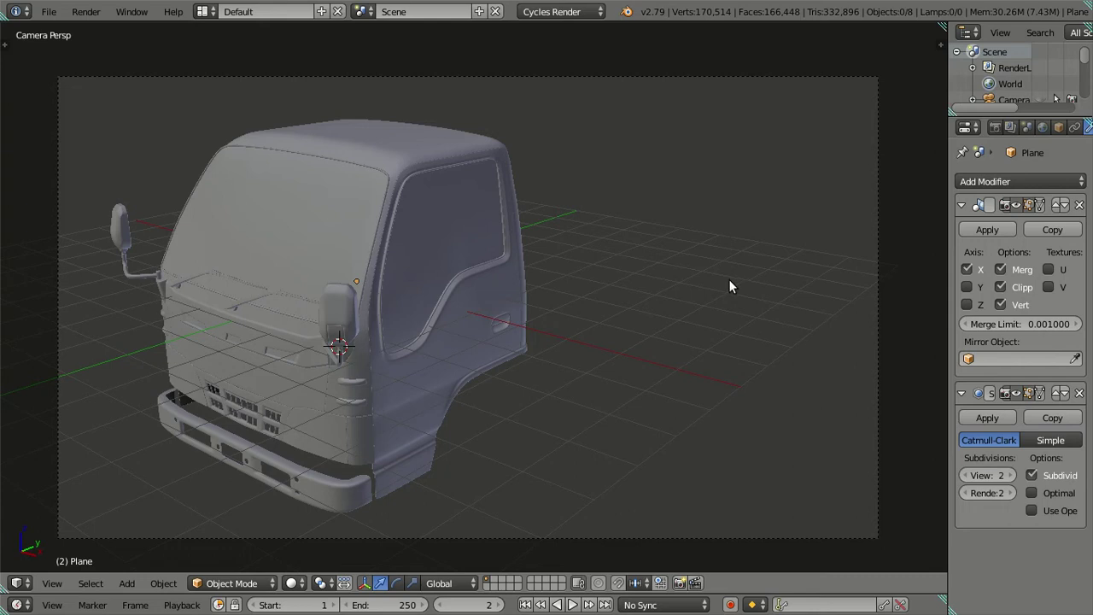
- Switch to Front Ortho view and orbit slightly to tilt the truck cab
scroll(332, 248, "down", 1)
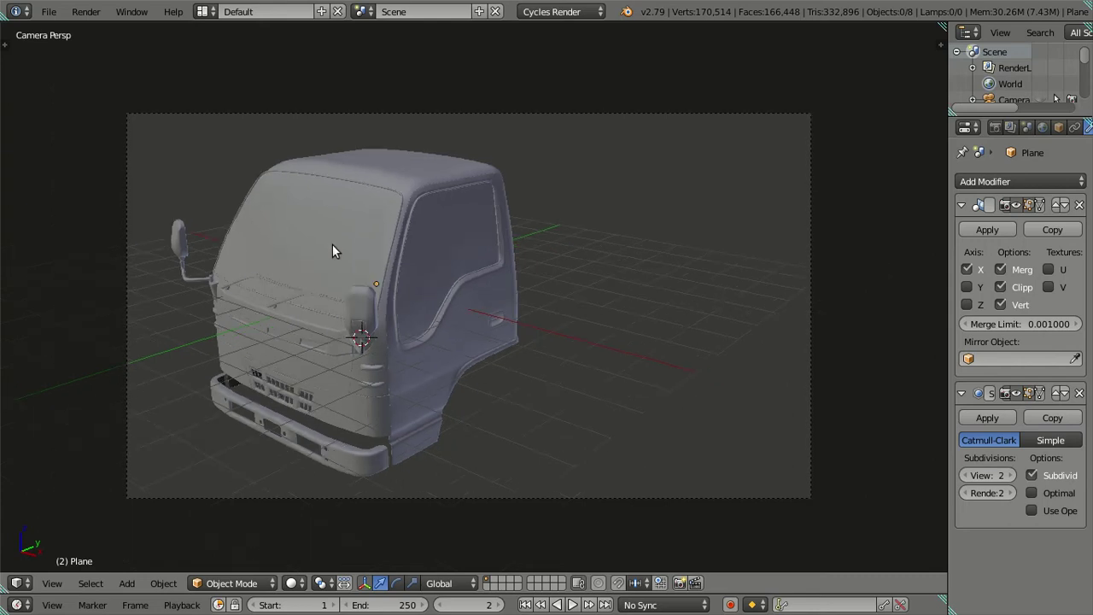
scroll(332, 250, "up", 2)
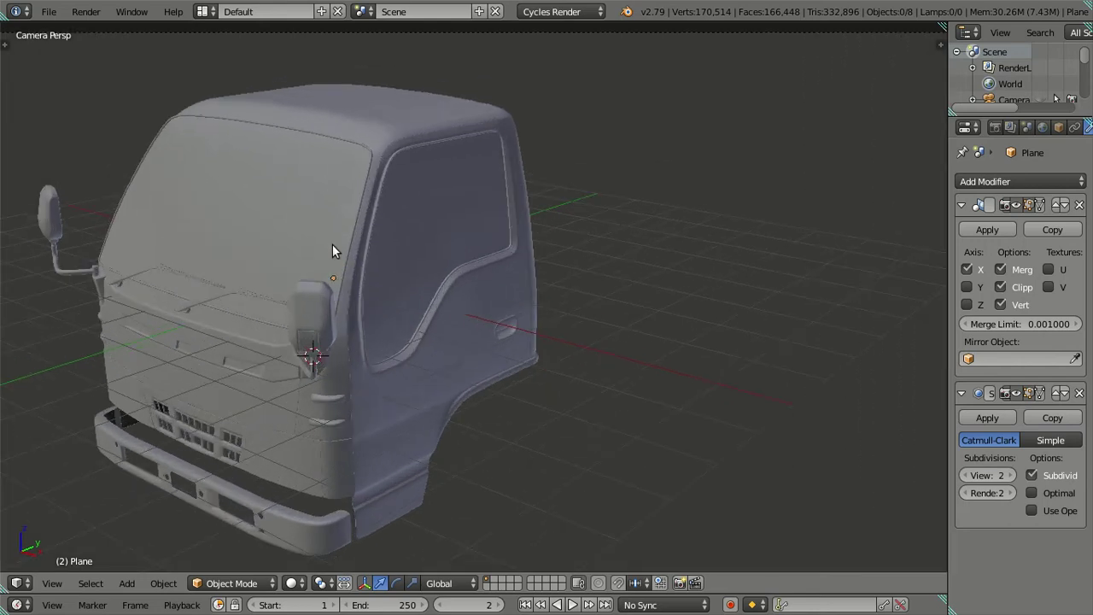
key("KP_1")
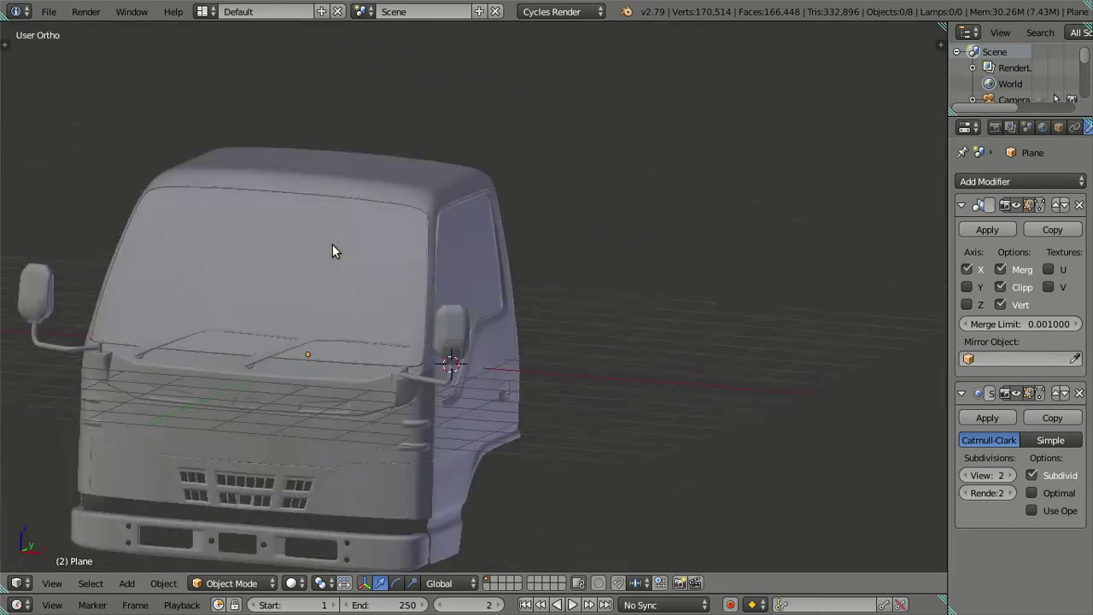
mouse_move(502, 386)
middle_mouse_down()
mouse_move(456, 323)
mouse_move(415, 316)
mouse_move(424, 415)
mouse_move(454, 464)
mouse_move(368, 452)
mouse_move(446, 459)
mouse_move(629, 425)
mouse_move(593, 382)
mouse_move(487, 379)
mouse_move(463, 313)
mouse_move(419, 303)
mouse_move(458, 305)
middle_mouse_up()
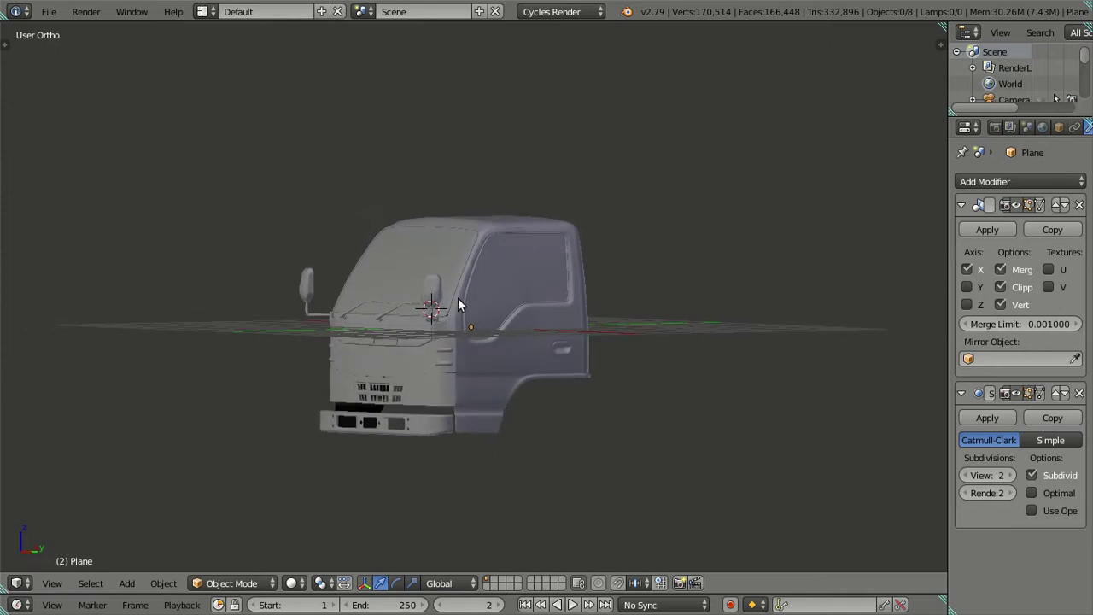
- Set the cab body's viewport subdivision to 0 and shade it flat
right_click(461, 294)
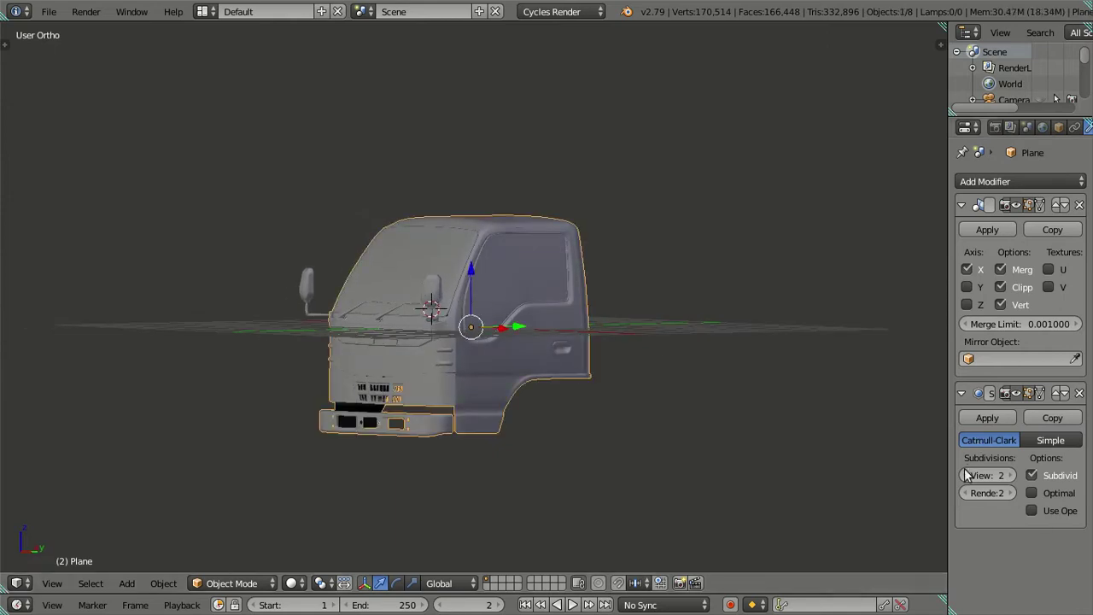
left_click_drag(964, 477, 921, 461)
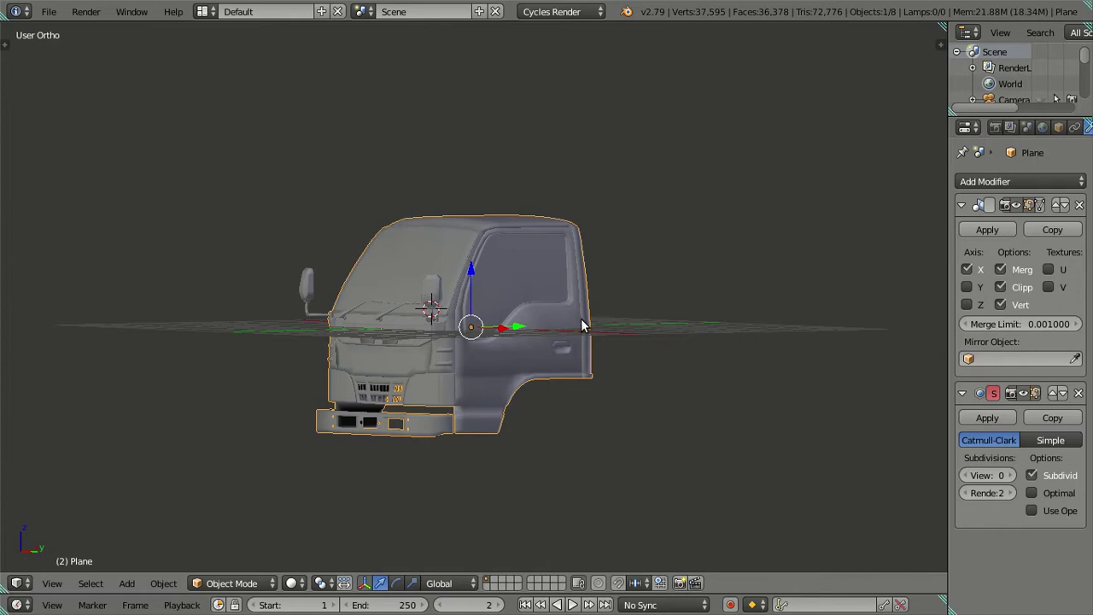
scroll(580, 318, "up", 1)
scroll(579, 317, "up", 1)
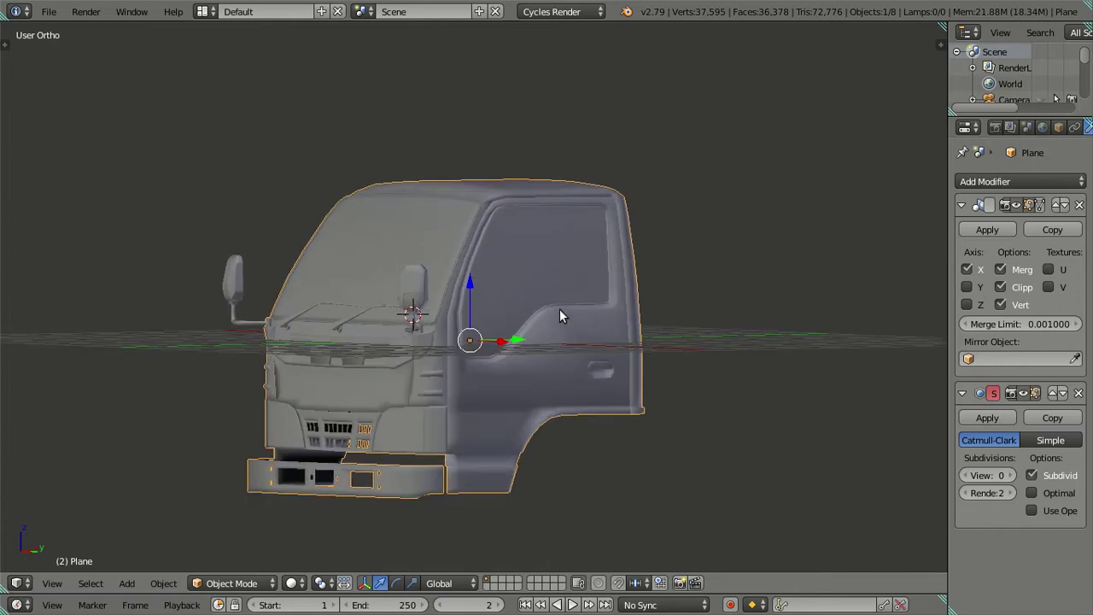
key("t")
left_click(84, 264)
key("t")
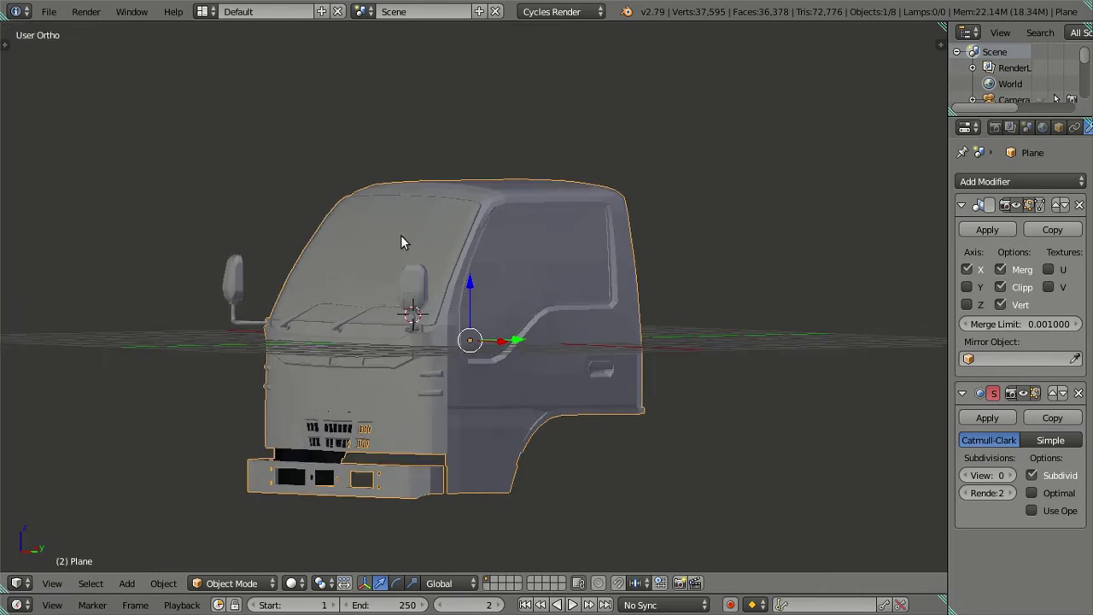
- In wireframe, set viewport subdivision to 0 on mirrors Plane.006 and Plane.004
middle_click_drag(401, 235, 397, 312)
key("a")
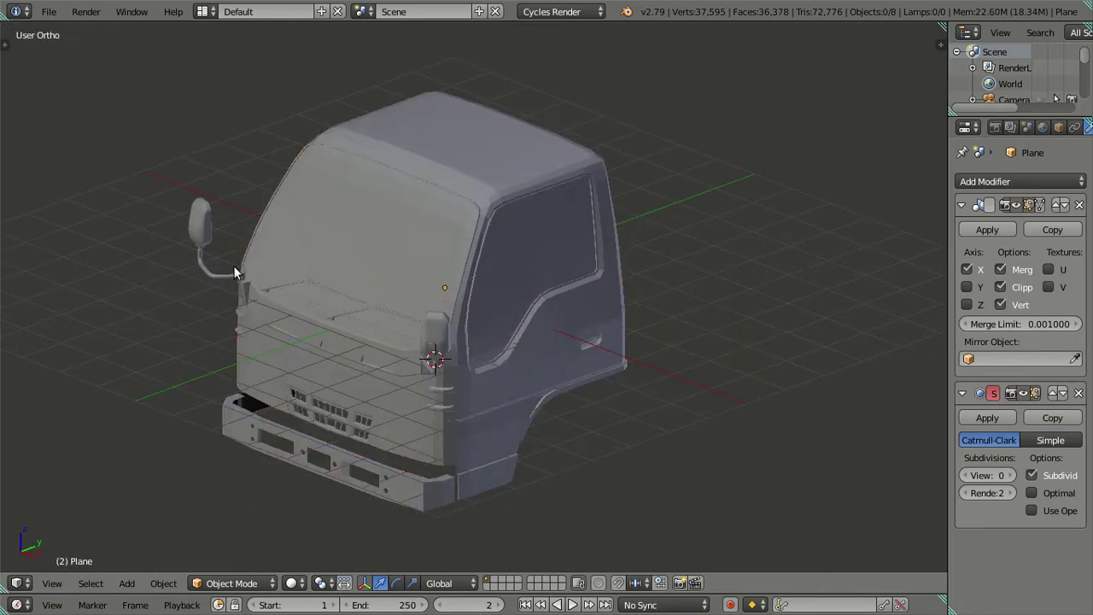
key("z")
right_click(235, 272)
left_click(963, 290)
middle_click_drag(423, 297, 367, 329)
right_click(367, 329)
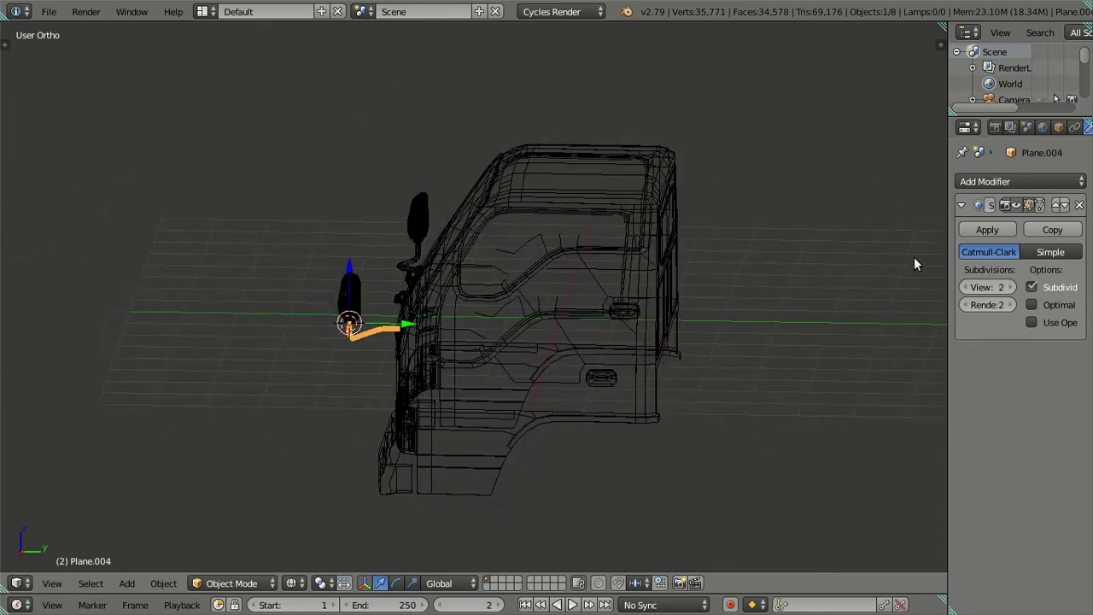
left_click(963, 287)
left_click(963, 287)
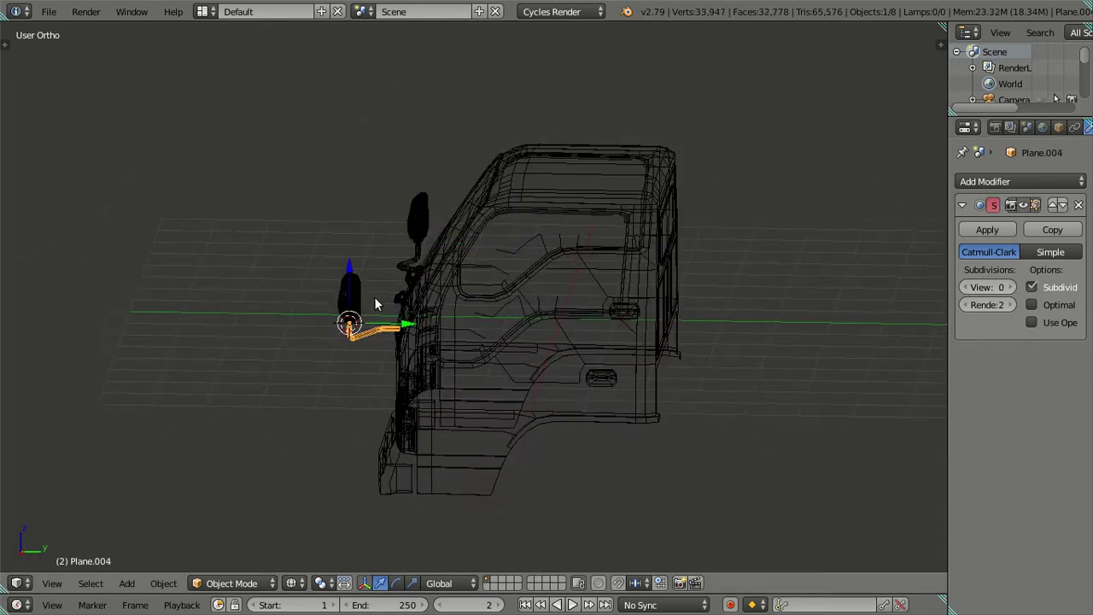
- Lower viewport subdivision to 0 on mirror parts Plane.005 and Plane.002
right_click(349, 294)
left_click(964, 287)
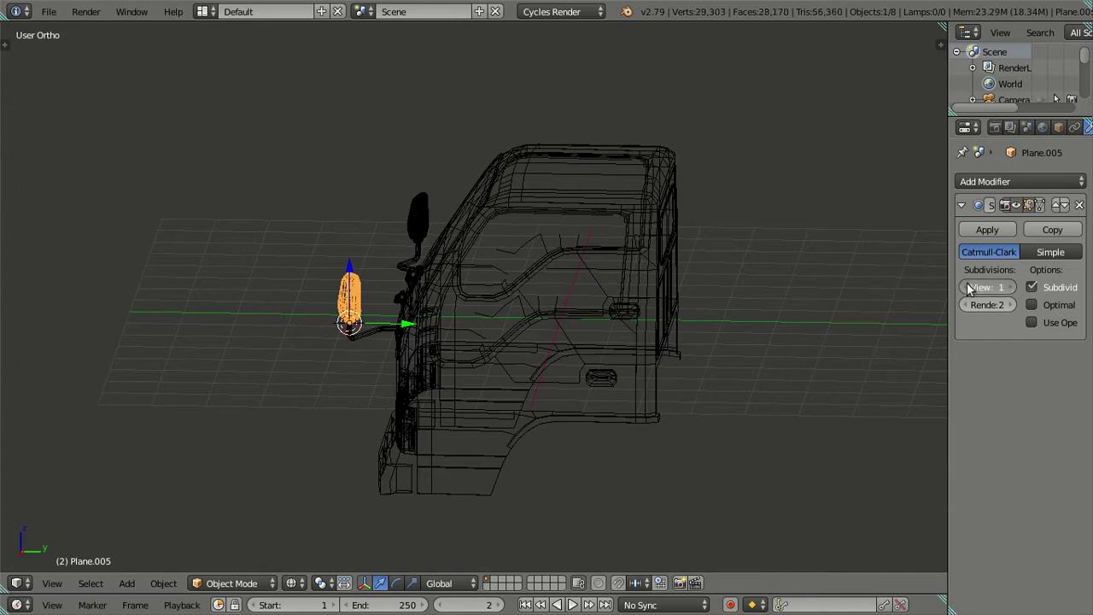
left_click(963, 287)
middle_click_drag(512, 244, 330, 232)
right_click(260, 193)
left_click(963, 287)
left_click(963, 287)
- Set wiper Plane.001's viewport subdivision to 0
middle_click_drag(656, 284, 603, 247)
key("z")
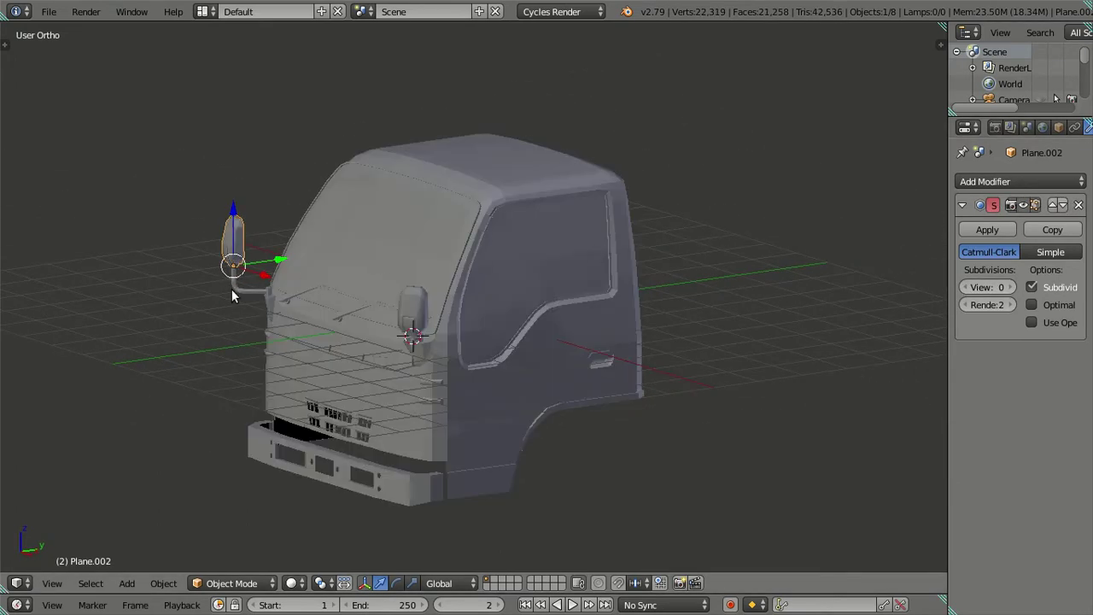
key("z")
scroll(471, 285, "up", 5)
right_click(314, 337)
middle_click_drag(316, 336, 854, 290)
left_click(963, 287)
left_click(964, 286)
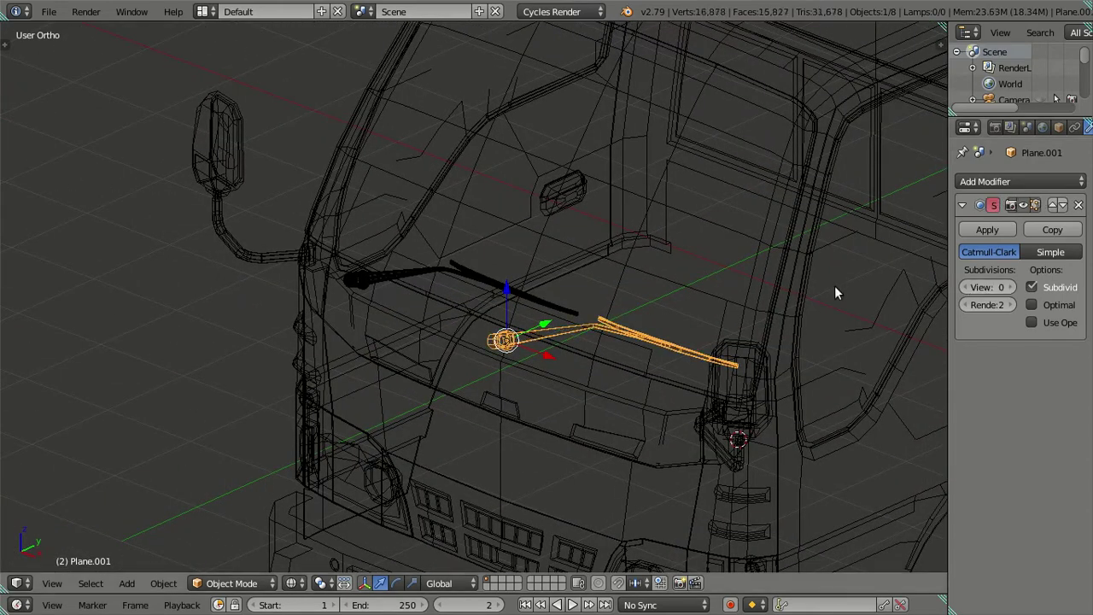
- Set wiper Plane.003's viewport subdivision to 0, then return to solid shading with nothing selected
right_click(491, 277)
left_click(963, 287)
left_click(963, 287)
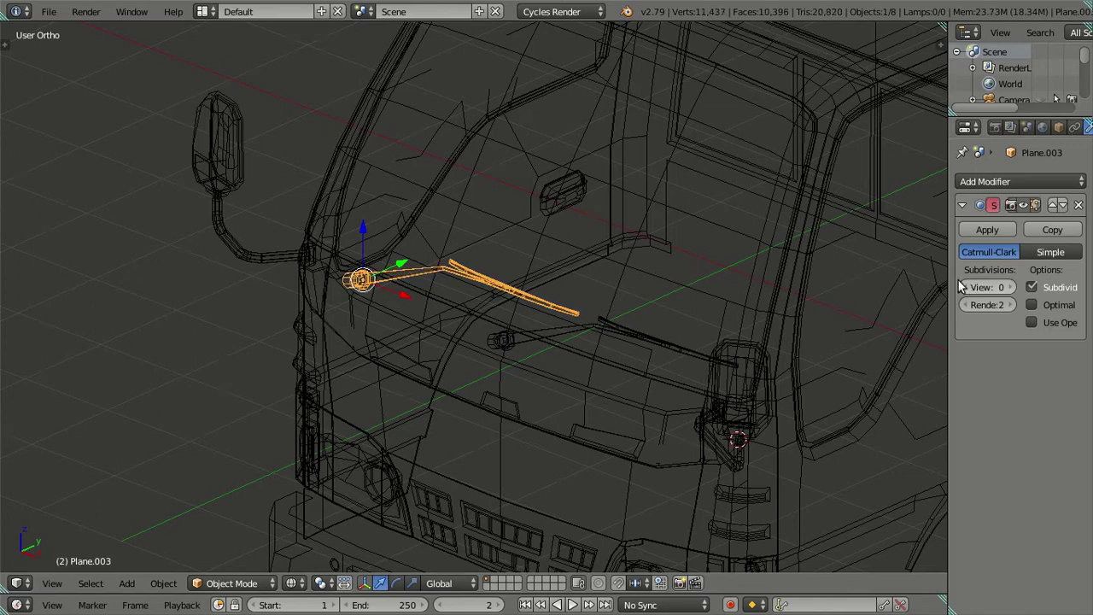
scroll(556, 307, "down", 4)
key("z")
key("a")
mouse_move(601, 304)
middle_mouse_down()
mouse_move(493, 313)
mouse_move(460, 287)
mouse_move(392, 325)
mouse_move(512, 267)
mouse_move(504, 320)
middle_mouse_up()
scroll(391, 329, "down", 4)
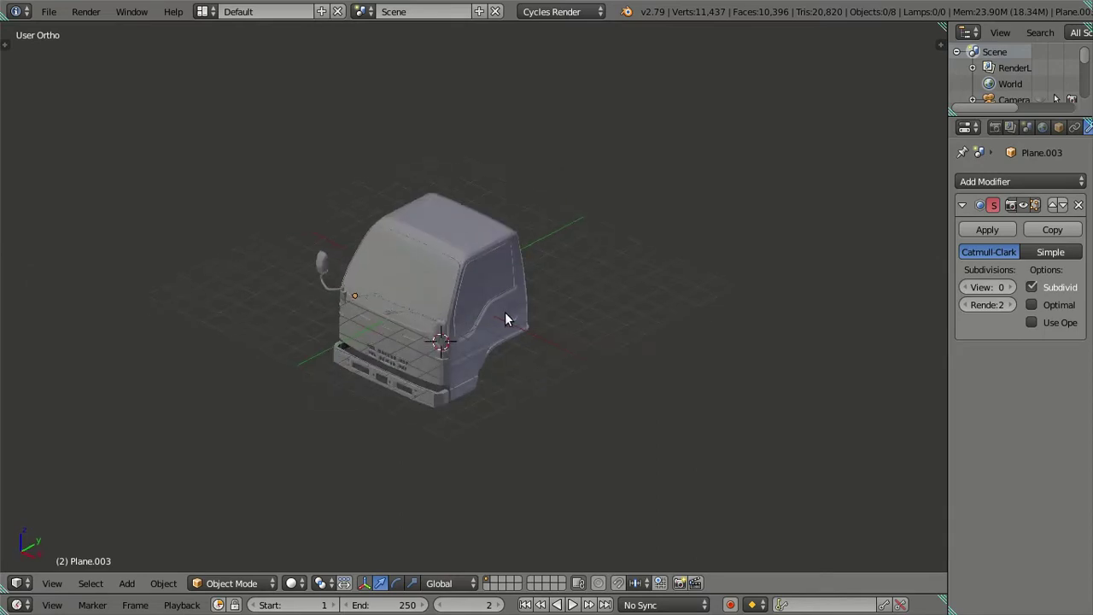
- Center the 3D cursor and browse to the Object folder of Documents/Blend Files/Published/Nissan Quester.blend
key("shift+s")
left_click(557, 396)
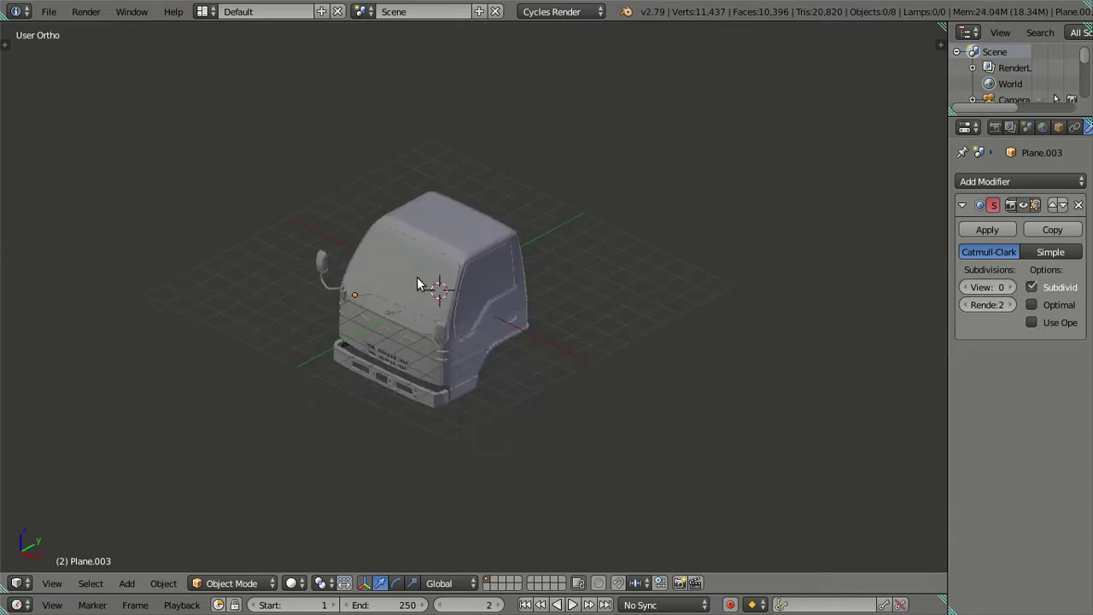
left_click(52, 13)
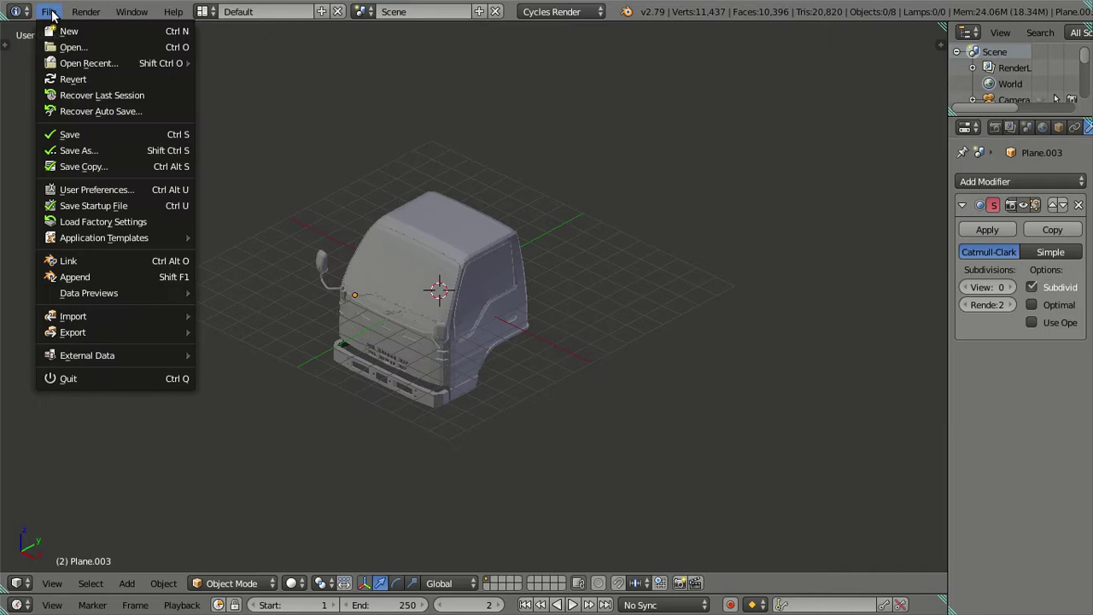
left_click(90, 277)
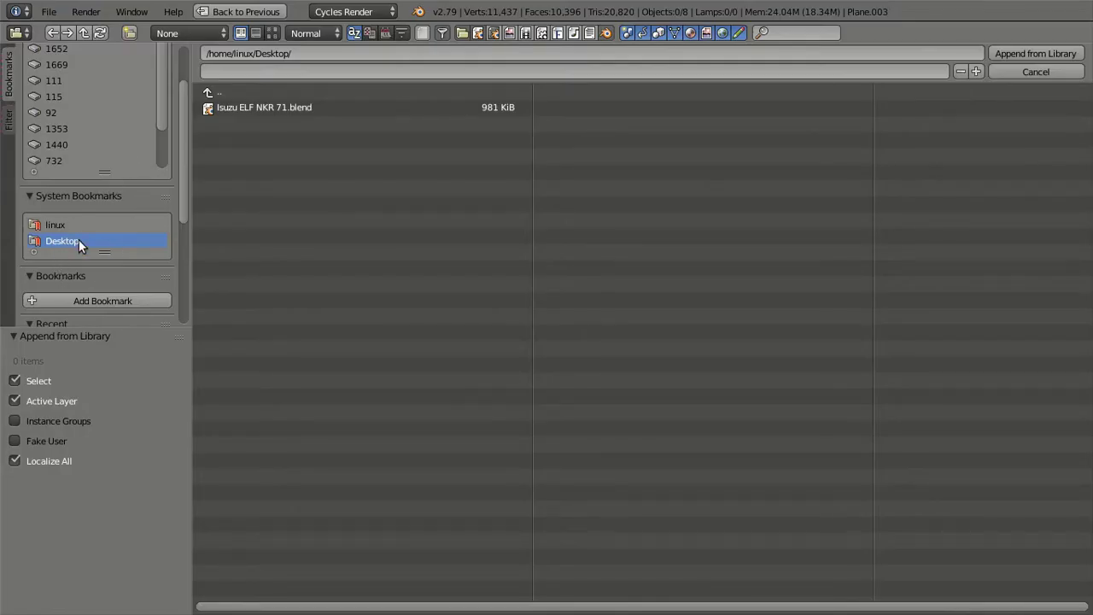
left_click(209, 88)
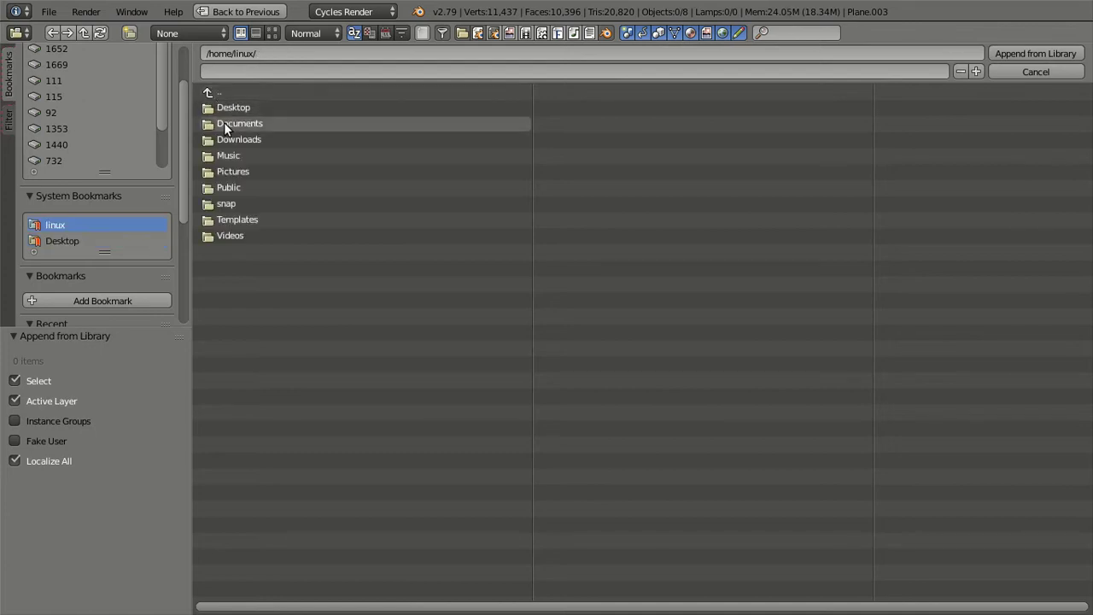
left_click(224, 123)
left_click(240, 125)
left_click(242, 139)
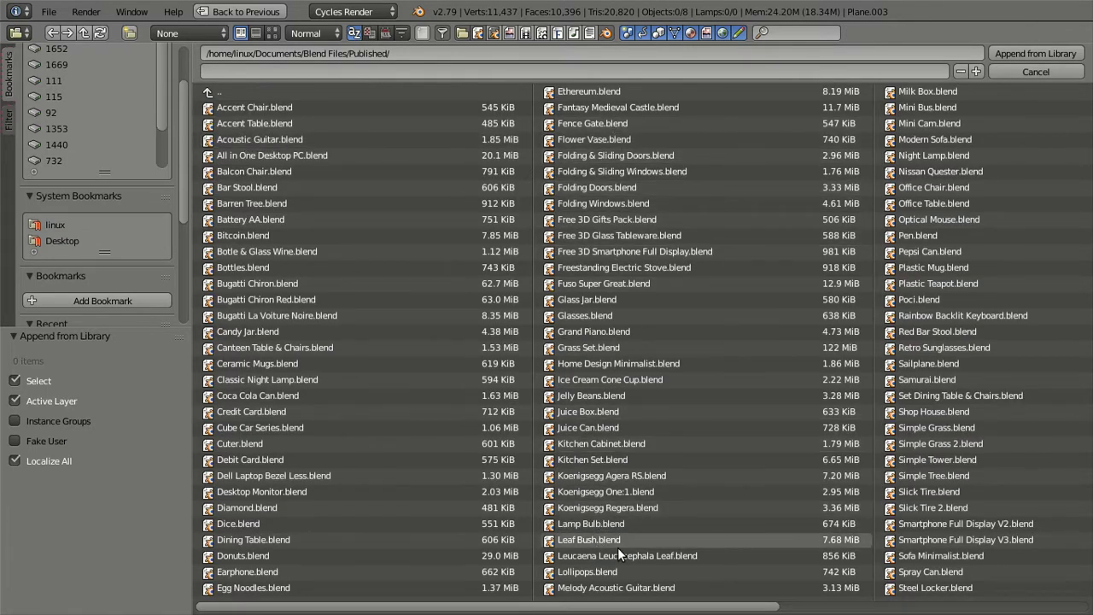
left_click(932, 170)
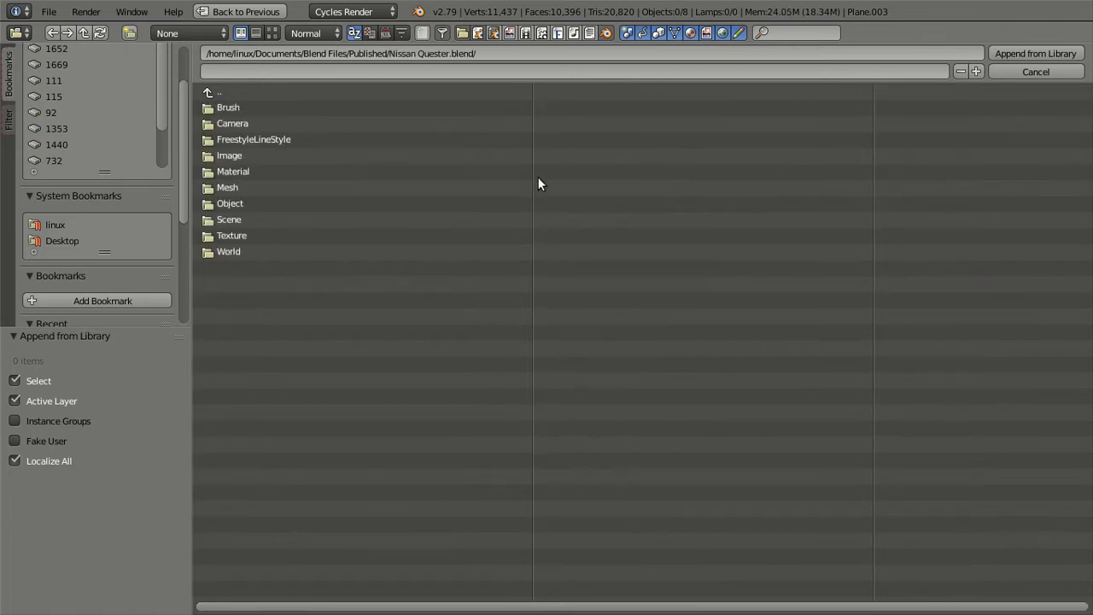
left_click(233, 201)
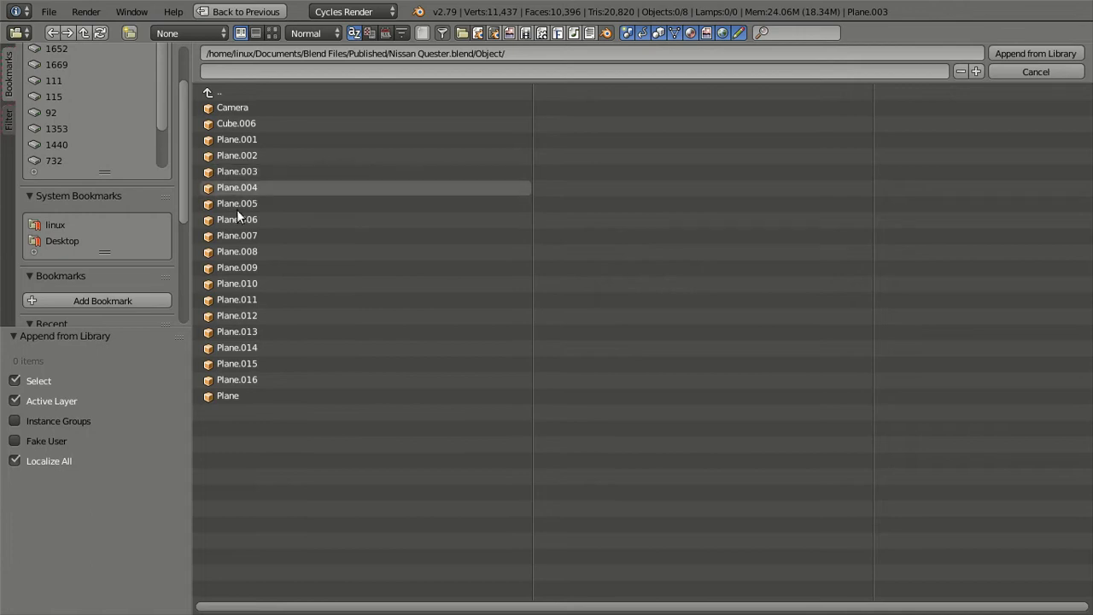
- Append Plane, Plane.006, Plane.007, Plane.008, Plane.010, Plane.011 and Cube.006 into the scene
left_click(244, 396)
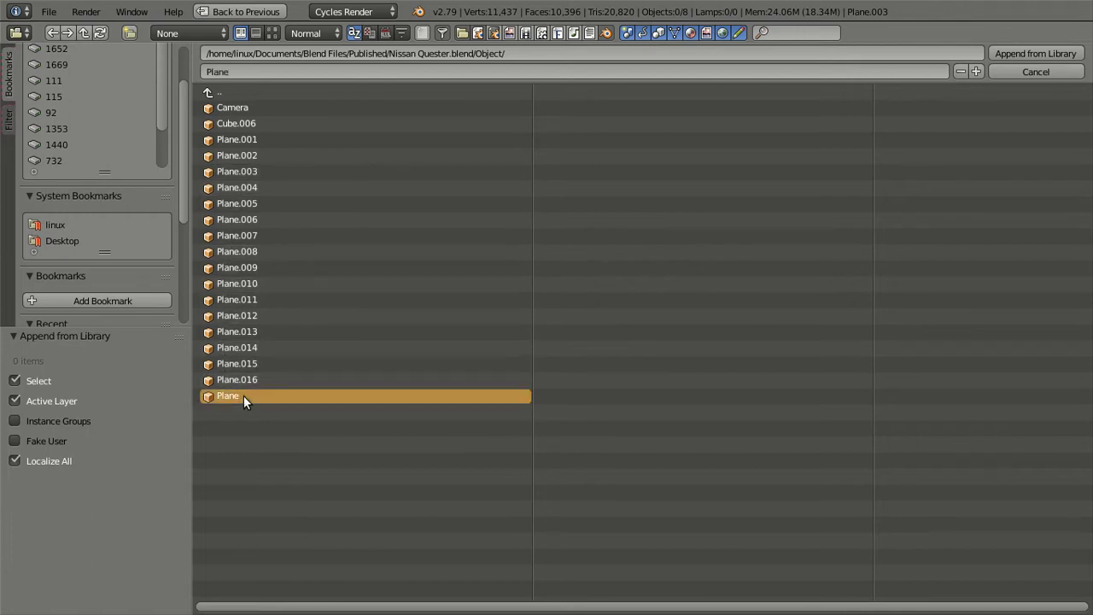
left_click(260, 220, "shift")
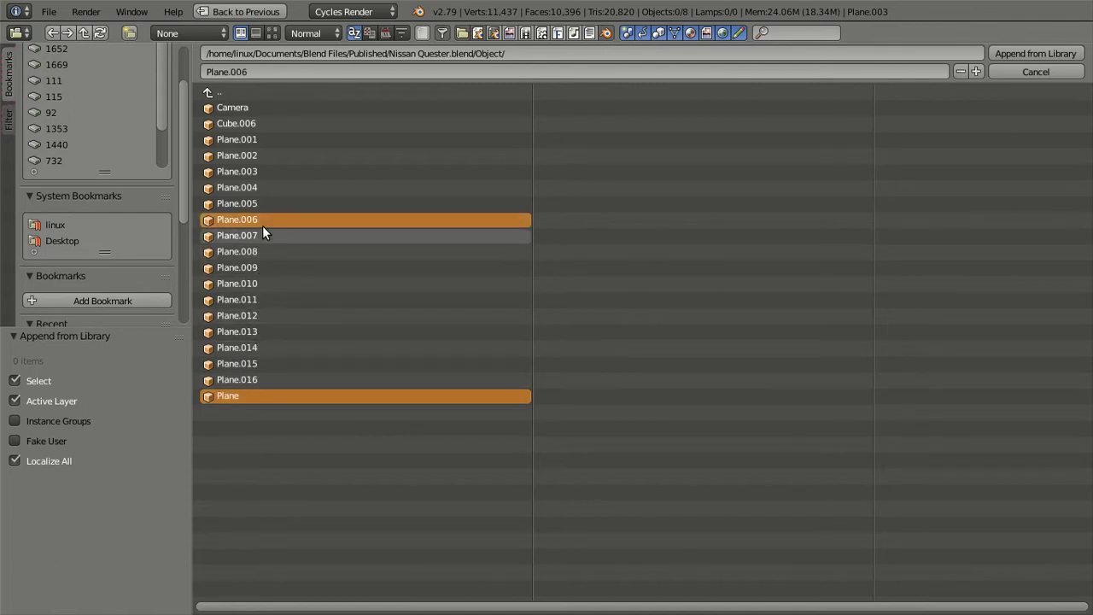
left_click(263, 231, "shift")
left_click(263, 255, "shift")
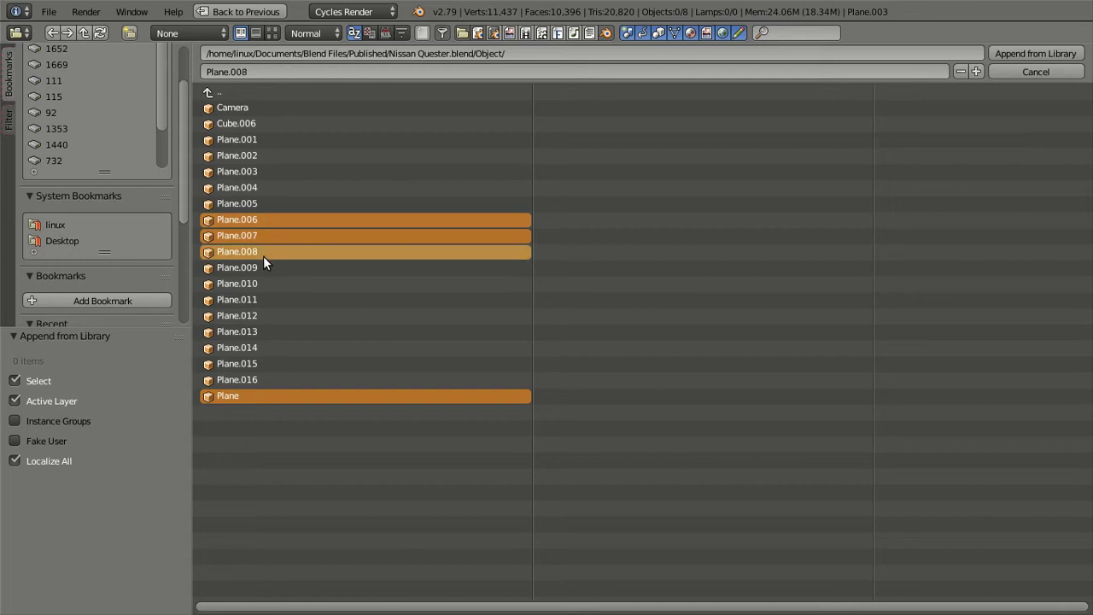
left_click(263, 284, "shift")
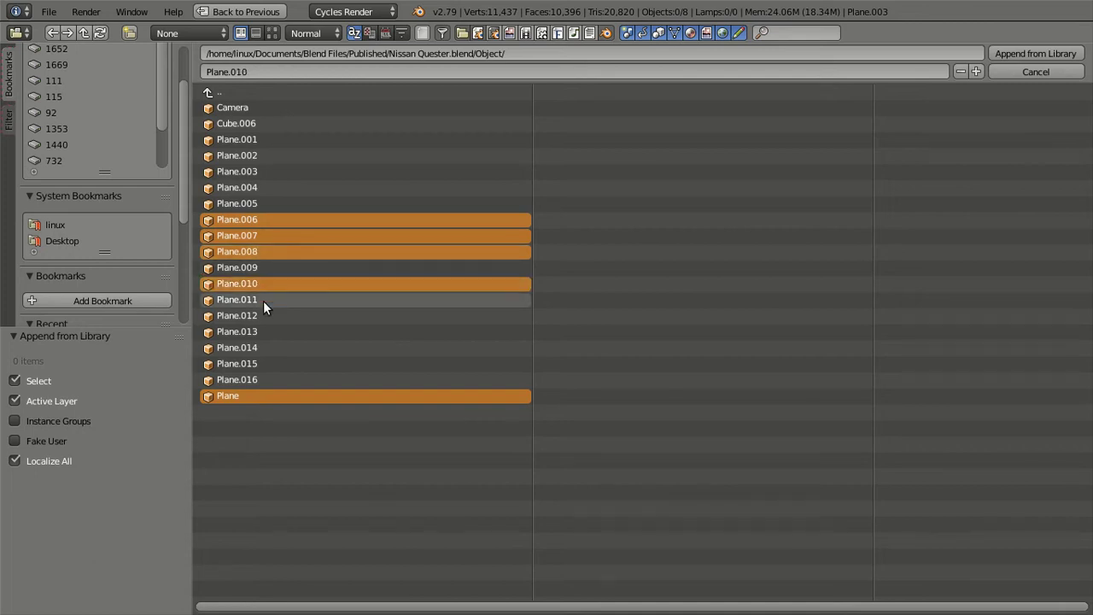
left_click(263, 300, "shift")
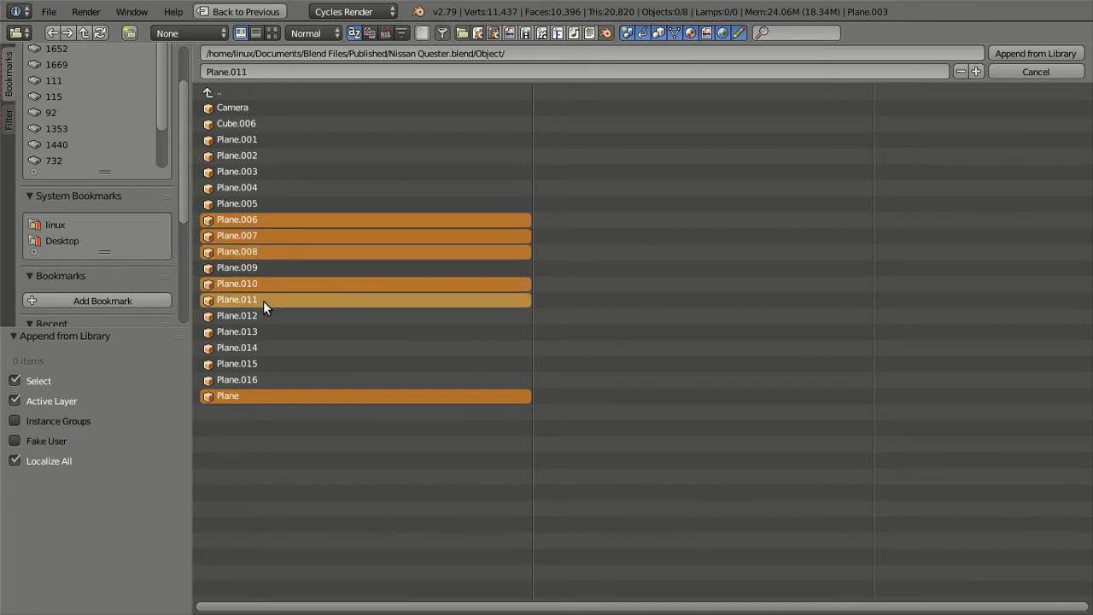
left_click(261, 219, "shift")
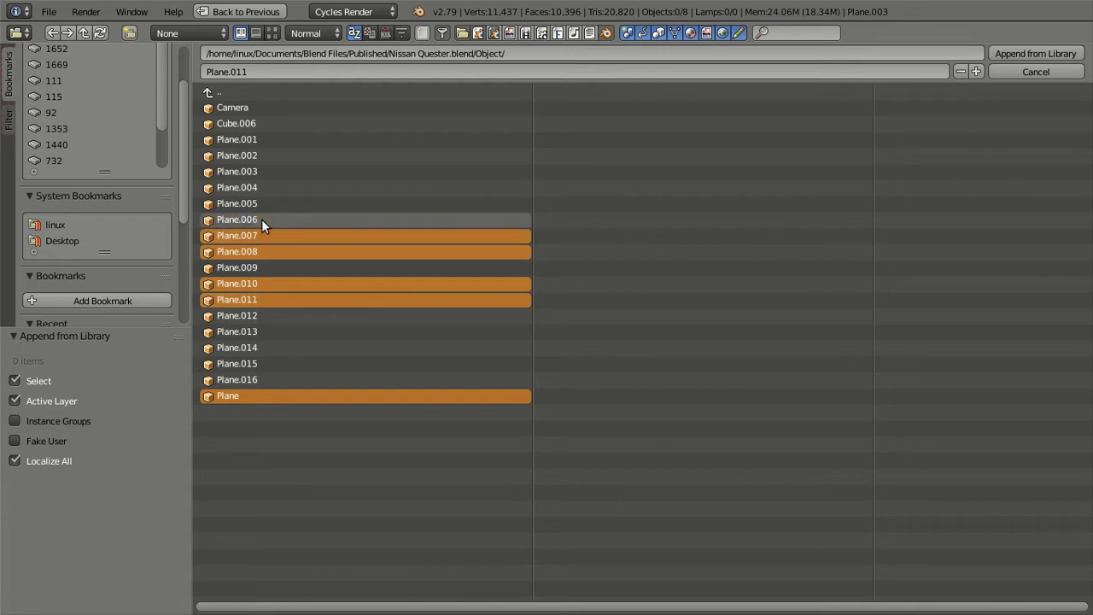
left_click(257, 120, "shift")
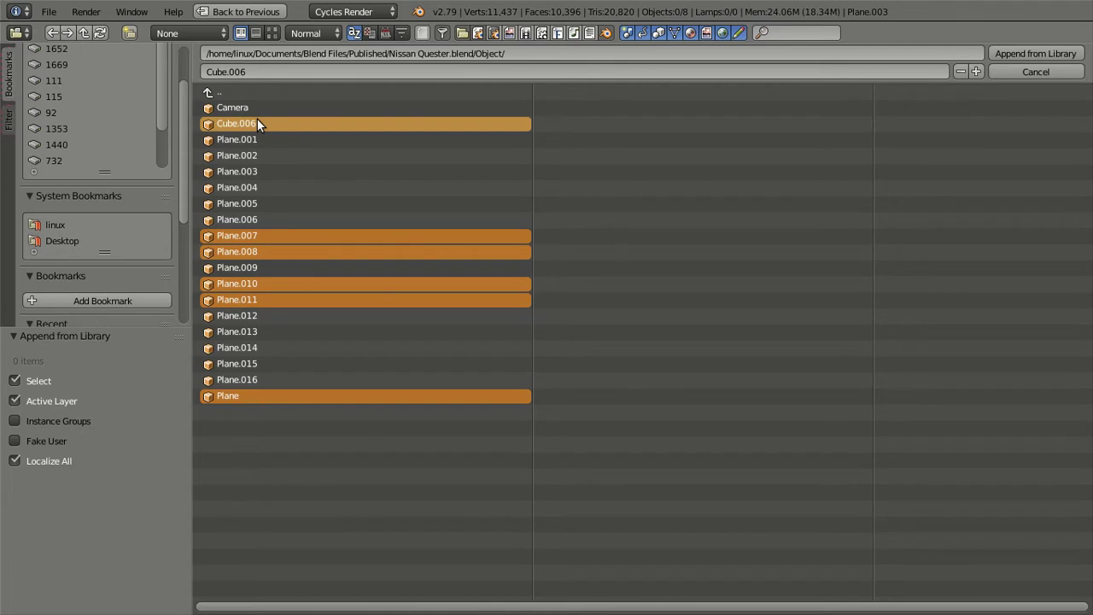
left_click(262, 219, "shift")
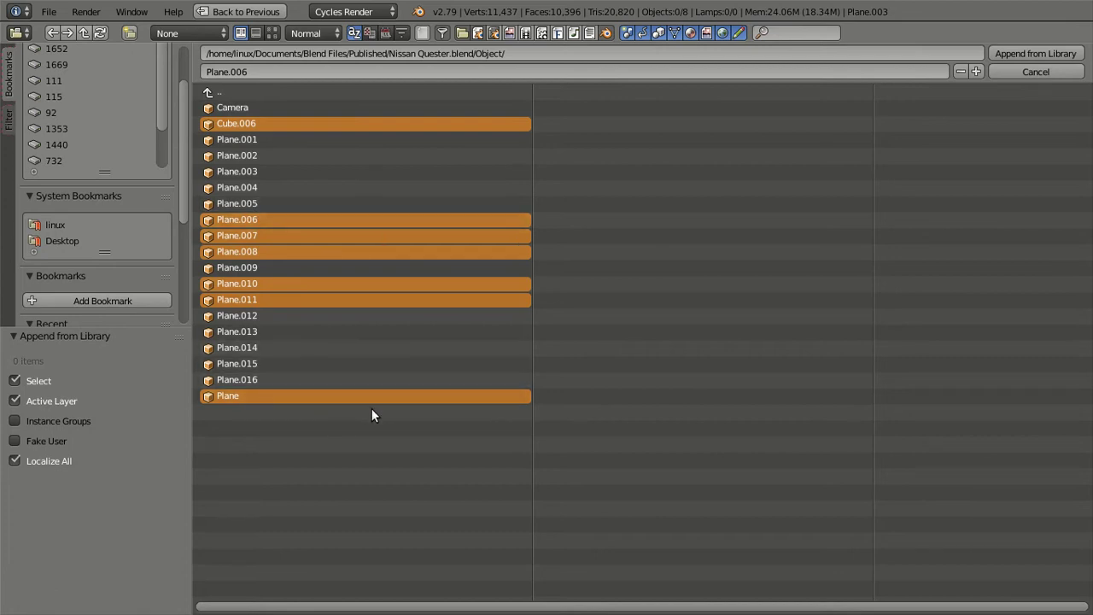
left_click(1015, 50)
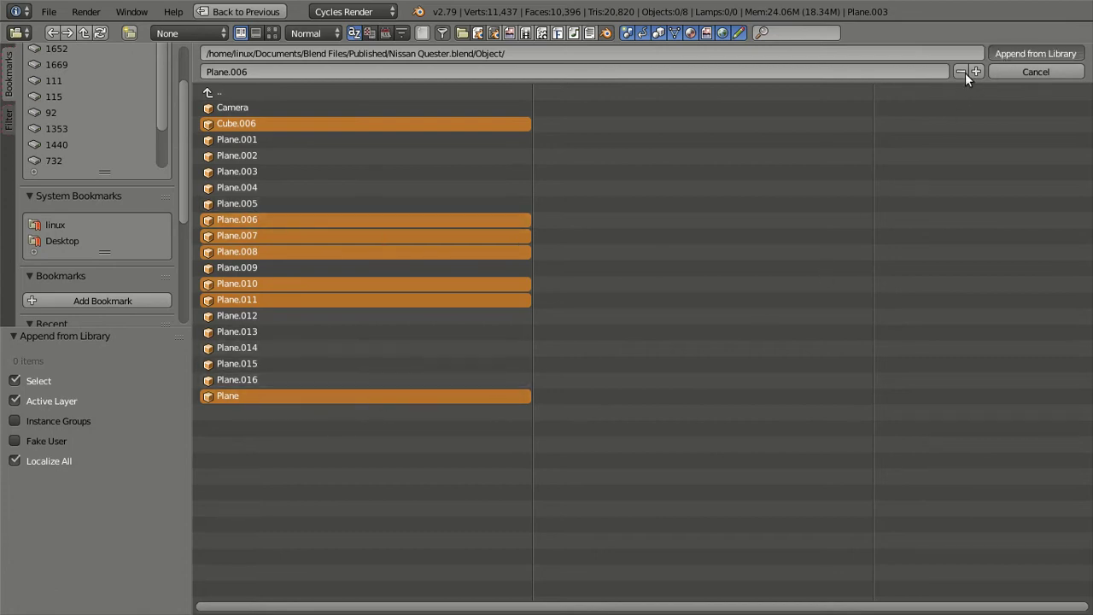
mouse_move(658, 237)
middle_mouse_down()
mouse_move(433, 209)
mouse_move(469, 256)
mouse_move(393, 188)
mouse_move(359, 196)
mouse_move(366, 231)
mouse_move(418, 193)
mouse_move(522, 233)
mouse_move(566, 229)
mouse_move(392, 220)
middle_mouse_up()
- Slide the green cab left along X, well clear of the truck
right_click(287, 174)
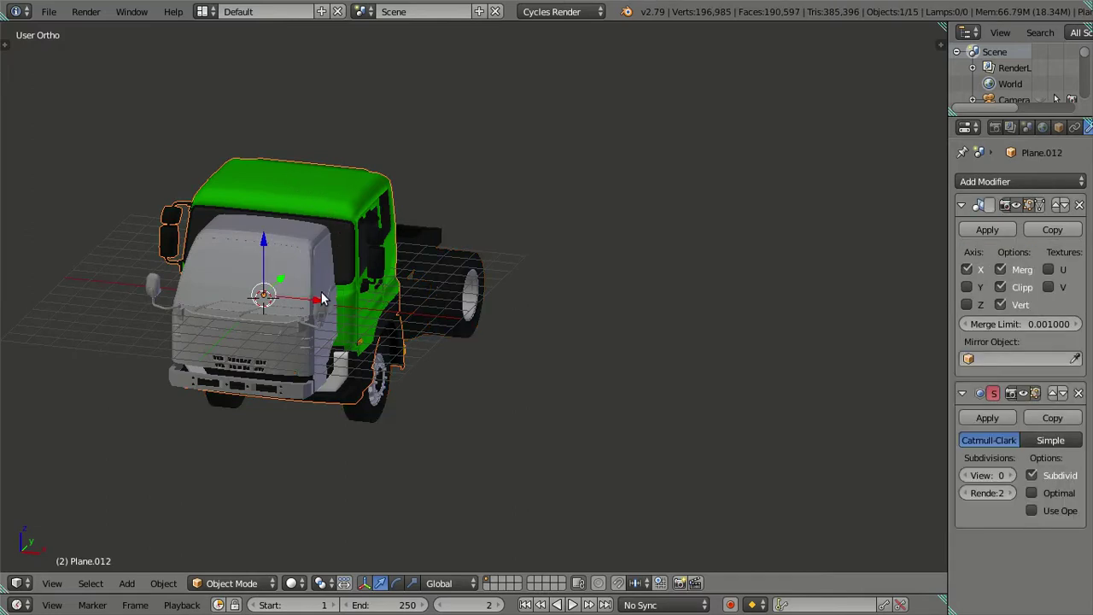
key("g")
key("x")
left_click(116, 274)
scroll(116, 273, "down", 3)
mouse_move(438, 317)
middle_mouse_down()
mouse_move(351, 261)
mouse_move(418, 298)
mouse_move(335, 286)
middle_mouse_up()
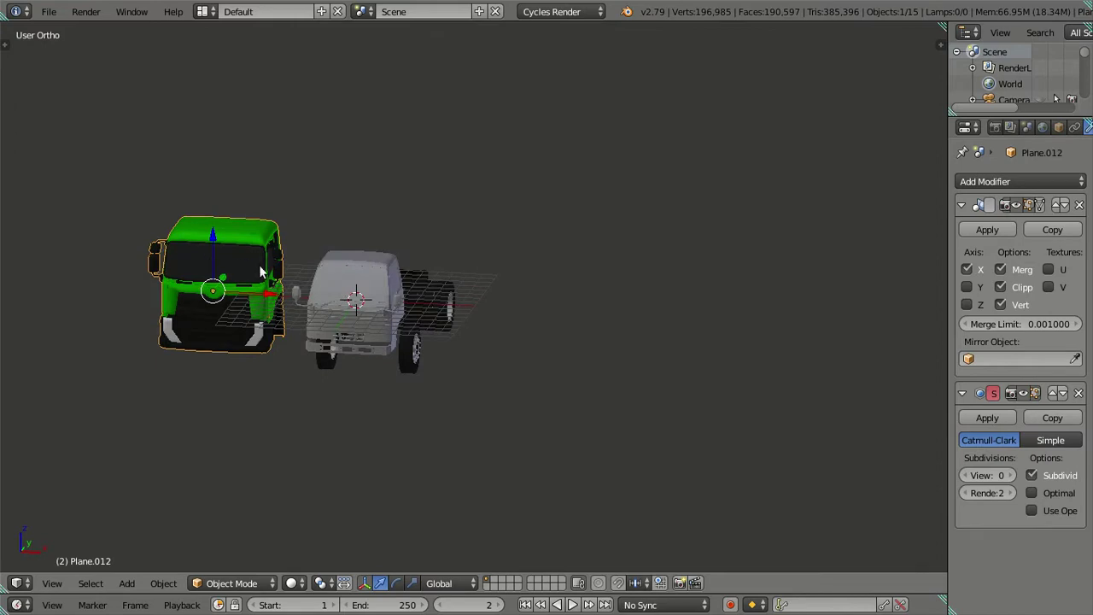
key("g")
key("x")
left_click(167, 295)
mouse_move(167, 295)
middle_mouse_down()
mouse_move(248, 261)
mouse_move(429, 289)
middle_mouse_up()
scroll(428, 289, "up", 2)
mouse_move(580, 273)
middle_mouse_down()
mouse_move(439, 219)
mouse_move(480, 220)
middle_mouse_up()
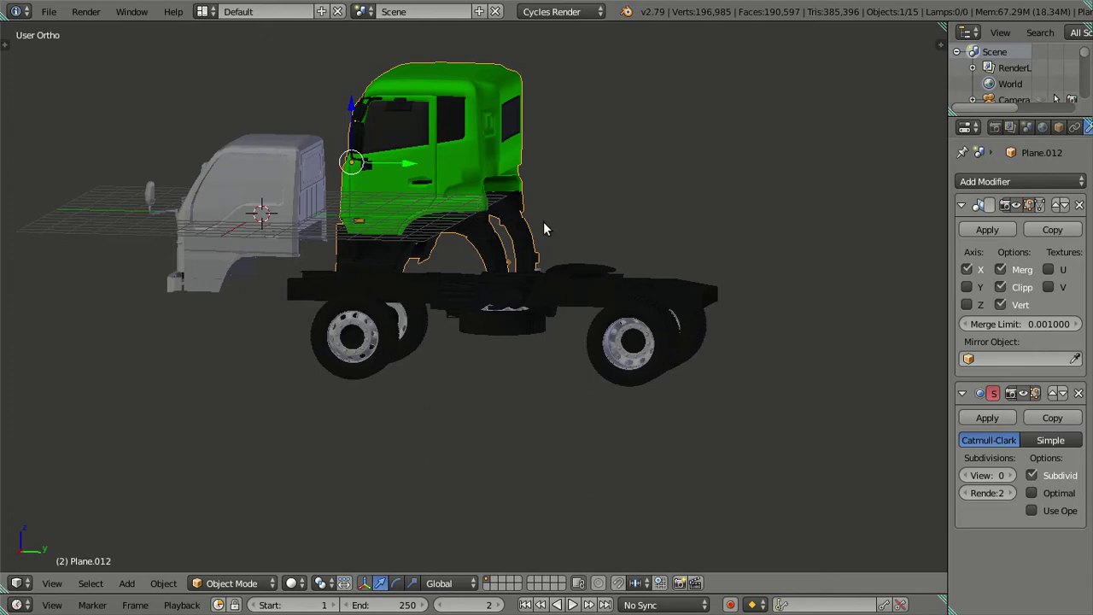
- Move the green cab to an empty hidden layer
key("m")
left_click(701, 261)
mouse_move(399, 282)
middle_mouse_down()
mouse_move(422, 207)
mouse_move(378, 232)
mouse_move(383, 338)
mouse_move(389, 306)
mouse_move(481, 280)
middle_mouse_up()
- In Right Ortho wireframe, move wheel Plane.008 over the photo's front wheel
key("KP_3")
scroll(480, 280, "up", 3)
middle_click_drag(400, 254, 576, 313, "shift")
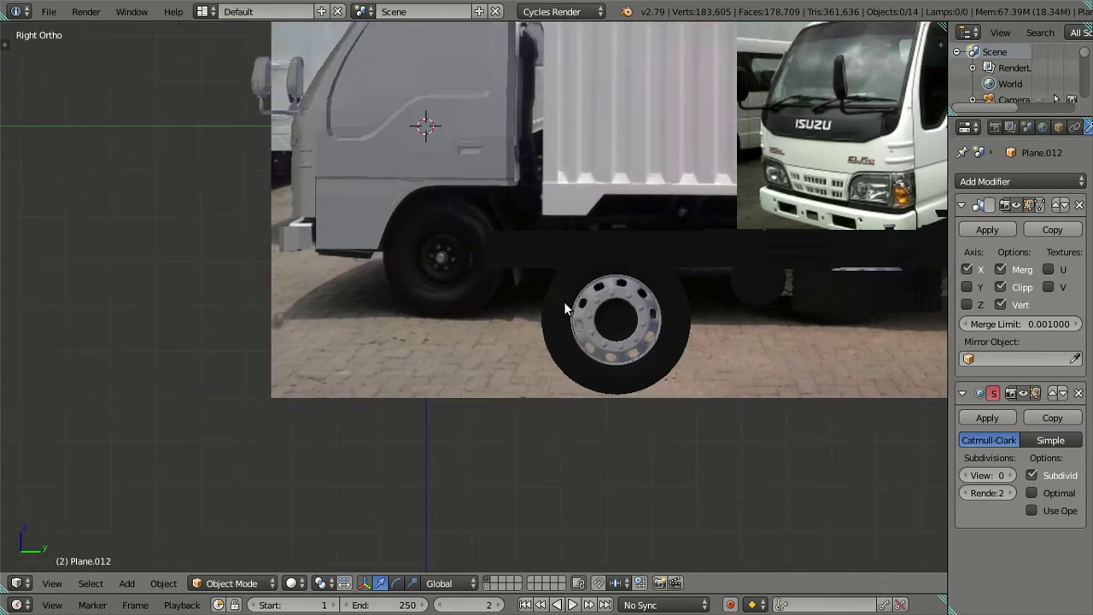
right_click(564, 302)
scroll(588, 291, "up", 3)
scroll(588, 292, "up", 1)
scroll(587, 295, "up", 1)
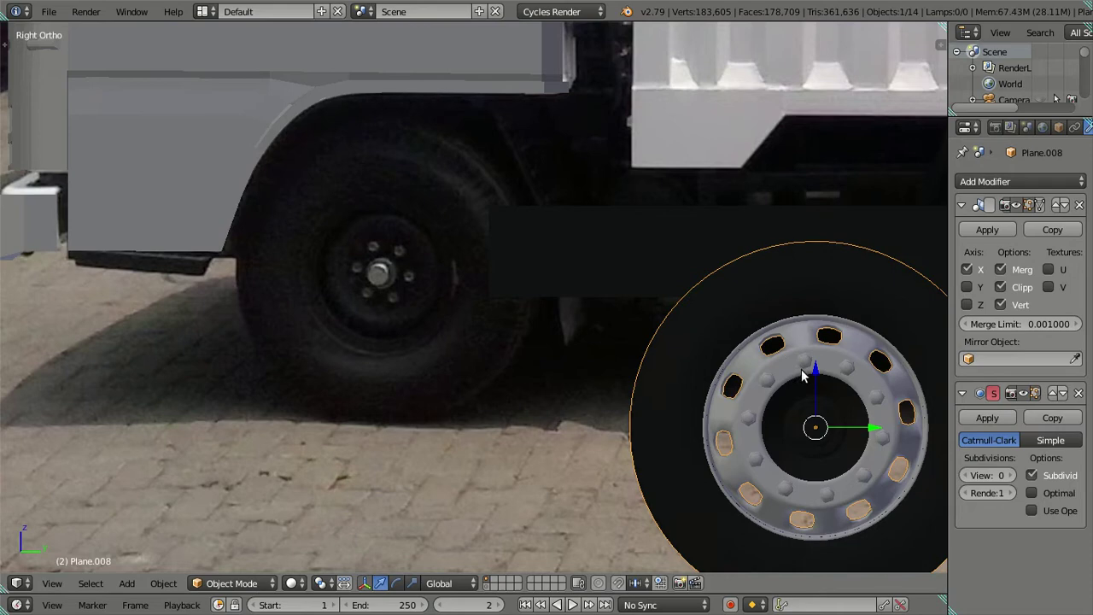
key("z")
key("g")
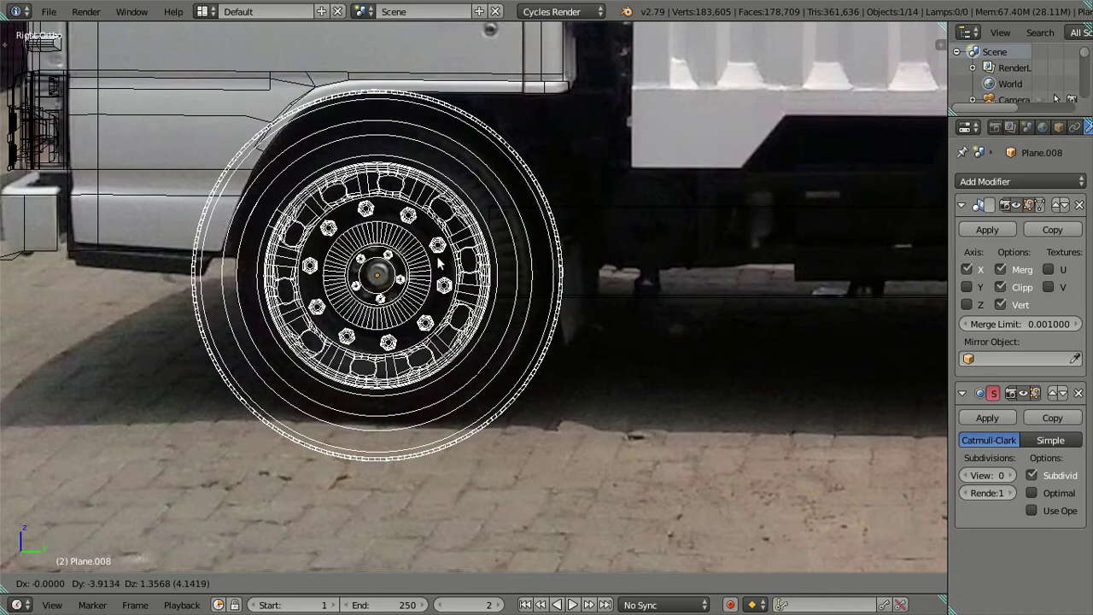
left_click(438, 263)
scroll(479, 245, "down", 6)
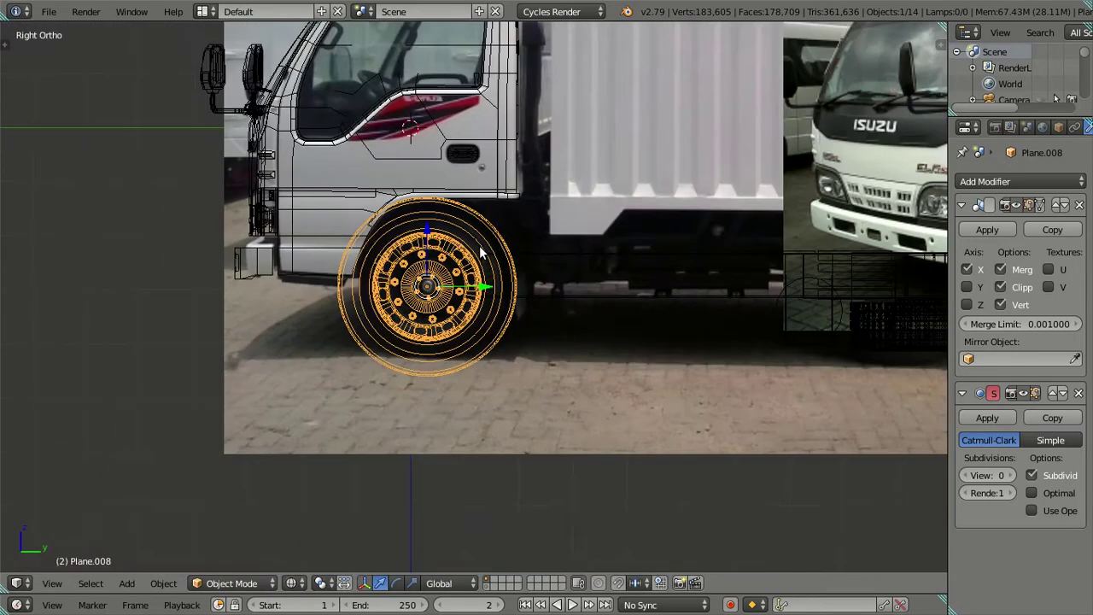
scroll(479, 245, "up", 1)
- Snap the 3D cursor to the wheel's centre
key("shift+s")
left_click(564, 238)
scroll(493, 308, "up", 5)
scroll(493, 305, "up", 3)
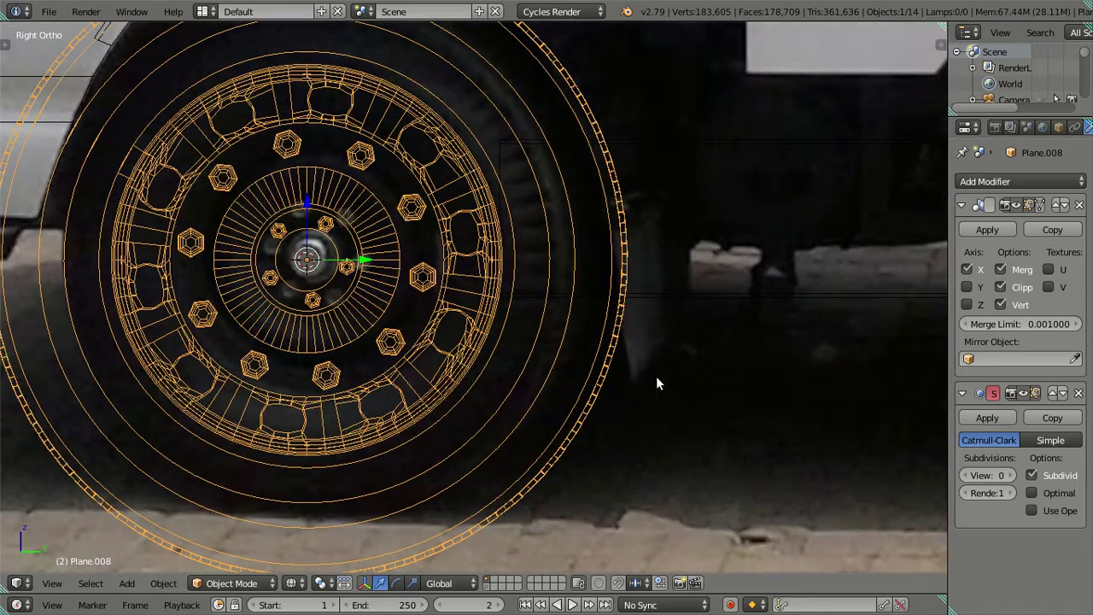
key("s")
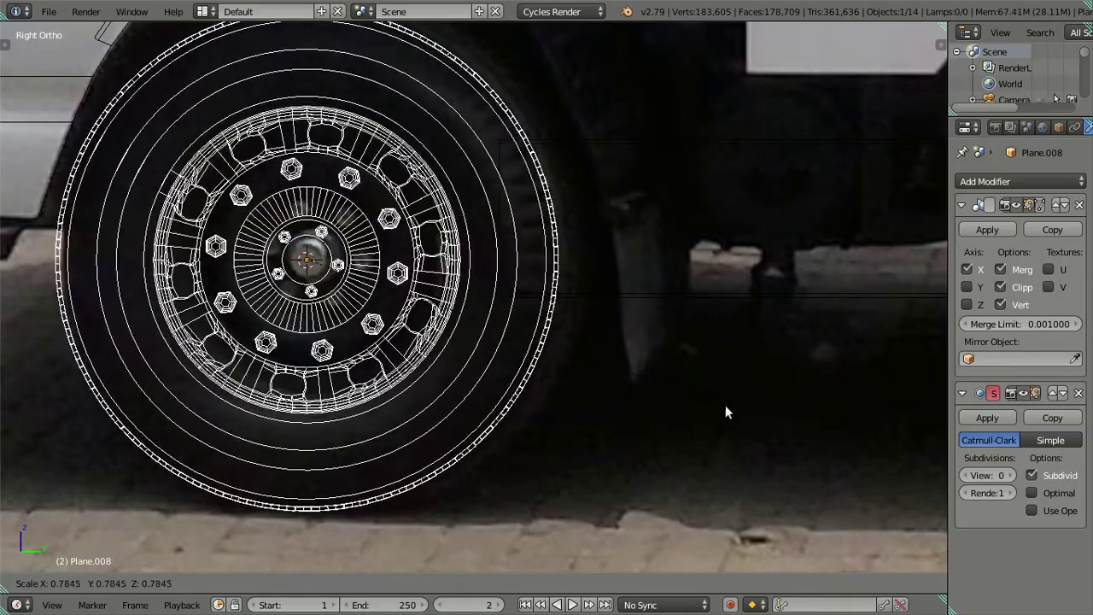
- Scale the front wheel down to 0.8 and orbit to review the whole vehicle
right_click(696, 382)
scroll(695, 382, "down", 2)
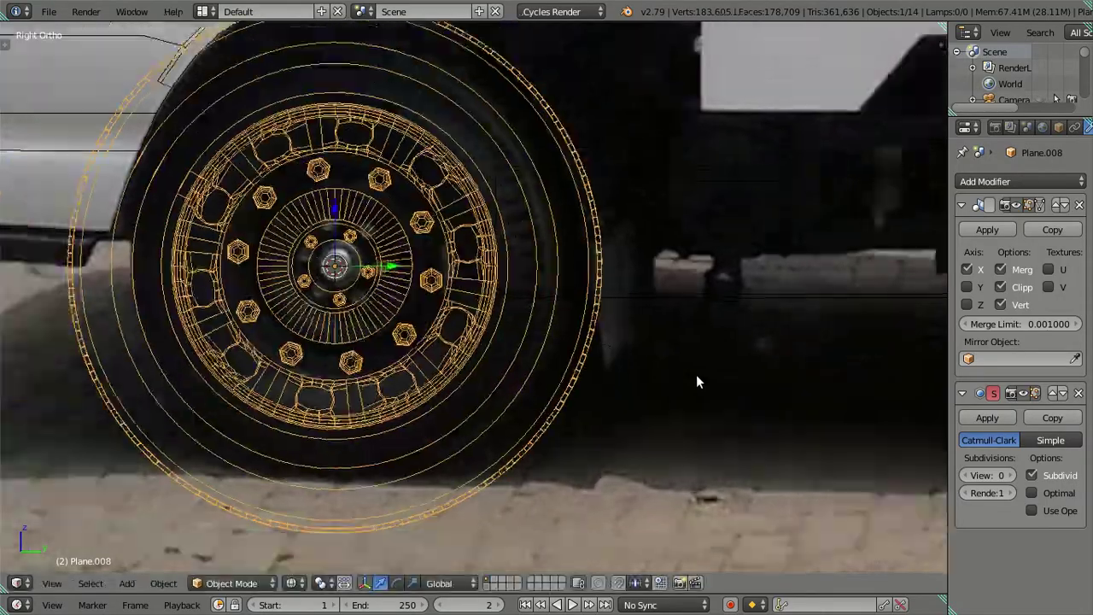
key("s")
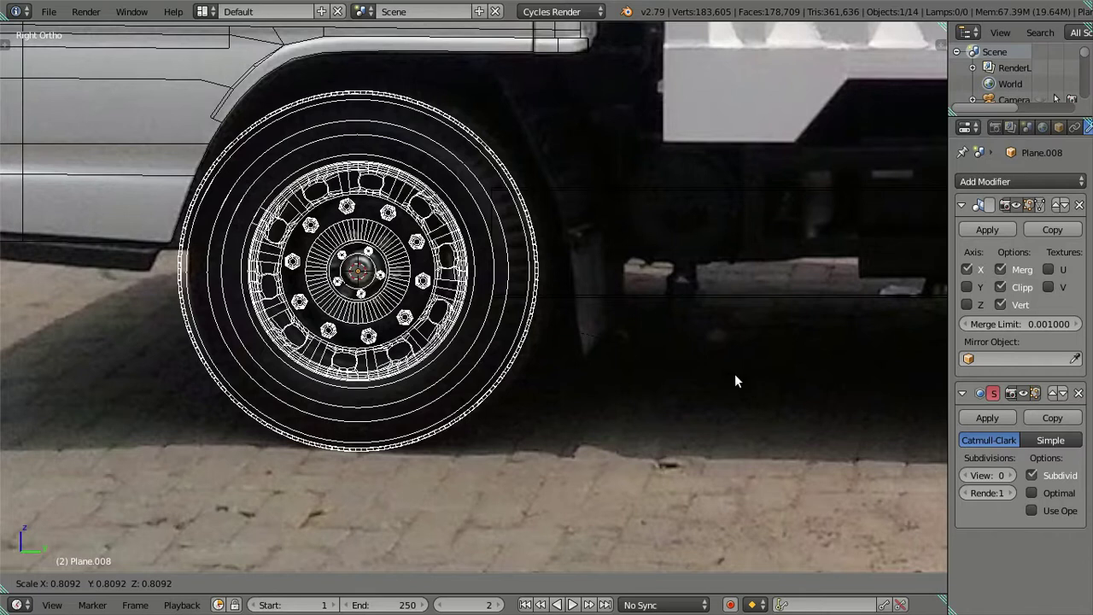
type(".8")
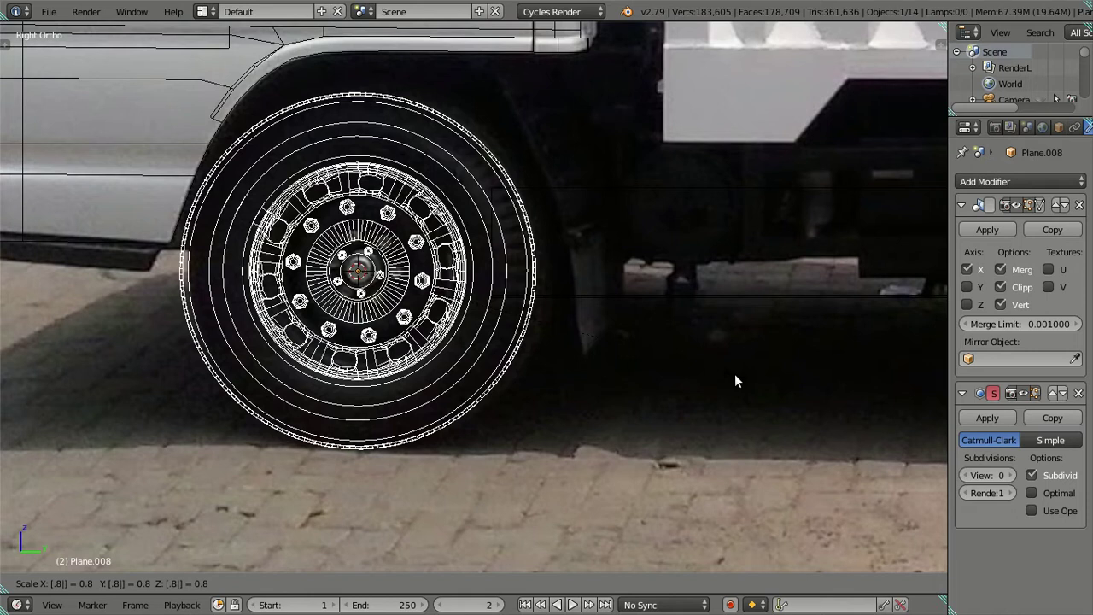
type("2")
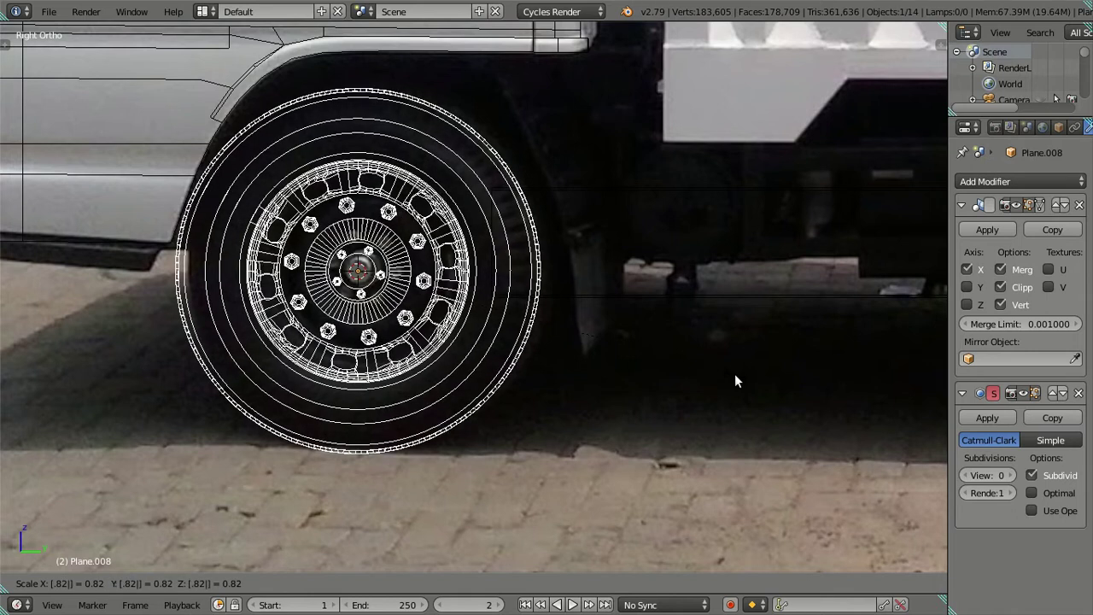
key("Escape")
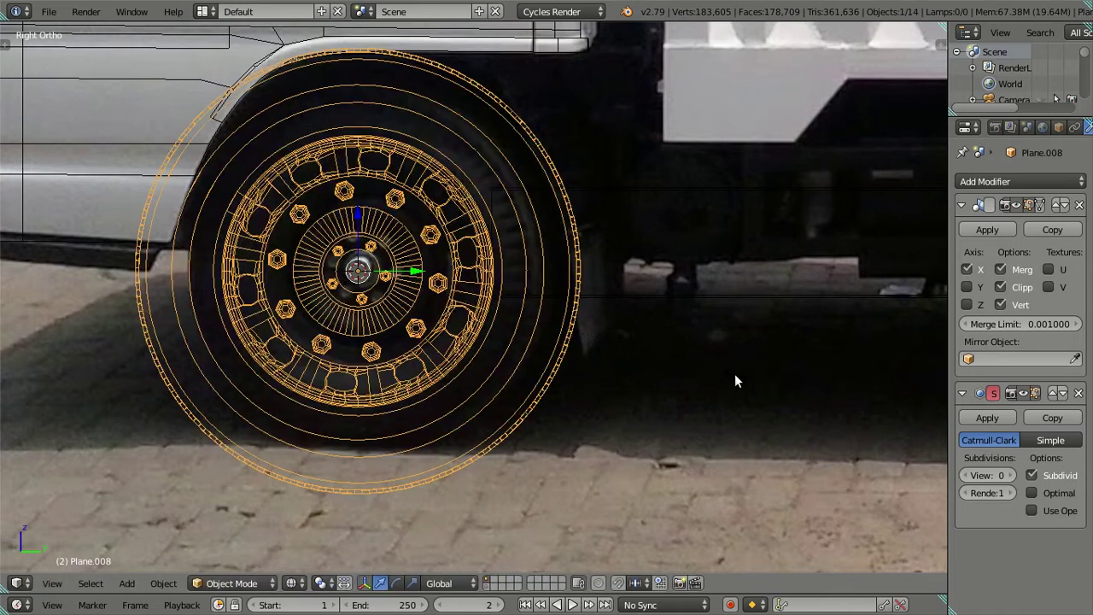
key("s")
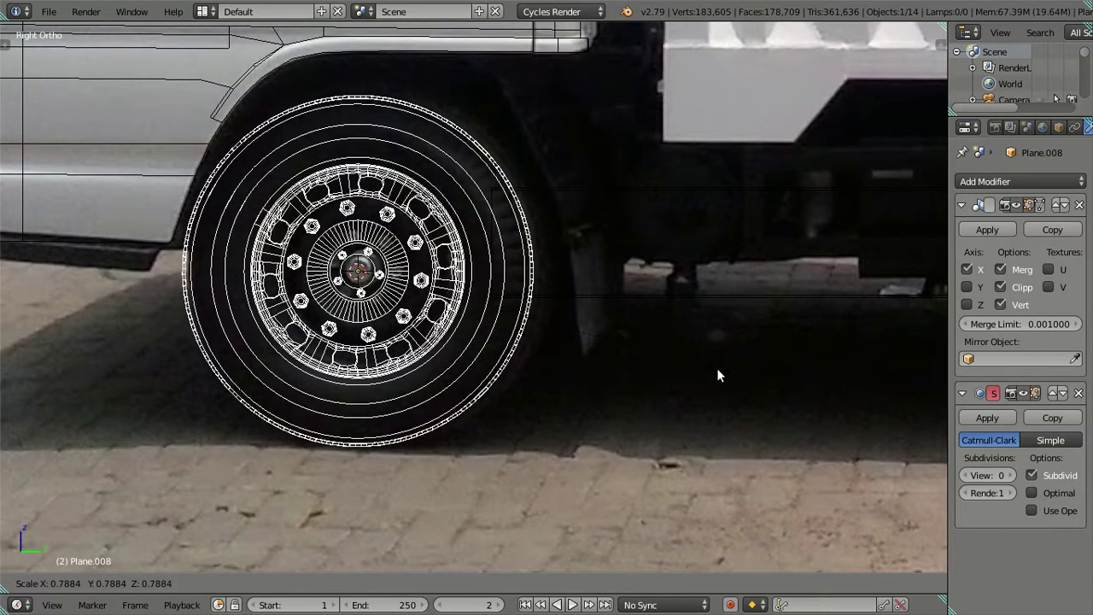
type(".8")
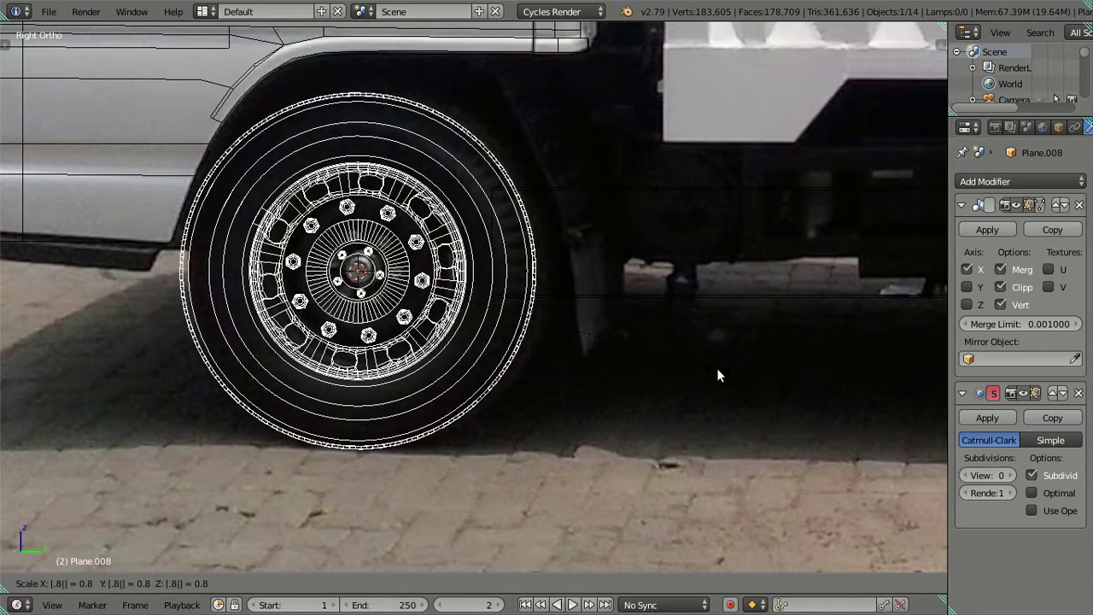
key("Return")
scroll(546, 410, "down", 5)
mouse_move(459, 393)
middle_mouse_down()
mouse_move(527, 258)
mouse_move(587, 243)
middle_mouse_up()
scroll(526, 257, "up", 3)
middle_click_drag(676, 344, 445, 310)
key("s")
key("Escape")
middle_click_drag(665, 340, 447, 339)
key("KP_7")
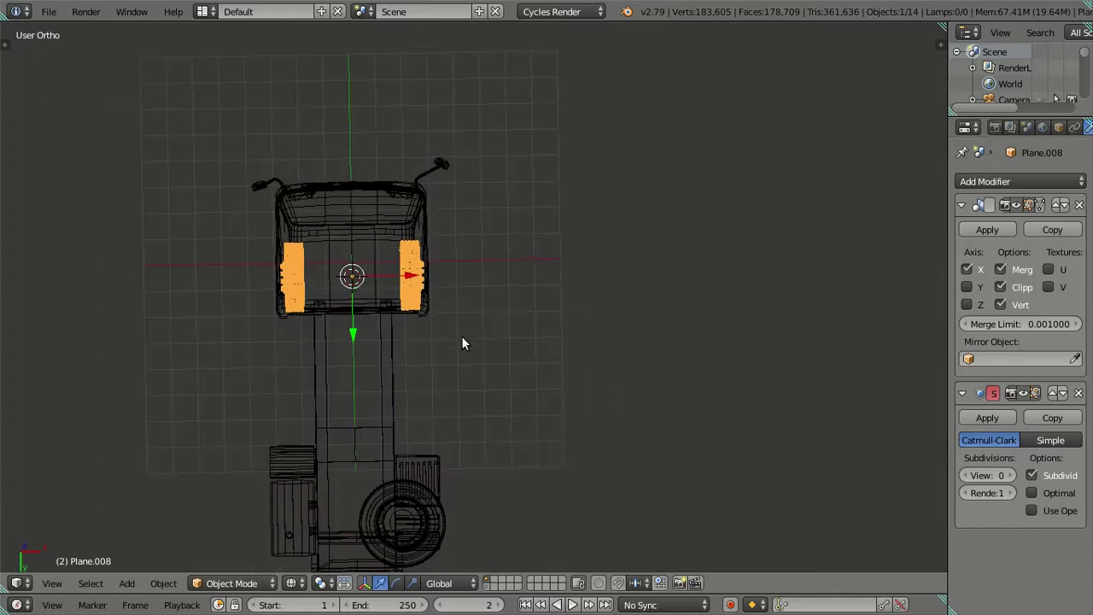
mouse_move(450, 385)
middle_mouse_down("shift")
mouse_move(481, 176)
mouse_move(290, 250)
mouse_move(483, 246)
mouse_move(453, 361)
mouse_move(468, 373)
mouse_move(462, 342)
middle_mouse_up("shift")
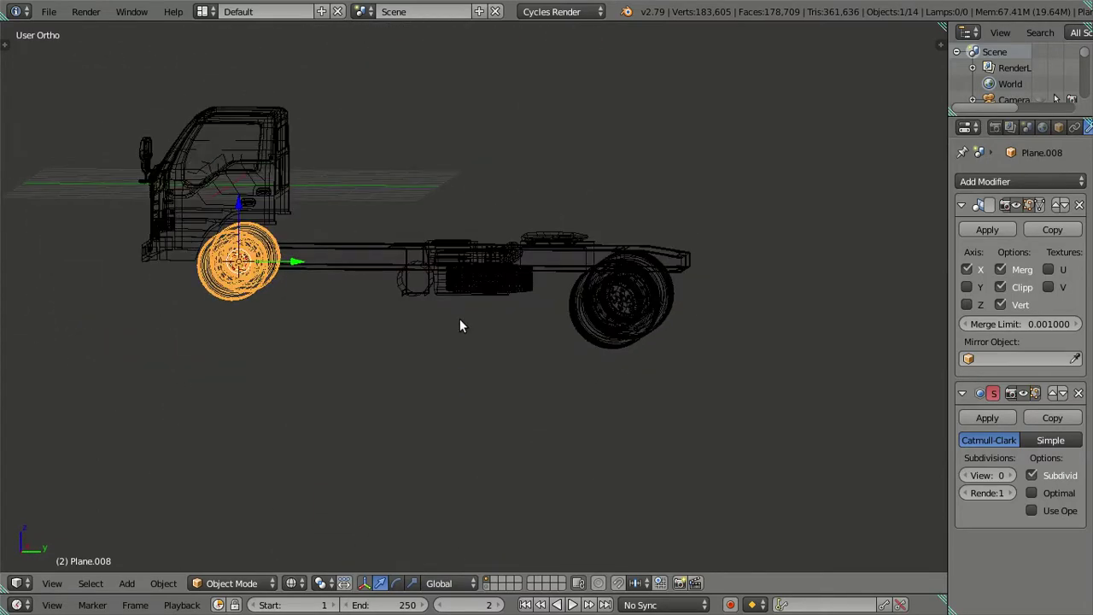
- In Right view, slide the wheel along Y until it lines up with the photo's front wheel
key("KP_3")
scroll(343, 307, "up", 3)
middle_click_drag(152, 202, 631, 353, "shift")
scroll(739, 363, "up", 2)
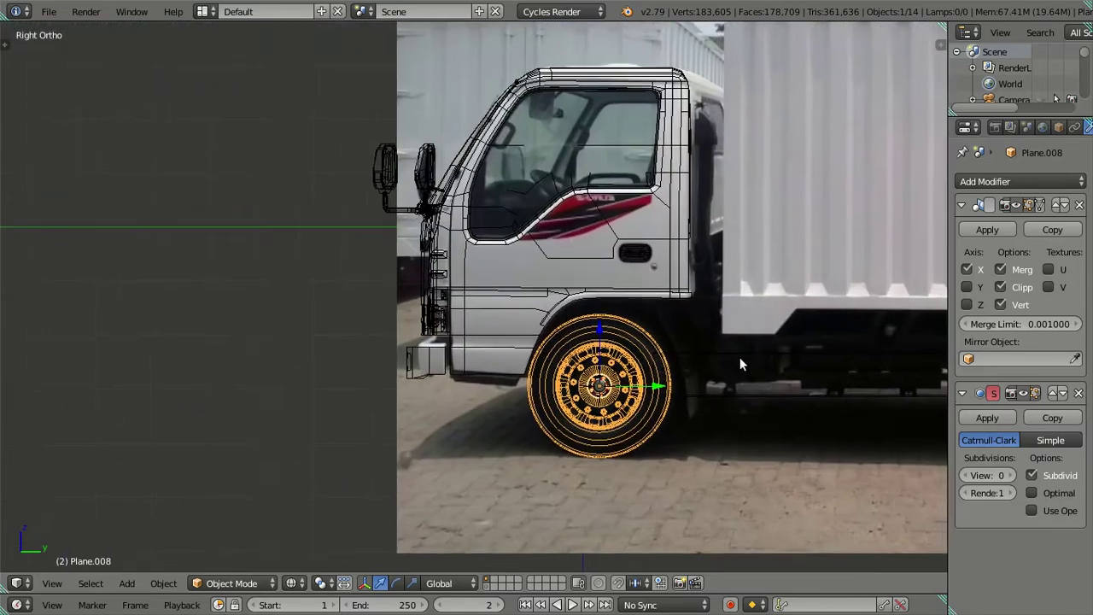
middle_click_drag(739, 359, 614, 303, "shift")
scroll(552, 309, "up", 2)
mouse_move(522, 314)
left_mouse_down()
mouse_move(554, 319)
mouse_move(532, 314)
left_mouse_up()
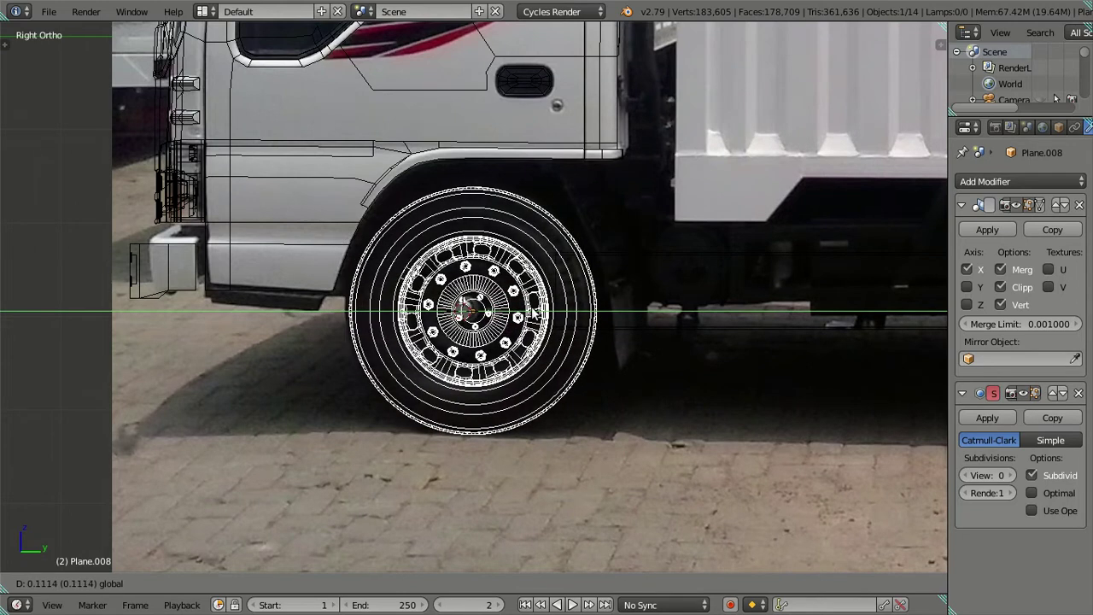
left_click(533, 313)
key("g")
key("y")
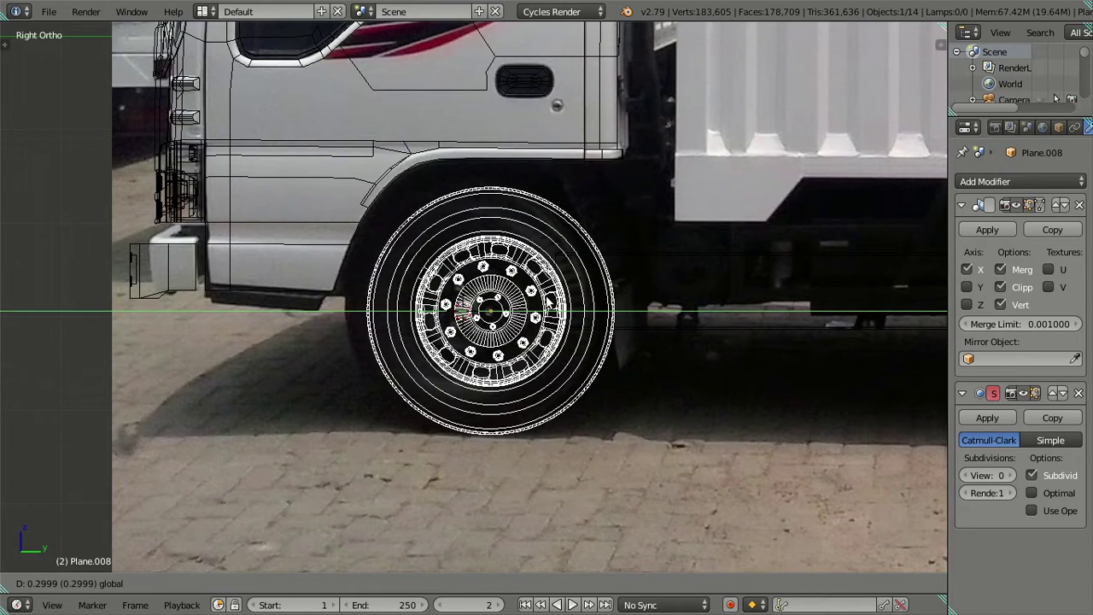
left_click(539, 301)
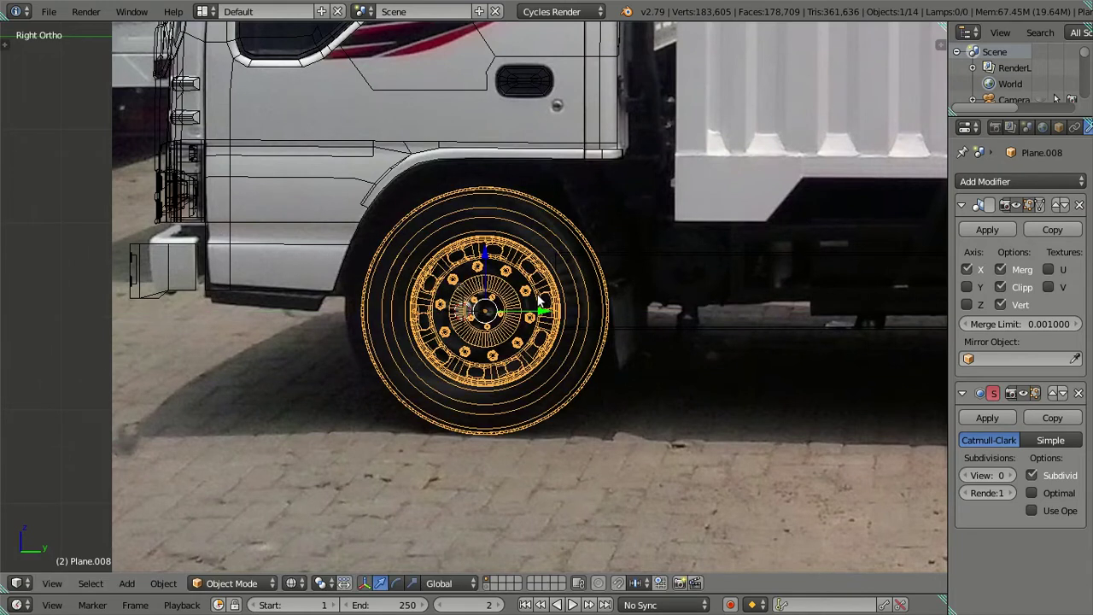
key("g")
key("y")
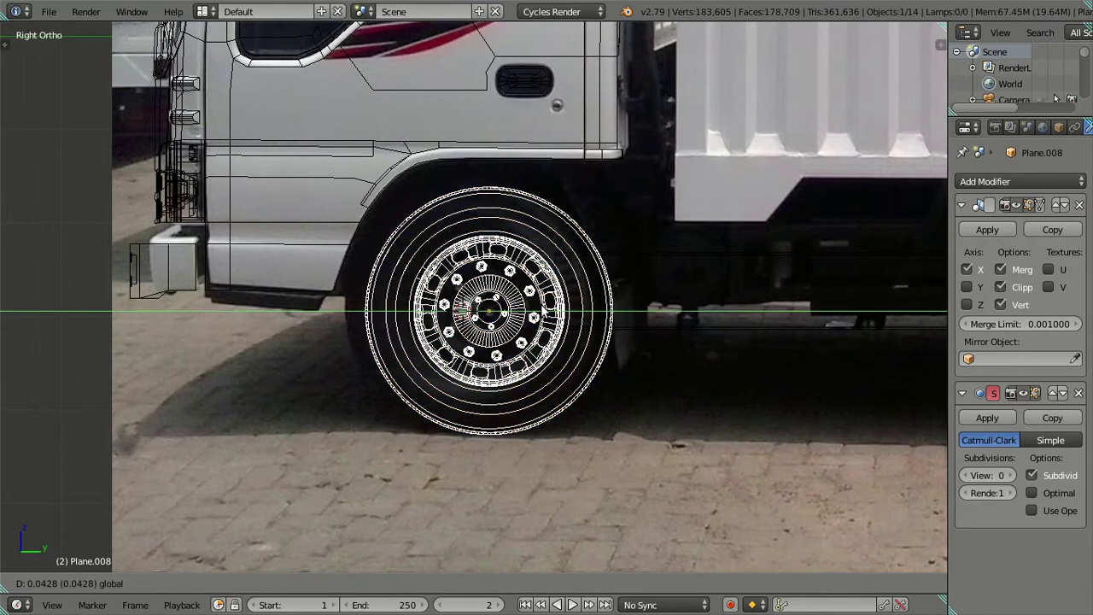
left_click(543, 313)
scroll(572, 290, "down", 4)
- Snap wheel Cube.006 to the 3D cursor using Selection to Cursor
key("z")
mouse_move(563, 276)
middle_mouse_down()
mouse_move(594, 210)
mouse_move(444, 300)
middle_mouse_up()
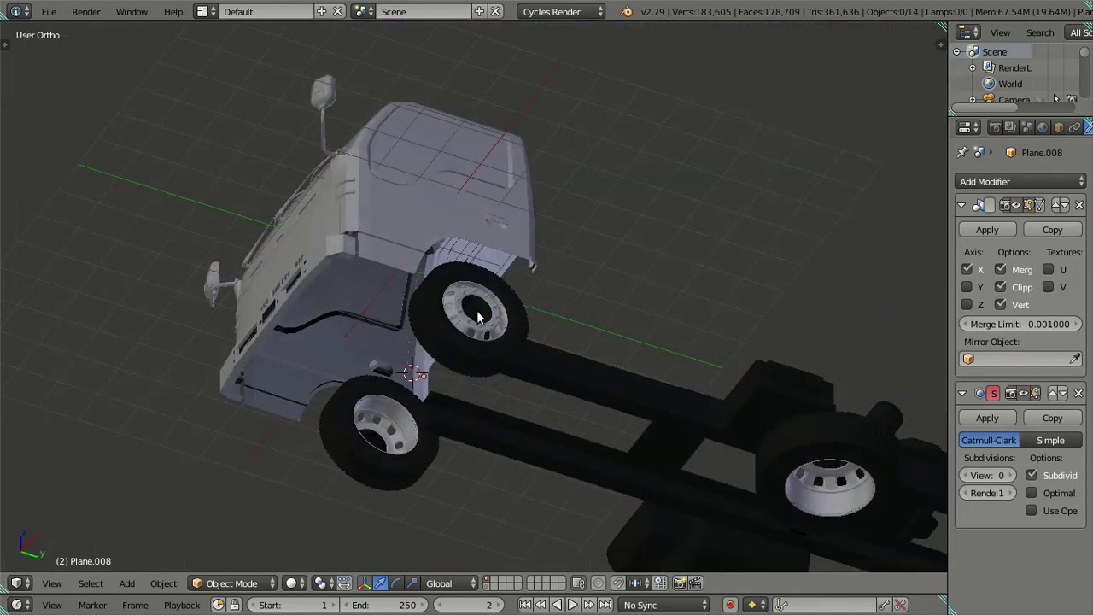
right_click(476, 319)
scroll(476, 312, "down", 3)
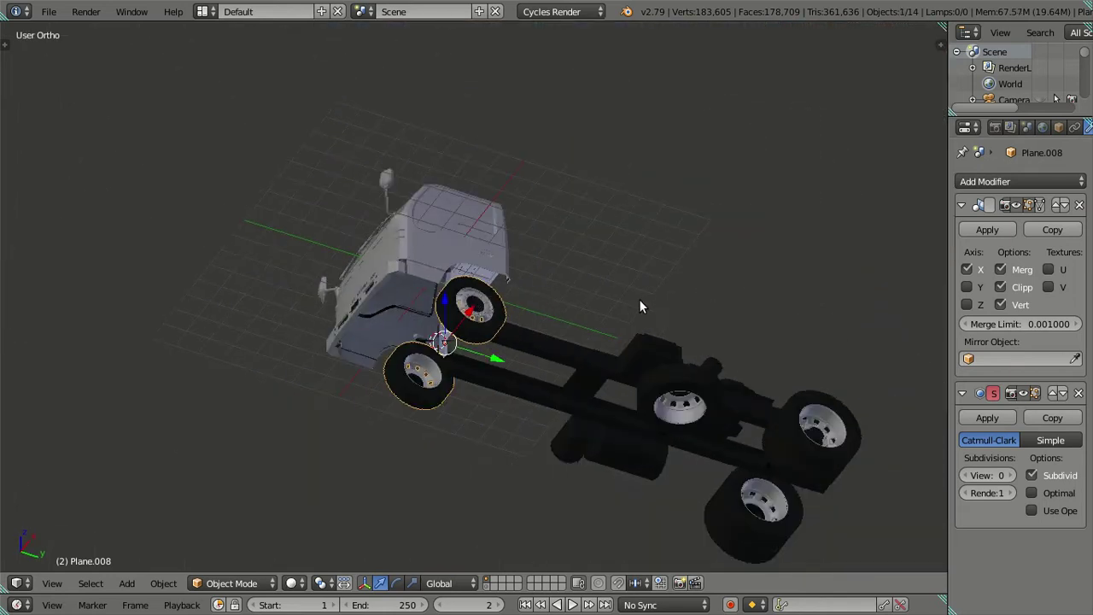
key("ctrl+z")
mouse_move(639, 306)
middle_mouse_down()
mouse_move(511, 290)
mouse_move(477, 342)
mouse_move(567, 331)
middle_mouse_up()
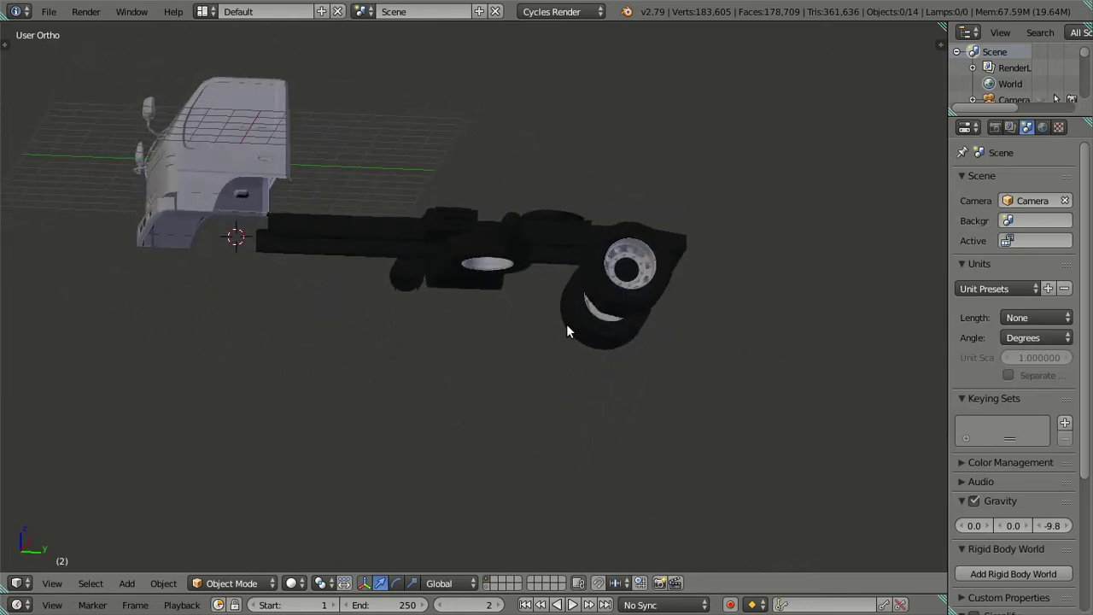
right_click(579, 311)
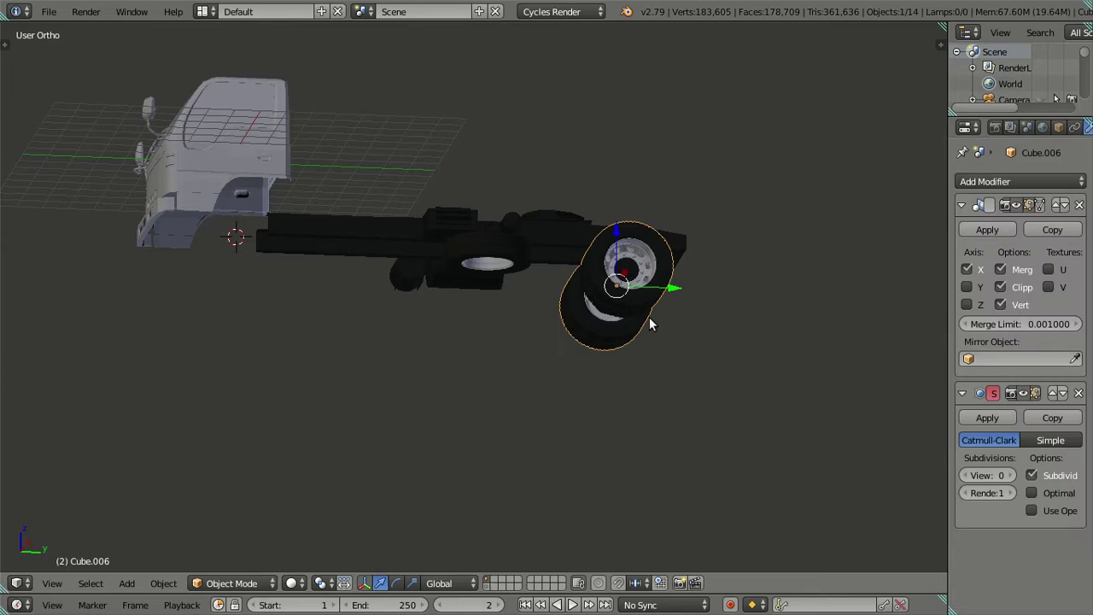
key("shift+s")
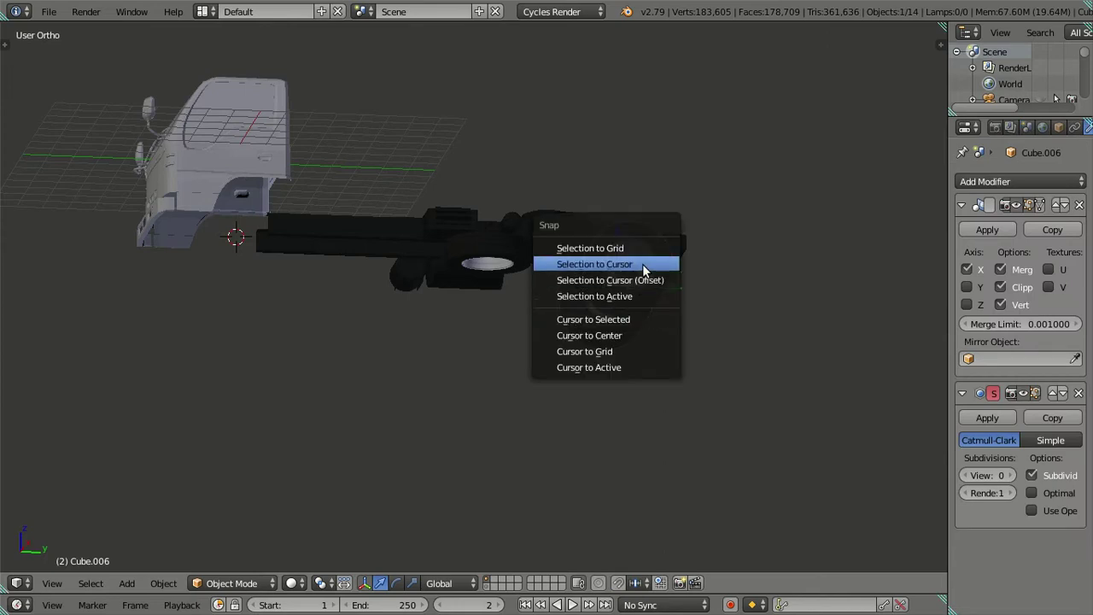
left_click(642, 264)
key("KP_3")
- In wireframe, scale the wheel down to 0.8, then to 0.83
scroll(313, 310, "up", 3)
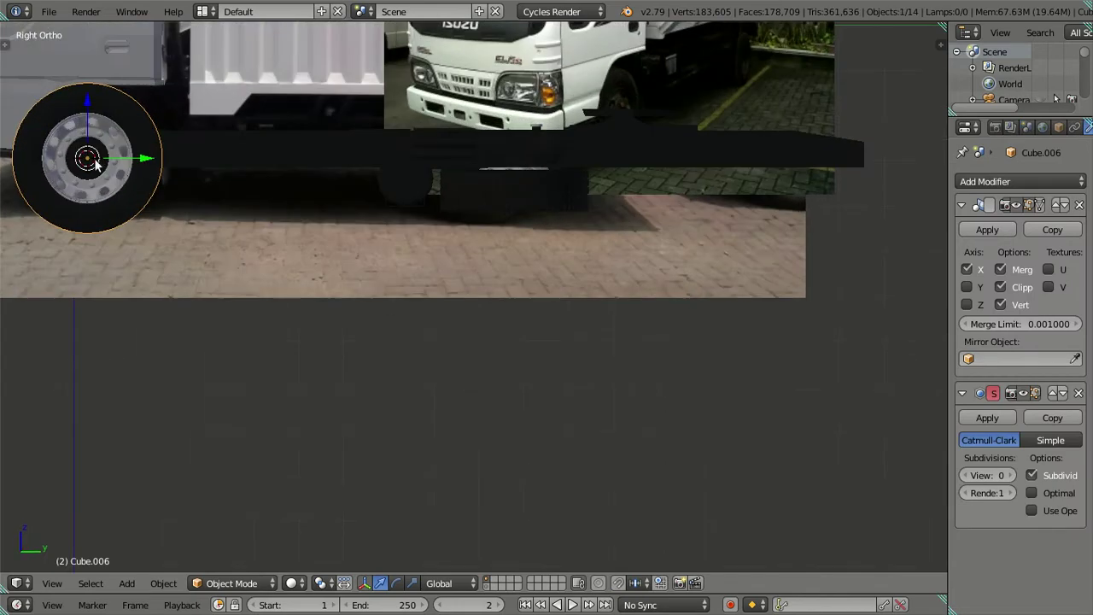
middle_click_drag(313, 310, 449, 309, "shift")
scroll(451, 309, "up", 3)
key("z")
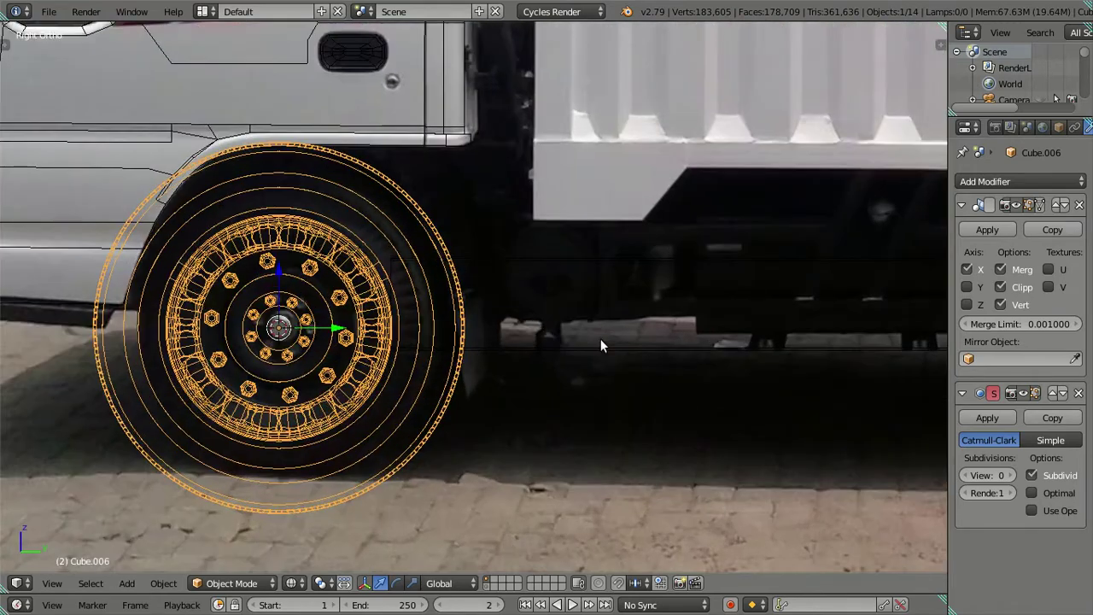
key("s")
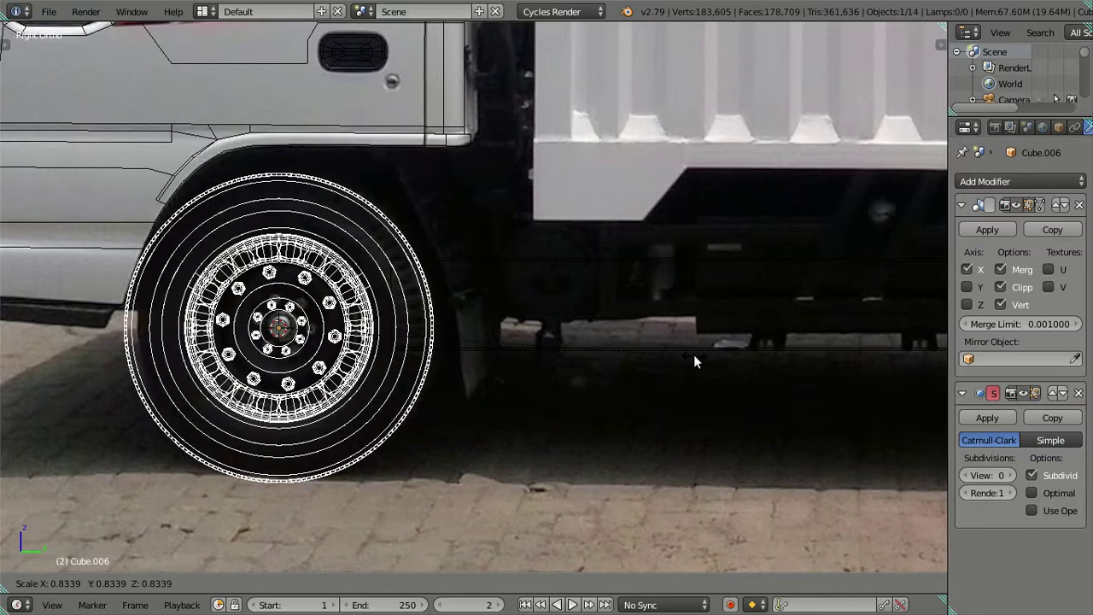
type(".8")
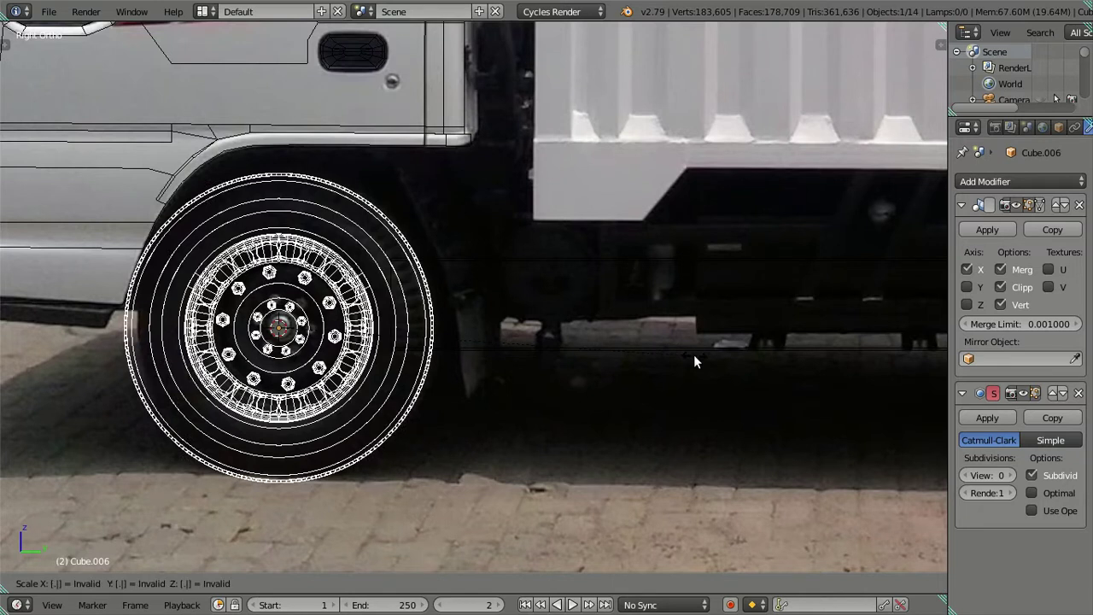
key("Return")
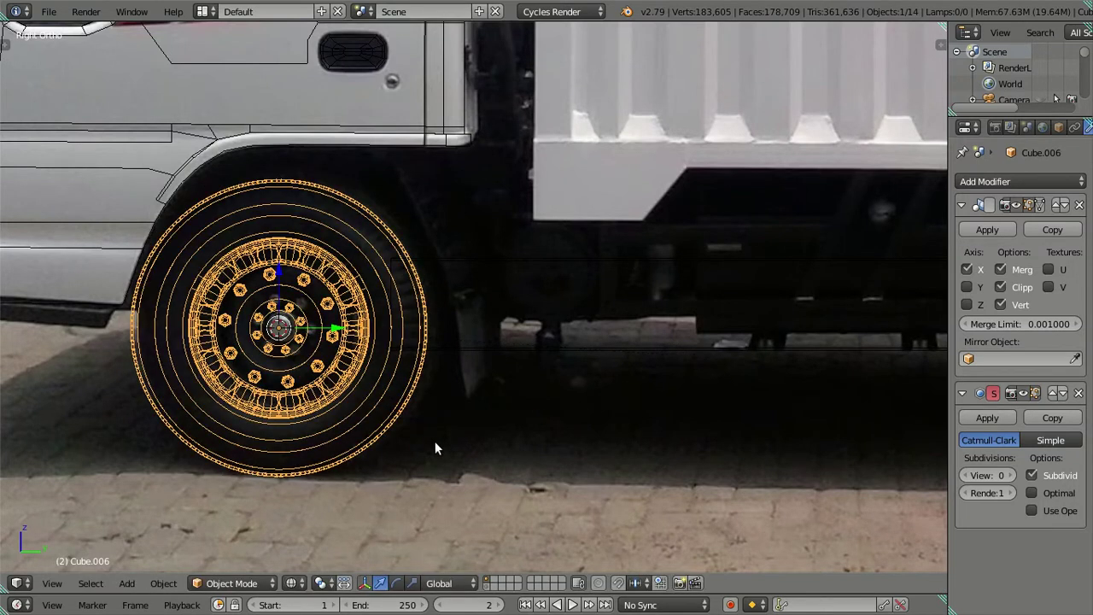
scroll(433, 432, "up", 3)
mouse_move(432, 418)
middle_mouse_down("shift")
mouse_move(572, 277)
mouse_move(638, 296)
middle_mouse_up("shift")
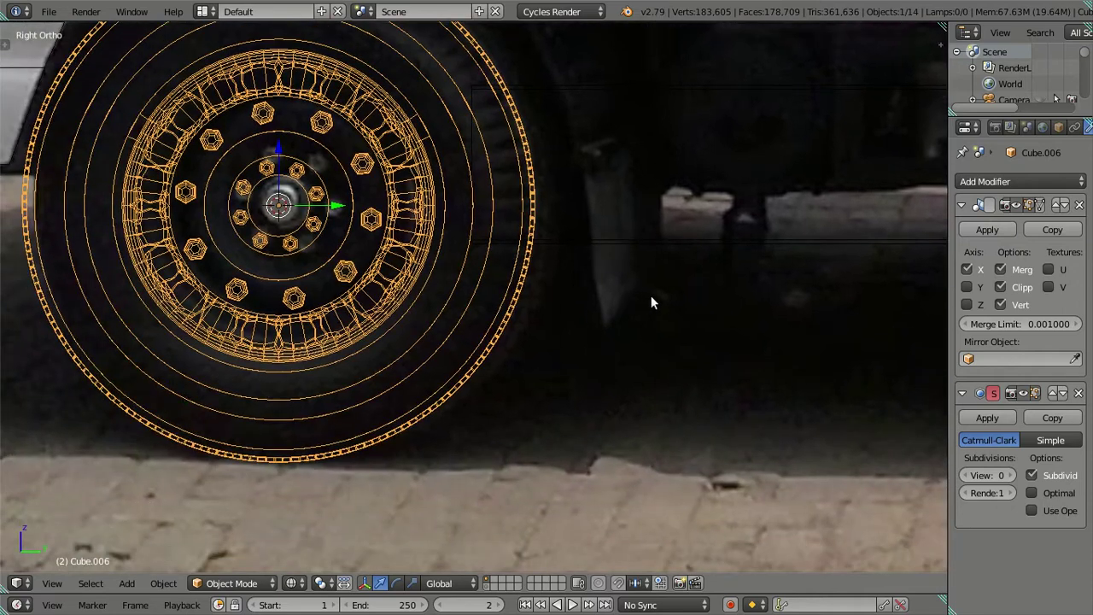
scroll(651, 295, "up", 1)
type("s.")
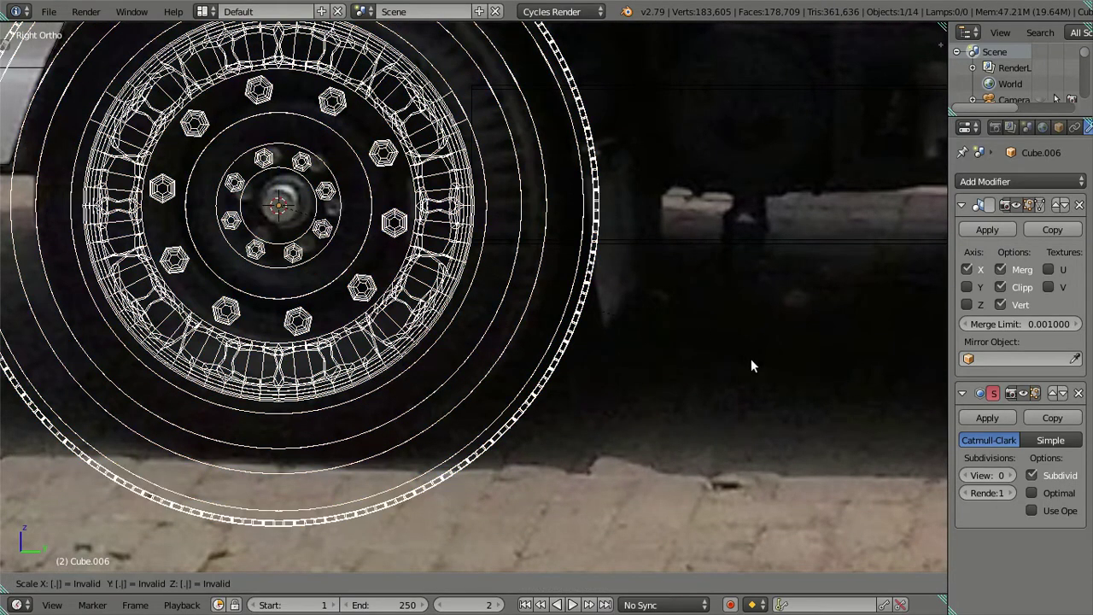
type("83")
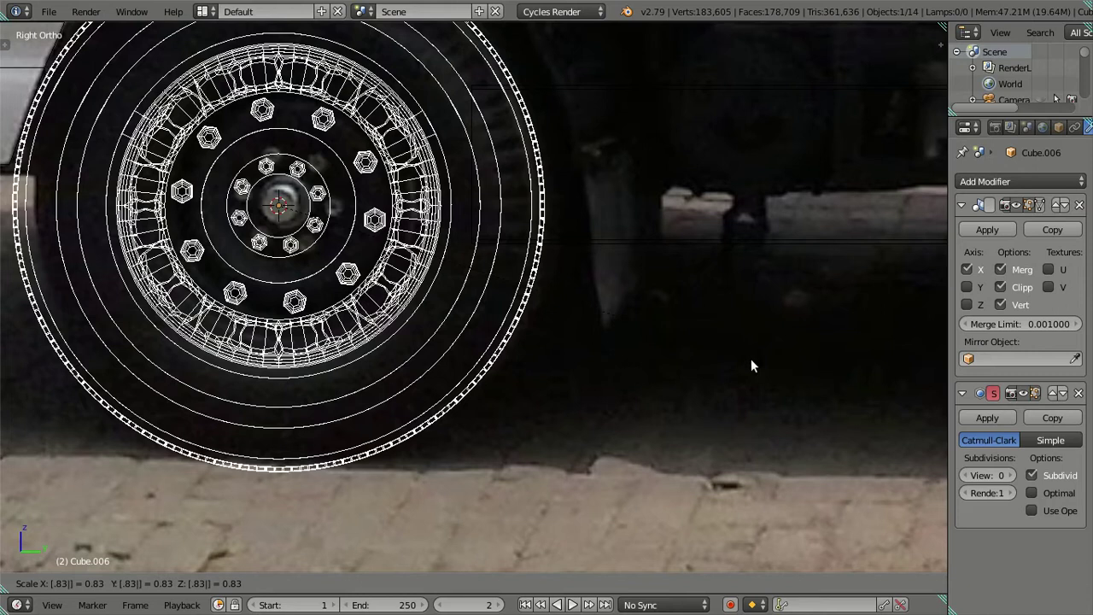
key("Return")
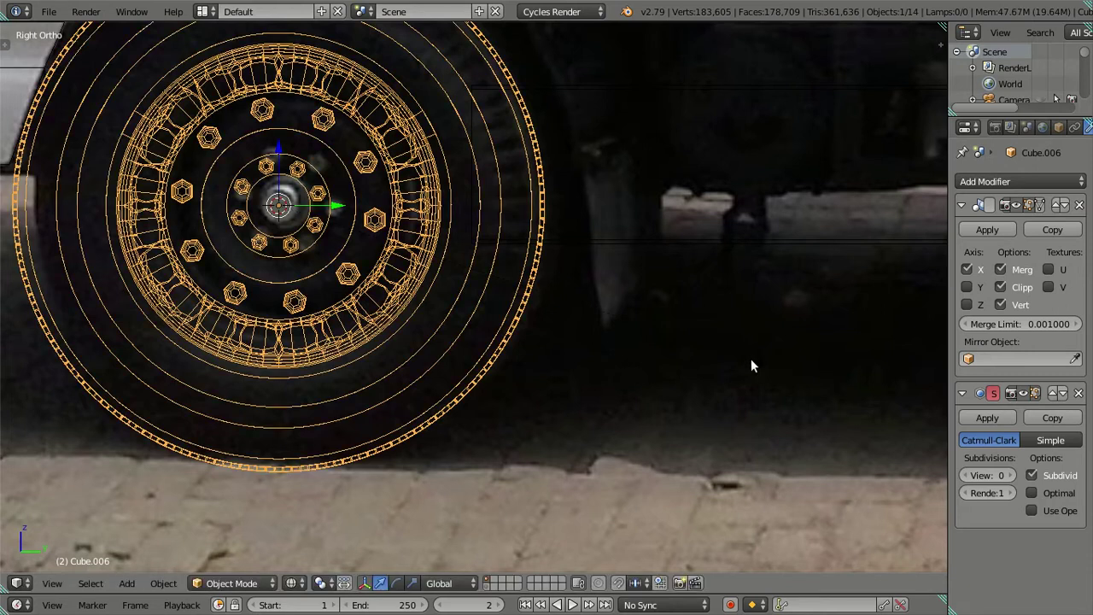
- Pick out hub part Plane.008, cancel its move, and undo back to the linked wheel parts
key("alt+h")
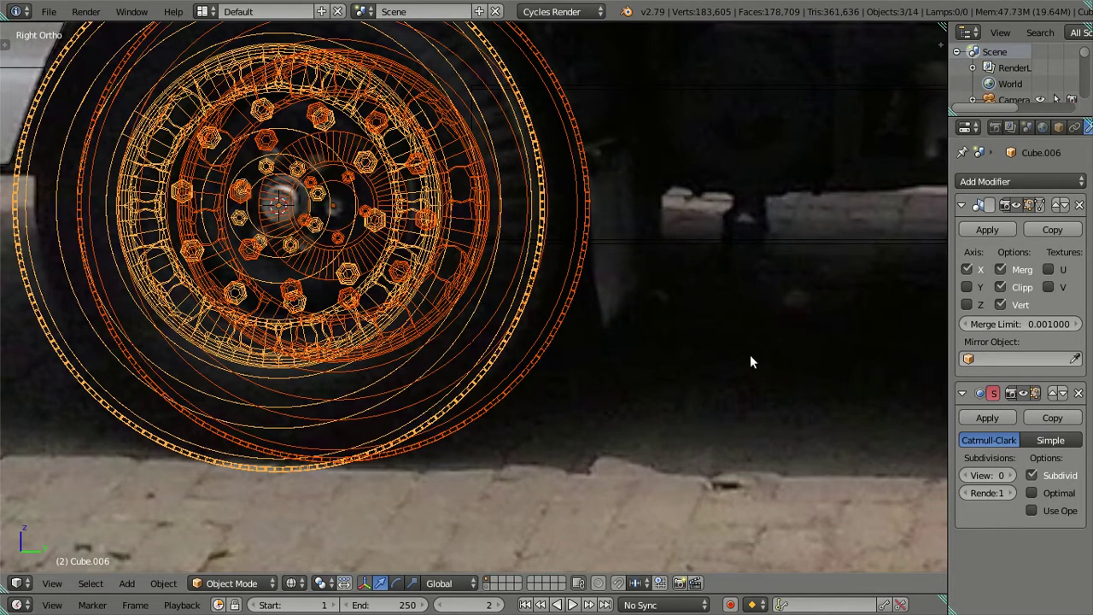
left_click(589, 280)
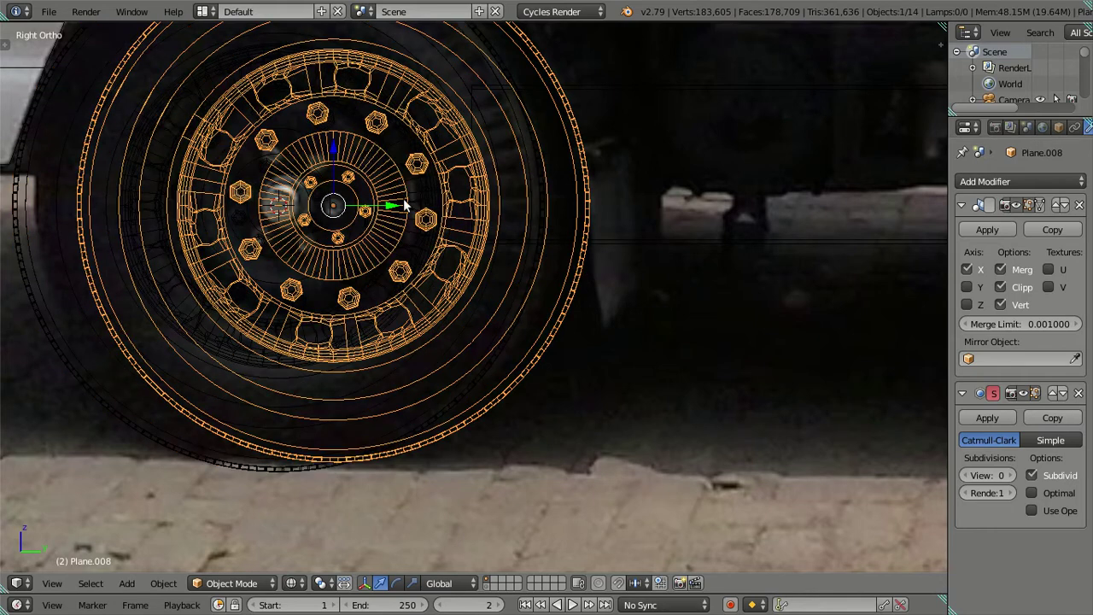
key("g")
key("y")
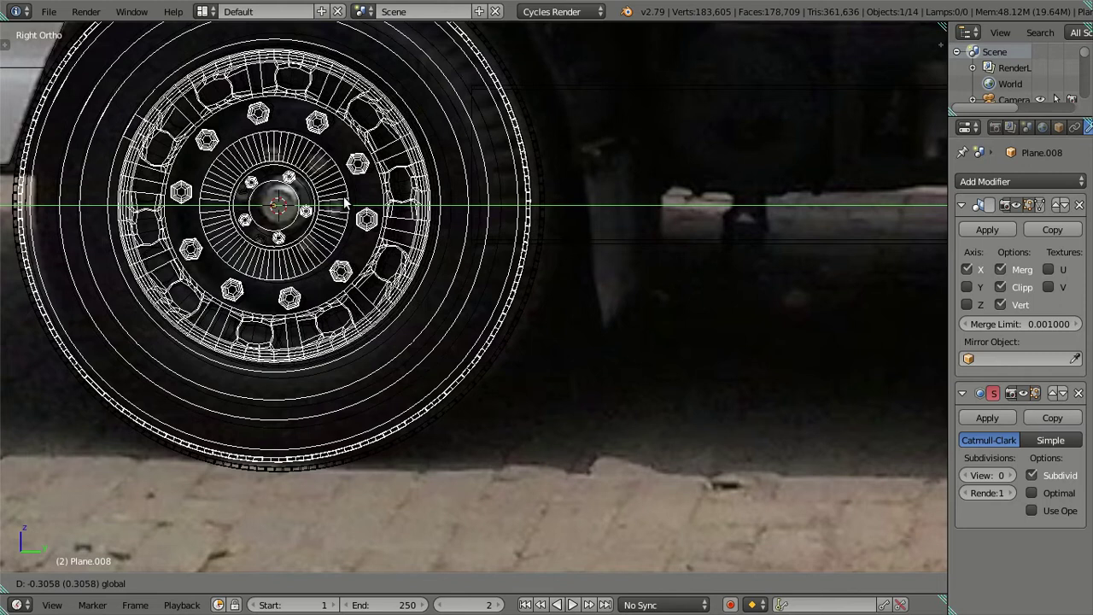
right_click(352, 204)
key("shift+a")
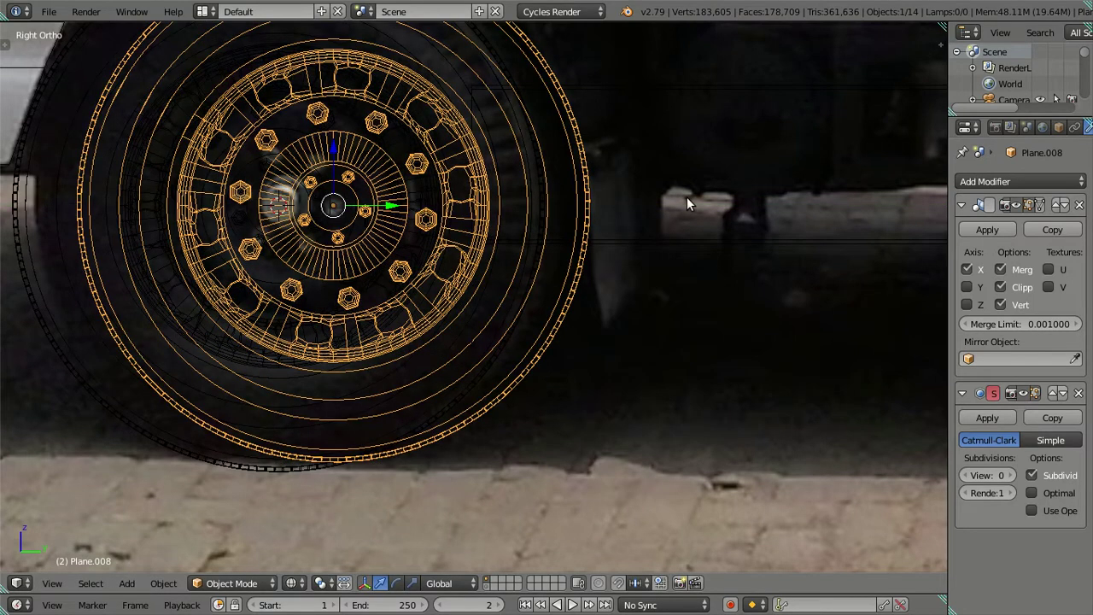
key("ctrl+z")
key("ctrl+z")
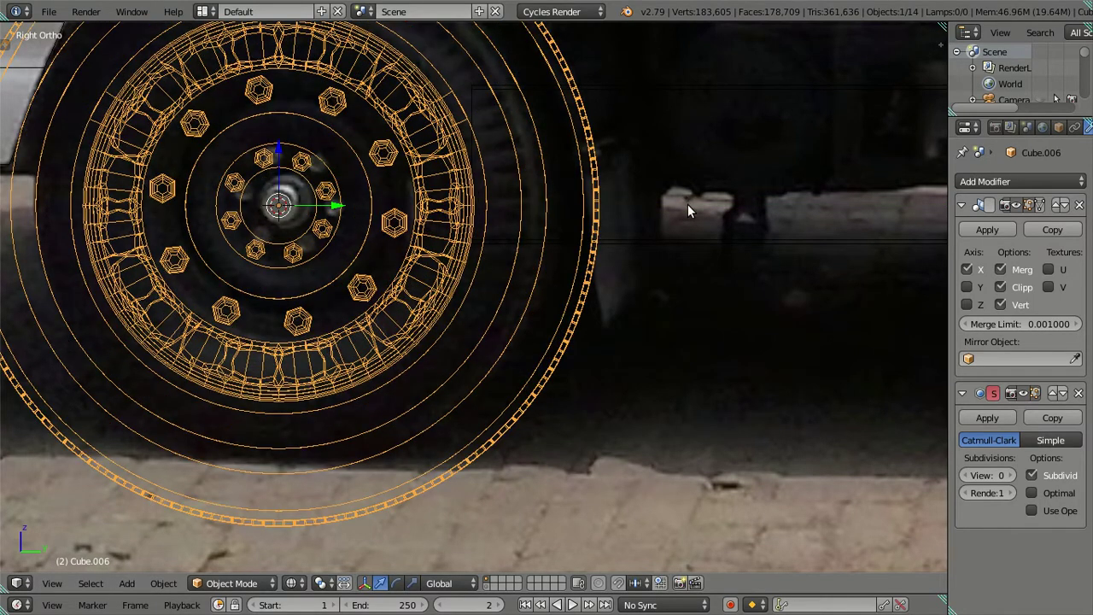
key("ctrl+z")
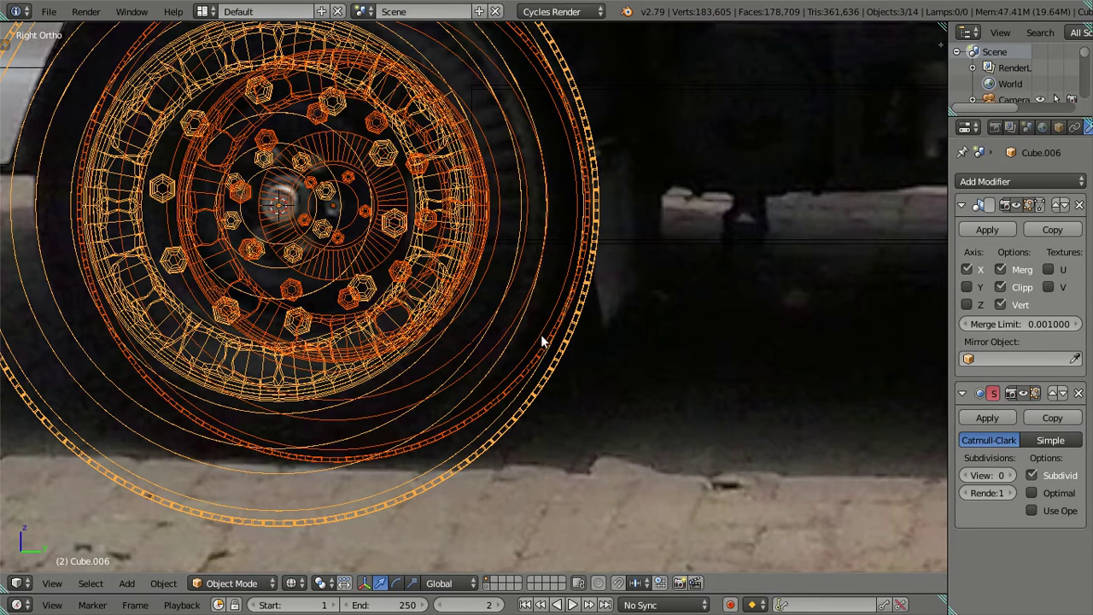
key("ctrl+z")
- Recentre the hub parts with Selection to Active and rescale tire Cube.006 to 0.8
key("shift+s")
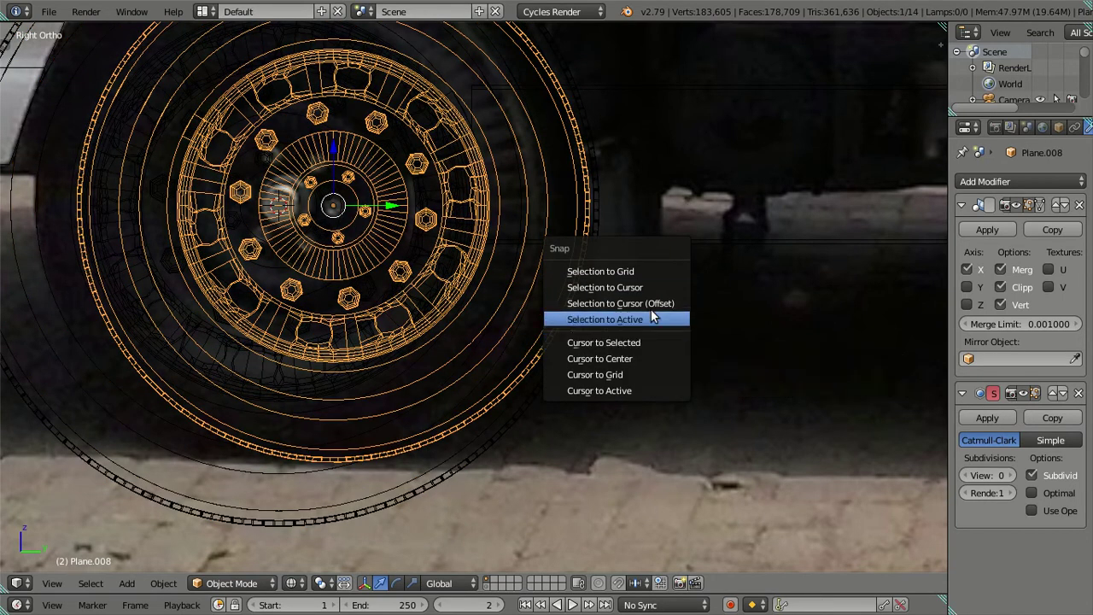
left_click(650, 289)
right_click(547, 392)
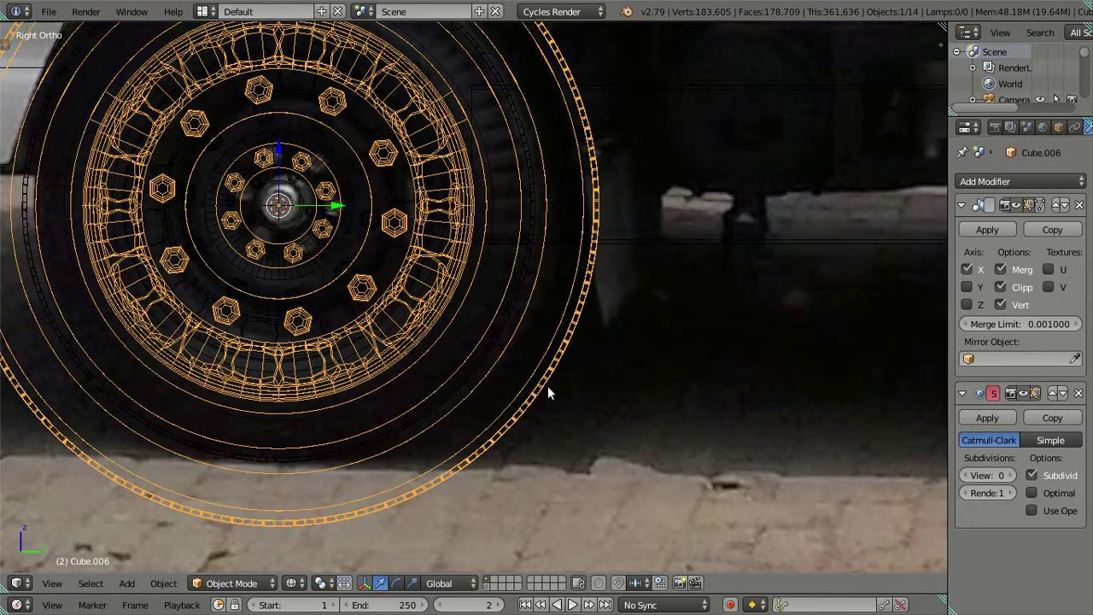
key("s")
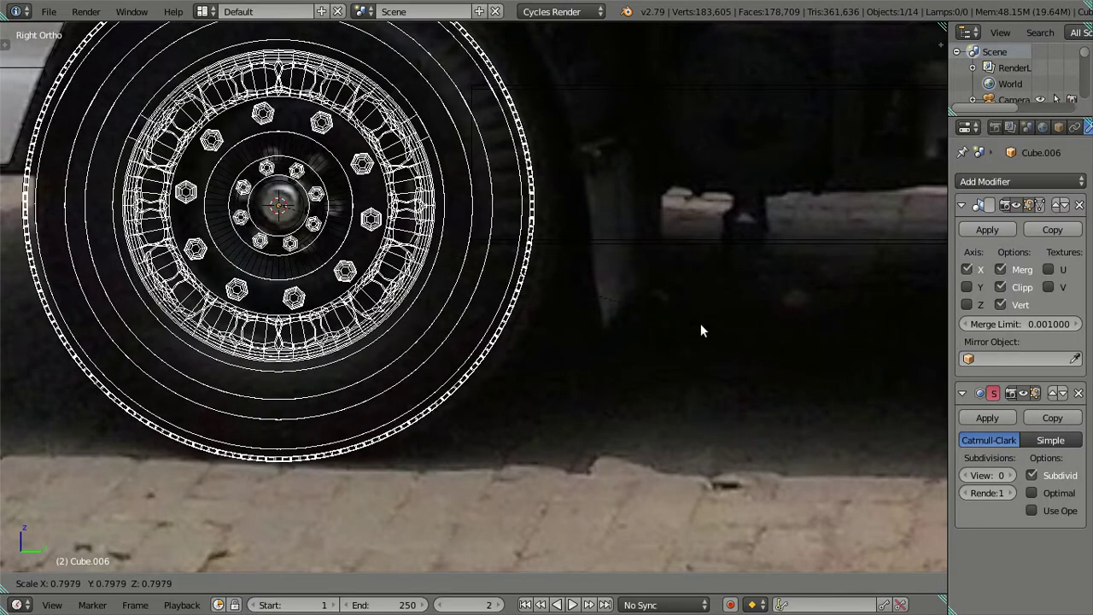
type("1")
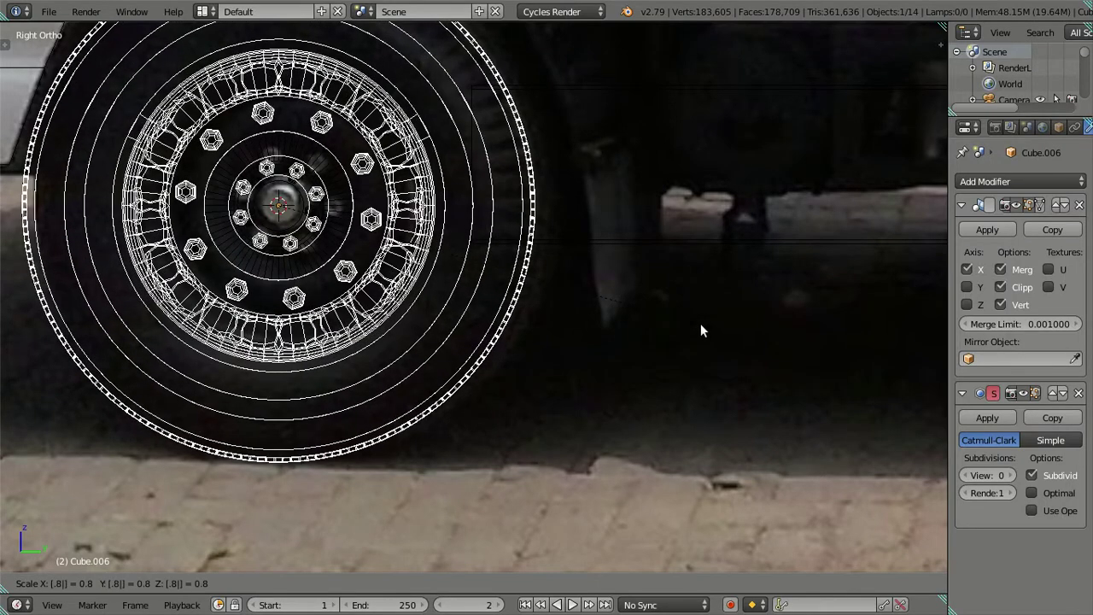
key("Return")
scroll(464, 270, "down", 3)
scroll(464, 271, "down", 1)
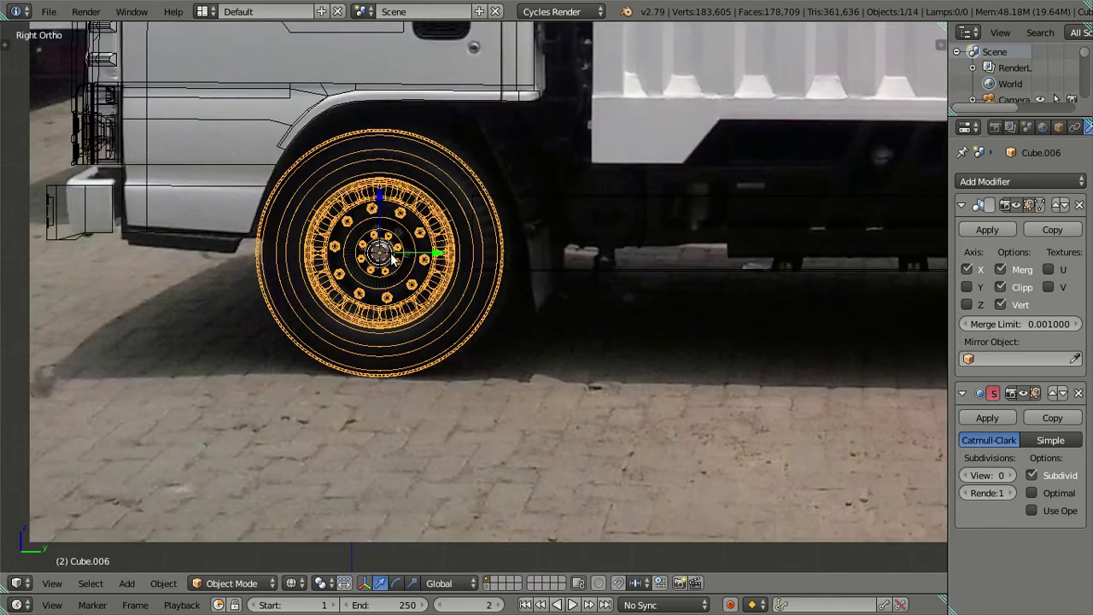
scroll(395, 260, "down", 2)
mouse_move(430, 269)
middle_mouse_down()
mouse_move(407, 277)
mouse_move(419, 265)
middle_mouse_up()
- In side view, duplicate the wheel and place the copy further back along the truck
key("KP_3")
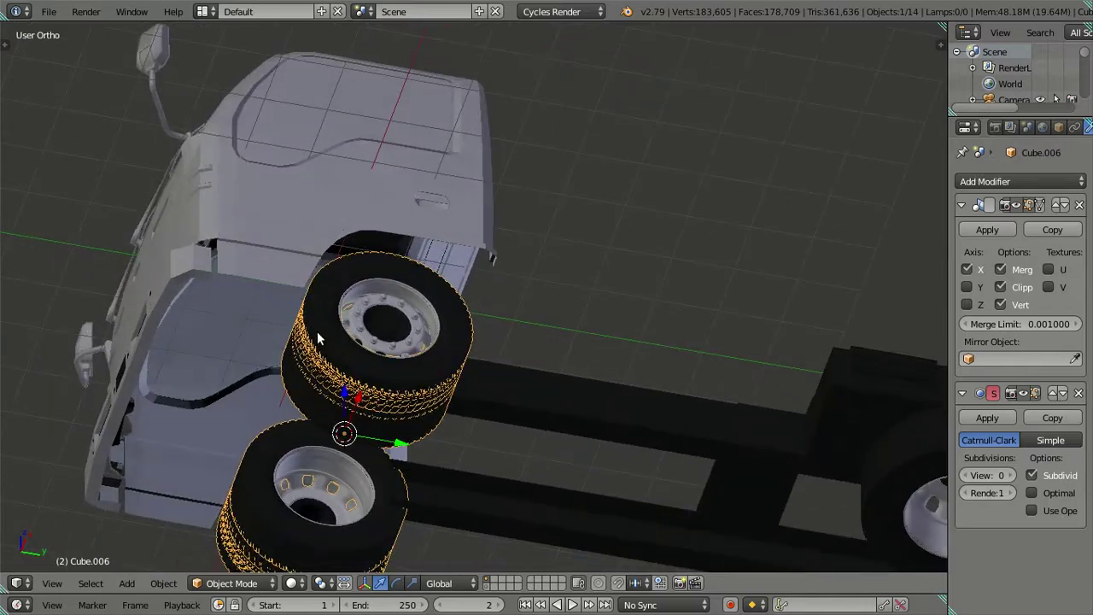
scroll(217, 369, "down", 2)
scroll(203, 341, "down", 2)
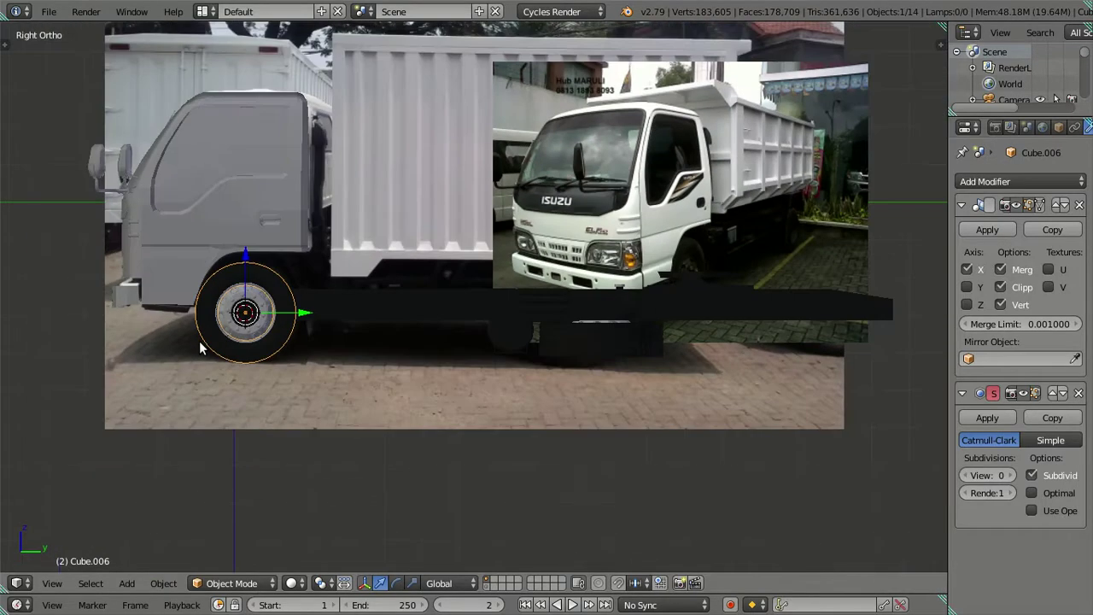
key("shift+d")
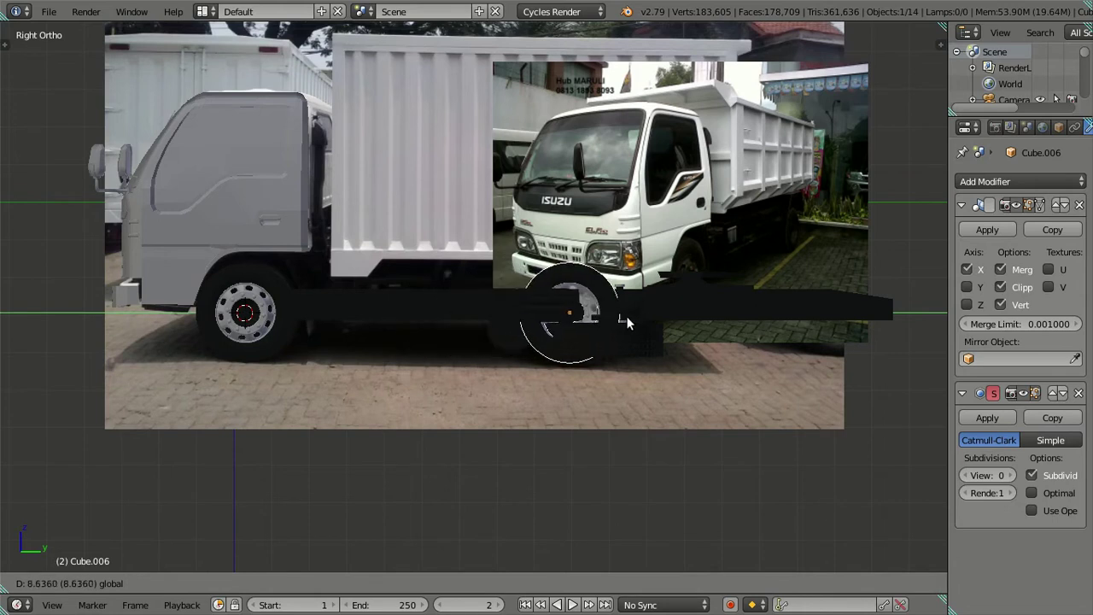
left_click(631, 316)
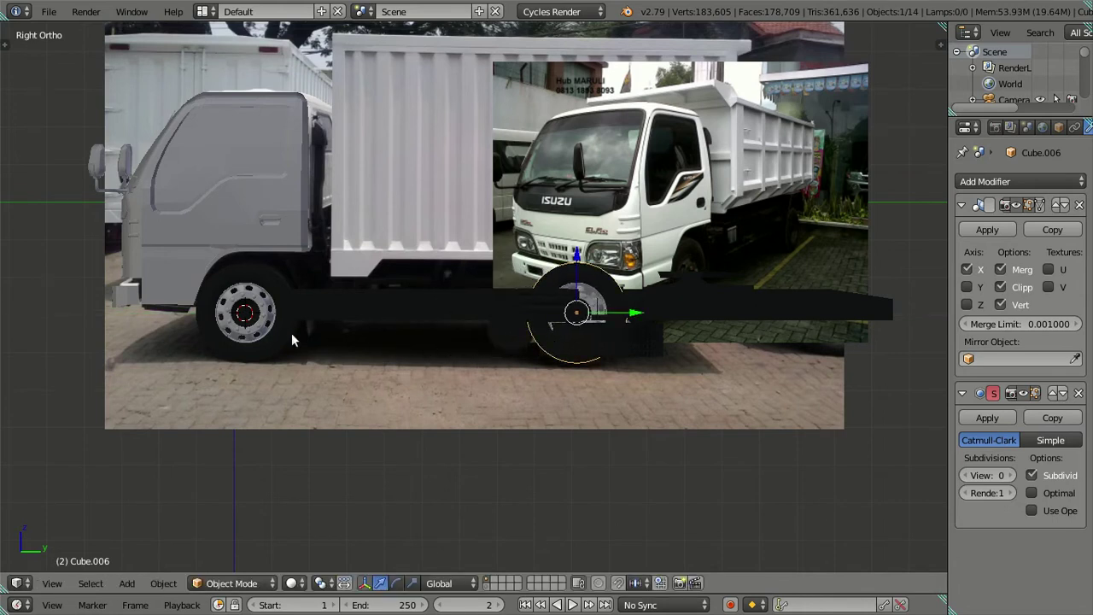
- Reposition front wheel Plane.008 and nudge it slightly along its axis
right_click(259, 341)
scroll(242, 345, "up", 3)
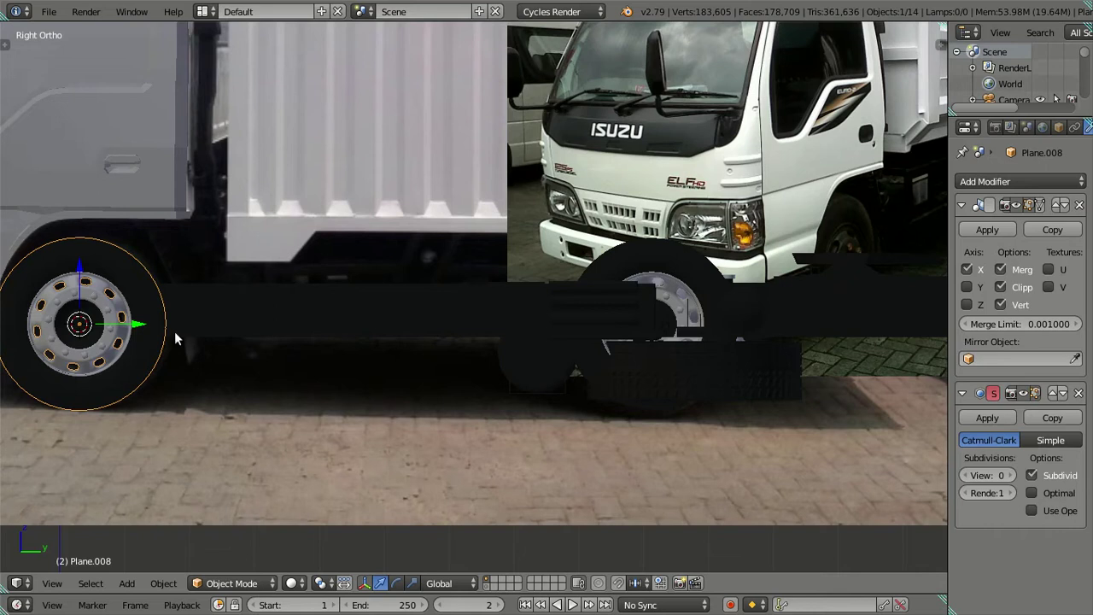
key("g")
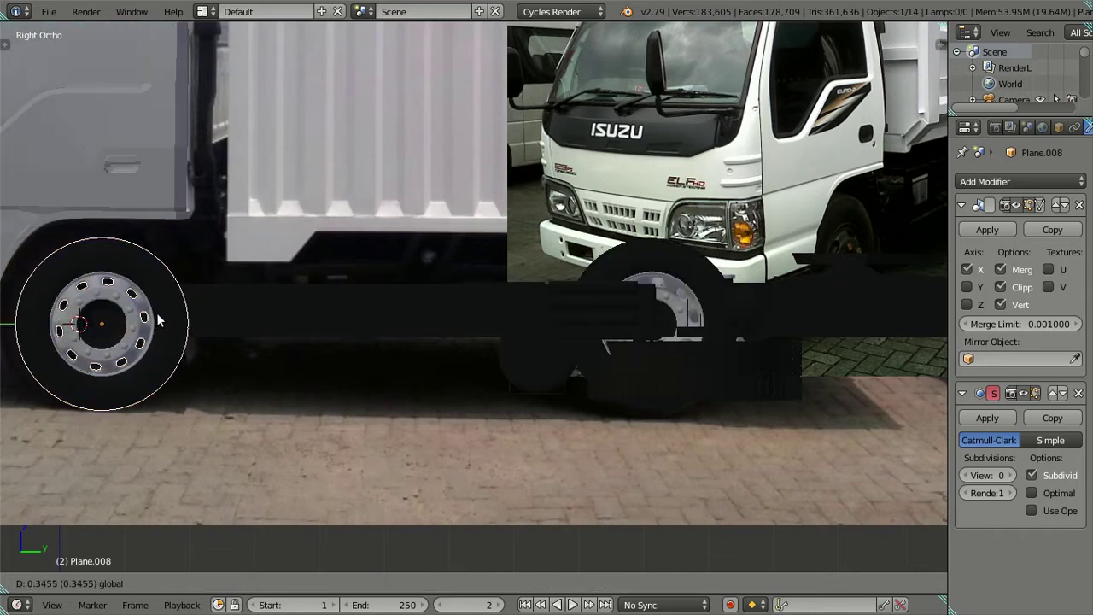
left_click(156, 313)
scroll(156, 312, "down", 2)
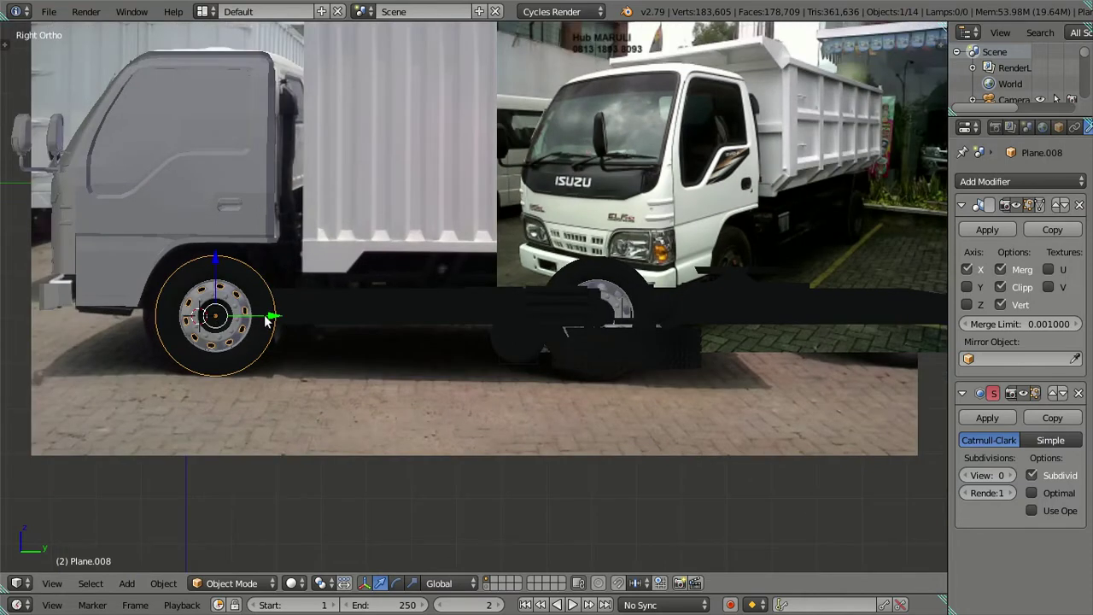
left_click_drag(269, 318, 270, 320)
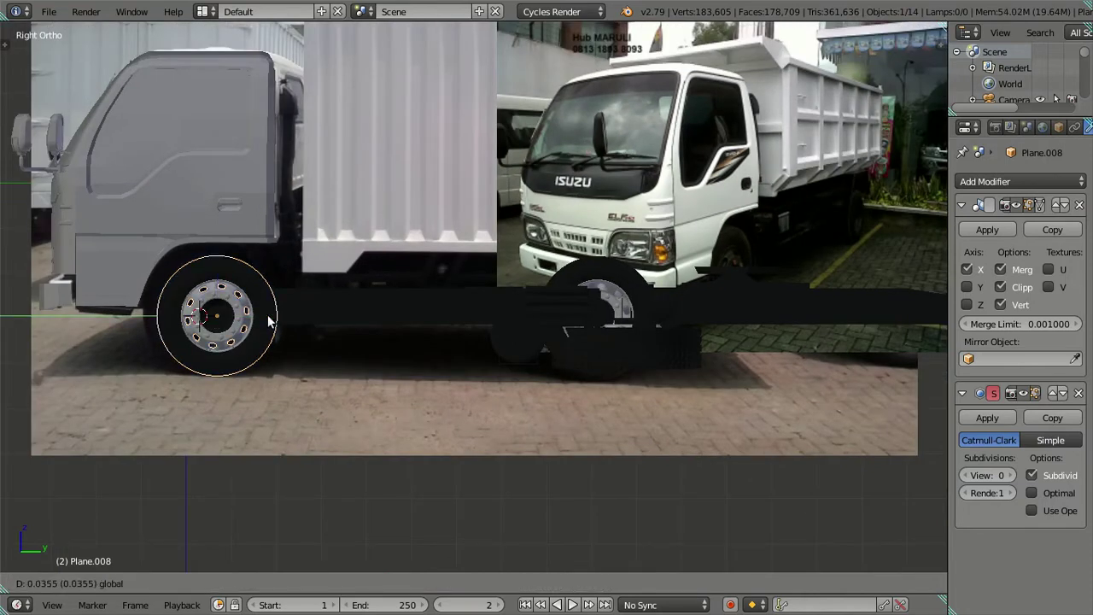
left_click(268, 320)
mouse_move(268, 320)
middle_mouse_down()
mouse_move(321, 354)
mouse_move(376, 345)
mouse_move(364, 317)
mouse_move(340, 314)
mouse_move(426, 367)
mouse_move(353, 386)
middle_mouse_up()
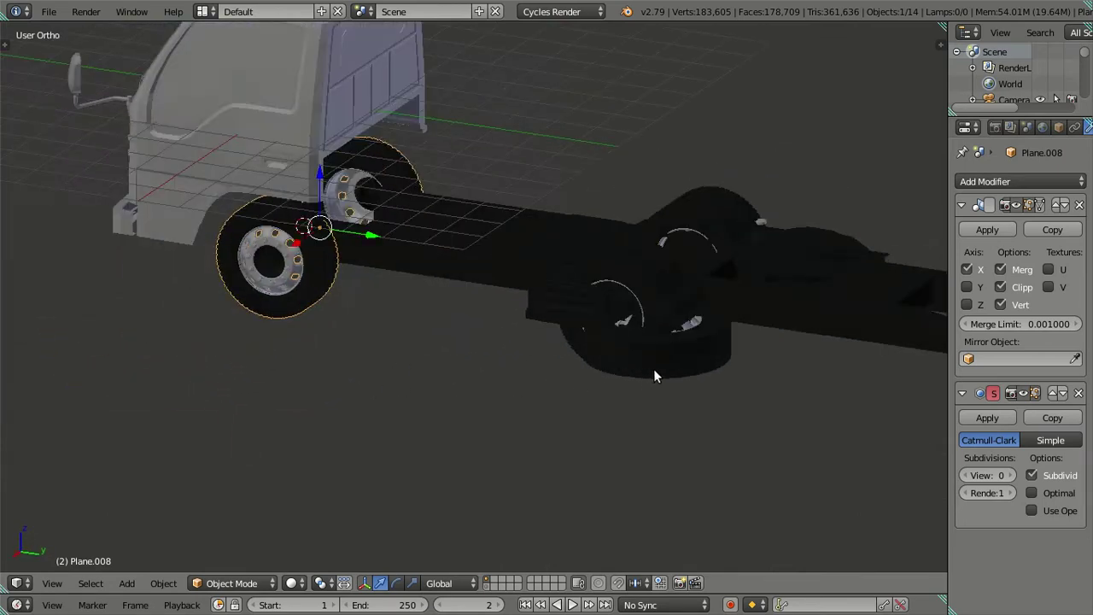
- Rotate rear wheel copy Plane.011 90° about X and snap it to the 3D cursor
right_click(697, 391)
mouse_move(696, 397)
middle_mouse_down()
mouse_move(637, 407)
mouse_move(621, 396)
mouse_move(592, 468)
middle_mouse_up()
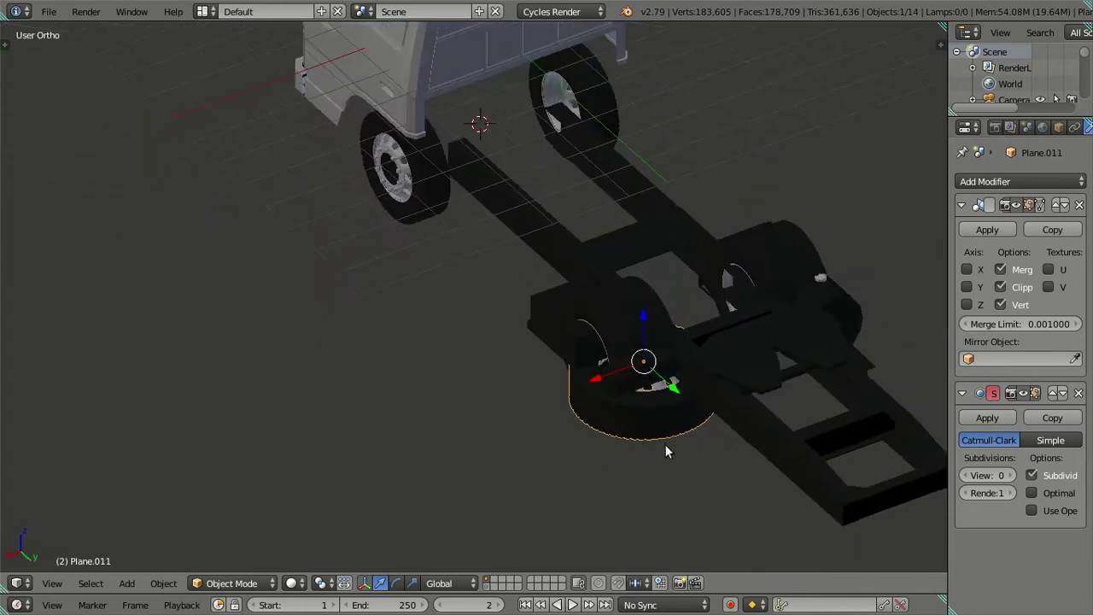
type("rx90")
key("Return")
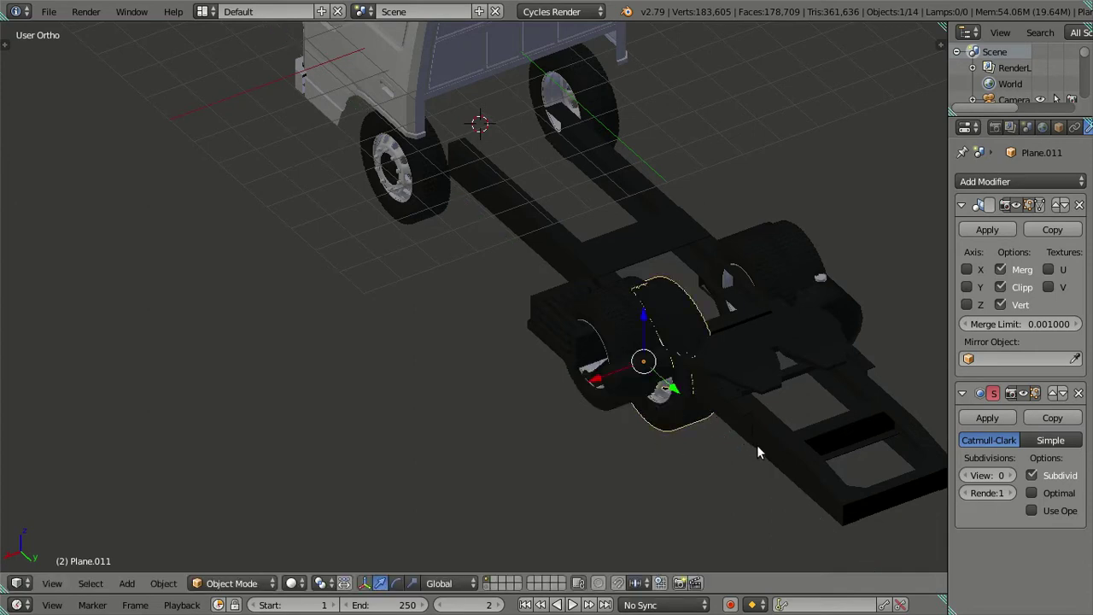
key("shift+s")
left_click(753, 457)
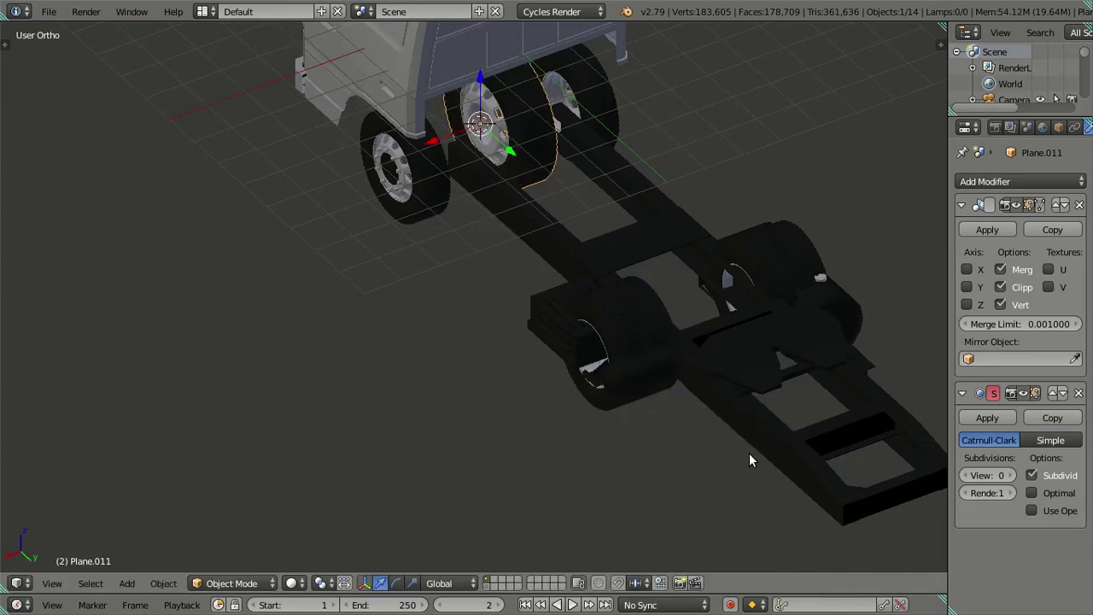
- In side view, resize the rear wheel to match the front wheel
mouse_move(565, 361)
middle_mouse_down()
mouse_move(595, 335)
mouse_move(700, 294)
mouse_move(653, 286)
middle_mouse_up()
key("KP_3")
mouse_move(335, 333)
middle_mouse_down("shift")
mouse_move(697, 340)
mouse_move(621, 318)
middle_mouse_up("shift")
scroll(660, 364, "up", 1)
scroll(659, 364, "up", 1)
scroll(622, 318, "up", 1)
key("s")
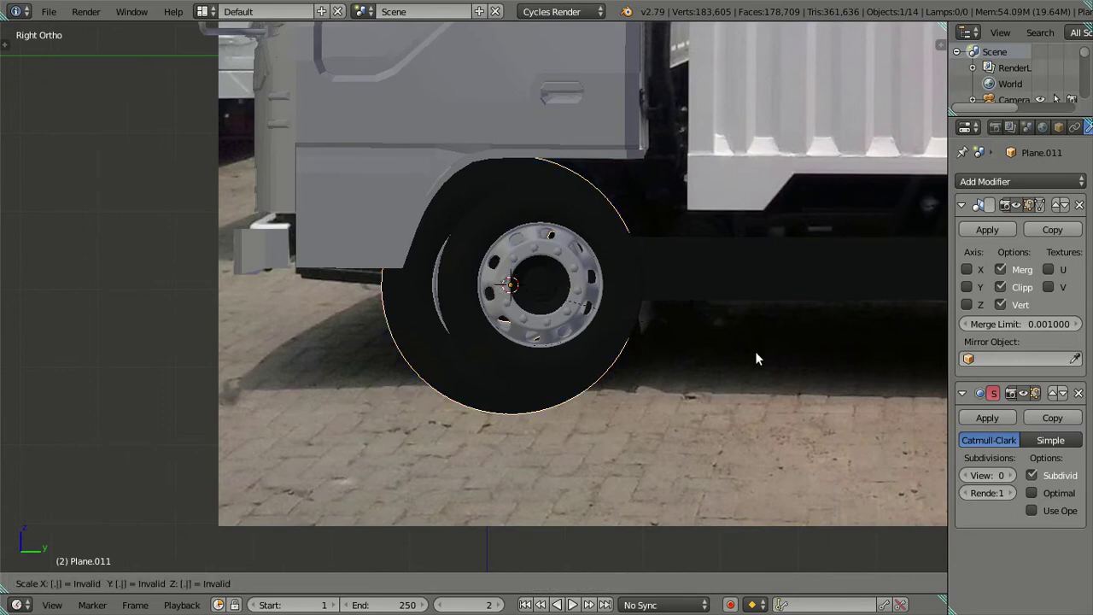
key("Escape")
- Rotate the rear wheel -90° about Y and slide it back along the chassis
mouse_move(754, 358)
middle_mouse_down()
mouse_move(605, 261)
mouse_move(604, 231)
middle_mouse_up()
scroll(604, 231, "down", 3)
mouse_move(708, 334)
middle_mouse_down()
mouse_move(633, 410)
mouse_move(628, 466)
mouse_move(660, 428)
middle_mouse_up()
scroll(733, 386, "up", 3)
type("ry")
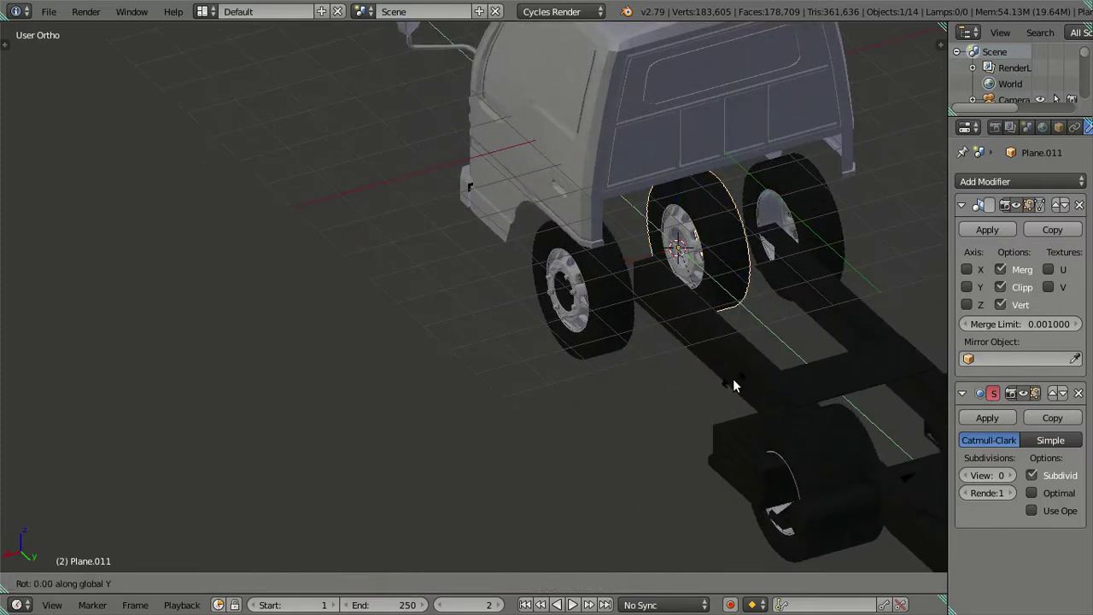
type("-90")
key("Return")
scroll(709, 389, "down", 3)
mouse_move(689, 397)
middle_mouse_down()
mouse_move(523, 362)
mouse_move(545, 323)
mouse_move(408, 250)
mouse_move(460, 266)
mouse_move(512, 325)
mouse_move(446, 254)
middle_mouse_up()
left_click_drag(382, 250, 726, 363)
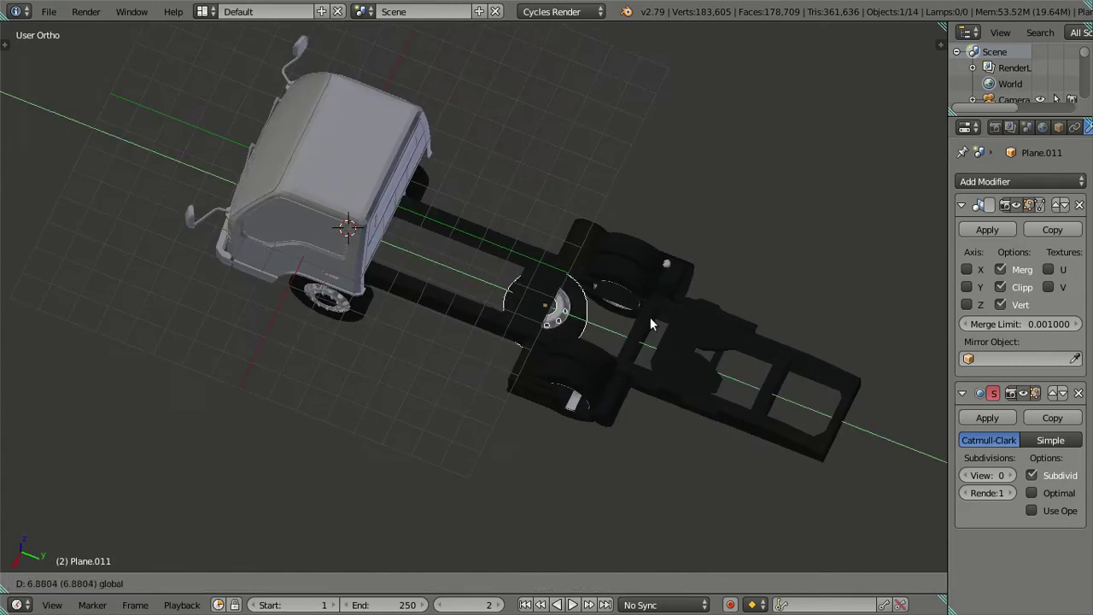
- Fix Plane.011 under the rear of the chassis, then select chassis Plane.007
left_click(726, 363)
mouse_move(725, 363)
middle_mouse_down()
mouse_move(632, 324)
mouse_move(626, 223)
mouse_move(625, 309)
mouse_move(602, 325)
mouse_move(557, 299)
mouse_move(545, 336)
mouse_move(456, 336)
mouse_move(408, 300)
mouse_move(371, 237)
mouse_move(387, 198)
mouse_move(401, 276)
mouse_move(385, 227)
middle_mouse_up()
scroll(602, 324, "up", 3)
key("a")
right_click(385, 227)
scroll(393, 236, "down", 2)
middle_click_drag(408, 275, 420, 225)
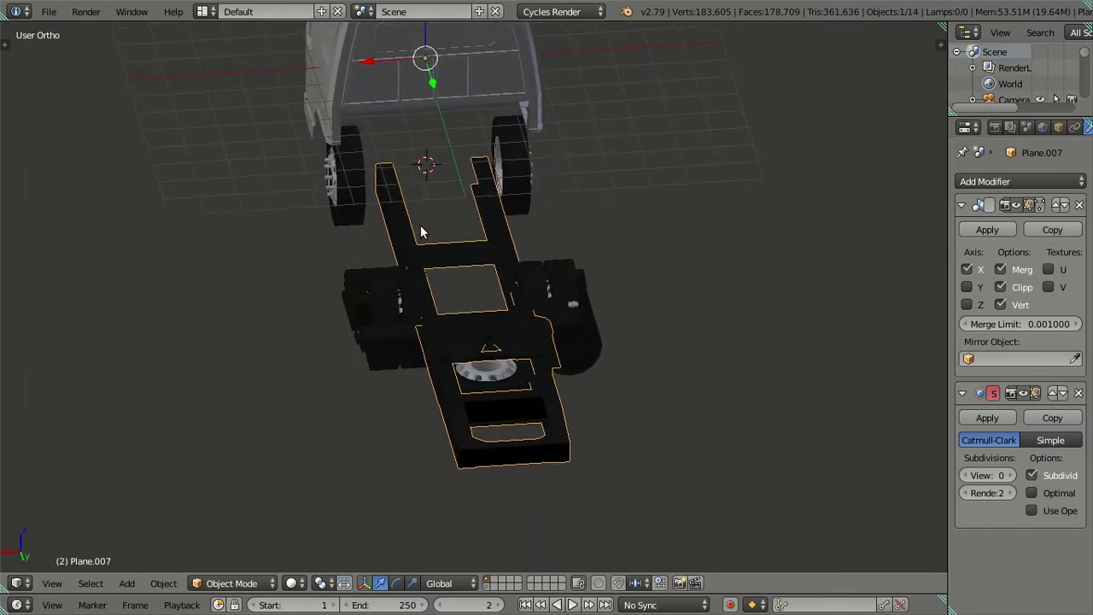
- Apply the Mirror modifier on chassis Plane.007 and enter Edit Mode
left_click(969, 230)
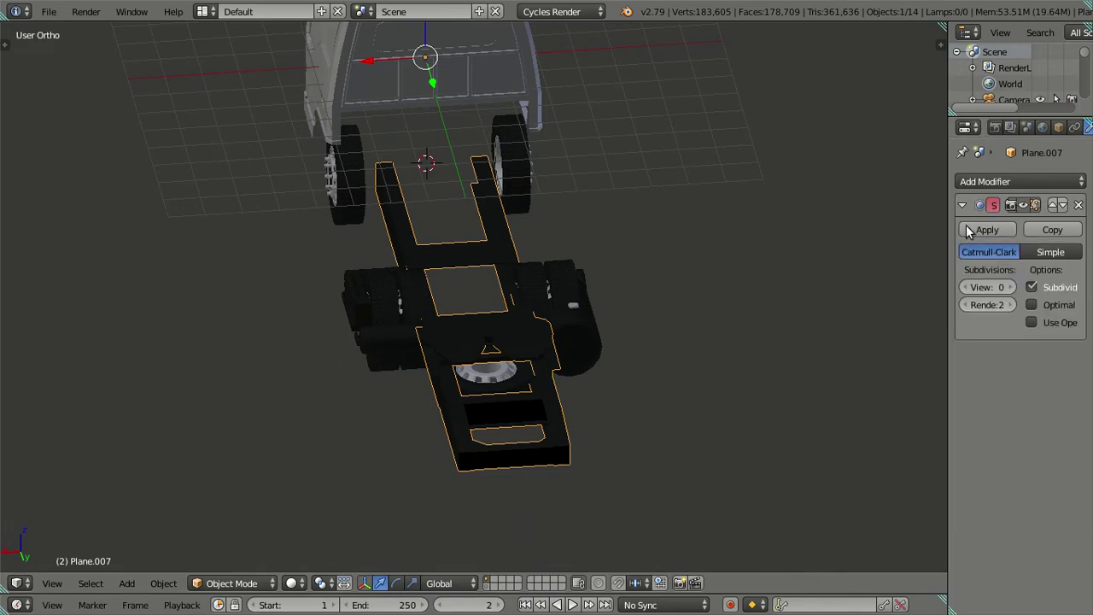
mouse_move(755, 272)
middle_mouse_down()
mouse_move(683, 232)
mouse_move(639, 247)
mouse_move(737, 271)
mouse_move(729, 288)
middle_mouse_up()
key("Tab")
- Select the connected side plate with Ctrl+L, then deselect everything
scroll(712, 330, "up", 2)
scroll(544, 285, "up", 1)
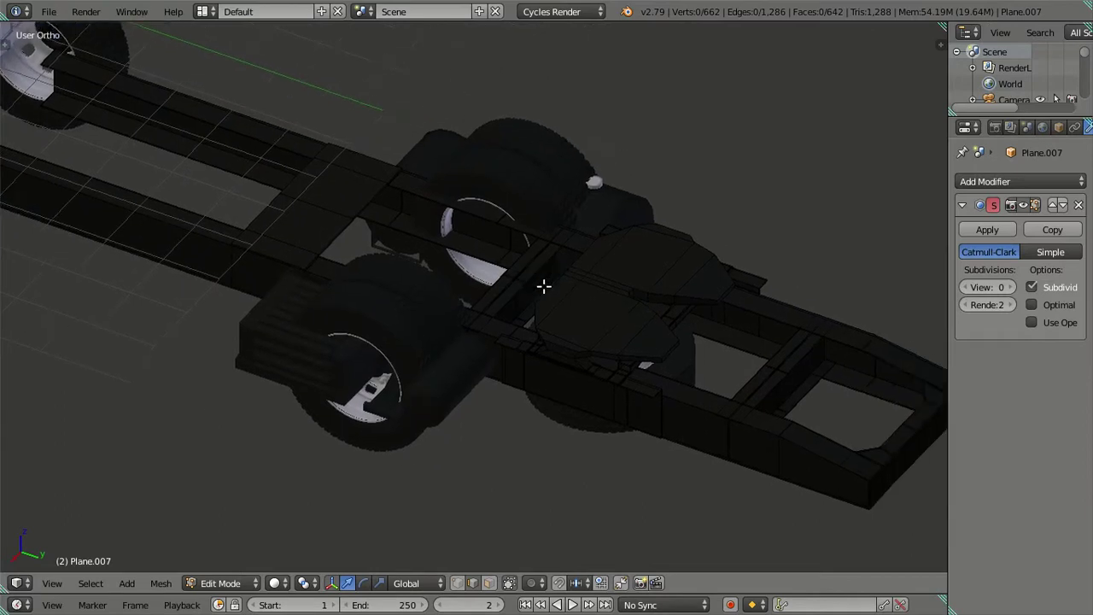
scroll(521, 299, "up", 1)
scroll(512, 294, "up", 1)
middle_click_drag(512, 294, 445, 258, "shift")
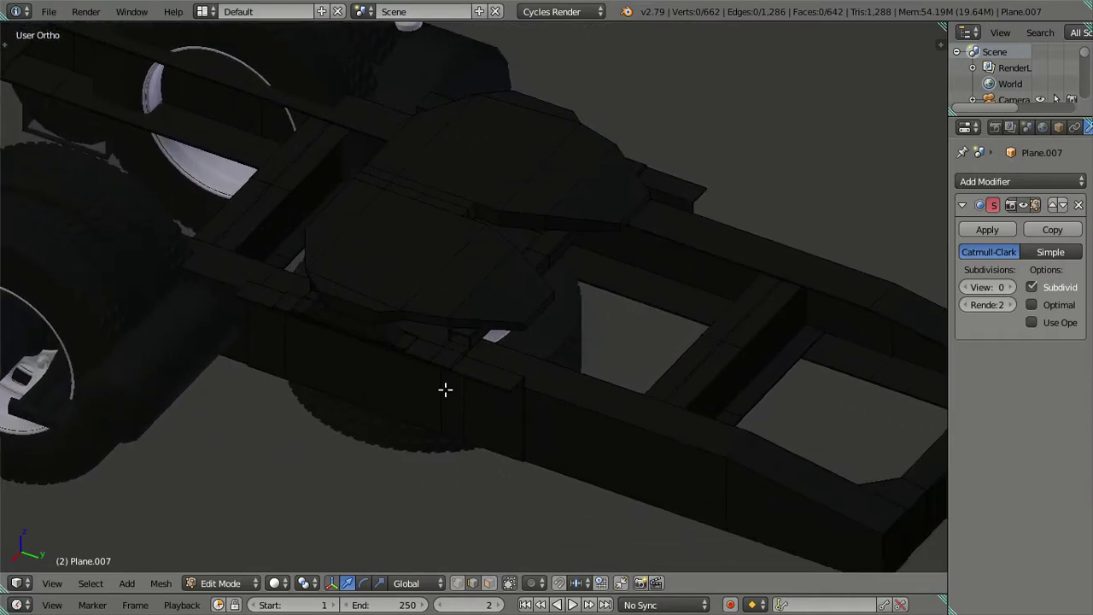
right_click(383, 345)
key("ctrl+l")
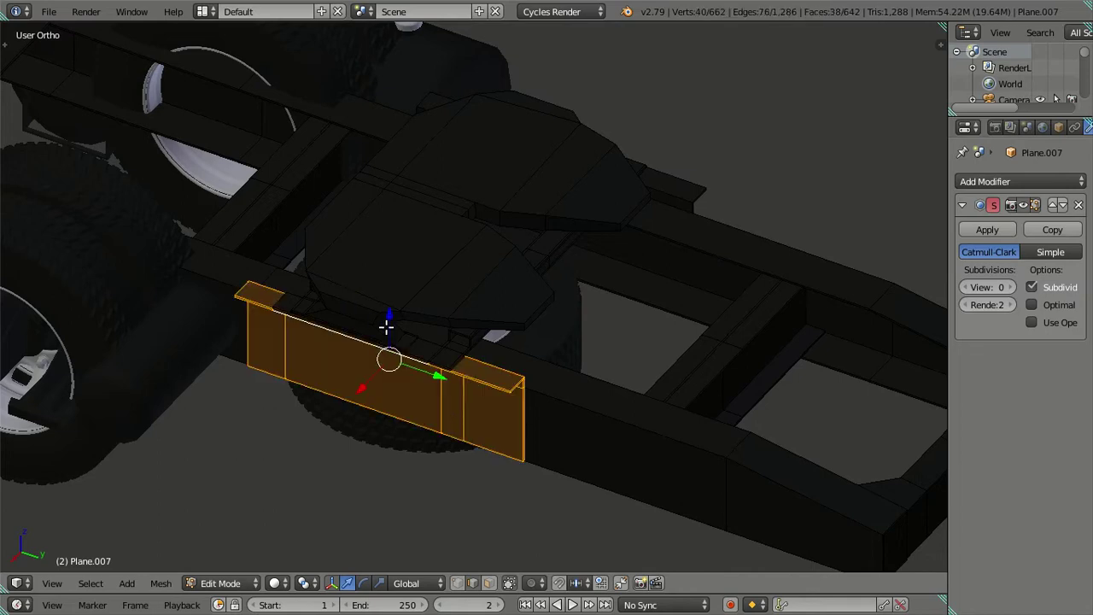
scroll(386, 325, "down", 3)
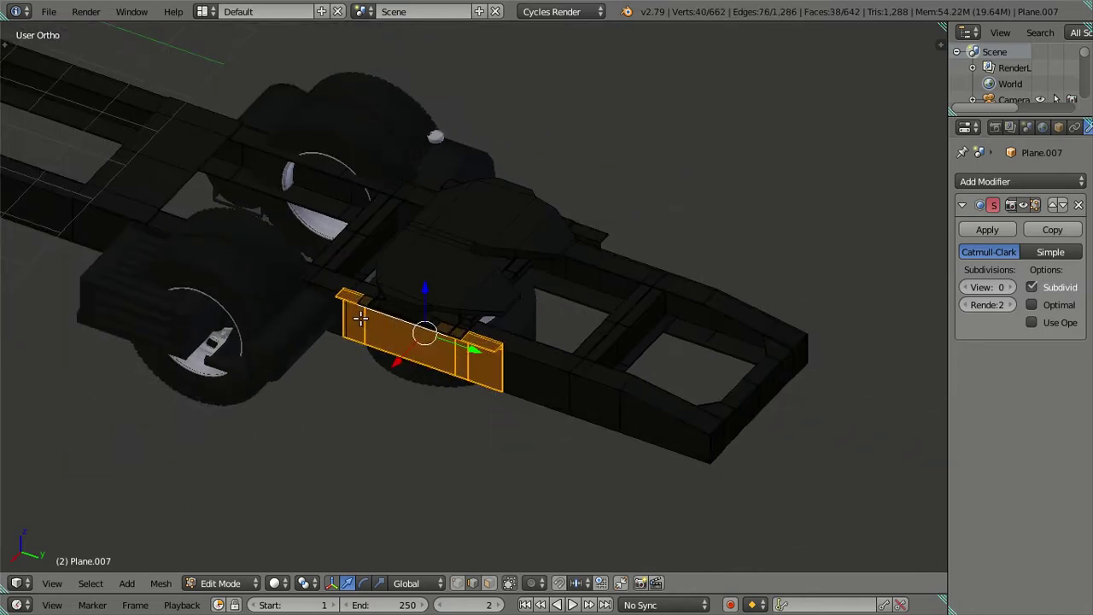
key("a")
- Select the crossmember, fifth-wheel plate and box-shaped part as linked pieces
mouse_move(358, 312)
middle_mouse_down()
mouse_move(449, 356)
mouse_move(392, 333)
middle_mouse_up()
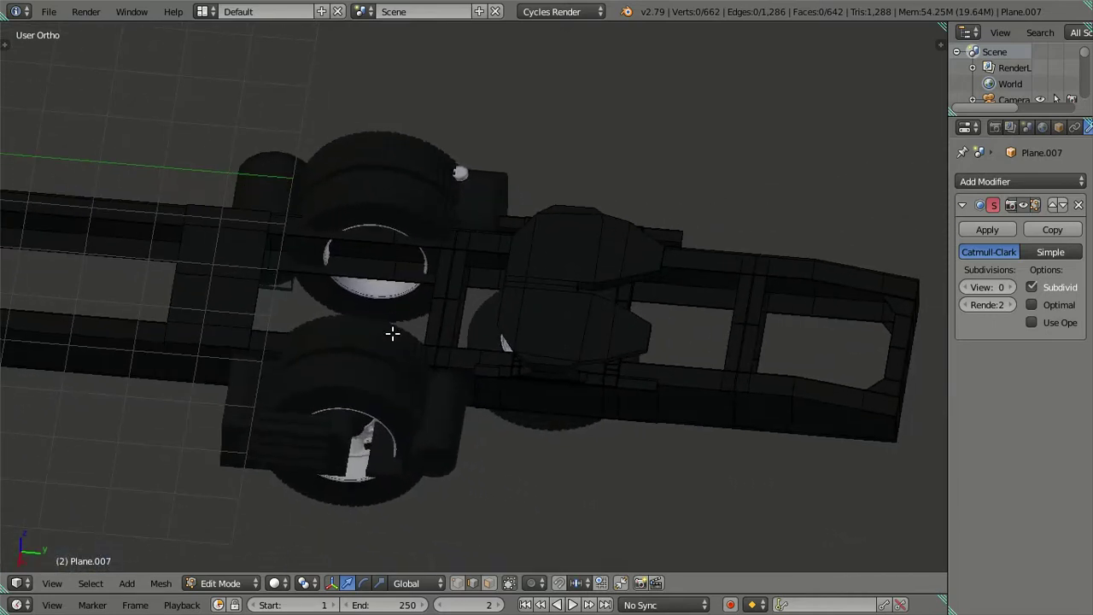
key("KP_4")
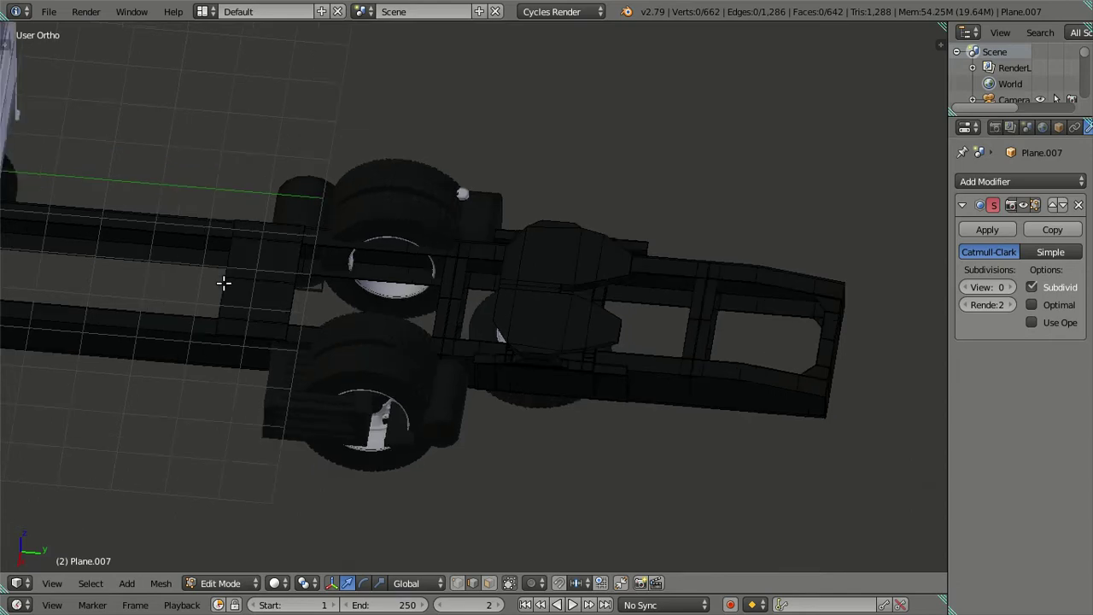
key("l")
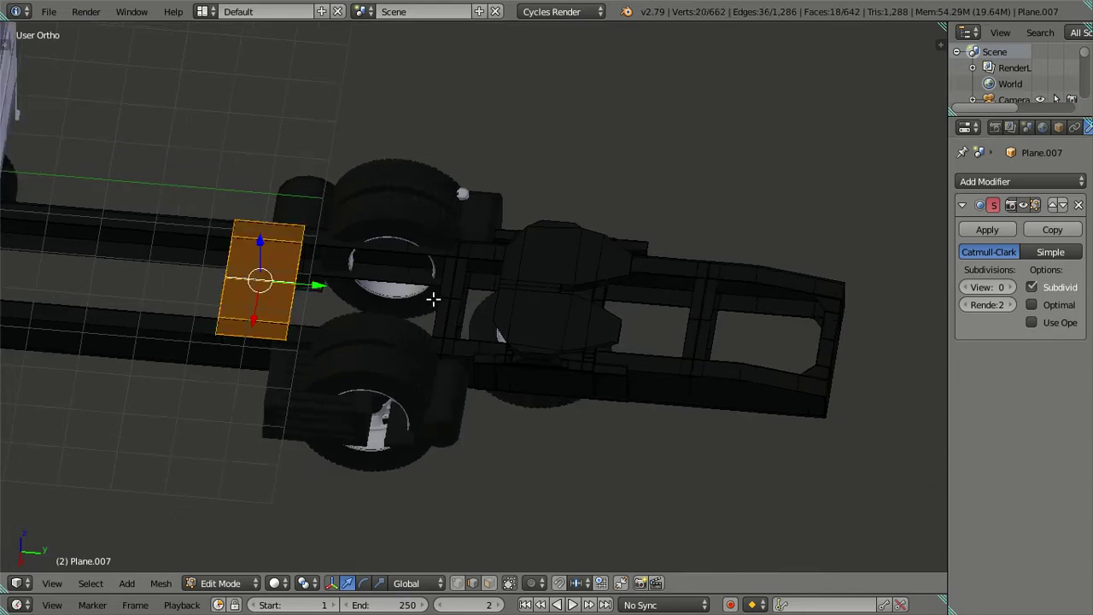
key("l")
middle_click_drag(523, 314, 487, 261)
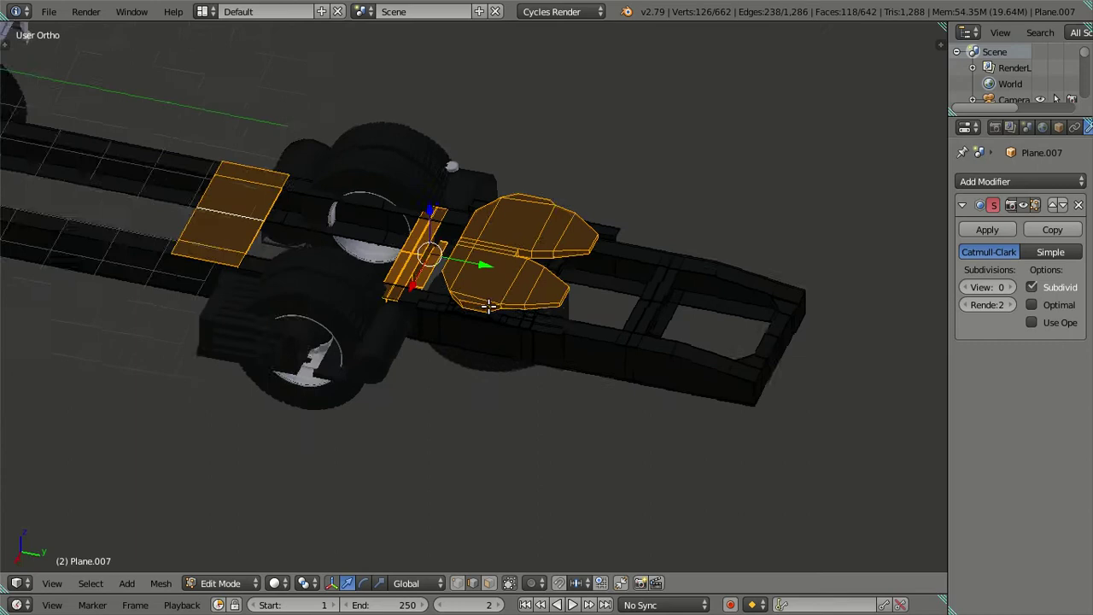
scroll(493, 334, "up", 3)
mouse_move(368, 277)
middle_mouse_down()
mouse_move(400, 278)
mouse_move(511, 172)
mouse_move(502, 250)
middle_mouse_up()
key("l")
key("l")
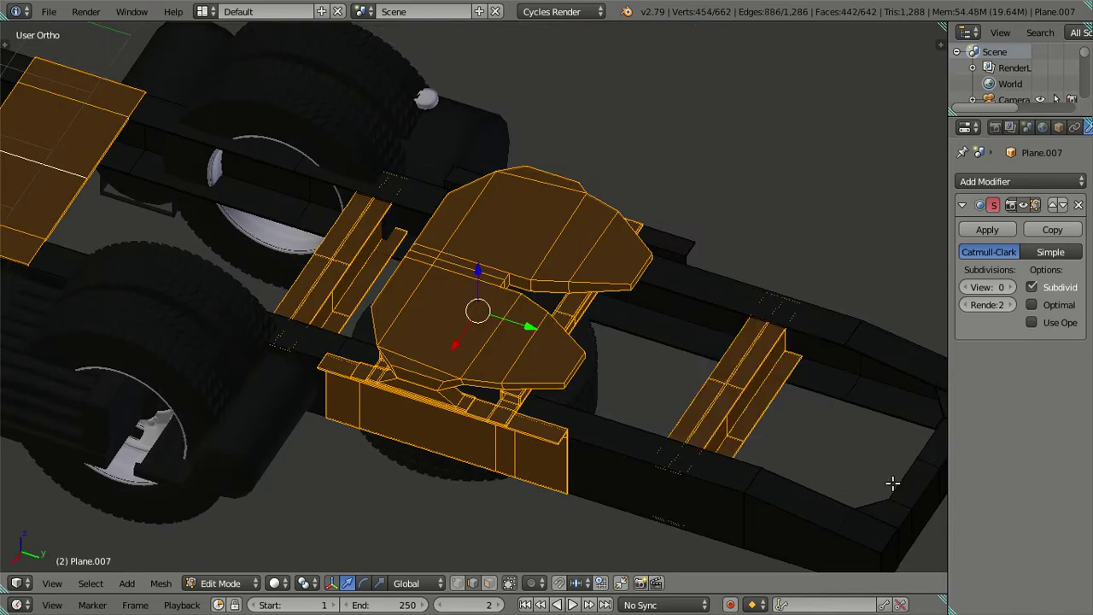
scroll(821, 470, "down", 5)
mouse_move(771, 442)
middle_mouse_down()
mouse_move(797, 438)
mouse_move(790, 414)
middle_mouse_up()
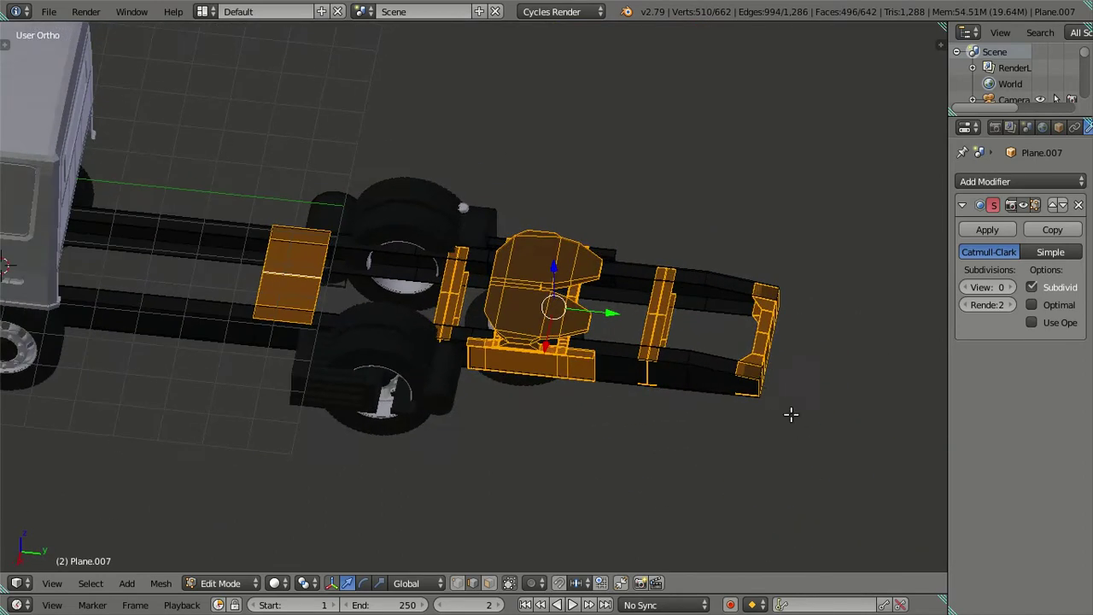
mouse_move(737, 348)
middle_mouse_down()
mouse_move(614, 345)
mouse_move(633, 410)
middle_mouse_up()
- Circle-select the chassis rear end in wireframe, then switch to top view over the blueprint
key("z")
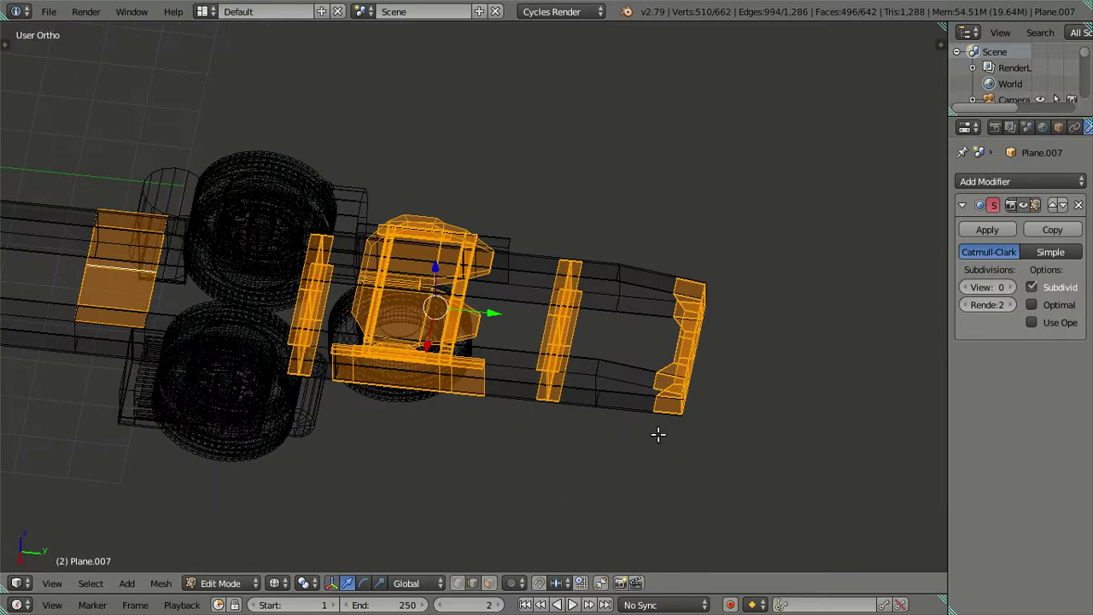
scroll(666, 406, "down", 2)
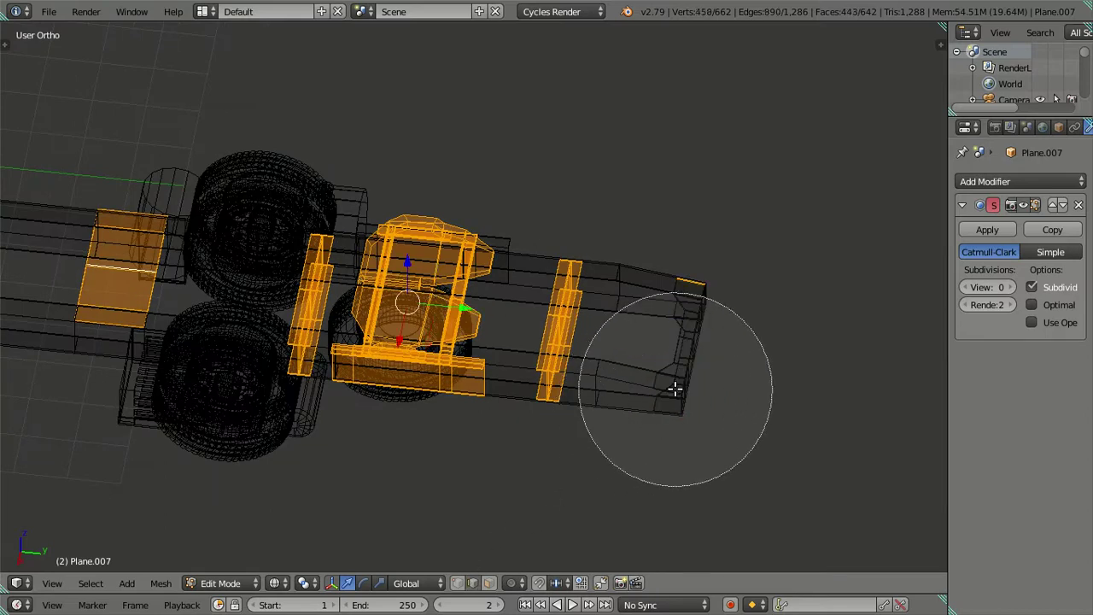
mouse_move(677, 386)
left_mouse_down()
mouse_move(673, 468)
mouse_move(688, 320)
left_mouse_up()
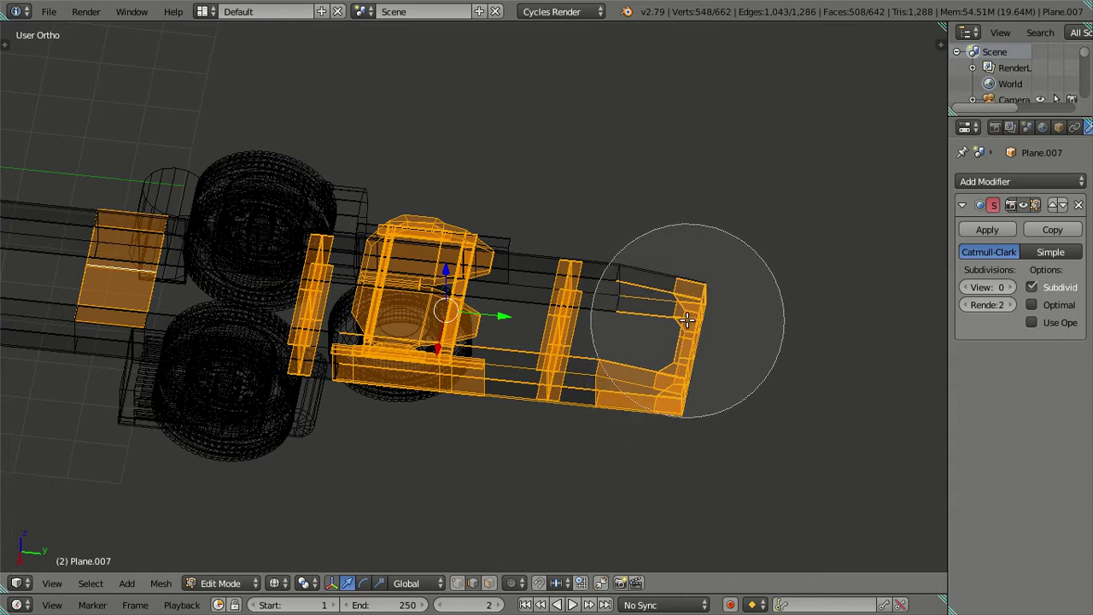
key("Escape")
key("z")
key("KP_Divide")
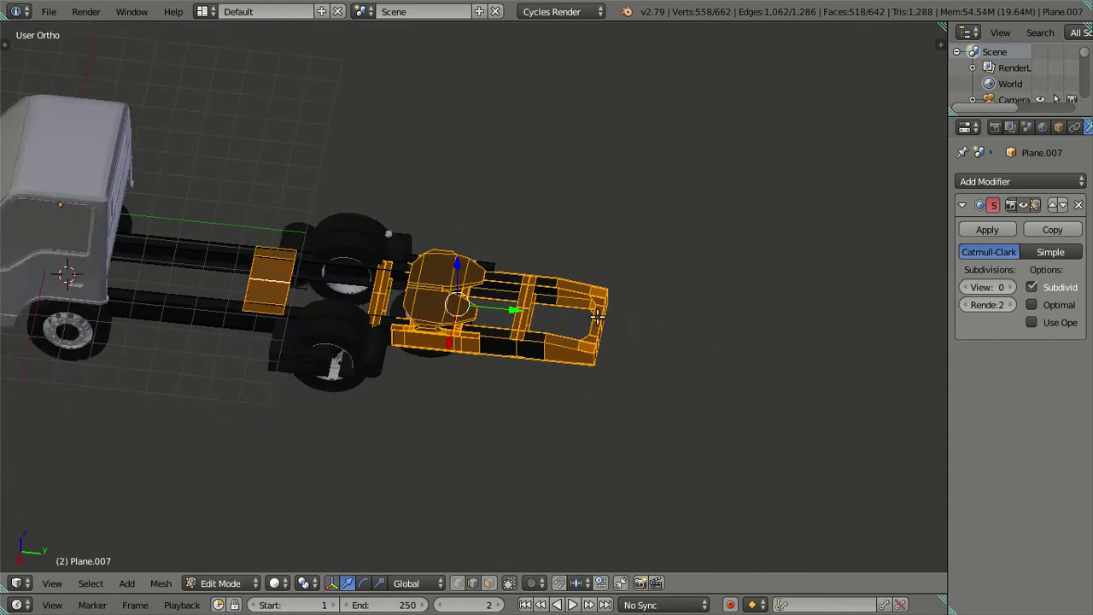
key("KP_Divide")
mouse_move(500, 217)
middle_mouse_down()
mouse_move(349, 91)
mouse_move(426, 324)
mouse_move(287, 334)
mouse_move(552, 342)
mouse_move(632, 330)
mouse_move(597, 348)
mouse_move(496, 186)
mouse_move(538, 325)
middle_mouse_up()
scroll(432, 342, "up", 2)
scroll(432, 336, "up", 2)
scroll(432, 336, "down", 6)
key("KP_7")
- Move the selected rear chassis parts about 5.9 units along Y in top view
scroll(496, 186, "up", 3)
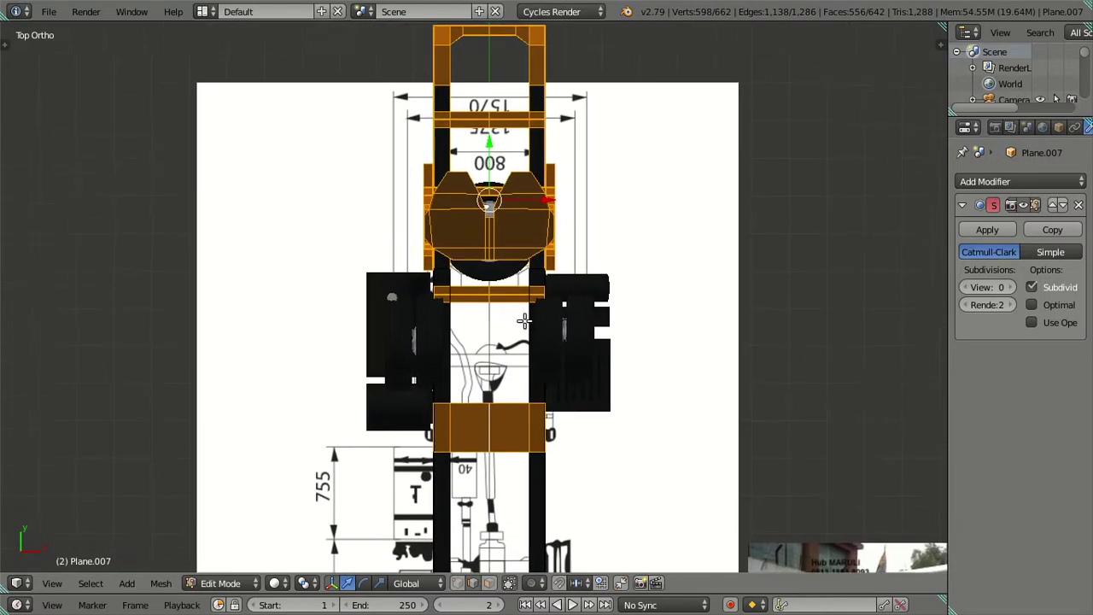
key("g")
key("y")
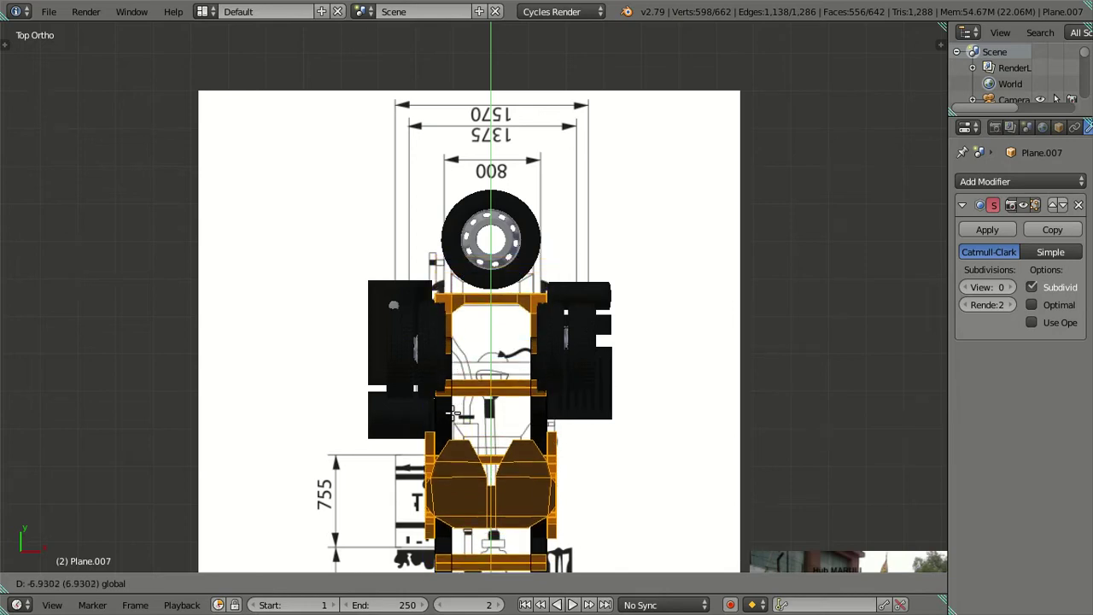
key("Escape")
key("g")
key("y")
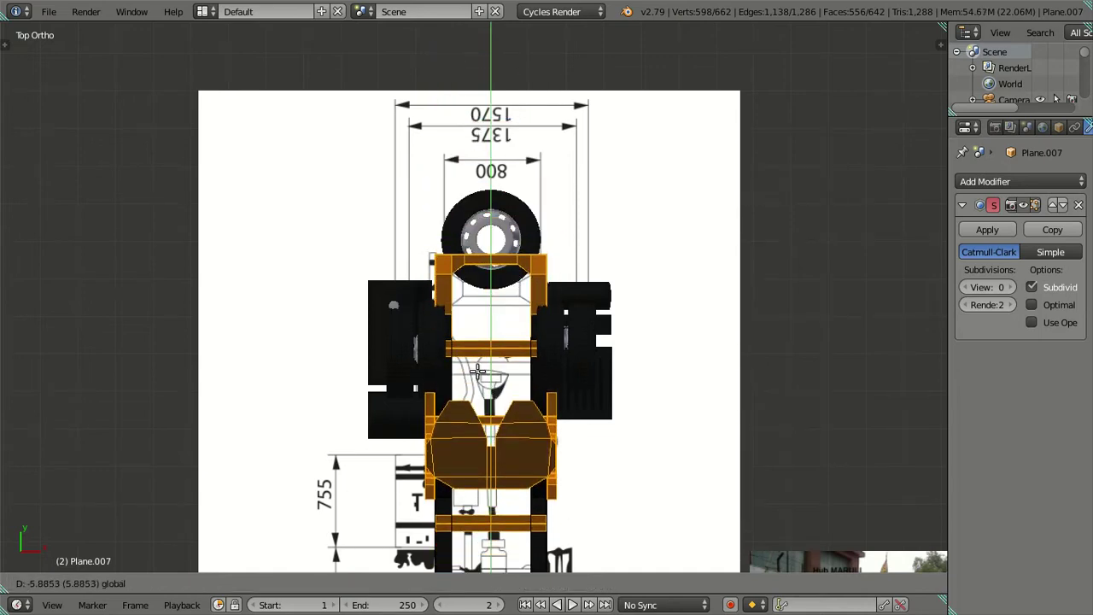
left_click(478, 369)
mouse_move(483, 369)
middle_mouse_down()
mouse_move(351, 207)
mouse_move(336, 289)
mouse_move(333, 213)
mouse_move(324, 227)
mouse_move(318, 292)
mouse_move(364, 298)
mouse_move(333, 243)
mouse_move(290, 272)
middle_mouse_up()
- Slide an edge near the cab end along the frame's length (Y axis)
right_click(293, 261)
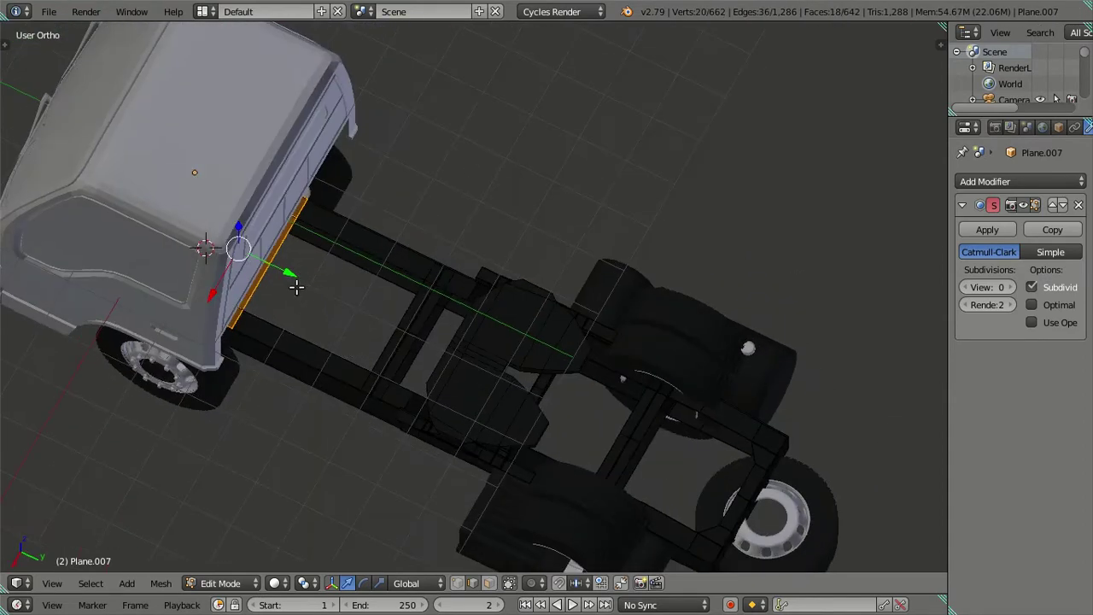
key("g")
key("y")
key("KP_3")
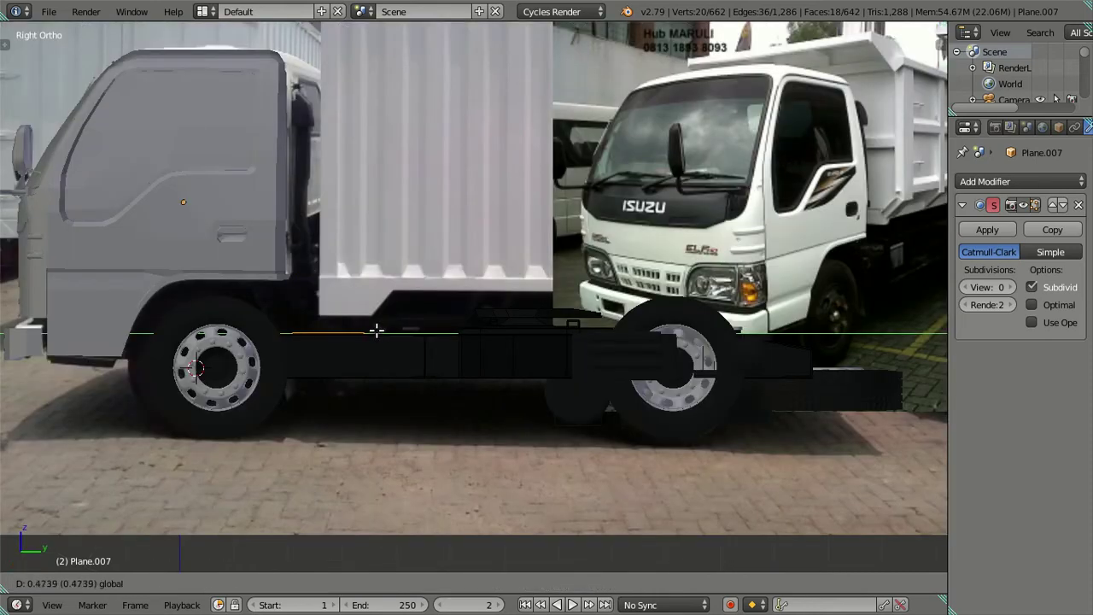
middle_click_drag(394, 309, 398, 390)
key("a")
mouse_move(586, 283)
middle_mouse_down()
mouse_move(650, 332)
mouse_move(571, 298)
mouse_move(475, 146)
mouse_move(509, 297)
mouse_move(495, 290)
mouse_move(461, 161)
mouse_move(471, 301)
mouse_move(481, 171)
mouse_move(539, 127)
mouse_move(544, 153)
mouse_move(432, 196)
mouse_move(443, 274)
middle_mouse_up()
- Select the whole fifth-wheel plate and delete it from the chassis
key("ctrl+l")
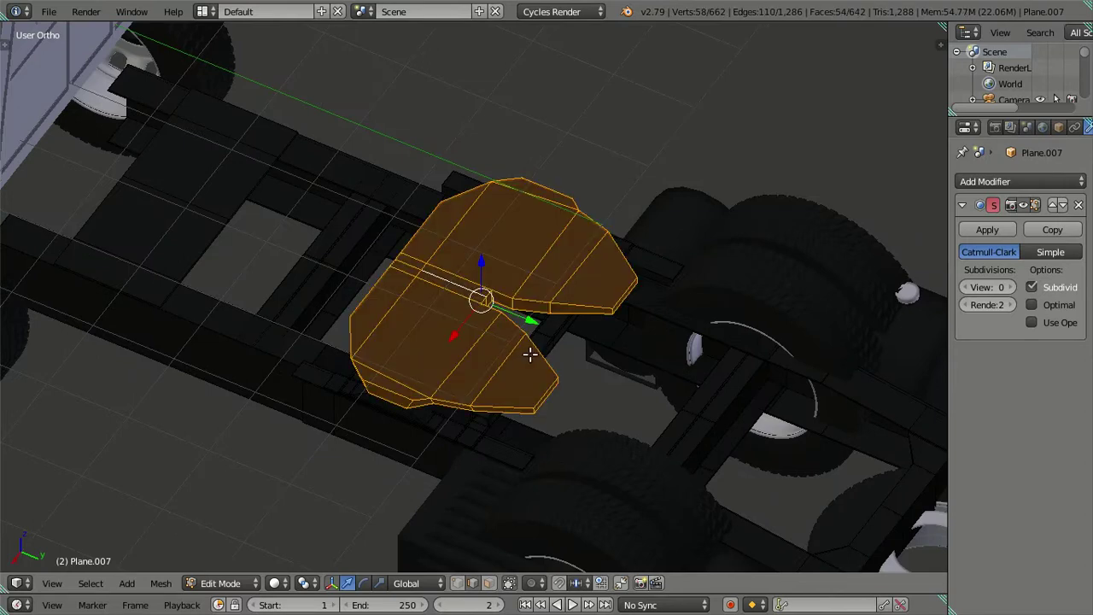
mouse_move(544, 329)
middle_mouse_down()
mouse_move(615, 222)
mouse_move(578, 276)
mouse_move(588, 288)
middle_mouse_up()
key("x")
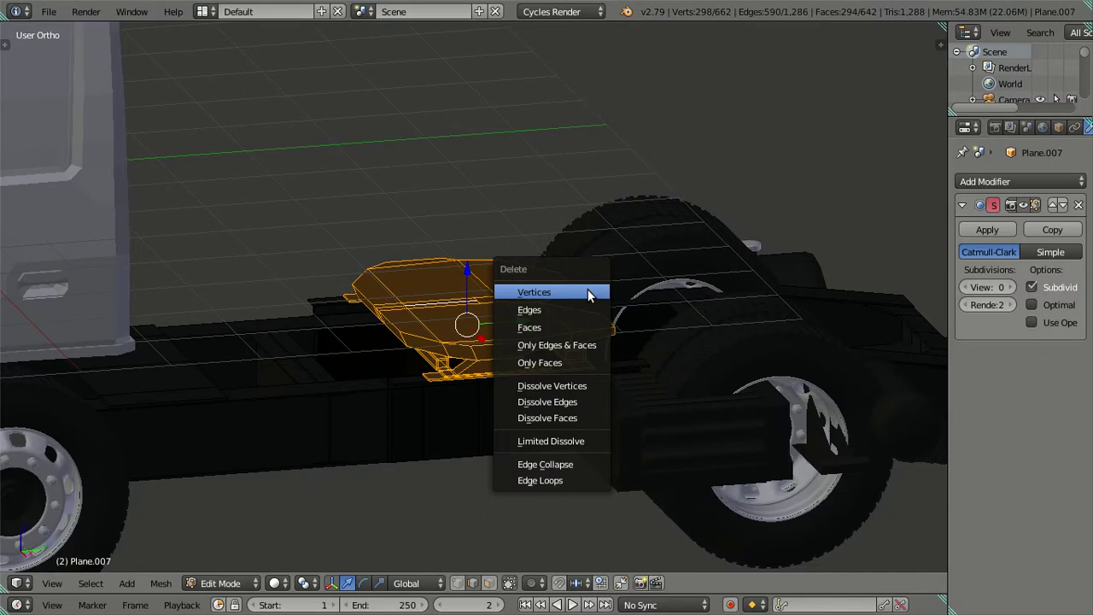
left_click(555, 327)
- Move a crossmember about 1.93 units along Y between the rear wheel sets, then return to Object Mode
middle_click_drag(558, 308, 503, 366)
scroll(503, 366, "up", 2)
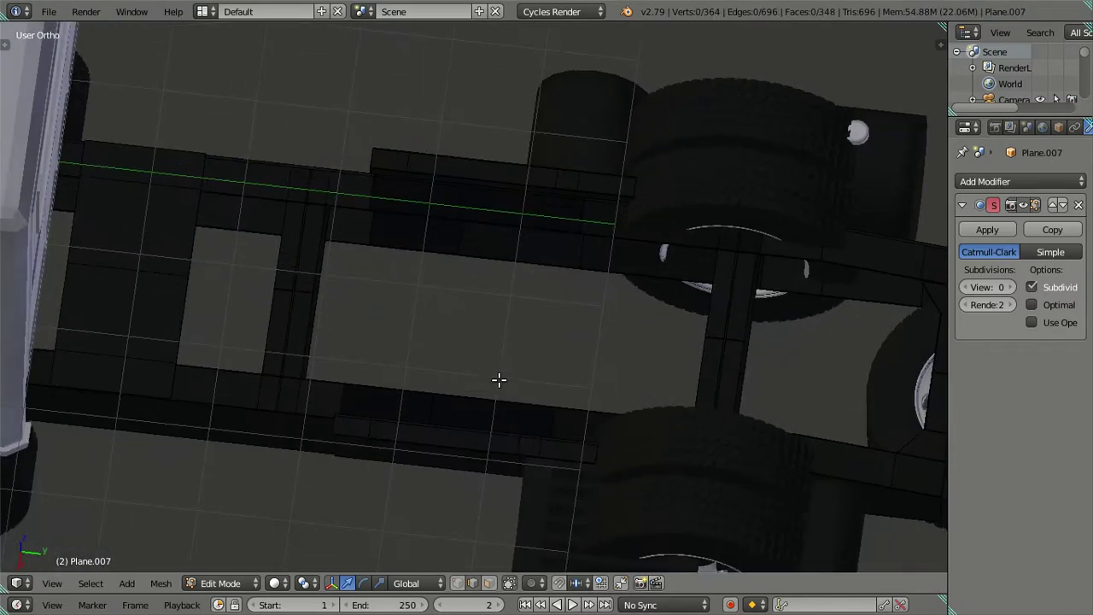
scroll(498, 379, "down", 4)
mouse_move(524, 317)
middle_mouse_down()
mouse_move(529, 353)
mouse_move(365, 294)
middle_mouse_up()
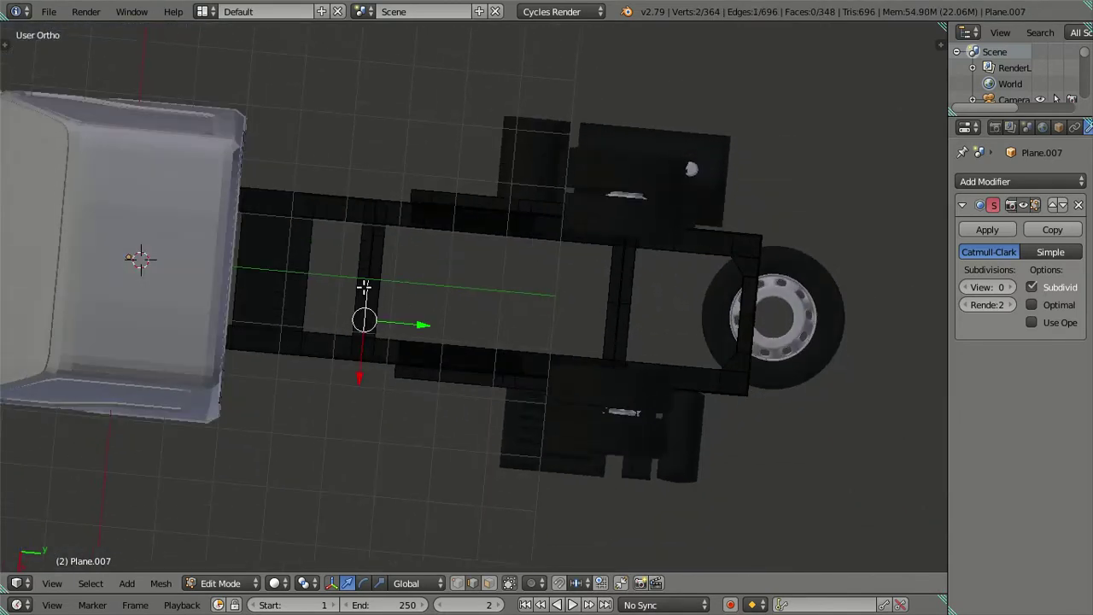
left_click_drag(427, 290, 510, 293)
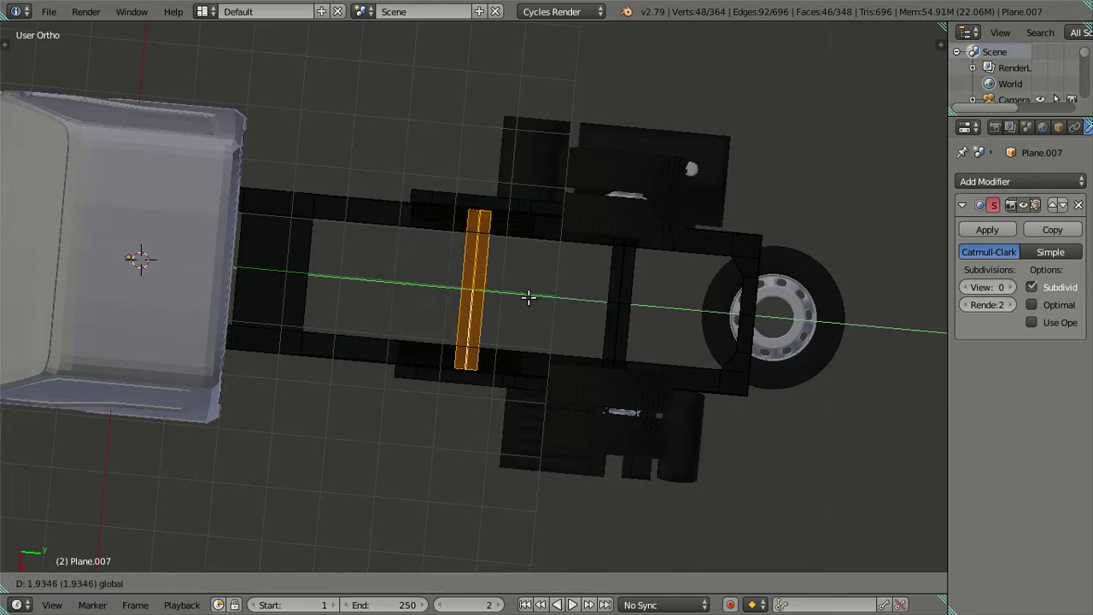
left_click(528, 296)
key("g")
key("y")
left_click(519, 291)
key("a")
mouse_move(503, 244)
middle_mouse_down()
mouse_move(510, 188)
mouse_move(521, 281)
mouse_move(617, 219)
mouse_move(518, 258)
middle_mouse_up()
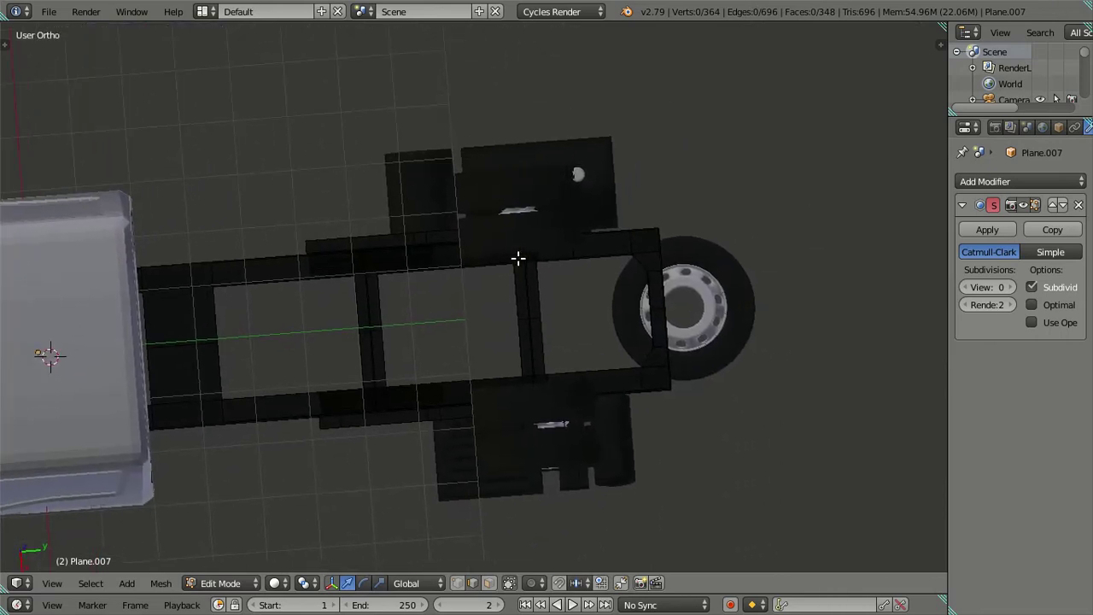
key("Tab")
mouse_move(514, 346)
middle_mouse_down()
mouse_move(475, 272)
mouse_move(558, 396)
mouse_move(588, 339)
mouse_move(423, 384)
mouse_move(544, 440)
middle_mouse_up()
- Select the rear fender pieces Plane.009 and Plane.010 together
right_click(388, 382)
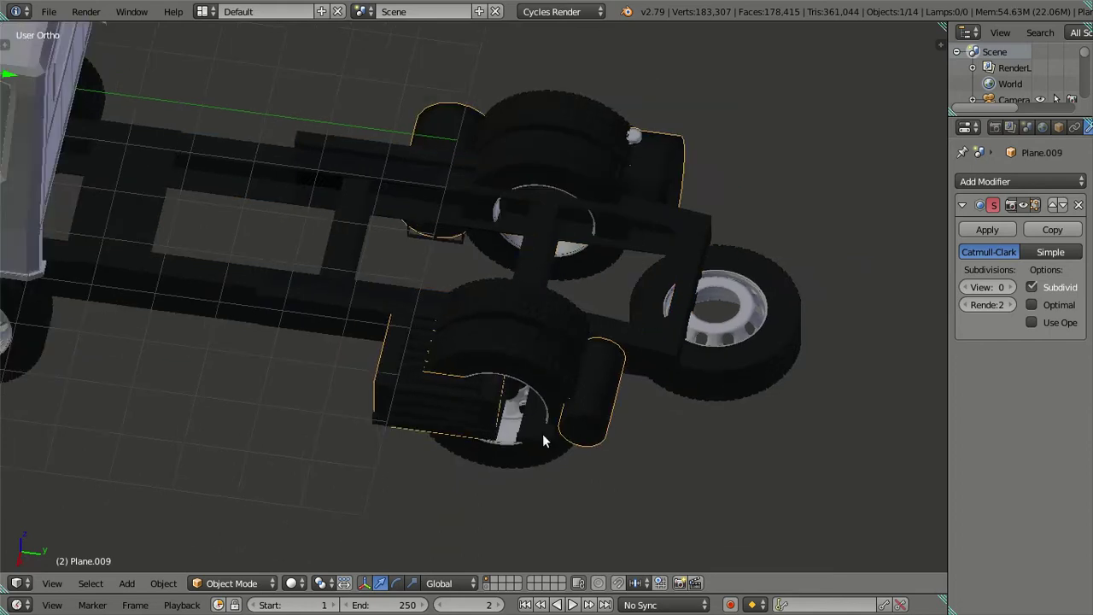
right_click(541, 433, "shift")
scroll(540, 430, "down", 2)
scroll(538, 428, "up", 2)
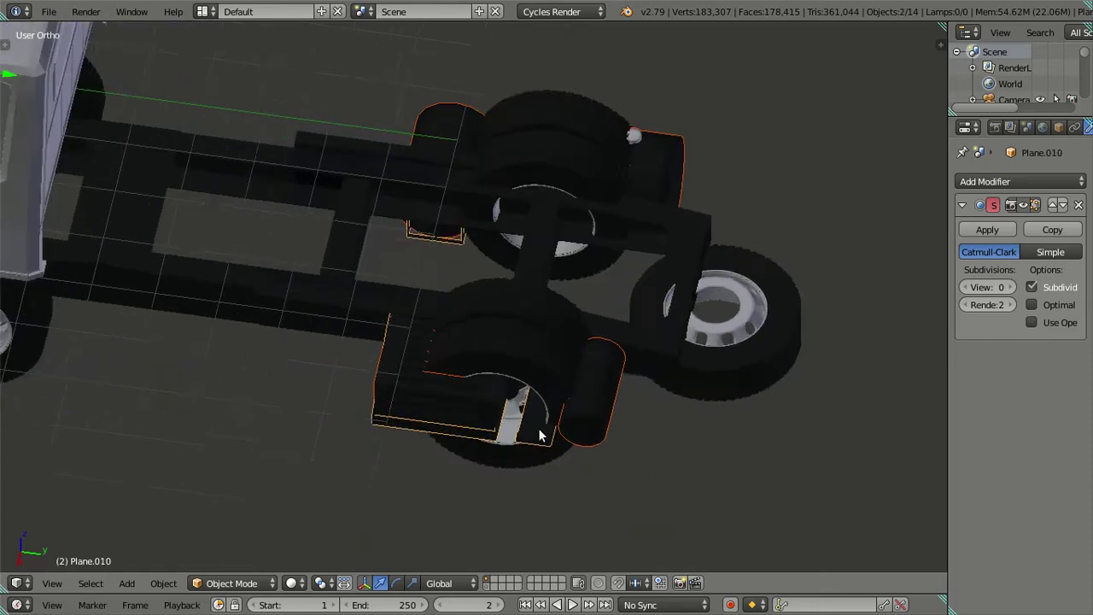
scroll(440, 252, "down", 2)
mouse_move(432, 287)
middle_mouse_down()
mouse_move(435, 334)
mouse_move(468, 309)
middle_mouse_up()
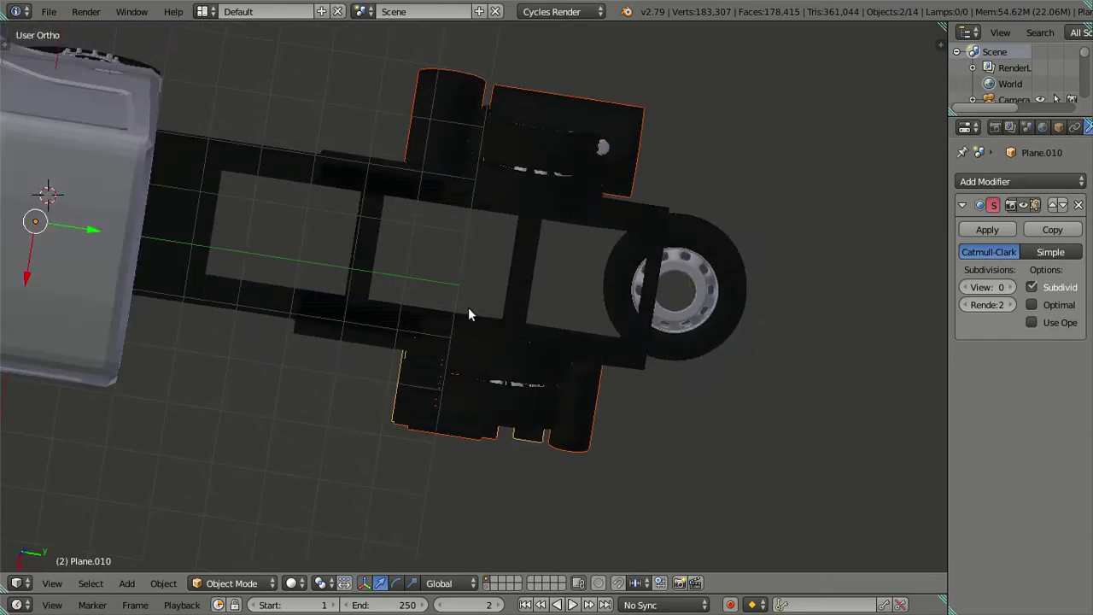
mouse_move(457, 268)
middle_mouse_down()
mouse_move(559, 242)
mouse_move(510, 210)
mouse_move(477, 243)
mouse_move(238, 292)
mouse_move(366, 273)
mouse_move(462, 277)
middle_mouse_up()
- Shift both fender pieces about 0.25 units along the truck's length toward the cab
mouse_move(385, 301)
left_mouse_down()
mouse_move(235, 317)
mouse_move(244, 317)
left_mouse_up()
mouse_move(282, 341)
middle_mouse_down()
mouse_move(312, 378)
mouse_move(378, 327)
mouse_move(399, 353)
mouse_move(387, 319)
mouse_move(401, 346)
mouse_move(390, 324)
mouse_move(386, 356)
middle_mouse_up()
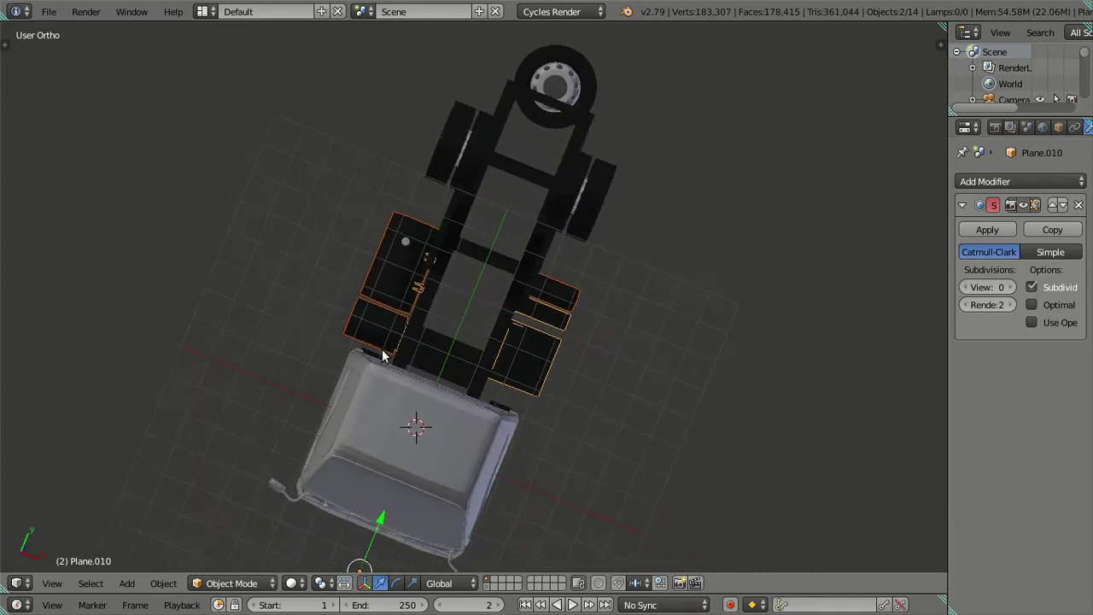
key("g")
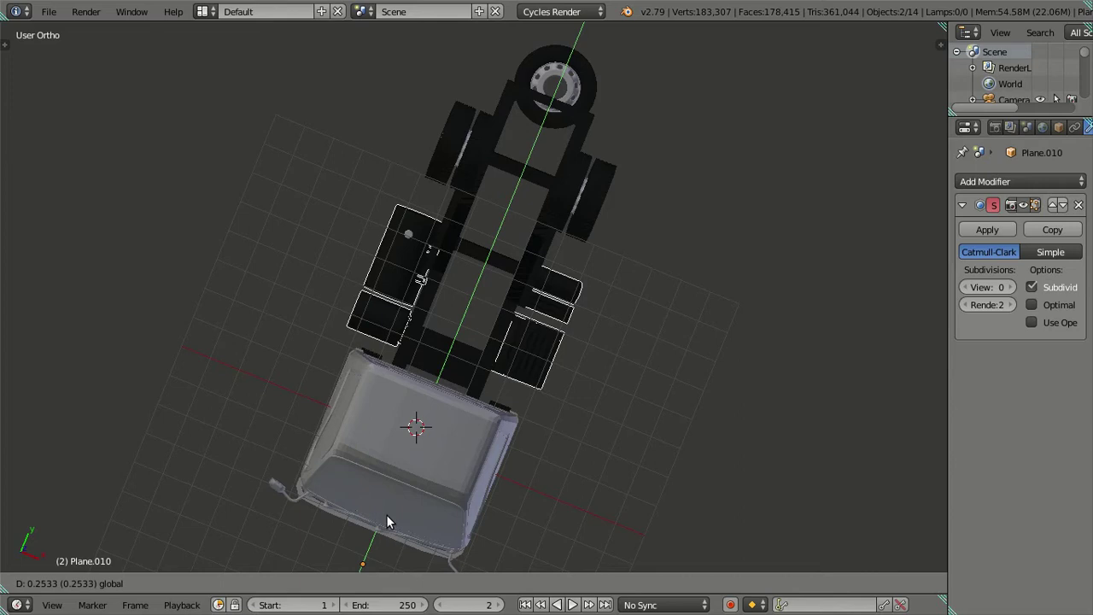
left_click(387, 523)
mouse_move(465, 443)
middle_mouse_down()
mouse_move(472, 332)
mouse_move(415, 286)
mouse_move(442, 292)
mouse_move(532, 272)
mouse_move(499, 413)
middle_mouse_up()
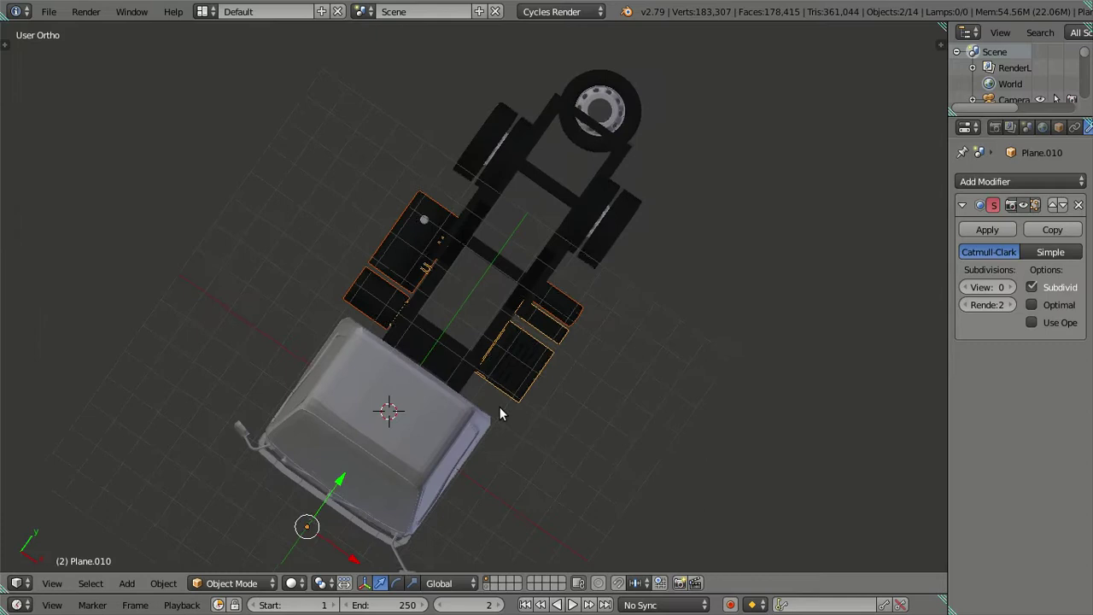
mouse_move(589, 357)
middle_mouse_down()
mouse_move(507, 394)
mouse_move(425, 316)
mouse_move(415, 290)
mouse_move(402, 359)
mouse_move(451, 417)
mouse_move(487, 417)
middle_mouse_up()
- Add a chassis part to the selection and trial-narrow the chassis parts along X in top view
right_click(521, 317, "shift")
mouse_move(521, 317)
middle_mouse_down()
mouse_move(595, 360)
mouse_move(598, 342)
middle_mouse_up()
key("KP_7")
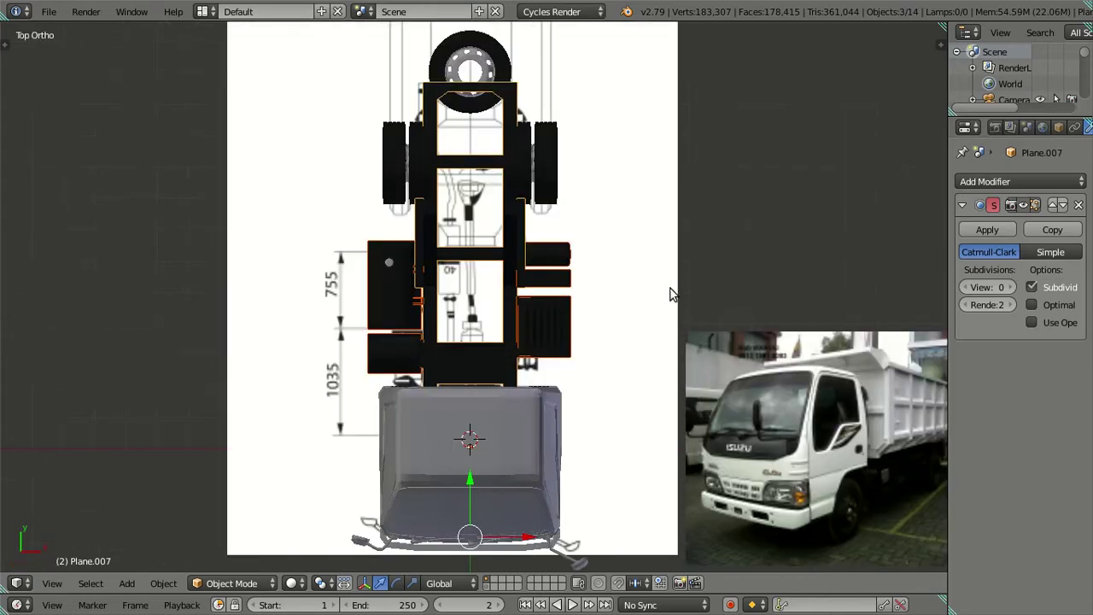
key("s")
right_click(744, 294)
key("s")
key("x")
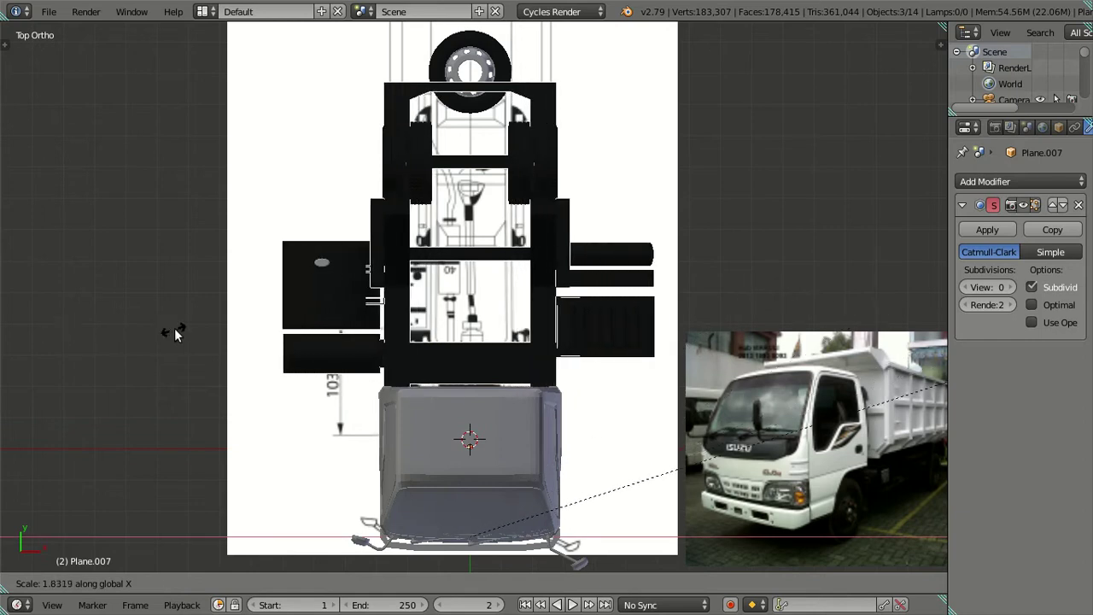
left_click(181, 330)
scroll(844, 386, "up", 3)
scroll(662, 316, "up", 2)
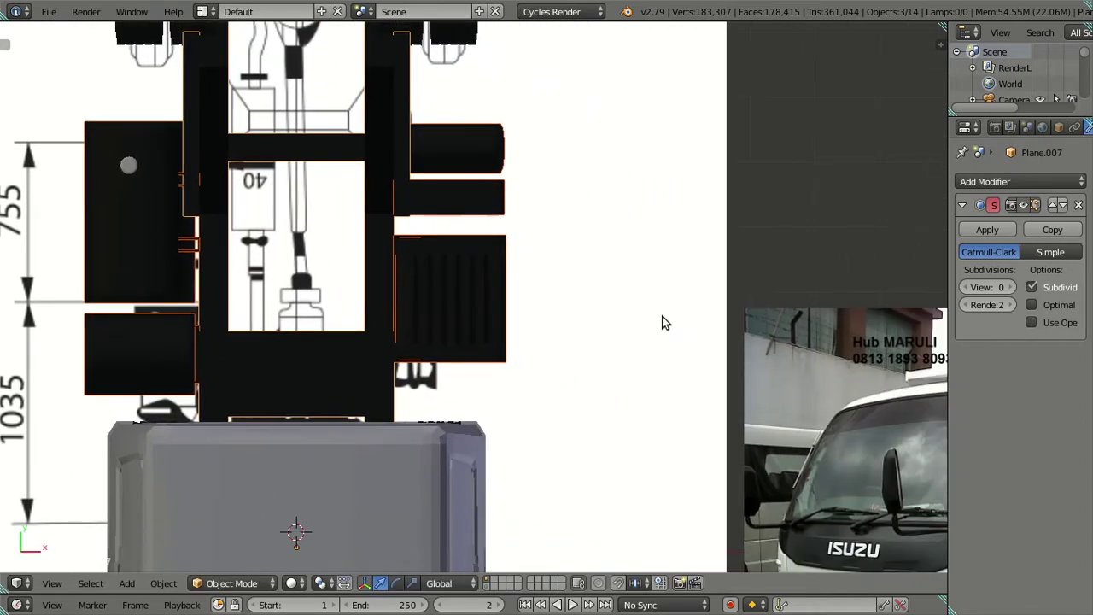
scroll(652, 315, "up", 2)
key("s")
key("x")
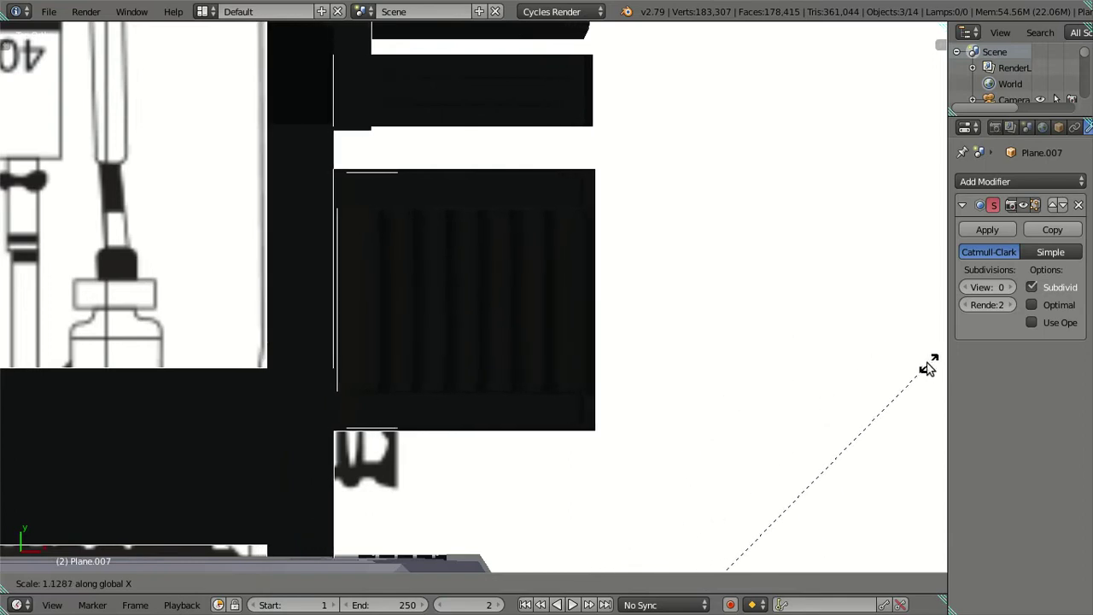
left_click(732, 332)
scroll(600, 264, "down", 3)
scroll(621, 326, "up", 1)
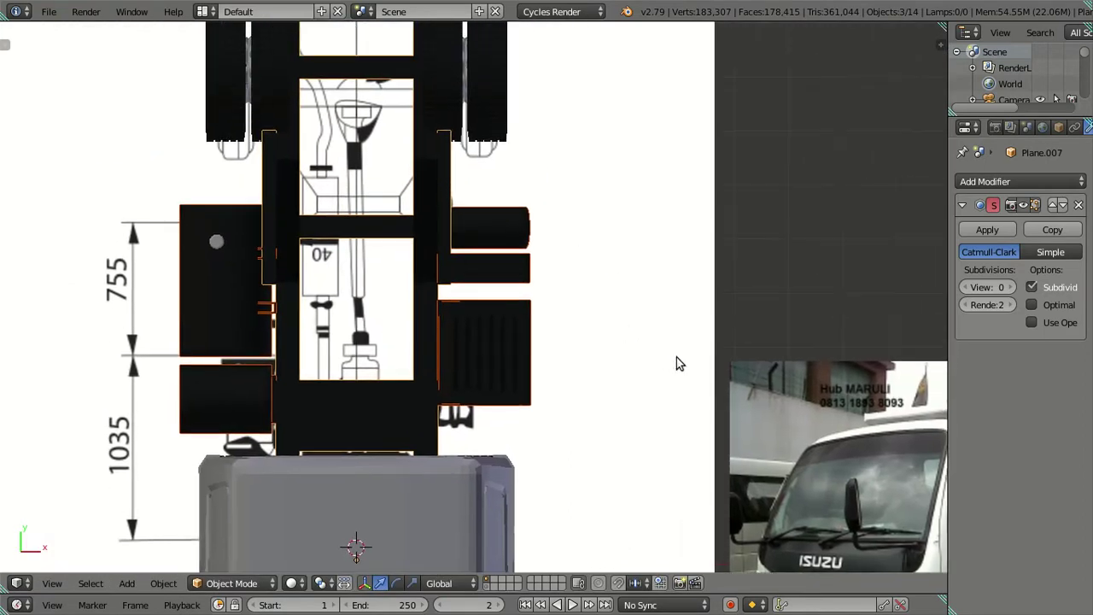
- Scale the black chassis parts to 0.75 along X
key("s")
key("x")
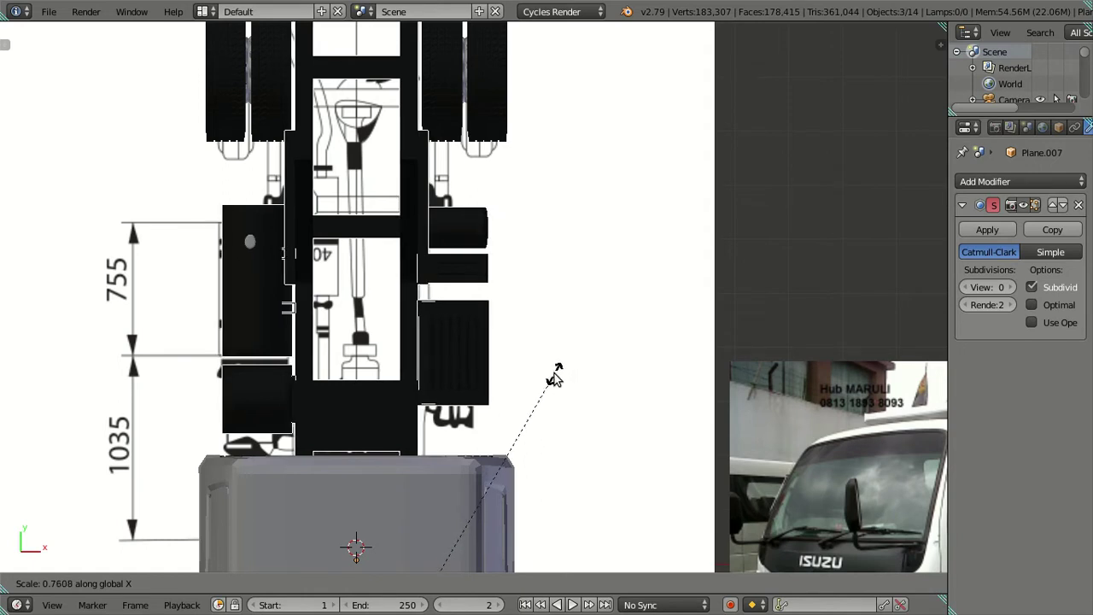
type(".75")
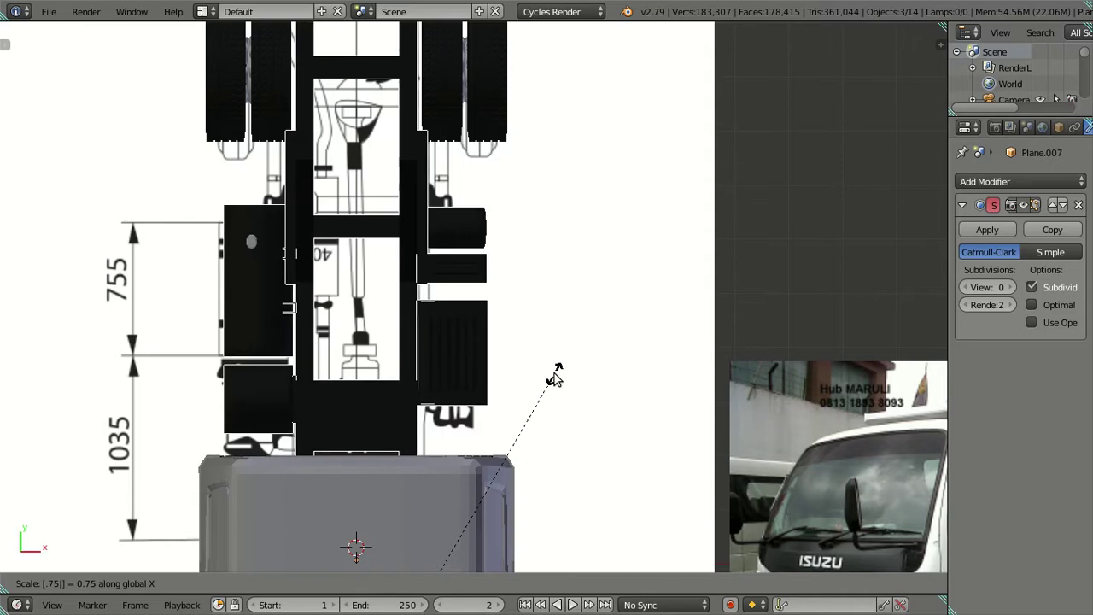
key("Return")
scroll(518, 410, "down", 1)
mouse_move(518, 409)
middle_mouse_down()
mouse_move(500, 415)
mouse_move(560, 252)
mouse_move(600, 227)
mouse_move(665, 242)
mouse_move(668, 274)
mouse_move(622, 399)
mouse_move(624, 282)
mouse_move(651, 239)
mouse_move(694, 230)
mouse_move(697, 254)
mouse_move(666, 220)
mouse_move(627, 132)
mouse_move(610, 129)
mouse_move(624, 351)
mouse_move(600, 369)
mouse_move(569, 454)
mouse_move(561, 400)
mouse_move(563, 426)
mouse_move(429, 269)
mouse_move(431, 254)
mouse_move(510, 298)
mouse_move(398, 378)
mouse_move(228, 334)
mouse_move(197, 309)
mouse_move(165, 313)
mouse_move(146, 339)
mouse_move(210, 457)
mouse_move(245, 347)
mouse_move(302, 327)
mouse_move(522, 305)
mouse_move(466, 137)
middle_mouse_up()
- Enter Edit Mode on the chassis and switch to wireframe close to the frame
key("a")
scroll(476, 195, "up", 3)
key("Tab")
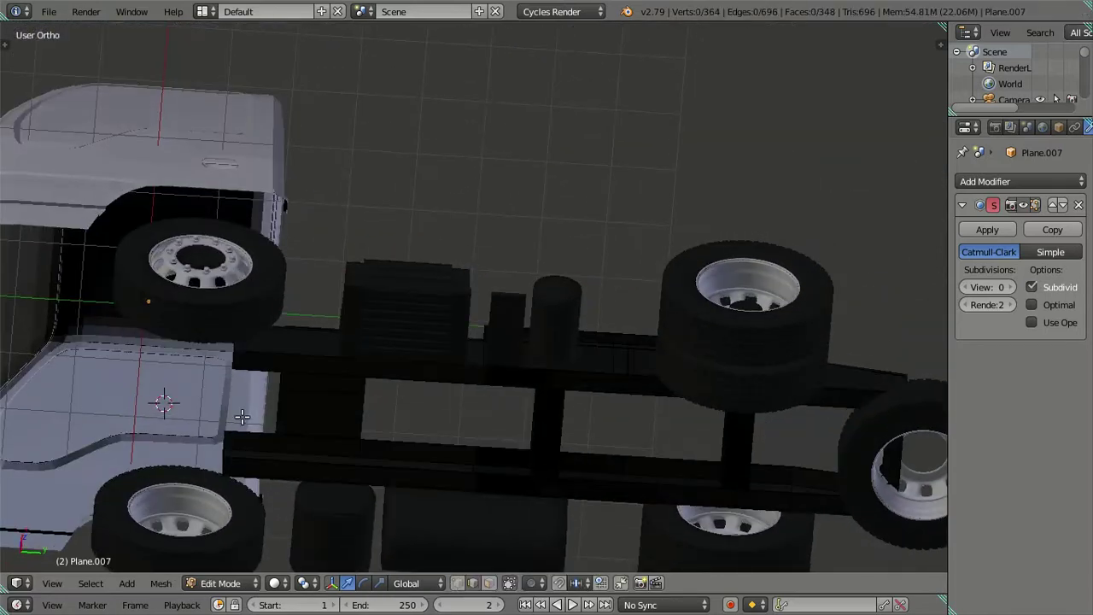
scroll(242, 416, "up", 2)
mouse_move(215, 420)
middle_mouse_down()
mouse_move(419, 362)
mouse_move(332, 358)
mouse_move(345, 341)
middle_mouse_up()
scroll(345, 341, "up", 3)
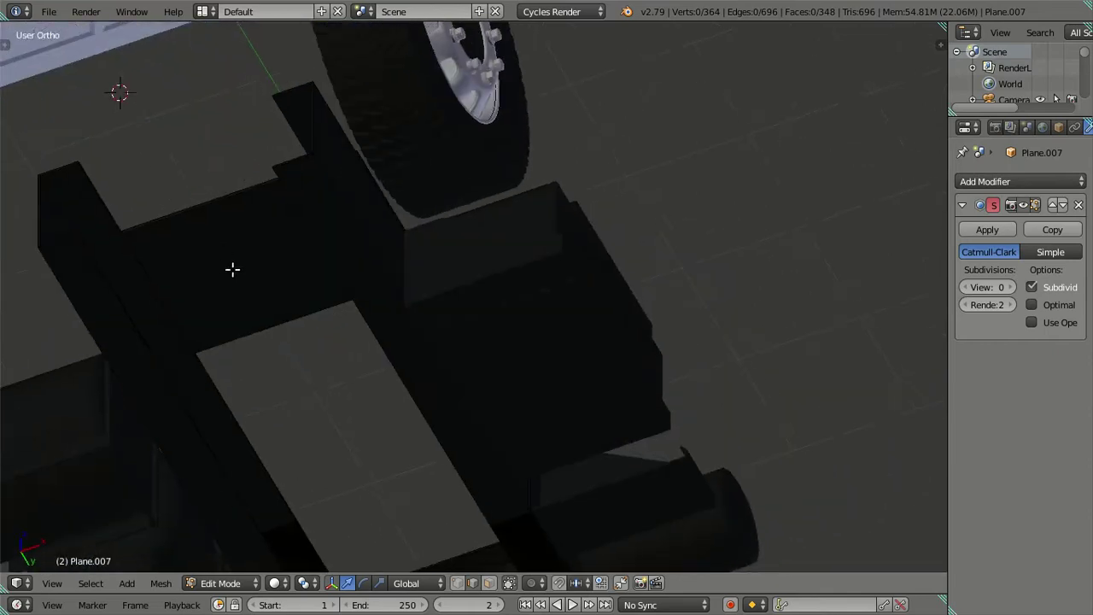
middle_click_drag(232, 268, 341, 353)
key("z")
scroll(468, 379, "up", 2)
scroll(468, 378, "up", 3)
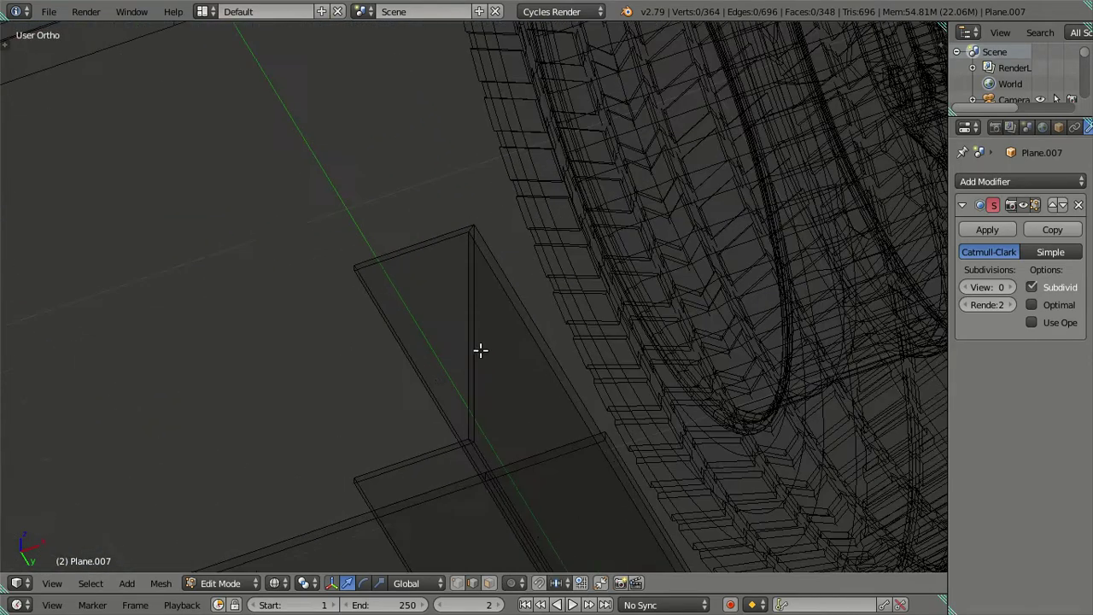
scroll(466, 336, "down", 3)
middle_click_drag(327, 398, 526, 361, "shift")
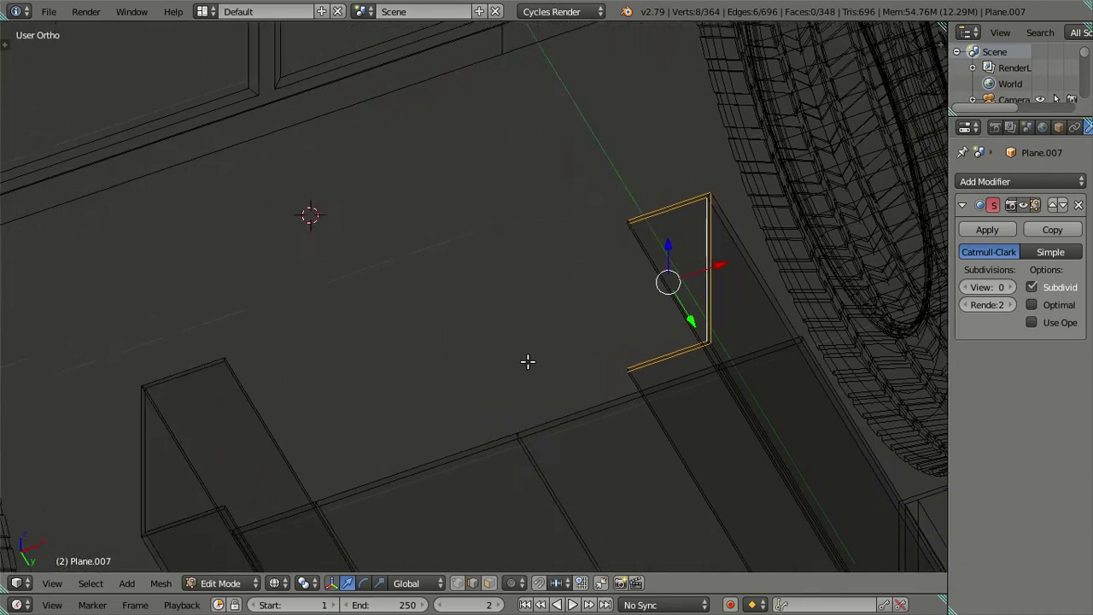
- Select the cab-front strip edge chains and slide them along Y in top view
right_click(227, 446, "alt+shift")
right_click(214, 451, "alt+shift")
scroll(281, 407, "down", 4)
mouse_move(469, 398)
middle_mouse_down()
mouse_move(409, 345)
mouse_move(378, 486)
middle_mouse_up()
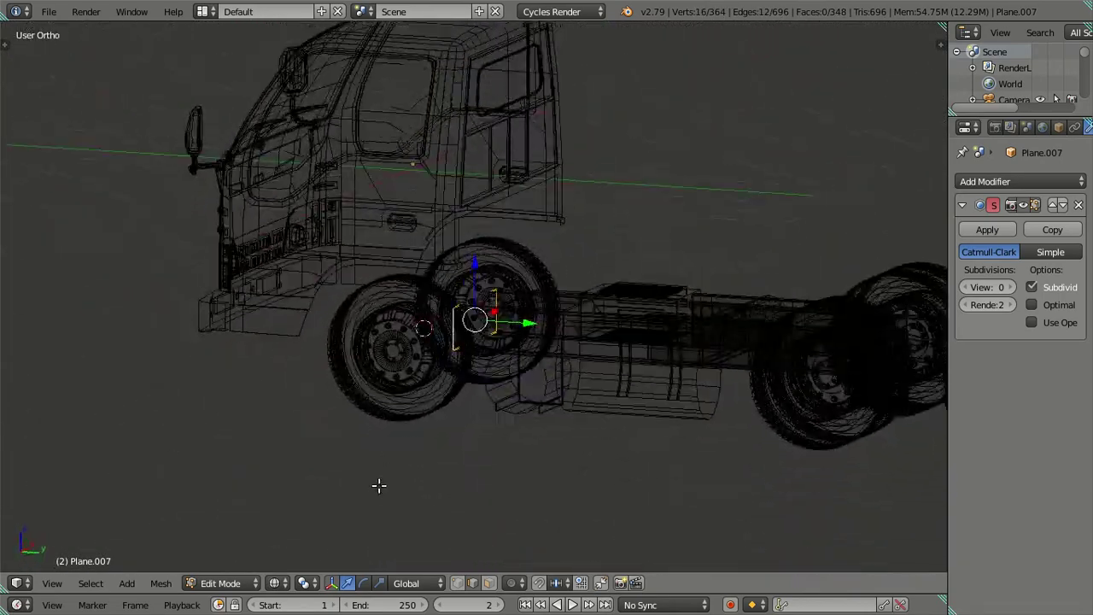
scroll(384, 461, "down", 3)
middle_click_drag(391, 444, 428, 428)
key("KP_7")
scroll(435, 427, "up", 3)
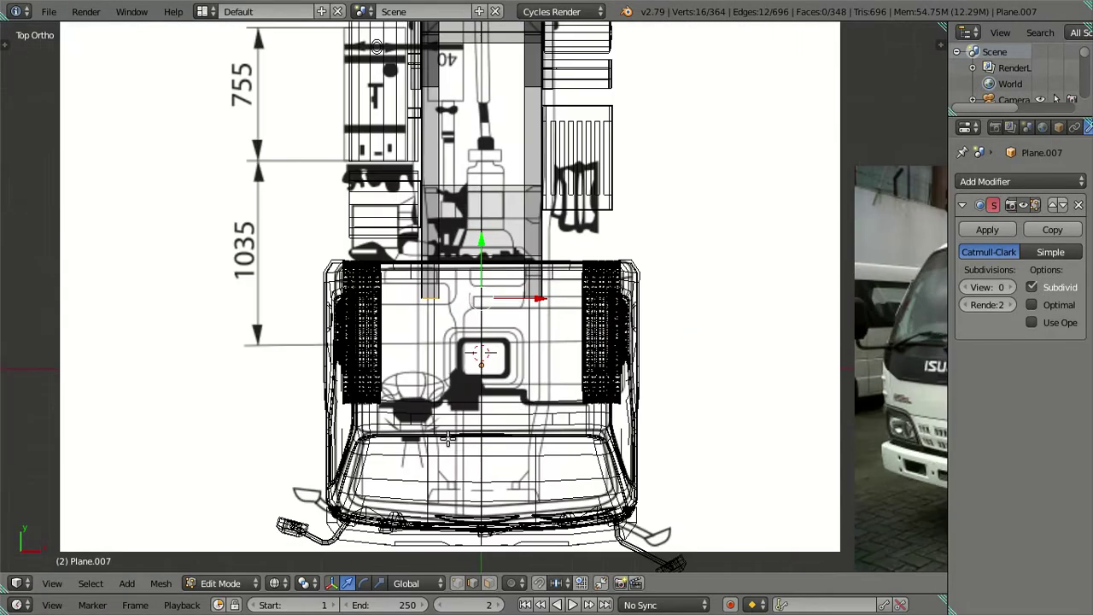
scroll(448, 432, "up", 1)
scroll(448, 435, "up", 1)
scroll(461, 111, "up", 1)
mouse_move(458, 145)
left_mouse_down()
mouse_move(471, 267)
mouse_move(461, 326)
left_mouse_up()
- Add a centred loop cut to the strips and narrow them along X
key("ctrl+r")
left_click(523, 401)
right_click(525, 438)
scroll(717, 455, "up", 1)
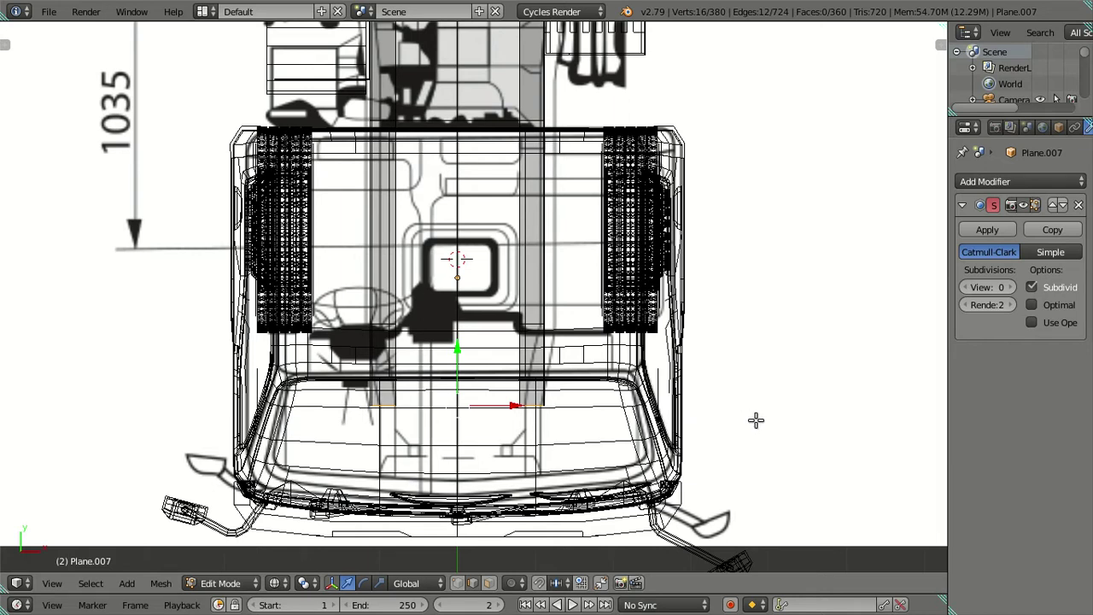
key("s")
key("x")
left_click(683, 428)
- Select the right-hand strip and try a negative X move, then cancel it
key("z")
key("z")
left_click(531, 406)
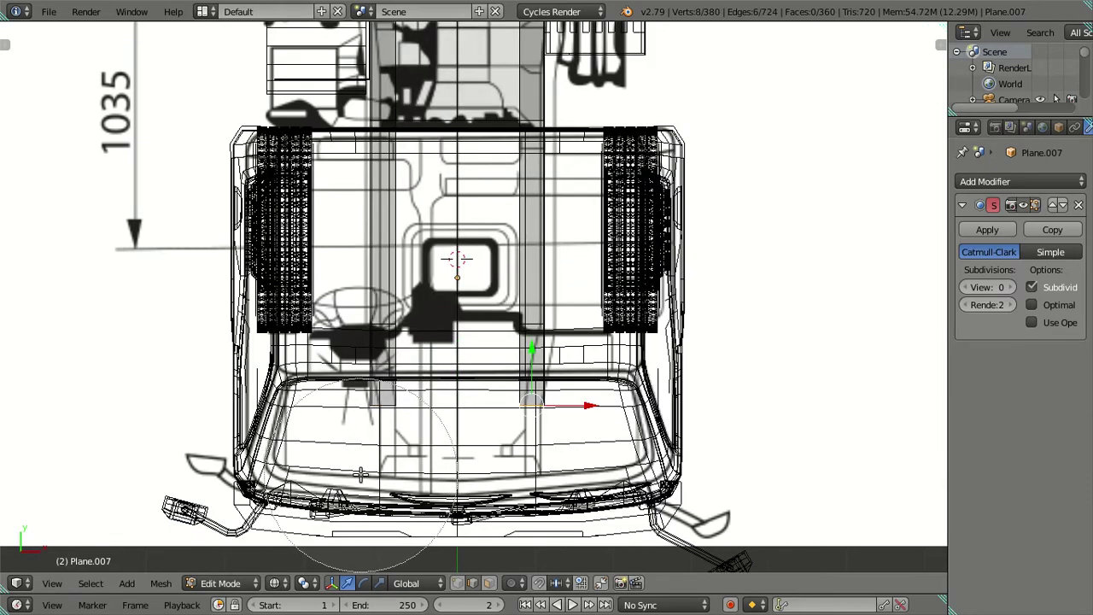
scroll(605, 482, "up", 1)
scroll(605, 482, "up", 1)
key("g")
key("x")
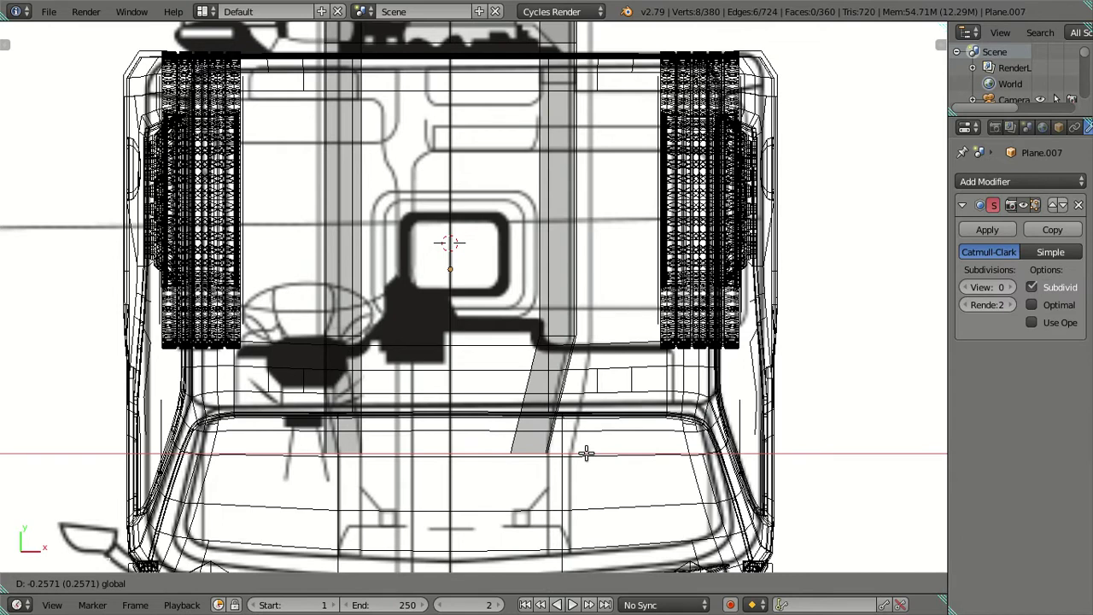
key("minus")
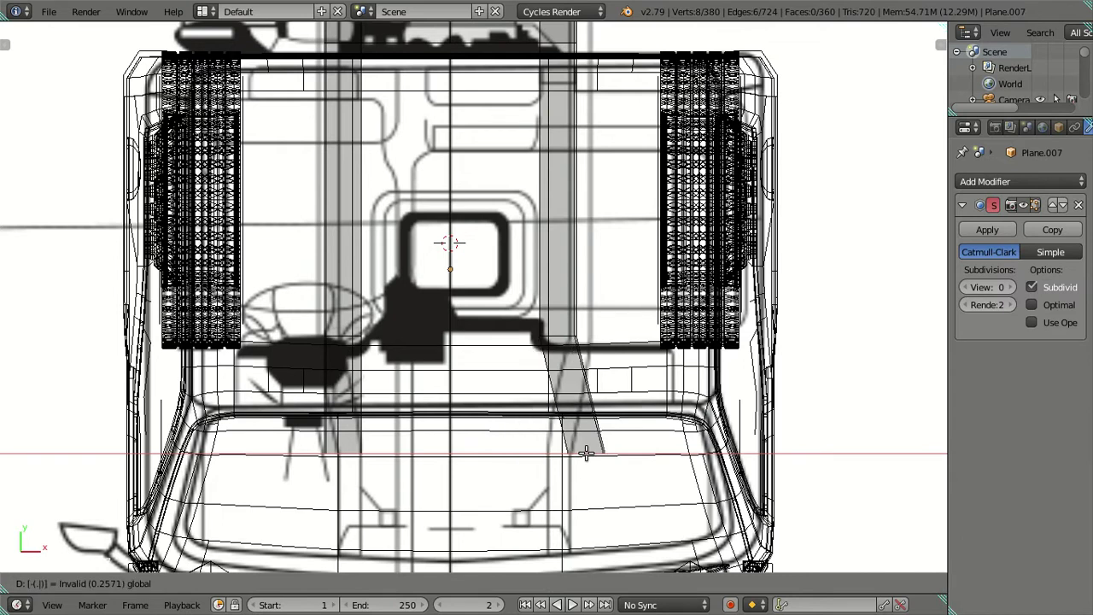
key("Escape")
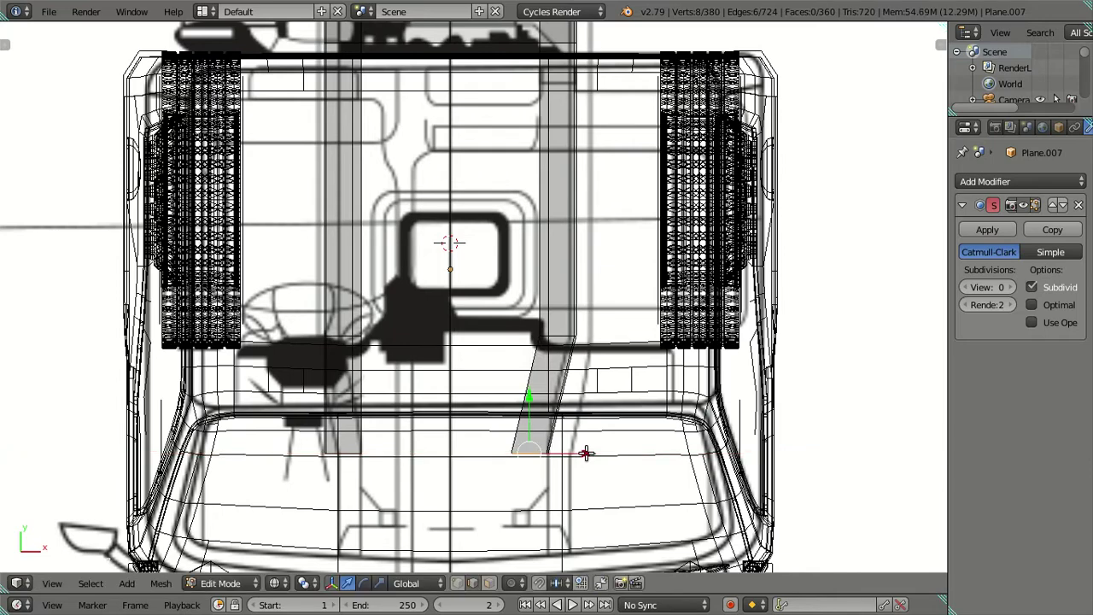
- Select the left strip's edge chain and shift it along X
mouse_move(456, 456)
middle_mouse_down()
mouse_move(444, 380)
mouse_move(351, 459)
middle_mouse_up()
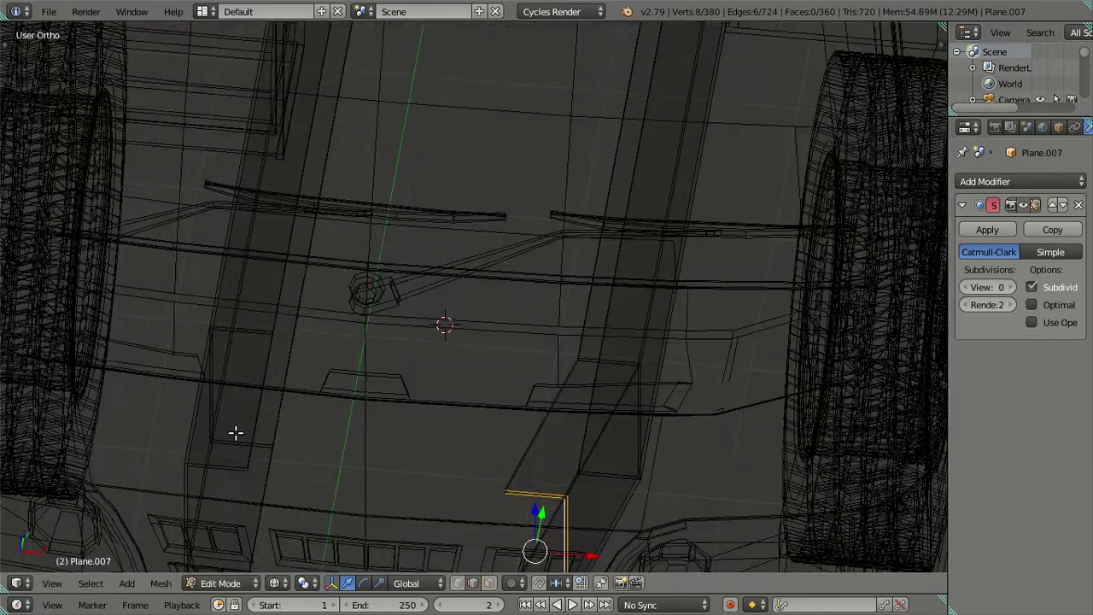
middle_click_drag(234, 500, 390, 360)
scroll(389, 361, "up", 3)
key("a")
left_click(298, 424, "alt")
scroll(298, 424, "down", 4)
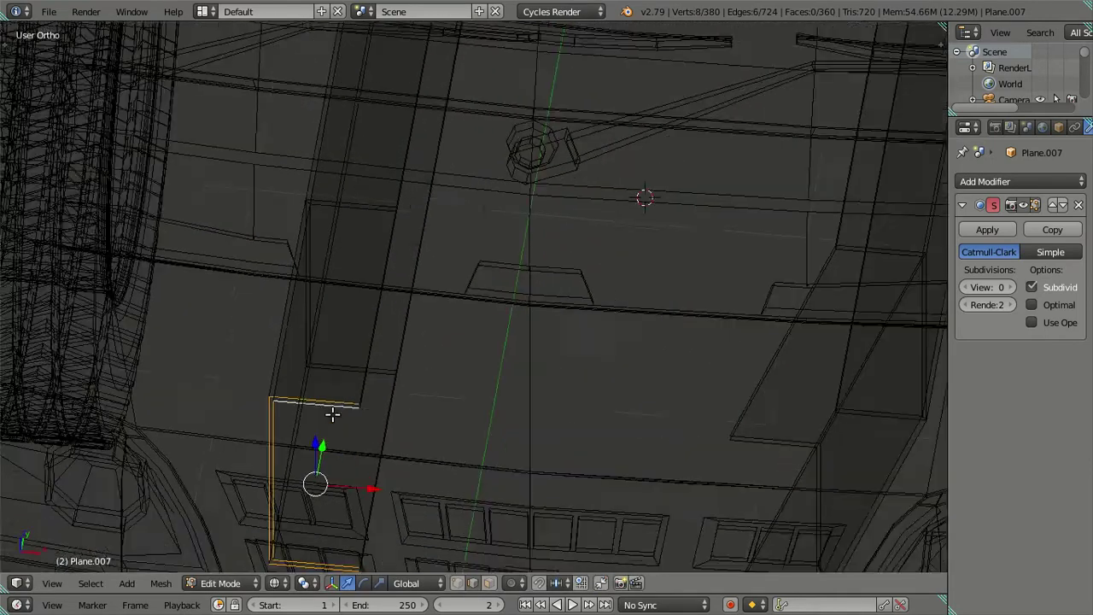
key("g")
key("x")
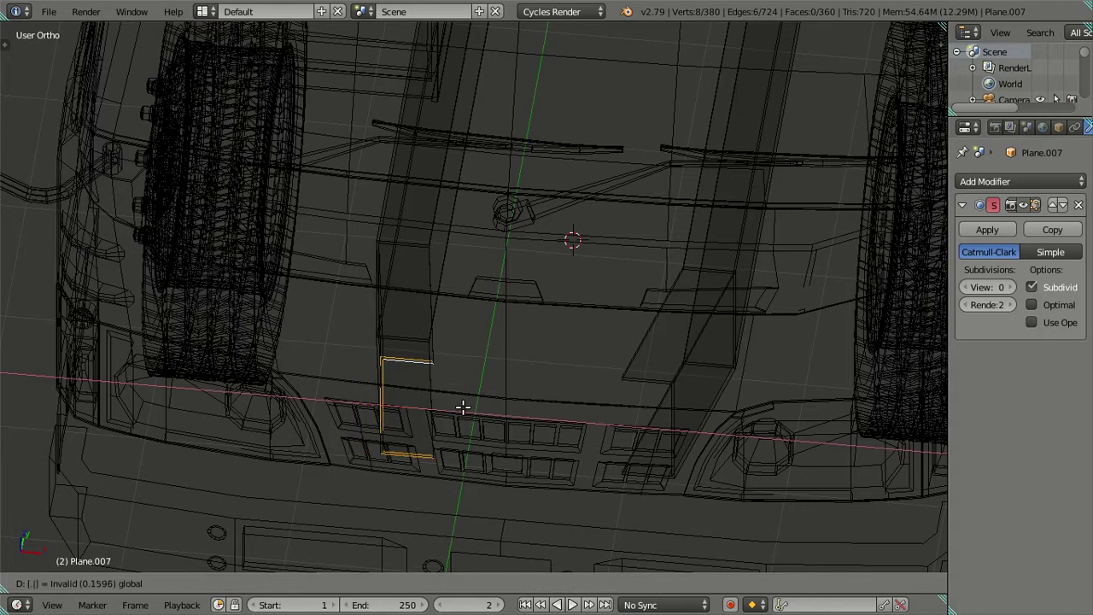
key("Return")
- Extrude both strips' end edge loops down along Y, then return to solid shading
scroll(678, 407, "up", 2)
middle_click_drag(678, 408, 615, 354, "shift")
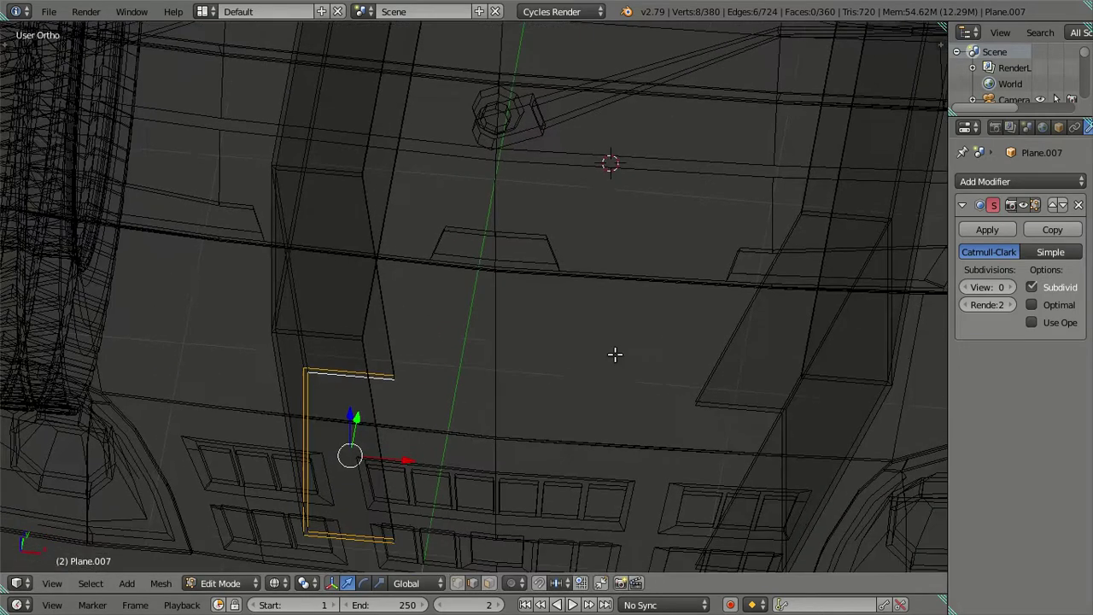
left_click(603, 358, "alt+shift")
left_click(613, 359, "alt+shift")
scroll(615, 359, "down", 8)
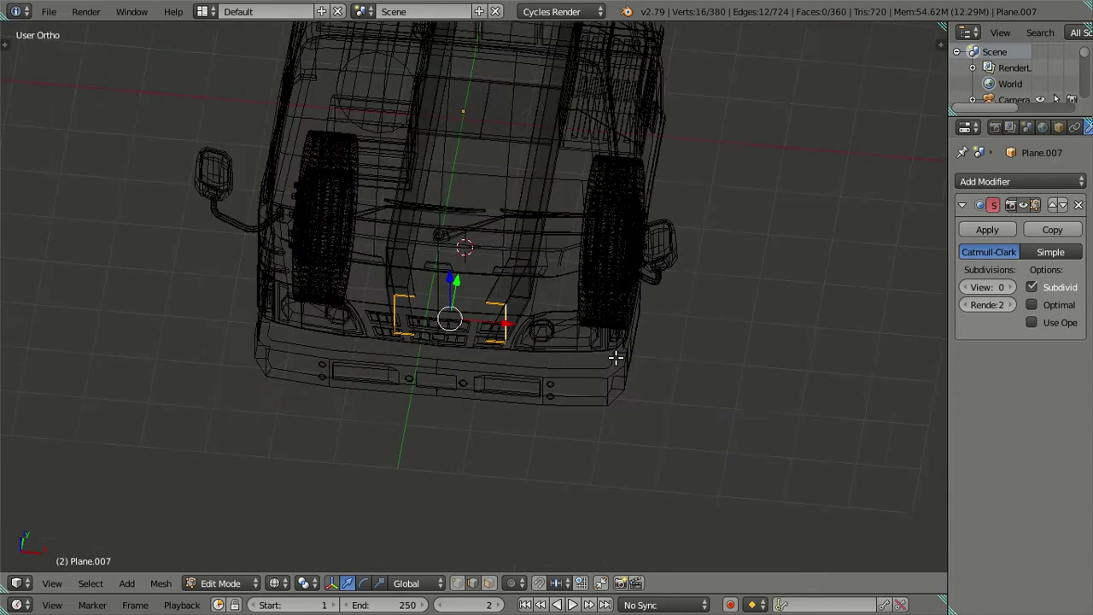
key("KP_7")
key("e")
right_click(477, 336)
left_click_drag(453, 287, 457, 327)
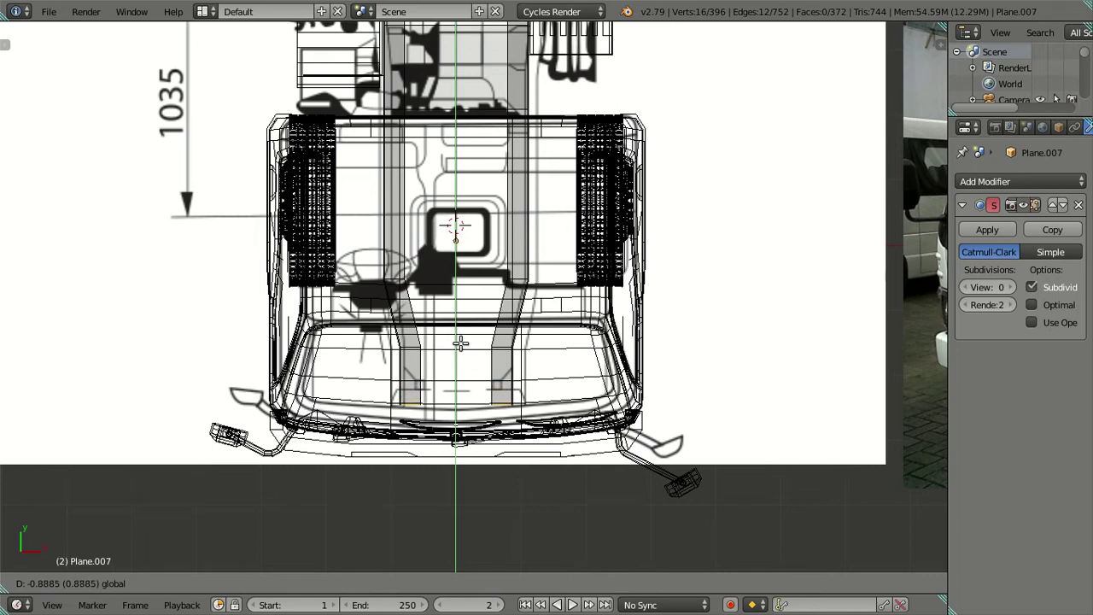
left_click(460, 342)
scroll(536, 396, "down", 3)
key("a")
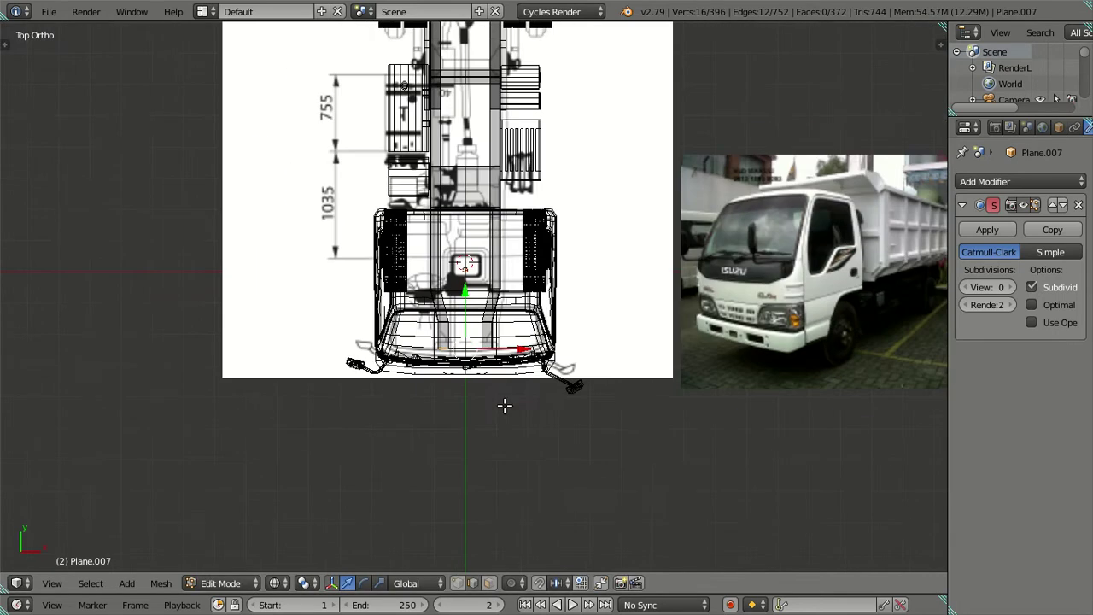
key("z")
mouse_move(541, 449)
middle_mouse_down()
mouse_move(427, 239)
mouse_move(441, 175)
mouse_move(371, 165)
mouse_move(336, 202)
mouse_move(356, 227)
mouse_move(368, 306)
mouse_move(299, 319)
middle_mouse_up()
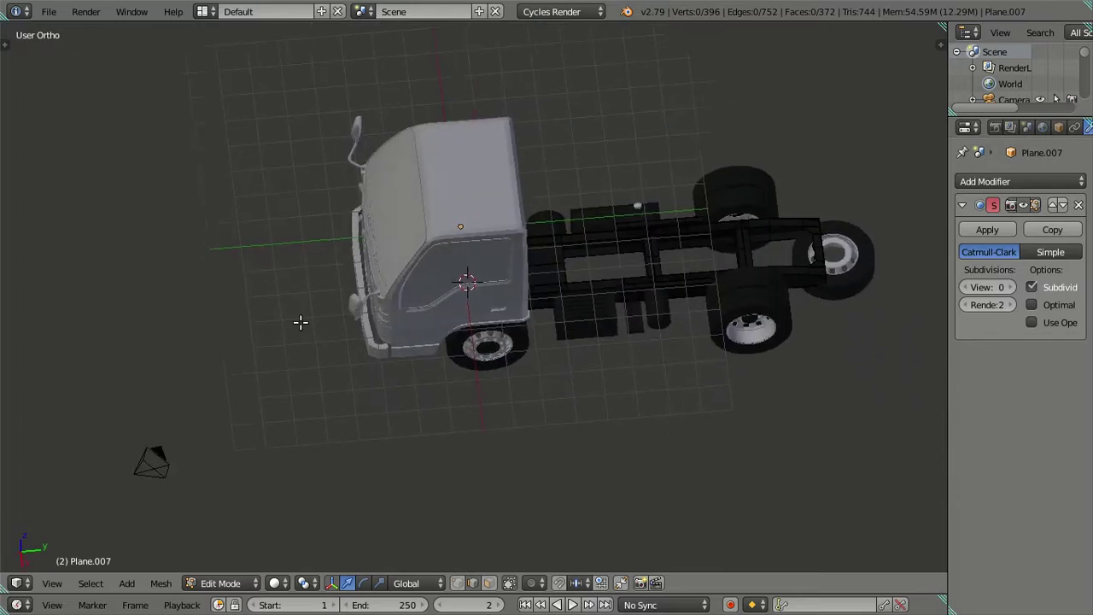
- Snap the 3D cursor to the midpoint between two opposite edges of the tall dark box
scroll(395, 396, "up", 3)
scroll(486, 384, "up", 1)
scroll(485, 382, "up", 2)
mouse_move(485, 382)
middle_mouse_down()
mouse_move(476, 169)
mouse_move(458, 192)
mouse_move(471, 198)
mouse_move(464, 334)
mouse_move(452, 317)
mouse_move(465, 114)
mouse_move(473, 424)
middle_mouse_up()
scroll(458, 191, "up", 1)
scroll(457, 191, "up", 1)
key("Tab")
right_click(452, 316)
right_click(471, 95)
key("Tab")
scroll(433, 346, "up", 3)
right_click(506, 390, "shift")
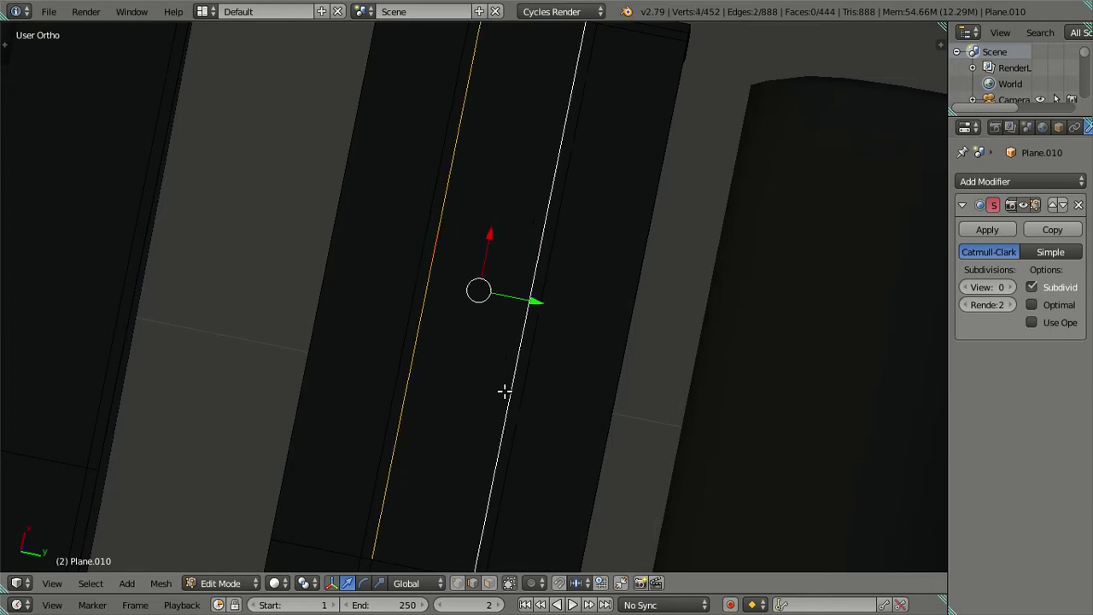
key("shift+s")
left_click(522, 427)
- Move the wheel onto the 3D cursor at the box's centre point
key("a")
scroll(508, 418, "down", 5)
mouse_move(495, 407)
middle_mouse_down()
mouse_move(532, 341)
mouse_move(495, 463)
mouse_move(792, 477)
middle_mouse_up()
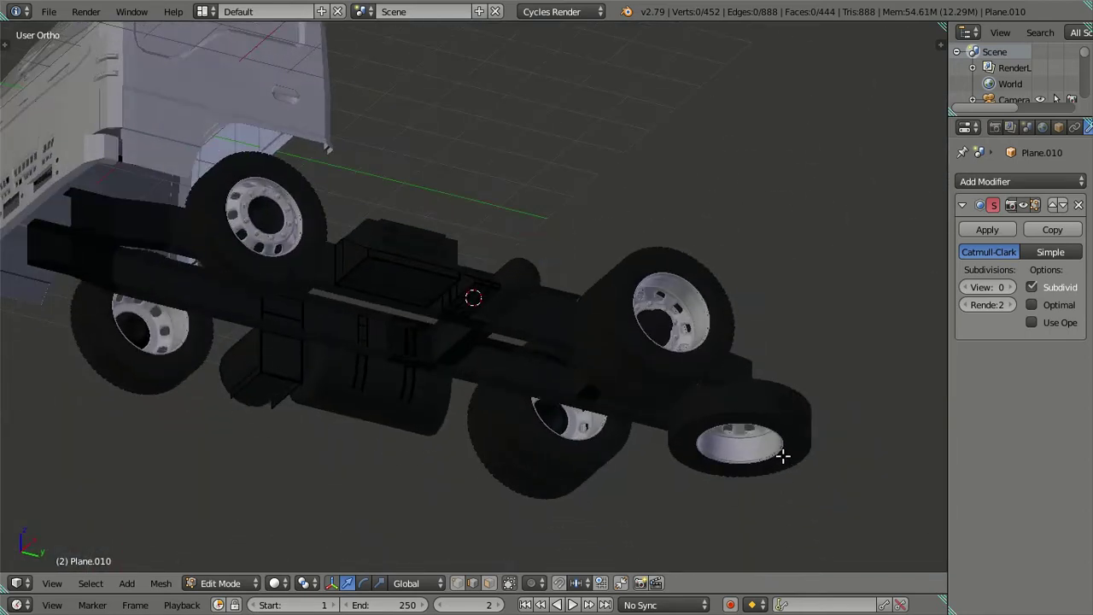
key("Tab")
right_click(785, 459)
key("shift+s")
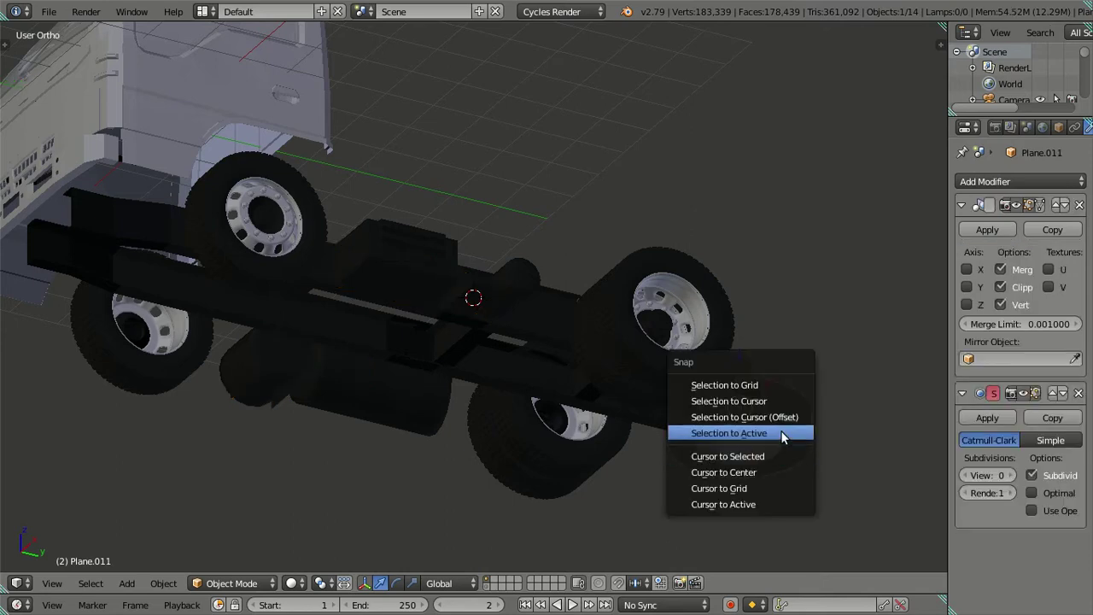
left_click(683, 395)
mouse_move(490, 352)
middle_mouse_down()
mouse_move(500, 446)
mouse_move(549, 481)
mouse_move(573, 441)
mouse_move(484, 405)
mouse_move(365, 325)
mouse_move(459, 356)
middle_mouse_up()
mouse_move(548, 287)
middle_mouse_down()
mouse_move(427, 217)
mouse_move(461, 154)
mouse_move(253, 176)
mouse_move(453, 273)
mouse_move(117, 195)
mouse_move(385, 370)
middle_mouse_up()
scroll(385, 367, "up", 4)
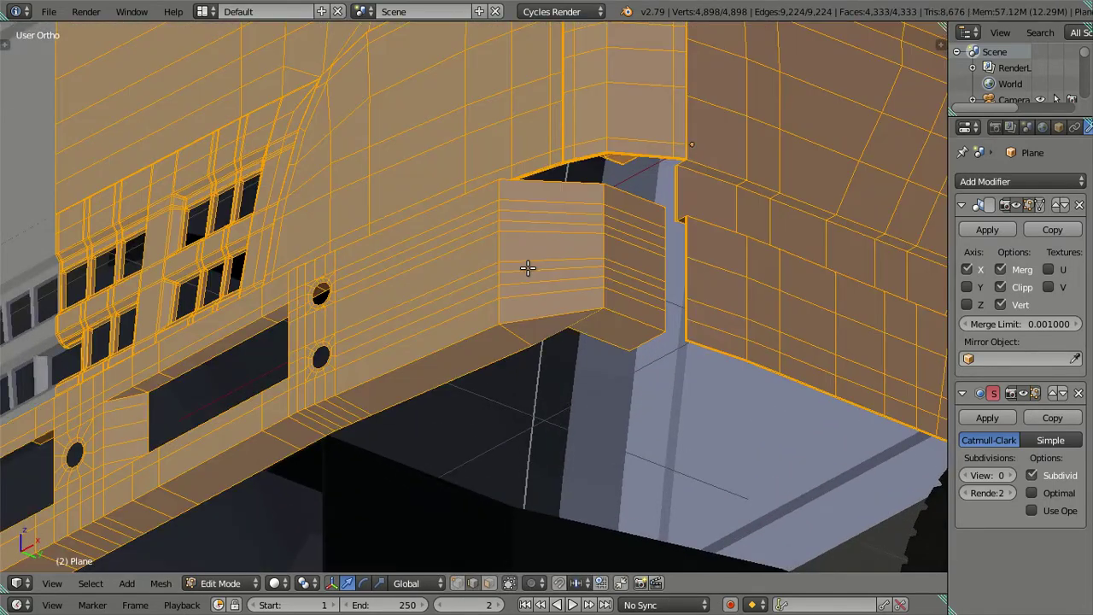
- Select the bumper's bottom edge loop, duplicate it and shift it vertically along Z
key("a")
middle_click_drag(548, 252, 525, 275, "shift")
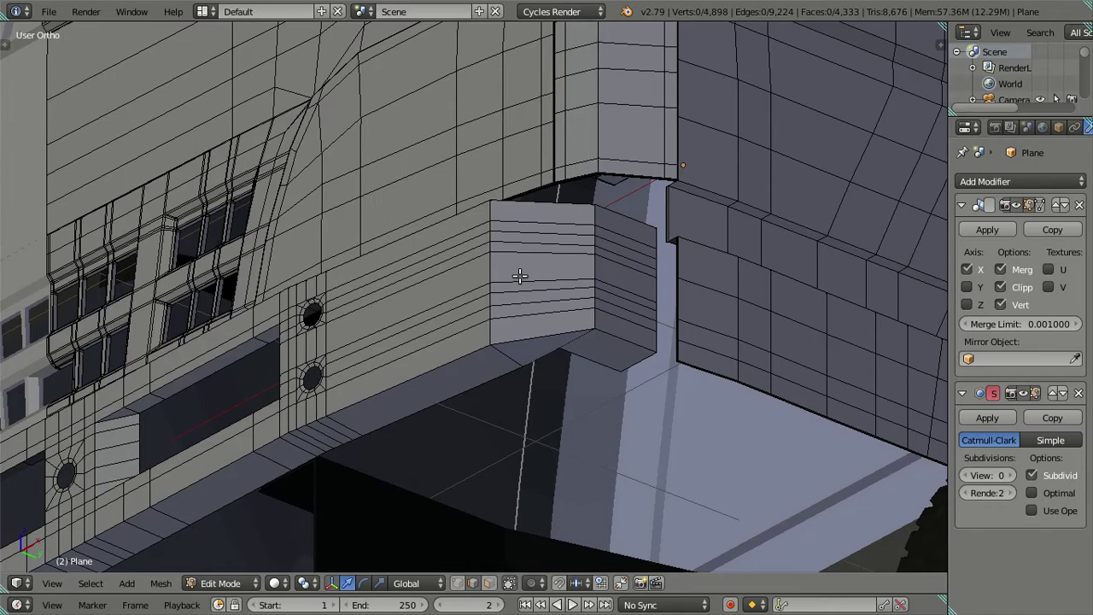
scroll(517, 276, "down", 4)
scroll(497, 351, "up", 4)
mouse_move(497, 351)
middle_mouse_down()
mouse_move(467, 377)
mouse_move(507, 410)
middle_mouse_up()
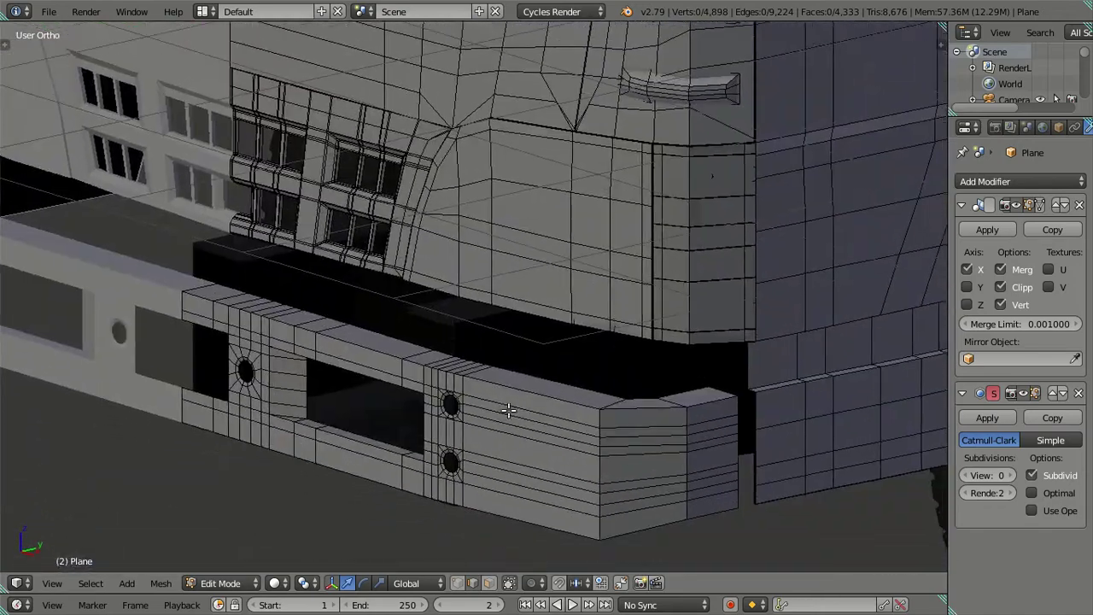
scroll(507, 410, "up", 3)
right_click(562, 445, "alt")
scroll(562, 446, "down", 5)
scroll(557, 431, "down", 2)
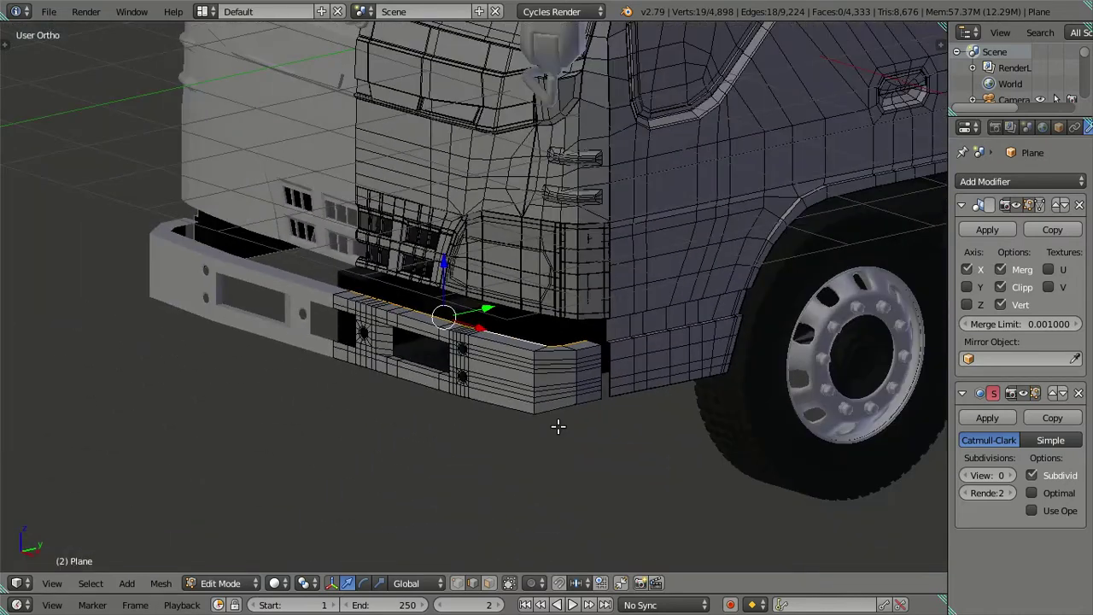
key("shift+d")
key("Escape")
mouse_move(534, 388)
middle_mouse_down()
mouse_move(516, 385)
mouse_move(527, 338)
middle_mouse_up()
key("g")
key("z")
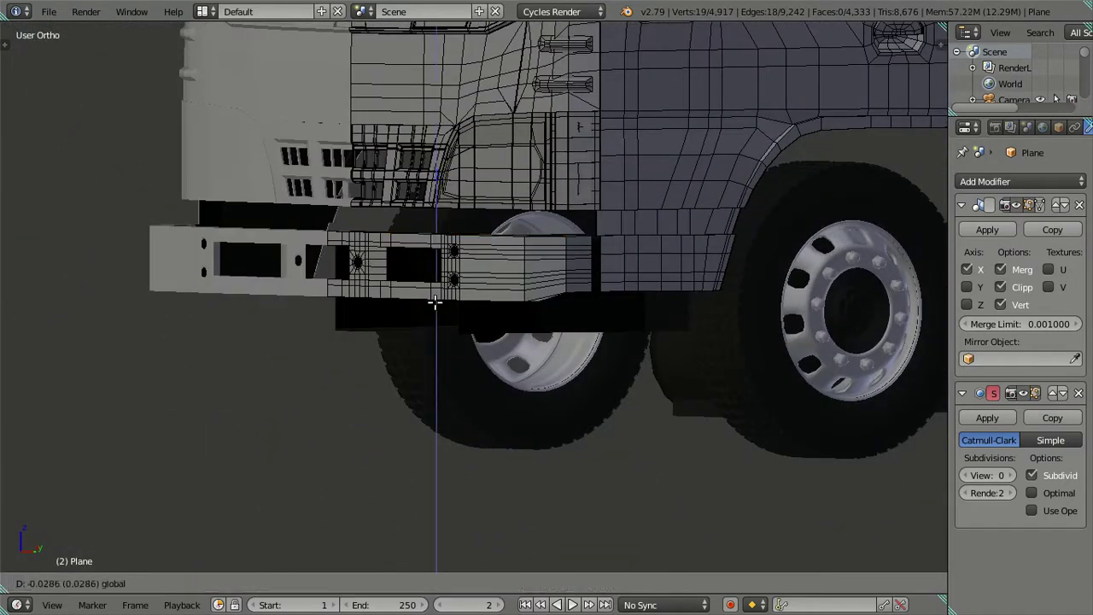
left_click(437, 389)
- Pull the new edges straight down to form a flat plate below the bumper
mouse_move(437, 389)
middle_mouse_down()
mouse_move(532, 393)
mouse_move(556, 374)
middle_mouse_up()
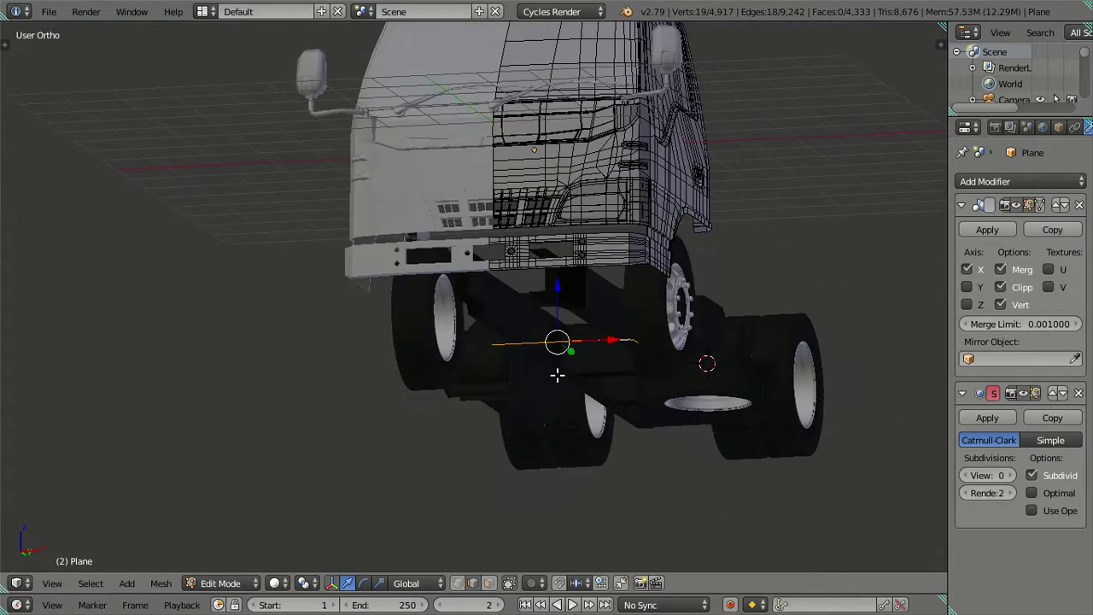
key("g")
key("z")
key("Escape")
key("g")
key("z")
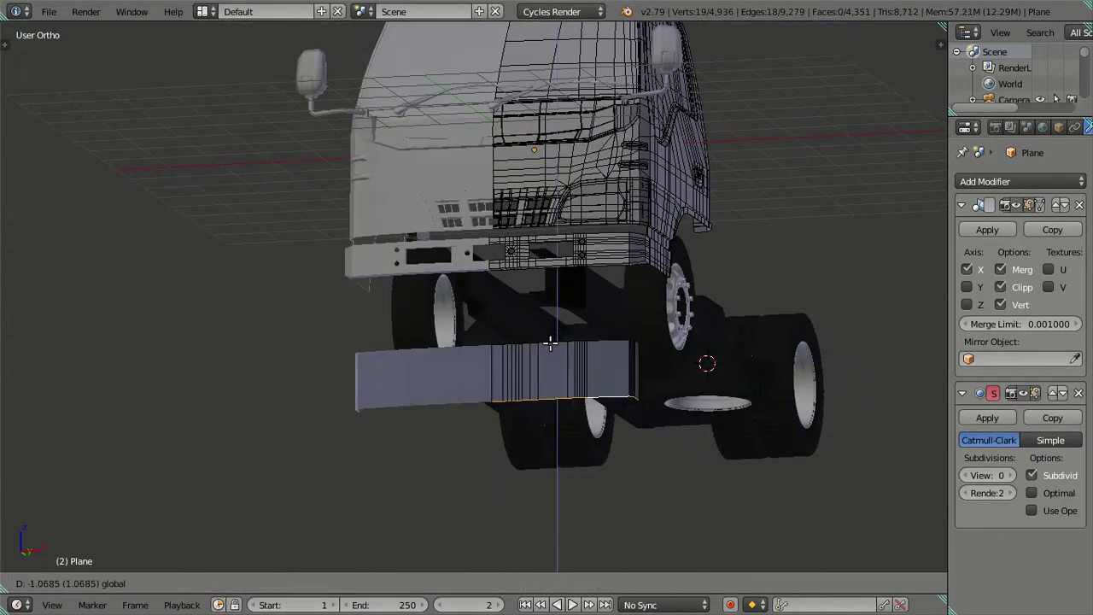
left_click(552, 337)
- Select the nine extra vertical edge loops across the new plate
scroll(552, 338, "up", 3)
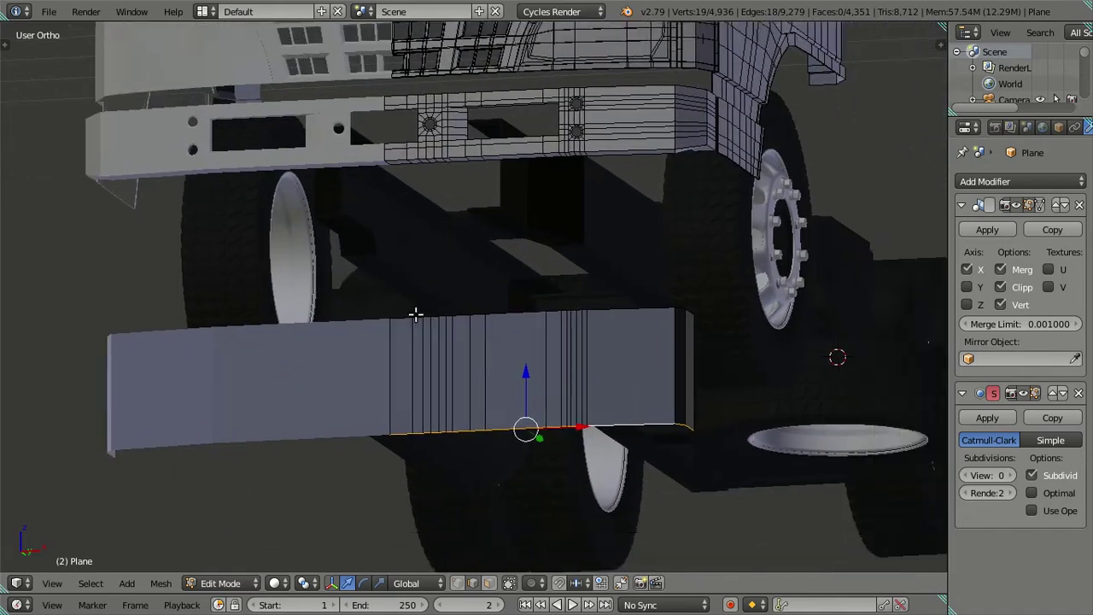
scroll(415, 313, "up", 4)
left_click(377, 424, "alt+shift")
left_click(392, 430, "alt+shift")
left_click(405, 433, "alt+shift")
left_click(441, 422, "alt+shift")
left_click(472, 427, "alt+shift")
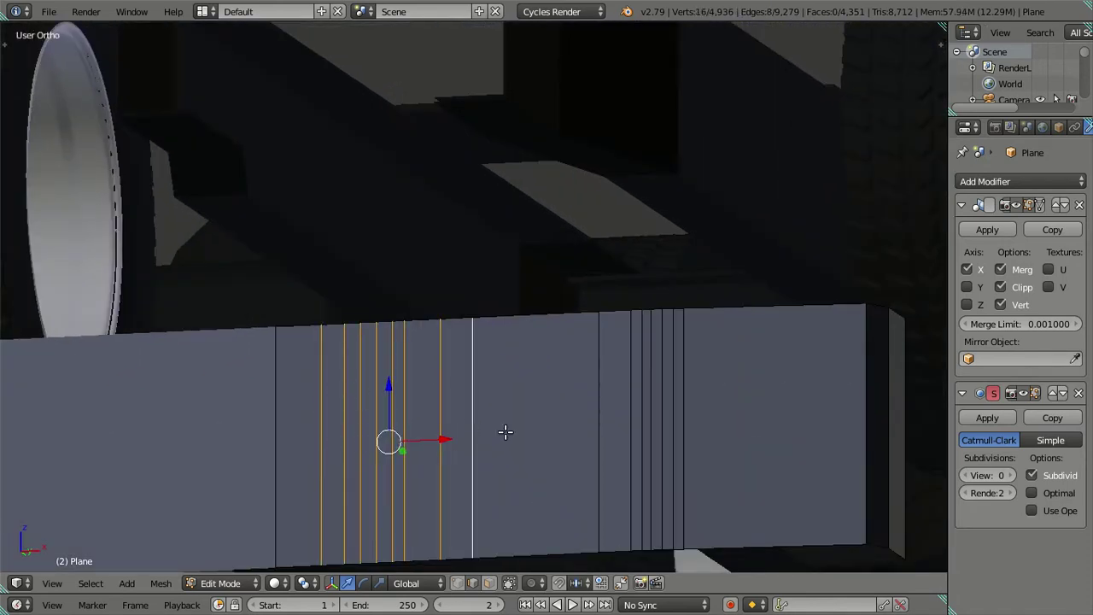
left_click(630, 436, "alt+shift")
left_click(642, 440, "alt+shift")
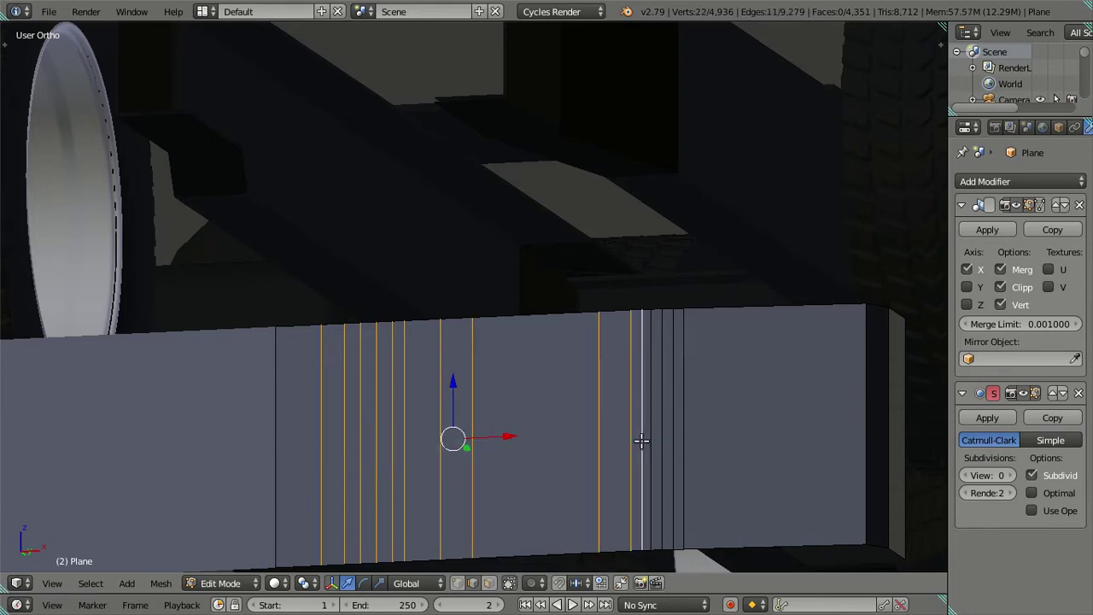
left_click(653, 443, "alt+shift")
left_click(663, 445, "alt+shift")
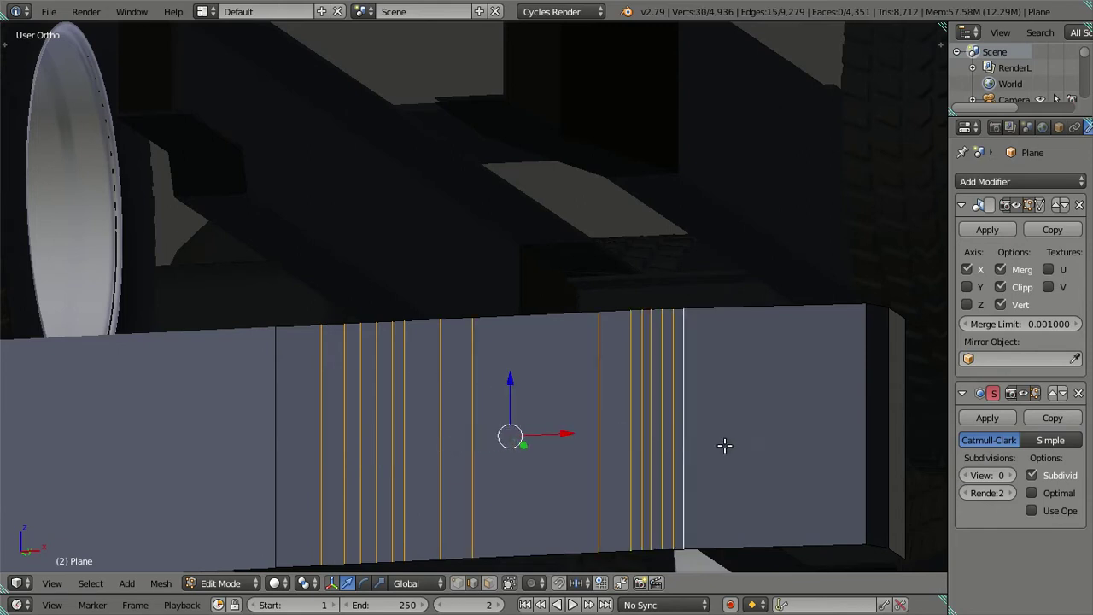
- Dissolve the selected vertical edge loops
key("x")
key("x")
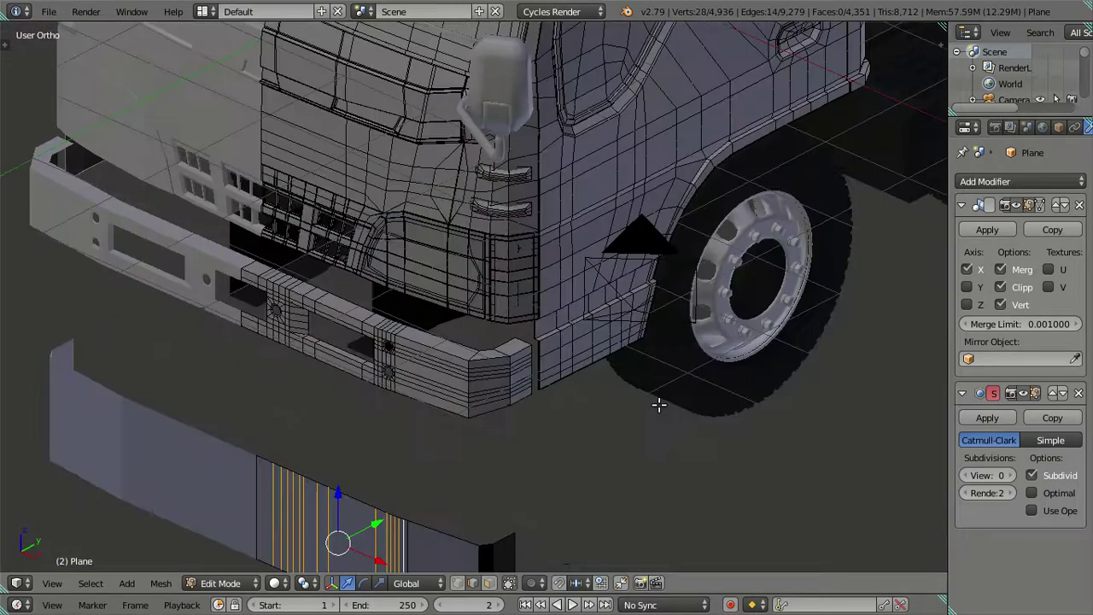
middle_click_drag(658, 405, 522, 456)
scroll(529, 419, "up", 3)
scroll(503, 398, "up", 2)
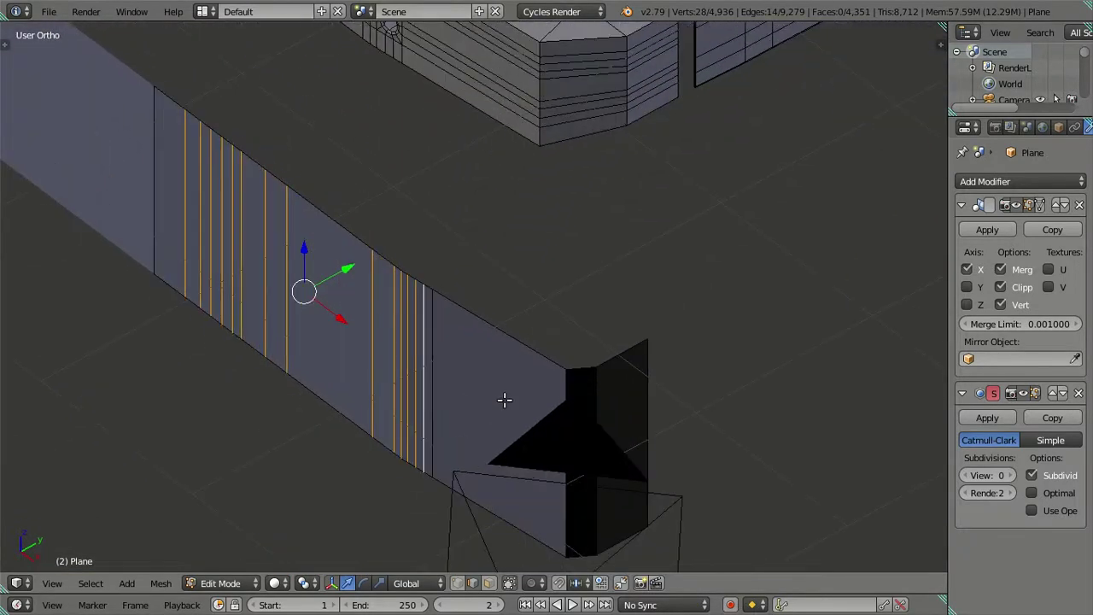
scroll(581, 365, "up", 2)
key("x")
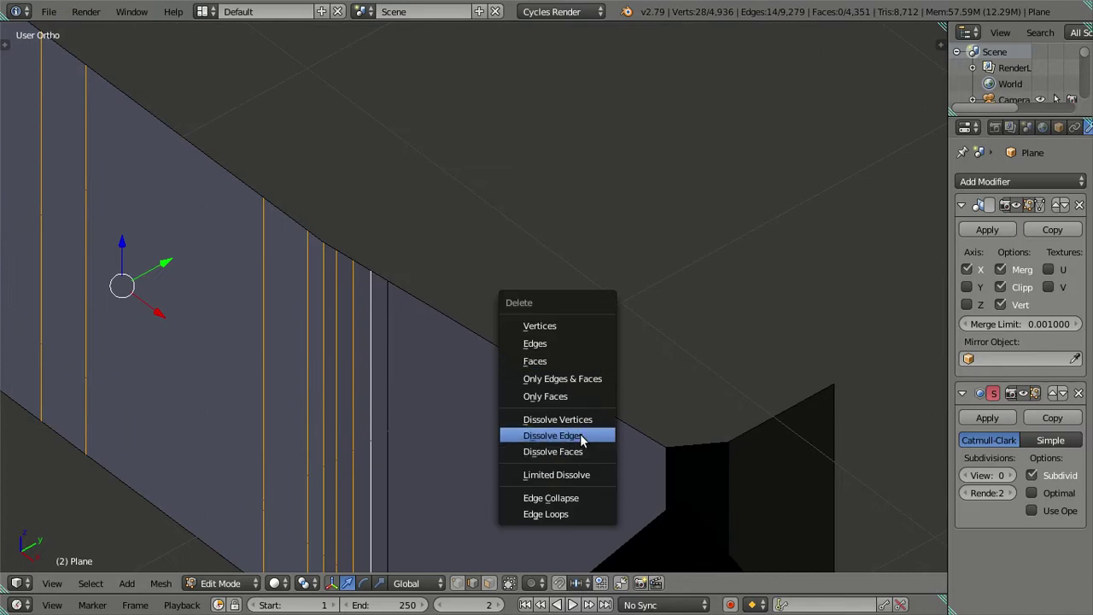
left_click(596, 439)
scroll(563, 412, "down", 3)
scroll(538, 384, "down", 4)
mouse_move(519, 362)
middle_mouse_down()
mouse_move(467, 334)
mouse_move(442, 302)
mouse_move(437, 311)
mouse_move(454, 256)
mouse_move(429, 177)
middle_mouse_up()
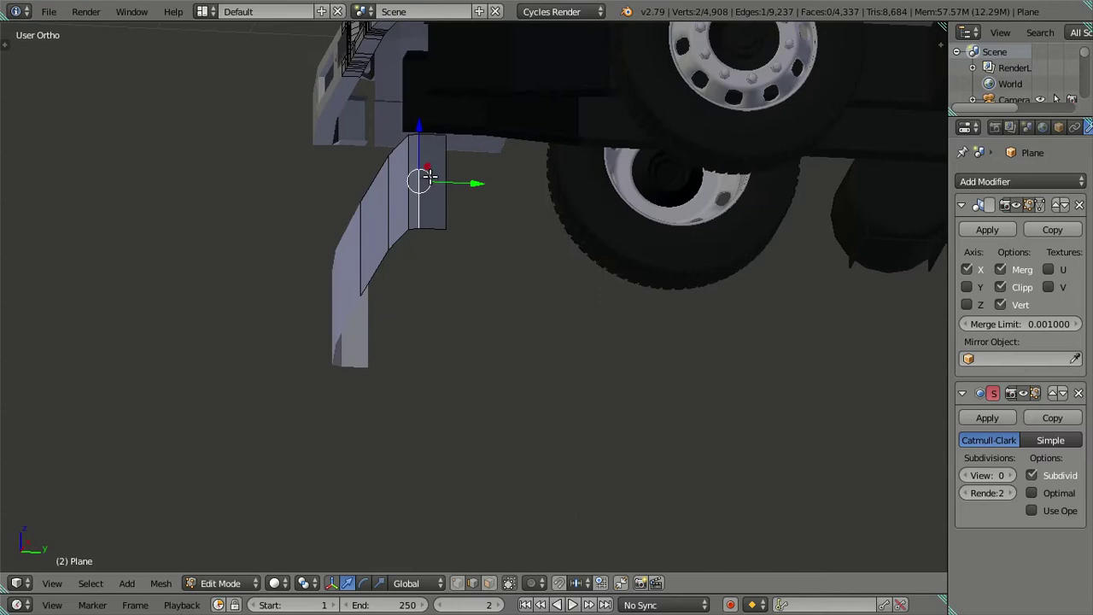
- Slide a vertex along Y, then lift the plate's end strip straight up onto the bumper
left_click_drag(457, 182, 464, 185)
left_click(467, 185)
mouse_move(456, 151)
middle_mouse_down()
mouse_move(490, 74)
mouse_move(439, 85)
mouse_move(441, 148)
mouse_move(530, 213)
middle_mouse_up()
key("a")
left_click(457, 152, "ctrl+alt")
key("KP_1")
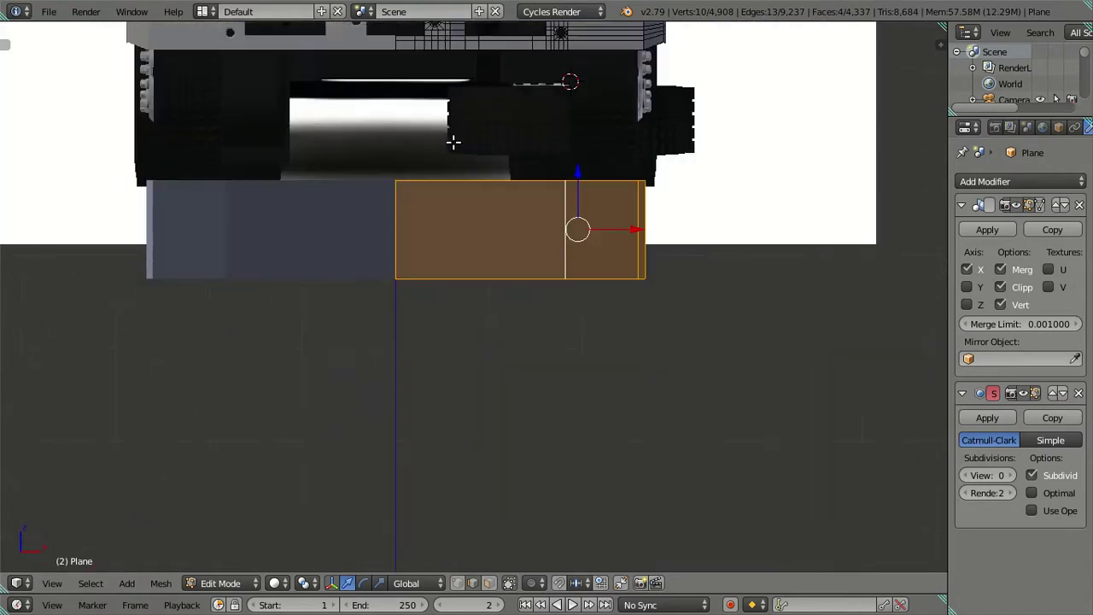
key("g")
key("z")
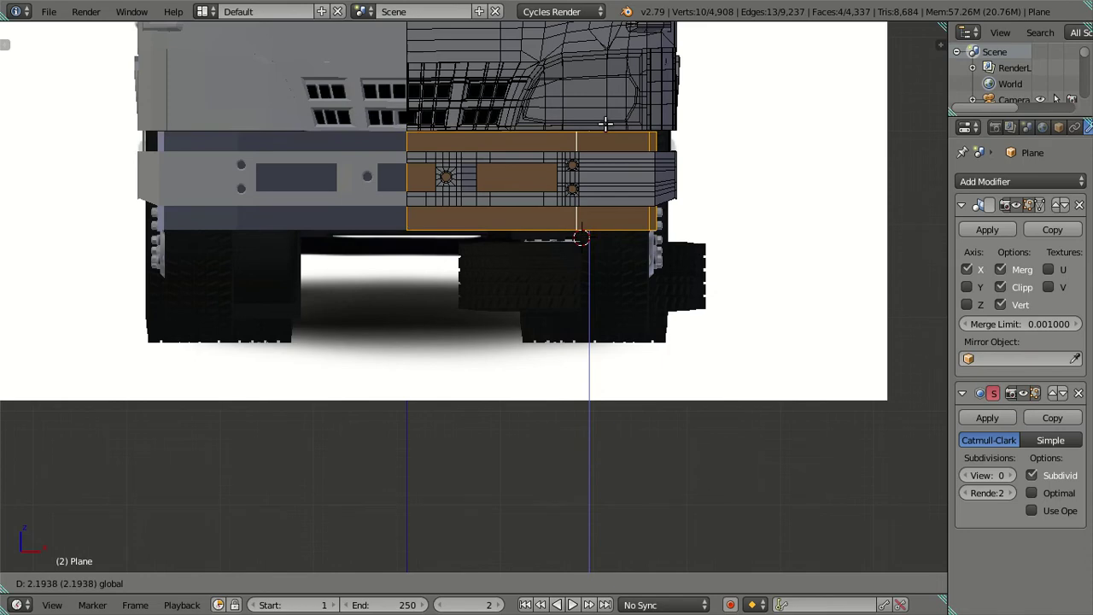
left_click(603, 122)
- Shift a cab-corner edge slightly along the X axis
mouse_move(604, 121)
middle_mouse_down()
mouse_move(497, 165)
mouse_move(487, 185)
mouse_move(461, 143)
mouse_move(480, 122)
mouse_move(517, 305)
mouse_move(473, 273)
mouse_move(461, 242)
mouse_move(470, 199)
mouse_move(478, 256)
mouse_move(490, 131)
mouse_move(447, 251)
mouse_move(469, 242)
mouse_move(449, 251)
mouse_move(490, 253)
mouse_move(485, 209)
mouse_move(507, 263)
middle_mouse_up()
right_click(475, 225)
mouse_move(483, 168)
left_mouse_down()
mouse_move(477, 159)
mouse_move(483, 212)
left_mouse_up()
mouse_move(483, 212)
middle_mouse_down()
mouse_move(498, 247)
mouse_move(512, 232)
mouse_move(500, 184)
mouse_move(530, 166)
mouse_move(509, 187)
middle_mouse_up()
left_click(460, 337, "shift")
mouse_move(460, 337)
middle_mouse_down()
mouse_move(510, 360)
mouse_move(532, 309)
middle_mouse_up()
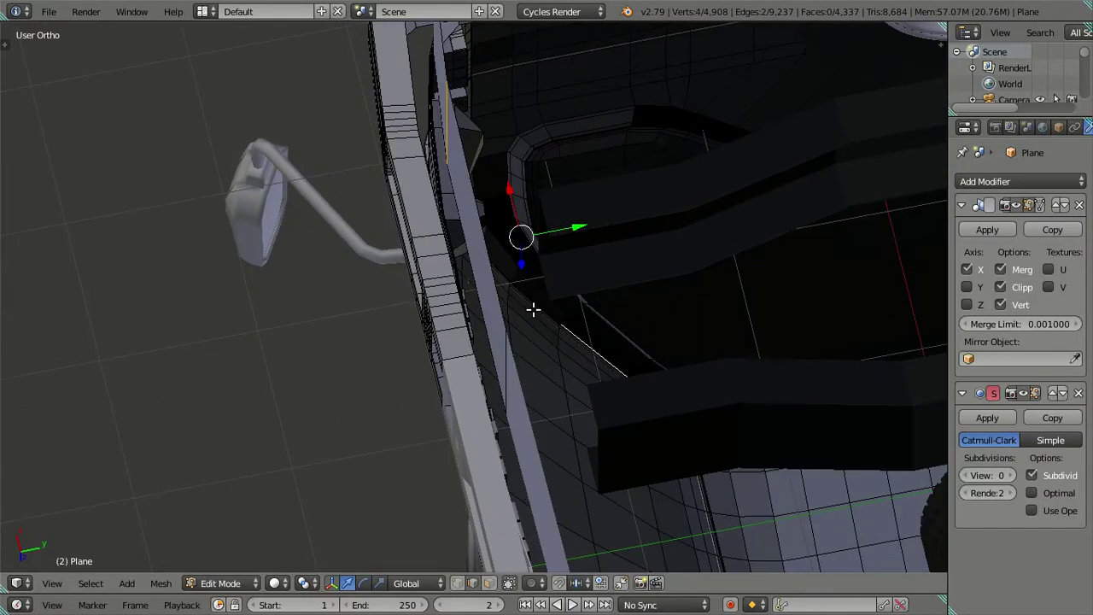
- Shift the trim edge beside the cab corner twice along the Y axis
key("g")
key("y")
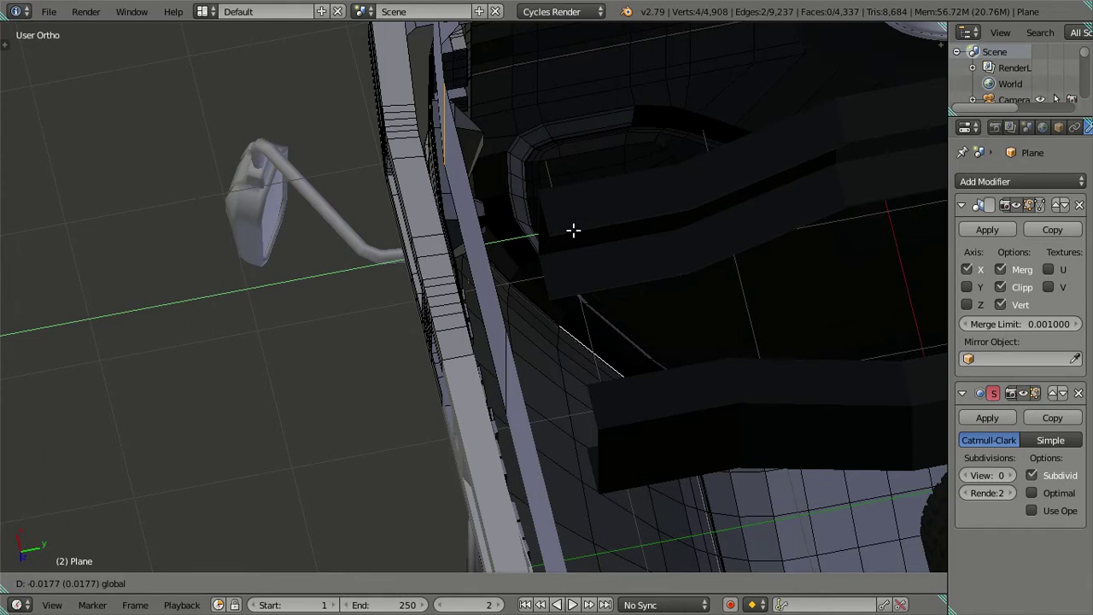
left_click(573, 230)
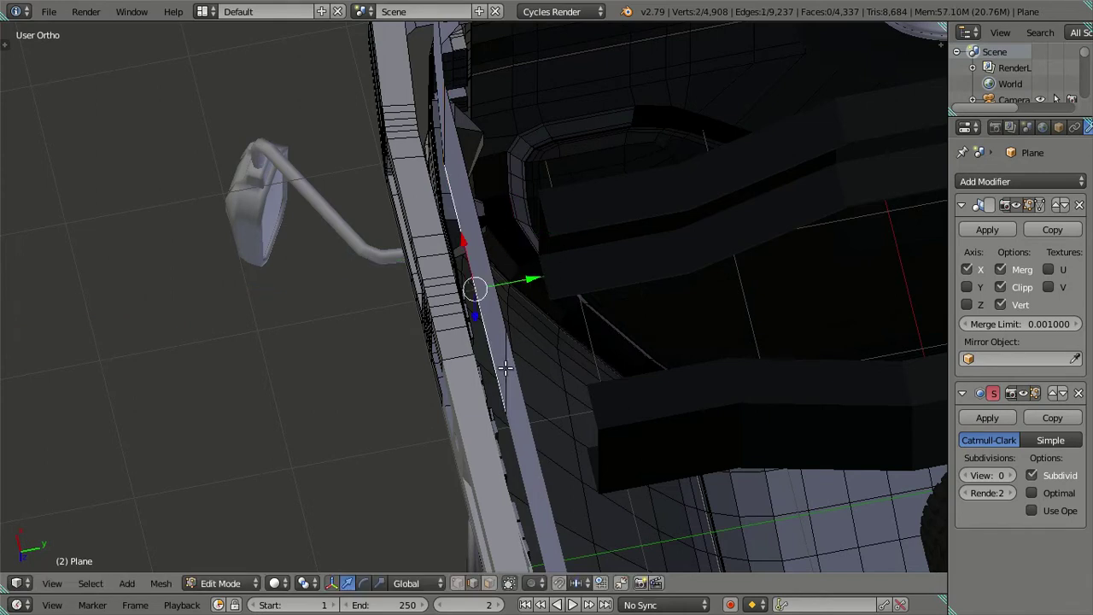
key("g")
key("y")
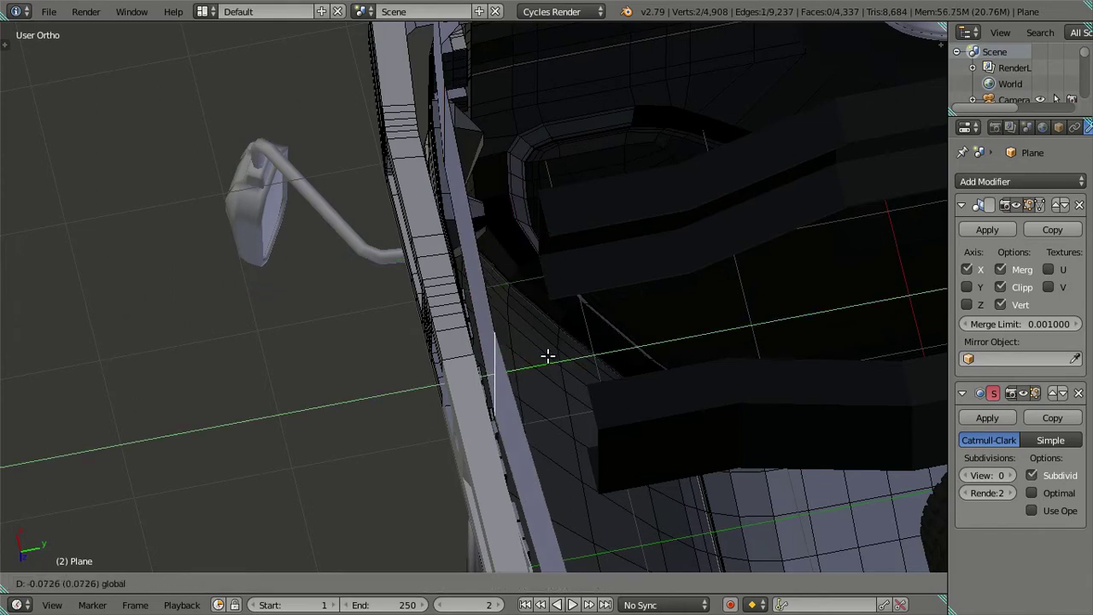
left_click(550, 355)
- Fine-tune the edge along Y once more, then clear the selection
scroll(552, 346, "down", 2)
mouse_move(552, 347)
middle_mouse_down()
mouse_move(588, 254)
mouse_move(634, 276)
mouse_move(578, 266)
mouse_move(392, 367)
mouse_move(398, 417)
mouse_move(442, 402)
mouse_move(502, 343)
mouse_move(556, 219)
mouse_move(518, 393)
mouse_move(536, 309)
mouse_move(561, 335)
middle_mouse_up()
left_click_drag(584, 326, 588, 330)
middle_click_drag(591, 310, 606, 291)
left_click_drag(643, 257, 645, 254)
middle_click_drag(646, 255, 606, 304)
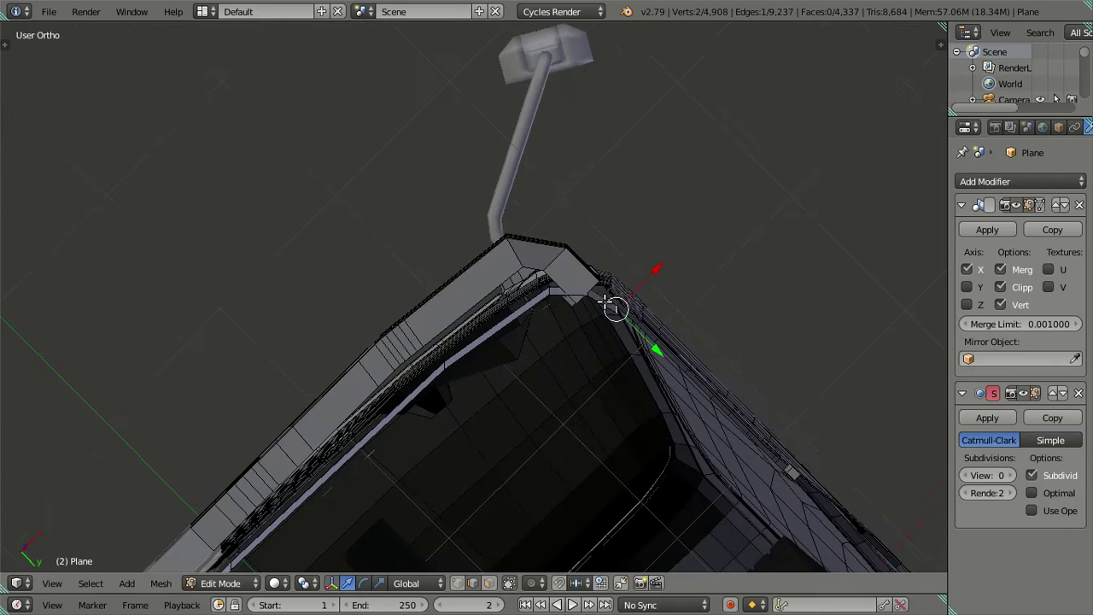
scroll(753, 258, "up", 3)
key("a")
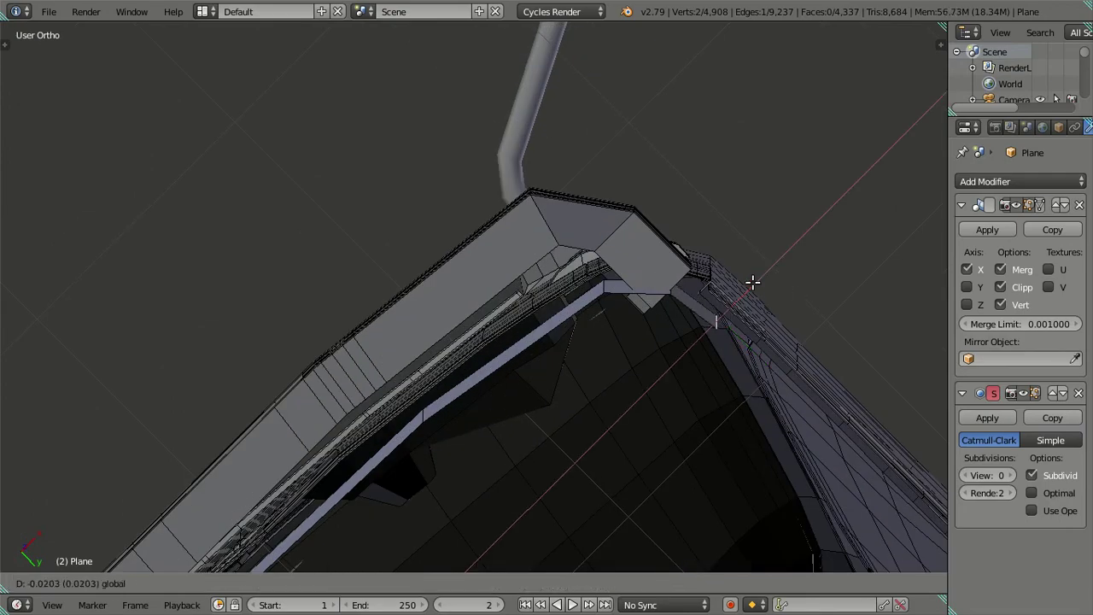
middle_click_drag(668, 312, 469, 383)
scroll(489, 513, "up", 5)
- Raise the selected bumper corner vertices along Z in side view
middle_click_drag(489, 513, 454, 474)
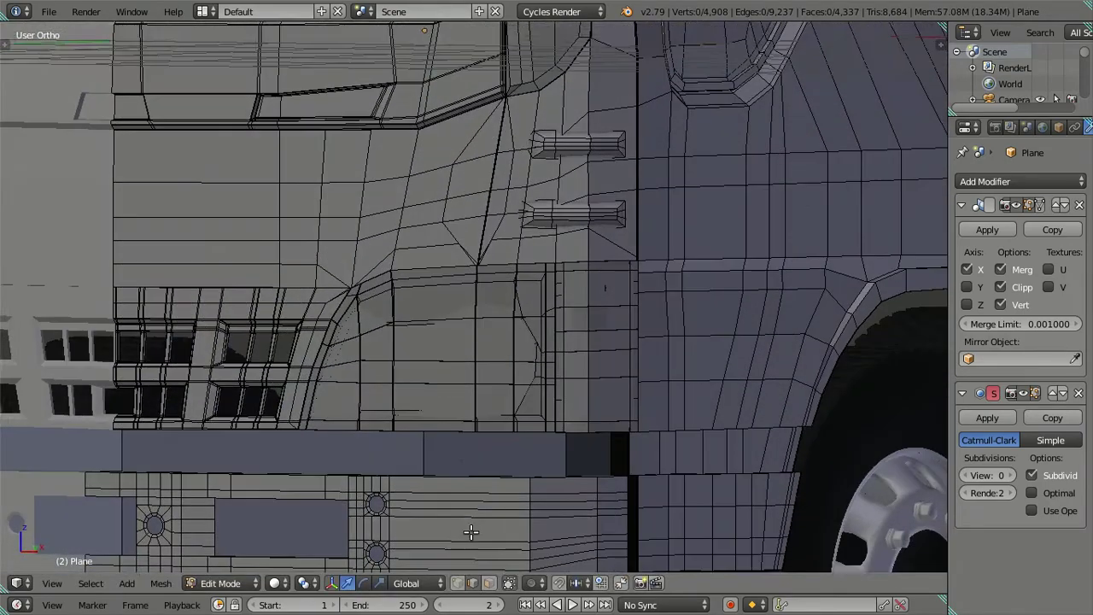
scroll(451, 540, "down", 3)
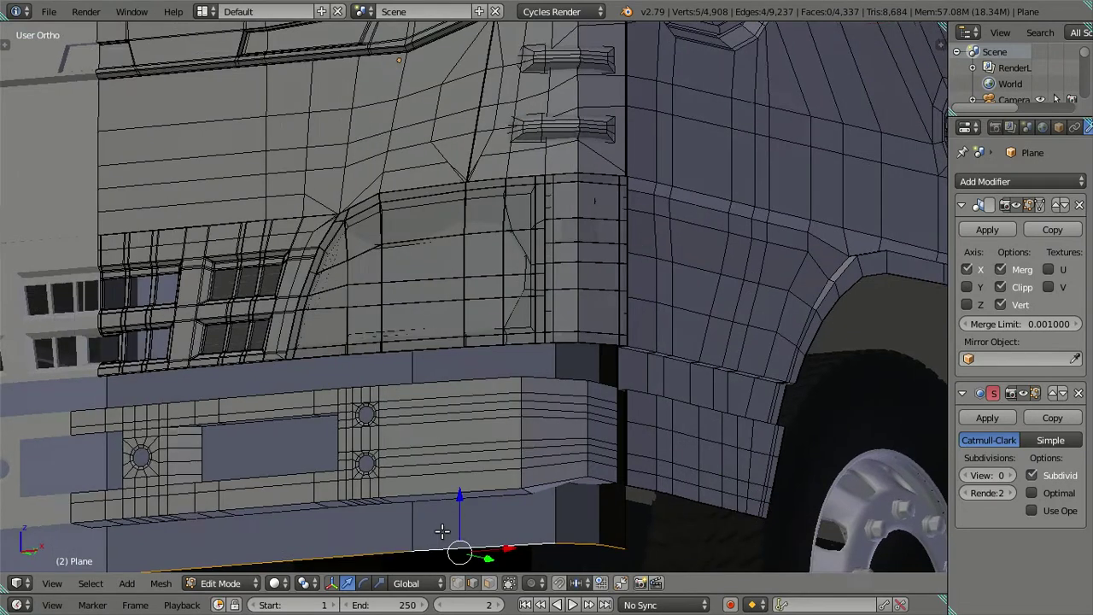
middle_click_drag(441, 532, 454, 457)
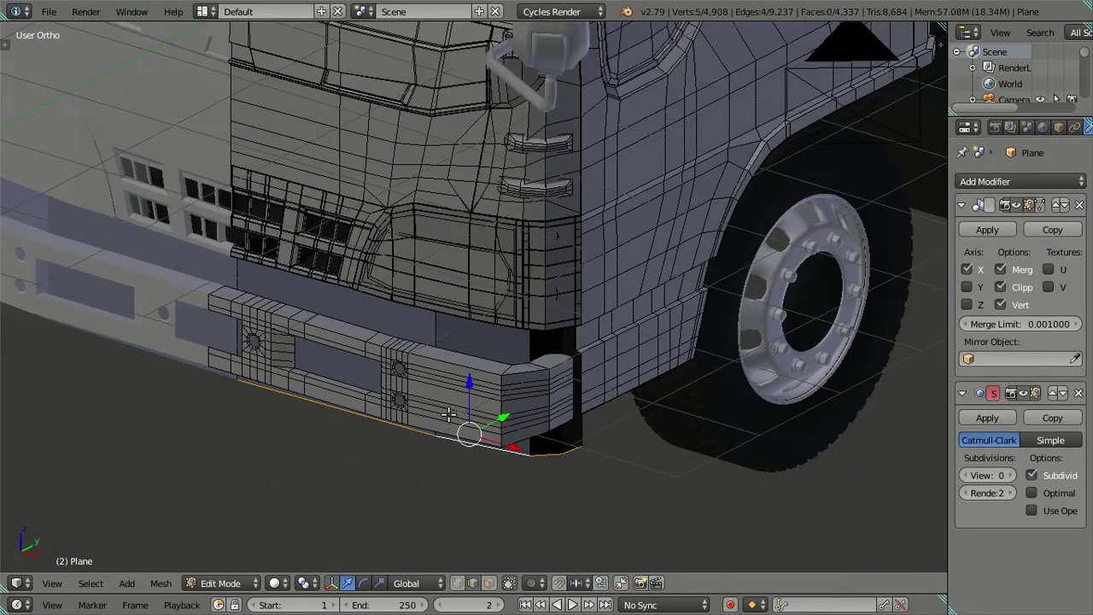
key("KP_3")
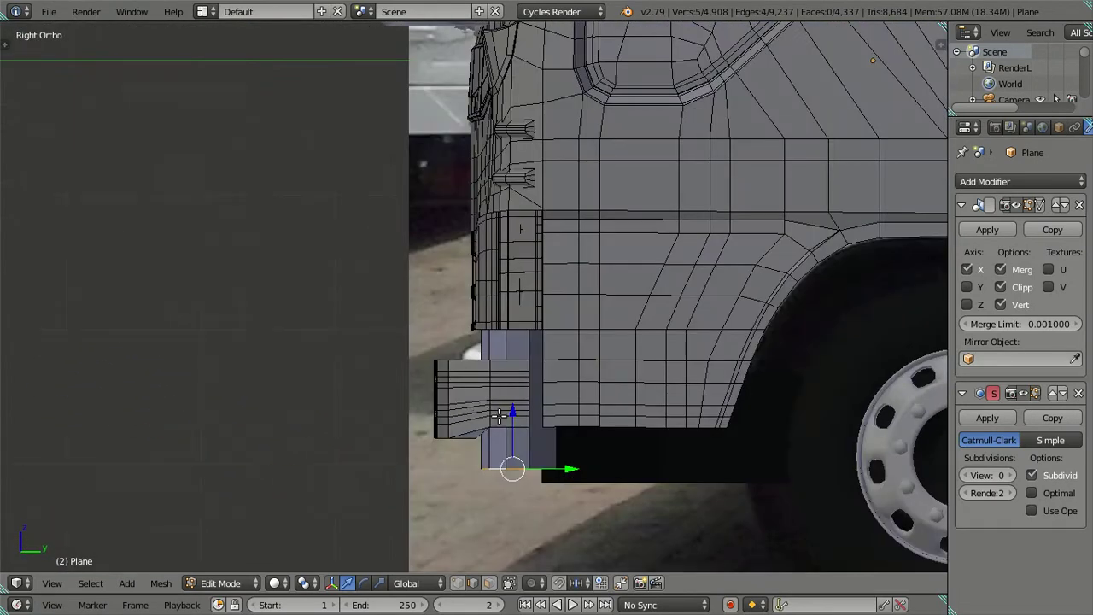
left_click_drag(510, 413, 521, 336)
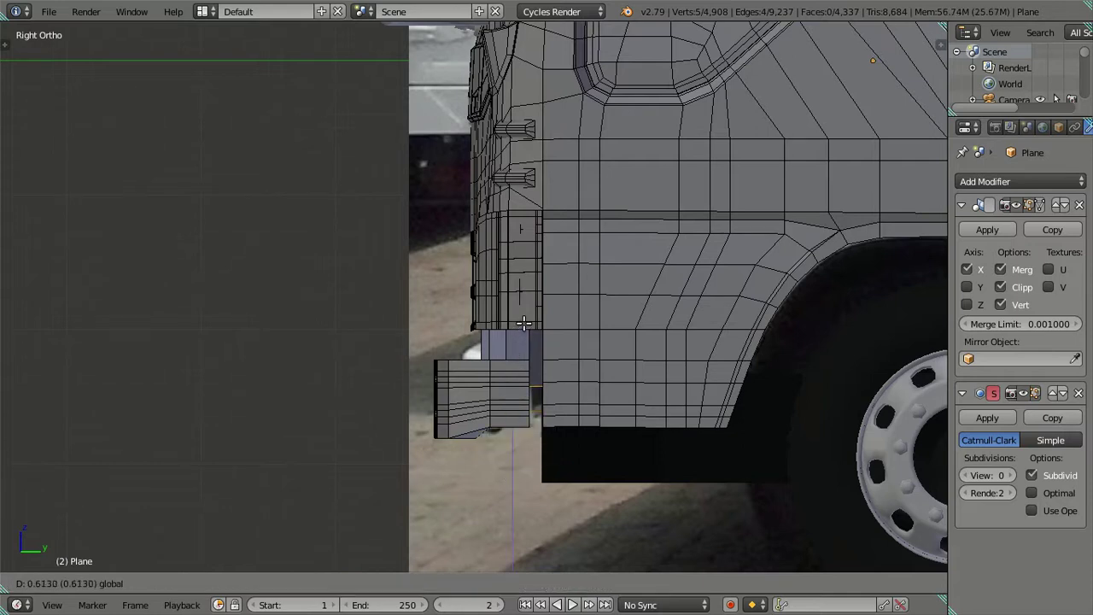
left_click(525, 329)
- Flip the normals of the face strip along the bumper
right_click(500, 386)
middle_click_drag(500, 386, 516, 353)
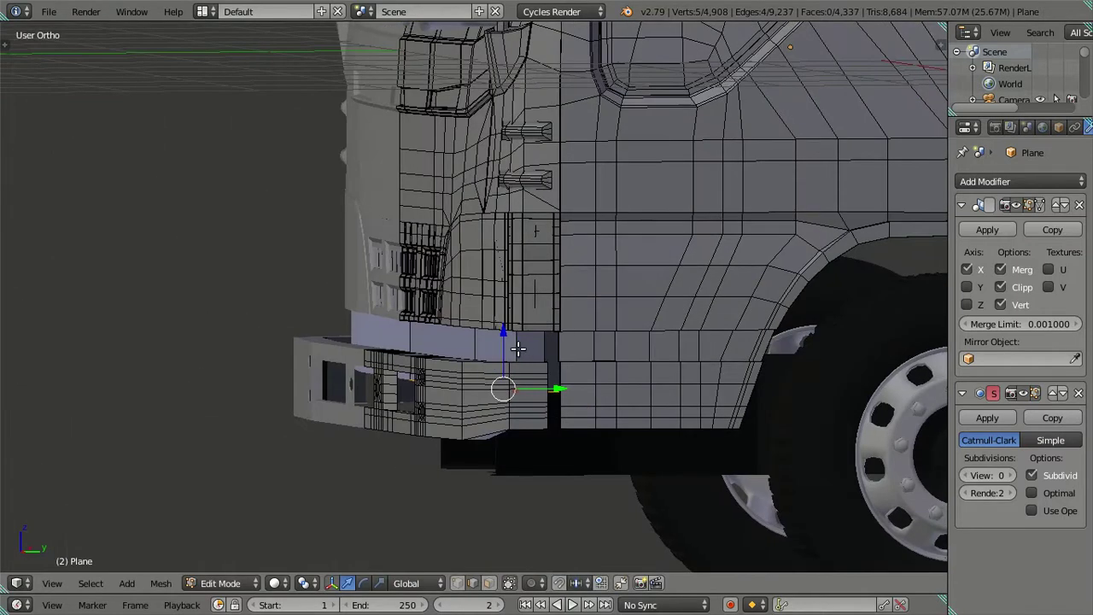
right_click(515, 356, "ctrl+alt")
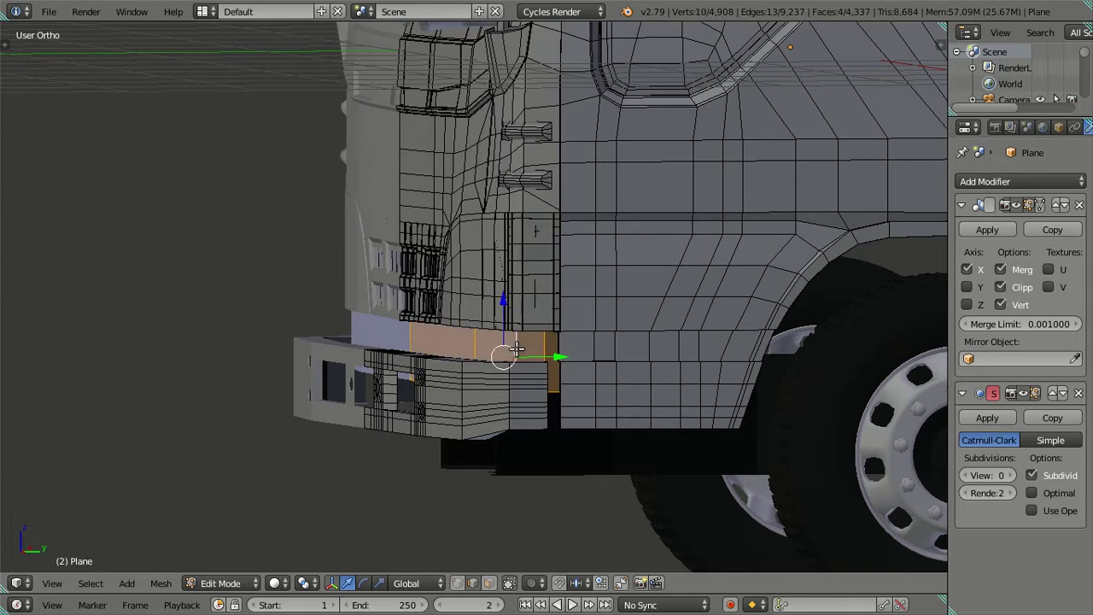
key("ctrl+f")
left_click(493, 175)
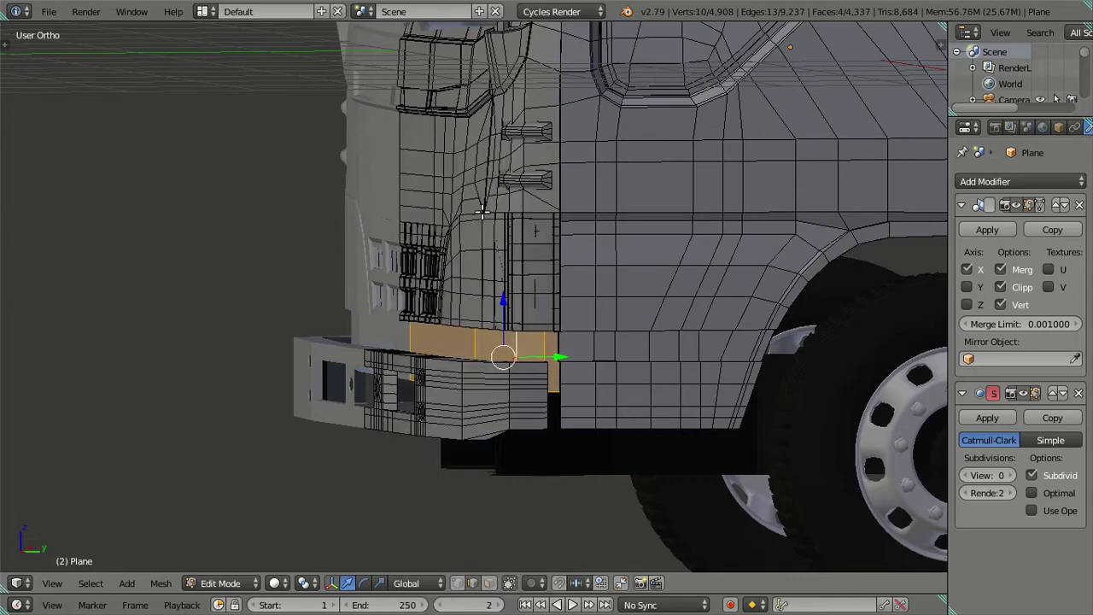
key("a")
scroll(507, 354, "down", 4)
middle_click_drag(507, 354, 519, 357)
scroll(519, 356, "down", 3)
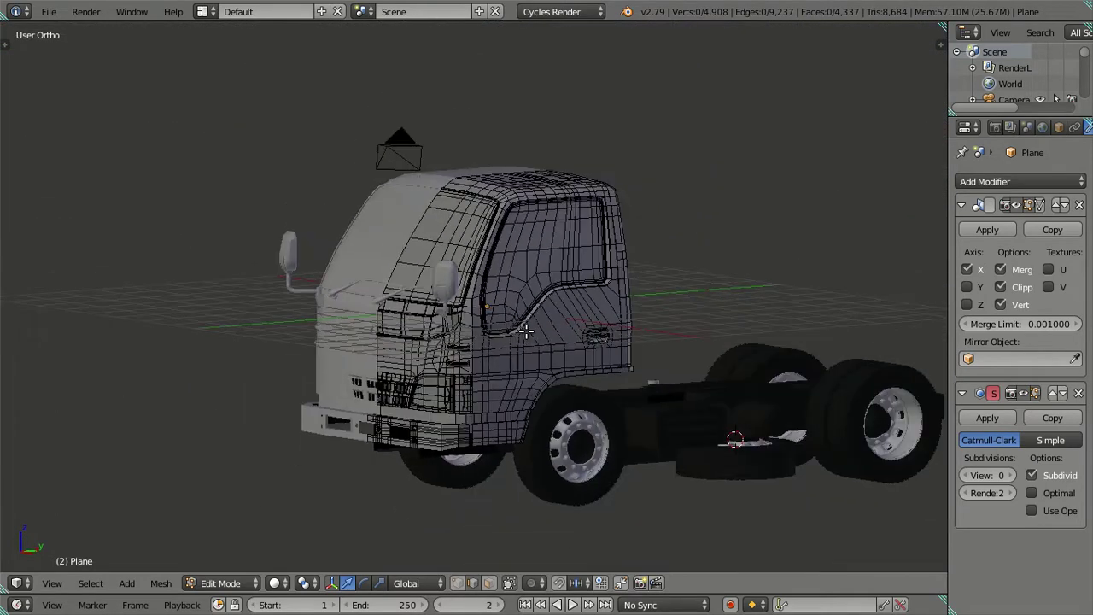
- Return to Object Mode, remove the camera, and select the side mirror
key("Tab")
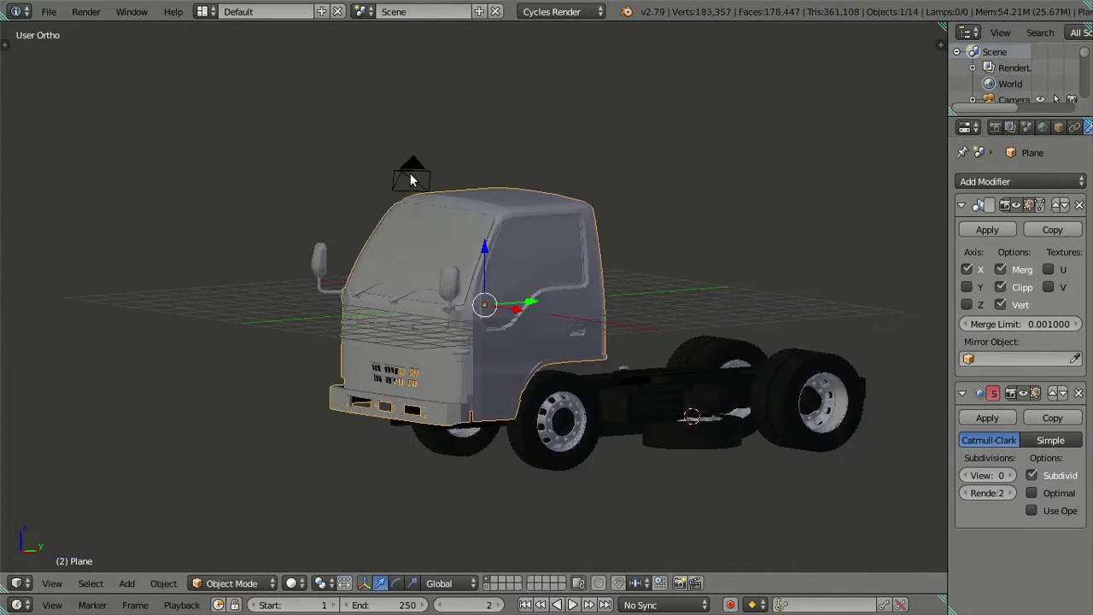
right_click(410, 176)
key("h")
scroll(441, 234, "up", 3)
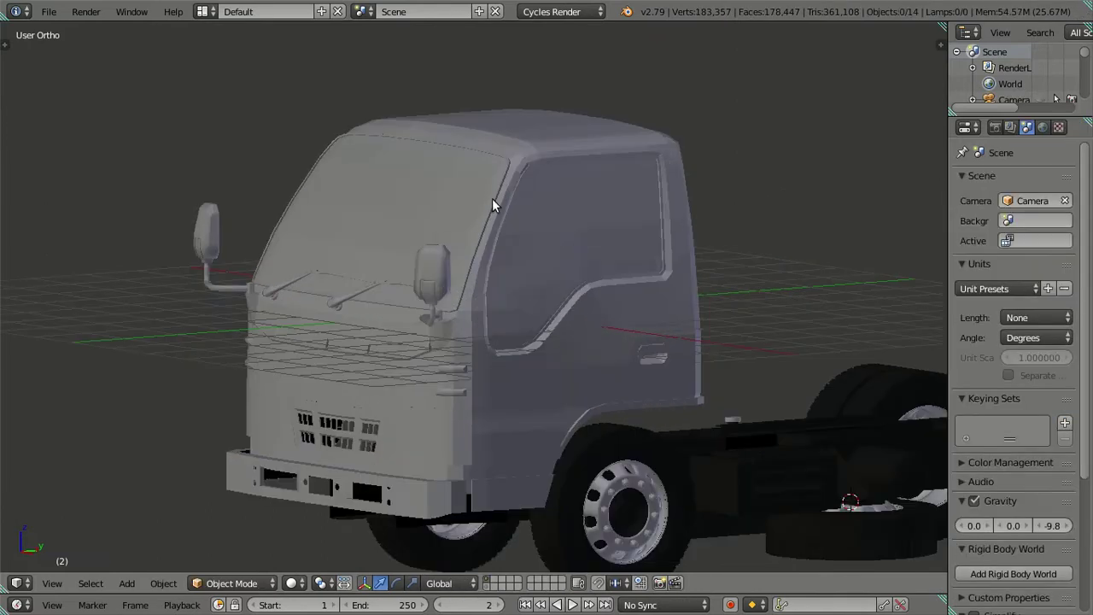
right_click(492, 199)
right_click(222, 222)
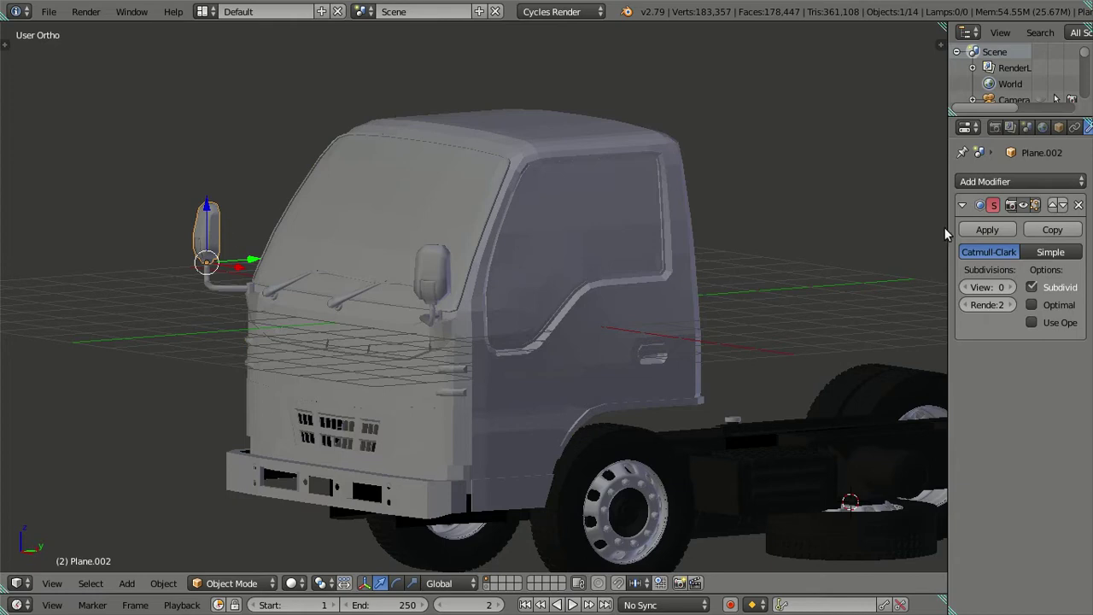
- Assign Material.007 to the side mirror, then undo it, leaving the slot empty
scroll(1065, 128, "down", 3)
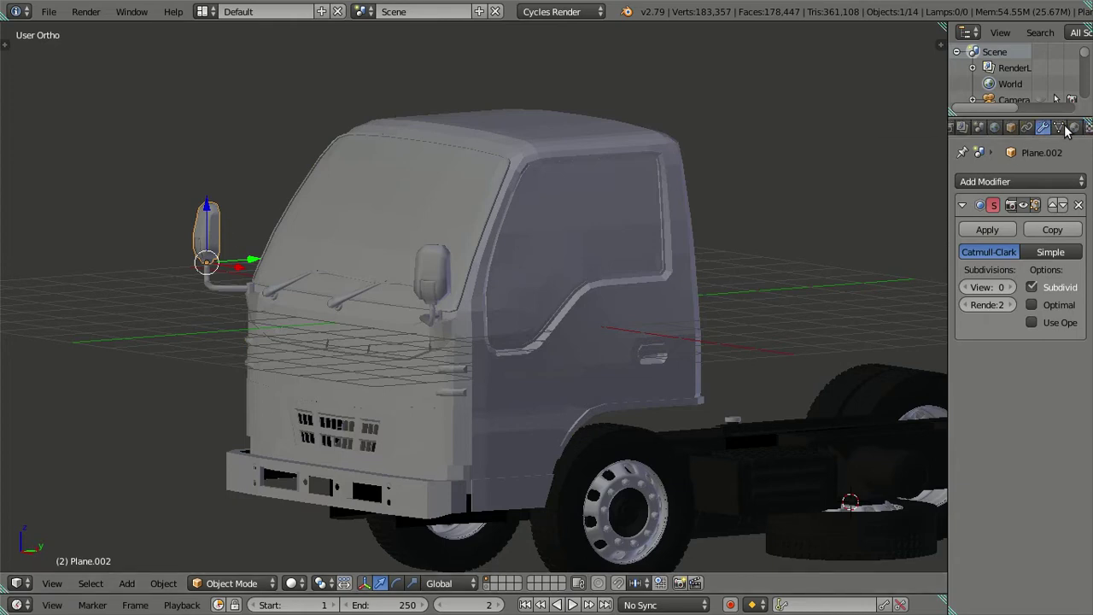
left_click(1074, 127)
left_click(964, 233)
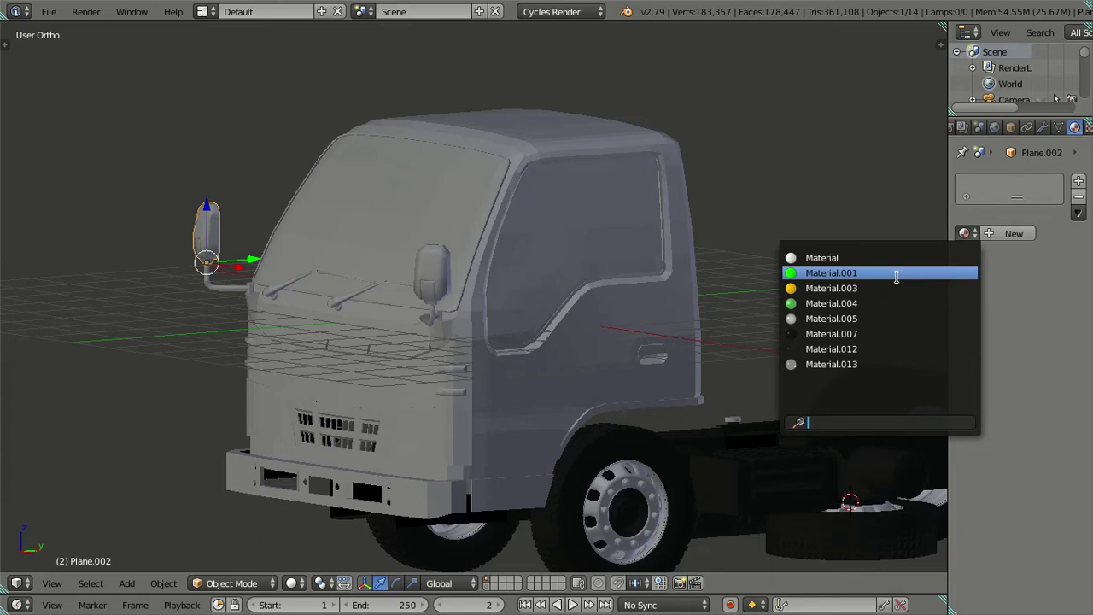
left_click(828, 334)
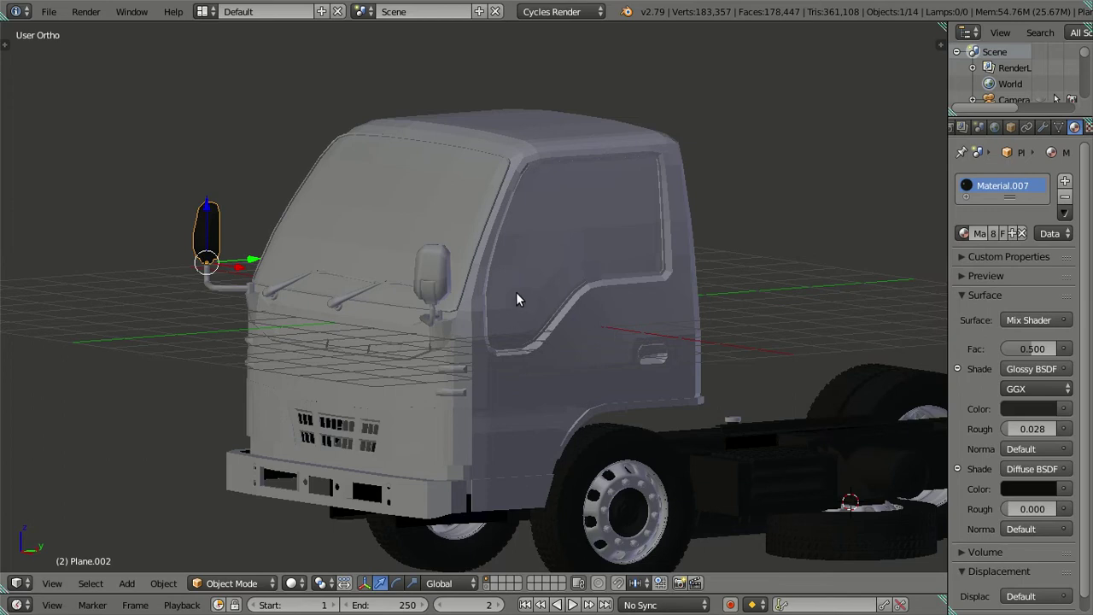
mouse_move(673, 292)
middle_mouse_down()
mouse_move(602, 300)
mouse_move(659, 295)
middle_mouse_up()
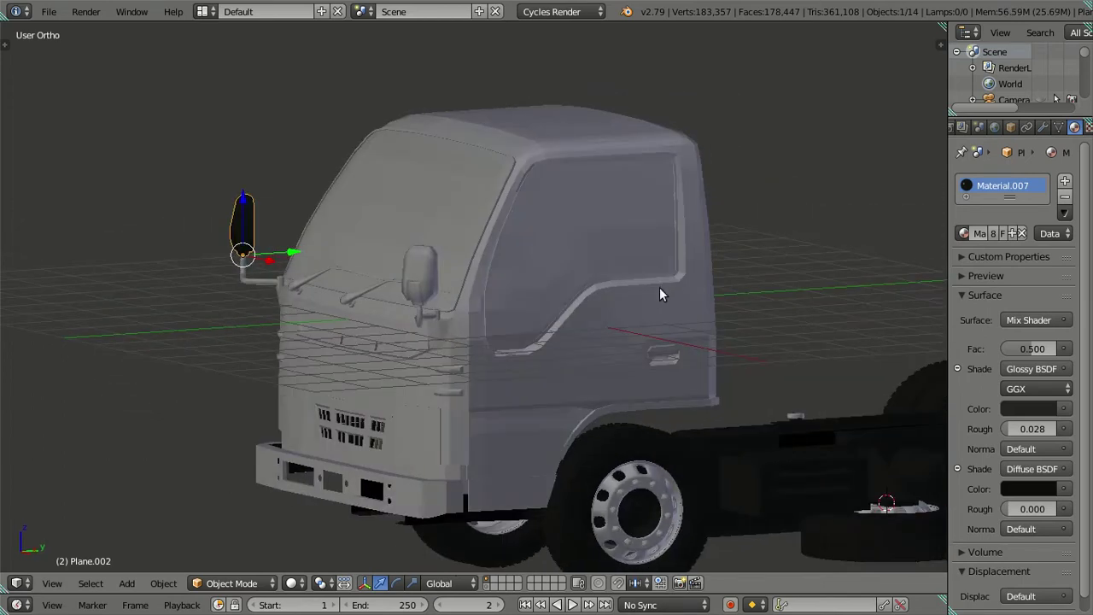
key("ctrl+z")
mouse_move(748, 264)
middle_mouse_down()
mouse_move(561, 291)
mouse_move(457, 357)
mouse_move(610, 334)
mouse_move(547, 332)
middle_mouse_up()
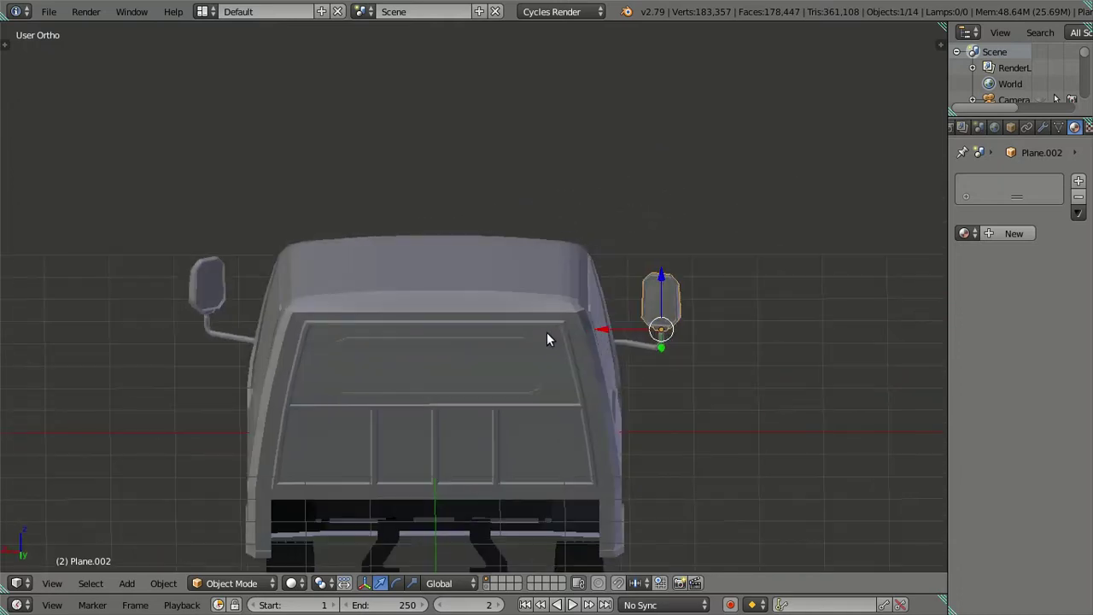
- Zoom in on the right-side mirror and enter face-select Edit Mode with nothing selected
scroll(626, 324, "up", 2)
mouse_move(625, 323)
middle_mouse_down()
mouse_move(641, 337)
mouse_move(606, 337)
middle_mouse_up()
scroll(606, 337, "up", 2)
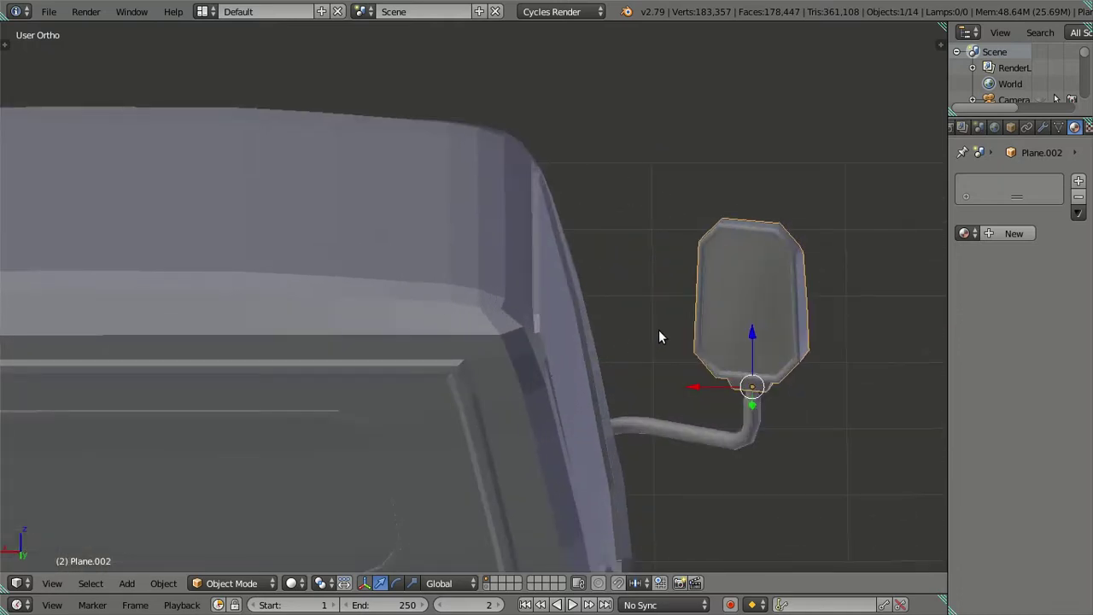
mouse_move(715, 319)
middle_mouse_down("shift")
mouse_move(579, 319)
mouse_move(661, 317)
mouse_move(535, 287)
middle_mouse_up("shift")
scroll(622, 312, "up", 1)
key("Tab")
scroll(535, 287, "up", 4)
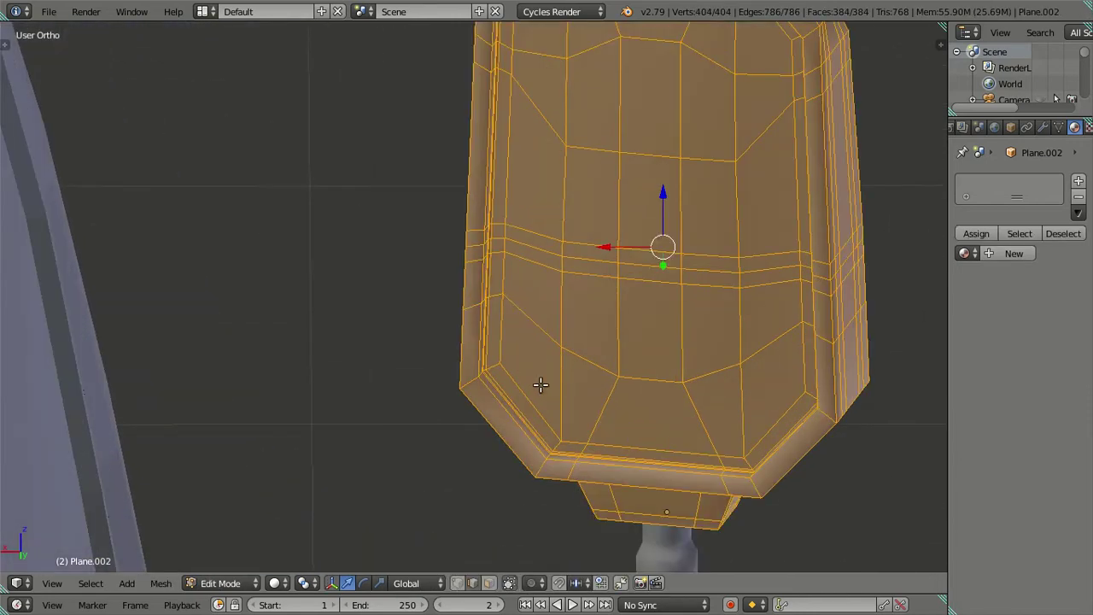
left_click(489, 584)
key("a")
- Try selecting the thin strip and bevel band face loops around the mirror glass
scroll(590, 383, "up", 3)
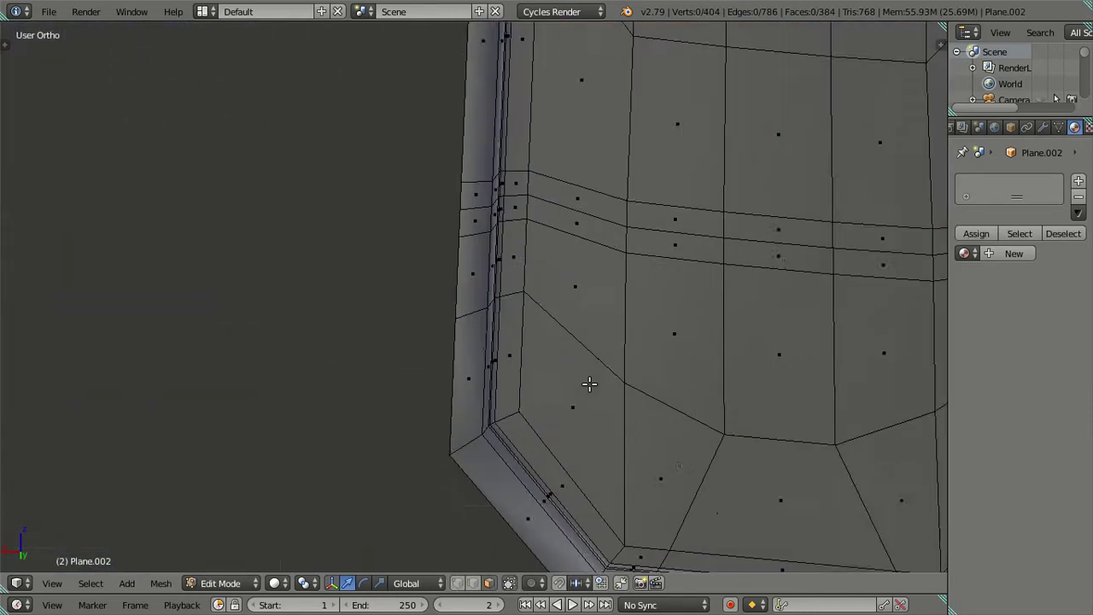
scroll(509, 310, "up", 1)
scroll(495, 374, "up", 2)
scroll(446, 144, "up", 2)
scroll(446, 144, "up", 1, "shift")
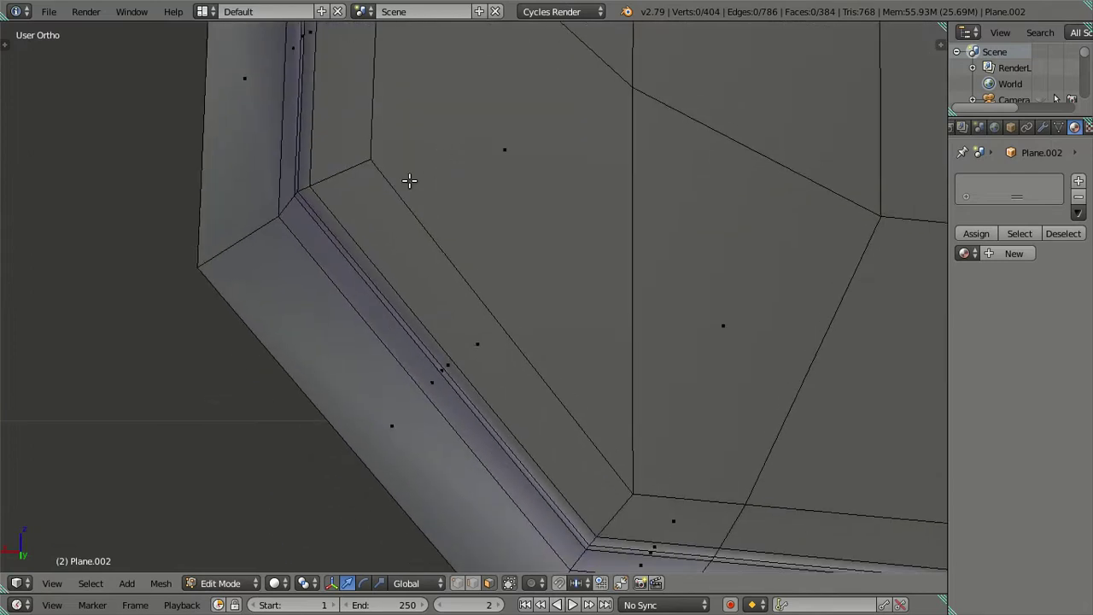
left_click(318, 185, "alt")
left_click(346, 176, "alt")
left_click(353, 173, "alt")
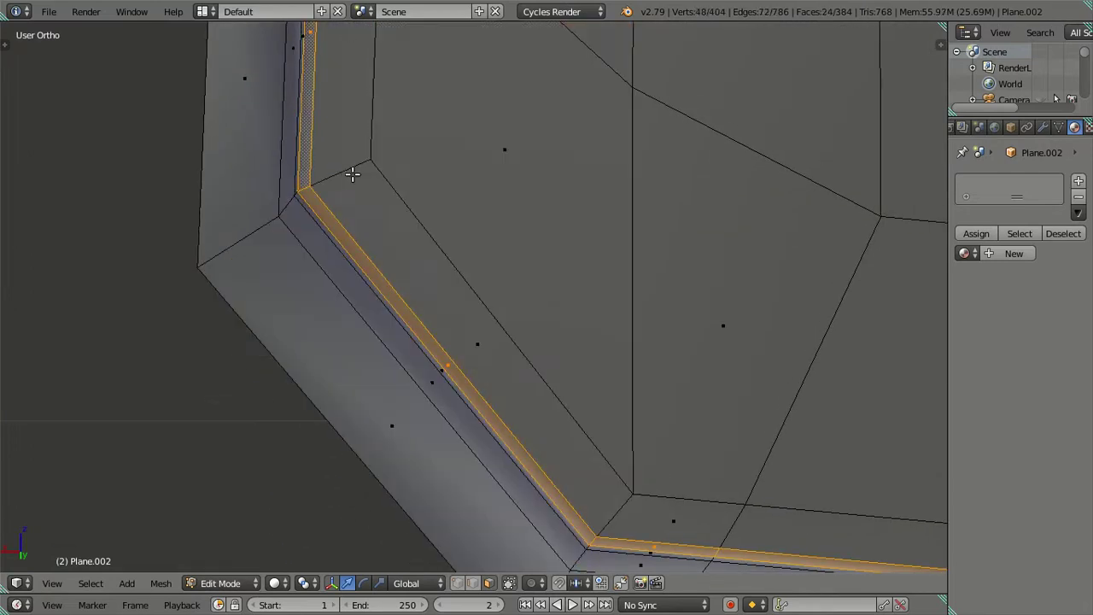
left_click(365, 170, "alt")
- Add the mirror's top faces to the selection
scroll(511, 184, "down", 3)
scroll(482, 286, "down", 2)
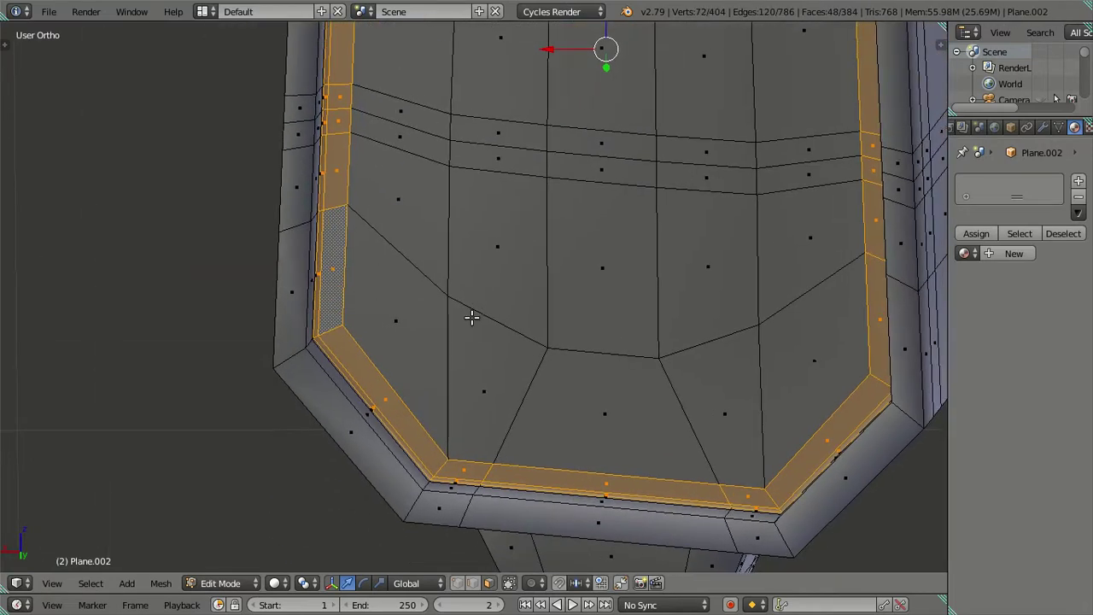
scroll(471, 318, "down", 2)
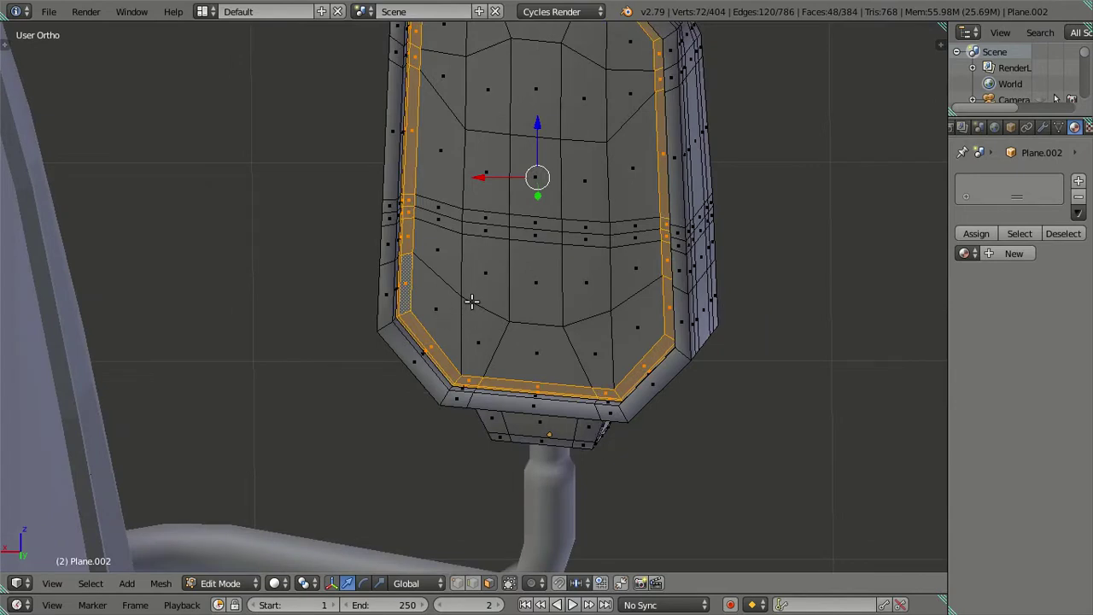
scroll(471, 300, "up", 3, "shift")
scroll(472, 301, "up", 1, "shift")
left_click(447, 111, "shift")
left_click(605, 133, "ctrl")
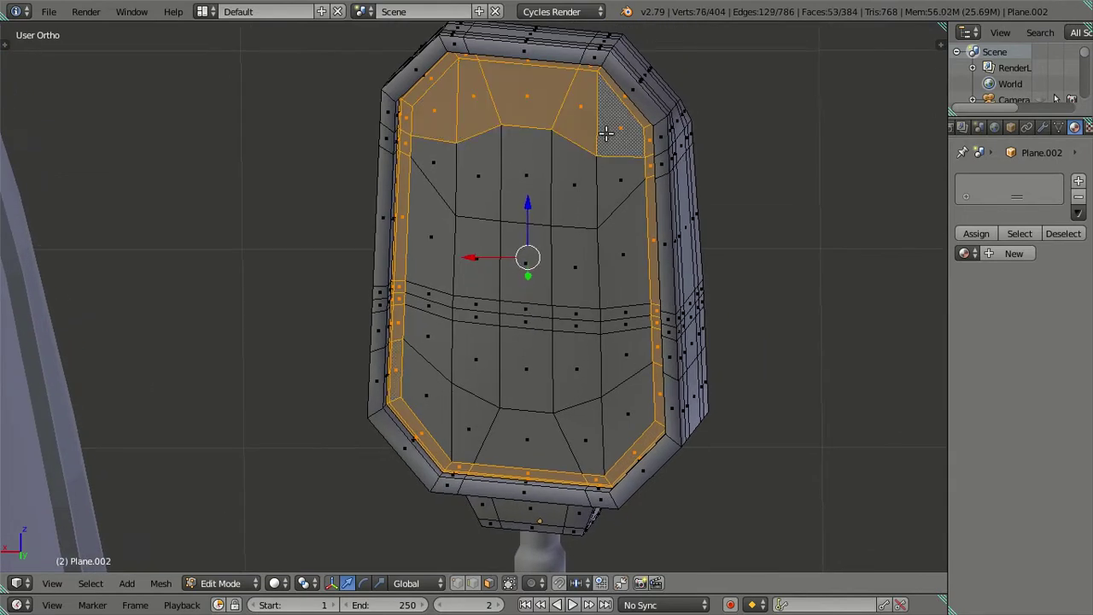
- Add the lower-right face, right column, bottom row and left column faces
left_click(620, 414, "shift")
left_click(606, 408, "shift")
left_click(618, 409, "shift")
left_click(587, 403, "shift")
left_click(614, 408, "ctrl")
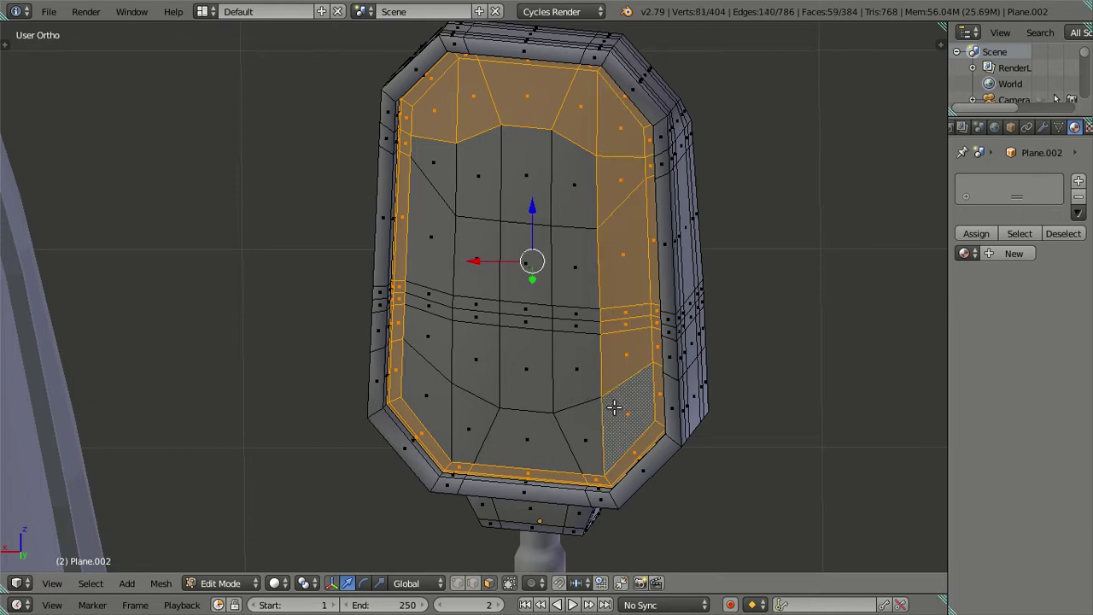
left_click(437, 406, "ctrl")
left_click(436, 178, "ctrl")
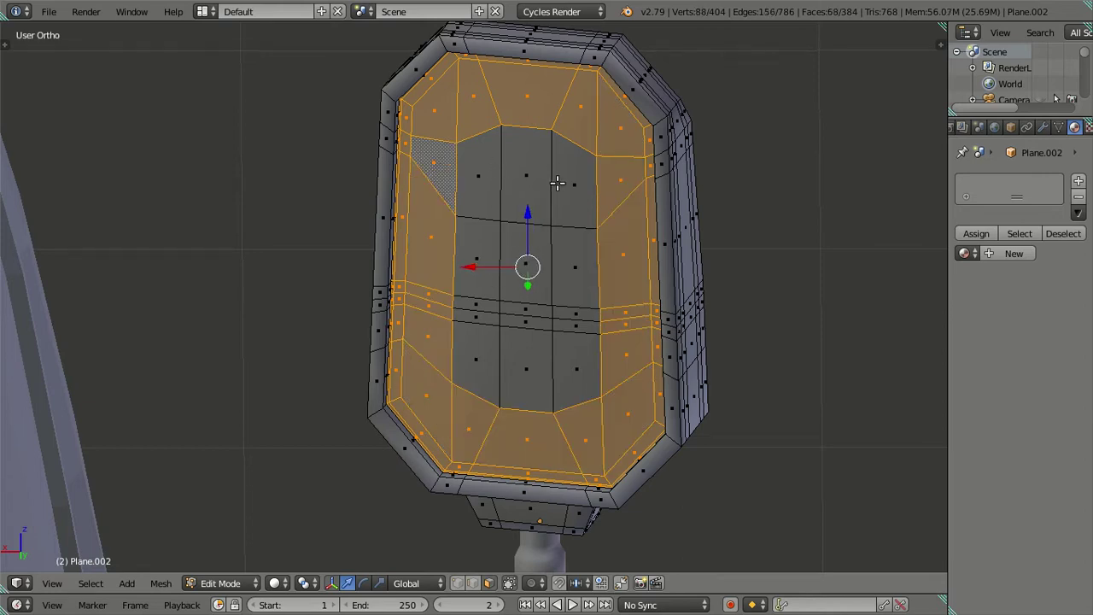
- Add the inner faces around the glass, circle-selecting the remaining ones
left_click(557, 183, "ctrl")
left_click(569, 348, "ctrl")
key("c")
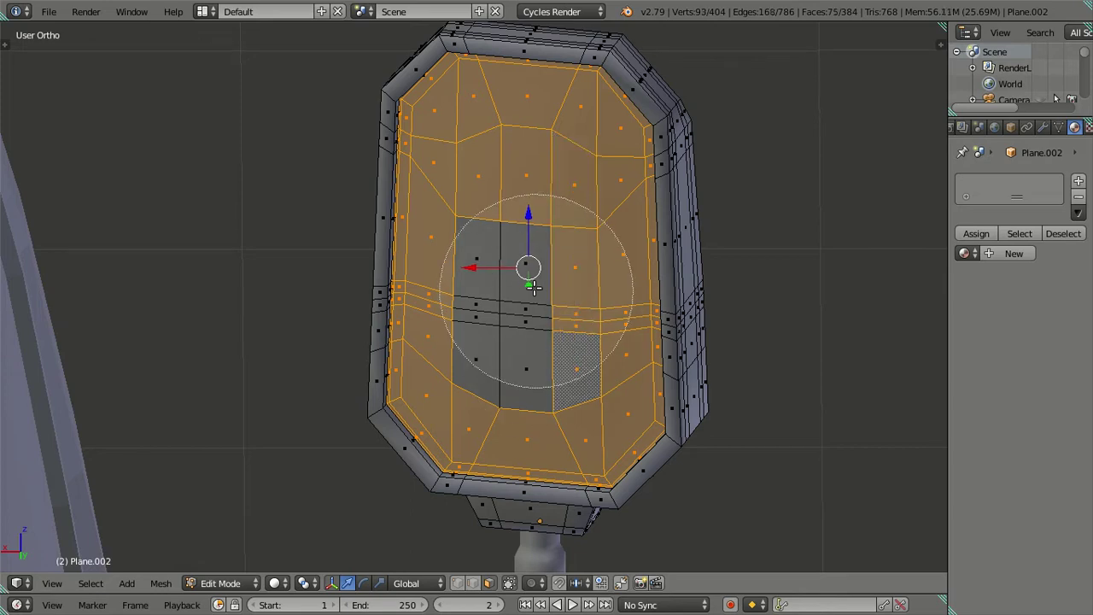
left_click(531, 286)
right_click(527, 287)
- Select the mirror's connected casing and apply Material.007 to it
key("a")
scroll(530, 278, "down", 4)
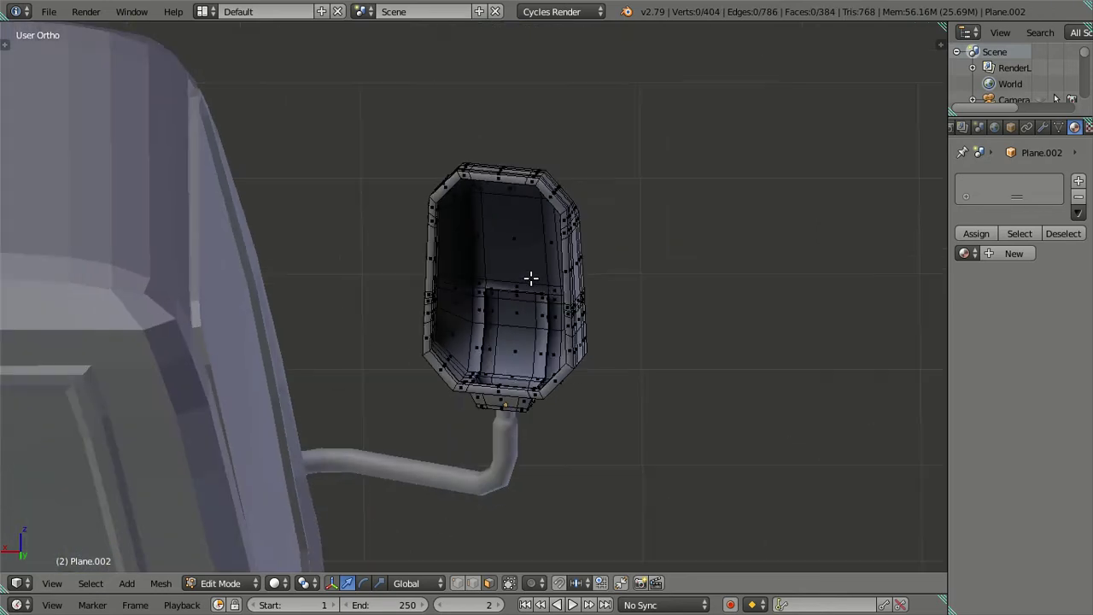
middle_click_drag(531, 277, 546, 278)
right_click(493, 222)
key("ctrl+l")
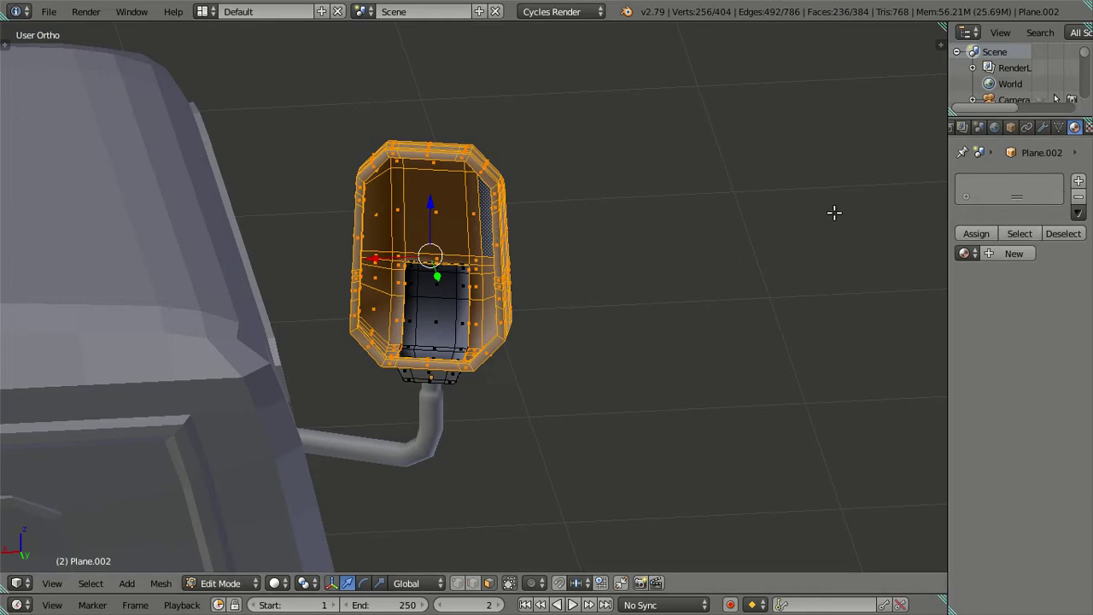
left_click(968, 253)
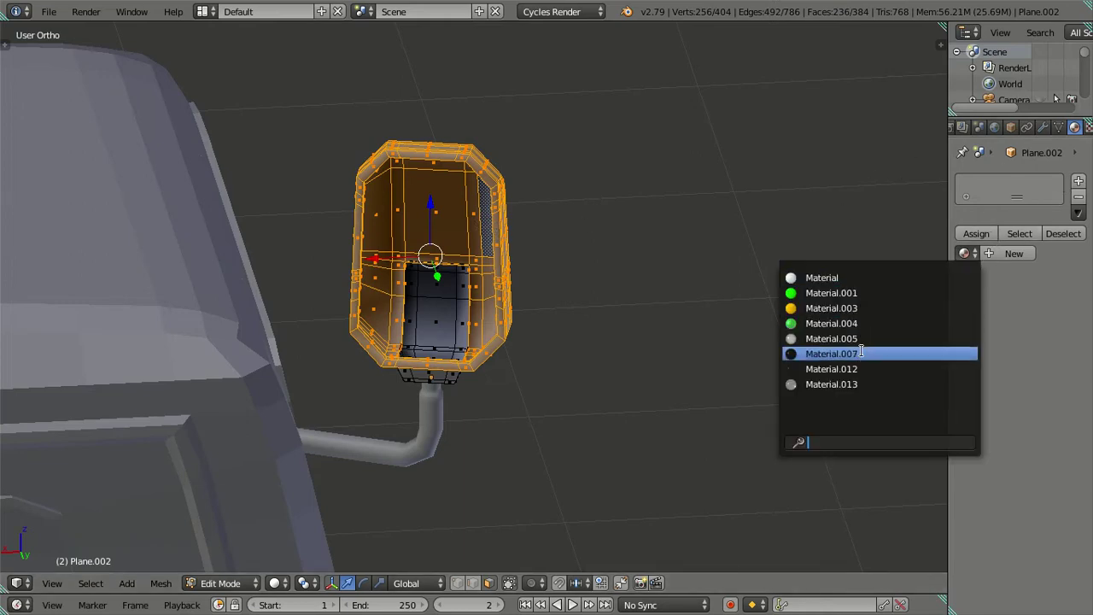
left_click(854, 353)
- Add a second slot with Material.005 and assign it to the inner glass faces
key("a")
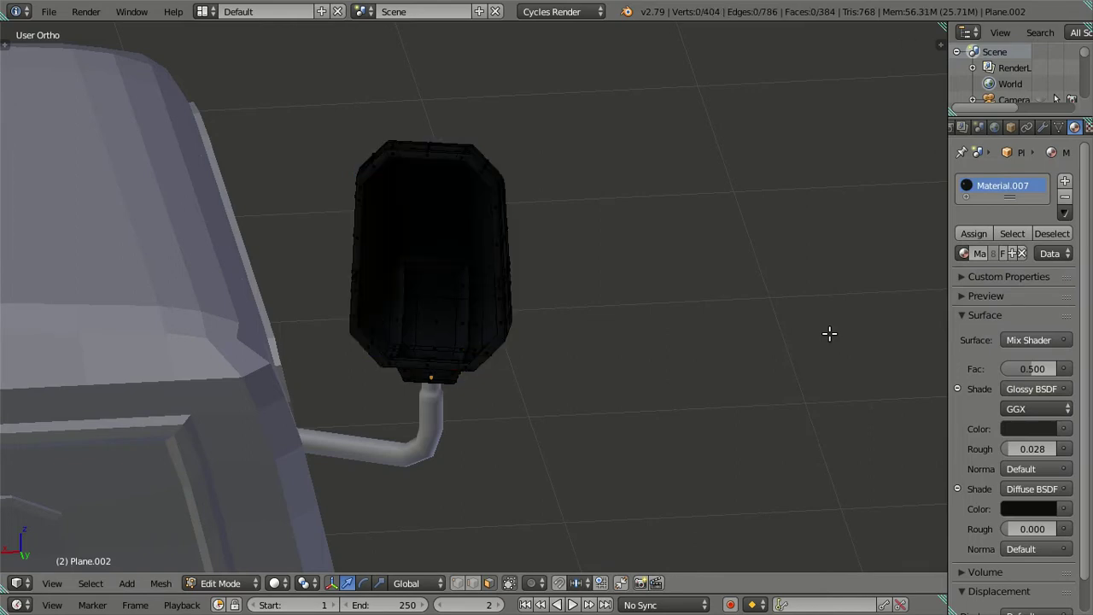
left_click(1011, 233)
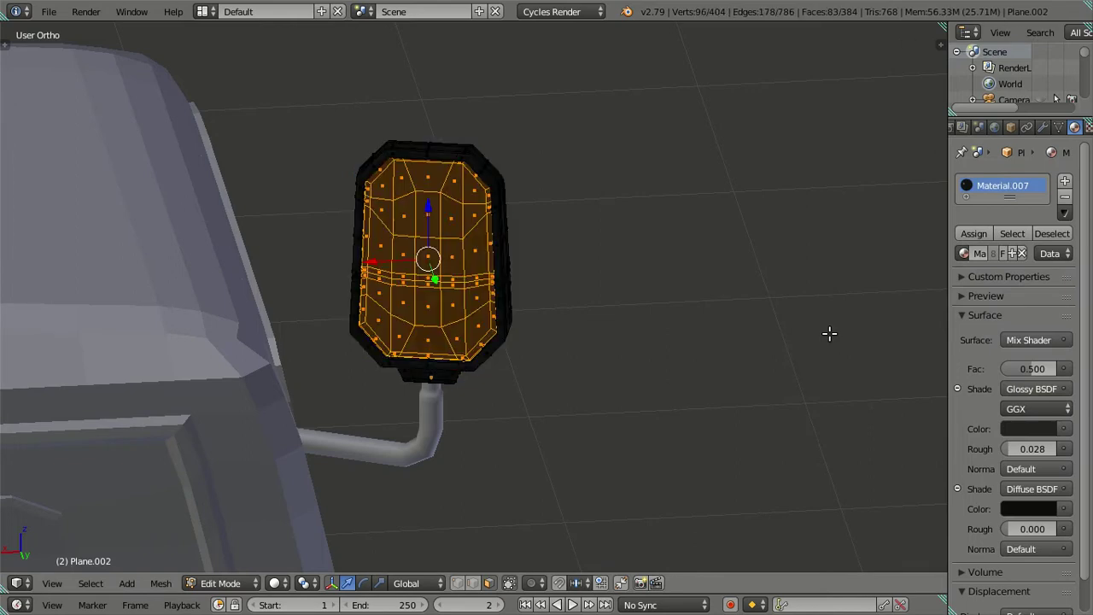
left_click(1065, 181)
left_click(964, 291)
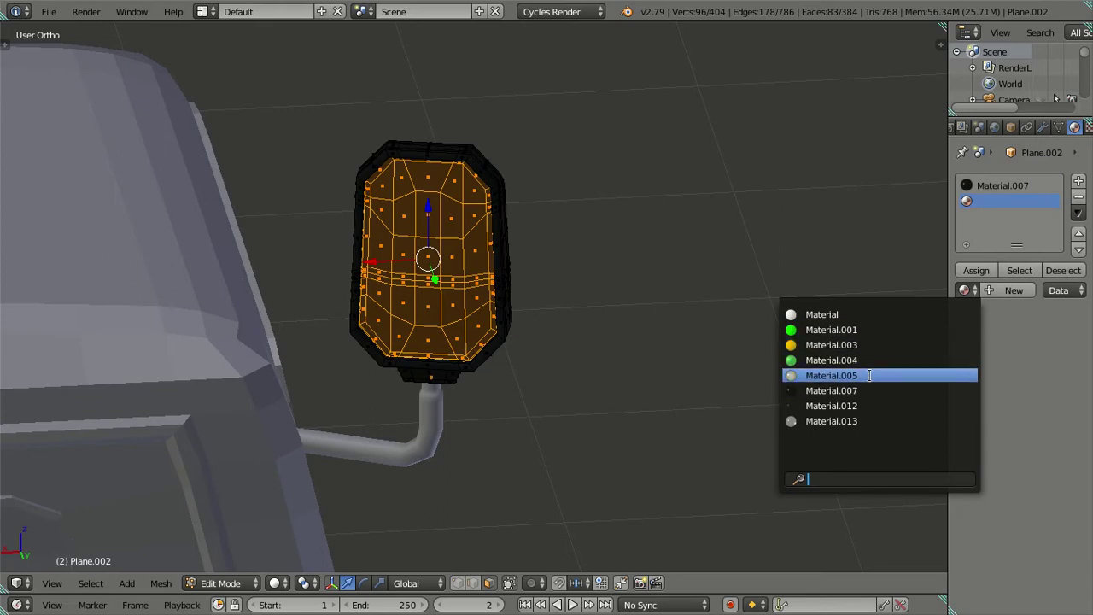
left_click(869, 376)
left_click(963, 332)
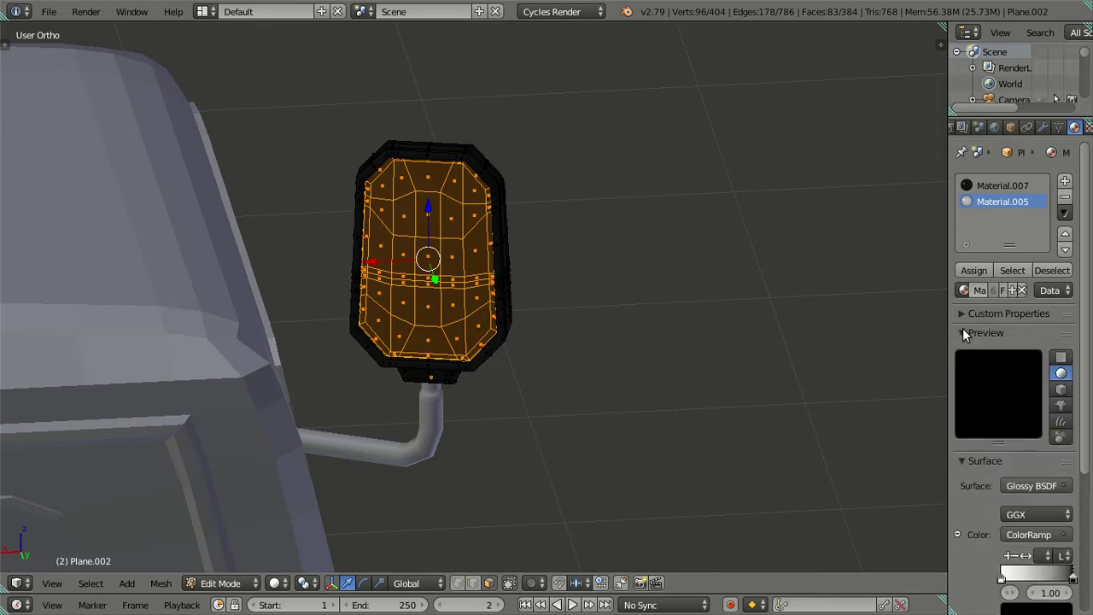
left_click(966, 270)
- Deselect, zoom out, return to Object Mode and select the mirror's support arm
key("a")
mouse_move(527, 283)
middle_mouse_down()
mouse_move(525, 325)
mouse_move(522, 292)
middle_mouse_up()
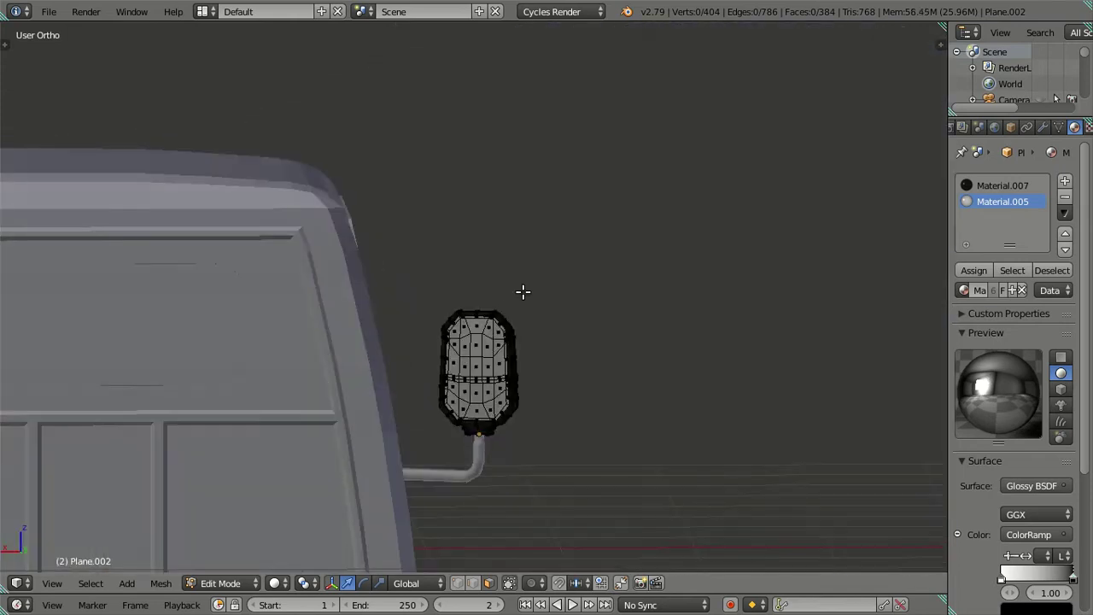
middle_click_drag(505, 395, 537, 305, "shift")
key("Tab")
right_click(520, 312)
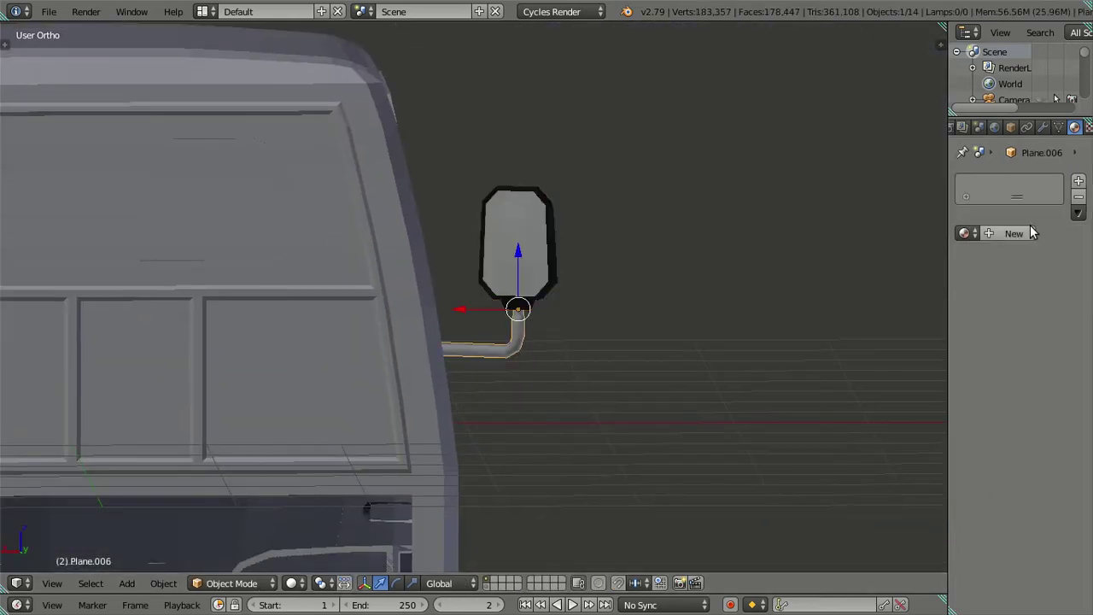
- Apply Material.007 to the mirror's support arm
left_click(964, 234)
left_click(862, 332)
mouse_move(866, 324)
middle_mouse_down()
mouse_move(718, 243)
mouse_move(299, 223)
mouse_move(627, 246)
mouse_move(554, 229)
mouse_move(417, 264)
mouse_move(158, 274)
mouse_move(695, 337)
mouse_move(622, 339)
mouse_move(534, 370)
middle_mouse_up()
scroll(535, 371, "up", 3)
scroll(593, 263, "up", 3)
- Give the other side mirror's pipe arm Material.007
right_click(629, 229)
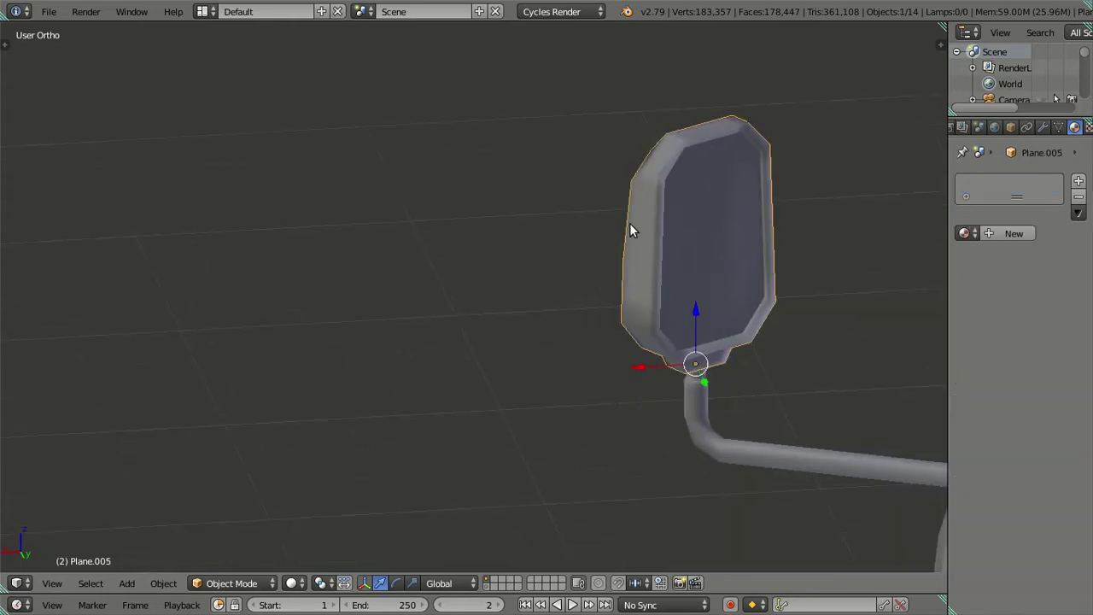
middle_click_drag(629, 229, 637, 254)
right_click(708, 475)
left_click(969, 233)
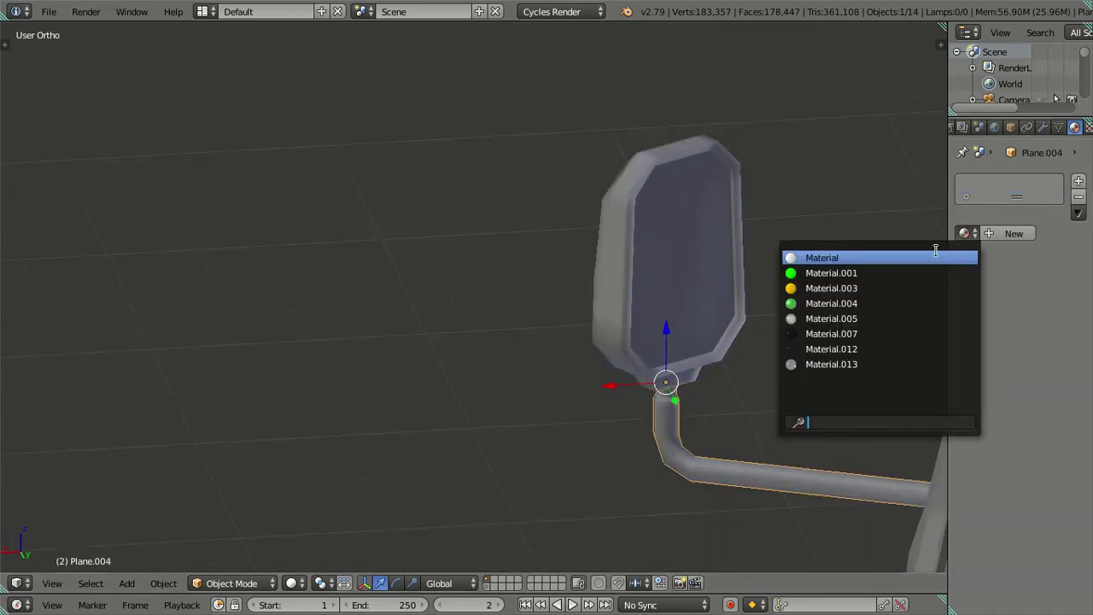
left_click(866, 333)
- Enter Edit Mode on the other mirror head with all faces deselected
right_click(723, 292)
key("Tab")
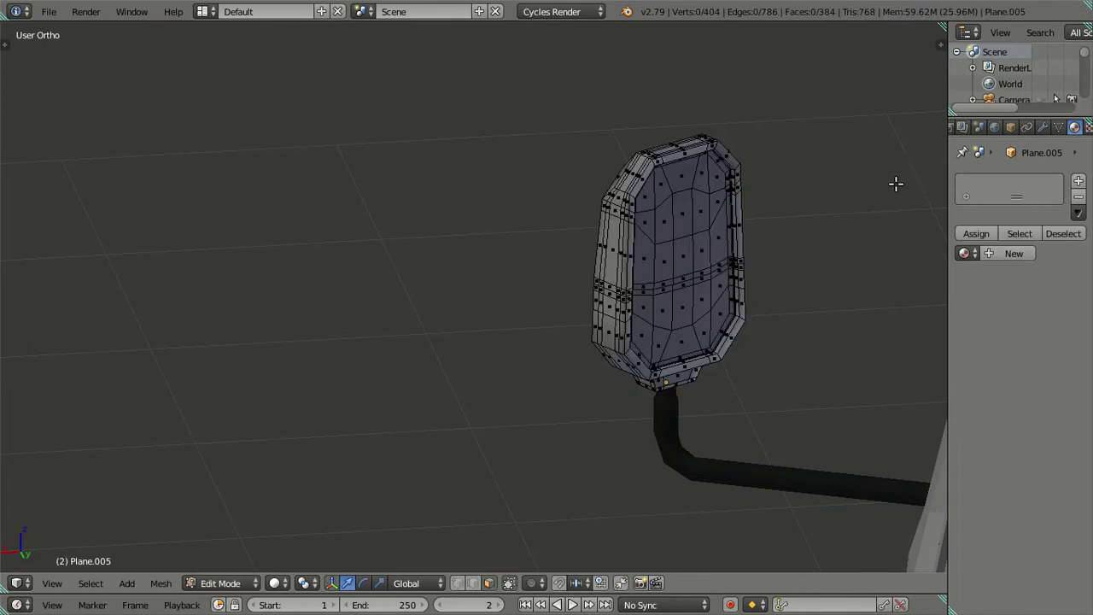
scroll(844, 206, "up", 3)
middle_click_drag(843, 205, 532, 268, "shift")
key("a")
scroll(771, 321, "up", 3)
scroll(763, 320, "down", 4)
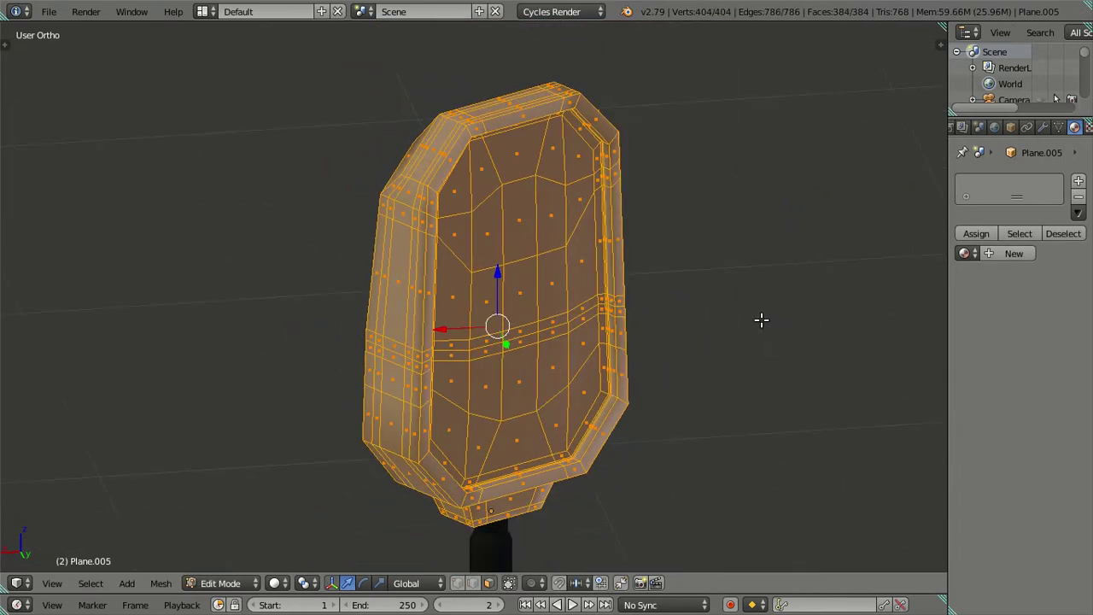
key("a")
scroll(718, 336, "up", 5)
scroll(718, 335, "down", 3)
scroll(697, 351, "down", 3)
- Select the chamfer band of faces around the mirror glass
mouse_move(697, 351)
middle_mouse_down()
mouse_move(672, 316)
mouse_move(696, 337)
mouse_move(636, 407)
middle_mouse_up()
scroll(615, 395, "up", 3)
scroll(466, 368, "up", 2)
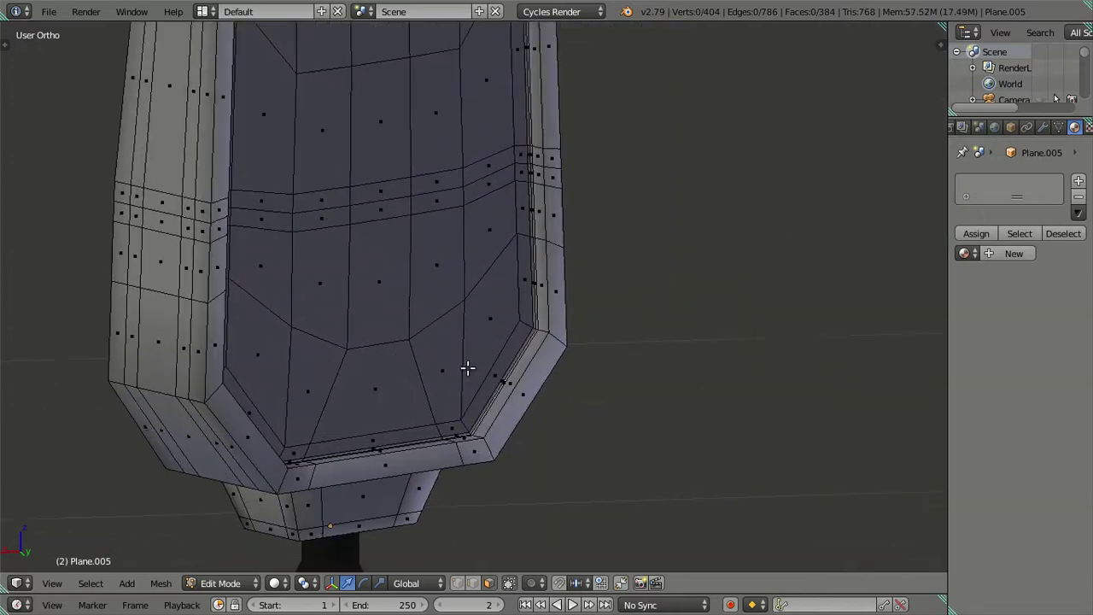
scroll(476, 344, "up", 1)
scroll(476, 344, "up", 1)
scroll(535, 334, "up", 2)
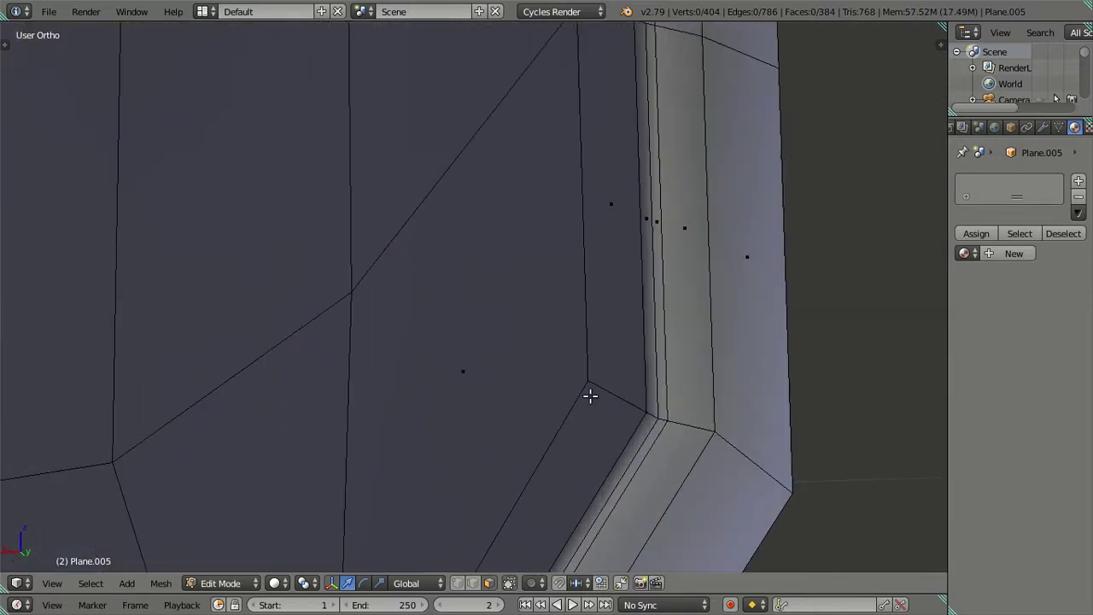
right_click(632, 403, "alt")
key("a")
right_click(651, 415, "alt")
scroll(618, 392, "down", 3)
scroll(501, 350, "down", 4)
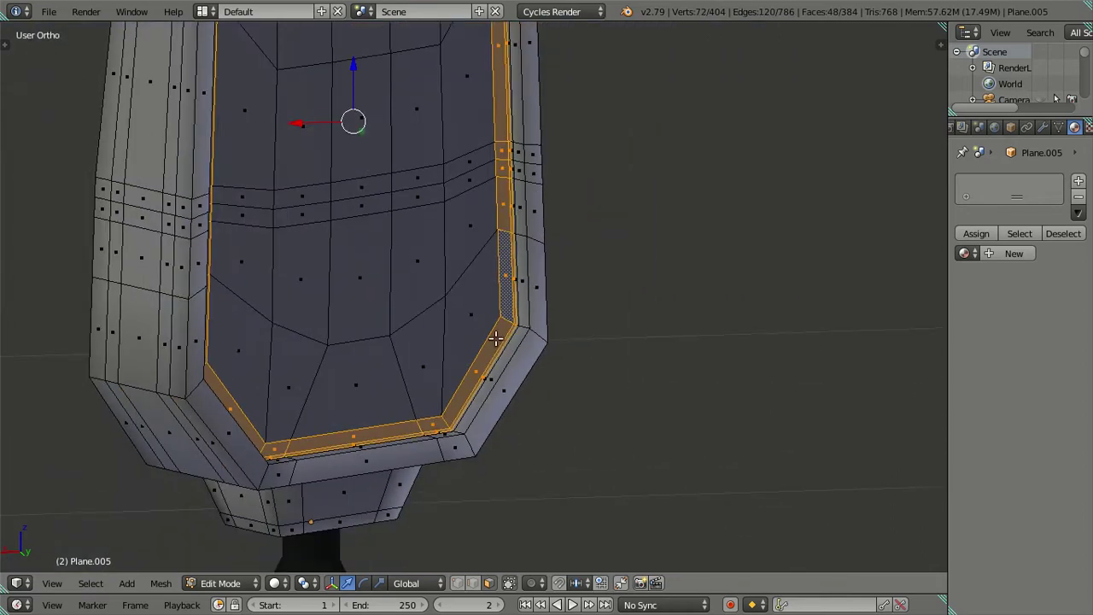
- Add the lower, left, top and right inner faces, circle-selecting the central ones
right_click(258, 348, "alt+shift")
middle_click_drag(316, 242, 415, 415, "shift")
scroll(415, 415, "down", 2)
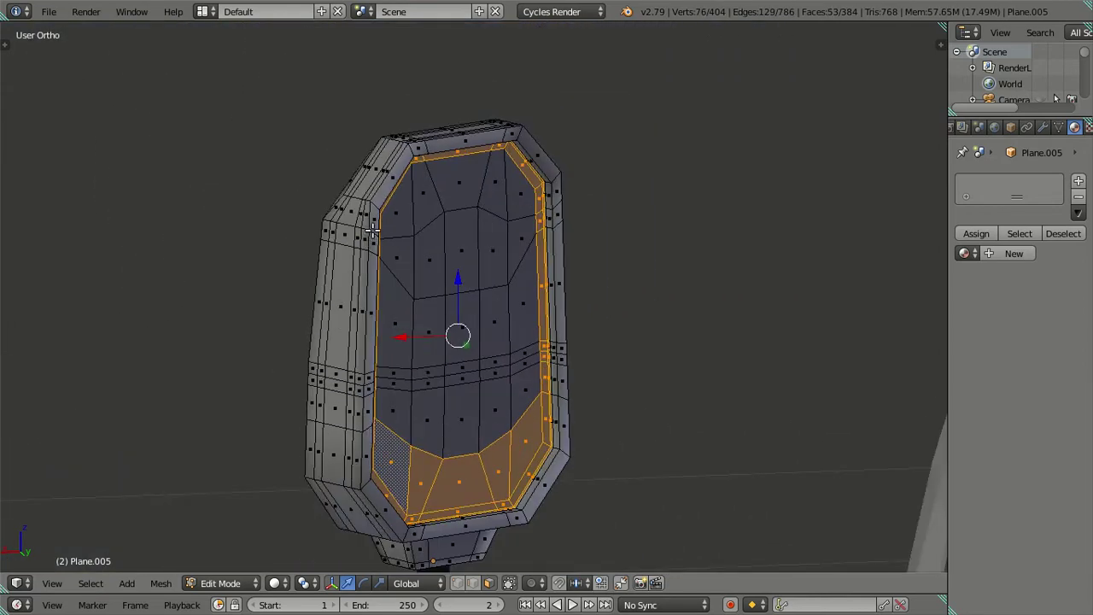
right_click(402, 212, "alt+shift")
right_click(509, 204, "alt+shift")
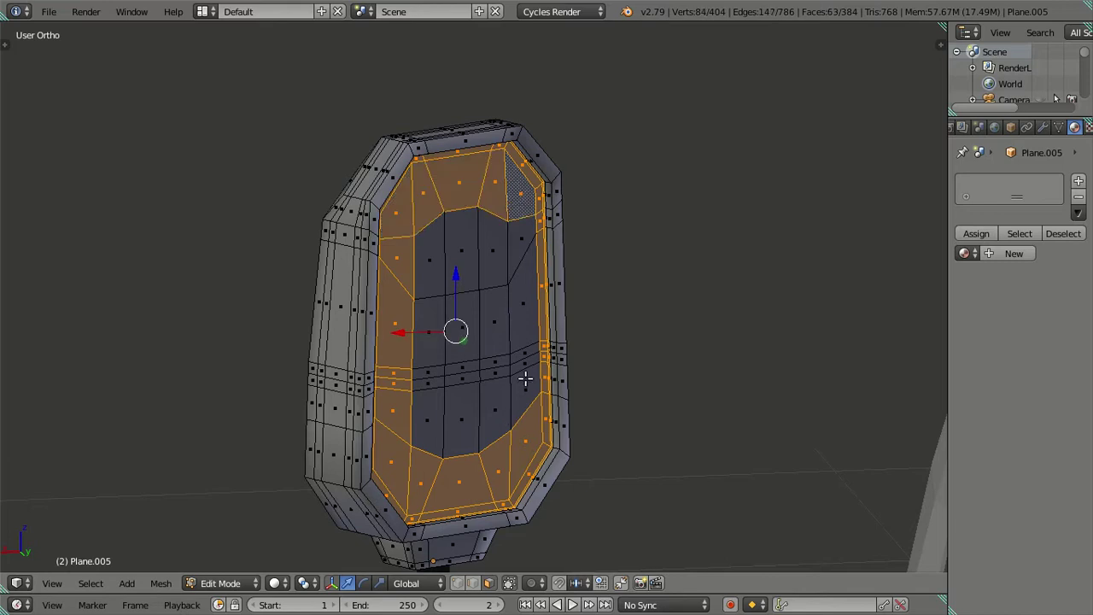
right_click(525, 379, "alt+shift")
right_click(426, 408, "alt+shift")
key("c")
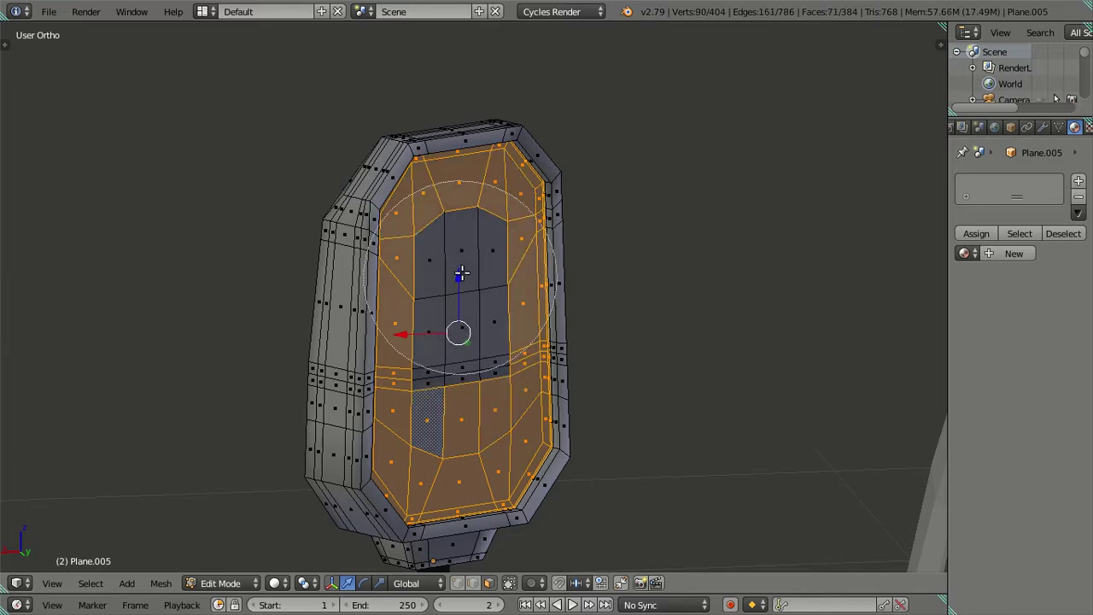
left_click_drag(461, 248, 453, 316)
right_click(455, 327)
- Hide the selected inner faces and select the linked mirror housing
key("h")
right_click(518, 223)
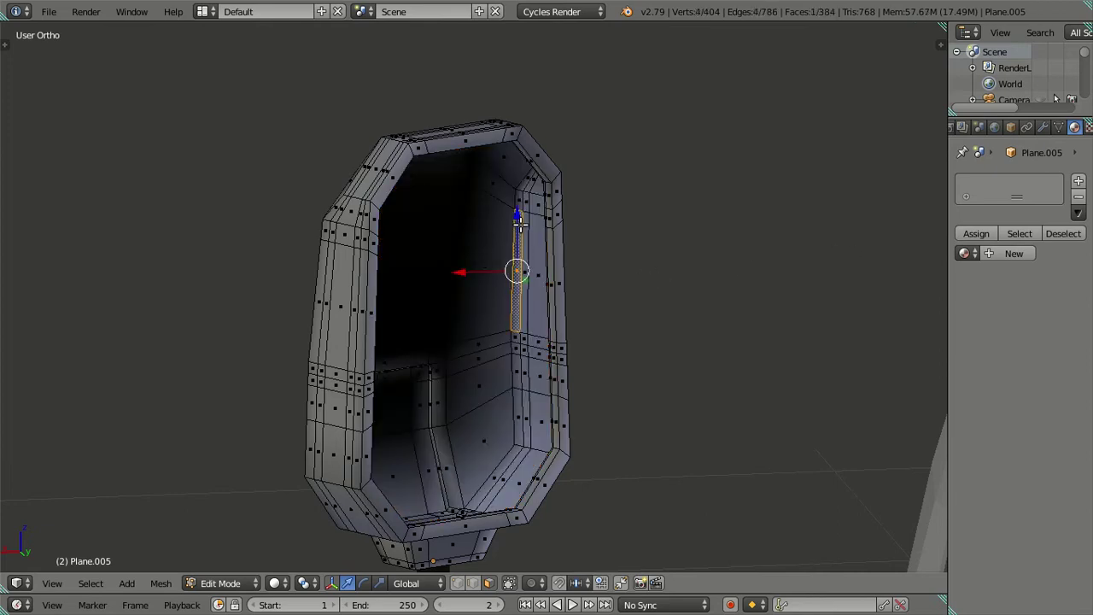
key("ctrl+l")
- Apply Material.007 to the housing and add a second slot with Material.005
left_click(964, 253)
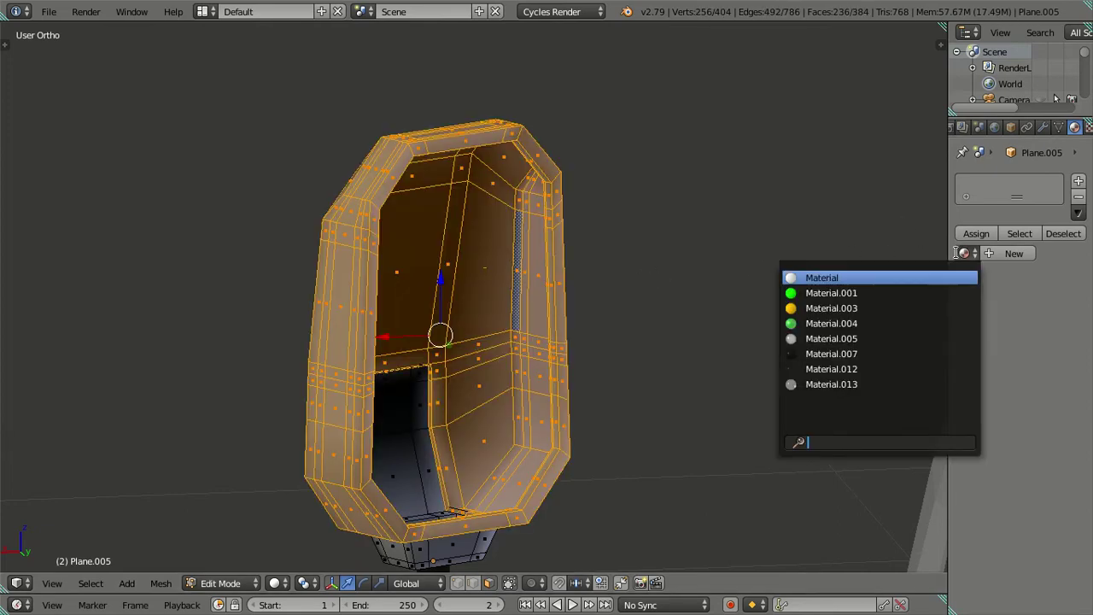
left_click(880, 353)
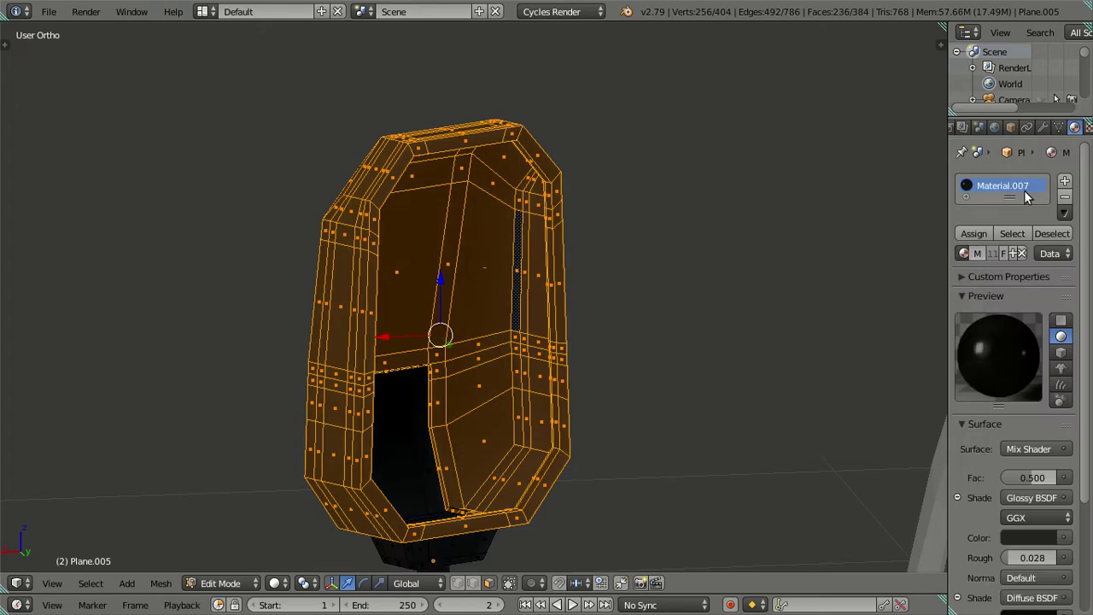
left_click(1078, 181)
left_click(964, 290)
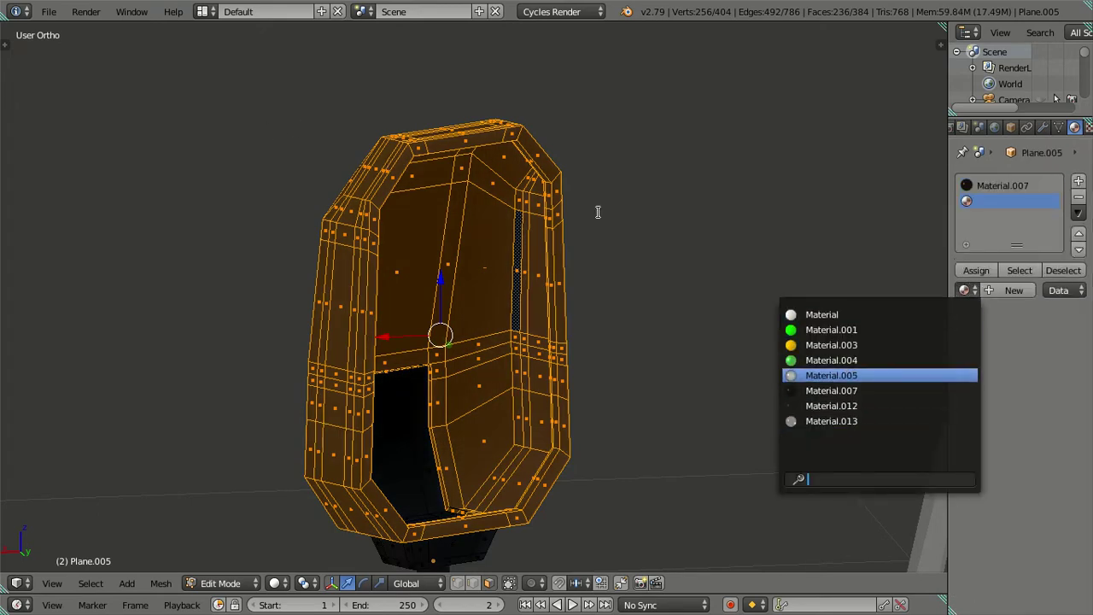
left_click(818, 375)
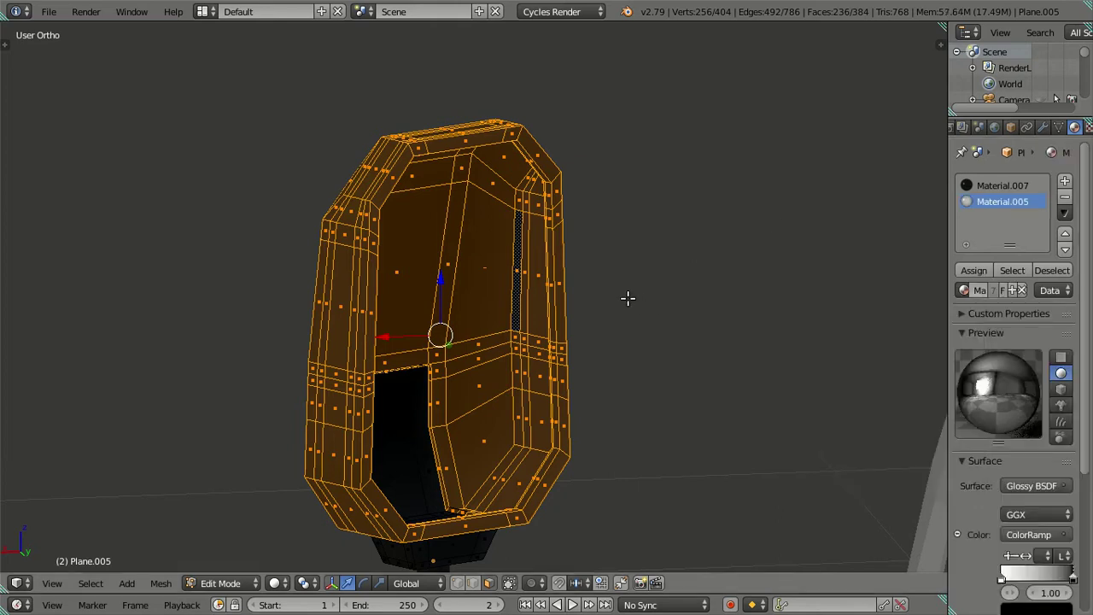
- Assign Material.005 to the inner front panel faces, then return to Object Mode
key("a")
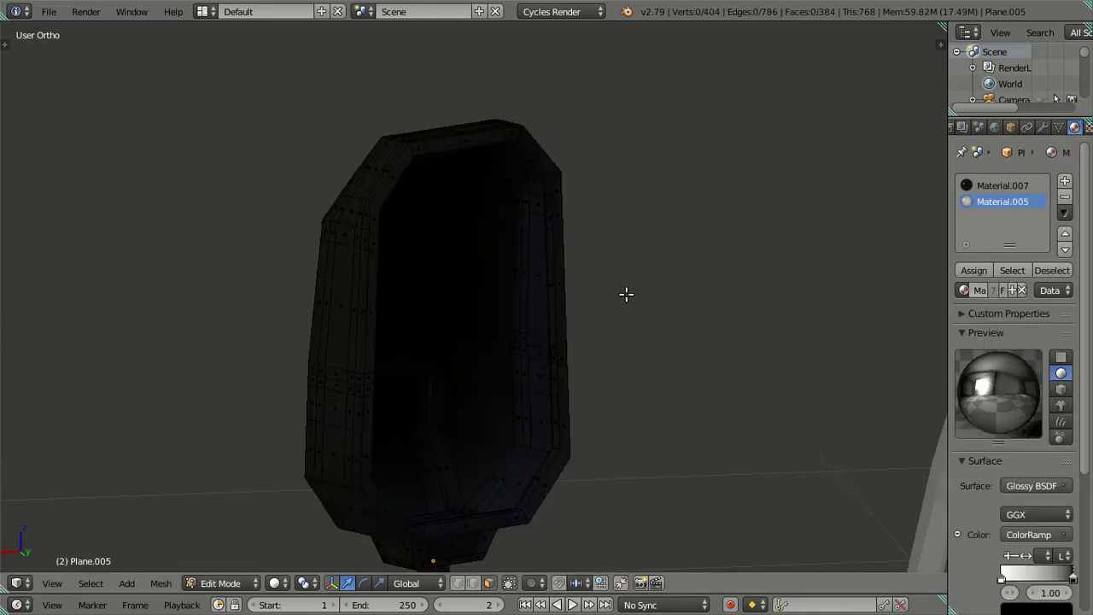
key("l")
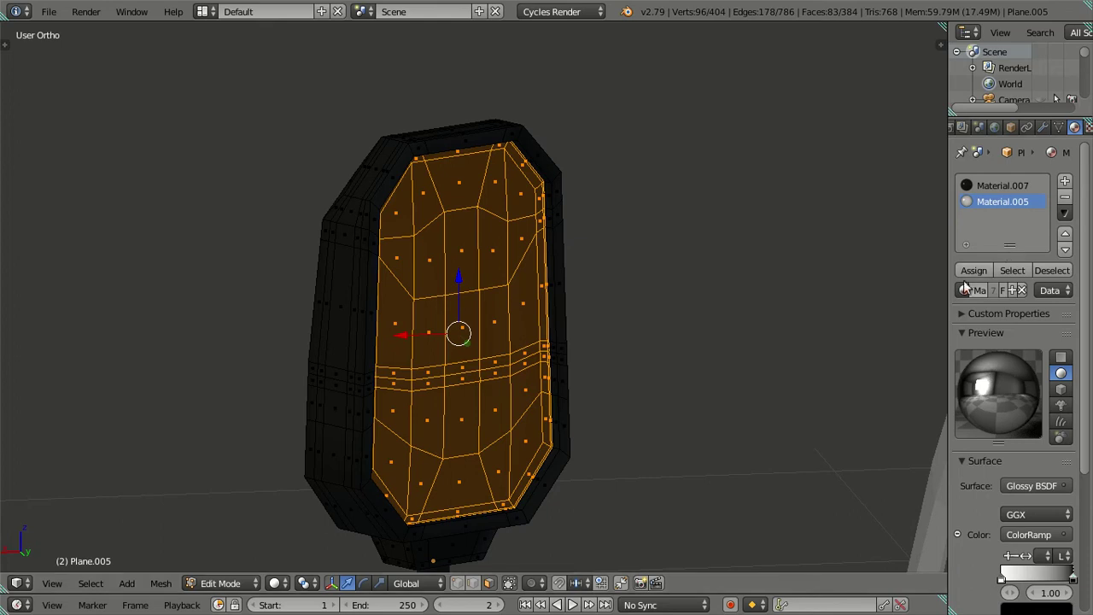
left_click(974, 269)
key("a")
scroll(445, 274, "down", 2)
scroll(446, 274, "down", 4)
key("Tab")
mouse_move(446, 263)
middle_mouse_down()
mouse_move(461, 278)
mouse_move(463, 256)
mouse_move(437, 330)
mouse_move(600, 347)
mouse_move(623, 321)
mouse_move(544, 190)
middle_mouse_up()
- Enter Edit Mode on the cab body with nothing selected and frame the door window
right_click(546, 160)
key("Tab")
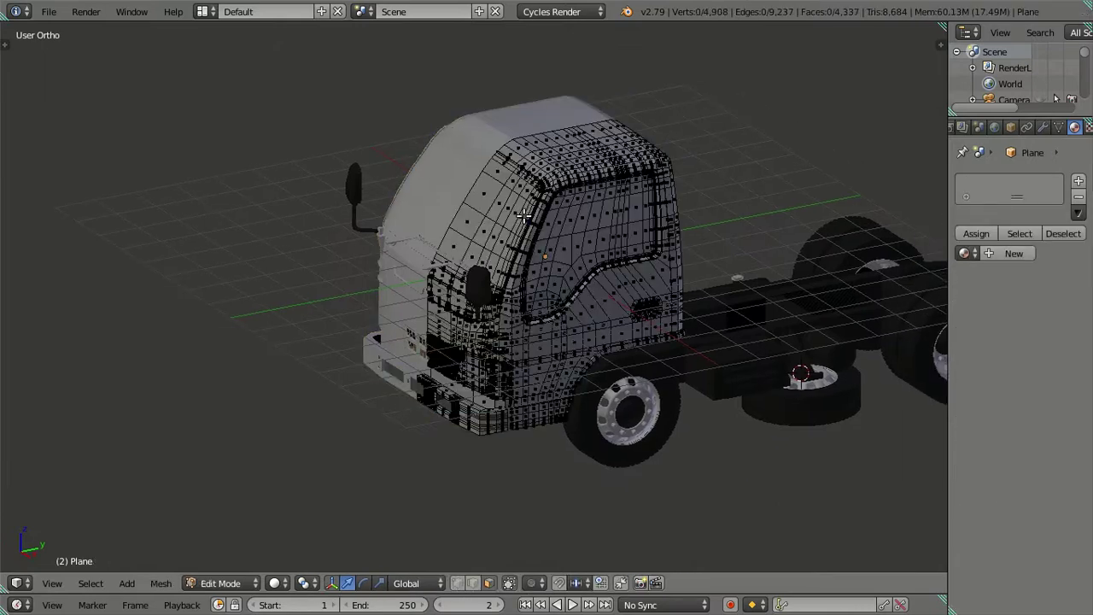
scroll(547, 159, "up", 3)
key("a")
key("a")
mouse_move(567, 251)
middle_mouse_down()
mouse_move(534, 358)
mouse_move(505, 352)
mouse_move(525, 334)
mouse_move(569, 373)
mouse_move(393, 380)
mouse_move(420, 363)
middle_mouse_up()
scroll(388, 379, "up", 3)
scroll(385, 379, "up", 2)
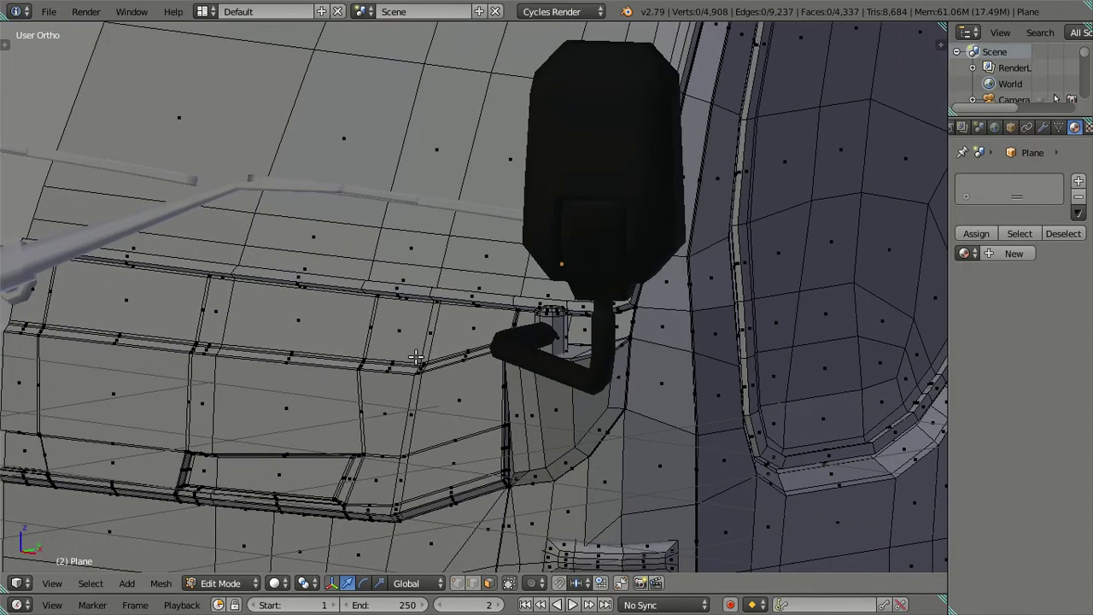
scroll(416, 357, "down", 3)
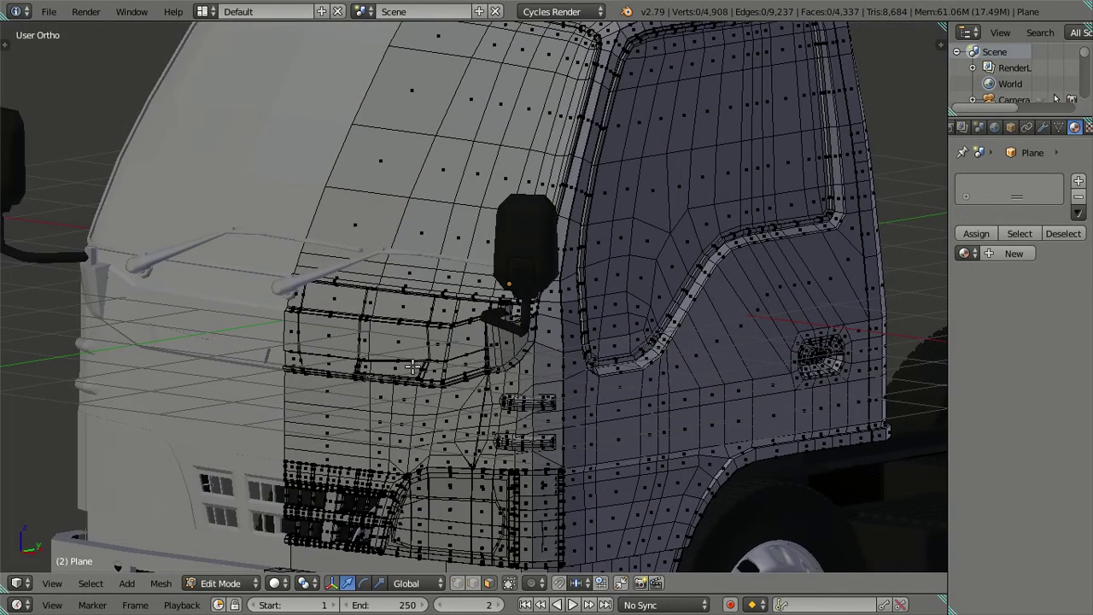
middle_click_drag(413, 367, 416, 348, "shift")
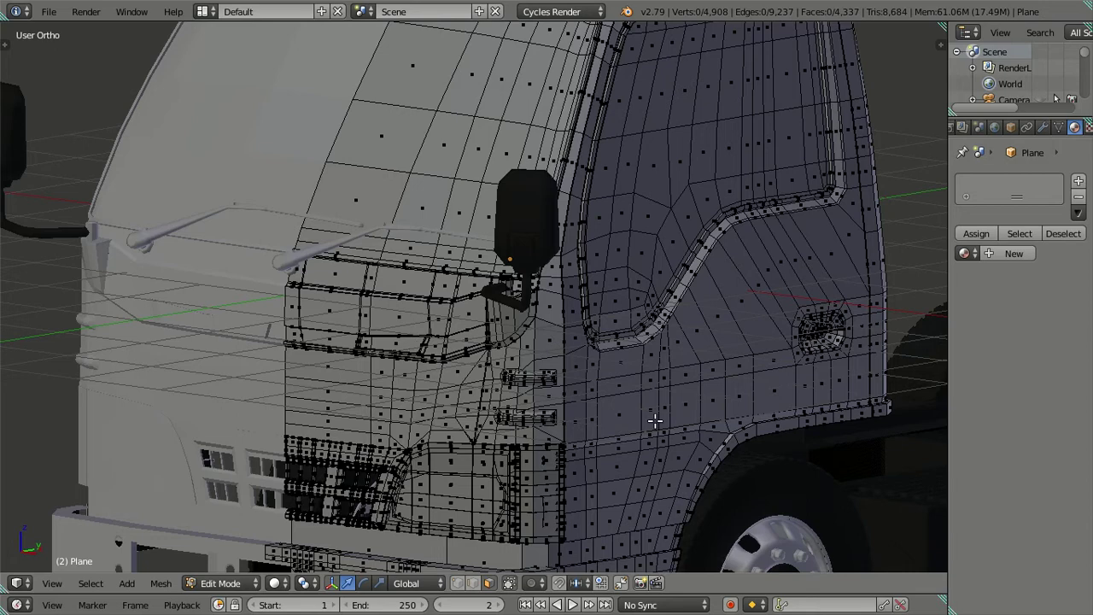
middle_click_drag(654, 420, 483, 456, "shift")
scroll(497, 440, "up", 1)
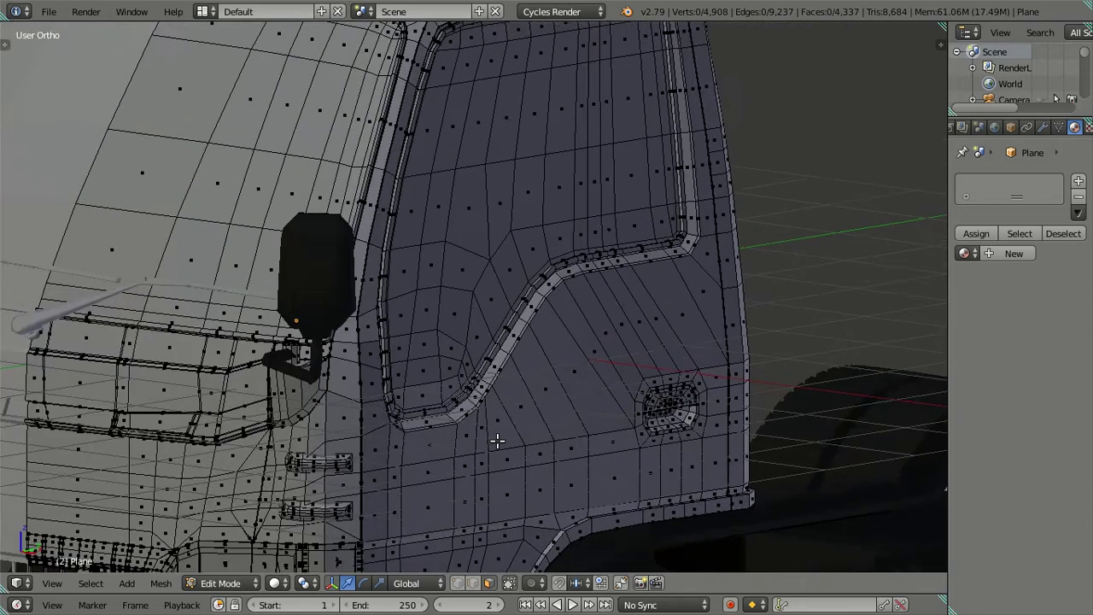
- Select the connected window glass panel and add the rear side window
right_click(488, 174)
key("ctrl+l")
scroll(488, 174, "down", 2)
scroll(273, 139, "down", 2)
mouse_move(273, 139)
middle_mouse_down()
mouse_move(264, 192)
mouse_move(187, 192)
middle_mouse_up()
key("l")
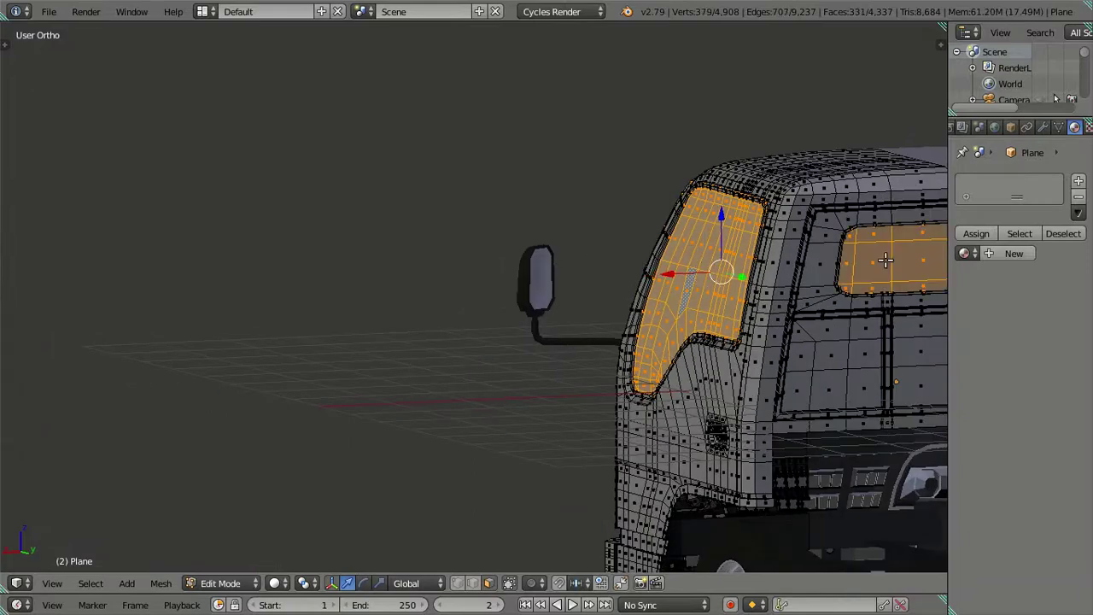
scroll(752, 281, "down", 2)
mouse_move(656, 290)
middle_mouse_down()
mouse_move(764, 315)
mouse_move(600, 314)
middle_mouse_up()
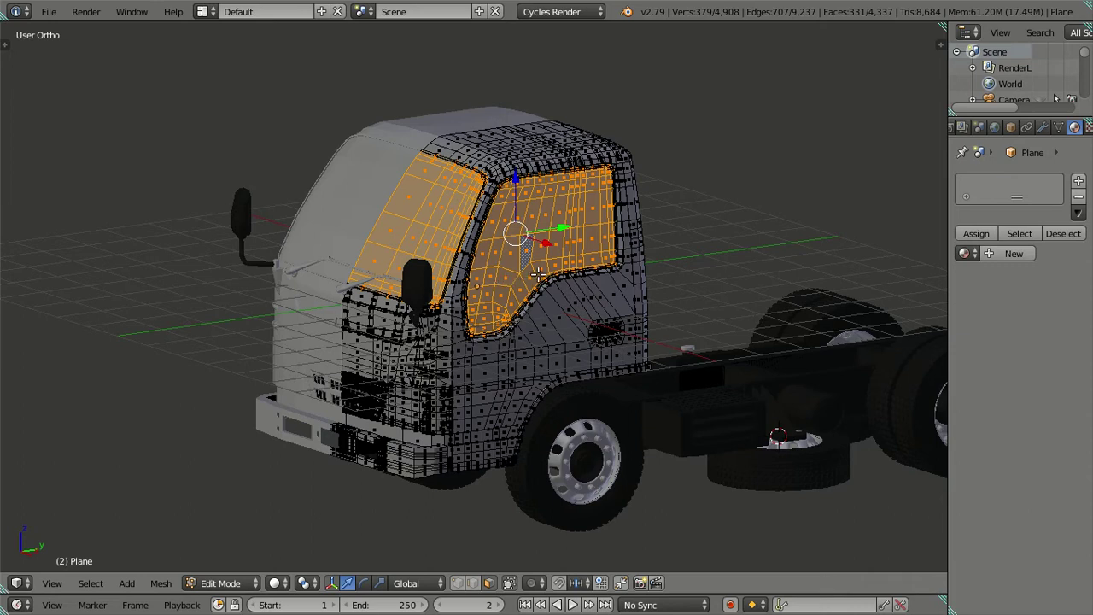
- Put the cab's first material slot back to the white Material after briefly applying Material.012
left_click(965, 253)
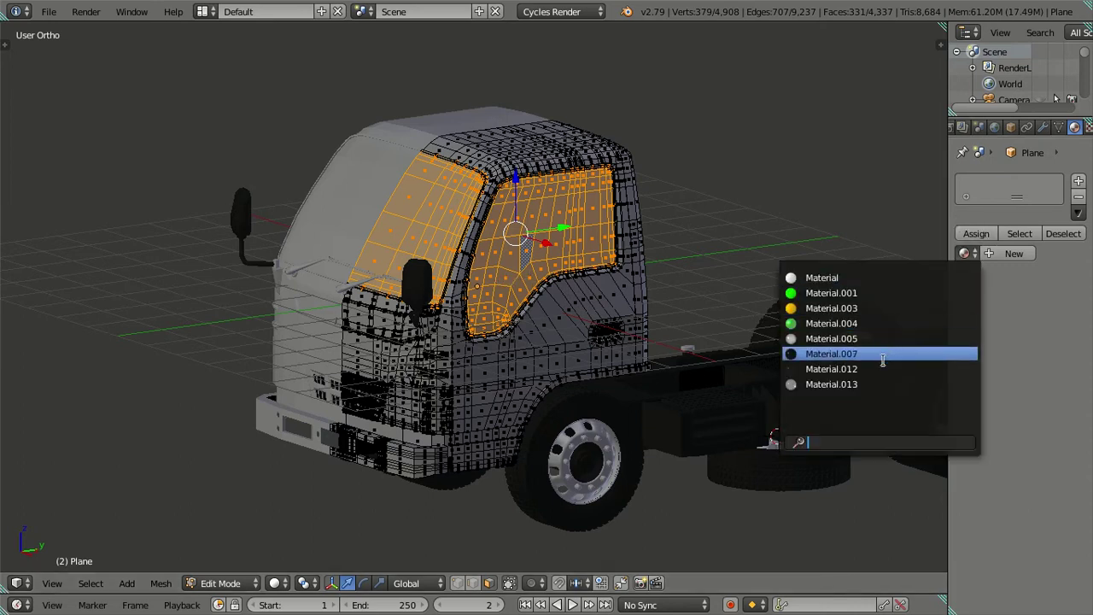
left_click(882, 363)
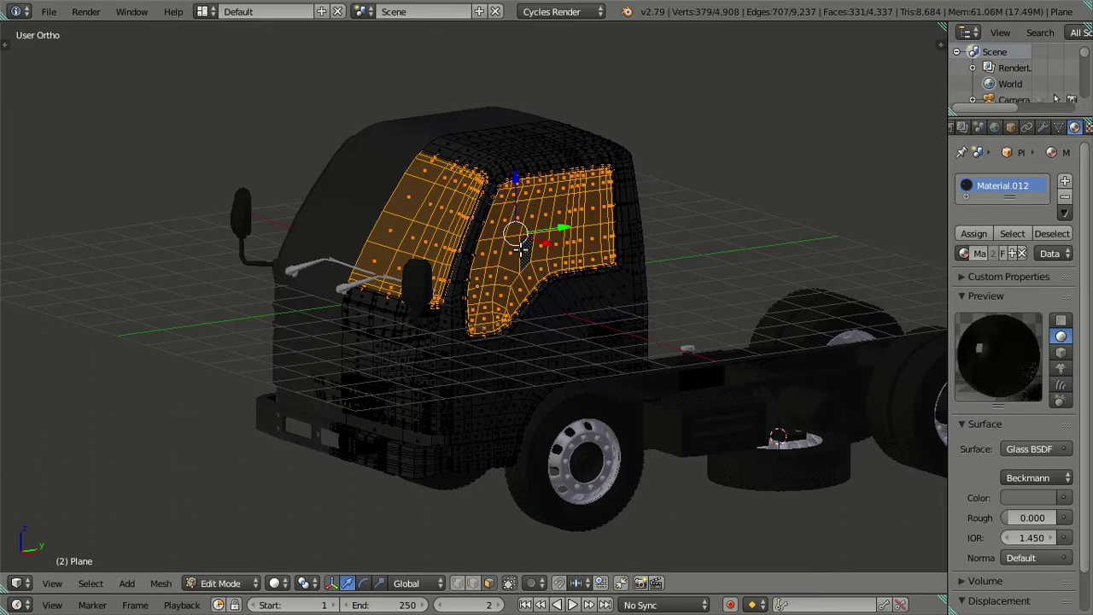
left_click(965, 253)
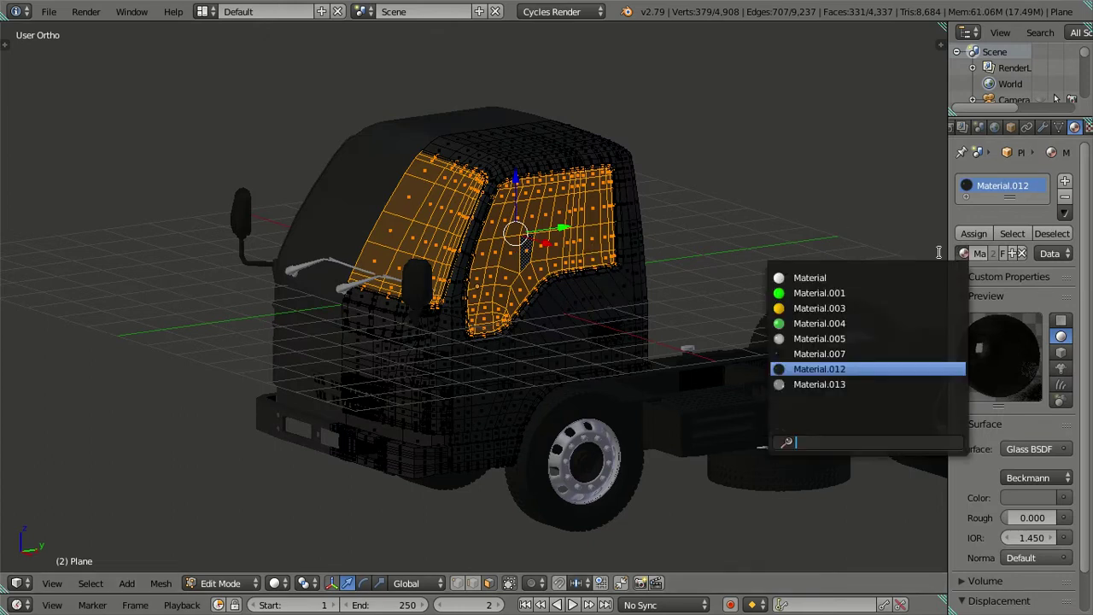
left_click(853, 270)
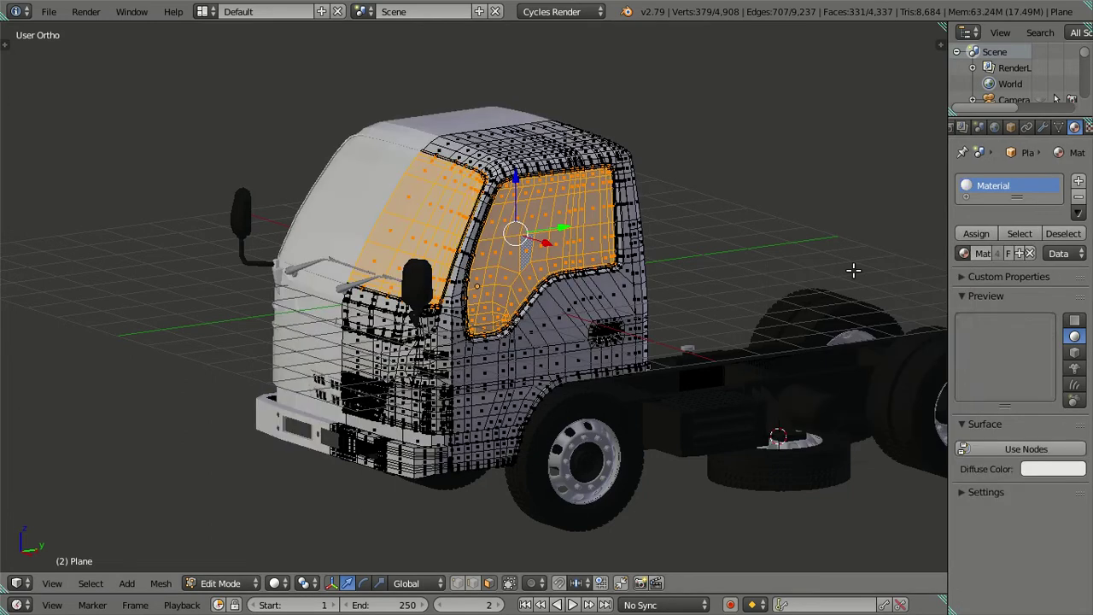
- Add a second slot holding glass Material.012, assign it to the selected windows, then deselect
left_click(1078, 181)
left_click(965, 290)
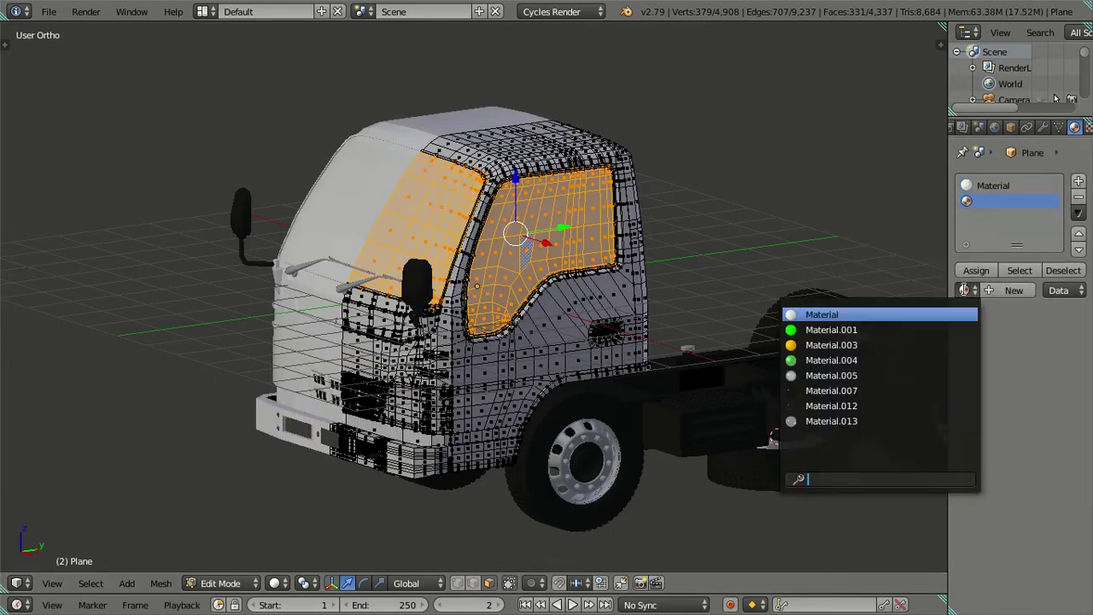
left_click(888, 405)
left_click(973, 270)
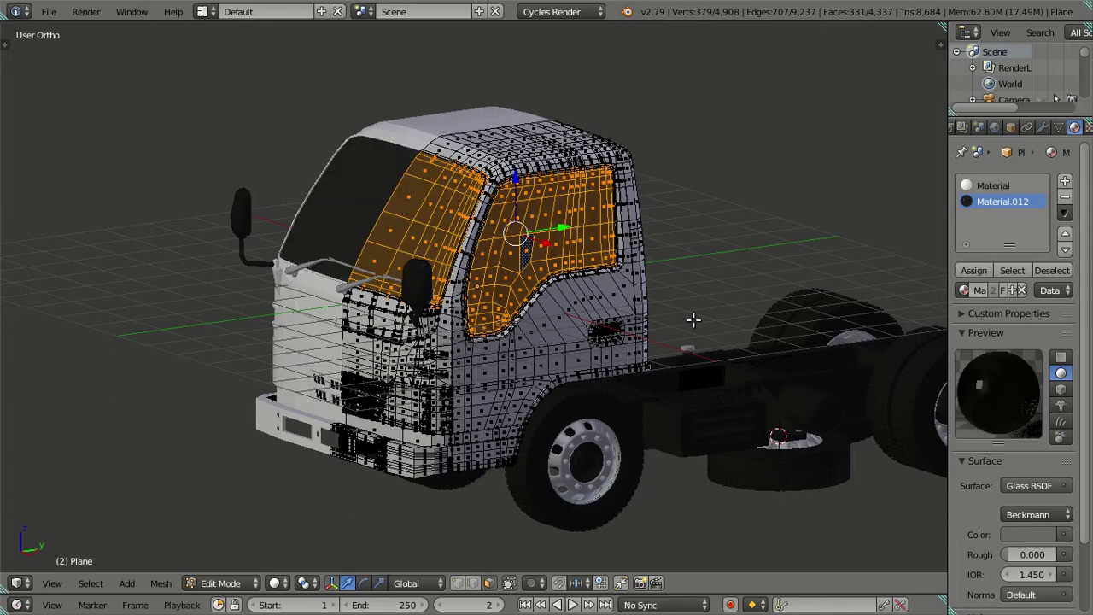
scroll(513, 290, "up", 3)
key("a")
middle_click_drag(351, 269, 605, 262)
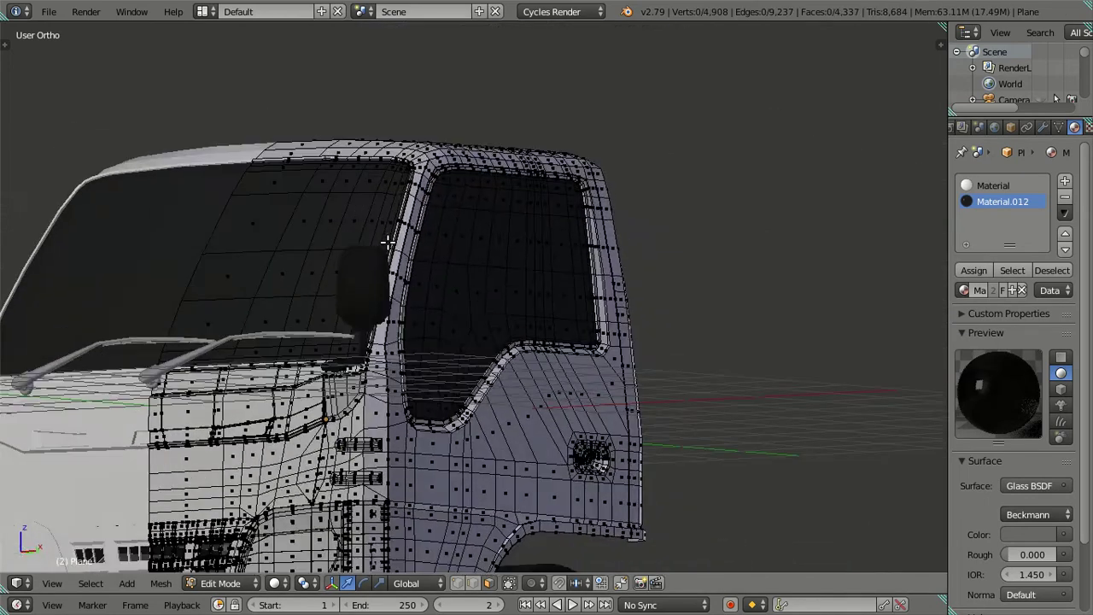
scroll(606, 261, "up", 3)
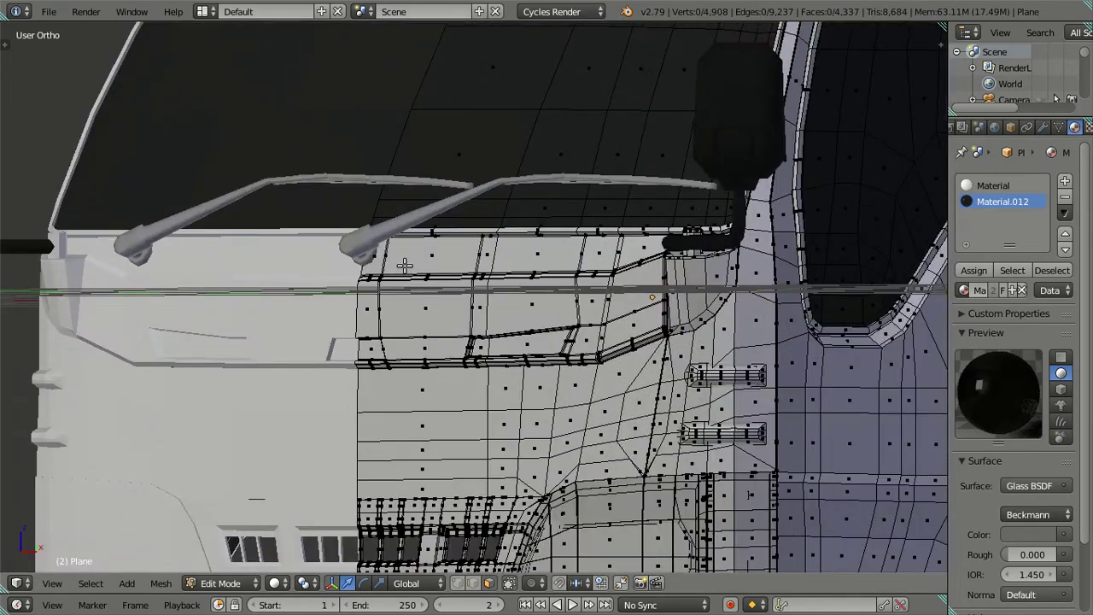
- Back in Object Mode, give the left wiper arm the black Material.007
key("Tab")
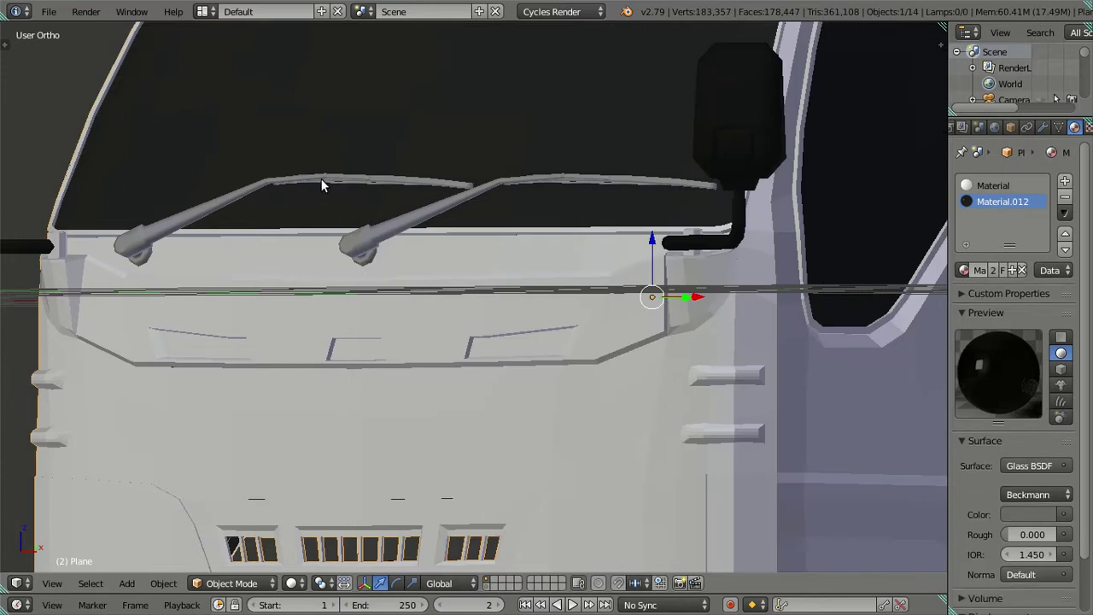
right_click(321, 182)
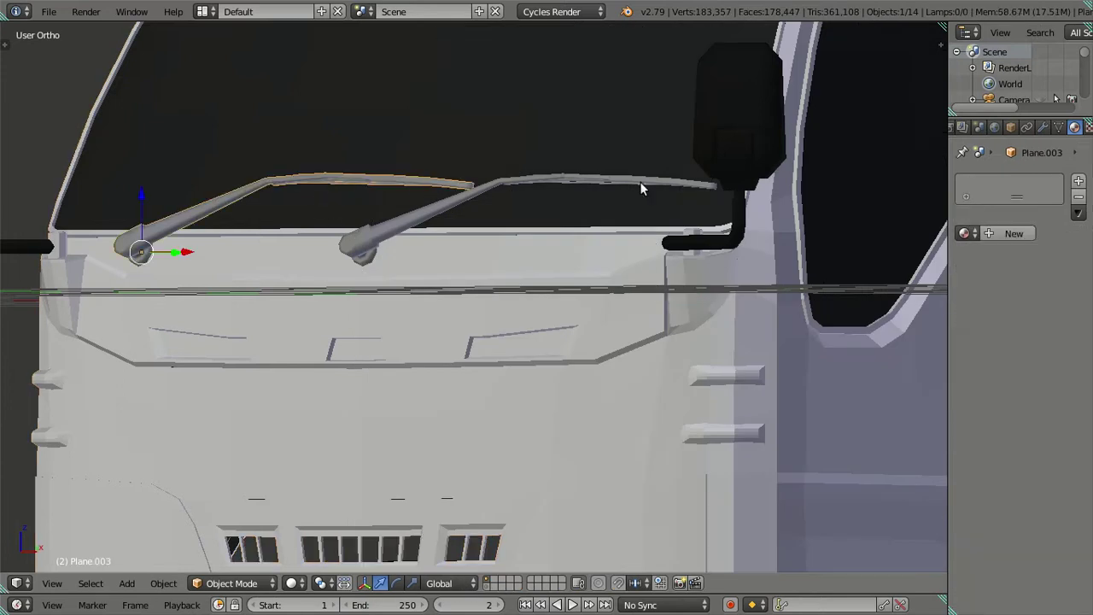
left_click(963, 233)
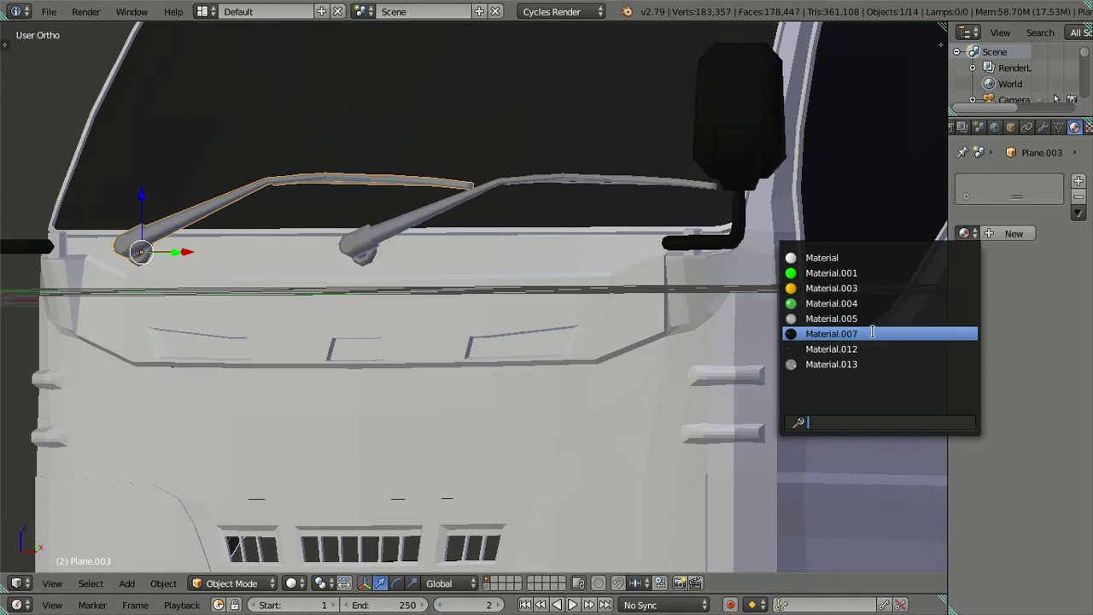
left_click(811, 334)
- Give the second wiper black Material.007 too, then zoom out to the truck front
right_click(489, 188)
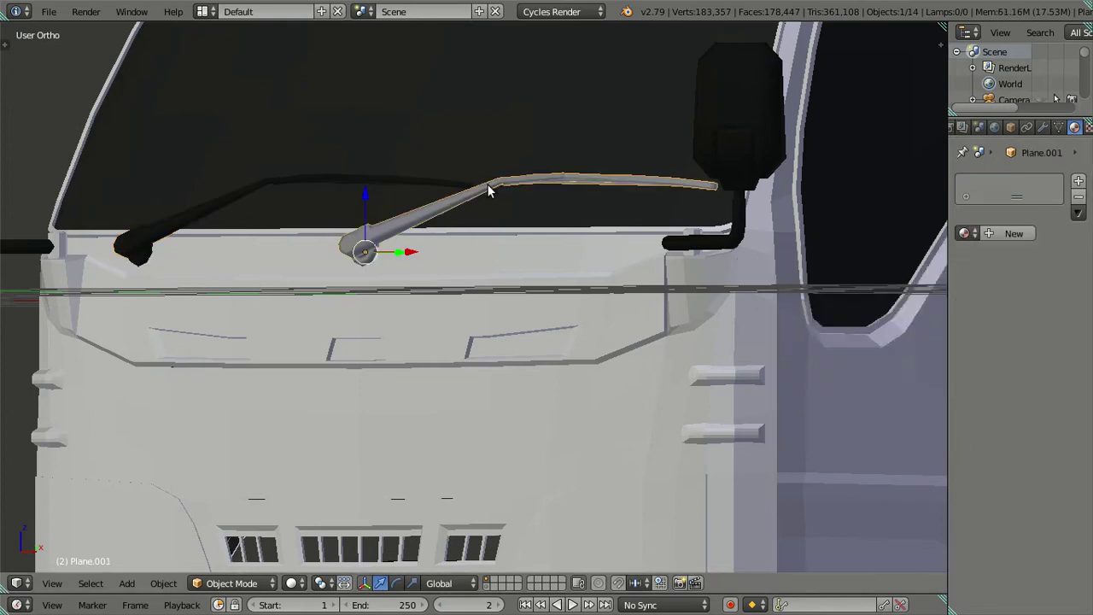
left_click(965, 233)
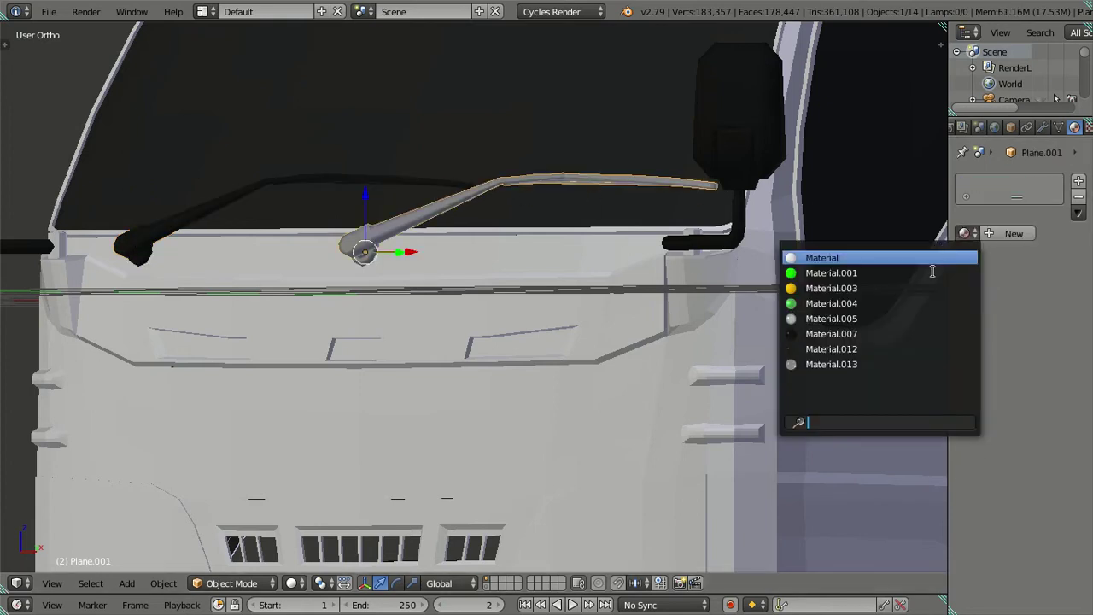
left_click(868, 349)
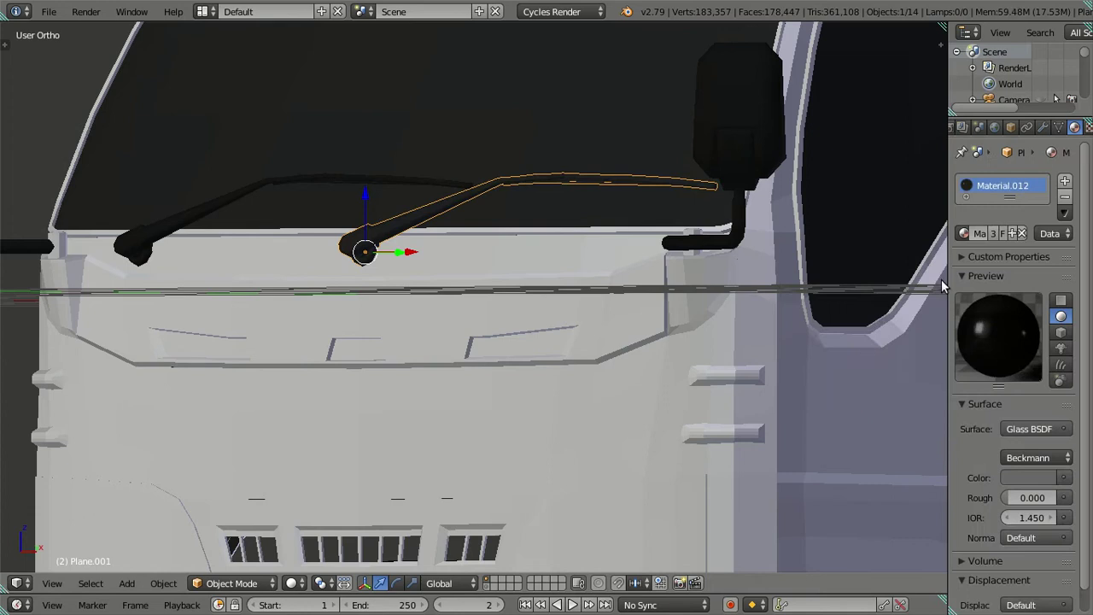
left_click(963, 233)
left_click(881, 326)
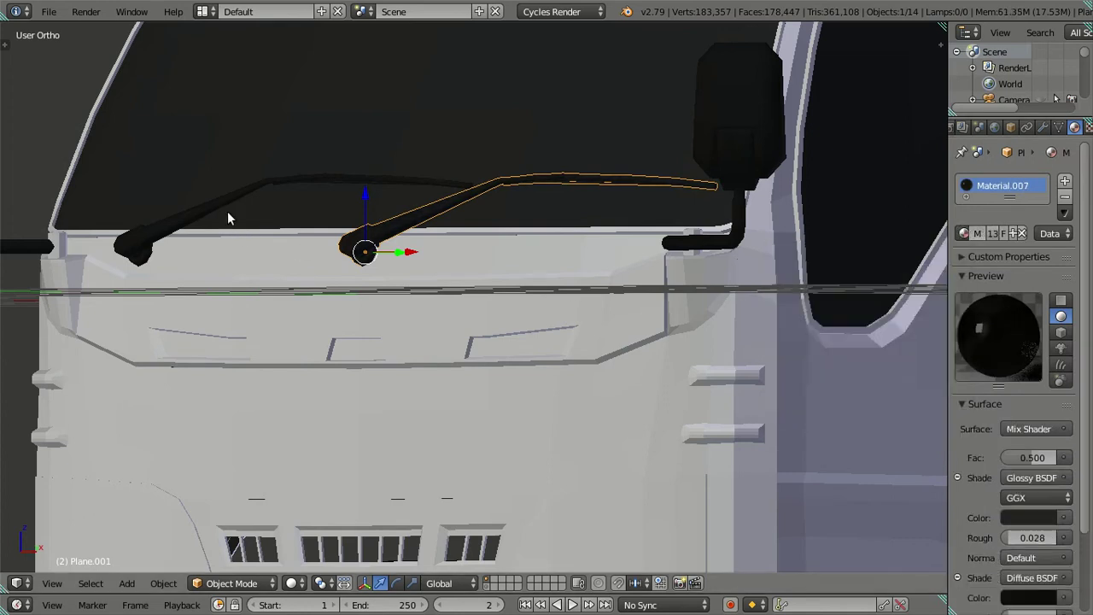
right_click(145, 240)
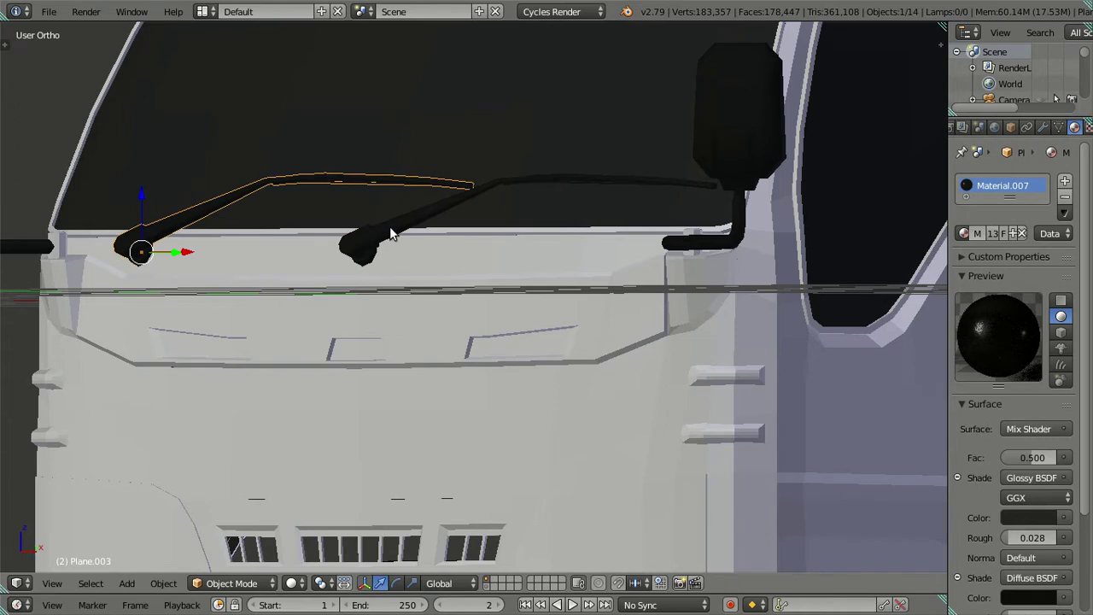
scroll(534, 313, "down", 4)
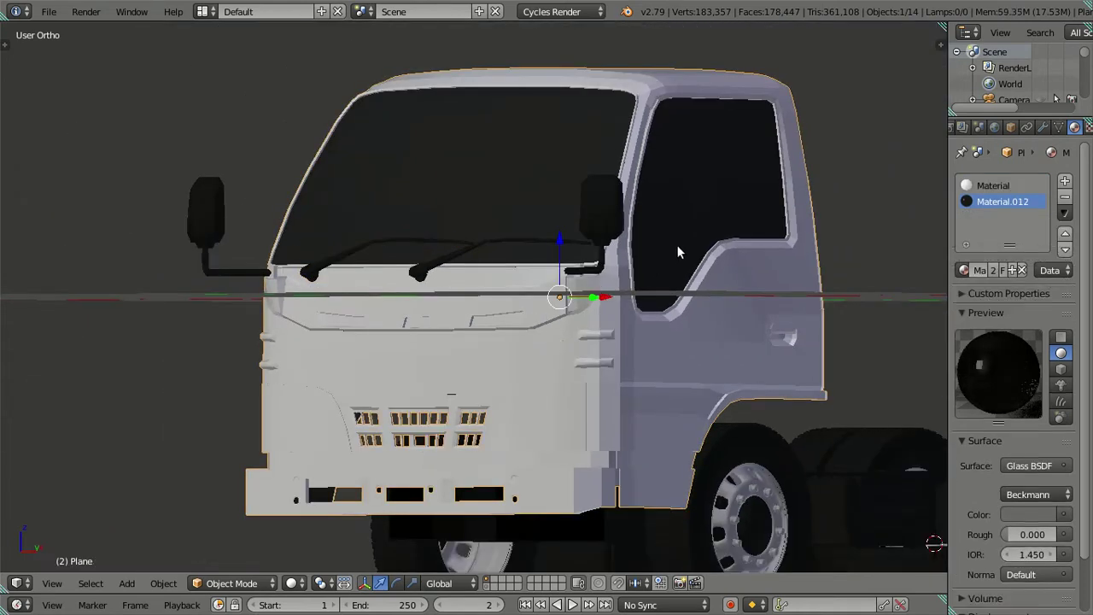
- Enter Edit Mode on the cab body and try selecting the panel under the windshield
key("Tab")
middle_click_drag(676, 252, 646, 254)
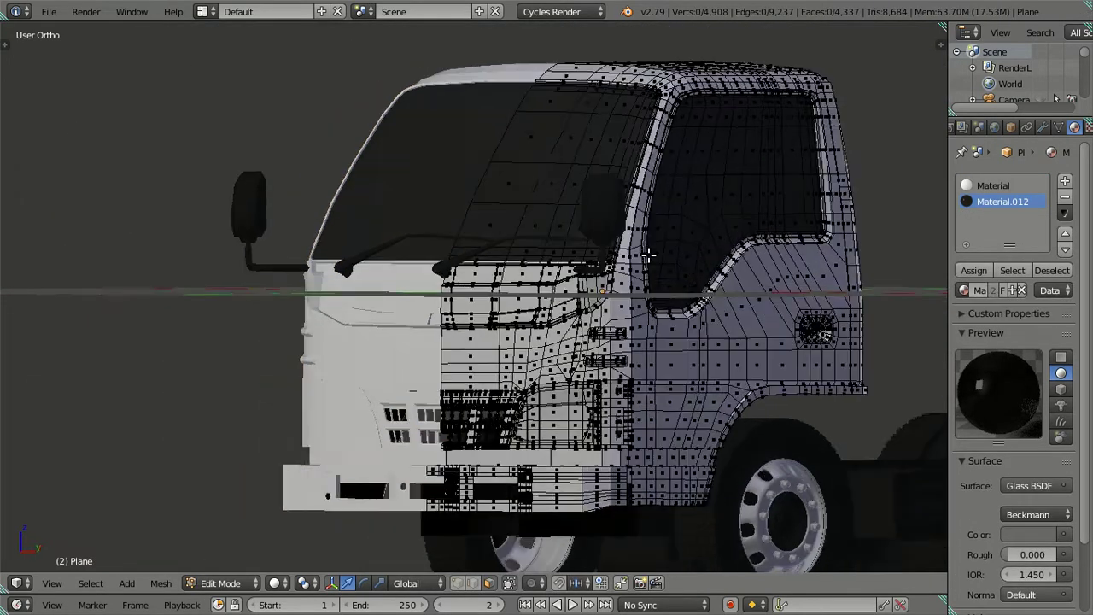
key("a")
scroll(722, 313, "up", 2)
key("a")
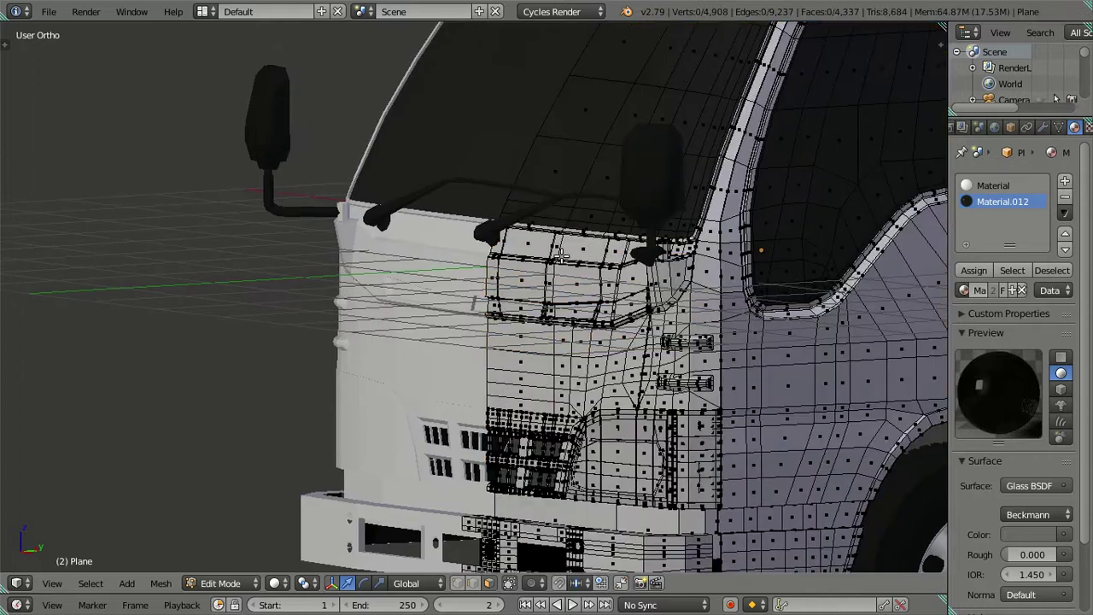
scroll(485, 282, "up", 1)
scroll(484, 282, "up", 2)
right_click(484, 280)
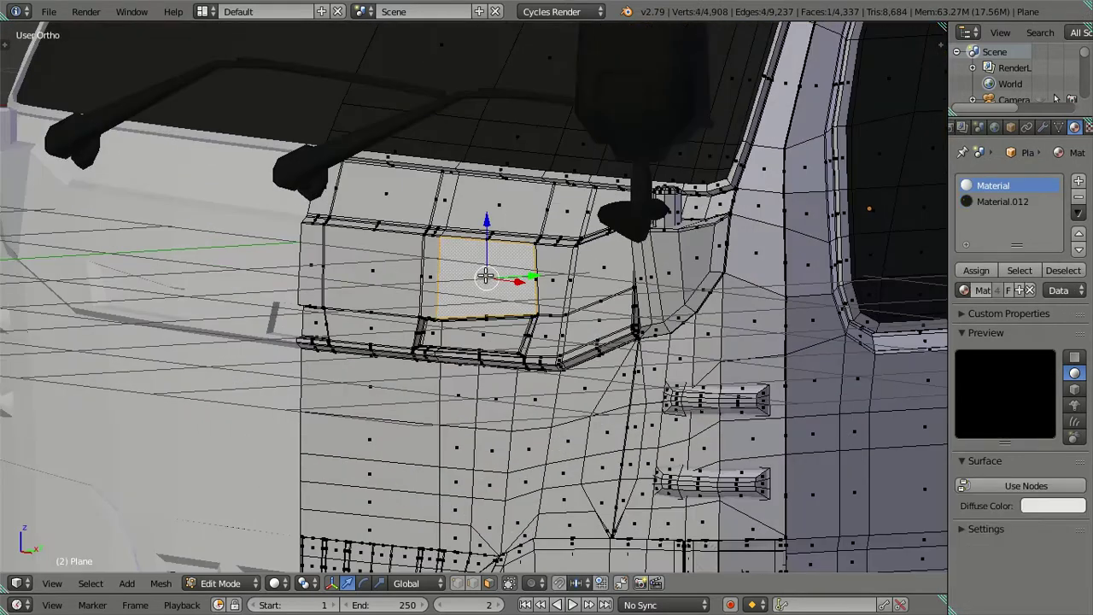
right_click(534, 264)
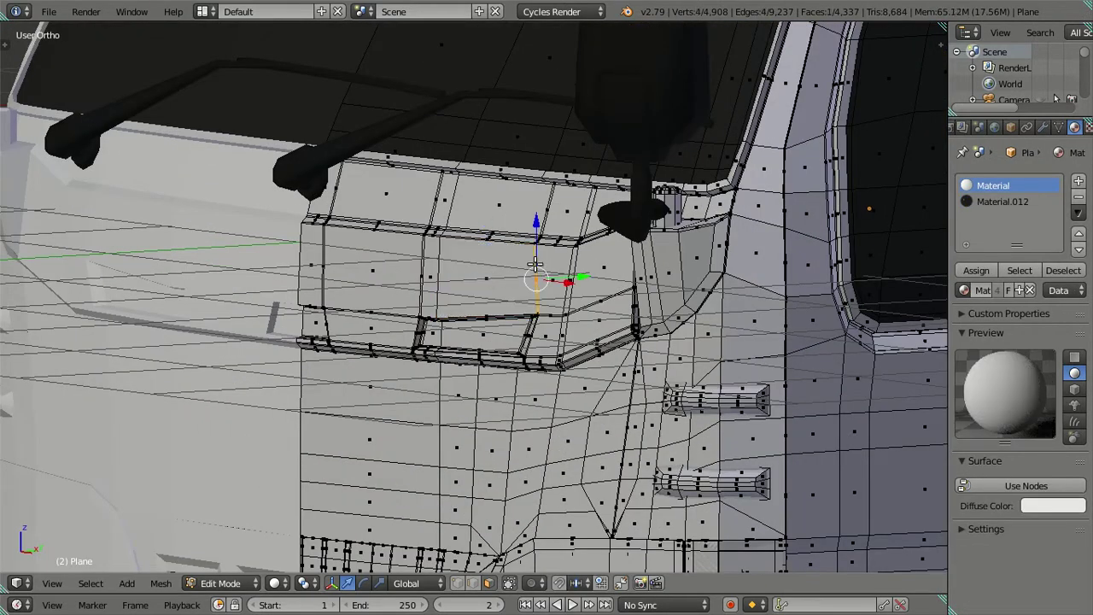
scroll(384, 273, "down", 2)
key("a")
- Select the headlight surround, side marker light and window surround faces
middle_click_drag(512, 422, 472, 327)
scroll(472, 327, "up", 3)
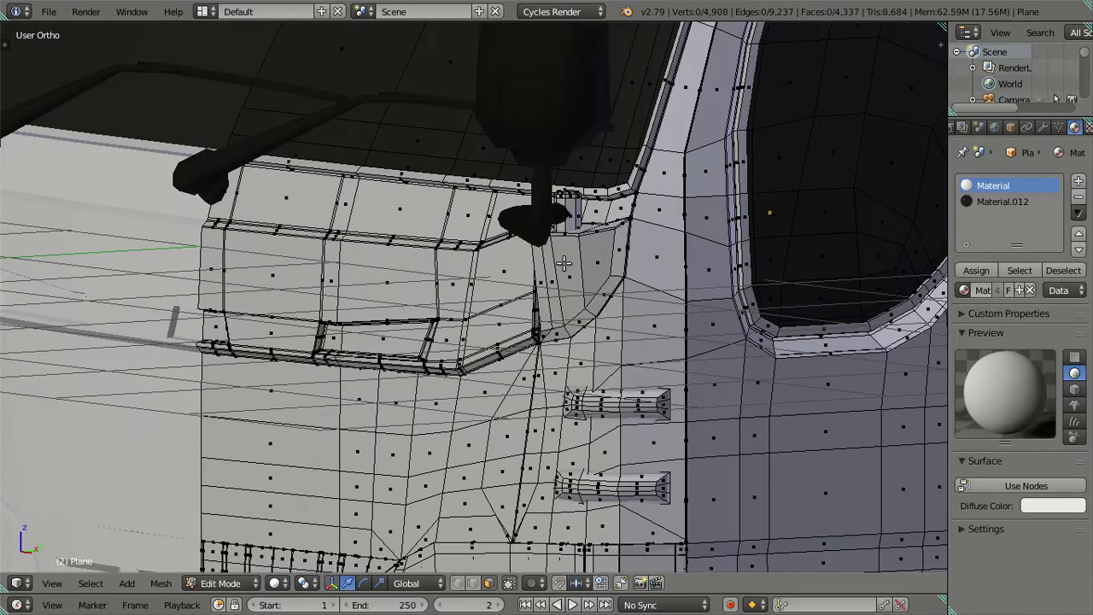
right_click(563, 263)
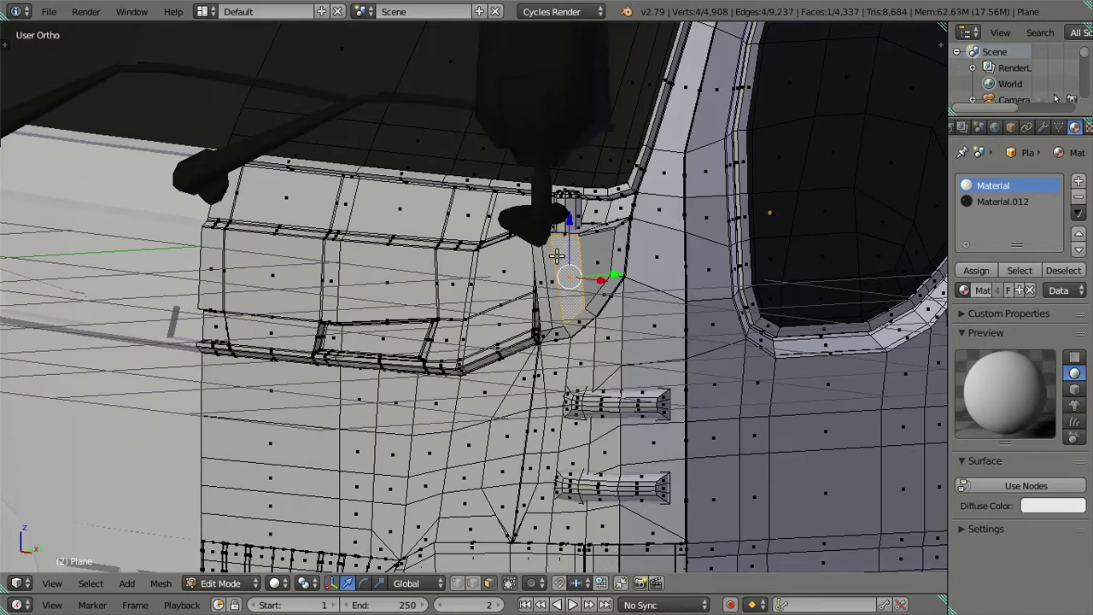
key("ctrl+KP_Add")
key("ctrl+KP_Add")
mouse_move(556, 256)
middle_mouse_down()
mouse_move(622, 338)
mouse_move(589, 330)
mouse_move(615, 331)
middle_mouse_up()
scroll(622, 338, "down", 1)
scroll(622, 338, "down", 2)
key("l")
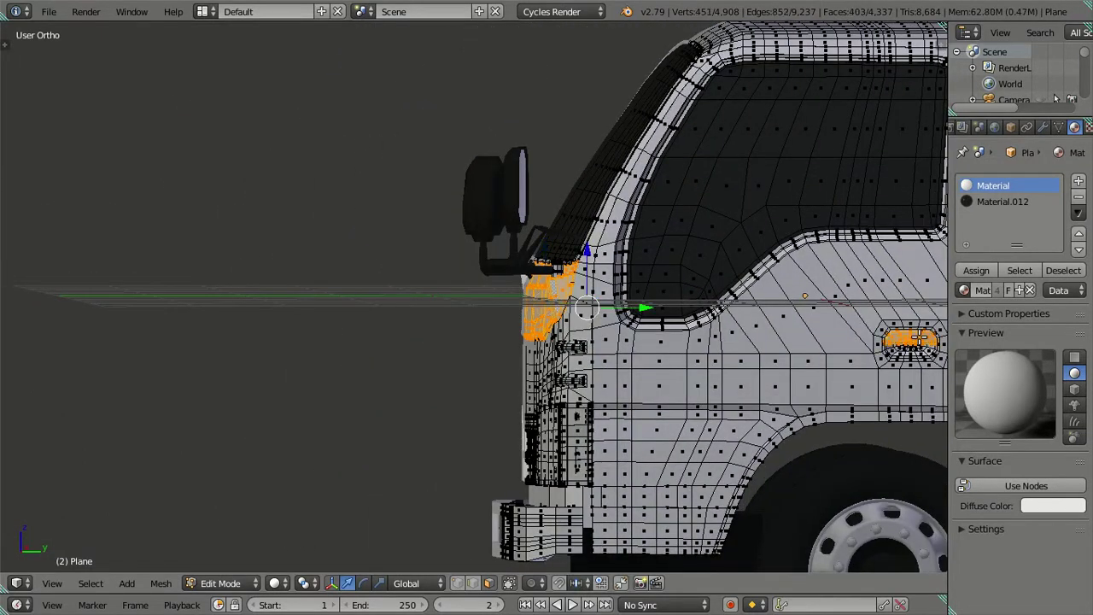
scroll(615, 331, "down", 1)
mouse_move(615, 331)
middle_mouse_down()
mouse_move(666, 282)
mouse_move(783, 233)
mouse_move(617, 251)
mouse_move(659, 274)
mouse_move(751, 268)
mouse_move(768, 239)
mouse_move(725, 220)
middle_mouse_up()
scroll(683, 242, "up", 4)
key("l")
key("l")
key("l")
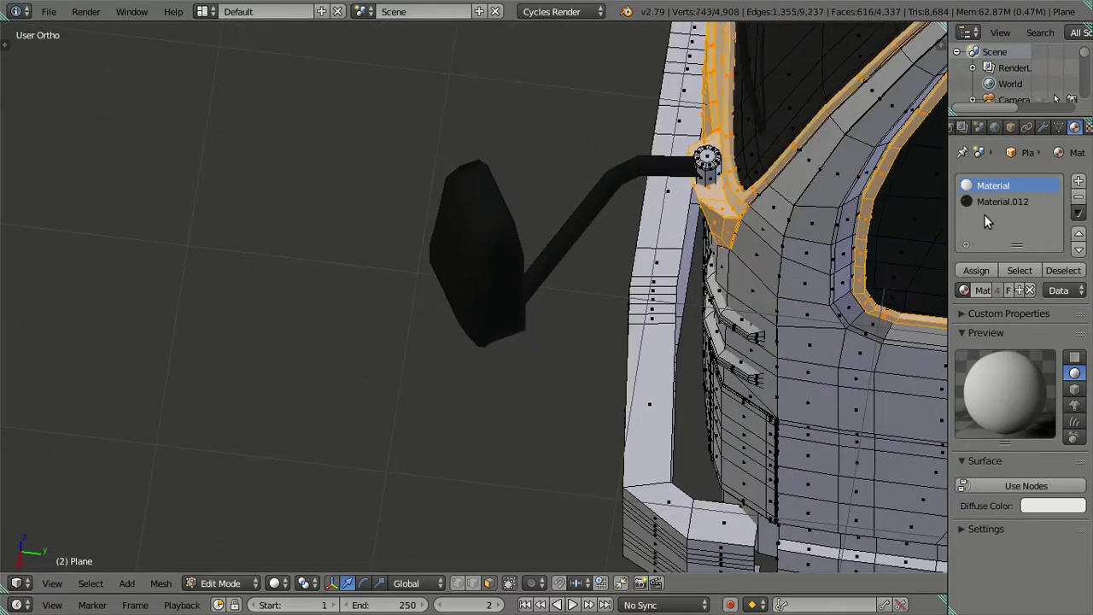
- Assign black Material.007 in a new third slot to the trim faces, then deselect
left_click(1077, 185)
left_click(968, 289)
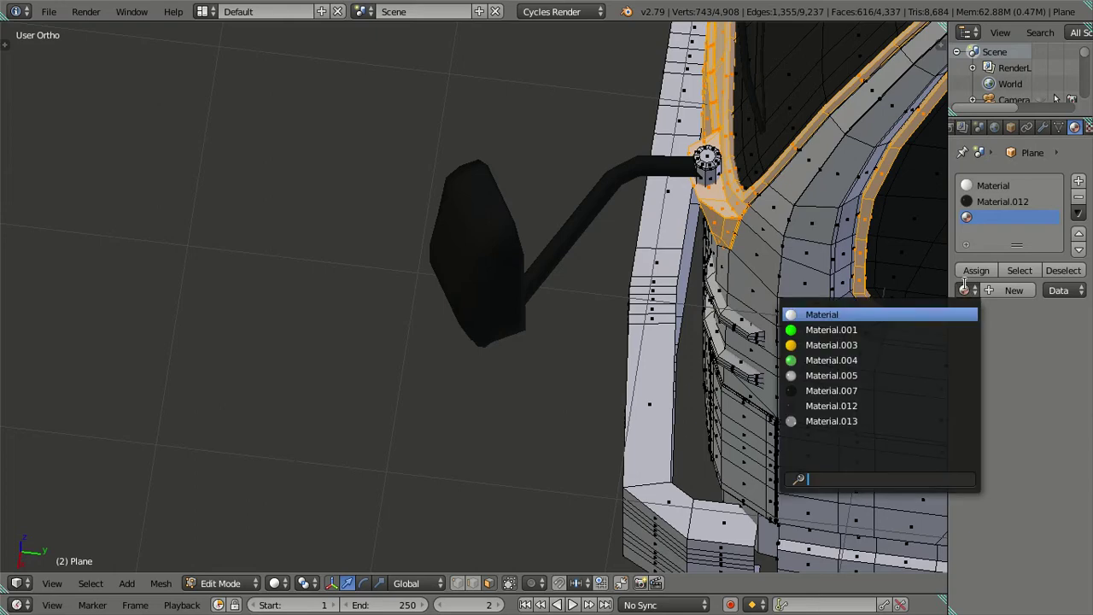
left_click(888, 373)
left_click(988, 272)
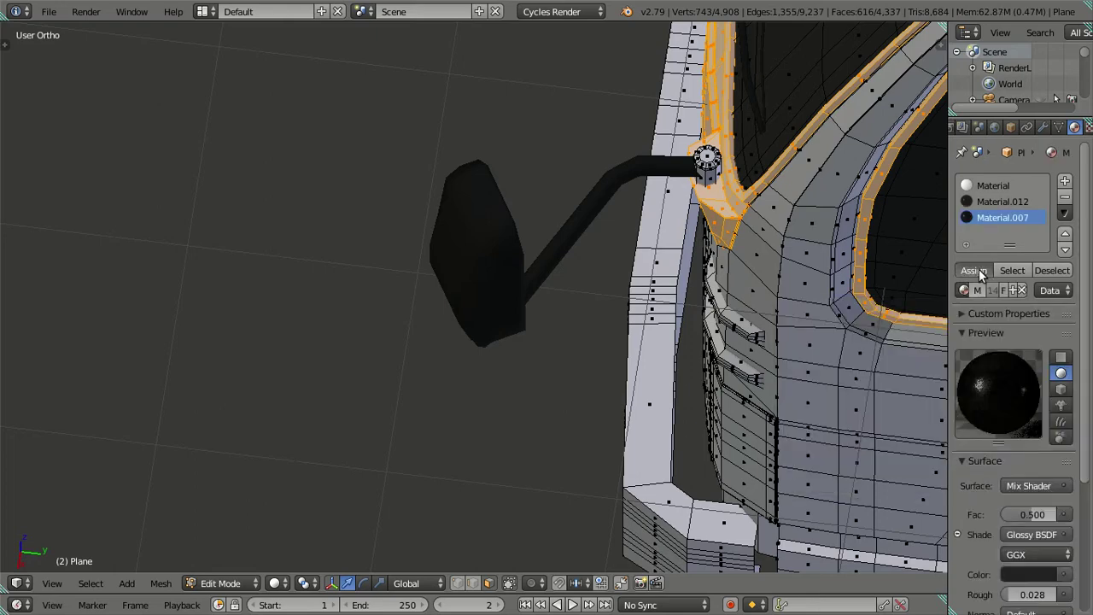
scroll(506, 254, "down", 3)
middle_click_drag(505, 254, 338, 457)
key("a")
scroll(338, 457, "up", 5)
scroll(338, 457, "up", 2)
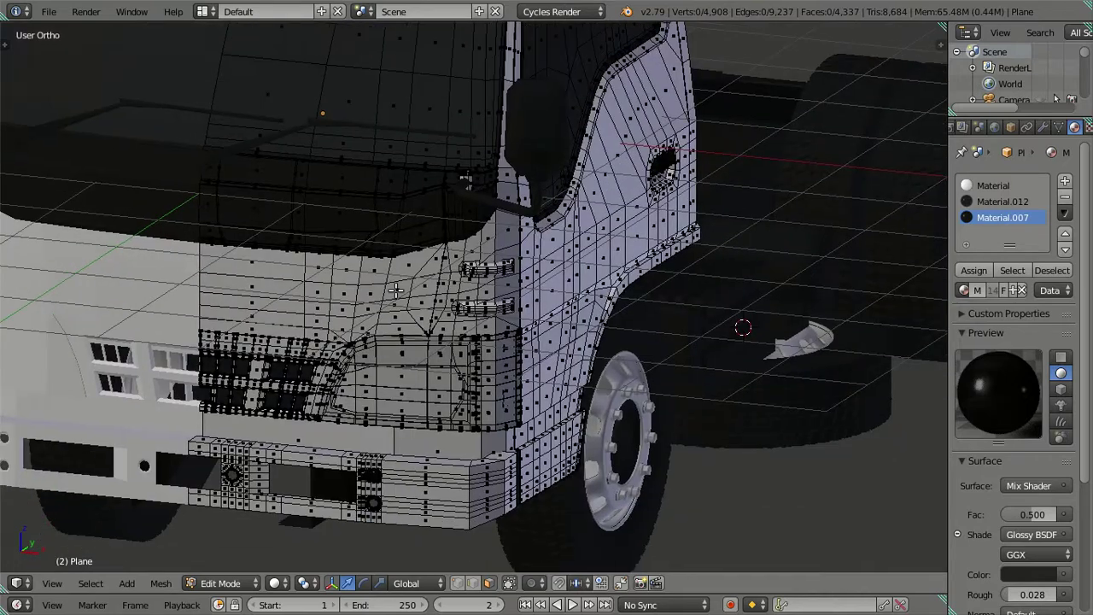
scroll(338, 384, "up", 2)
- Select the whole connected headlight cover, including its right corner faces
scroll(339, 264, "up", 2)
right_click(340, 228)
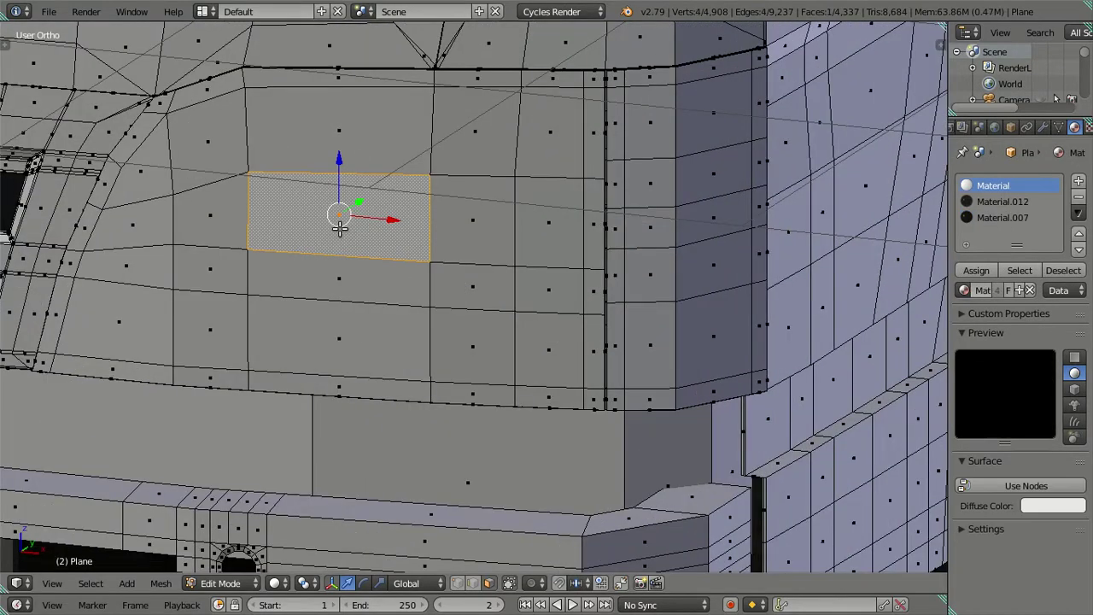
key("l")
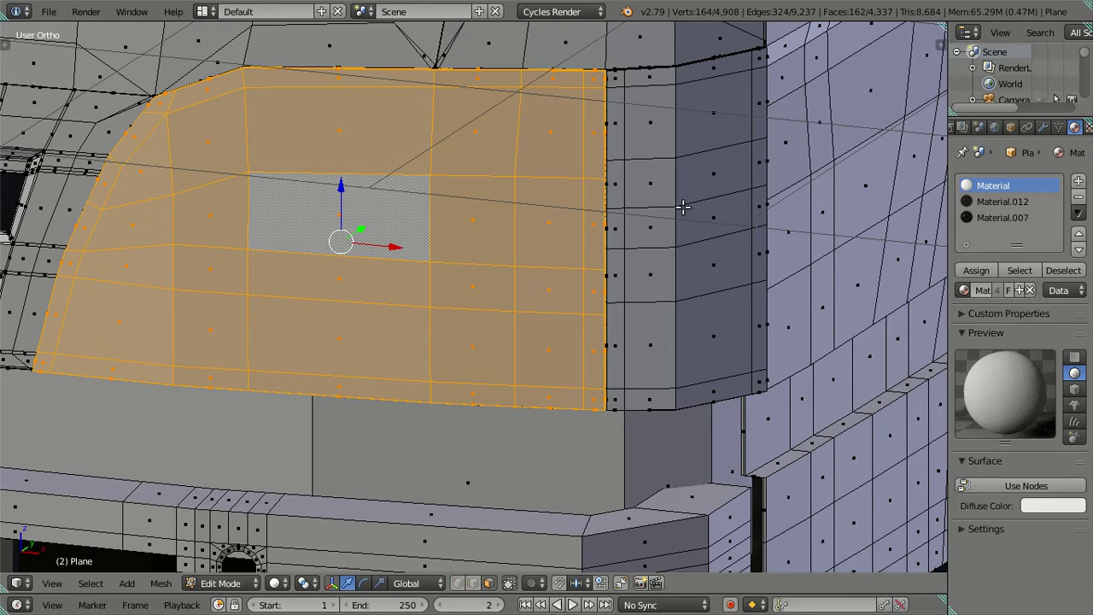
key("l")
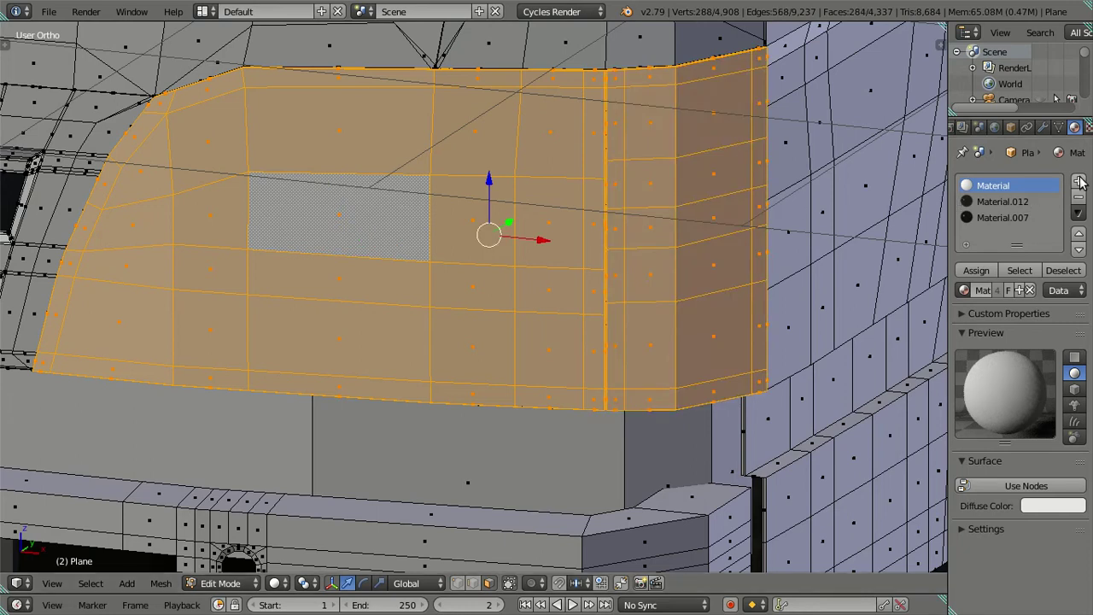
- Assign glass Material.013 in a new fourth slot to the cover, then hide it
left_click(1080, 182)
left_click(964, 290)
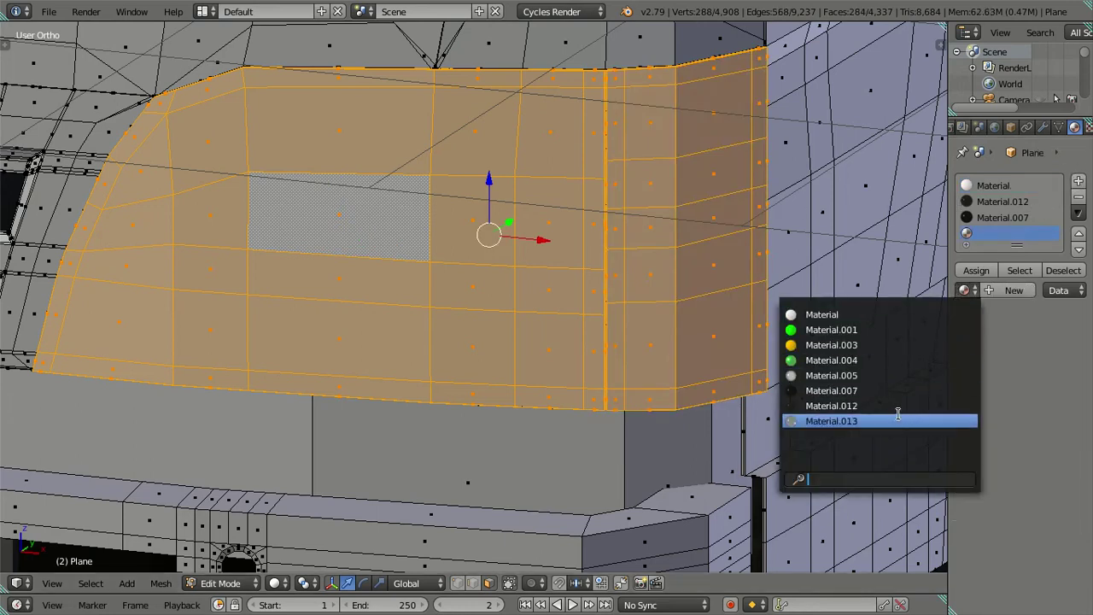
left_click(898, 418)
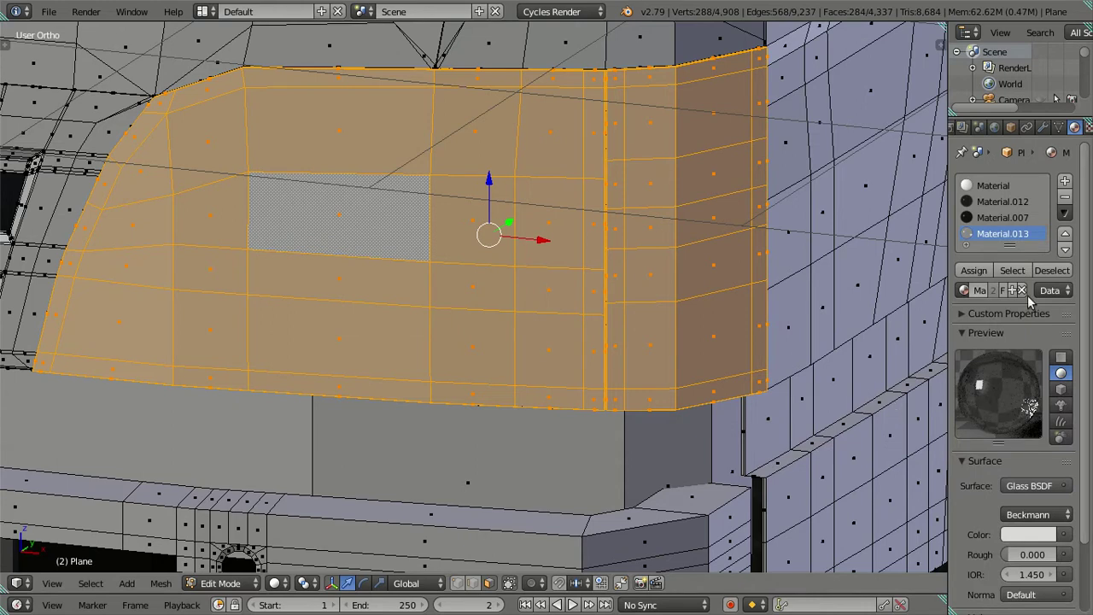
left_click(974, 270)
key("h")
middle_click_drag(555, 182, 558, 237, "shift")
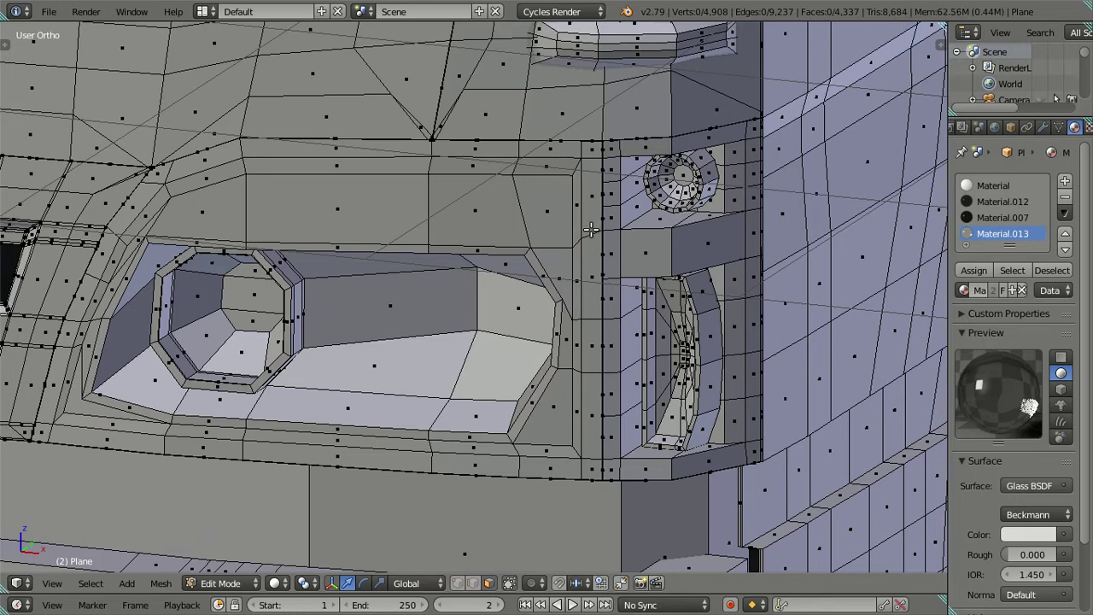
- Cut centred edge loops beside and around the round indicator and above the headlight
key("ctrl+r")
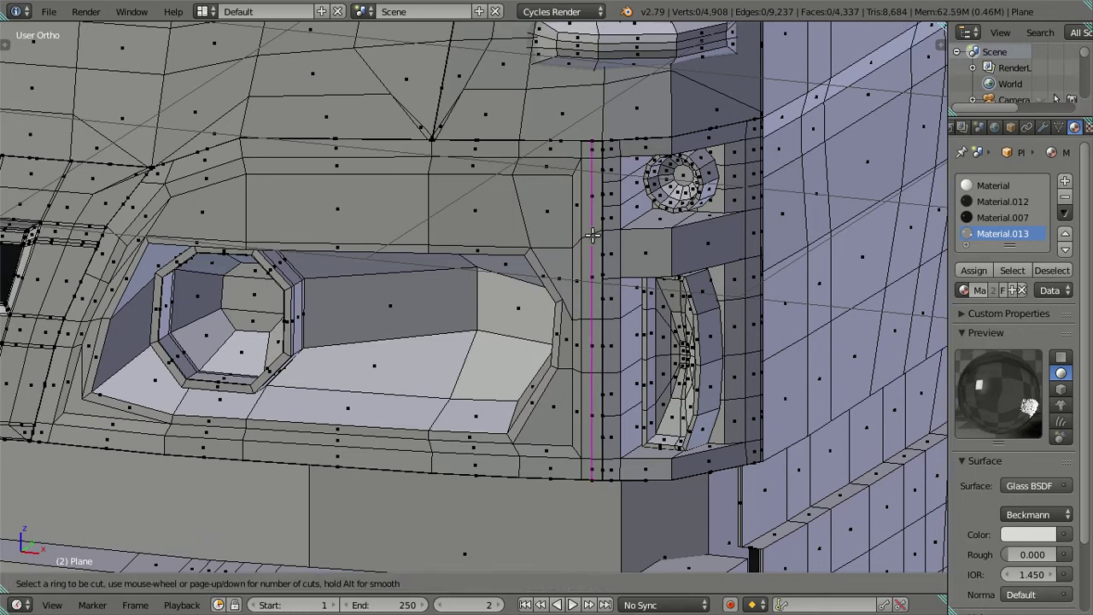
left_click(592, 235)
right_click(591, 235)
key("ctrl+r")
left_click(530, 146)
right_click(531, 147)
key("ctrl+r")
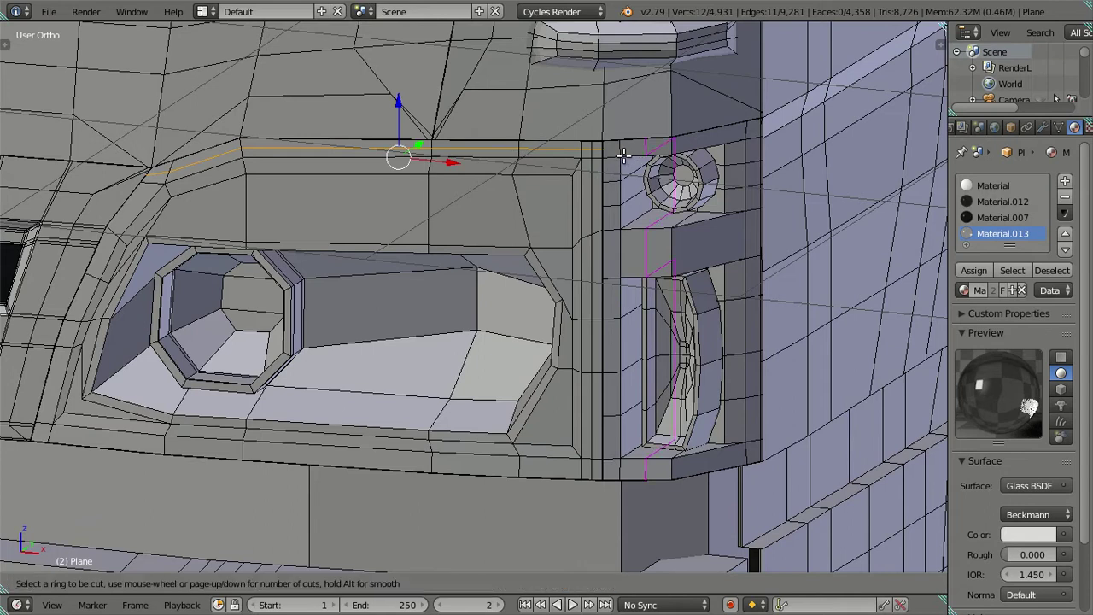
left_click(683, 192)
right_click(683, 192)
key("ctrl+r")
left_click(733, 174)
right_click(733, 174)
key("ctrl+r")
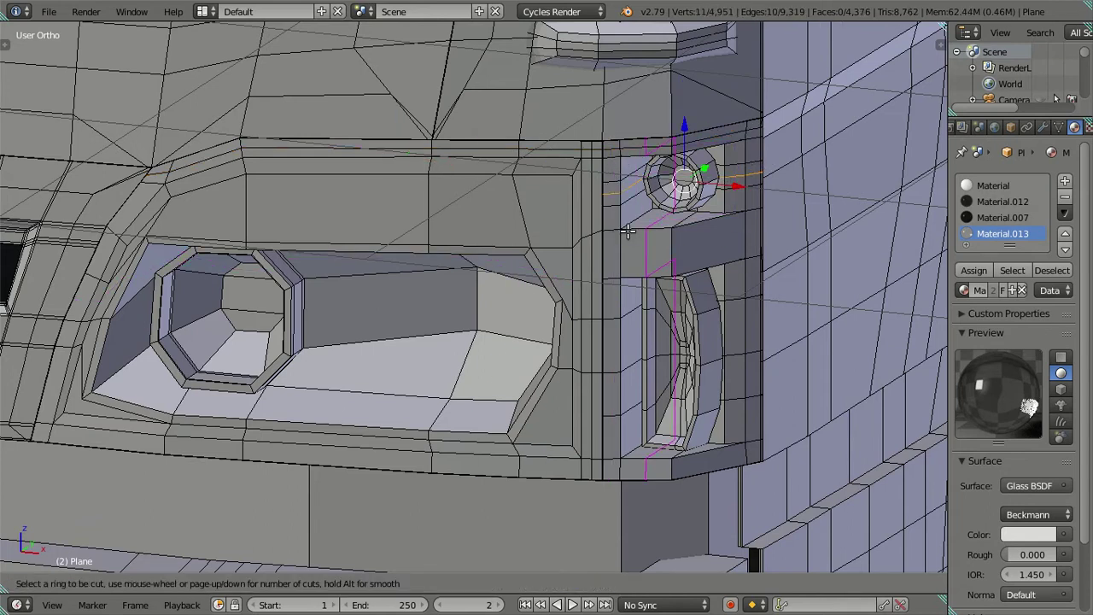
right_click(728, 229)
key("ctrl+z")
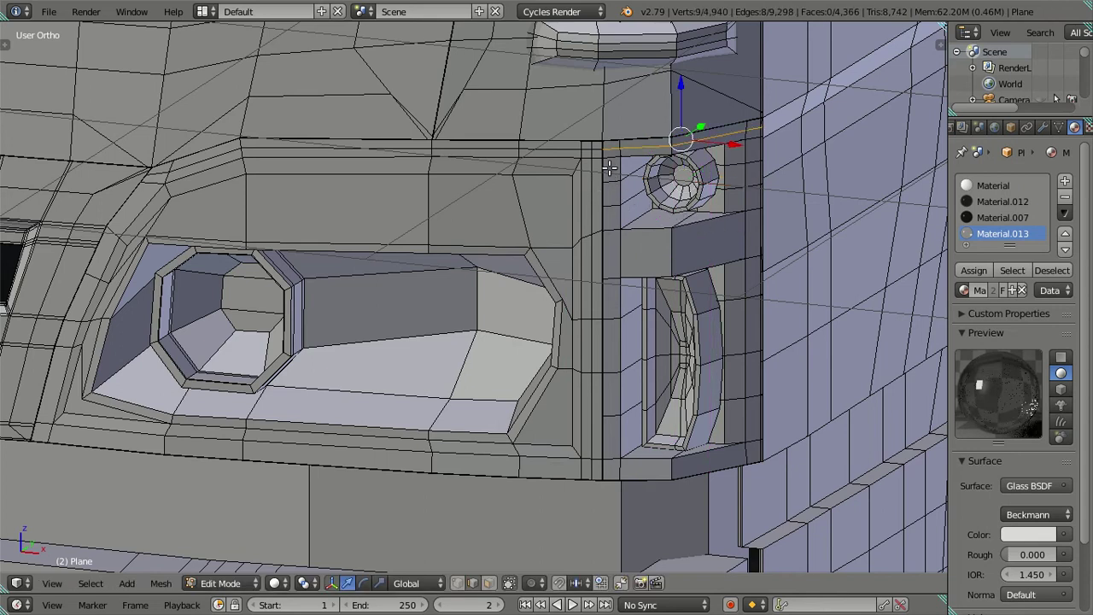
- Add centred edge loops along the housing's top edge and near its bottom edge
key("ctrl+r")
left_click(608, 163)
right_click(609, 163)
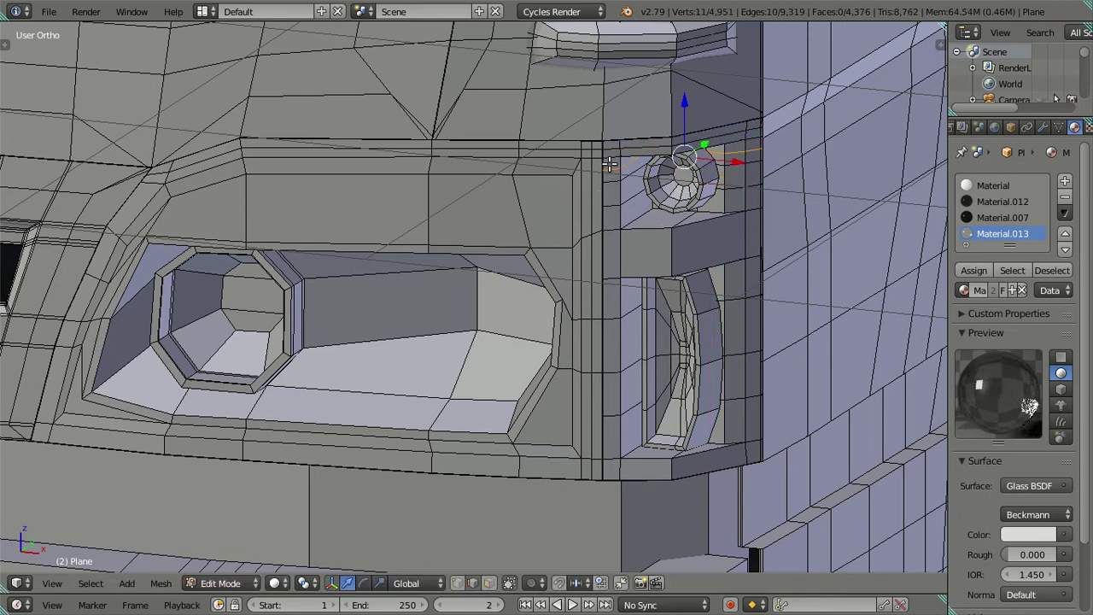
key("ctrl+z")
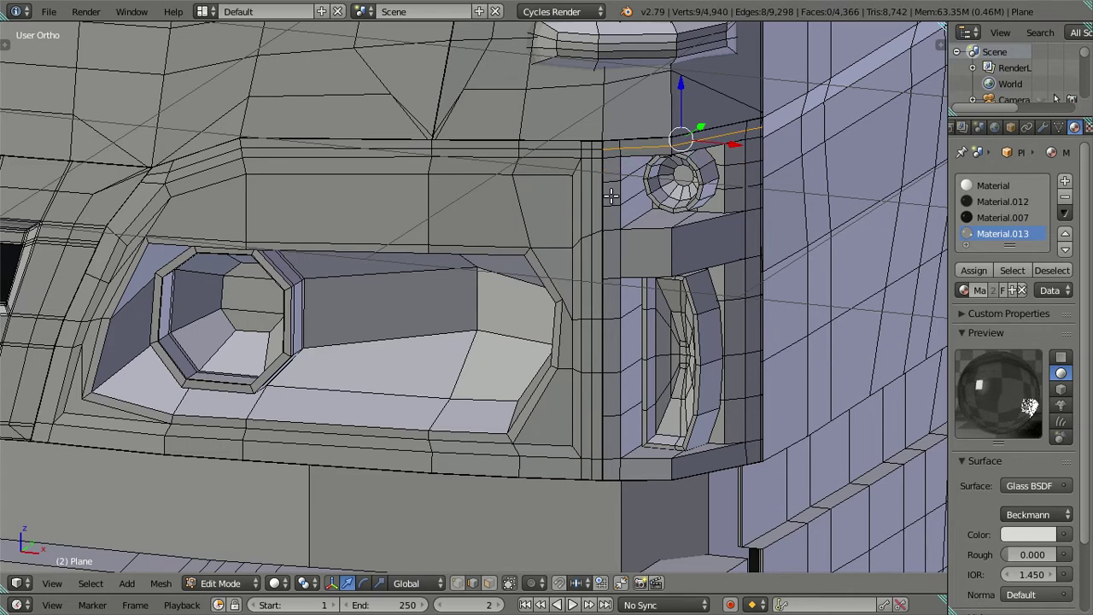
key("ctrl+r")
left_click(611, 202)
right_click(612, 202)
key("ctrl+r")
left_click(755, 171)
right_click(755, 171)
key("ctrl+r")
left_click(657, 468)
right_click(527, 487)
- Add edge loops along the housing's bottom and left side, then deselect and recentre the view
key("ctrl+r")
right_click(510, 467)
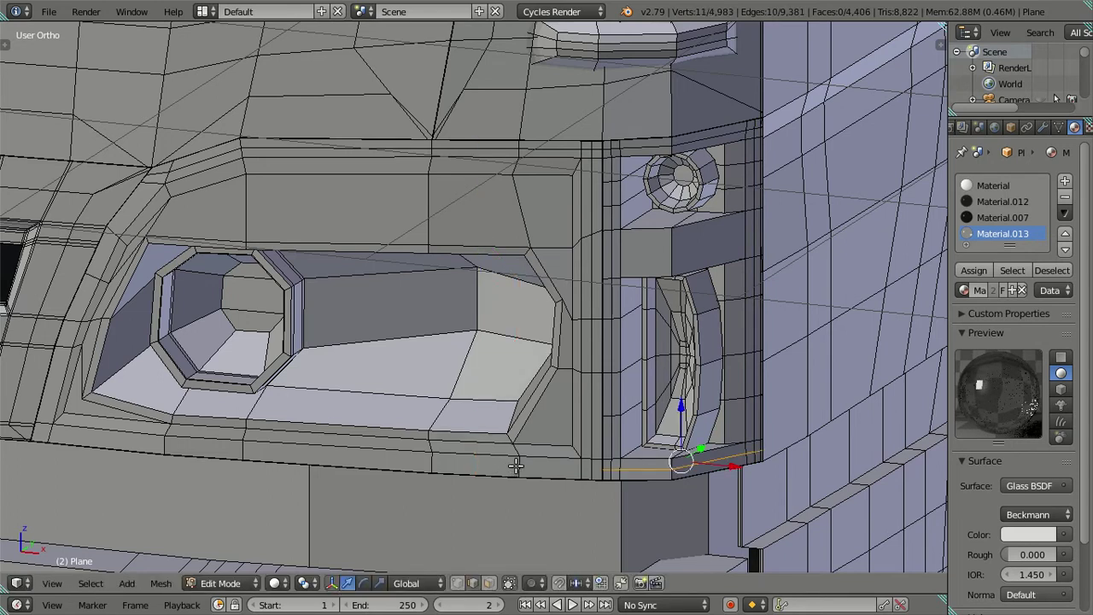
key("ctrl+r")
left_click(516, 465)
right_click(515, 467)
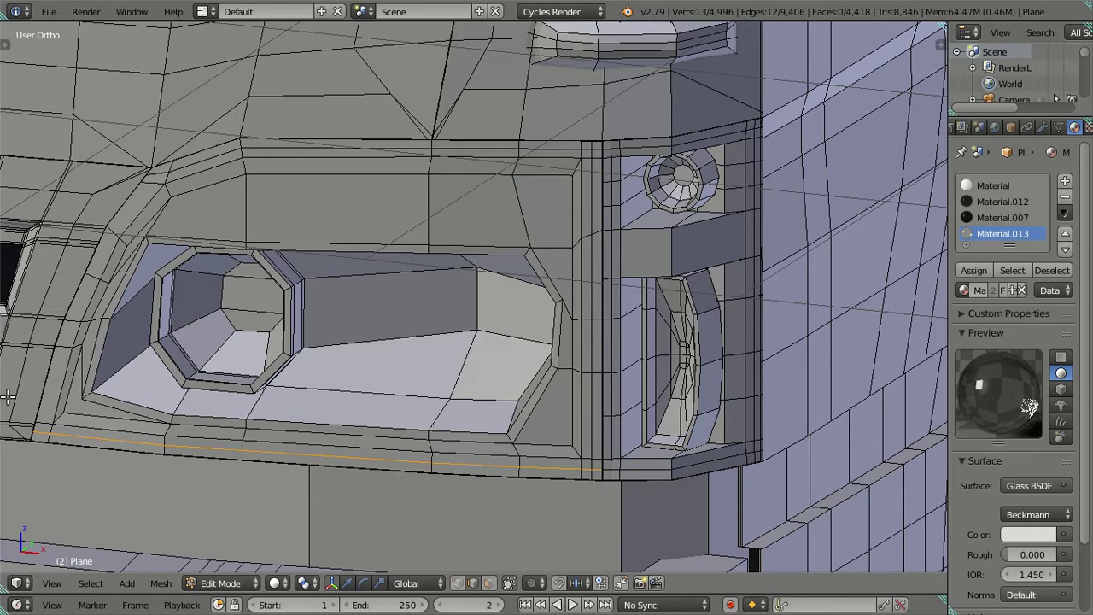
key("ctrl+r")
left_click(75, 309)
right_click(75, 309)
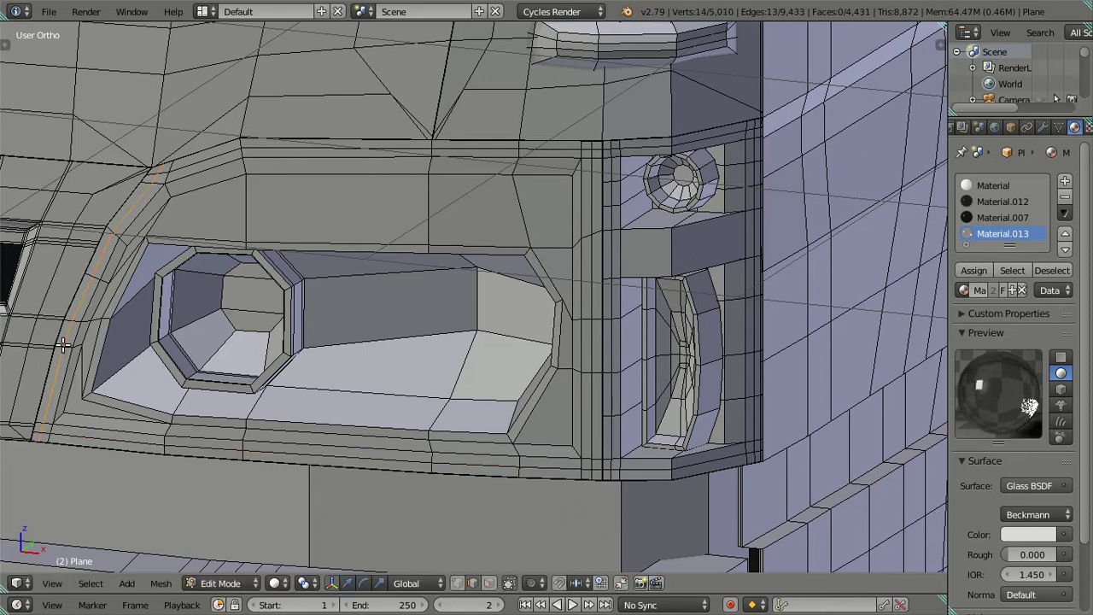
key("a")
middle_click_drag(138, 293, 419, 327, "shift")
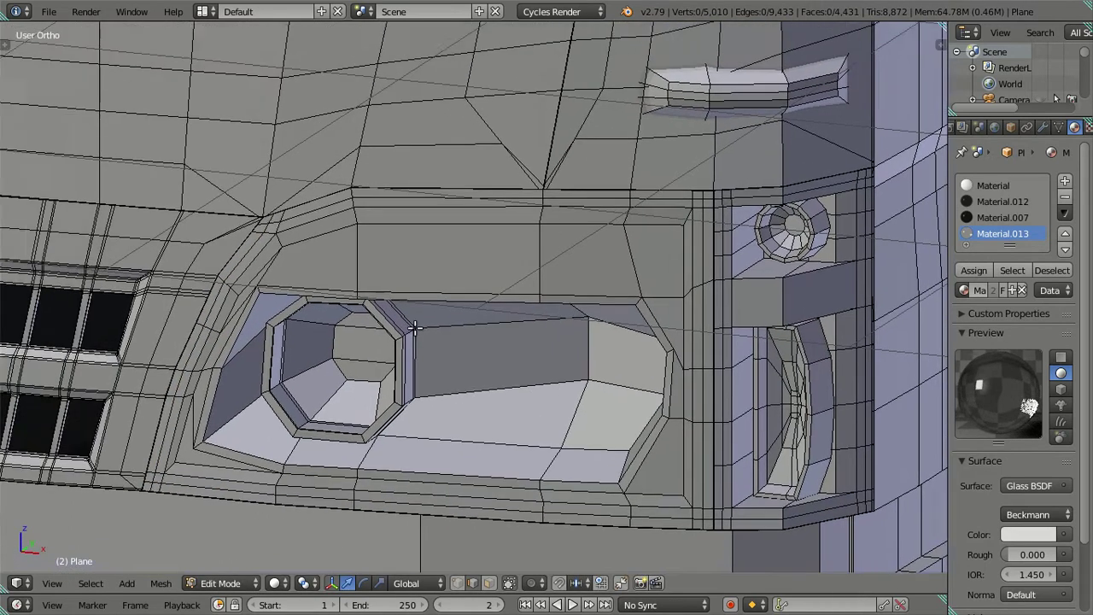
scroll(402, 273, "up", 2)
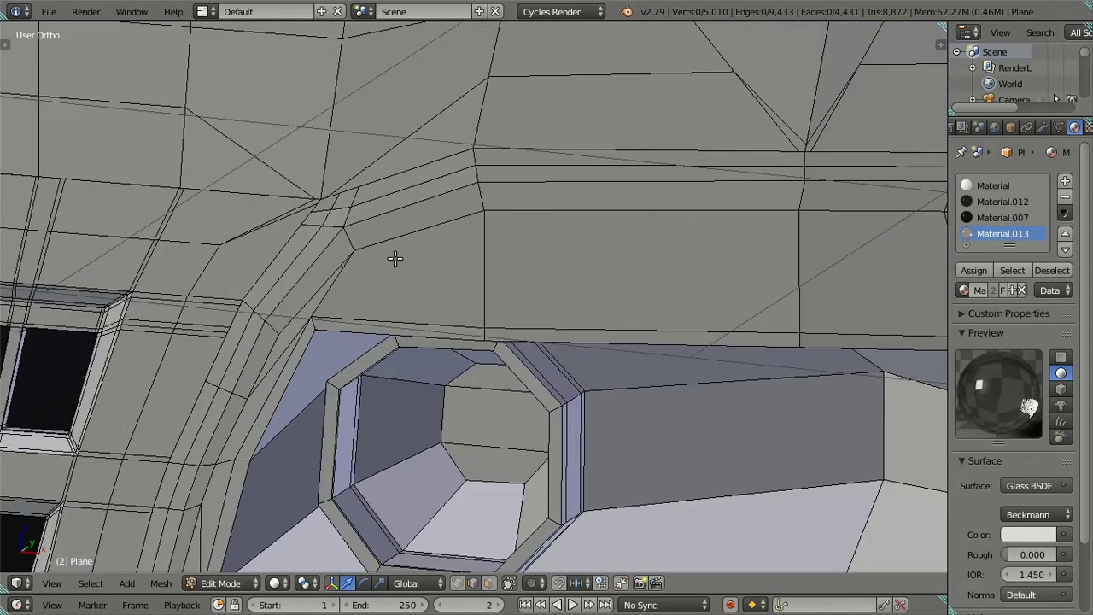
scroll(478, 256, "up", 2)
scroll(492, 266, "up", 1)
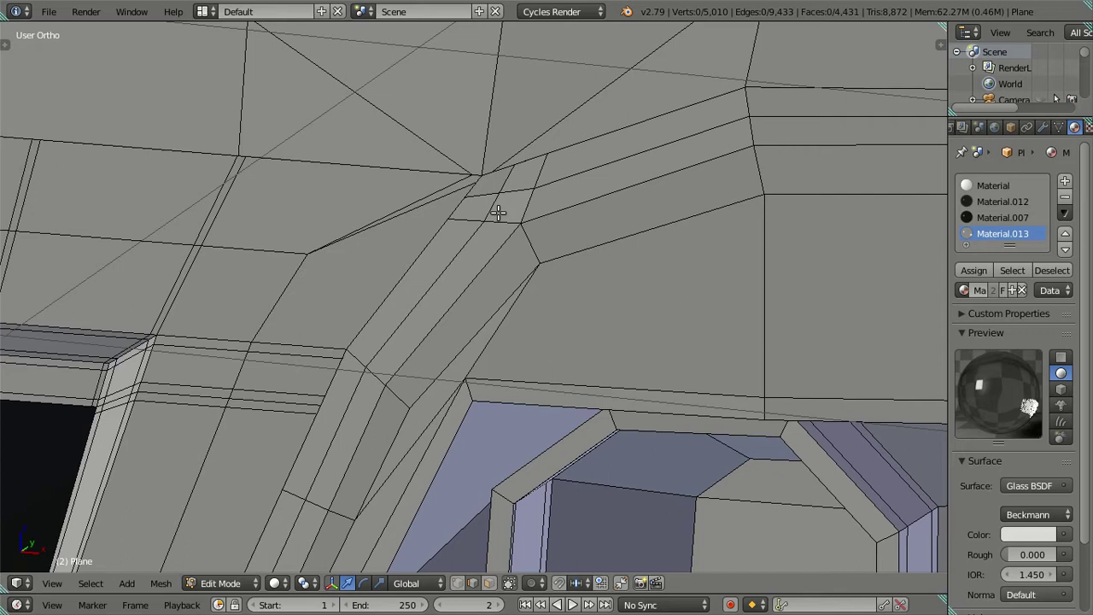
- Select the three linked cab-wall regions around the headlight recess and hide them
scroll(499, 209, "up", 1)
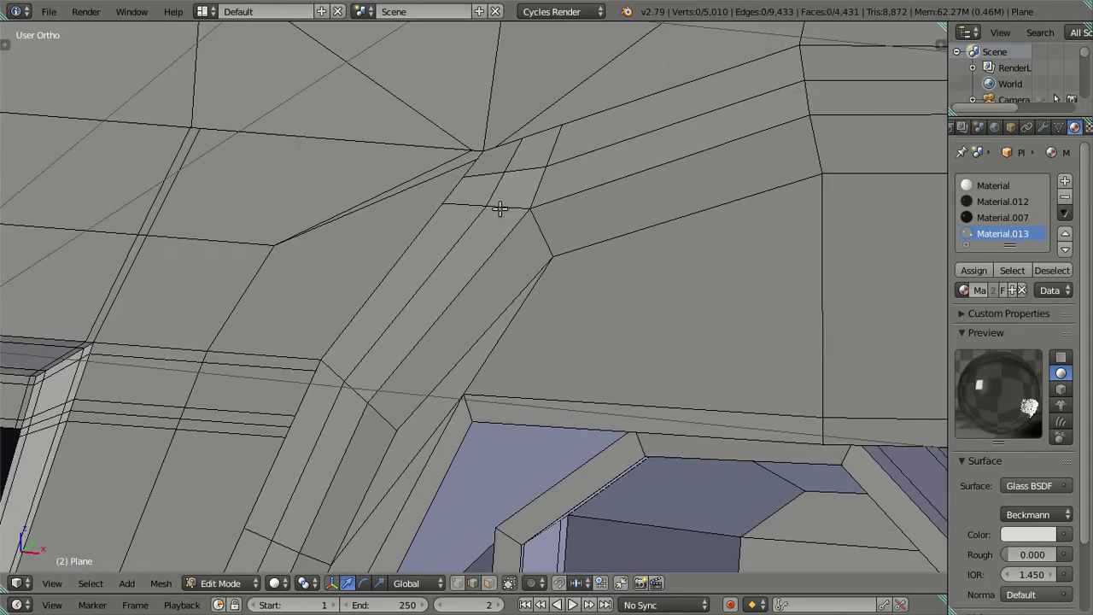
scroll(499, 208, "up", 1)
scroll(503, 210, "down", 2)
scroll(513, 211, "down", 1)
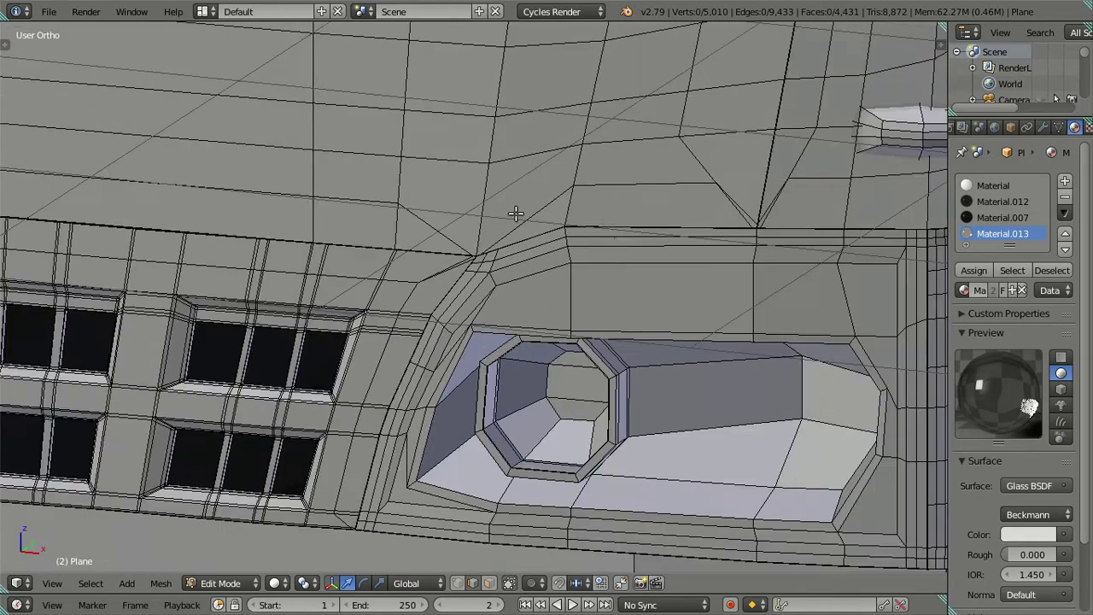
mouse_move(634, 265)
middle_mouse_down()
mouse_move(383, 256)
mouse_move(597, 281)
mouse_move(552, 298)
mouse_move(602, 269)
mouse_move(529, 214)
middle_mouse_up()
right_click(582, 218)
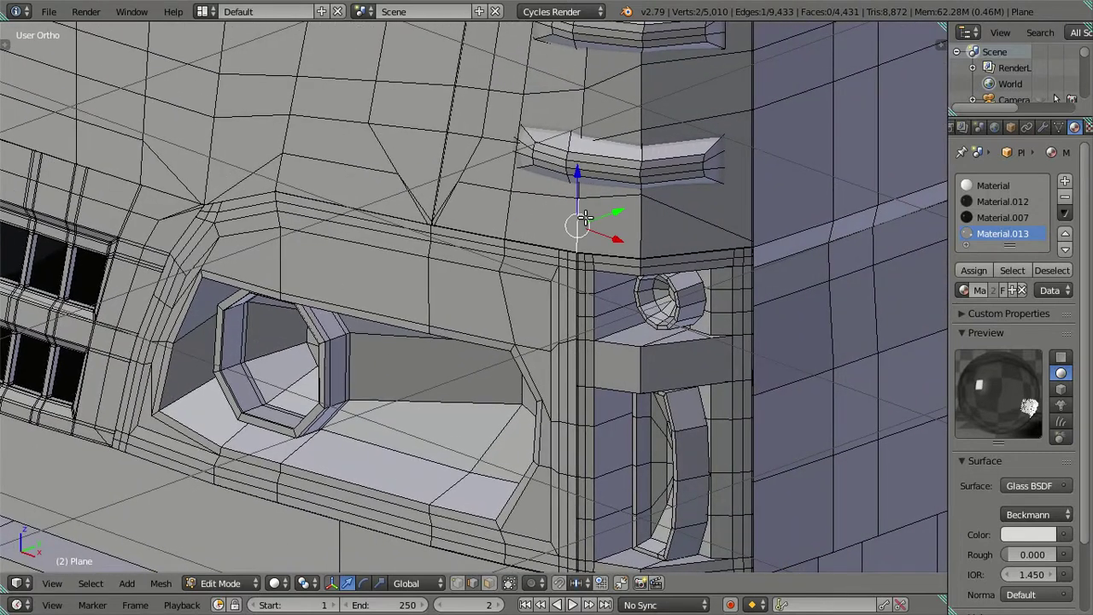
key("ctrl+l")
key("l")
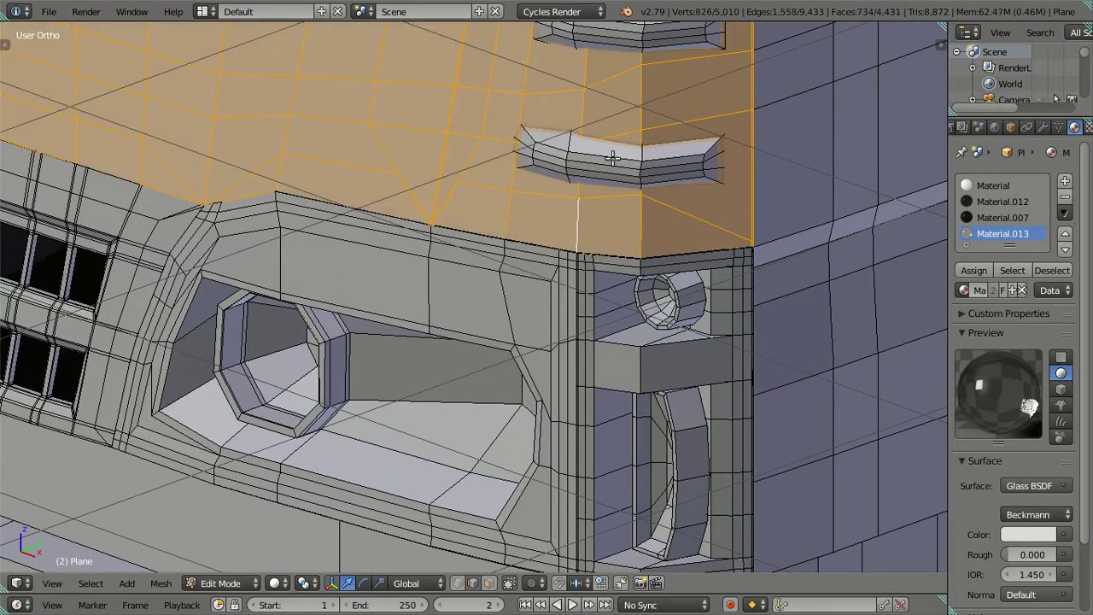
key("l")
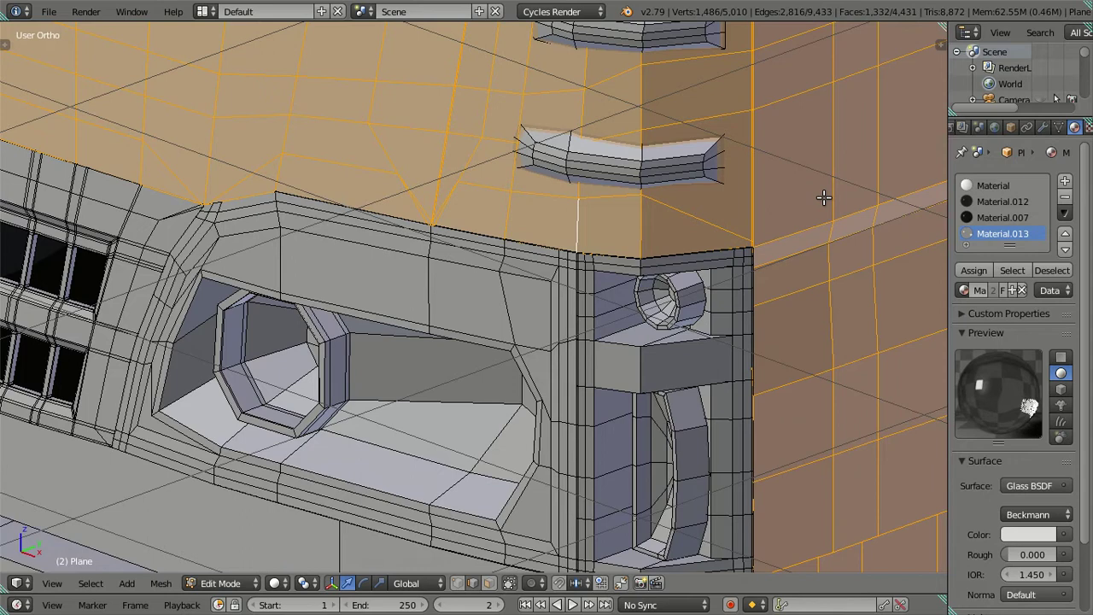
key("h")
- Switch to face select mode and view the exposed frame and ring from above
scroll(751, 252, "up", 3)
mouse_move(743, 254)
middle_mouse_down("shift")
mouse_move(419, 281)
mouse_move(413, 298)
middle_mouse_up("shift")
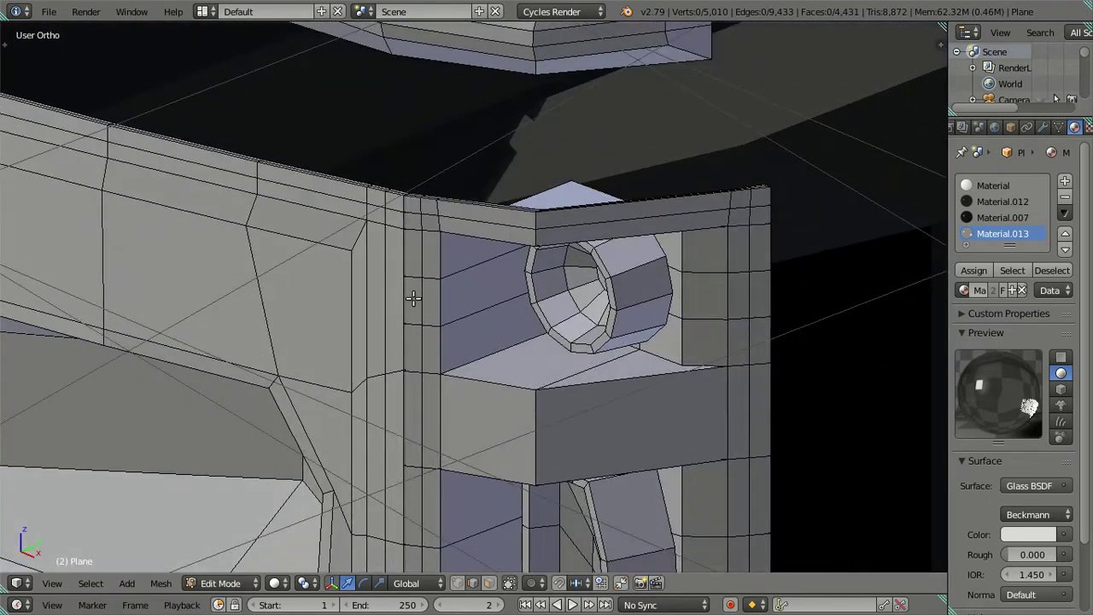
left_click(488, 582)
scroll(417, 265, "up", 2)
mouse_move(390, 206)
middle_mouse_down()
mouse_move(458, 367)
mouse_move(476, 326)
middle_mouse_up()
- Select the top rim face loops and the vertical face columns beside the headlight housing
right_click(474, 327, "alt")
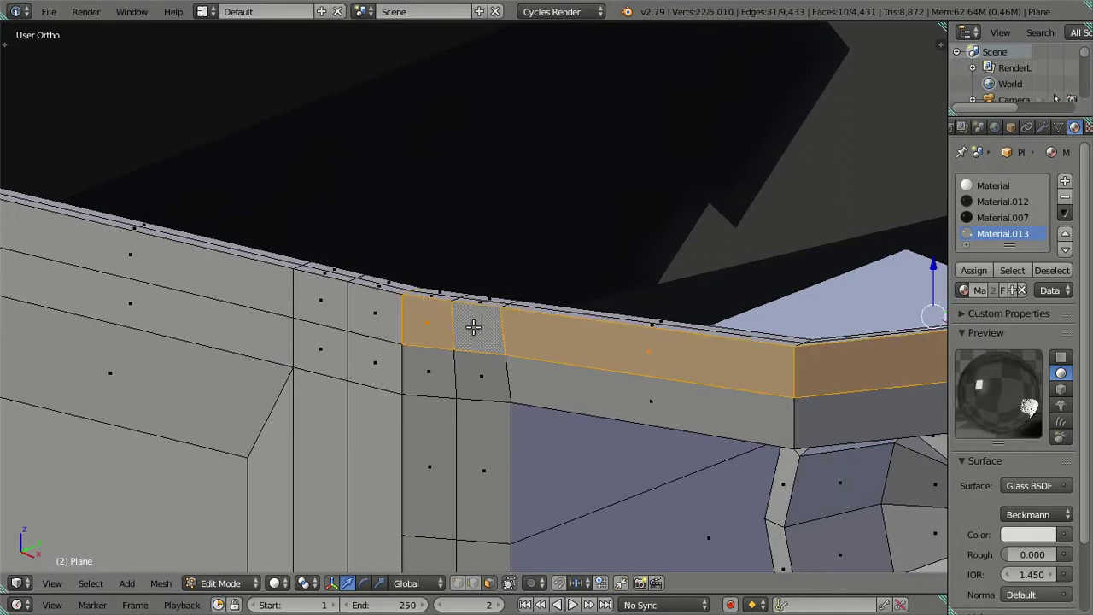
right_click(360, 313, "alt+shift")
right_click(373, 391, "alt+shift")
right_click(425, 388, "alt+shift")
scroll(455, 379, "down", 3)
mouse_move(427, 383)
middle_mouse_down()
mouse_move(455, 379)
mouse_move(437, 328)
middle_mouse_up()
scroll(437, 328, "up", 2)
right_click(361, 292, "alt+shift")
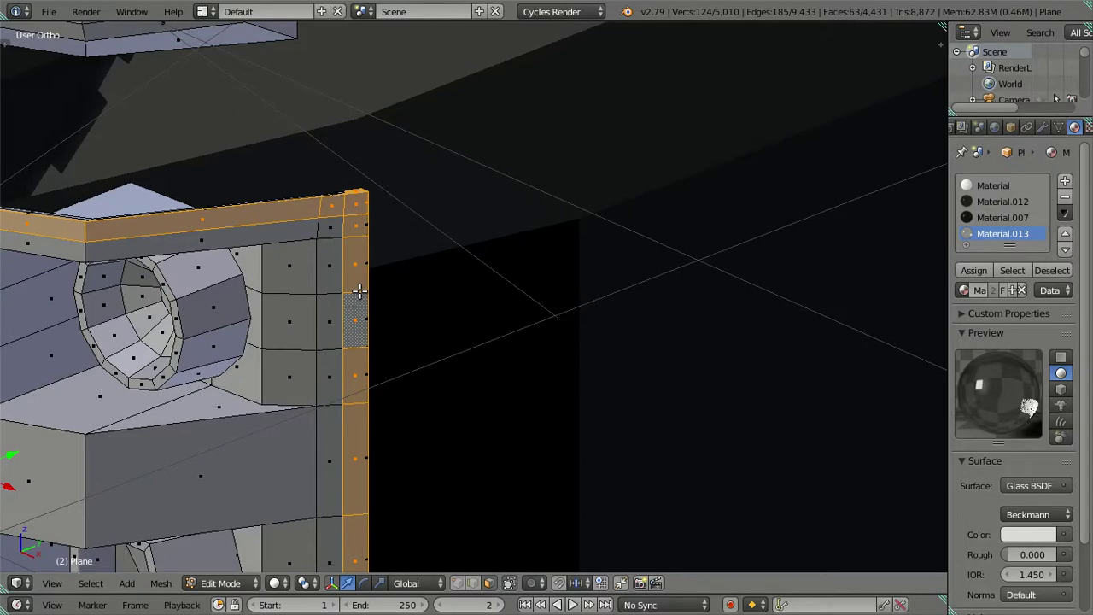
- Add the lower horizontal face band and another vertical column to the rim selection
scroll(358, 299, "down", 3)
middle_click_drag(358, 305, 510, 341)
scroll(510, 342, "up", 4)
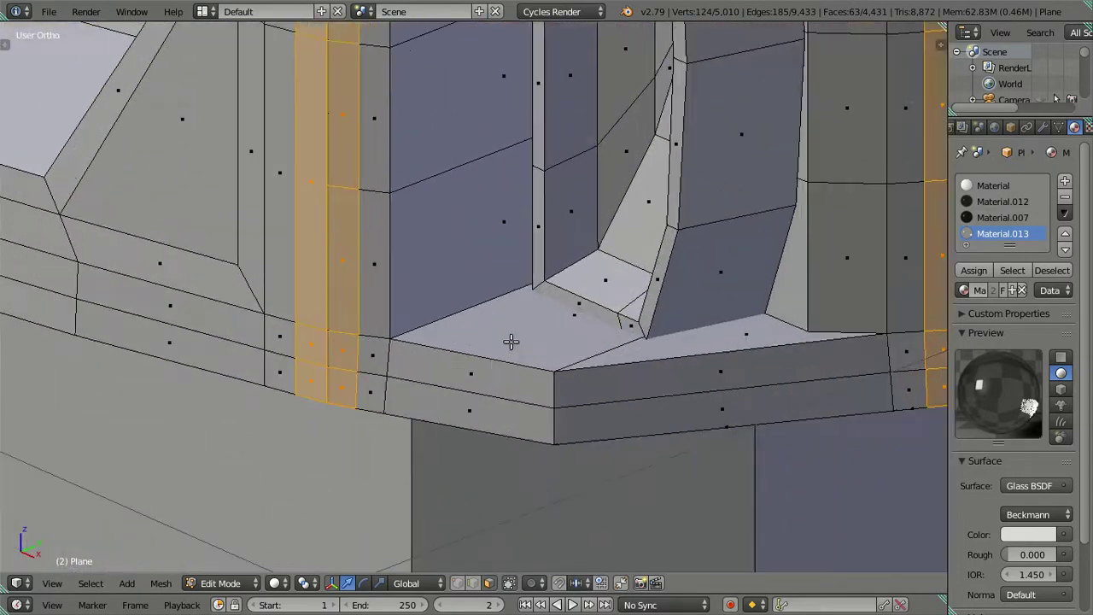
right_click(382, 389, "alt+shift")
right_click(259, 371, "alt+shift")
scroll(259, 371, "down", 3)
mouse_move(259, 370)
middle_mouse_down()
mouse_move(510, 264)
mouse_move(517, 325)
mouse_move(361, 319)
middle_mouse_up()
scroll(509, 264, "up", 2)
scroll(510, 263, "up", 2)
right_click(497, 267, "alt+shift")
- Add the left face column and top-left strip, dropping a stray lower-left face
scroll(497, 266, "down", 3)
scroll(516, 324, "up", 3)
scroll(419, 315, "up", 3)
scroll(381, 420, "up", 2)
scroll(165, 264, "up", 2)
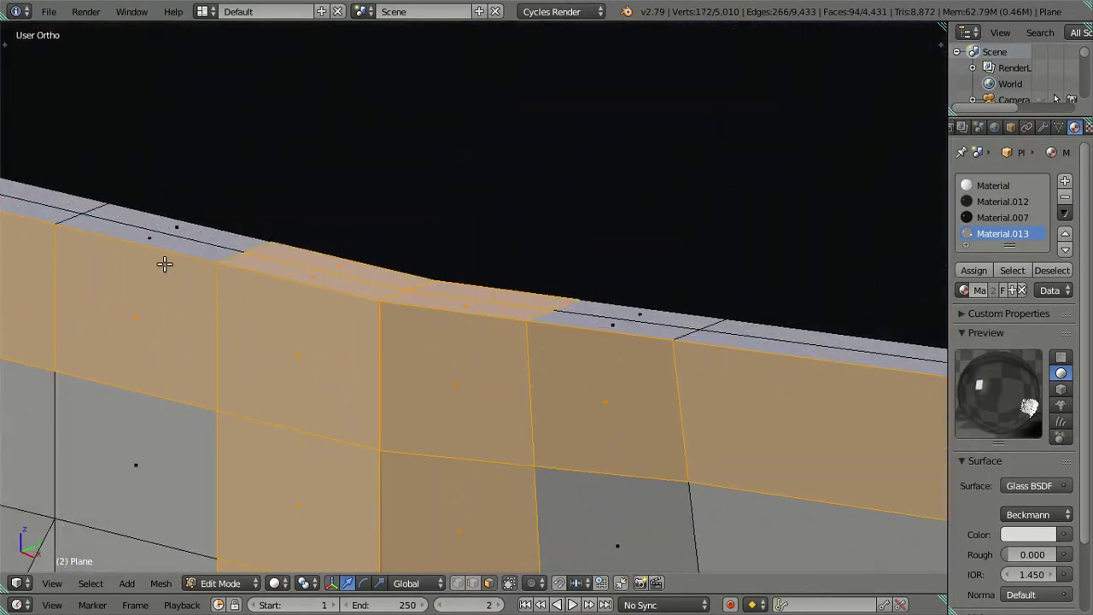
right_click(90, 213, "alt+shift")
right_click(77, 214, "alt+shift")
right_click(74, 214, "alt+shift")
right_click(93, 205, "alt+shift")
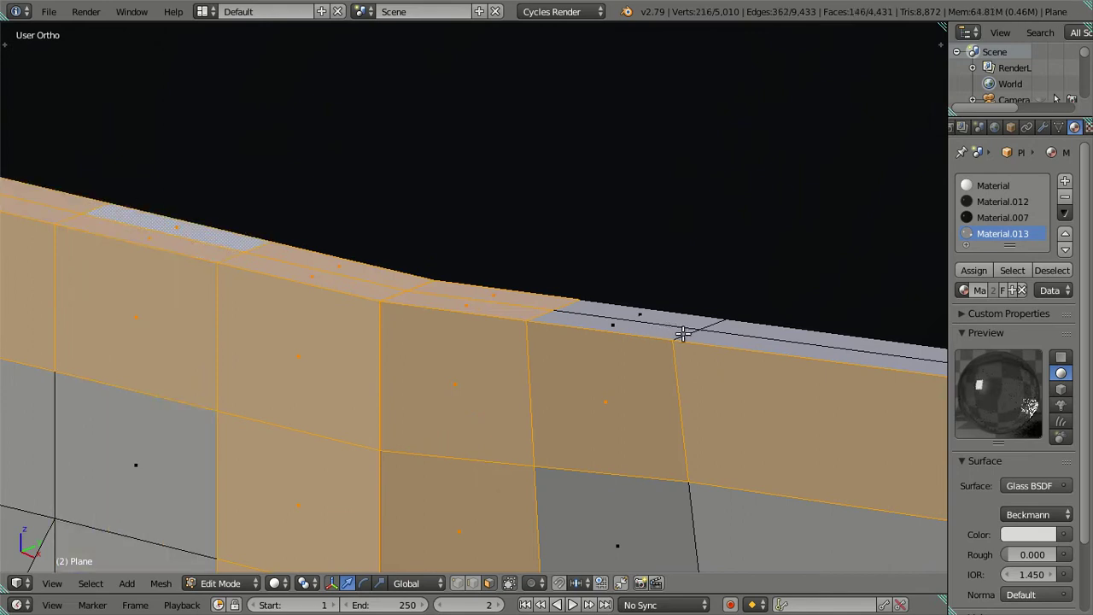
- Add the top rim strip to complete the frame selection
right_click(722, 320, "alt+shift")
right_click(712, 315, "alt+shift")
mouse_move(712, 314)
middle_mouse_down()
mouse_move(544, 344)
mouse_move(317, 427)
mouse_move(555, 415)
mouse_move(543, 416)
middle_mouse_up()
scroll(597, 333, "down", 2)
scroll(336, 432, "up", 2)
scroll(363, 431, "down", 1)
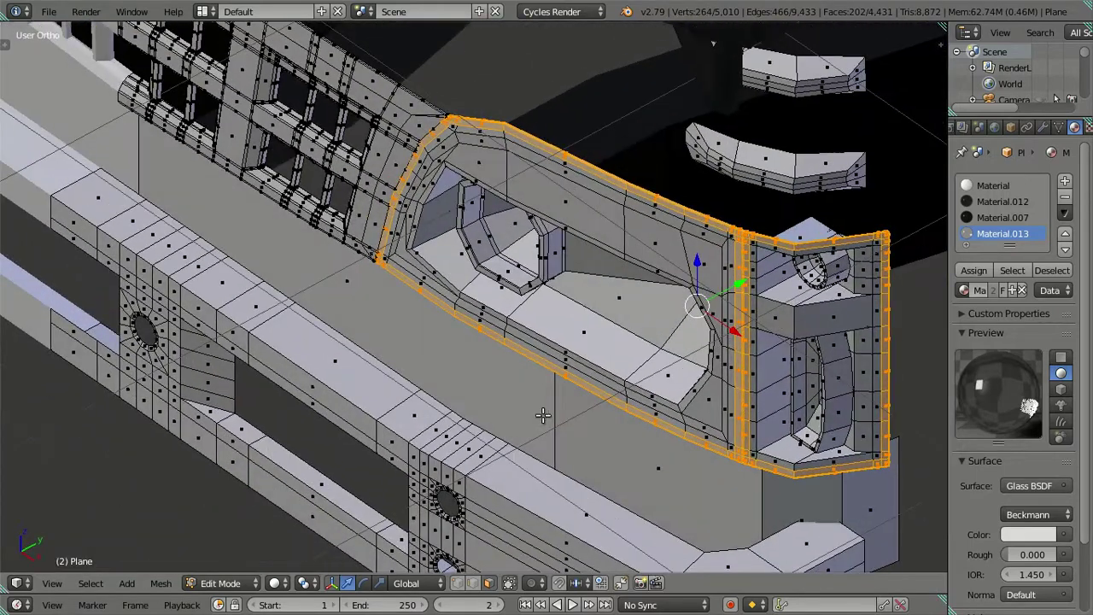
- Assign the dark Material.007 slot to the selected rim faces, then clear the selection
left_click(990, 221)
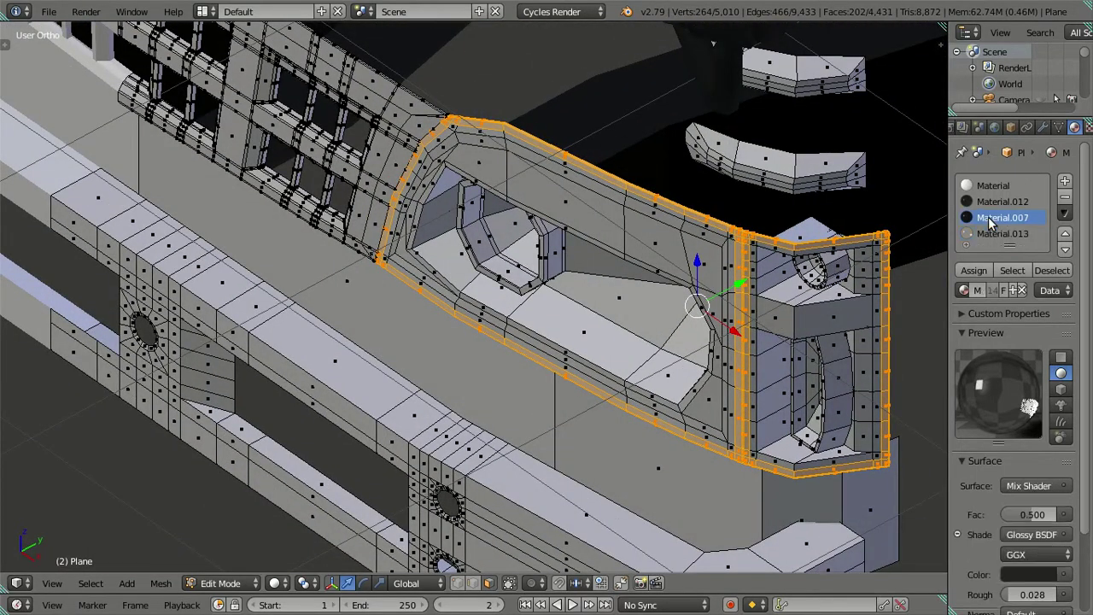
left_click(974, 271)
key("a")
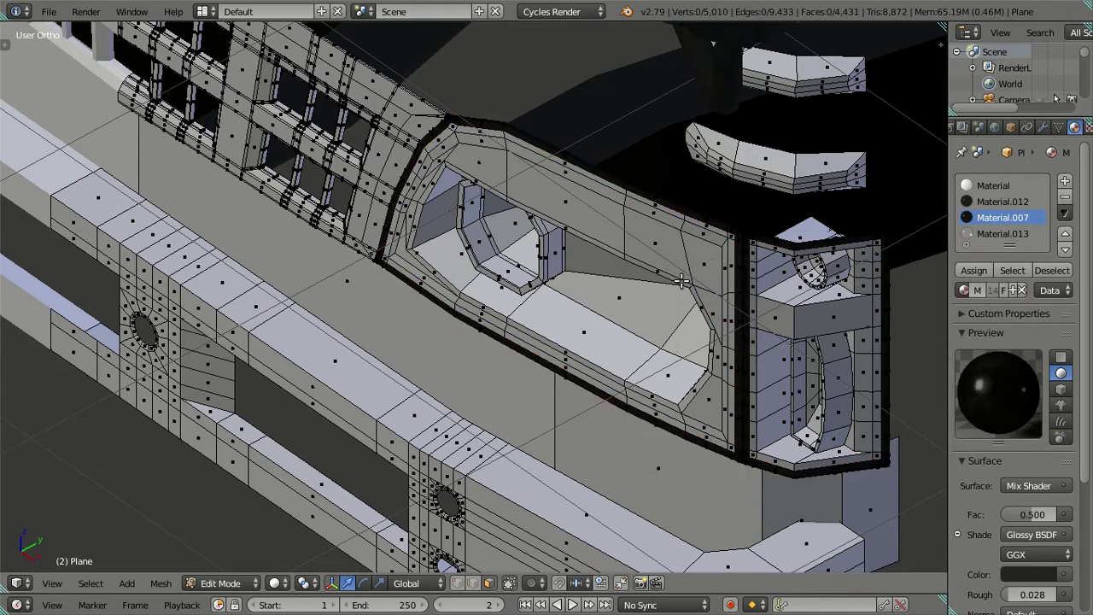
middle_click_drag(721, 260, 663, 259)
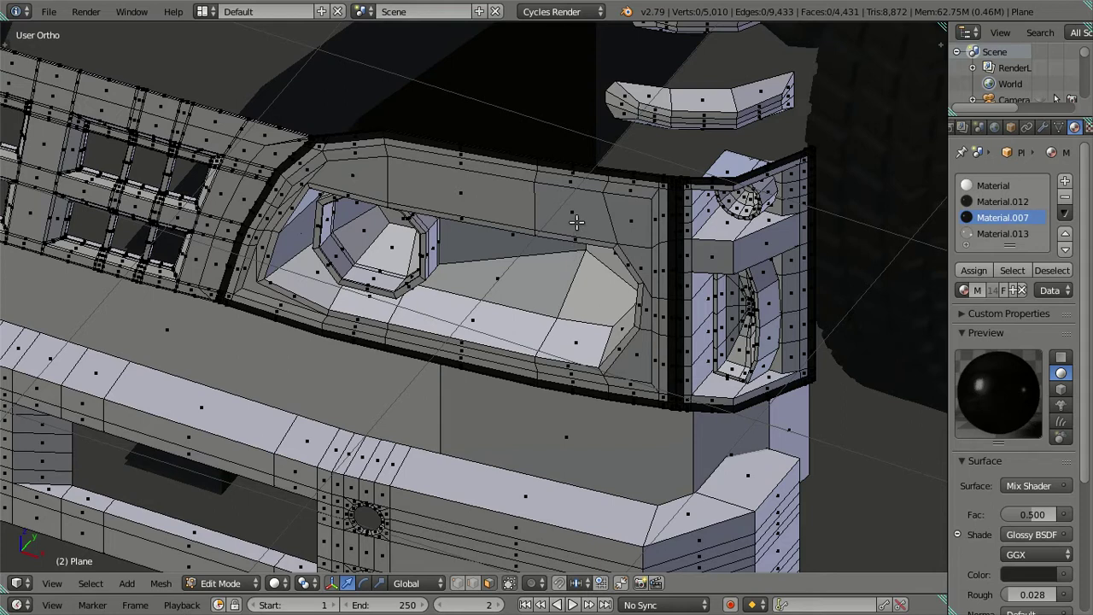
- Select the inner headlight panel, the right frame piece and the round lamp piece
key("l")
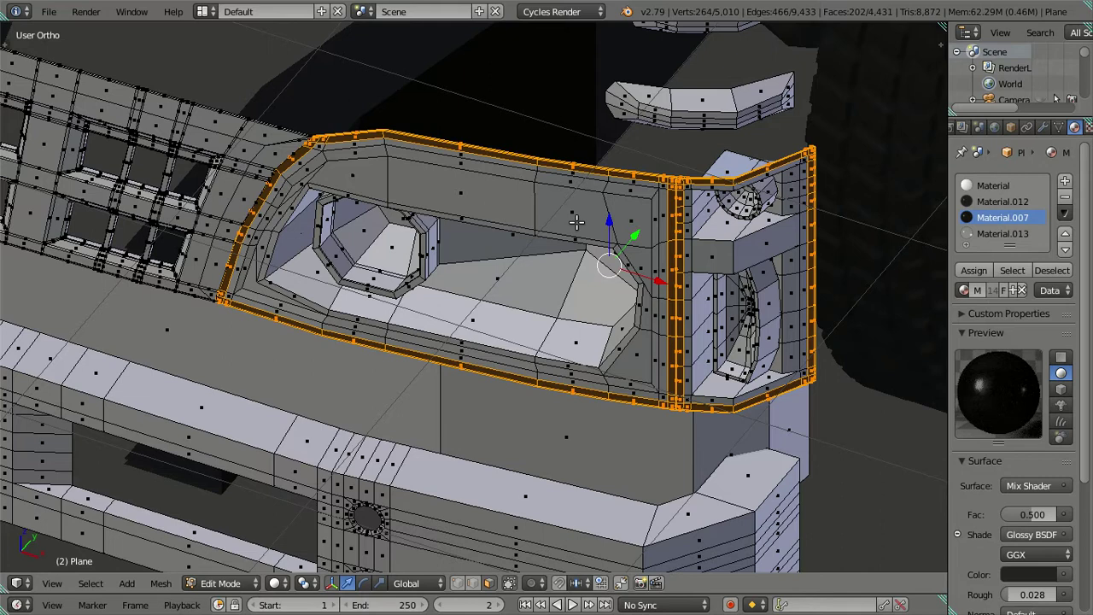
key("a")
right_click(577, 220)
key("ctrl+l")
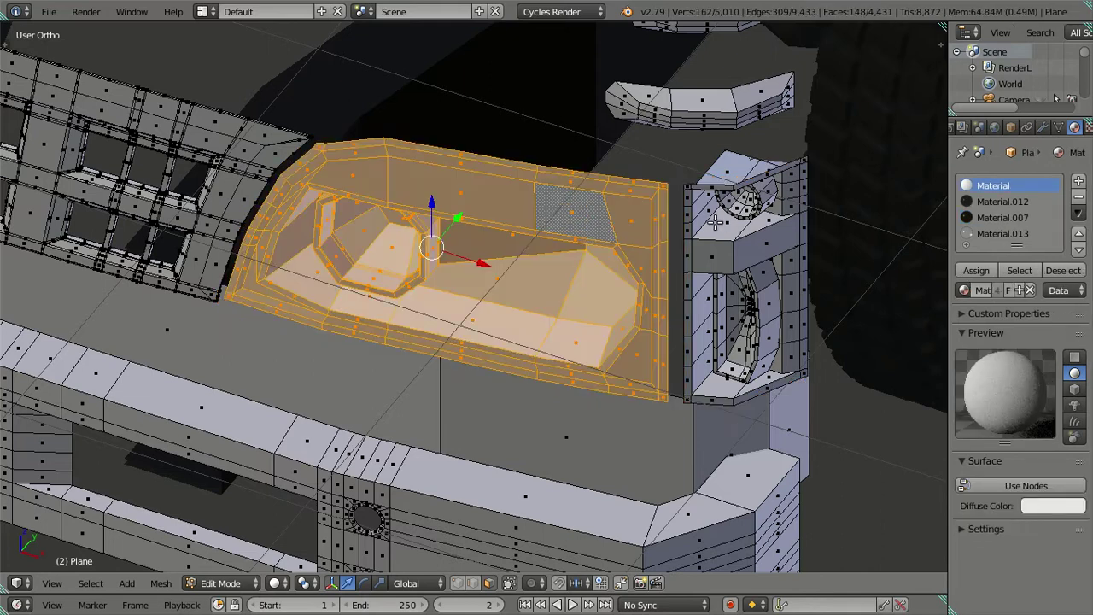
key("l")
key("l")
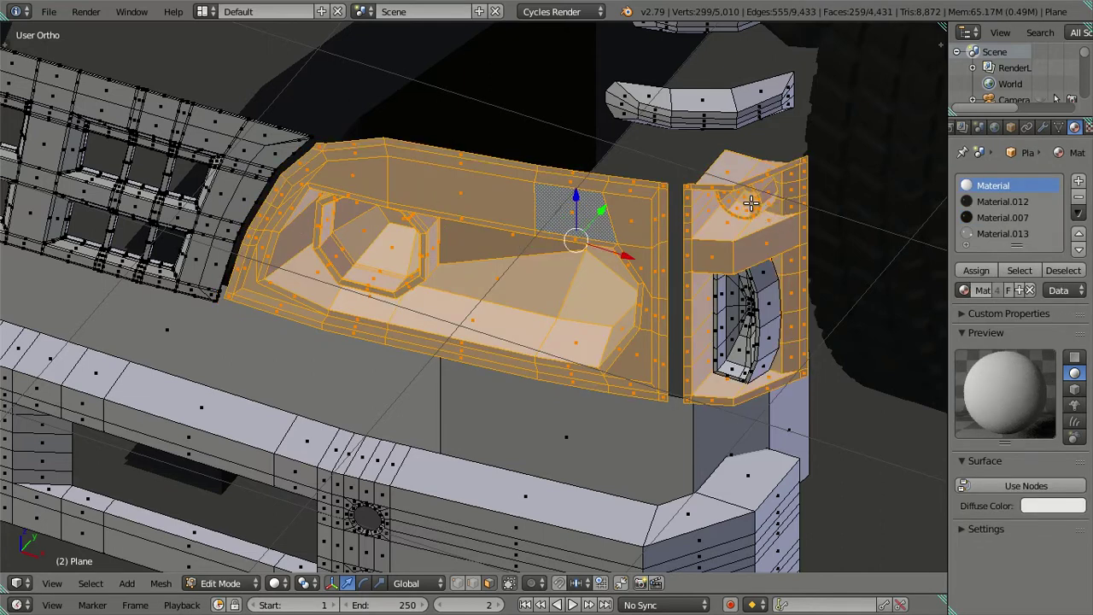
key("l")
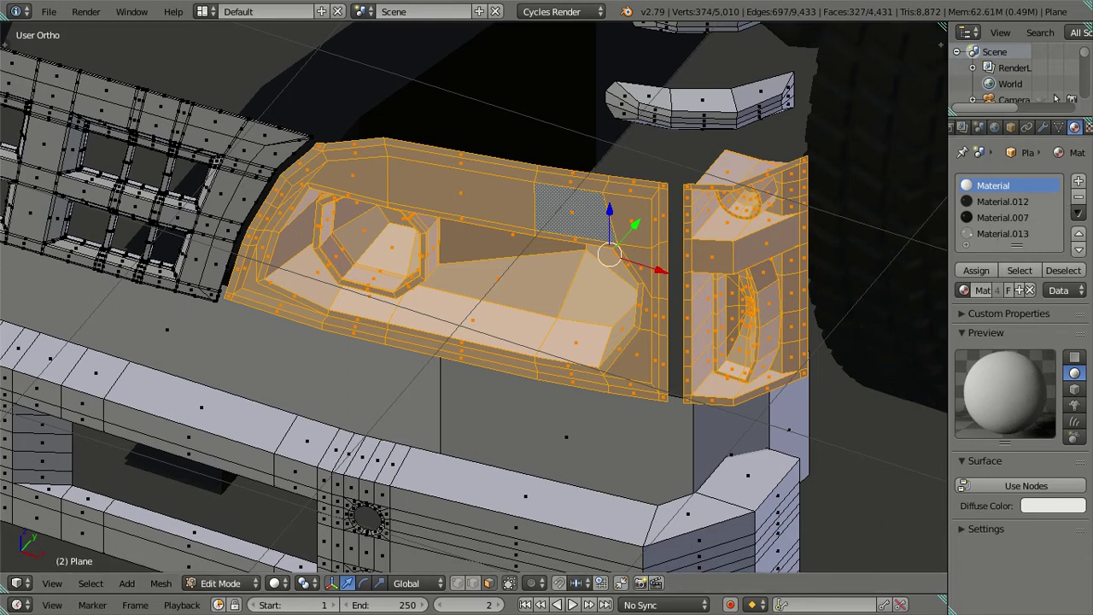
- Add a new material slot holding Material.005 and assign it to those pieces
left_click(1078, 183)
left_click(964, 300)
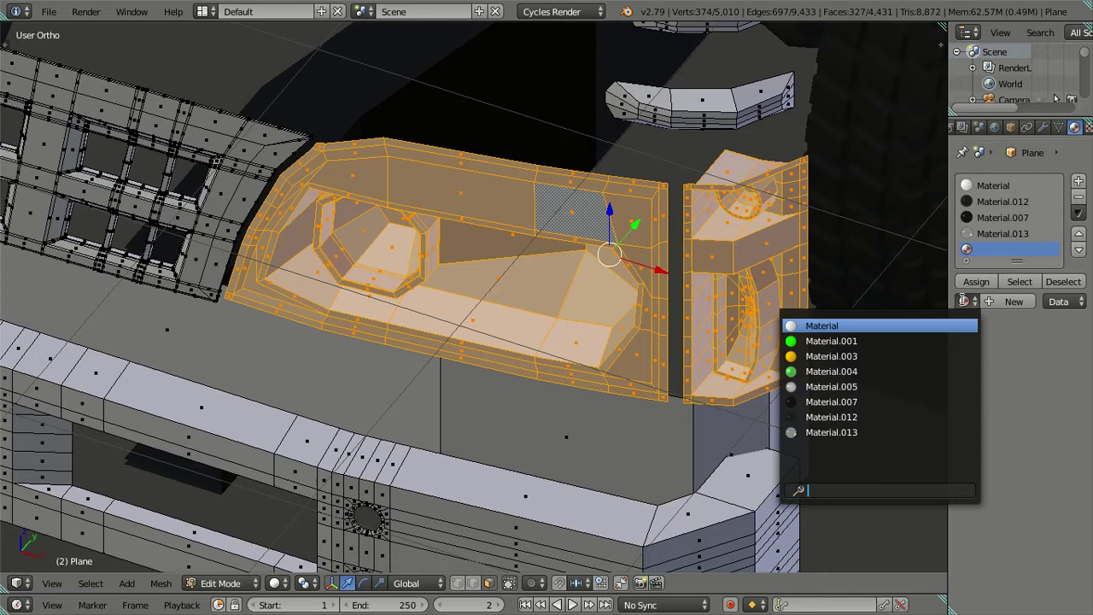
left_click(910, 384)
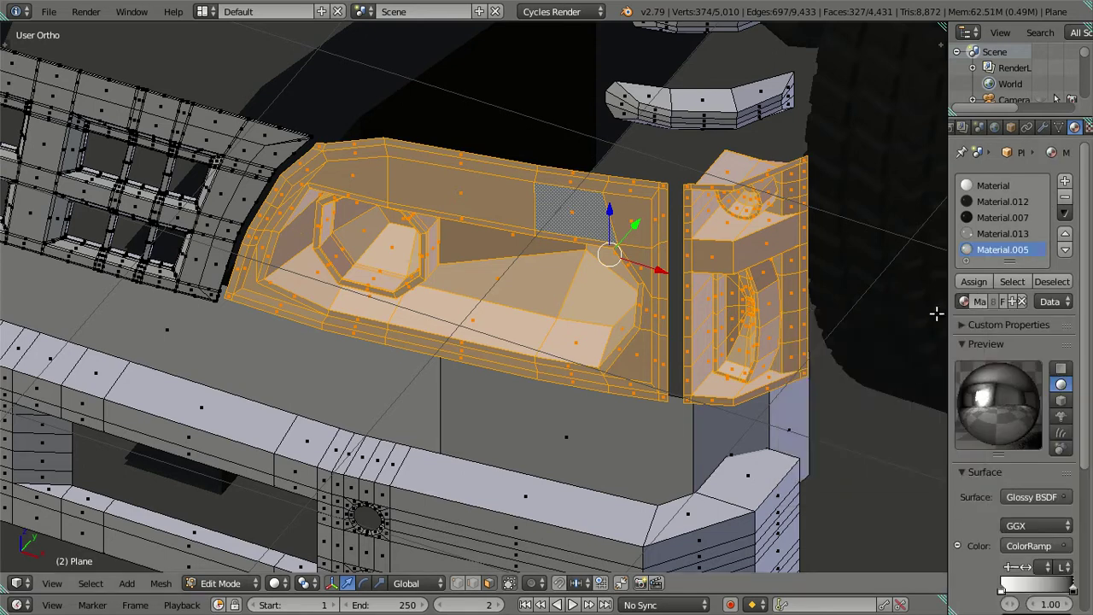
left_click(973, 281)
- Reveal the hidden cab-wall parts and clear the selection
key("a")
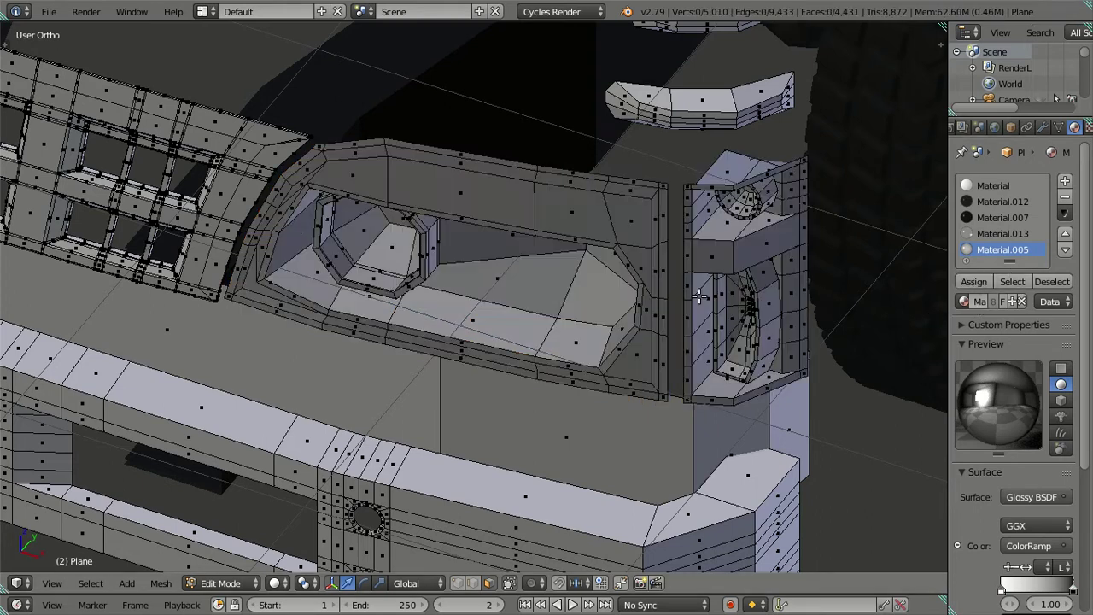
key("alt+h")
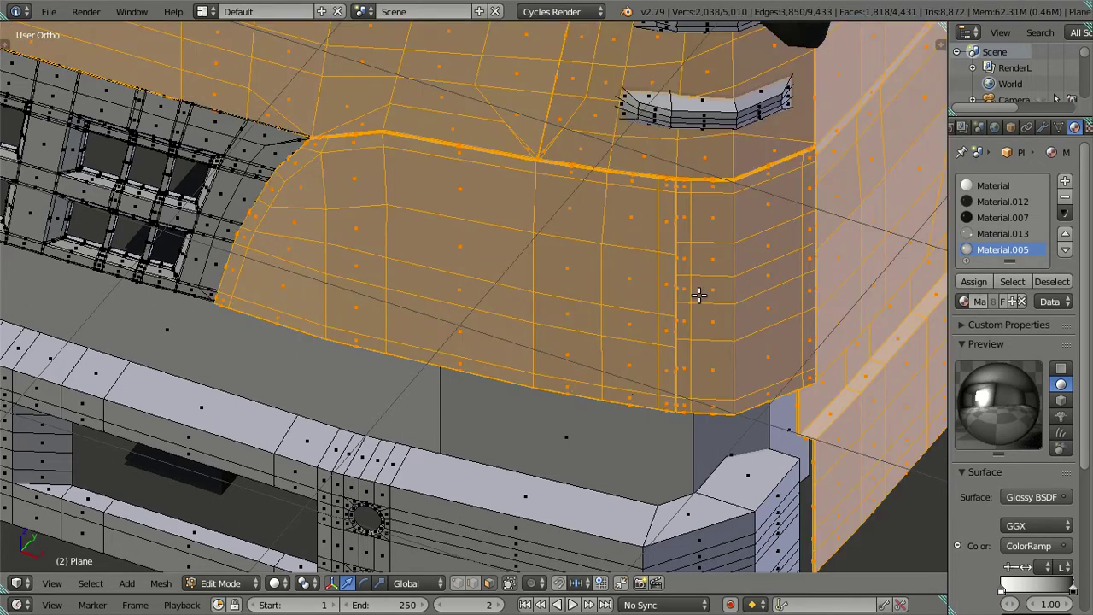
key("a")
scroll(598, 286, "down", 5)
scroll(580, 288, "up", 5)
mouse_move(621, 260)
middle_mouse_down()
mouse_move(423, 297)
mouse_move(441, 274)
mouse_move(391, 415)
middle_mouse_up()
- Re-select the left and right cab-wall regions and hide them again
scroll(390, 415, "up", 4)
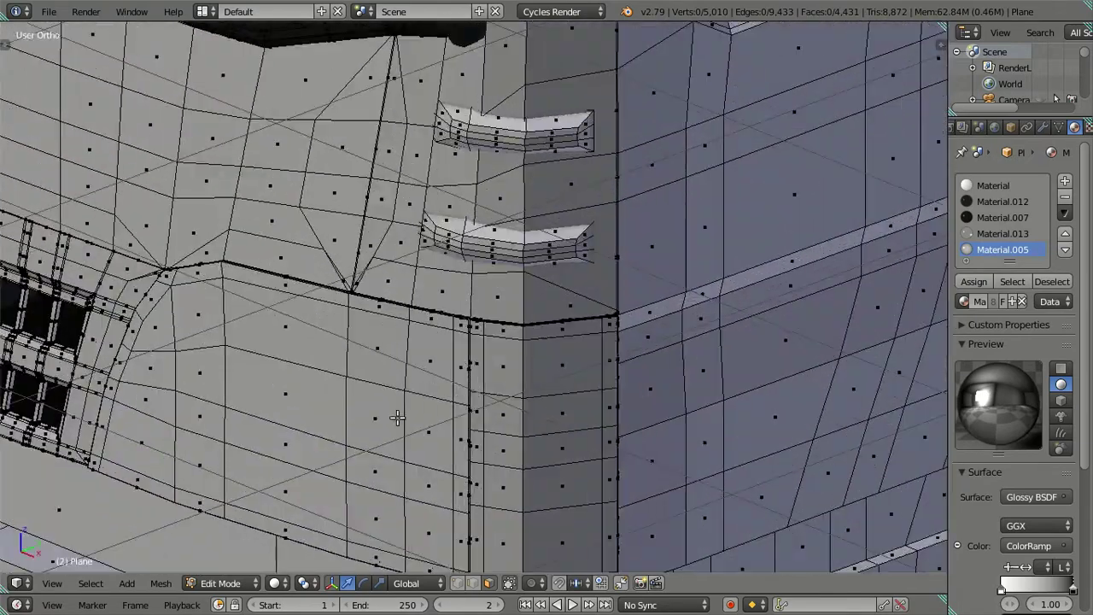
scroll(348, 415, "up", 1)
right_click(347, 414)
key("l")
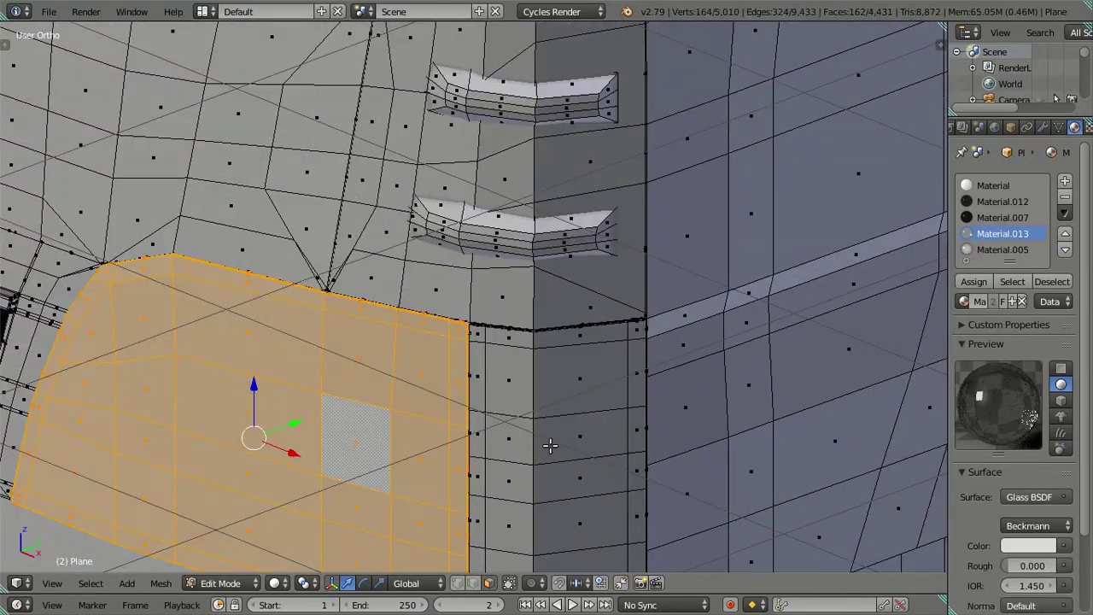
key("l")
key("h")
- Select the face rings lining the small side lamp opening
mouse_move(550, 445)
middle_mouse_down()
mouse_move(598, 321)
mouse_move(520, 335)
middle_mouse_up()
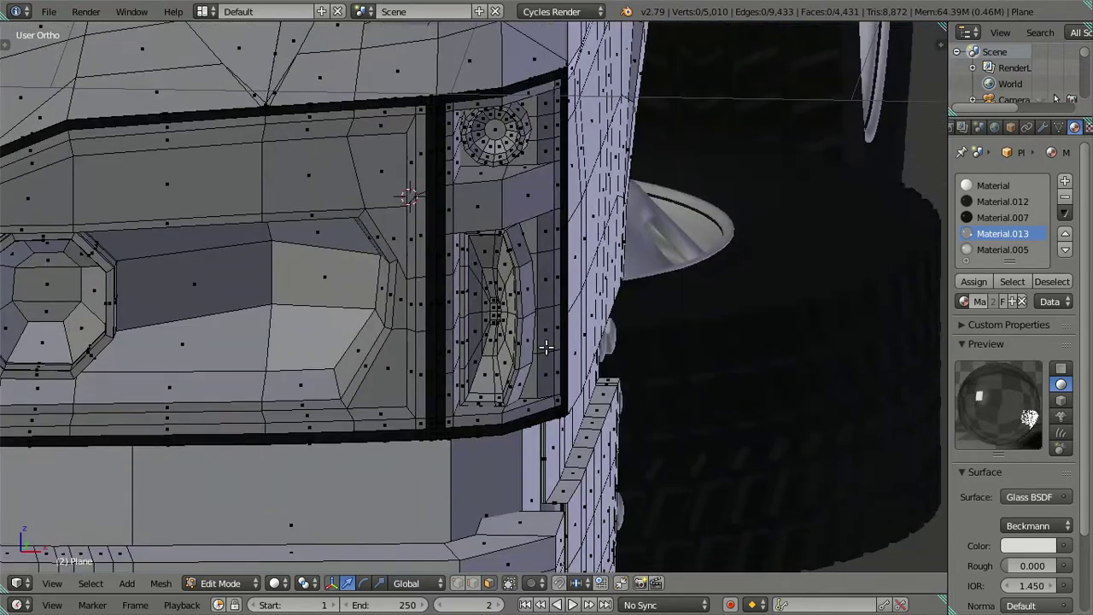
scroll(520, 336, "up", 4)
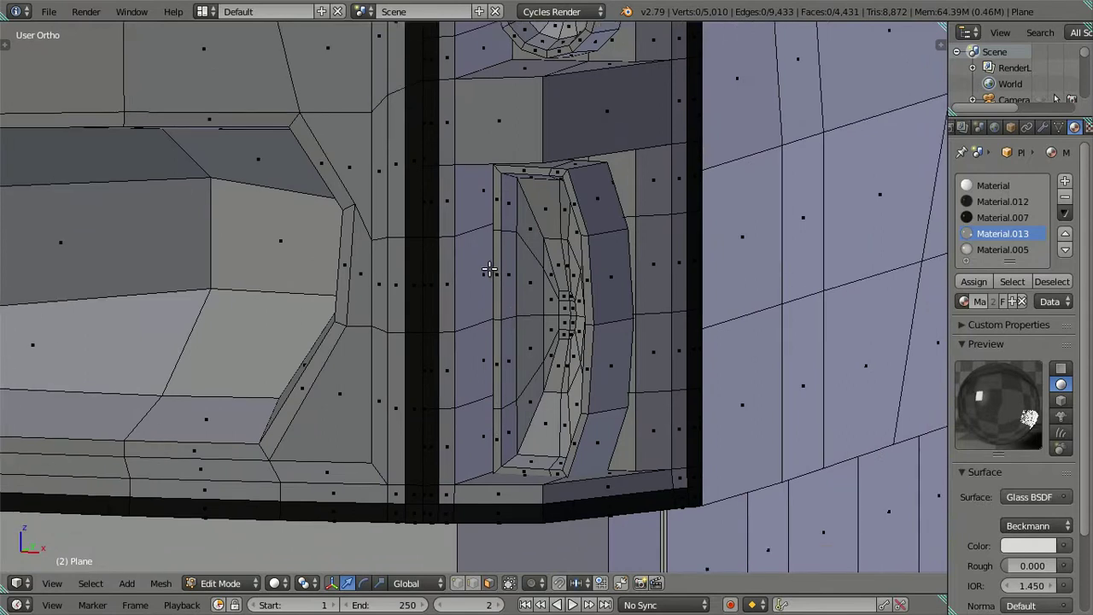
middle_click_drag(520, 336, 488, 269)
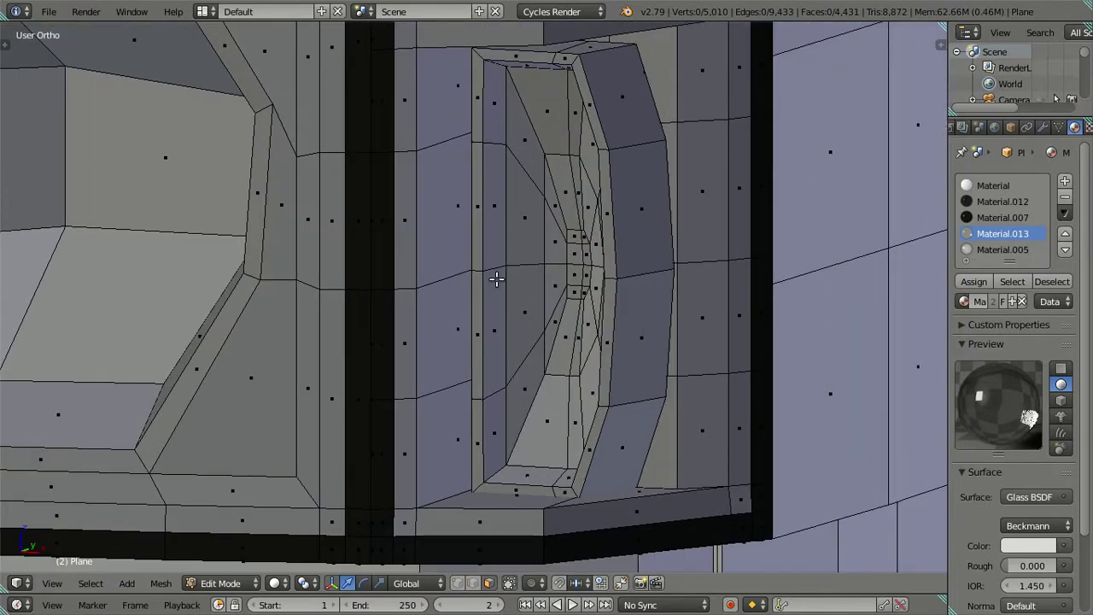
right_click(495, 278, "alt")
right_click(528, 258, "alt+shift")
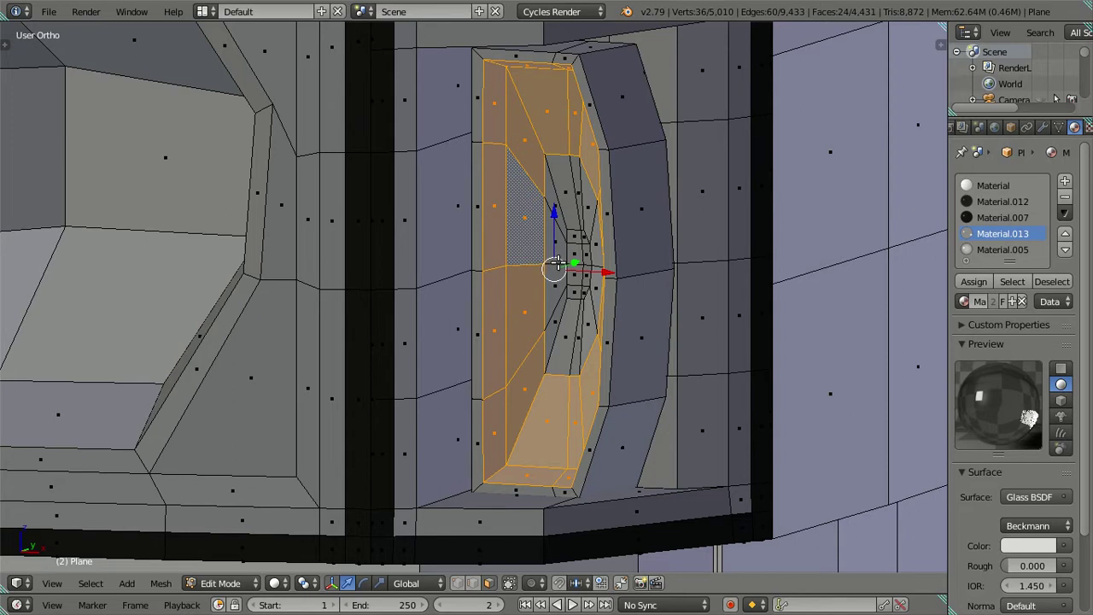
- Add the remaining inner rings and grey faces of the indicator lamp to the selection
right_click(568, 262, "alt+shift")
scroll(602, 266, "up", 2)
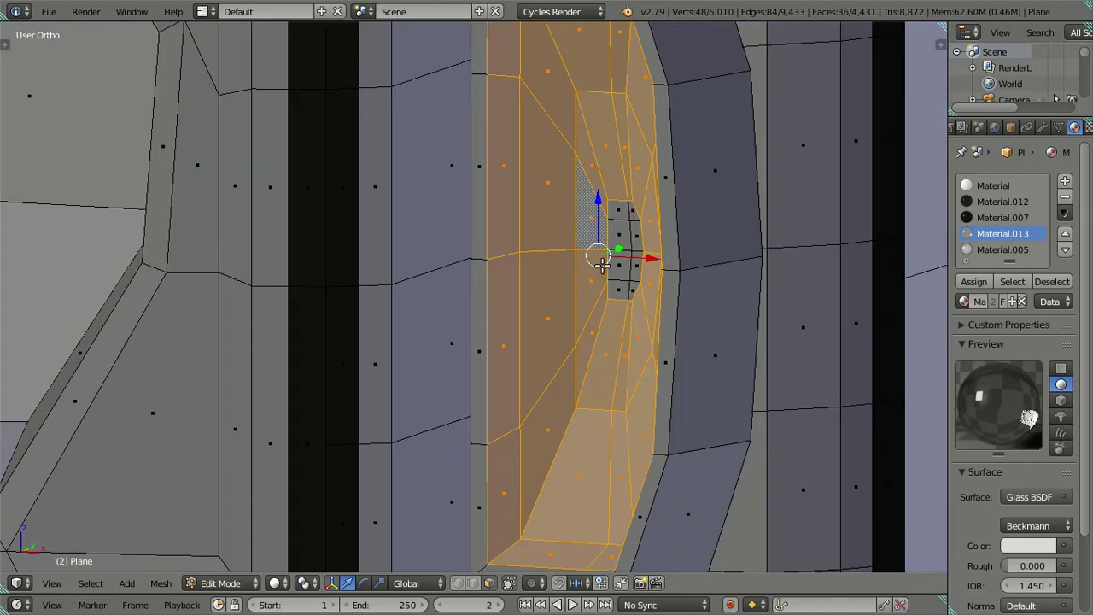
key("c")
left_click_drag(602, 264, 595, 278)
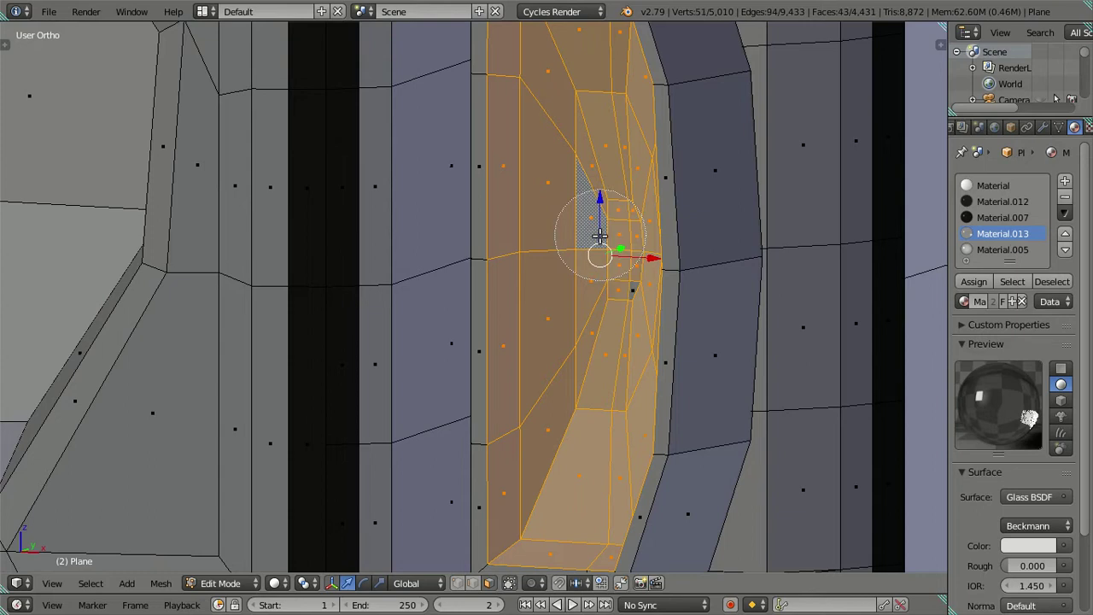
right_click(595, 277)
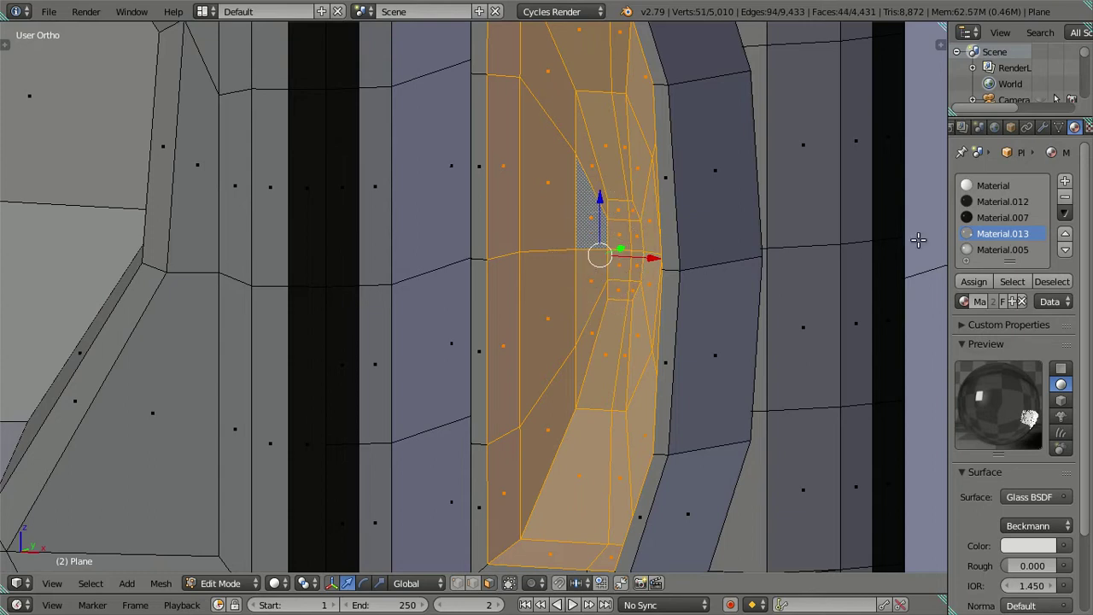
- Create a new material in a fresh slot with diffuse colour hex E7CF00
left_click(1065, 181)
left_click(964, 301)
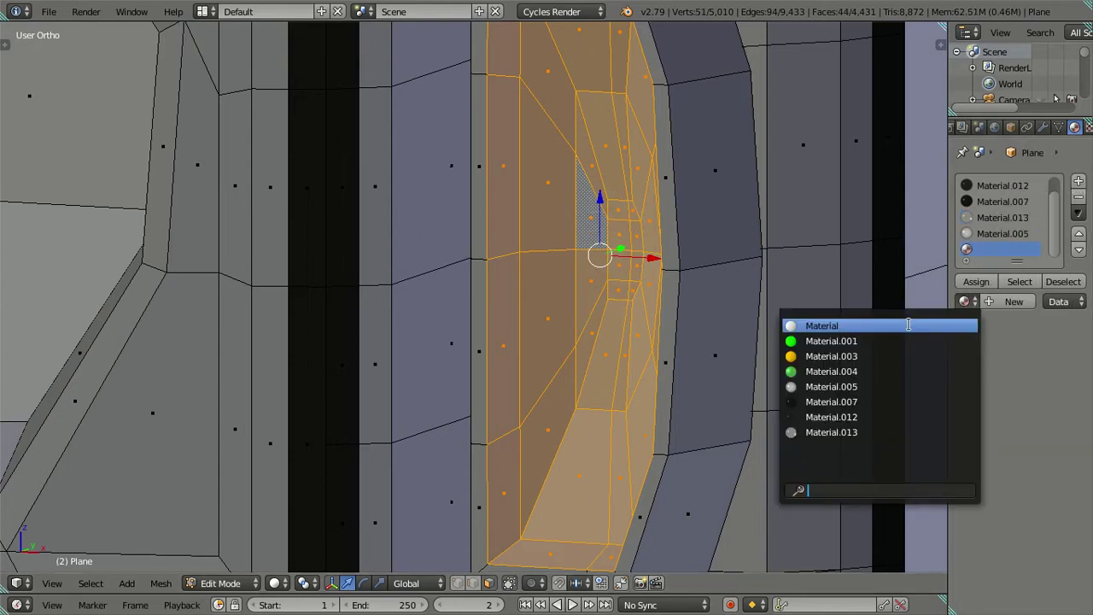
left_click(1012, 301)
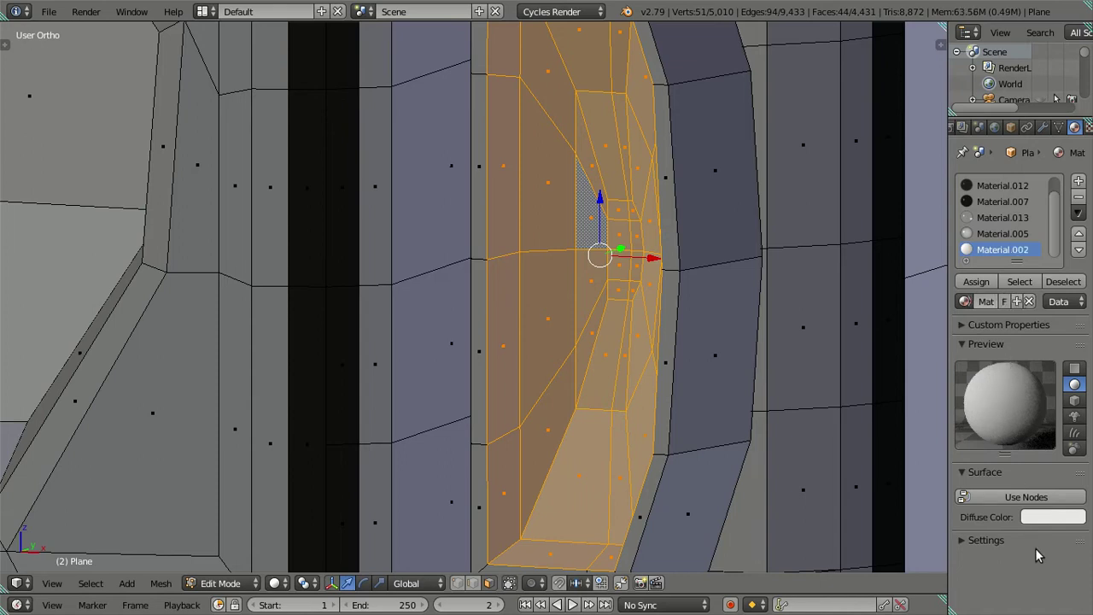
left_click(1036, 519)
left_click(951, 395)
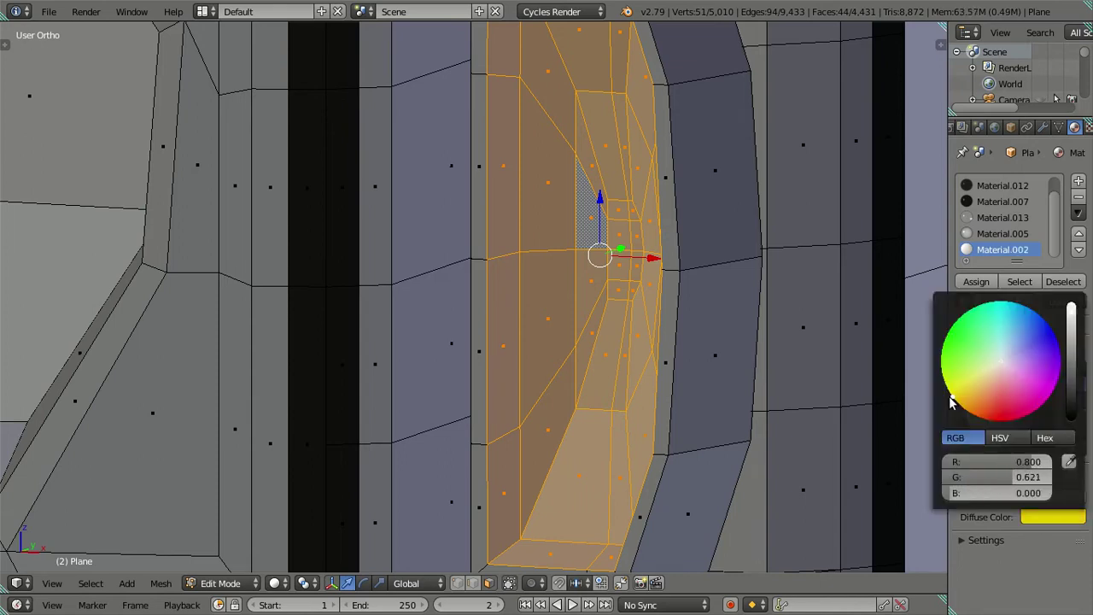
left_click(1055, 522)
left_click(1045, 437)
left_click(1013, 461)
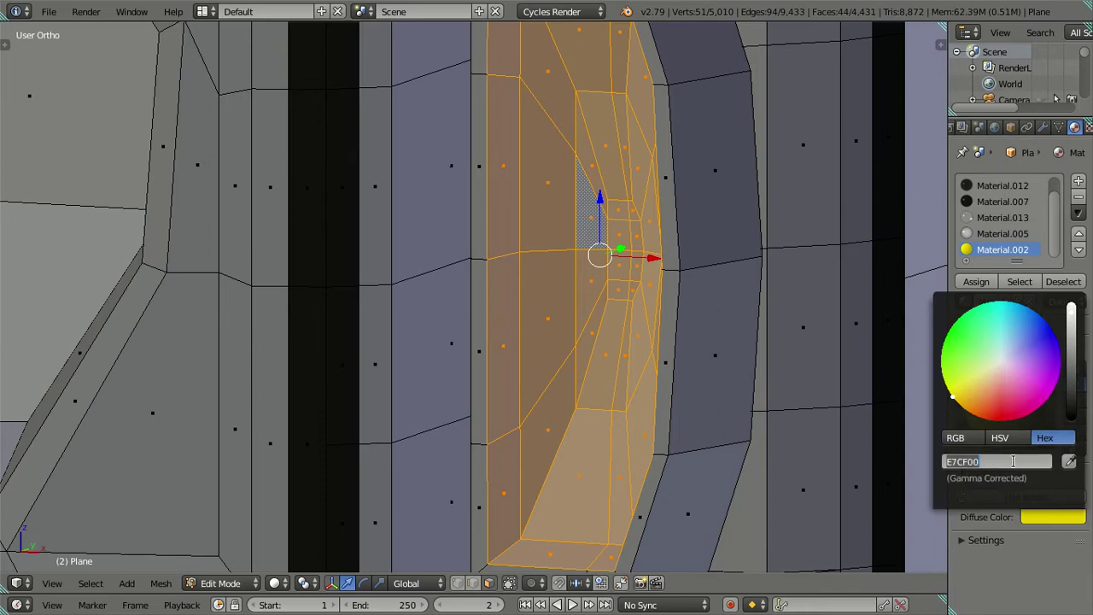
key("Return")
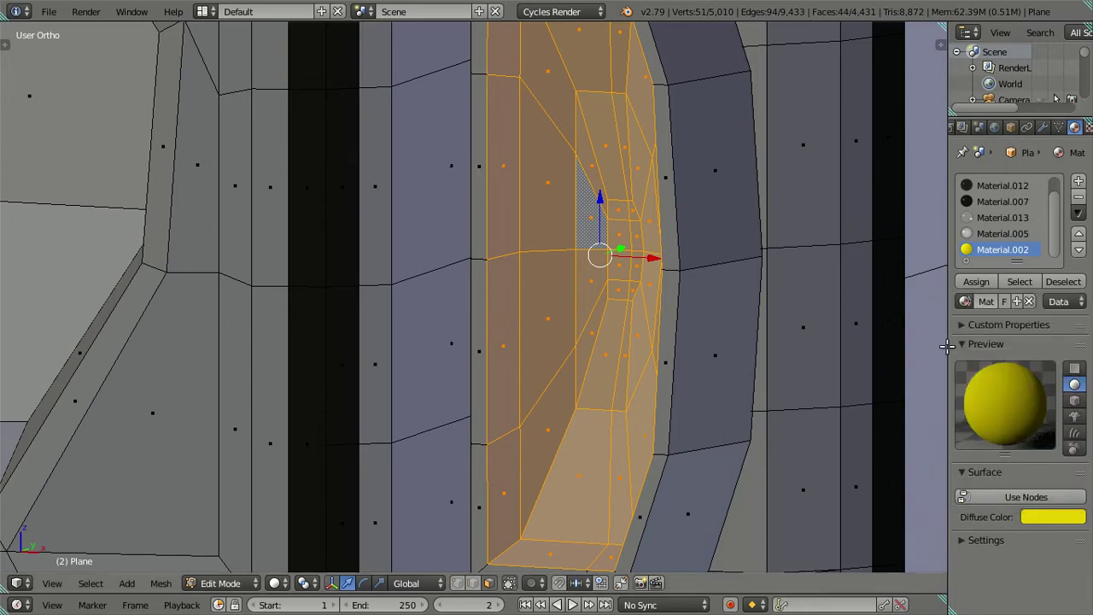
- Assign the yellow material to the lamp faces and deselect everything
left_click(976, 282)
key("a")
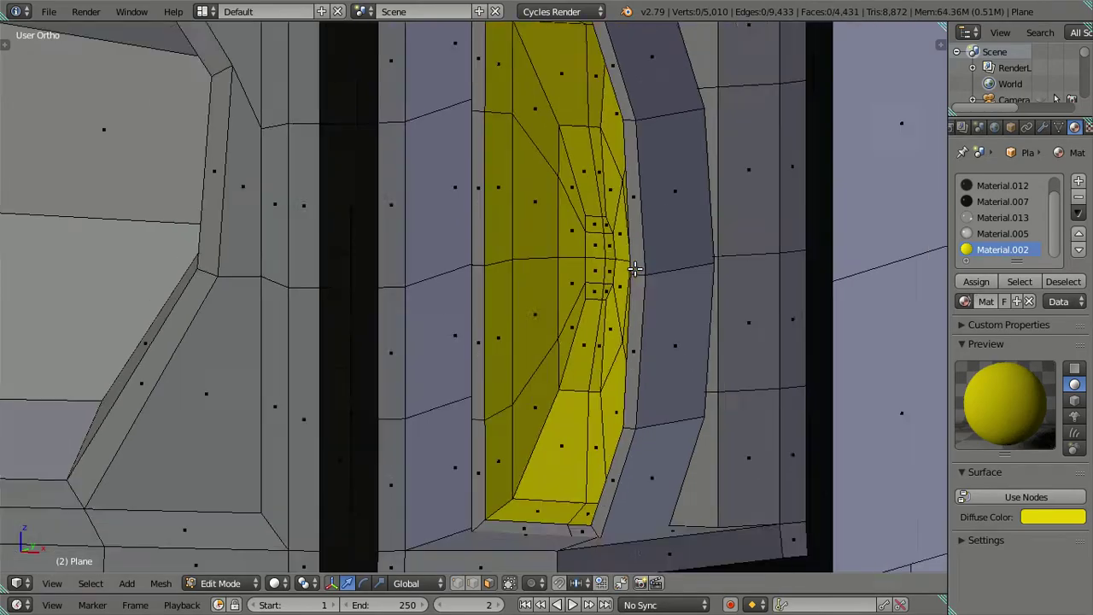
scroll(636, 269, "down", 5)
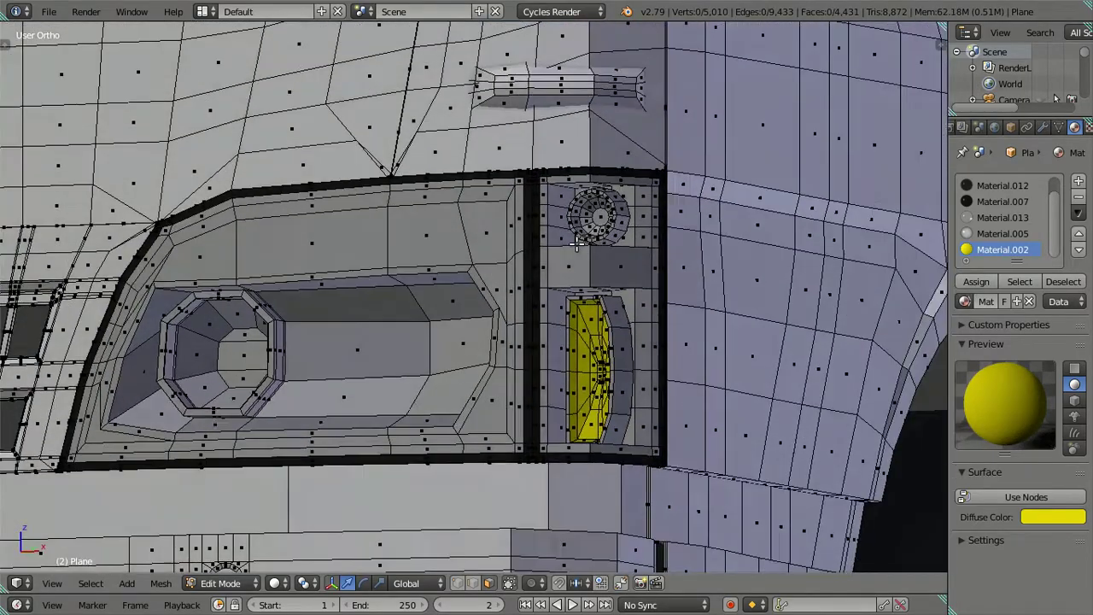
- Select a face on the headlight housing rim from a lower viewing angle
scroll(578, 244, "down", 2)
mouse_move(578, 243)
middle_mouse_down()
mouse_move(533, 282)
mouse_move(568, 338)
mouse_move(499, 278)
mouse_move(502, 261)
middle_mouse_up()
scroll(533, 282, "down", 2)
middle_click_drag(502, 326, 530, 322)
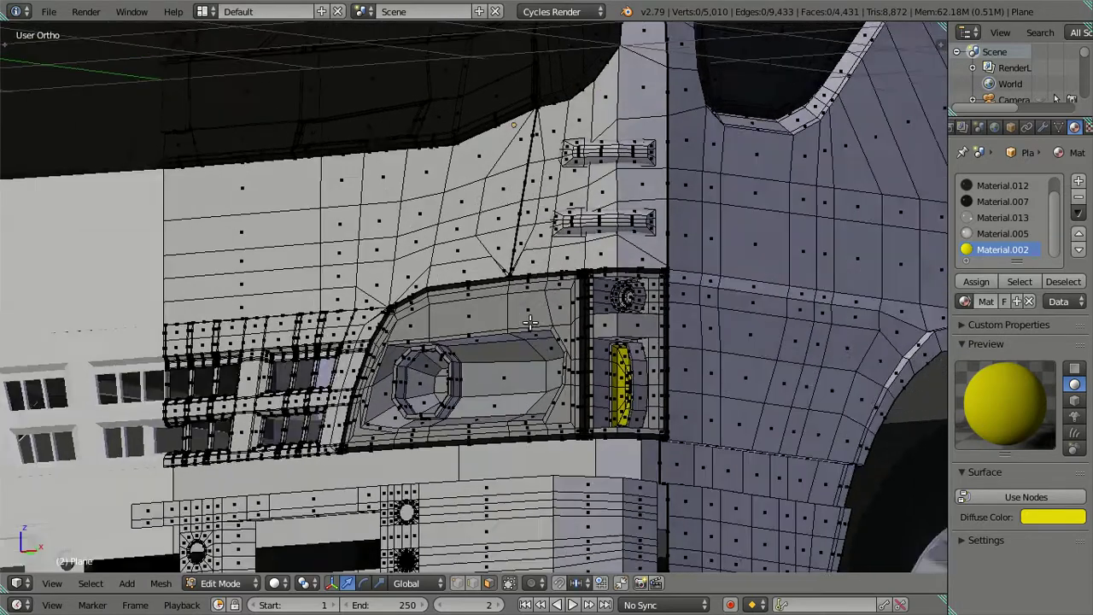
scroll(530, 323, "up", 1)
scroll(547, 367, "up", 3)
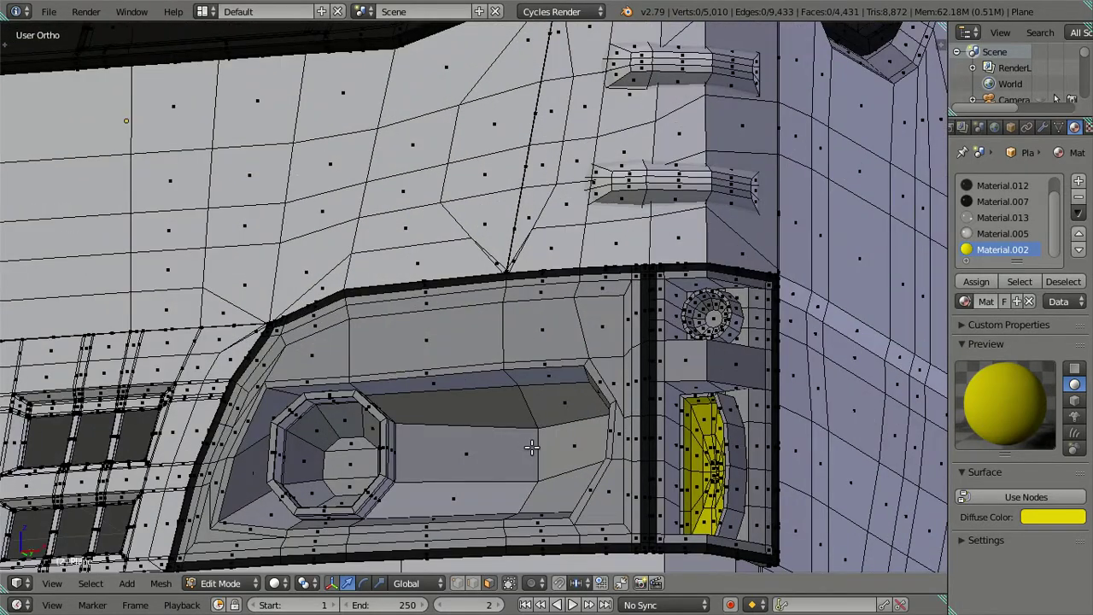
scroll(523, 398, "down", 3)
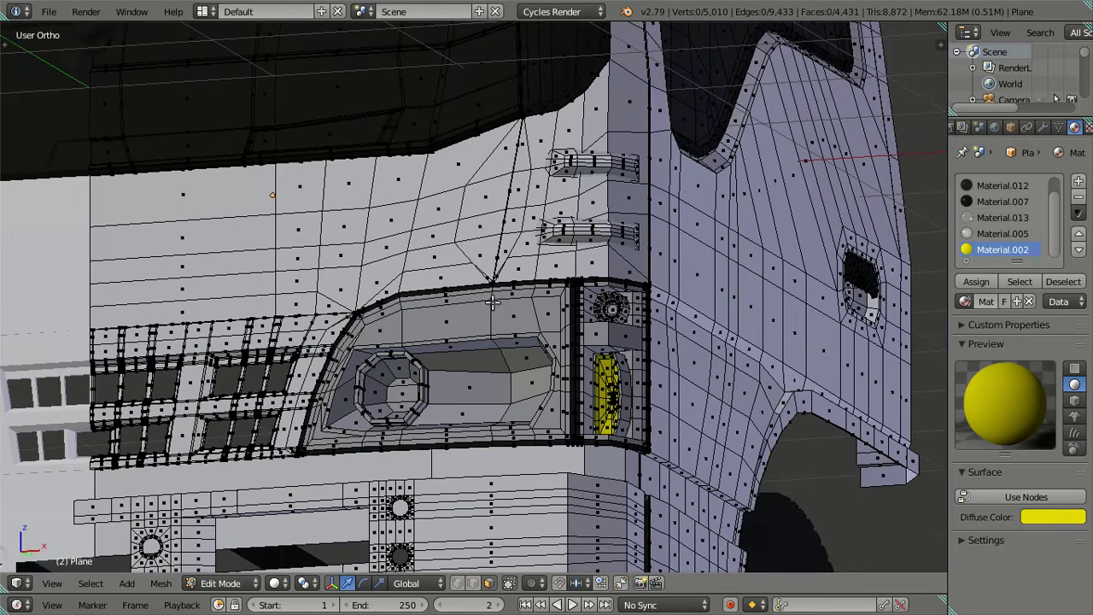
right_click(492, 312)
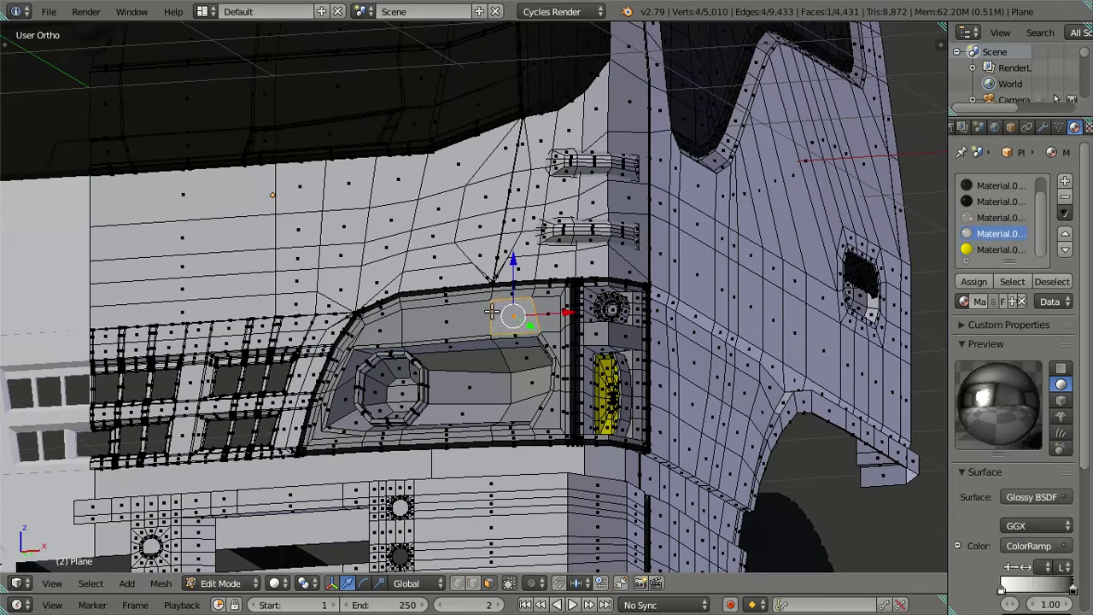
- In edge select mode, select the housing's top edge, cancelling an accidental rotation
left_click(472, 582)
right_click(498, 318)
key("shift+s")
left_click(585, 304)
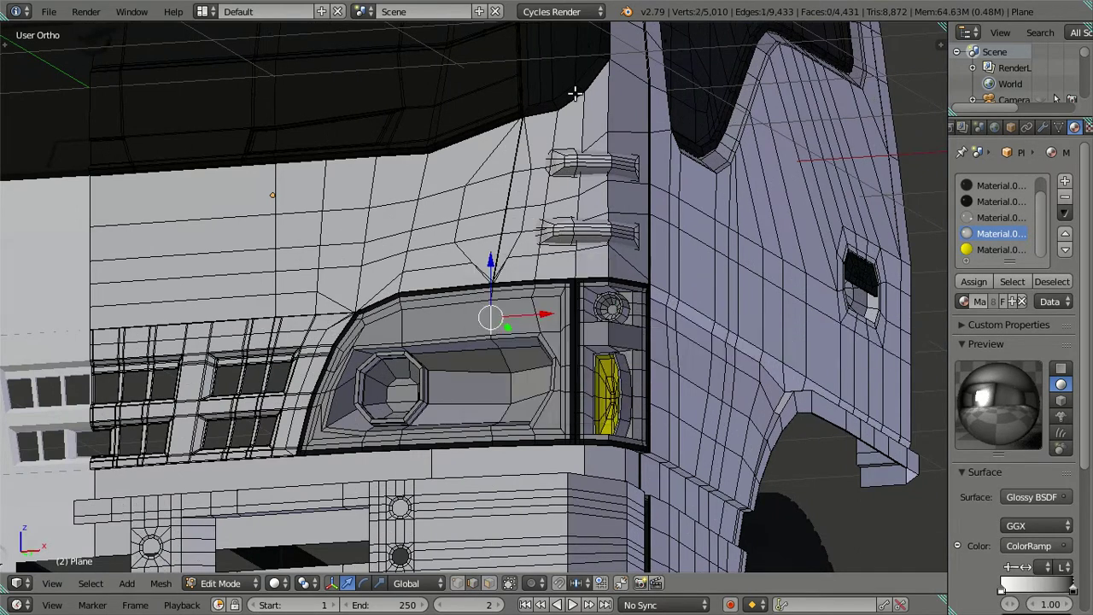
key("r")
right_click(475, 206)
- Snap the 3D cursor to the selected top edge of the headlight housing and deselect all
key("t")
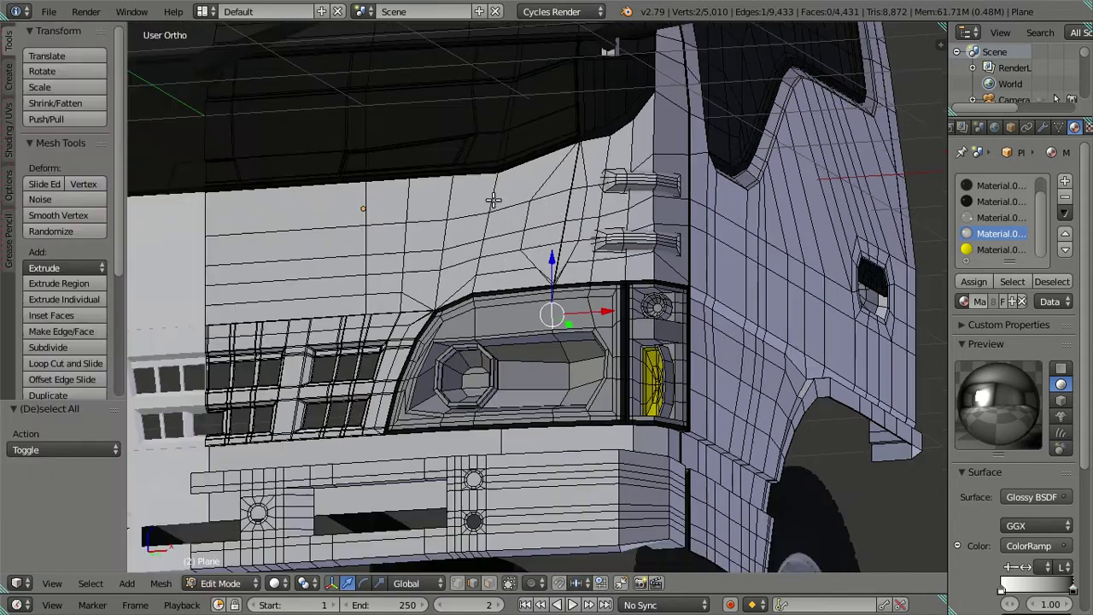
key("shift+a")
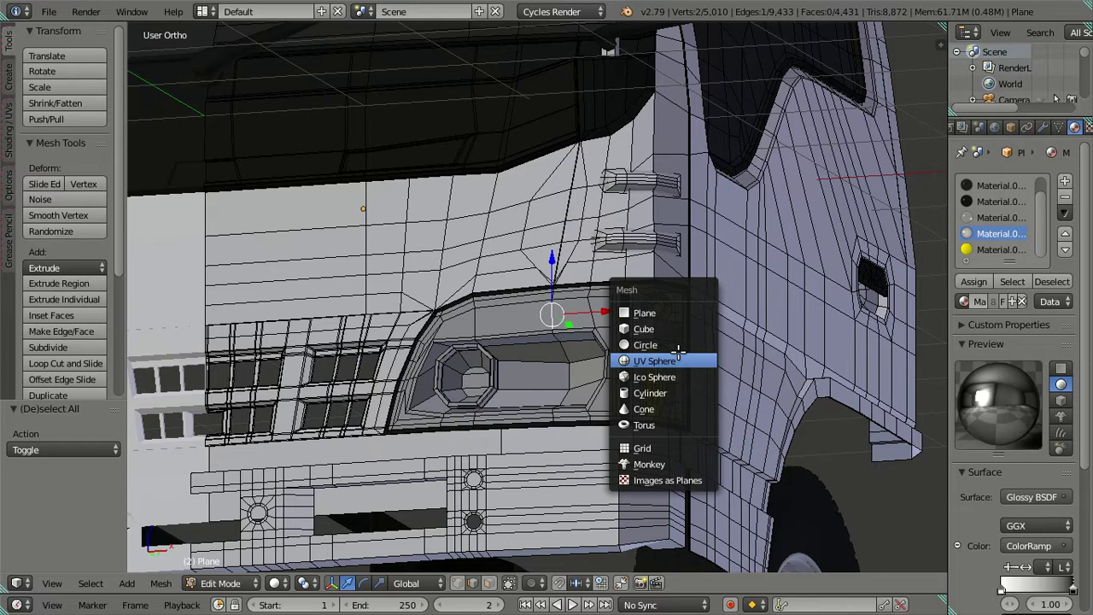
left_click(596, 363)
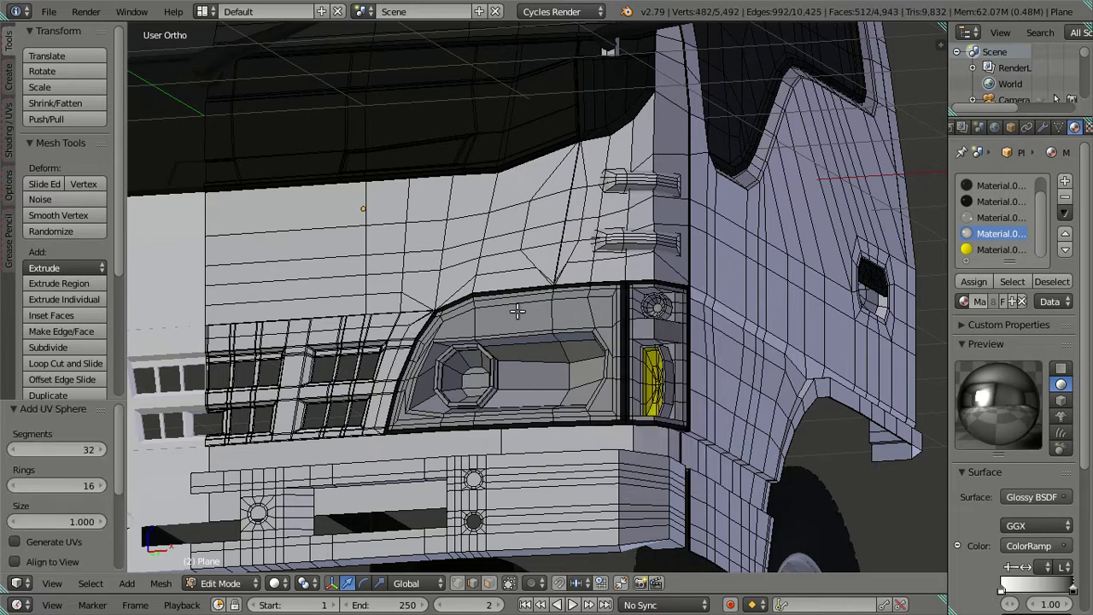
key("ctrl+z")
key("shift+s")
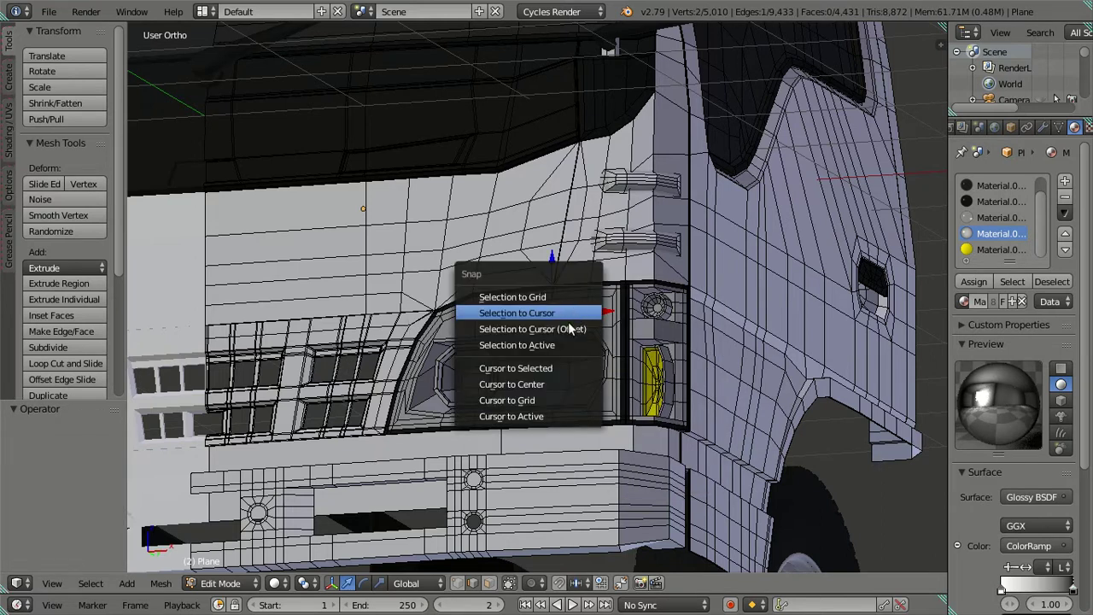
left_click(547, 367)
key("shift+a")
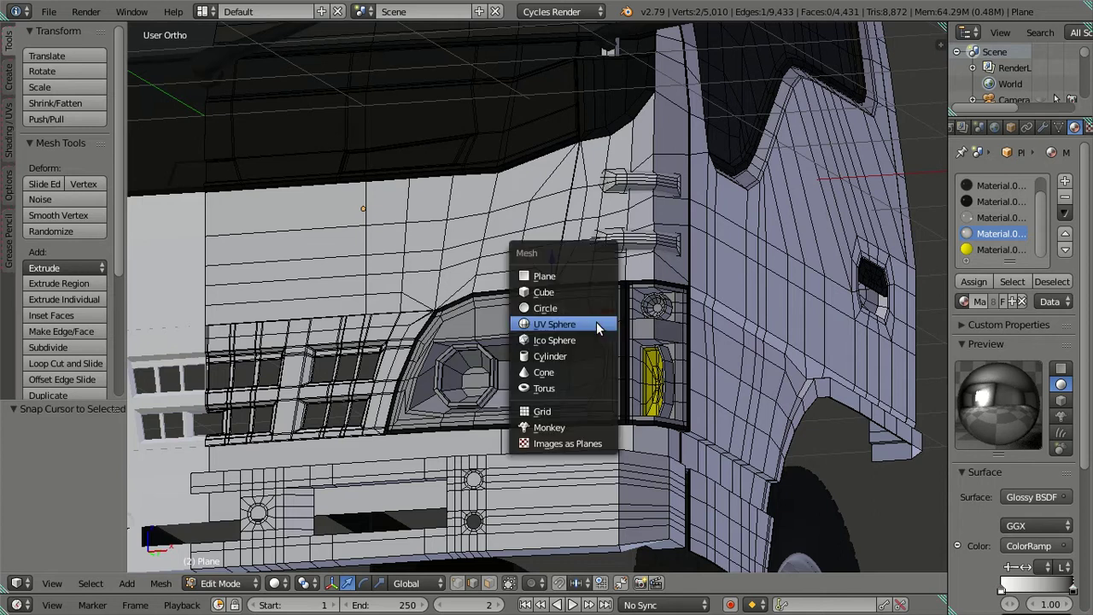
key("a")
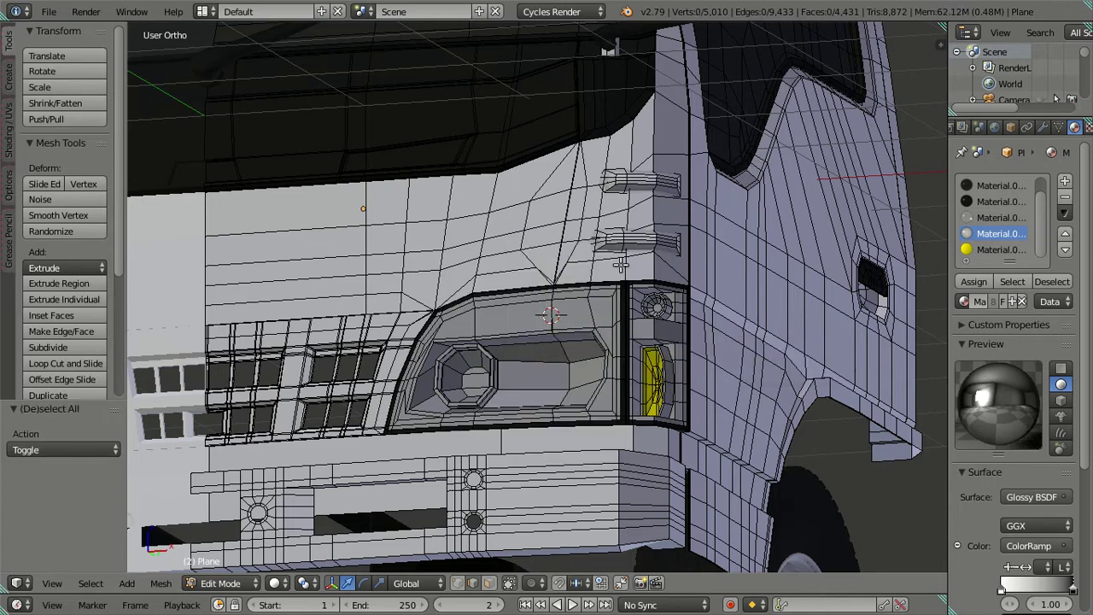
- Add a UV sphere at the cursor with 8 segments and 8 rings
key("shift+a")
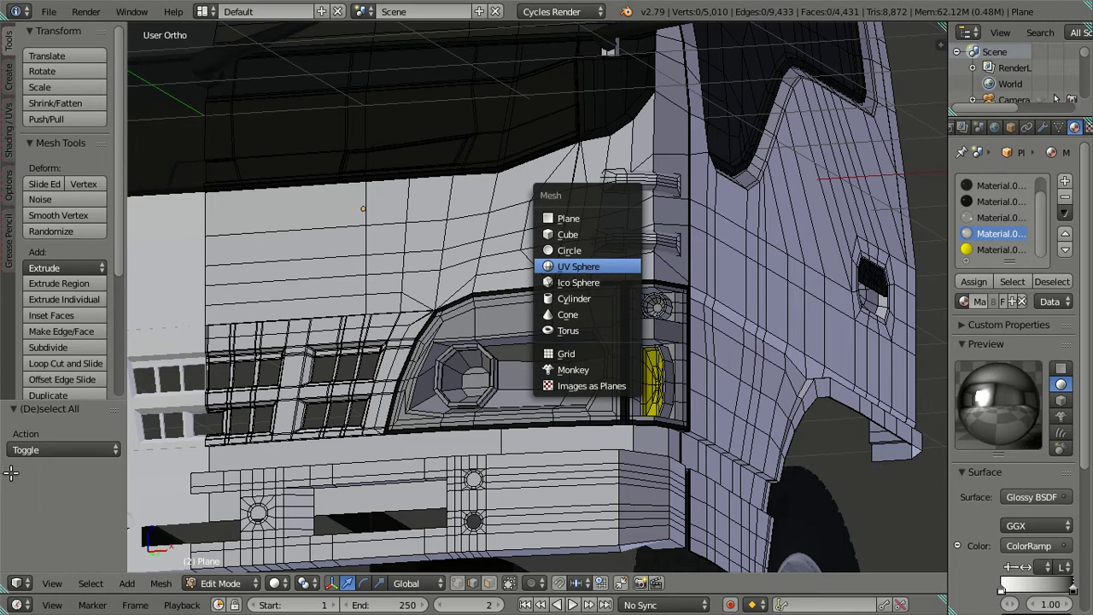
key("Return")
left_click(67, 448)
type("8")
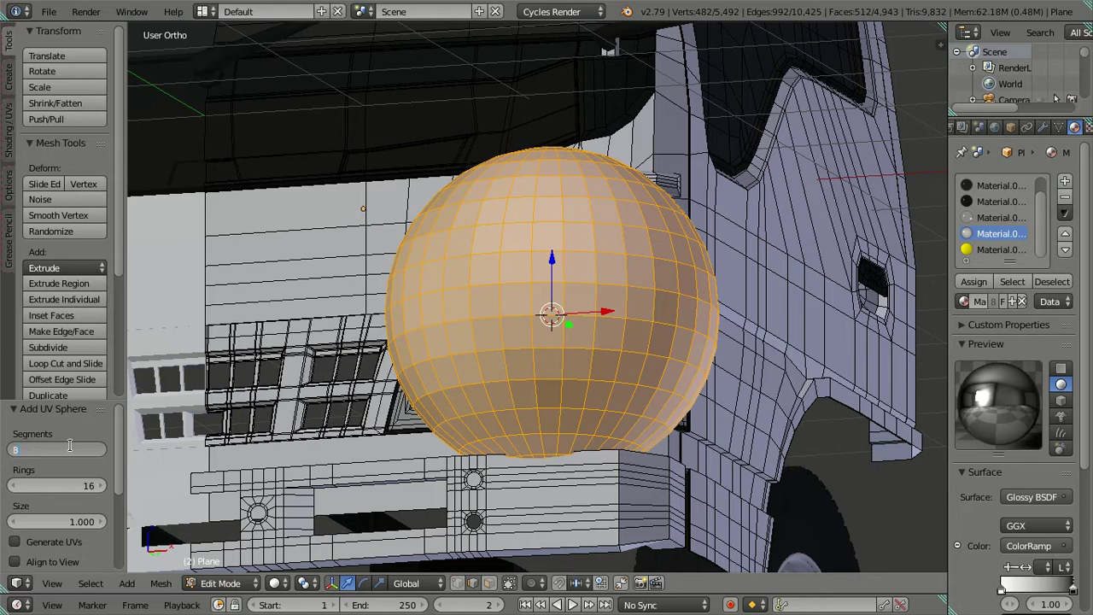
key("Return")
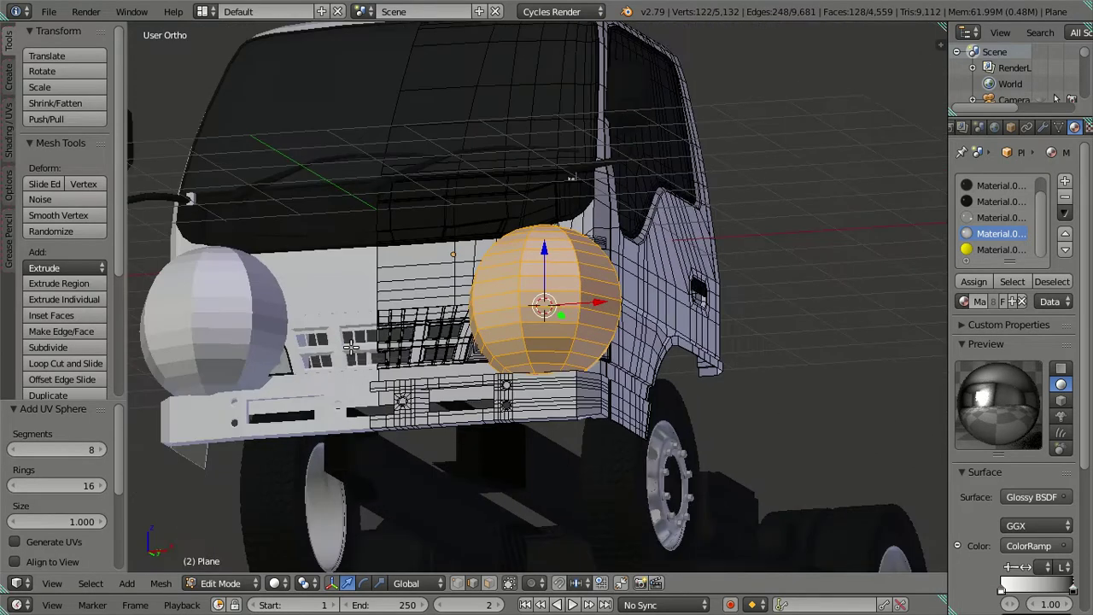
middle_click_drag(351, 346, 477, 403)
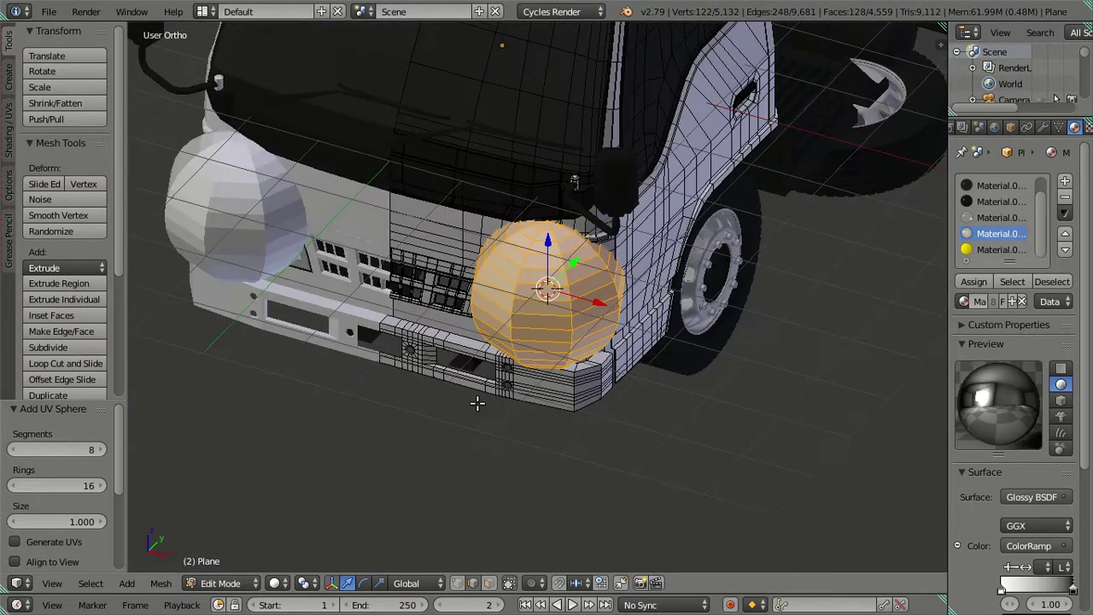
key("t")
scroll(620, 336, "up", 2)
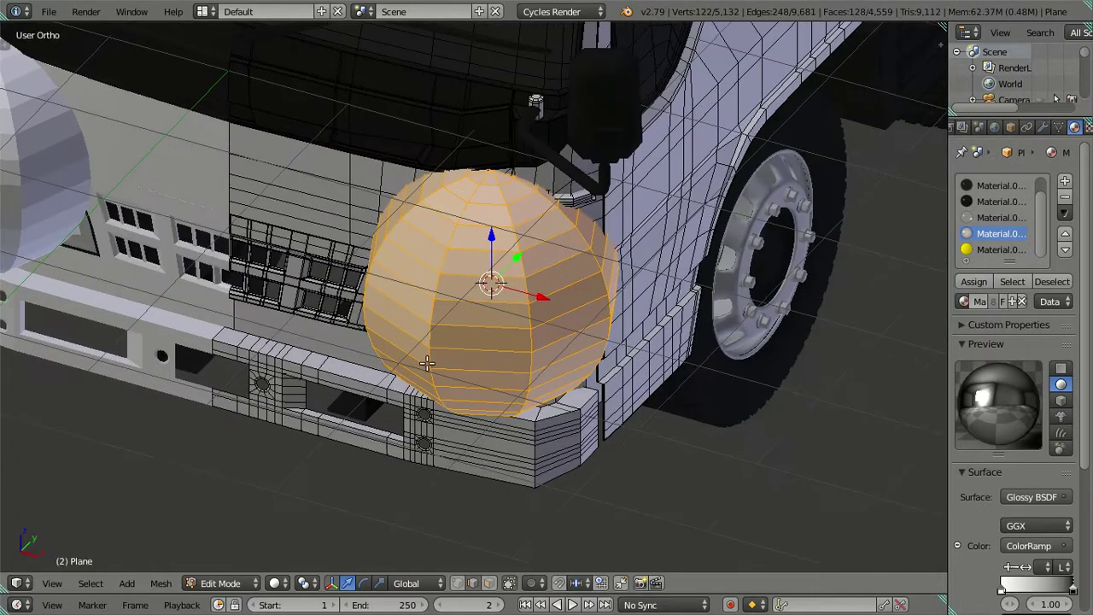
scroll(418, 366, "down", 2)
key("t")
left_click(71, 484)
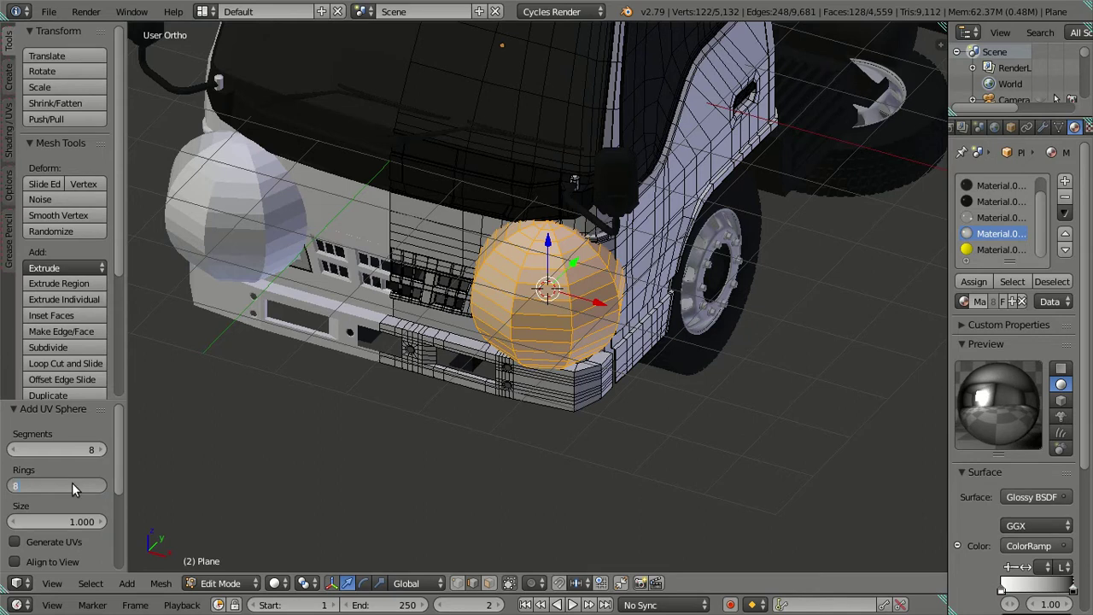
key("Return")
mouse_move(470, 441)
middle_mouse_down()
mouse_move(479, 357)
mouse_move(615, 354)
mouse_move(642, 342)
middle_mouse_up()
key("t")
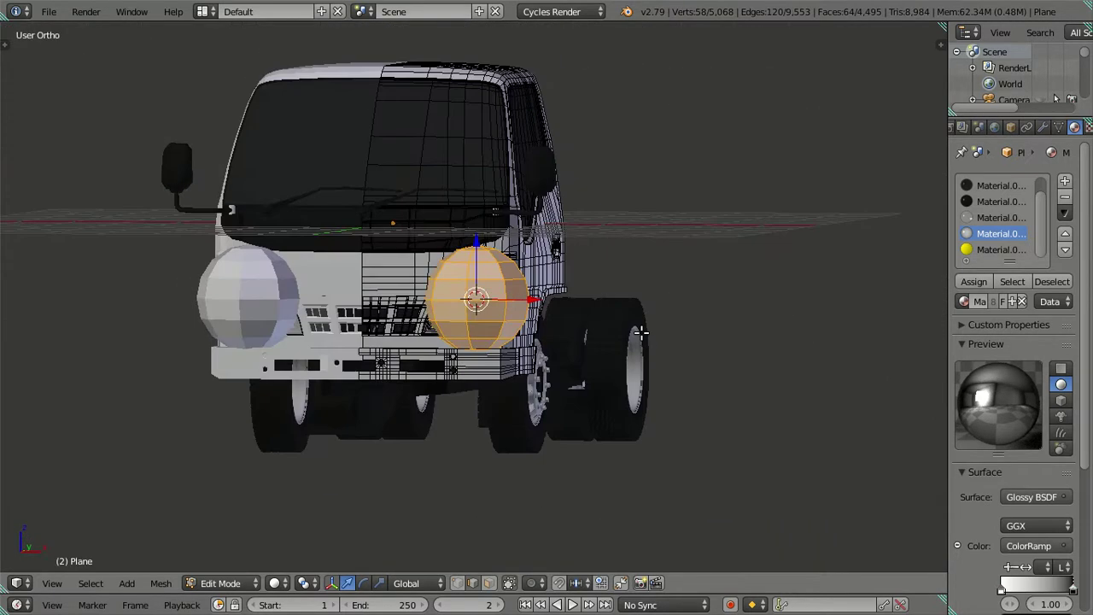
scroll(646, 341, "up", 2)
- In front orthographic view, scale the sphere down to 0.1, then by 0.5 again
scroll(648, 346, "up", 3)
key("KP_1")
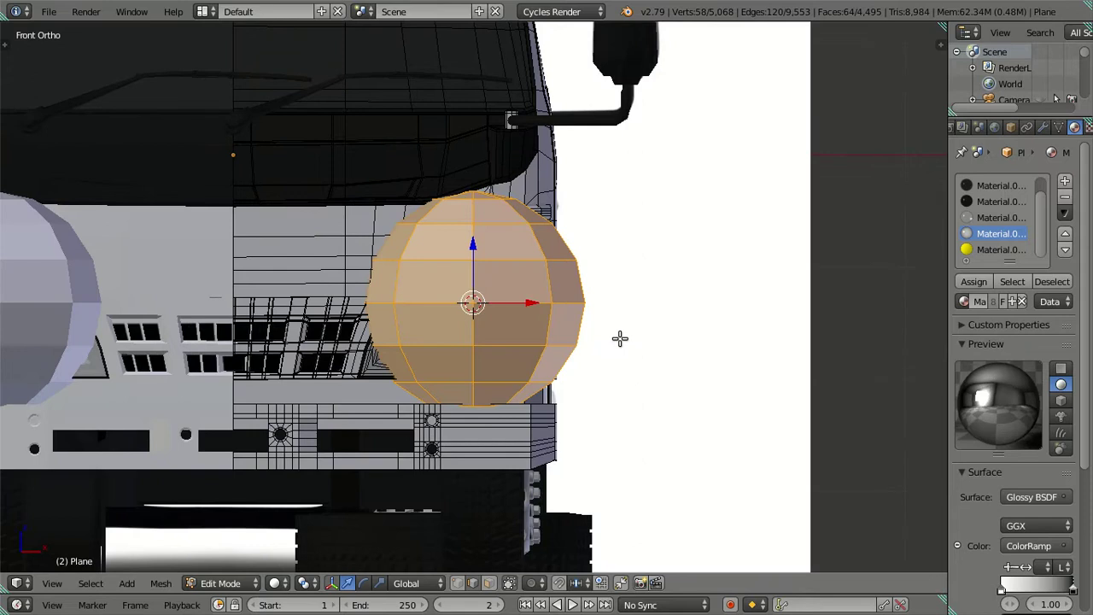
scroll(618, 339, "up", 2)
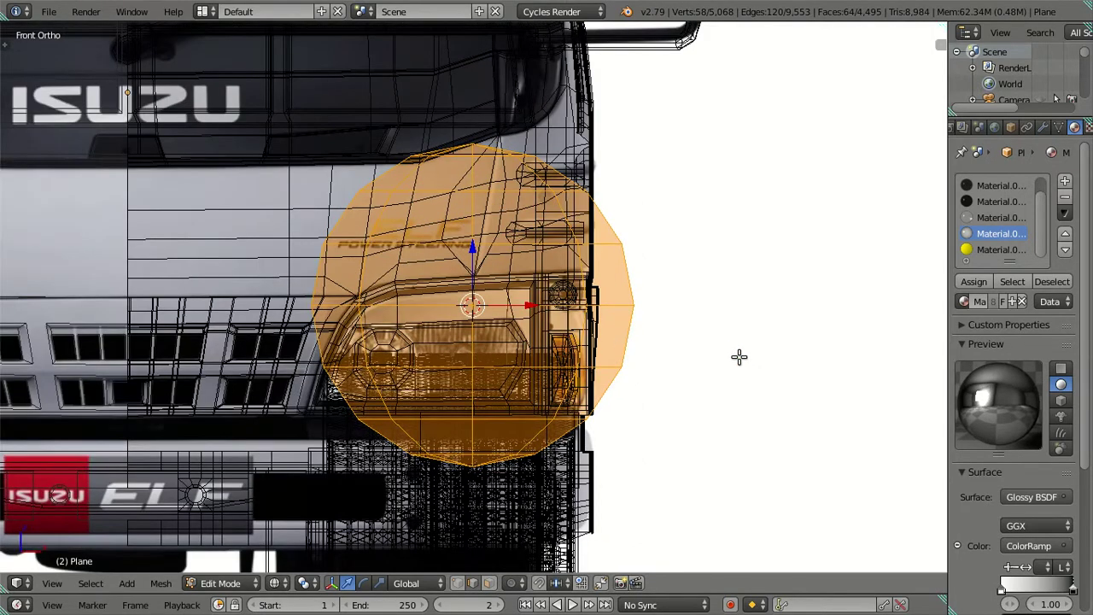
key("s")
key("period")
type("1")
key("Return")
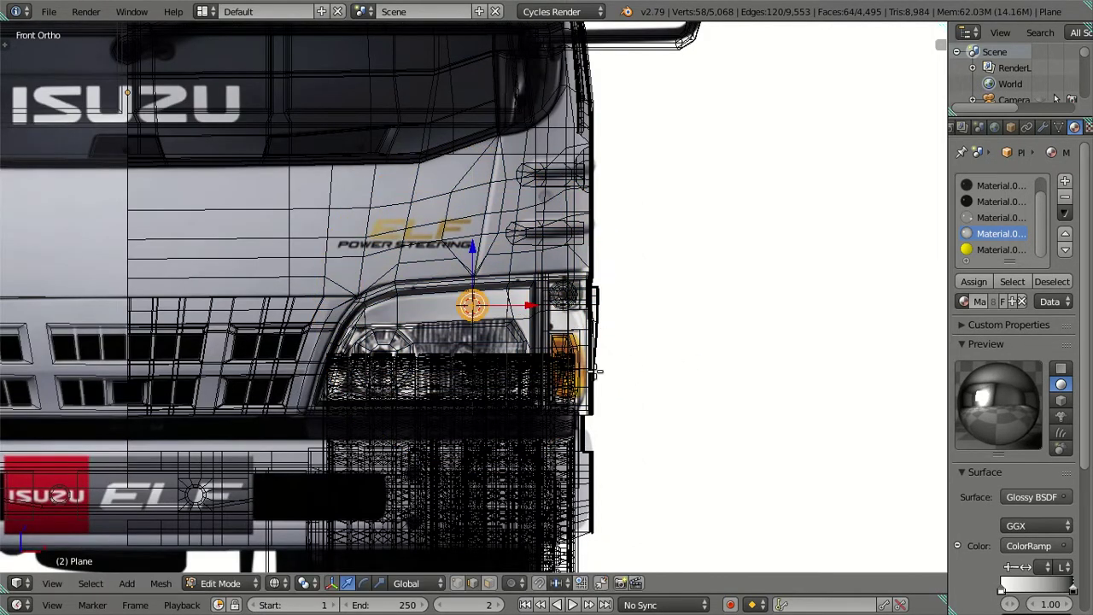
scroll(595, 372, "up", 2)
scroll(534, 362, "up", 2)
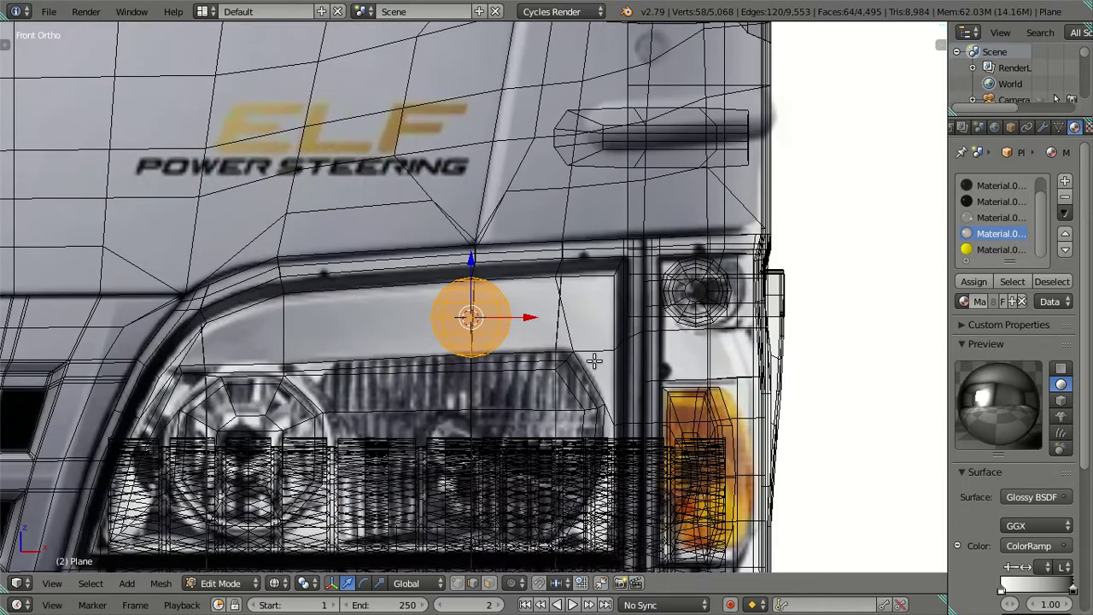
key("s")
key("period")
type("5")
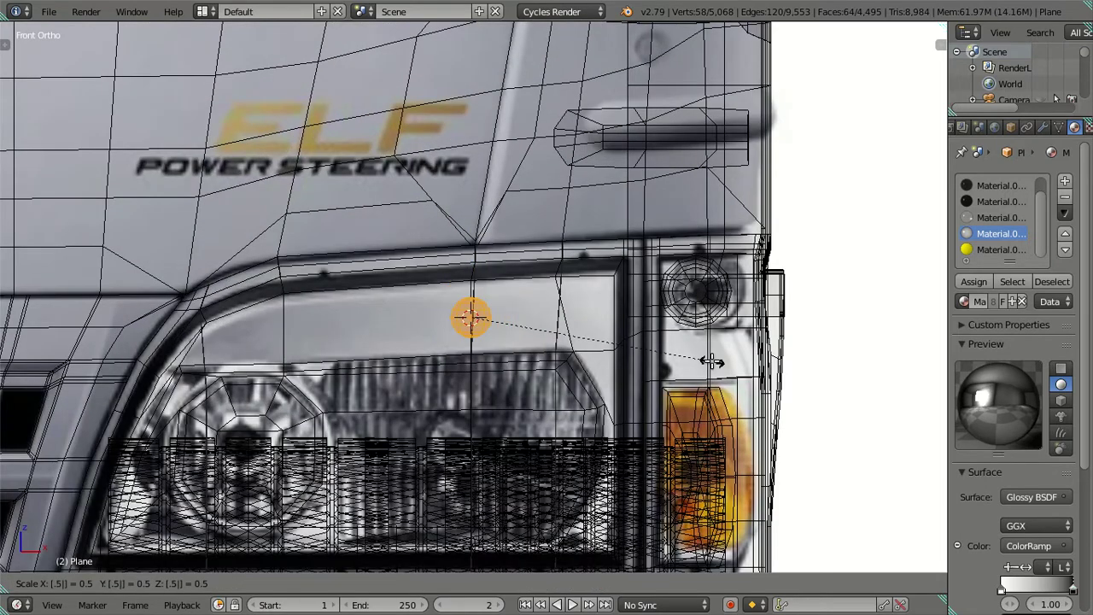
key("Return")
scroll(512, 373, "up", 2)
scroll(512, 373, "up", 2)
middle_click_drag(513, 374, 523, 283, "shift")
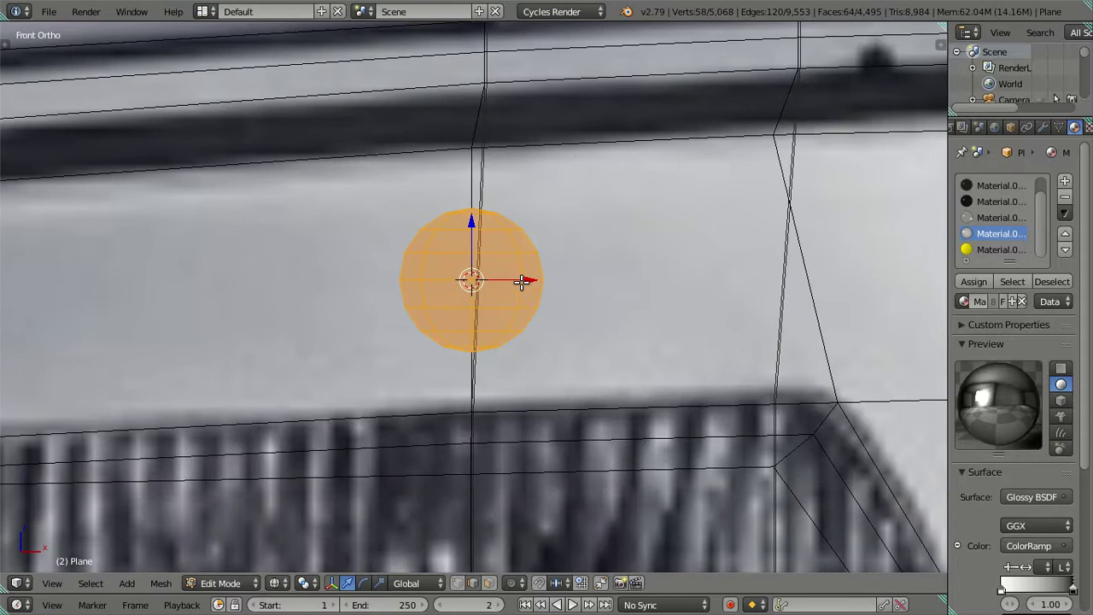
scroll(504, 300, "up", 2)
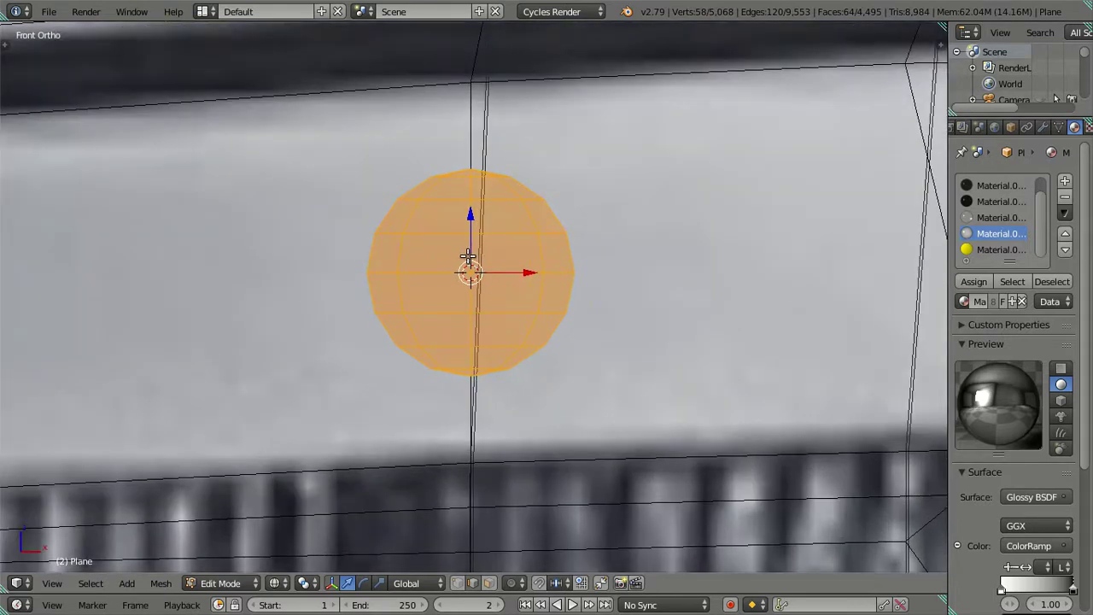
- Select the sphere's lower rows, excluding the top, and lower them along Z
key("c")
middle_click_drag(390, 224, 555, 227)
key("Escape")
key("g")
key("z")
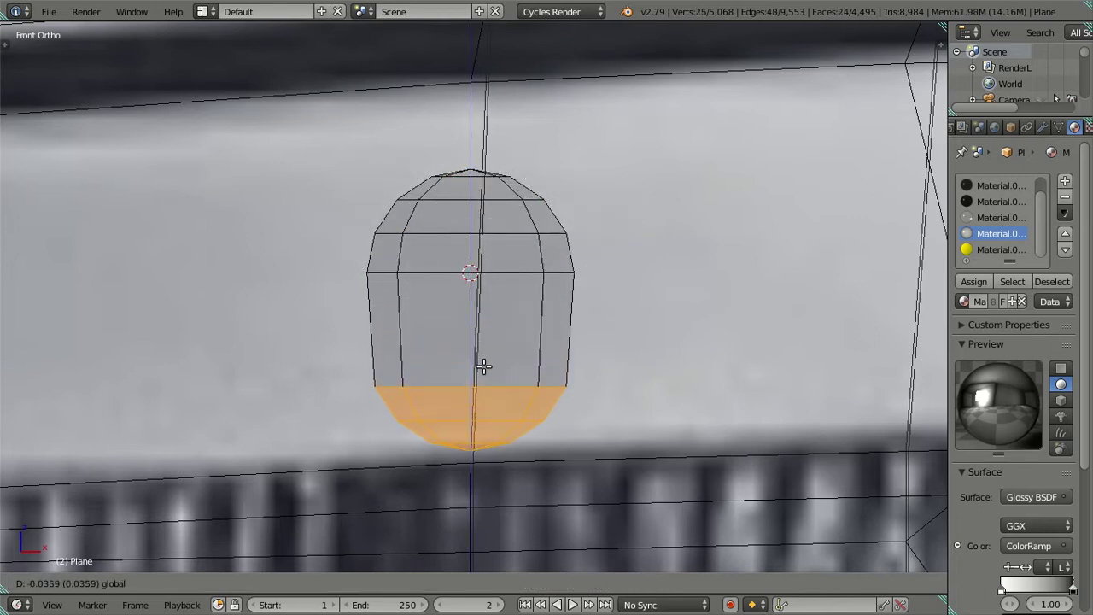
left_click(485, 372)
- Extrude the bottom ring in place, shift it vertically, and scale it narrower
key("e")
right_click(487, 423)
key("g")
key("z")
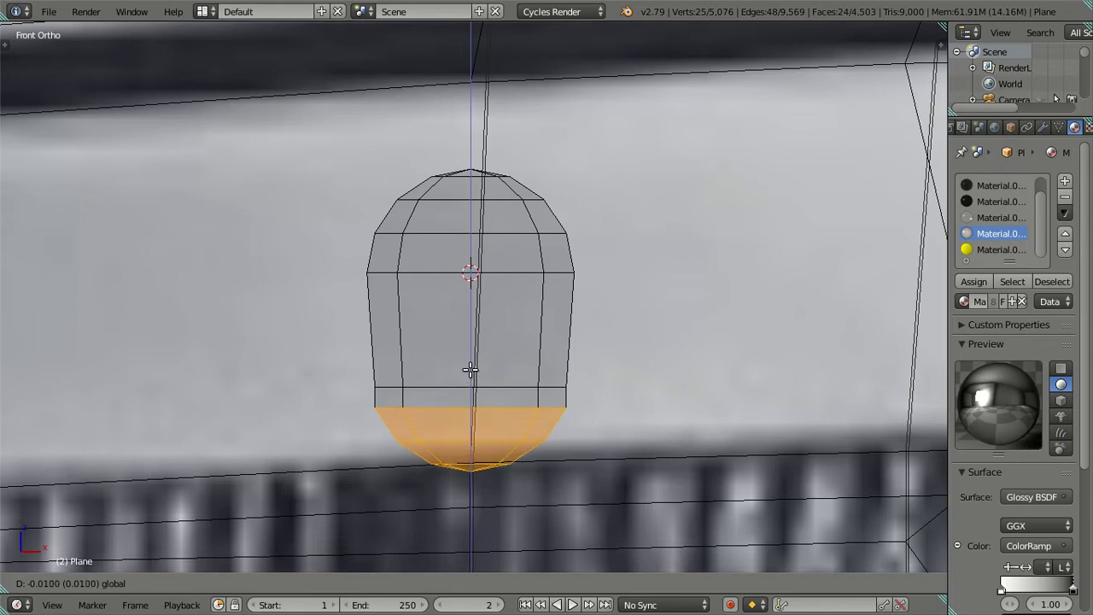
left_click(471, 374)
key("s")
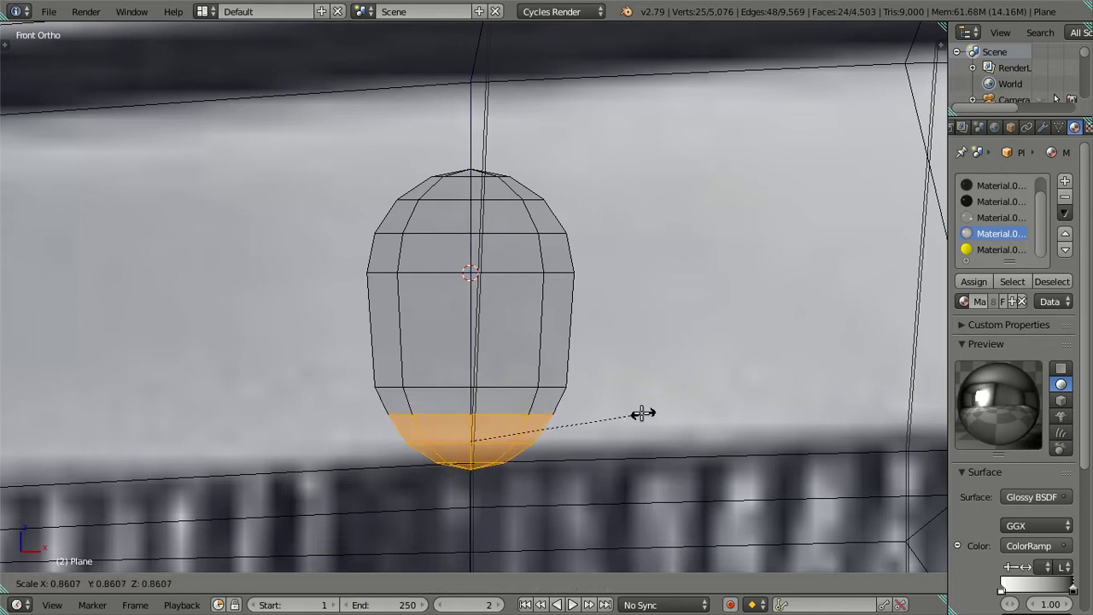
left_click(637, 413)
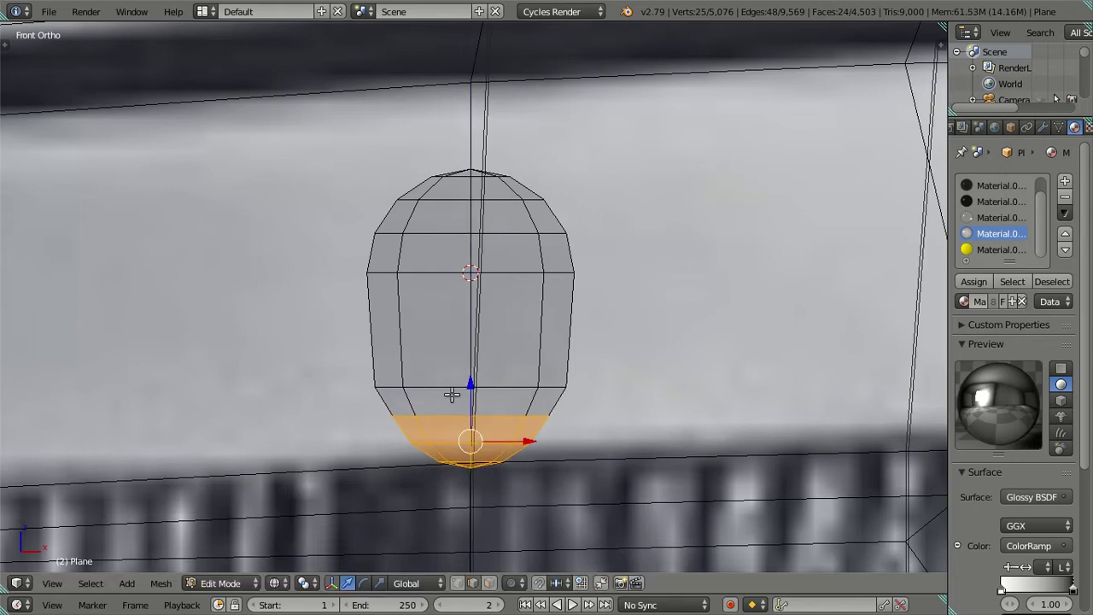
- Reposition the bottom rows on Z, then extrude a new ring and drag it downward
key("g")
key("z")
left_click(467, 378)
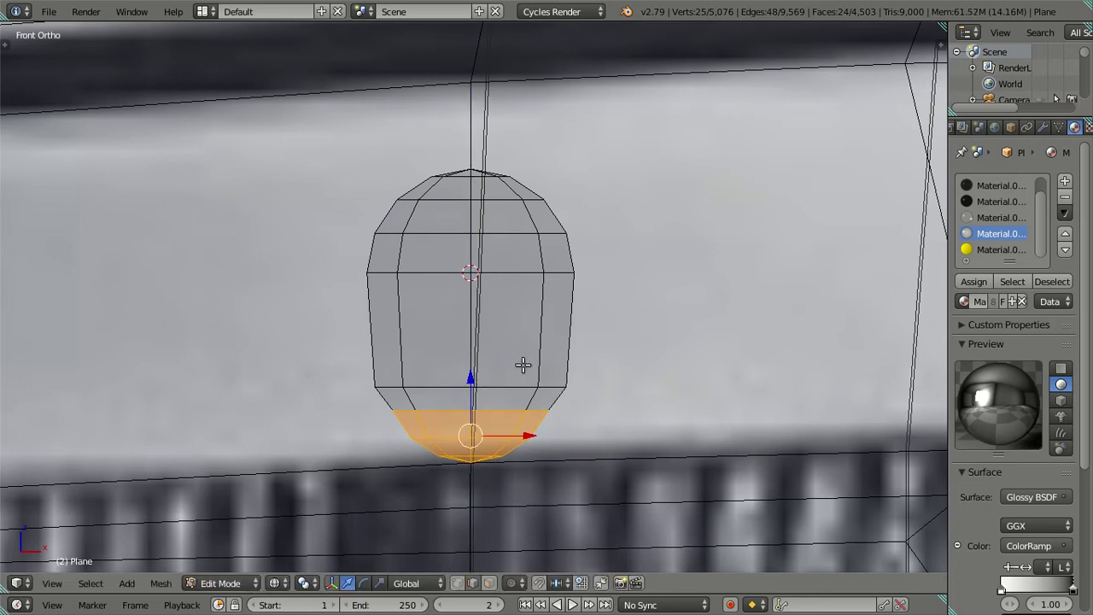
key("e")
right_click(603, 412)
key("g")
key("z")
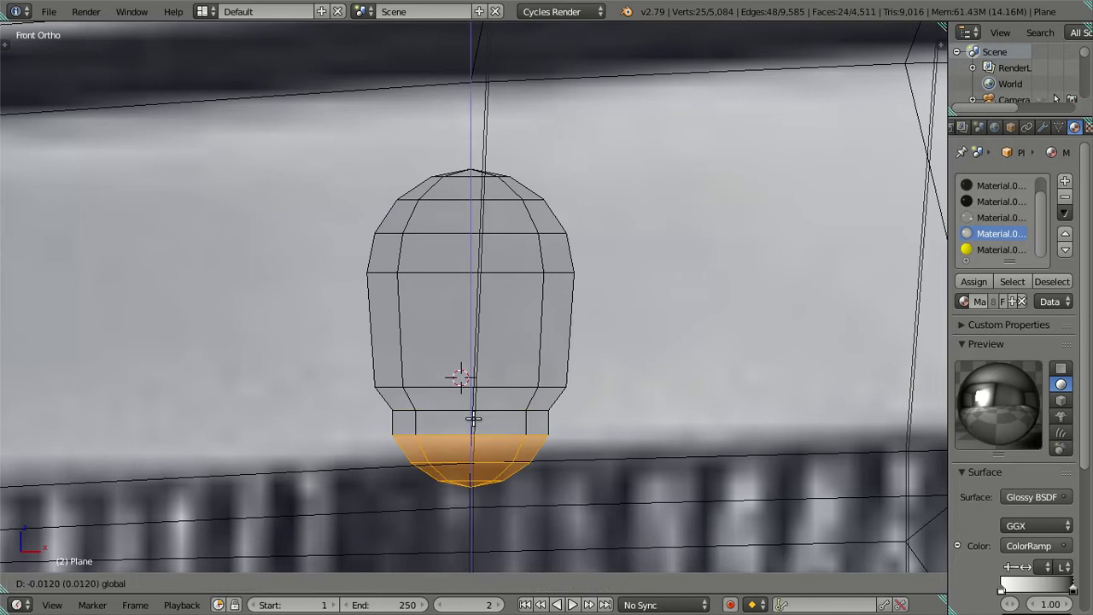
- Set the lowered neck ring and shrink the selection to just the bottom tip
left_click(482, 468)
middle_click_drag(484, 457, 506, 269, "shift")
key("ctrl+KP_Subtract")
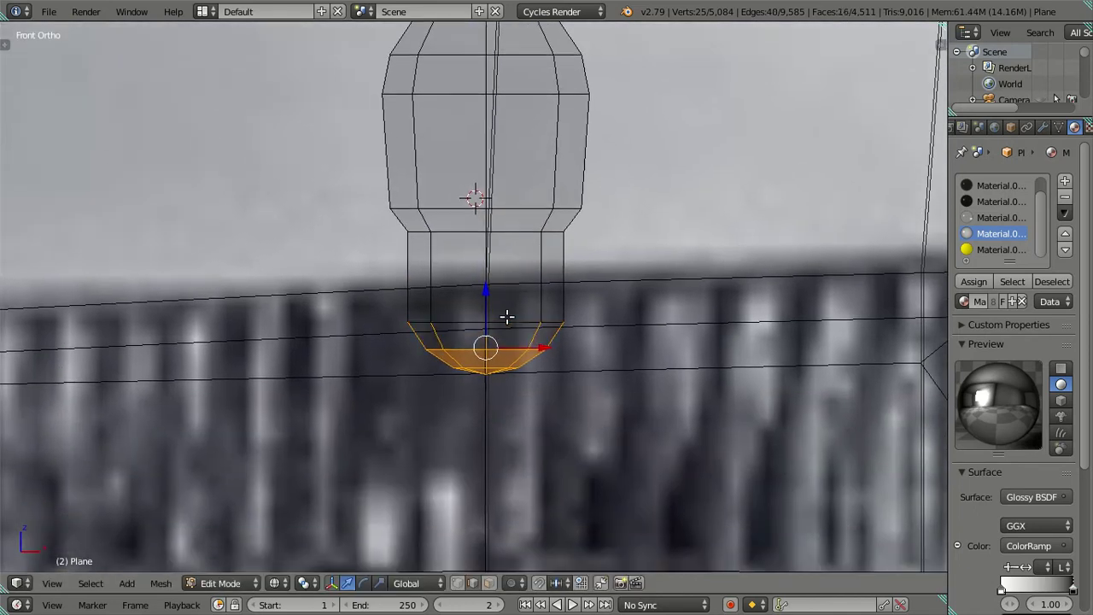
key("ctrl+KP_Subtract")
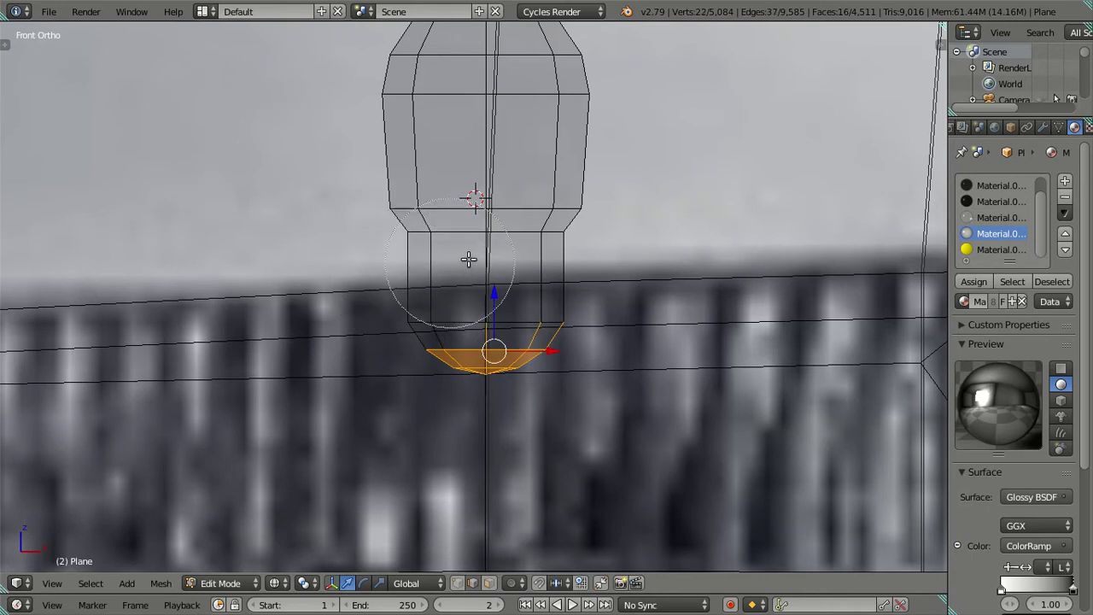
key("s")
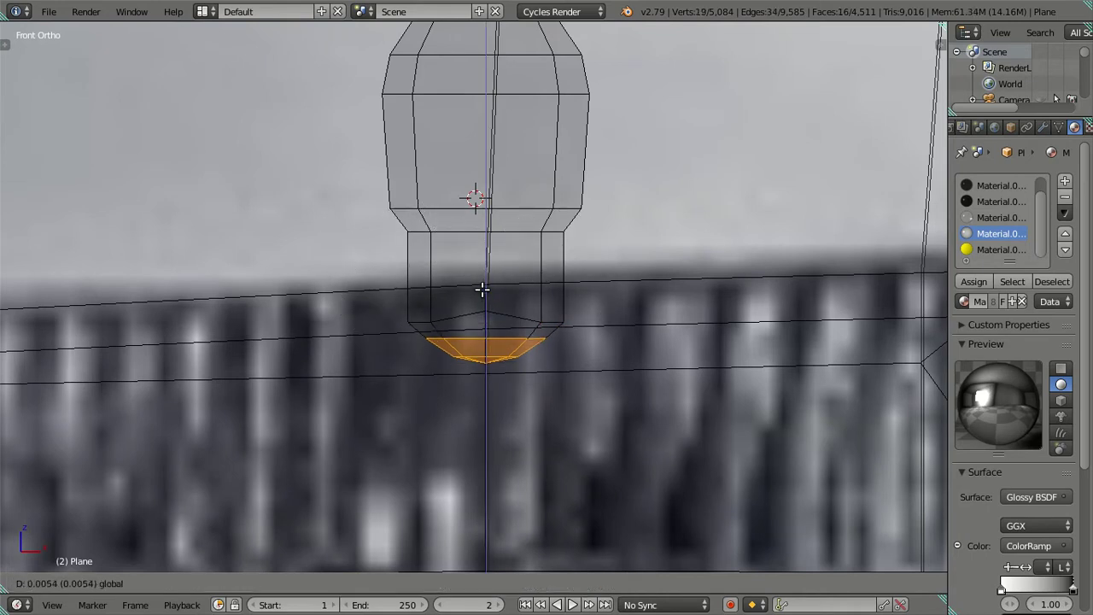
key("Escape")
- Reshape the bulb's bottom tip by moving trimmed vertex selections along Z
key("c")
middle_click_drag(497, 298, 488, 293)
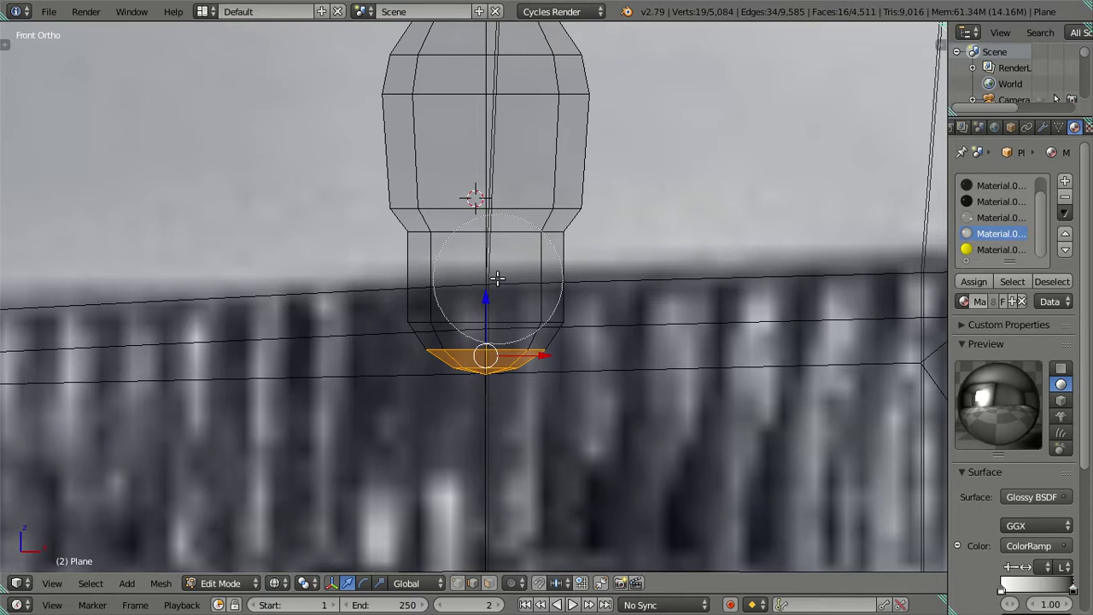
key("Escape")
key("g")
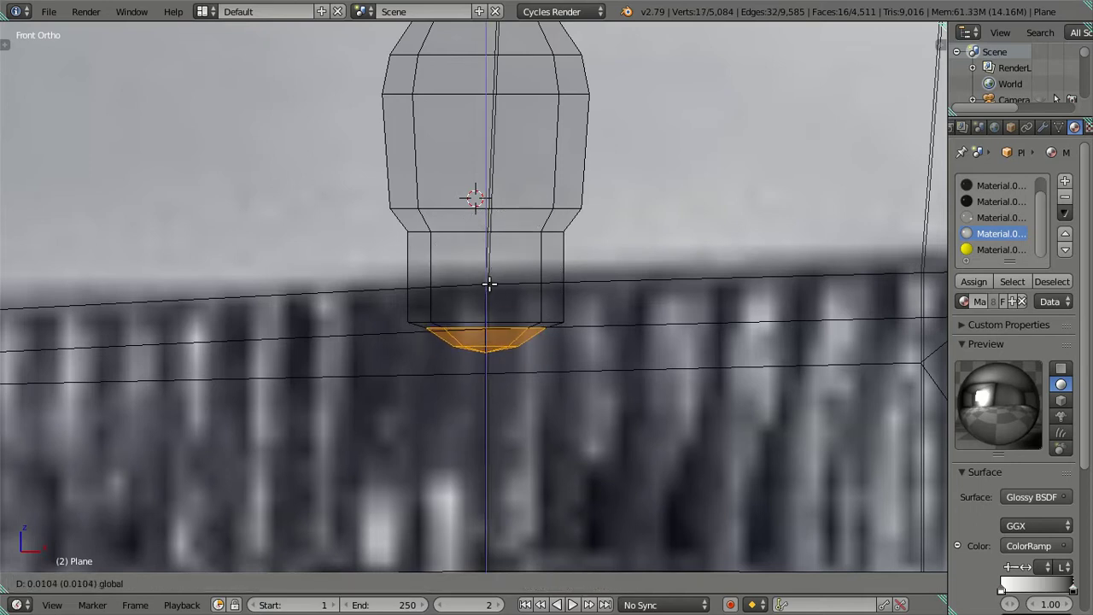
left_click(489, 285)
key("c")
middle_click_drag(444, 308, 490, 307)
key("Escape")
key("g")
key("z")
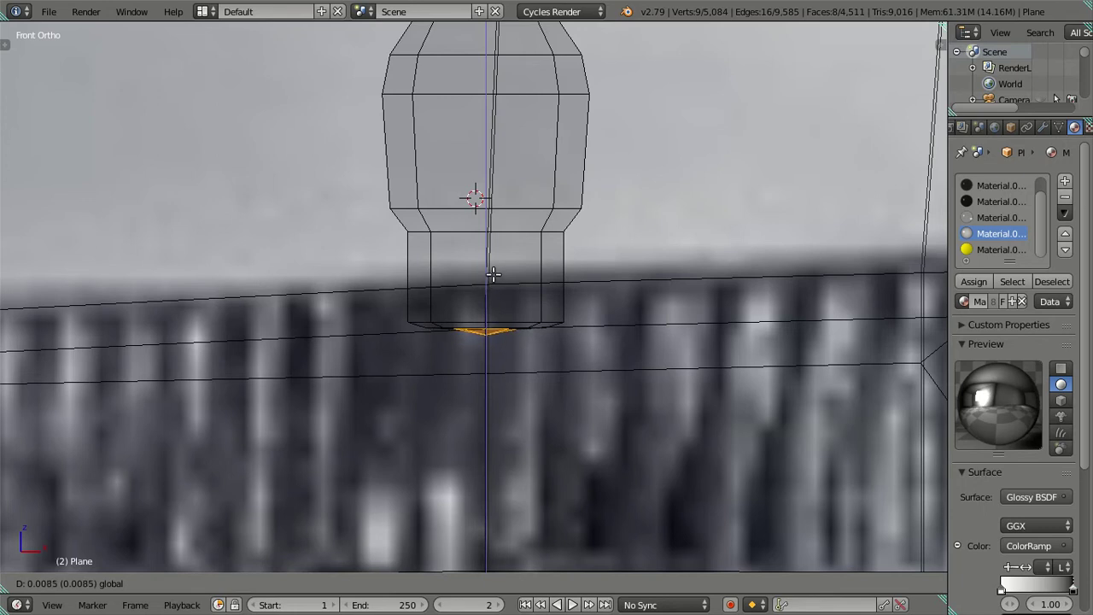
left_click(495, 273)
key("a")
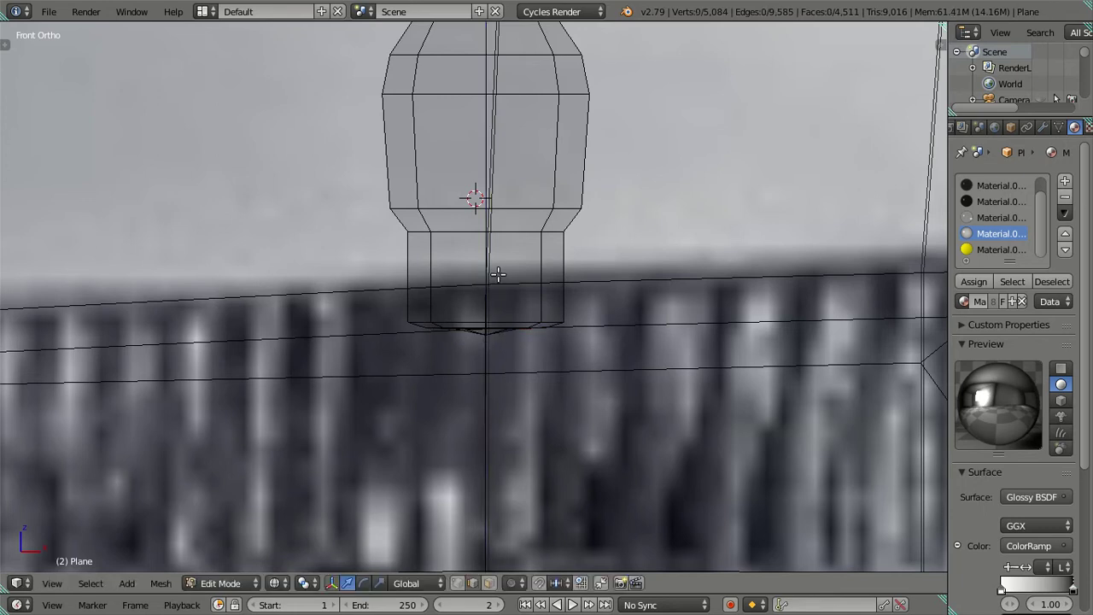
- Add four loop cuts around the neck and dissolve the extra loops
key("ctrl+r")
scroll(566, 250, "up", 3)
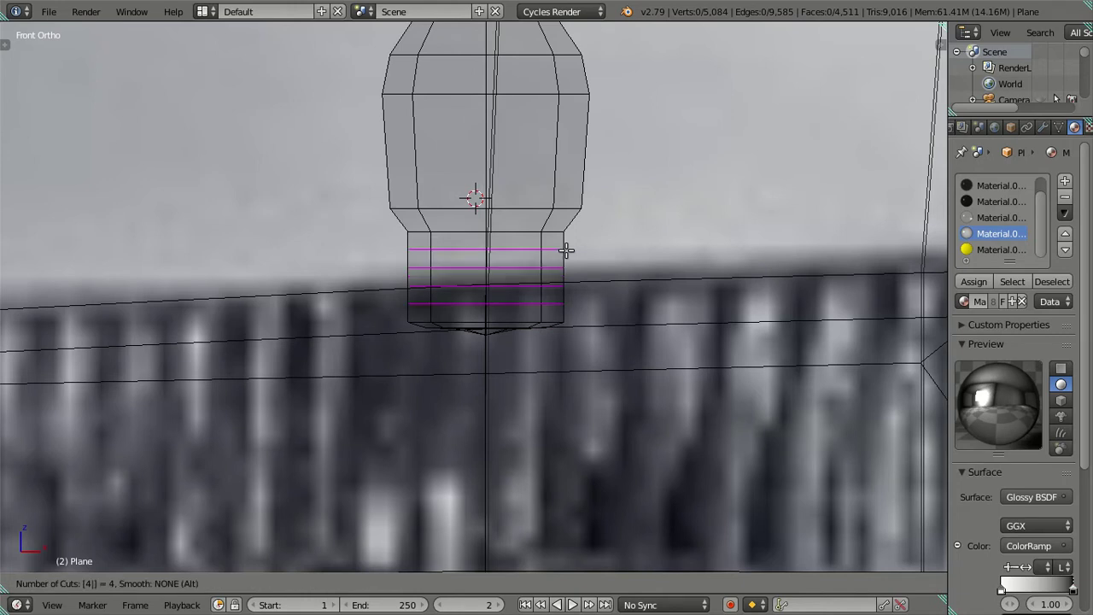
left_click(566, 250)
right_click(566, 250)
right_click(513, 246, "alt+shift")
right_click(508, 300, "alt+shift")
key("x")
left_click(672, 305)
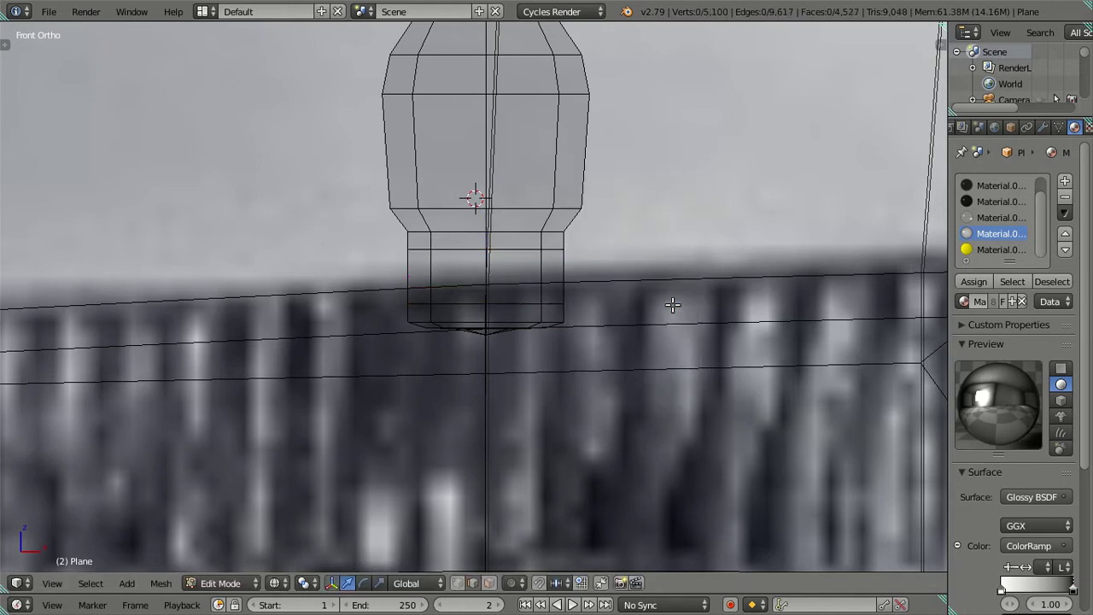
- Add edge loops across the bulb body and dissolve the unneeded ones
key("ctrl+r")
left_click(549, 168)
right_click(552, 166)
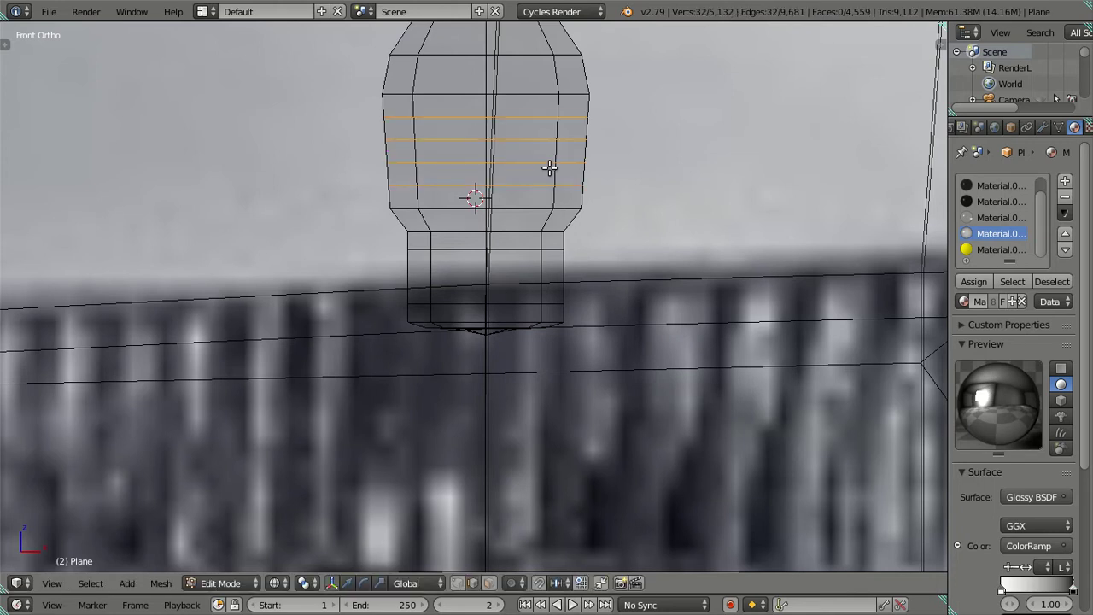
key("x")
left_click(654, 183)
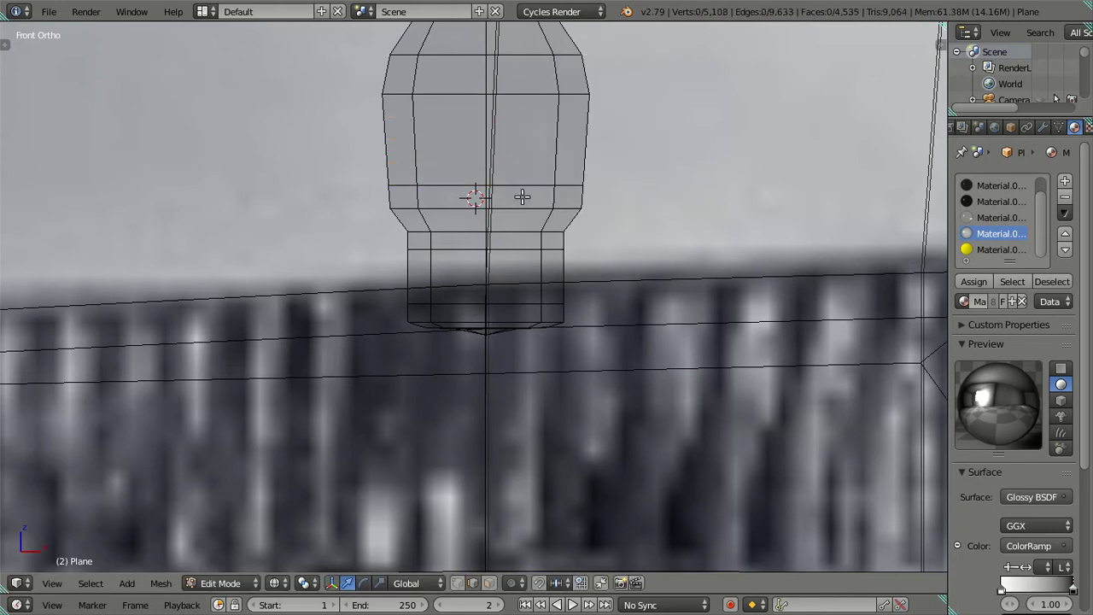
- Orbit and zoom out to see the bulb inside the headlight housing
scroll(523, 197, "down", 4)
mouse_move(512, 196)
middle_mouse_down()
mouse_move(407, 214)
mouse_move(438, 271)
middle_mouse_up()
mouse_move(541, 268)
middle_mouse_down()
mouse_move(463, 162)
mouse_move(493, 239)
middle_mouse_up()
scroll(493, 239, "down", 3)
- Rotate the bulb 90 degrees on X and lower it within the headlight housing
scroll(471, 245, "up", 2)
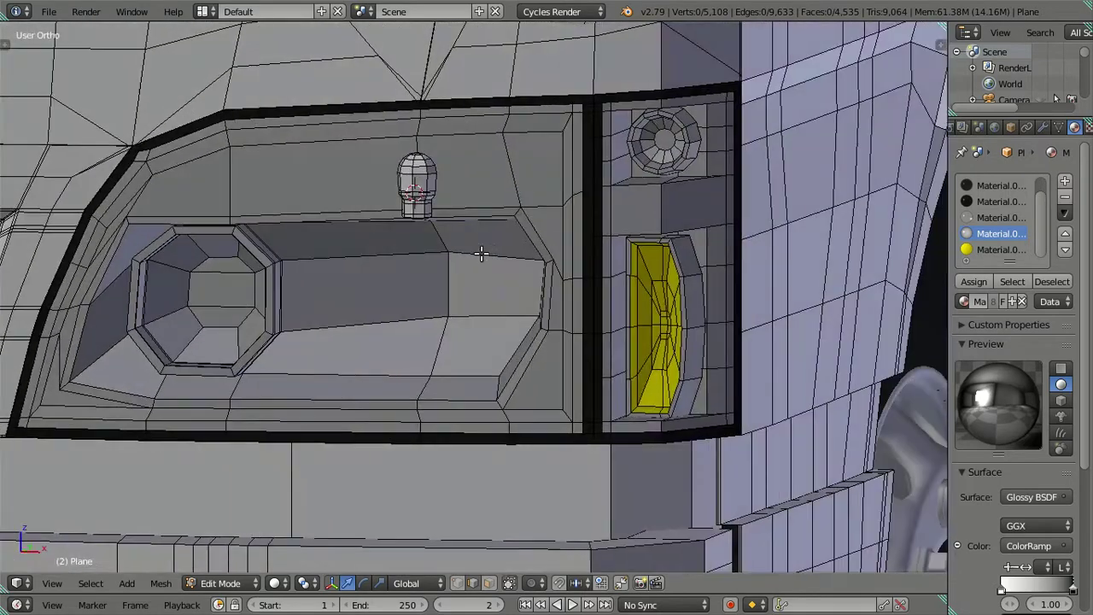
right_click(415, 168)
key("ctrl+l")
mouse_move(455, 242)
middle_mouse_down()
mouse_move(452, 259)
mouse_move(562, 225)
middle_mouse_up()
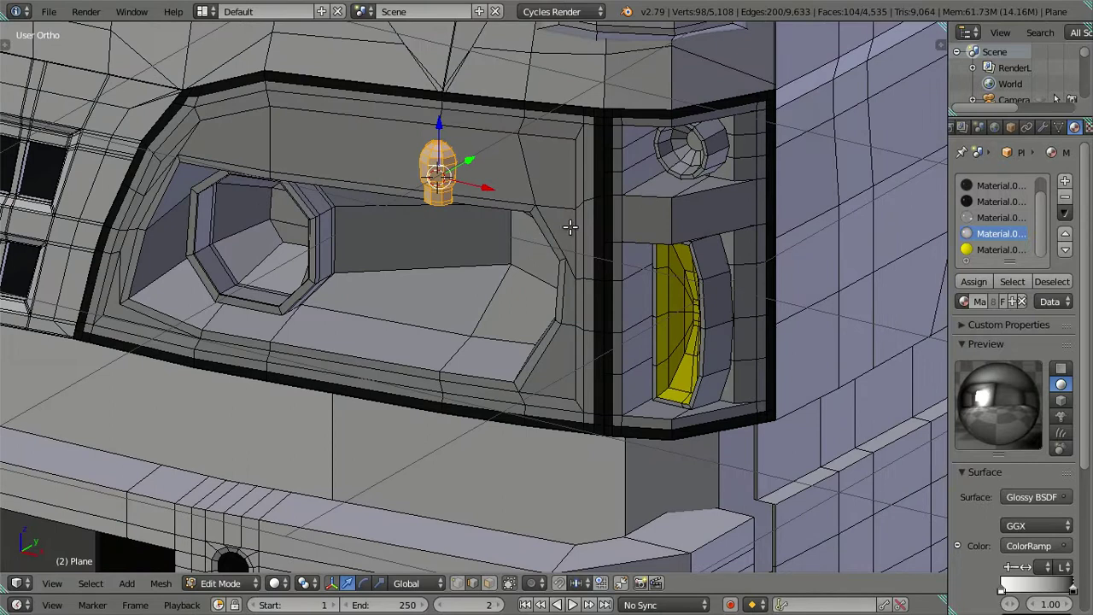
type("rx90")
key("Return")
key("KP_1")
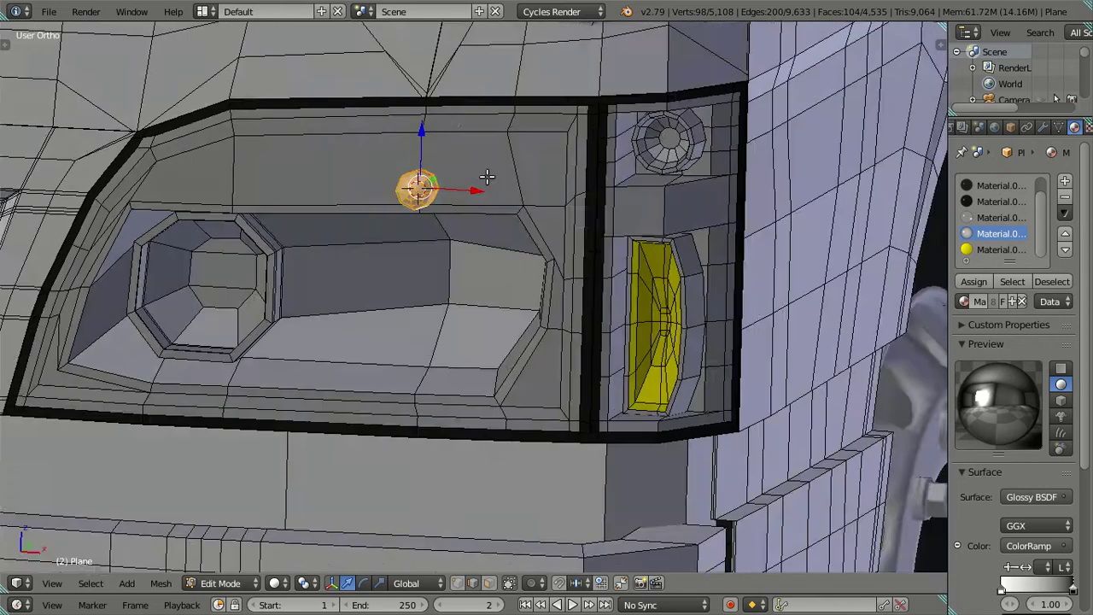
left_click_drag(397, 134, 406, 254)
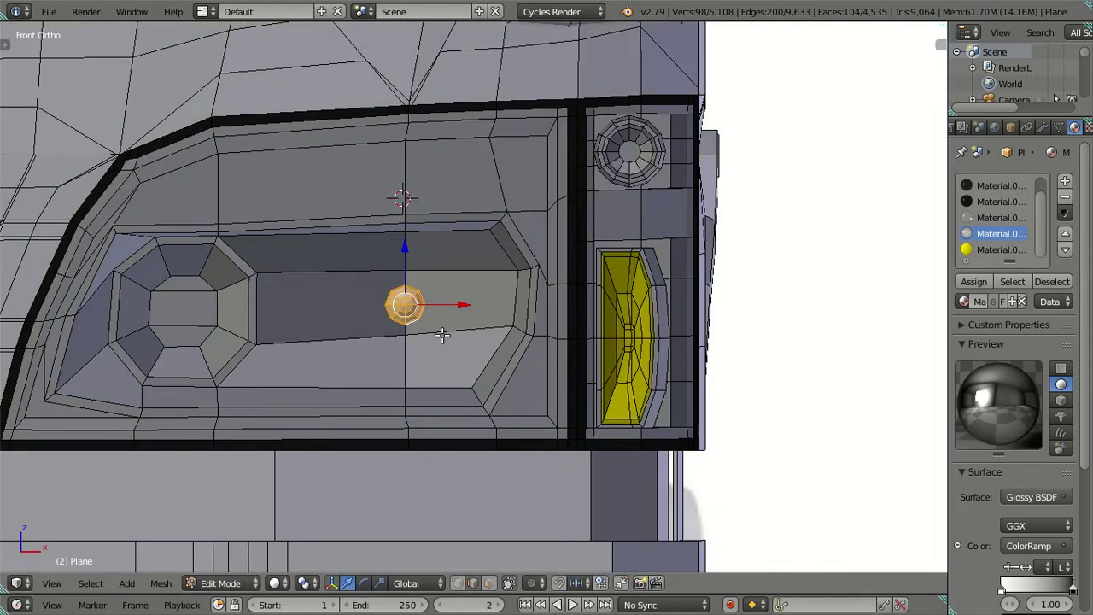
- Duplicate the bulb and slide the copy along X to the left reflector
middle_click_drag(442, 334, 357, 315)
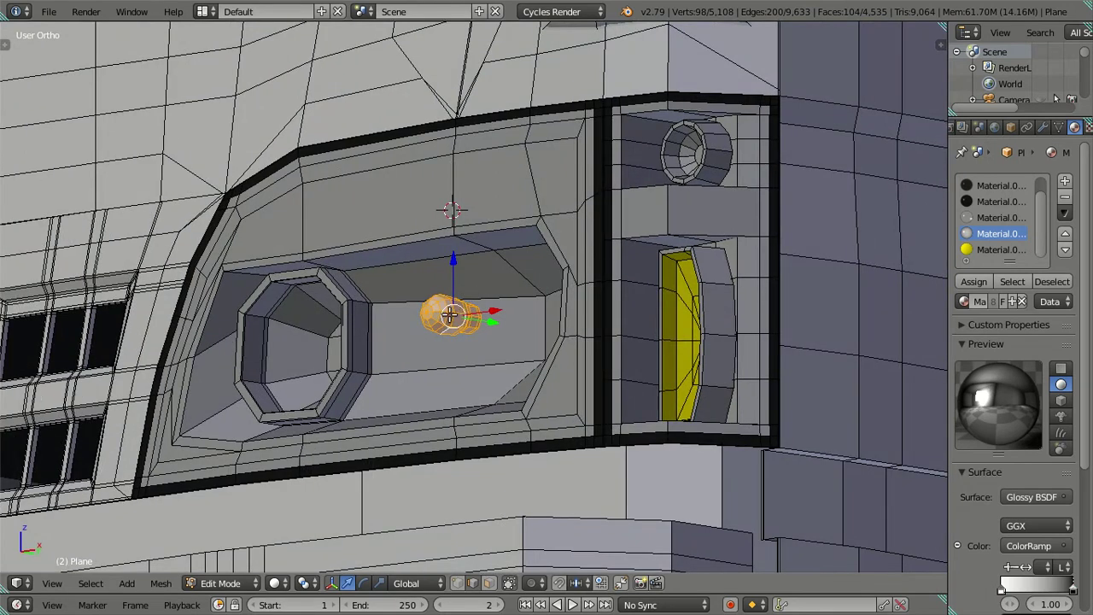
middle_click_drag(535, 322, 547, 325)
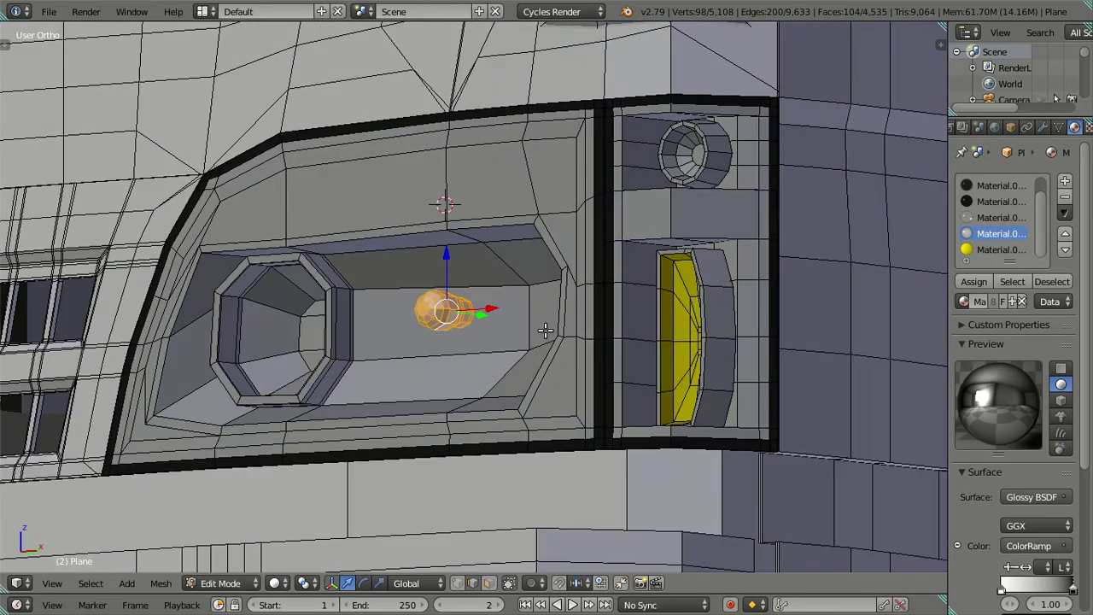
key("shift+d")
right_click(478, 333)
key("KP_1")
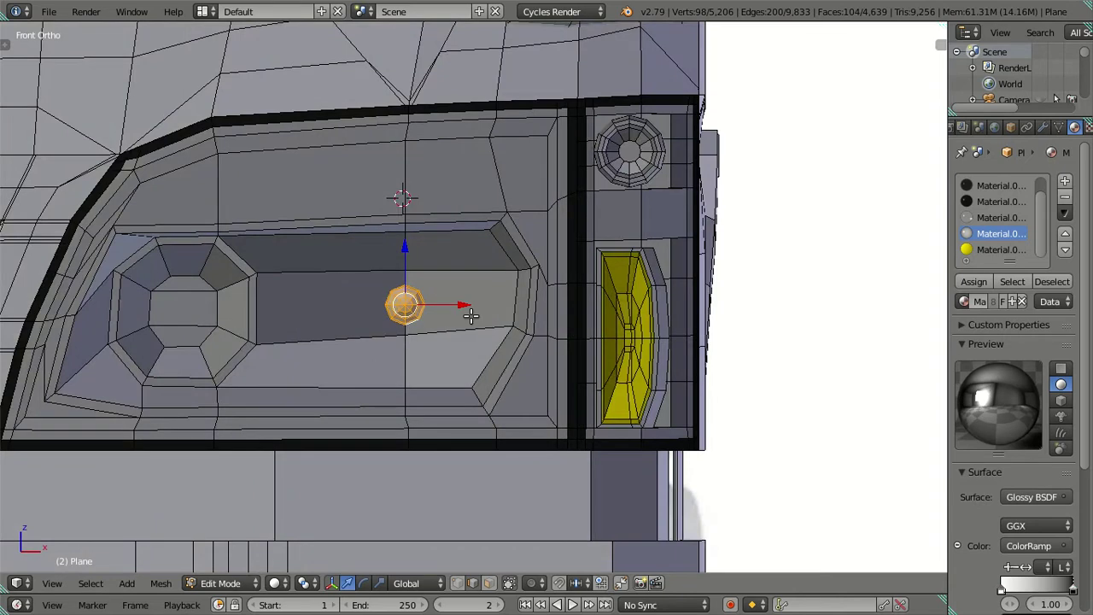
key("g")
key("x")
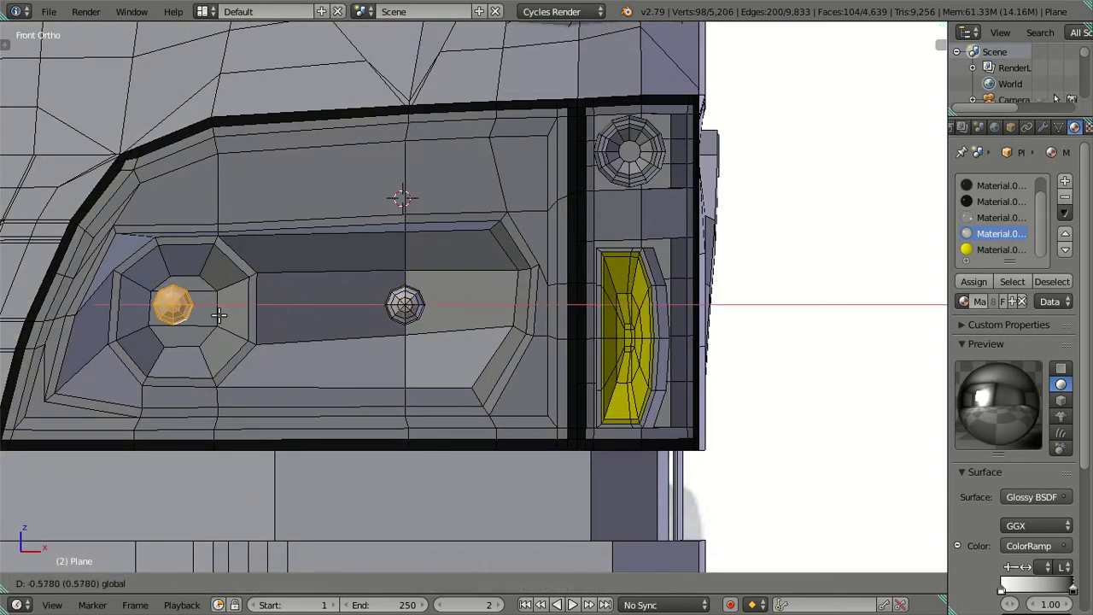
left_click(288, 337)
- Centre the copied bulb in the left octagonal reflector using the 3D cursor
right_click(186, 322)
right_click(187, 296, "shift")
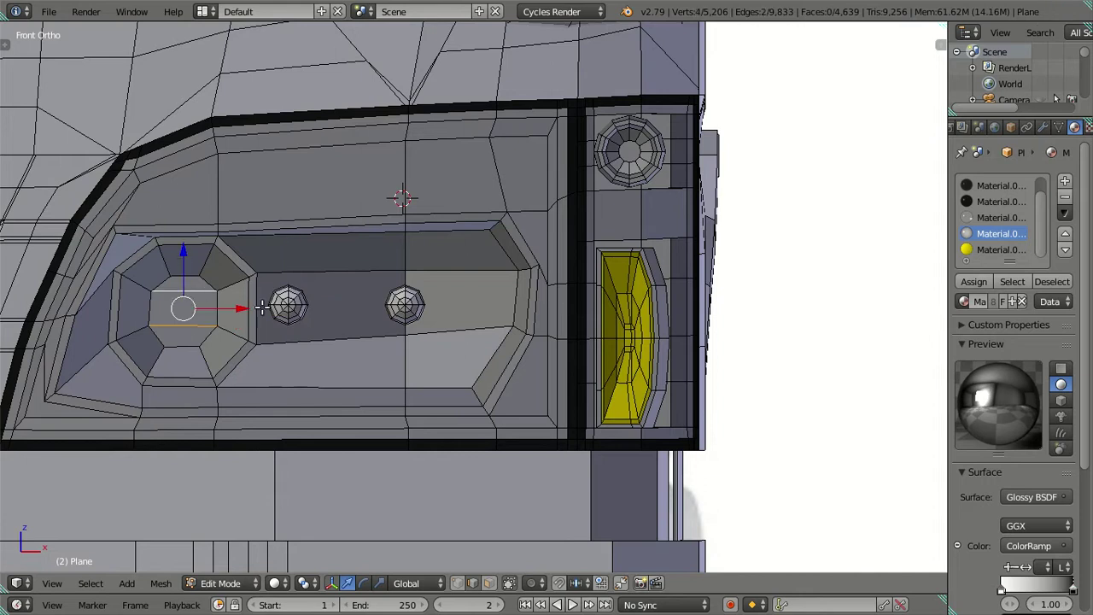
key("shift+s")
left_click(266, 310)
right_click(277, 307)
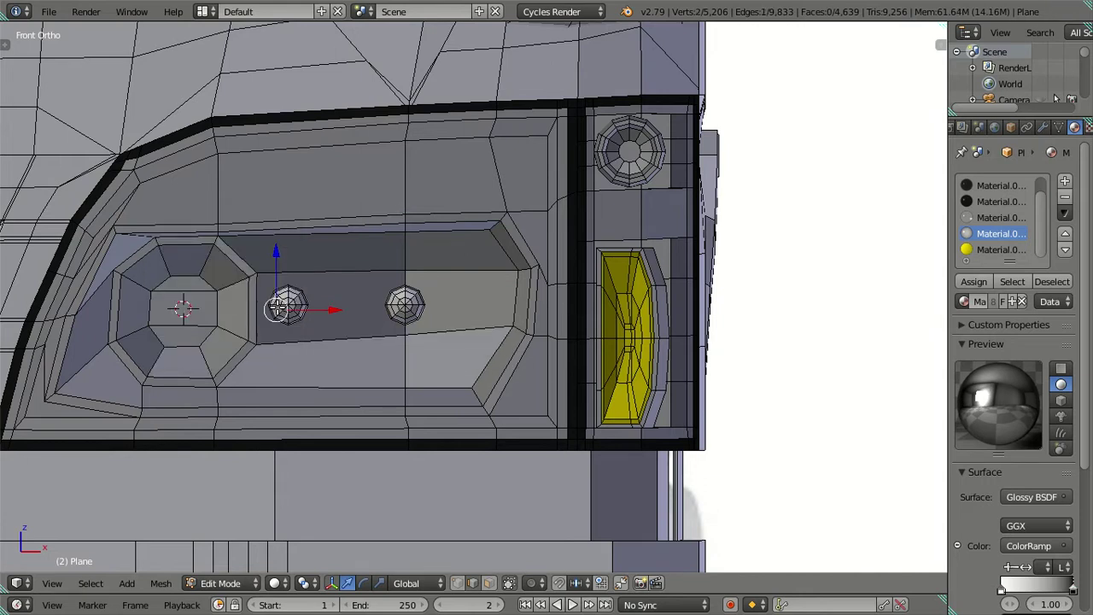
key("ctrl+l")
key("shift+s")
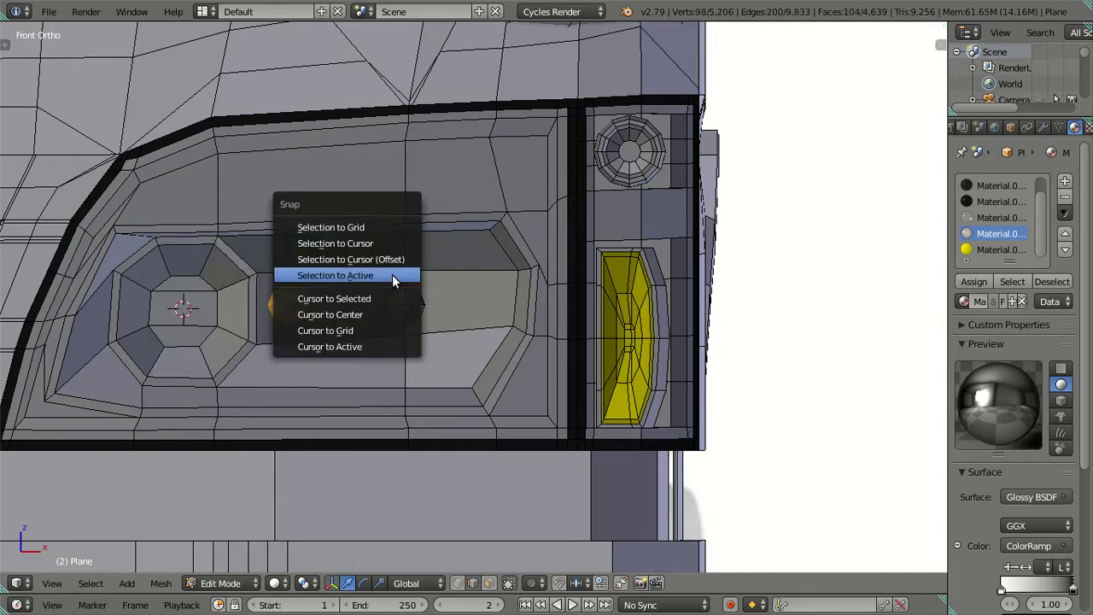
left_click(390, 261)
key("KP_4")
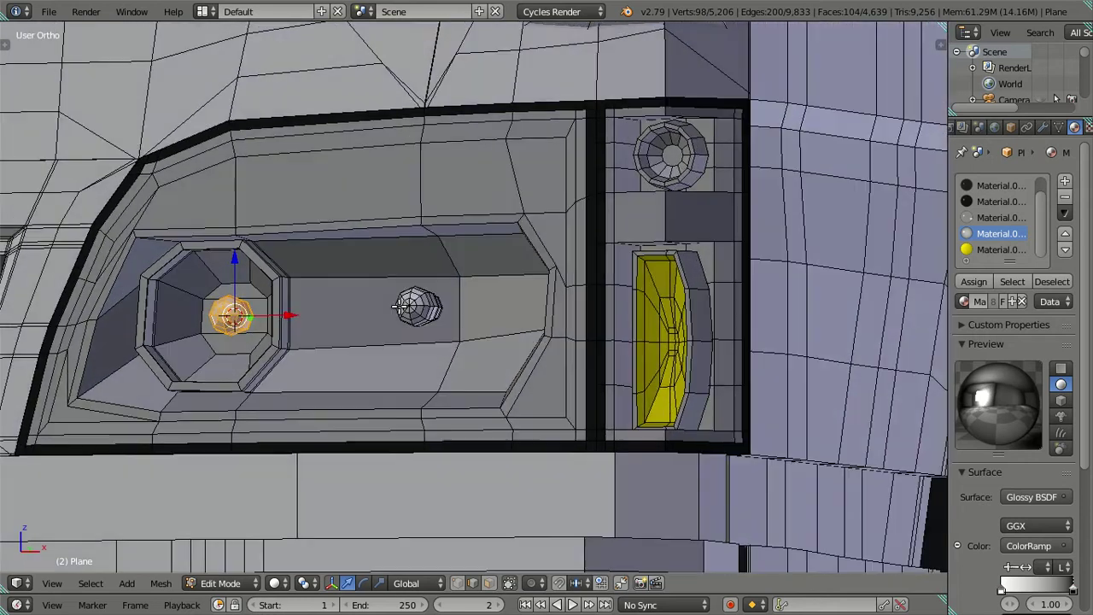
- Duplicate the right bulb and move the copy along X over the yellow side lens
right_click(432, 308)
key("ctrl+l")
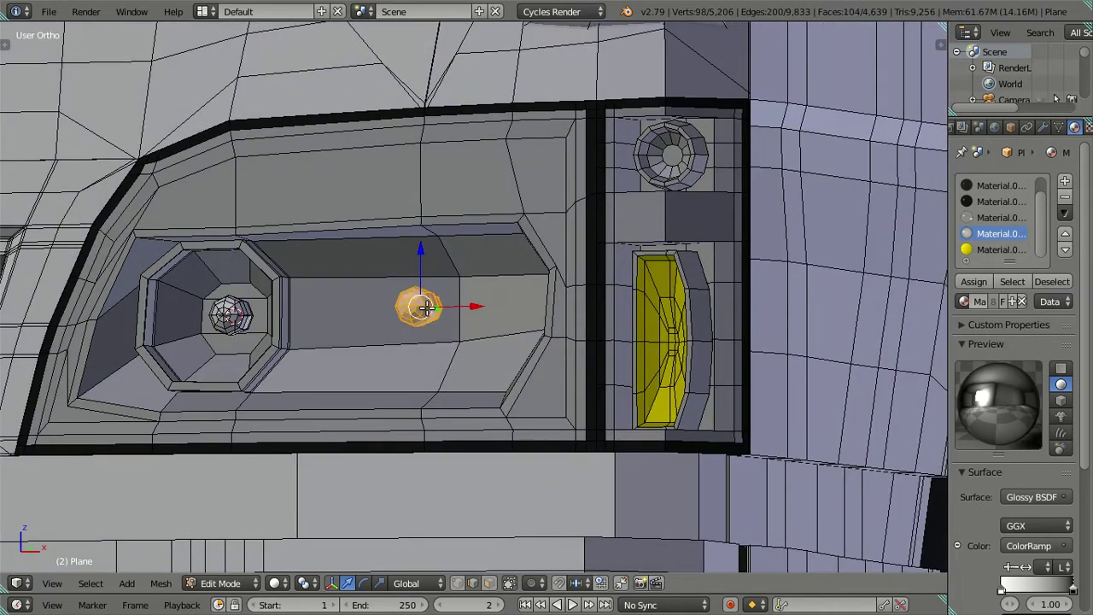
key("KP_1")
key("shift+d")
key("Escape")
key("g")
key("x")
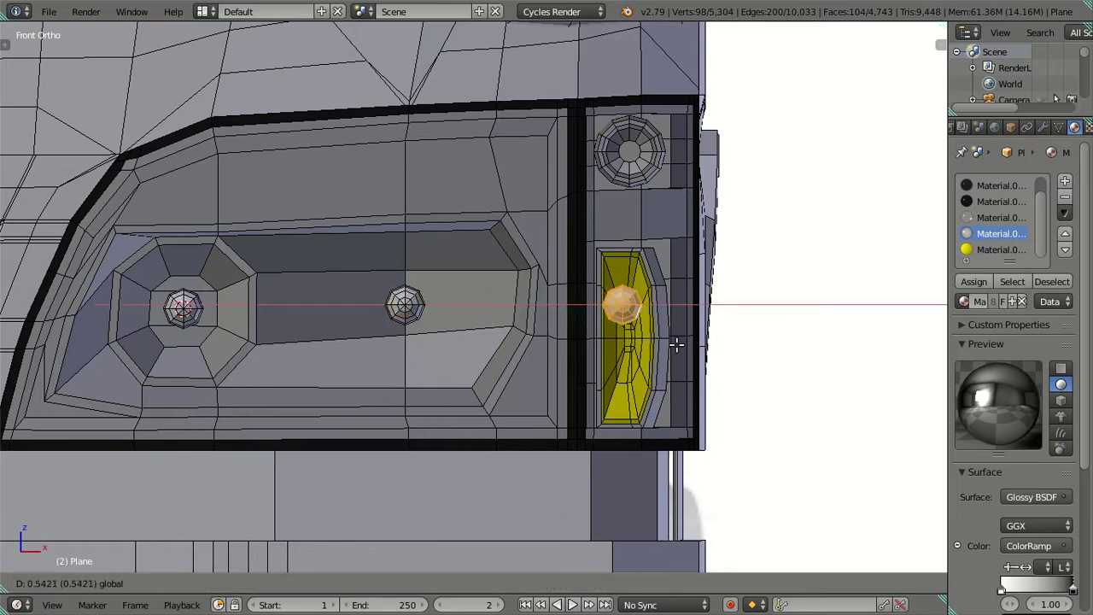
left_click(677, 345)
- Nudge the new bulb slightly lower over the side lens
key("g")
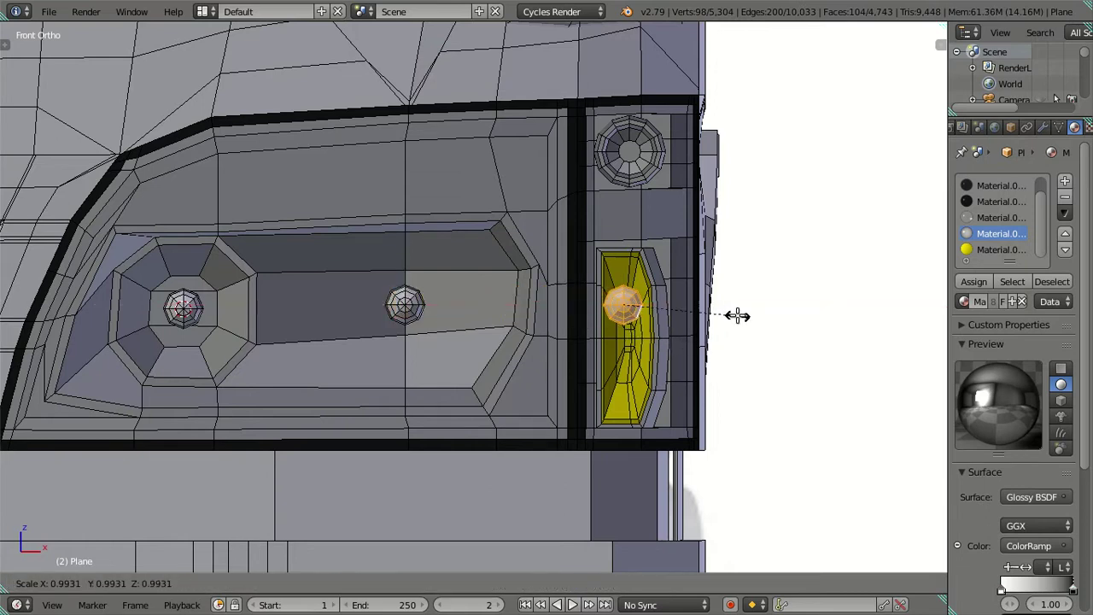
left_click(729, 316)
left_click_drag(621, 246, 629, 283)
scroll(227, 327, "up", 2)
scroll(302, 334, "up", 1)
middle_click_drag(303, 334, 287, 334)
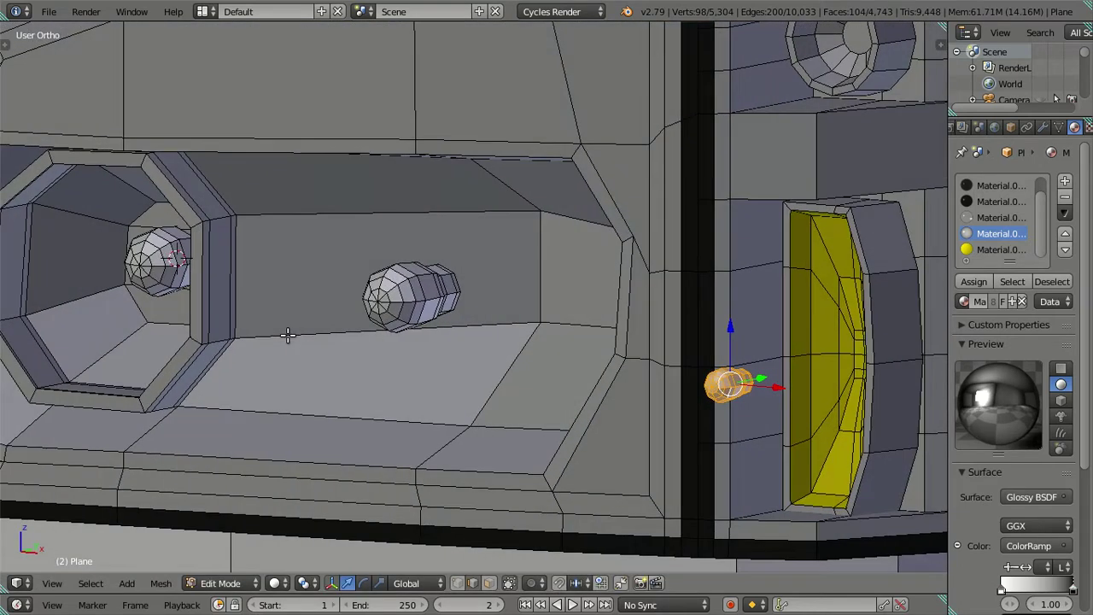
middle_click_drag(357, 304, 383, 298)
- Snap the whole small bulb to the 3D cursor placed on its selected vertex
right_click(383, 298)
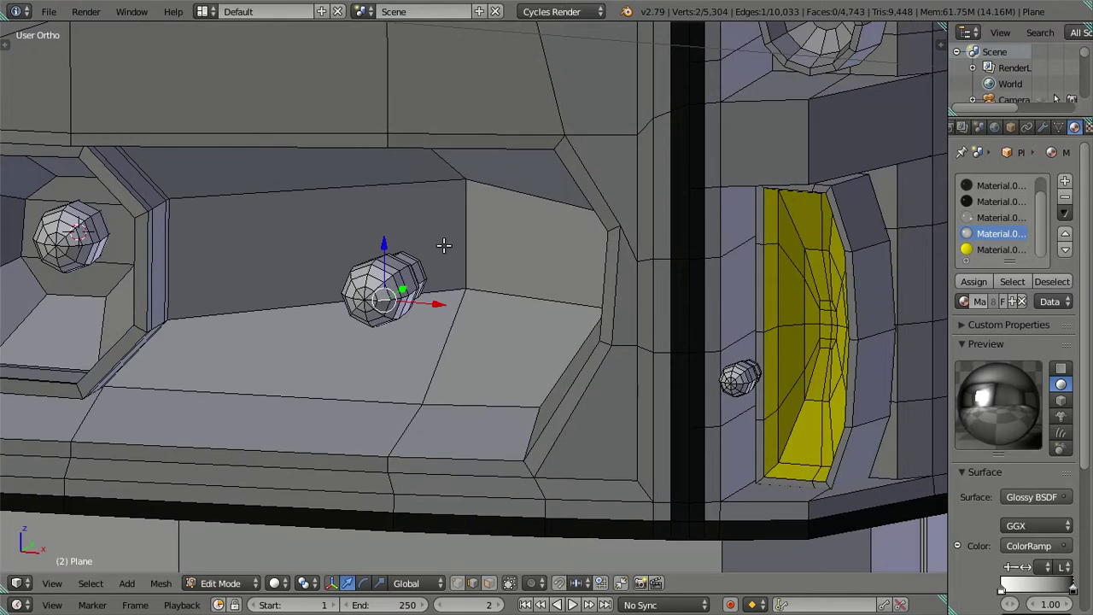
key("shift+s")
left_click(451, 281)
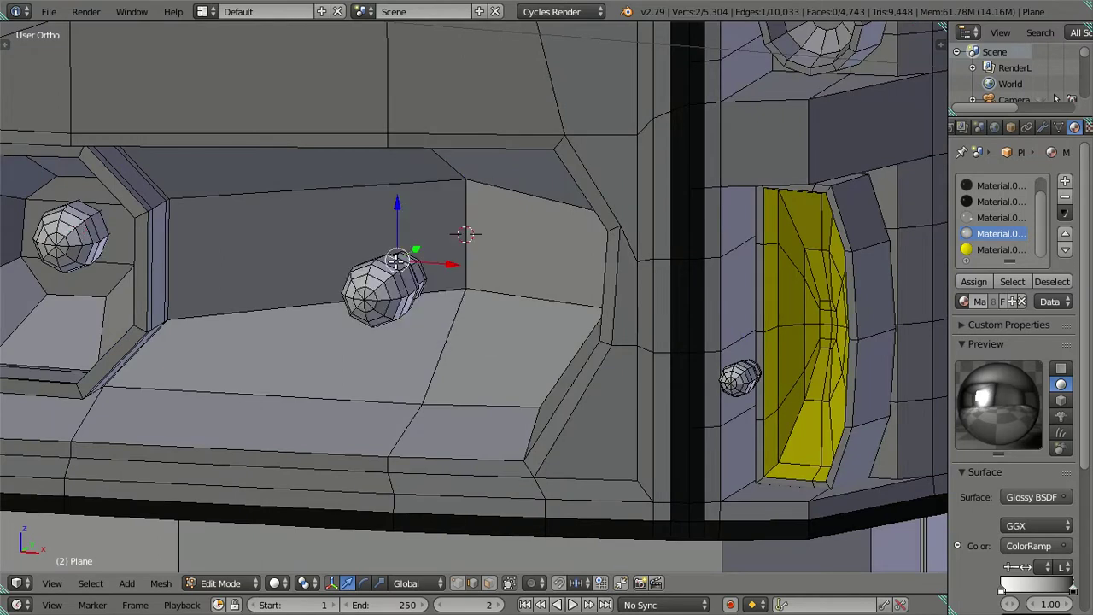
key("ctrl+l")
key("shift+s")
left_click(397, 223)
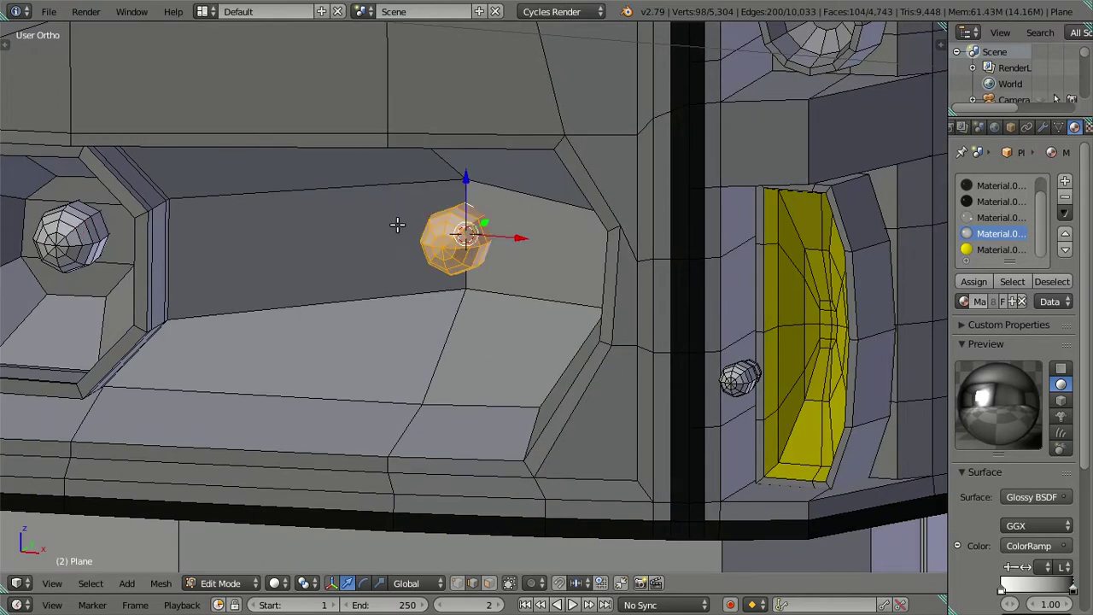
scroll(445, 235, "down", 3)
- Duplicate the small bulb beside the turn signal in place
mouse_move(573, 254)
middle_mouse_down()
mouse_move(541, 283)
mouse_move(494, 402)
middle_mouse_up()
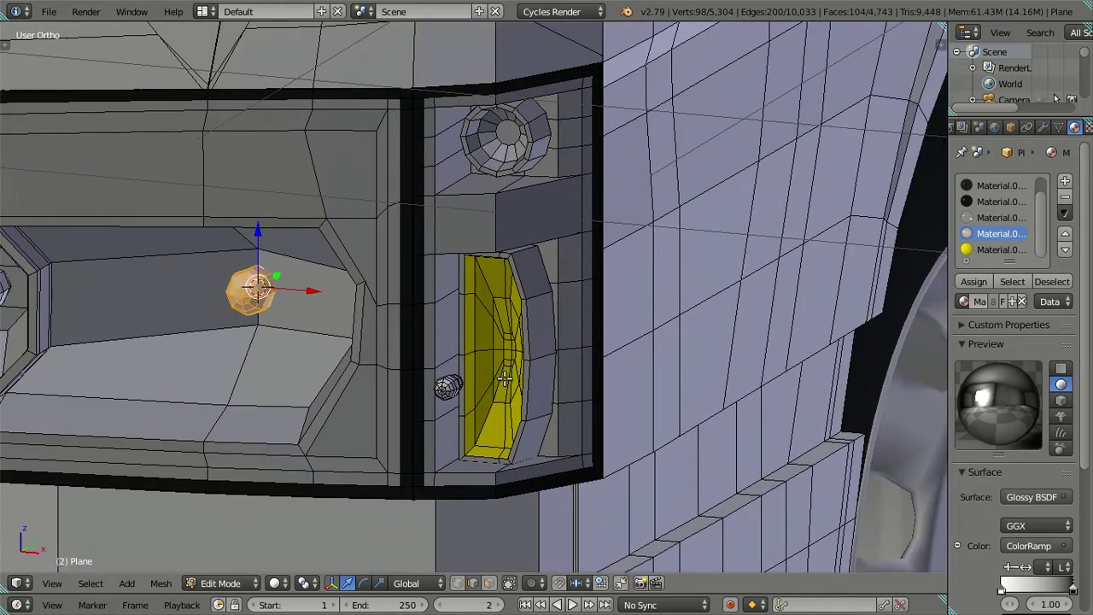
scroll(493, 402, "up", 3)
right_click(436, 445)
key("ctrl+l")
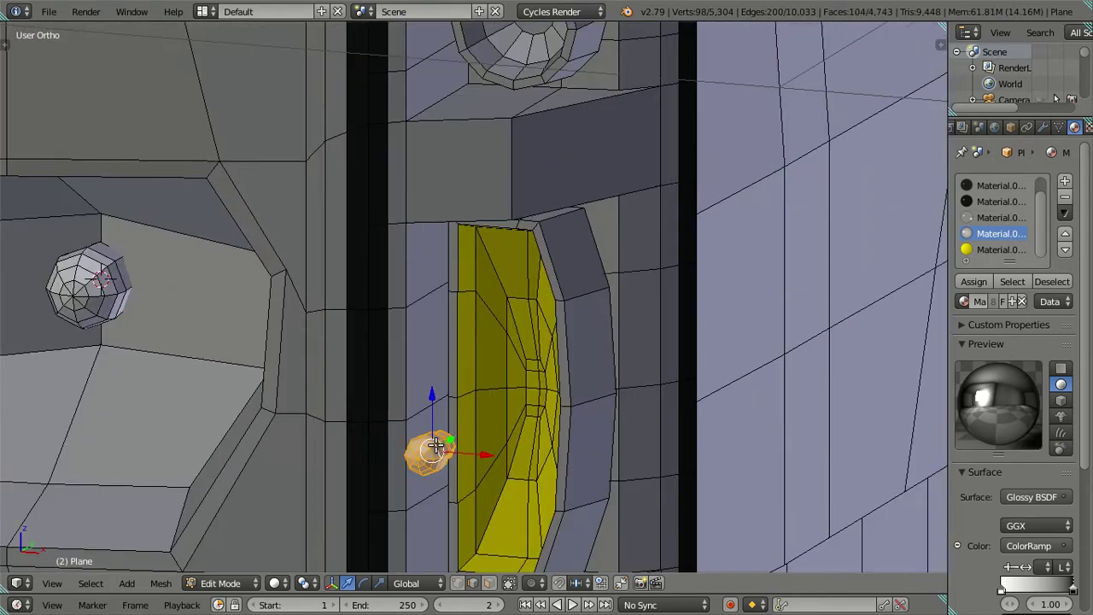
key("shift+s")
key("Escape")
key("shift+d")
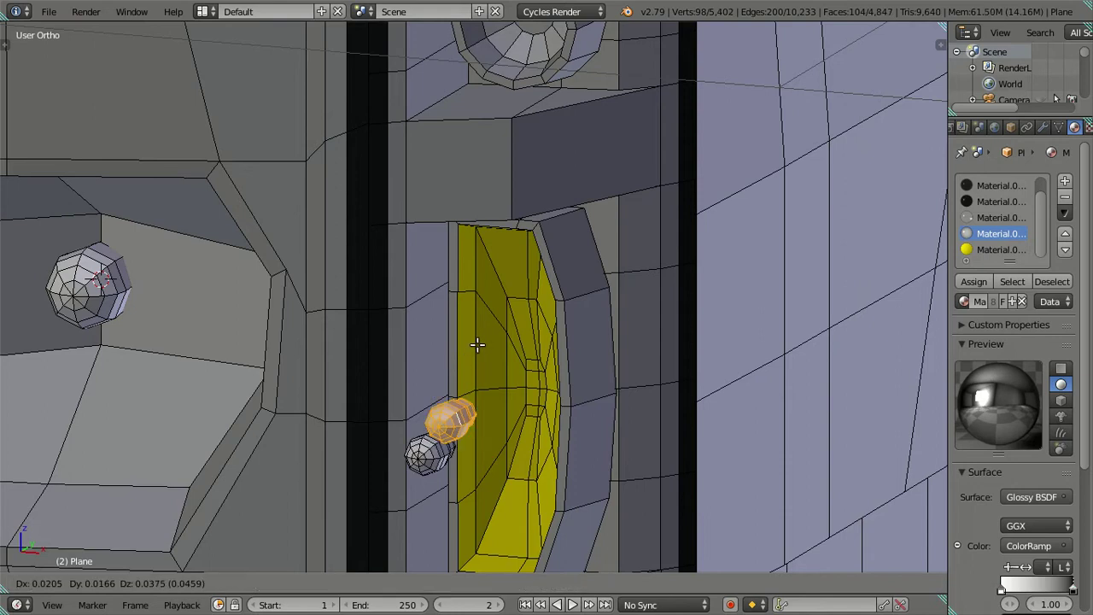
right_click(494, 336)
- Raise the copied bulb along Z into the upper round lamp
key("KP_1")
scroll(449, 367, "down", 2)
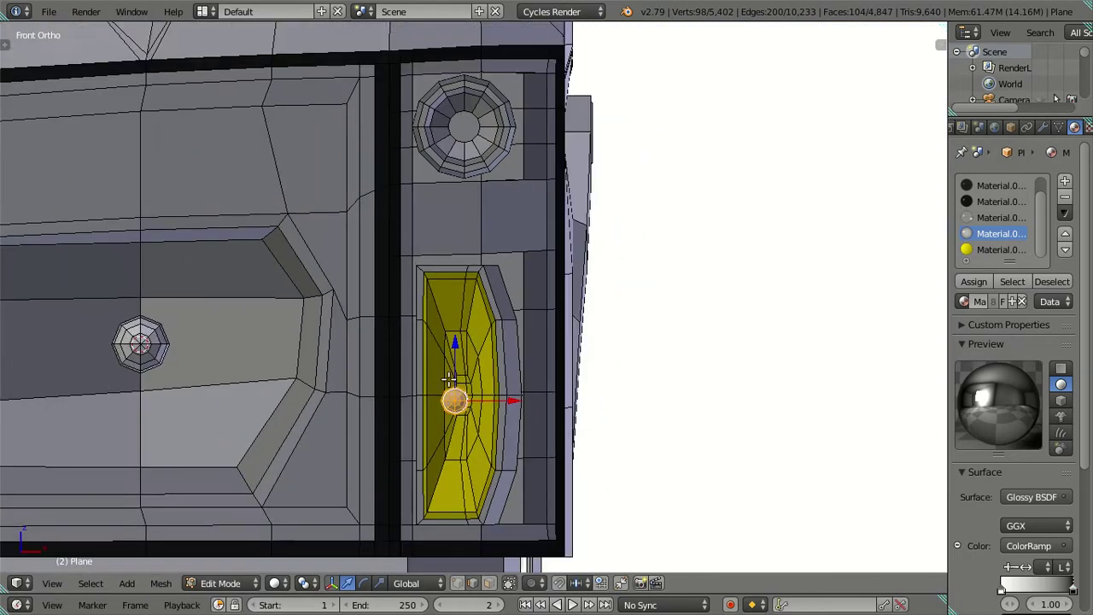
key("g")
key("z")
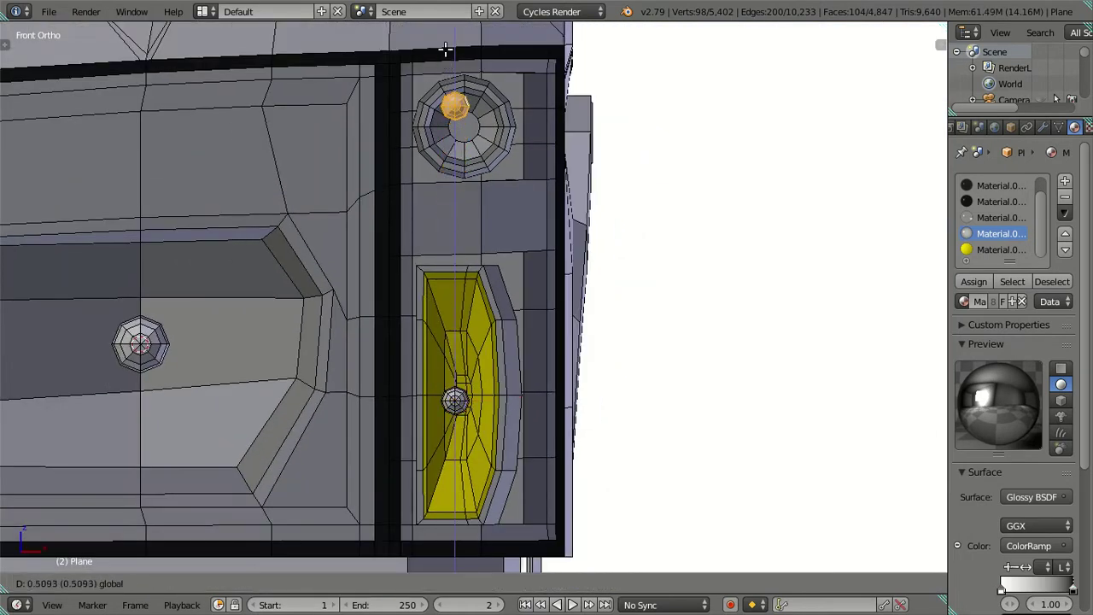
left_click(450, 102)
scroll(414, 228, "up", 2)
scroll(414, 228, "up", 1)
- Centre the copied bulb on the round lamp's centre via the 3D cursor
key("a")
right_click(391, 255)
key("shift+s")
left_click(495, 302)
key("a")
key("l")
key("shift+s")
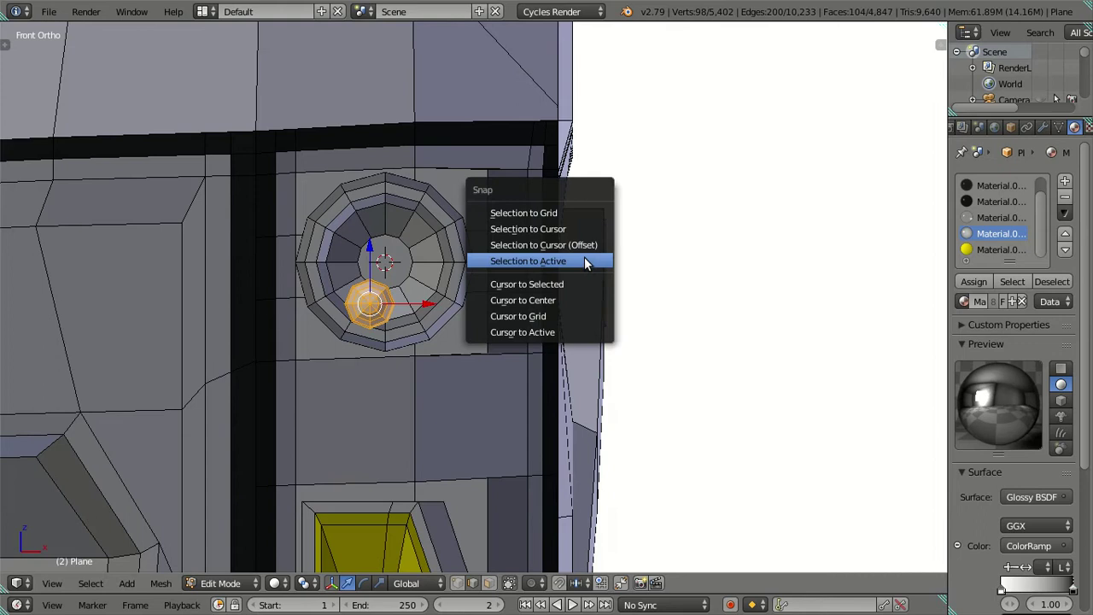
left_click(585, 245)
scroll(462, 275, "down", 3)
- Move the turn-signal bulb down along Z
scroll(461, 275, "down", 5, "shift")
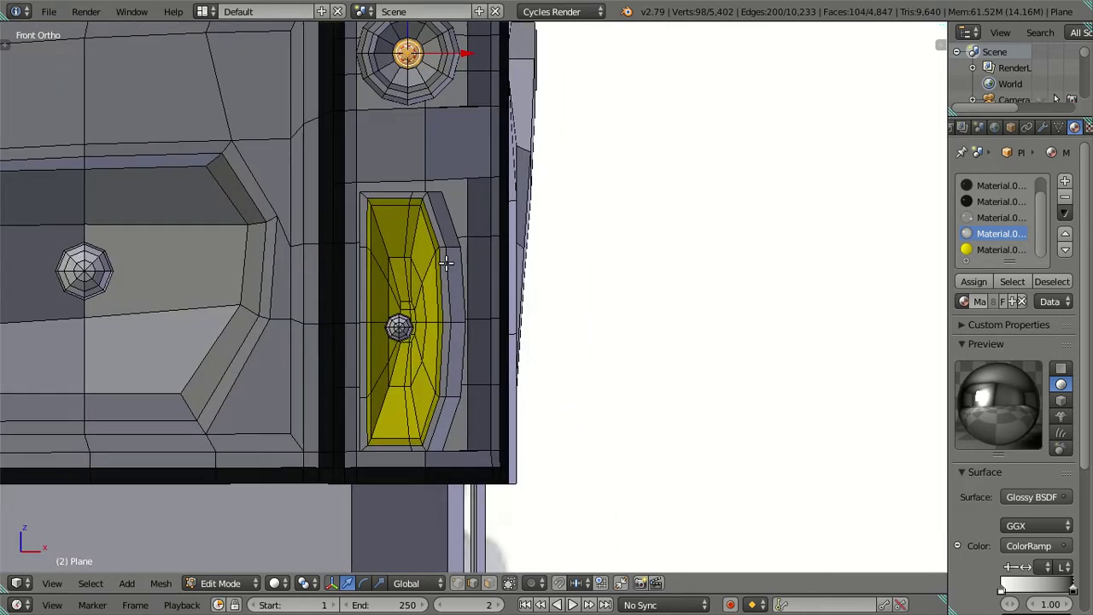
scroll(391, 347, "up", 3)
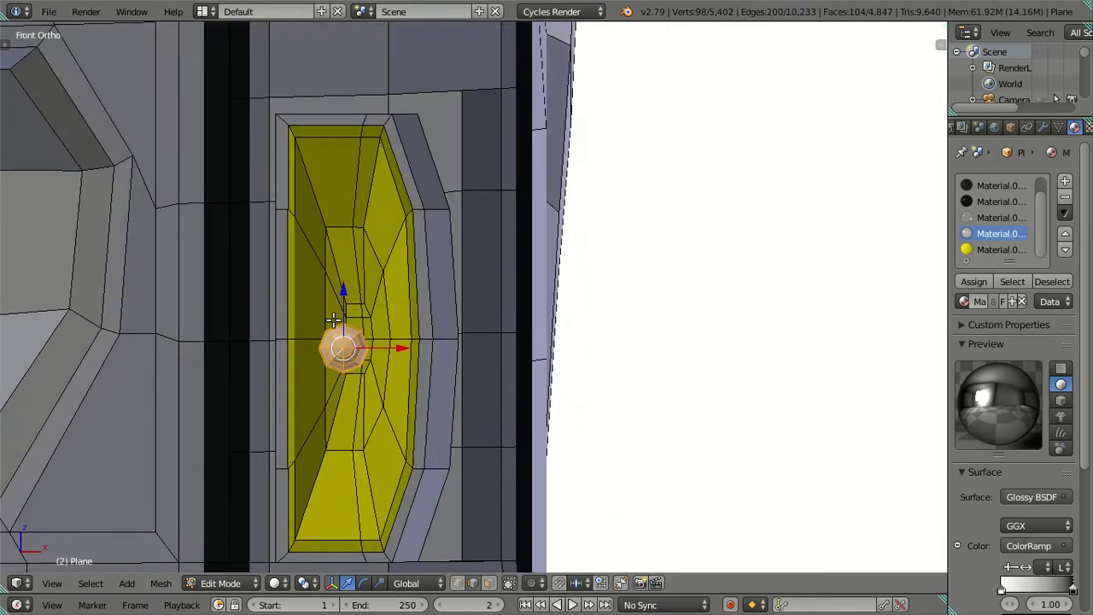
key("g")
key("z")
left_click(348, 358)
- Centre the bulb in the yellow turn-signal lamp via the 3D cursor
right_click(355, 339)
key("shift+s")
scroll(303, 401, "up", 3)
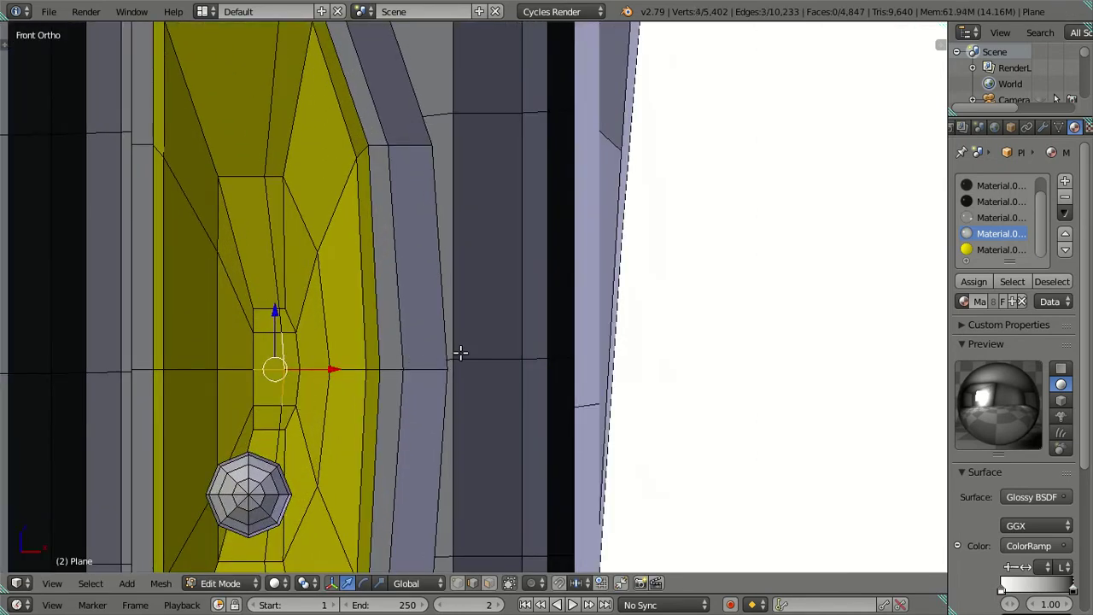
key("shift+s")
left_click(441, 395)
scroll(347, 414, "down", 3)
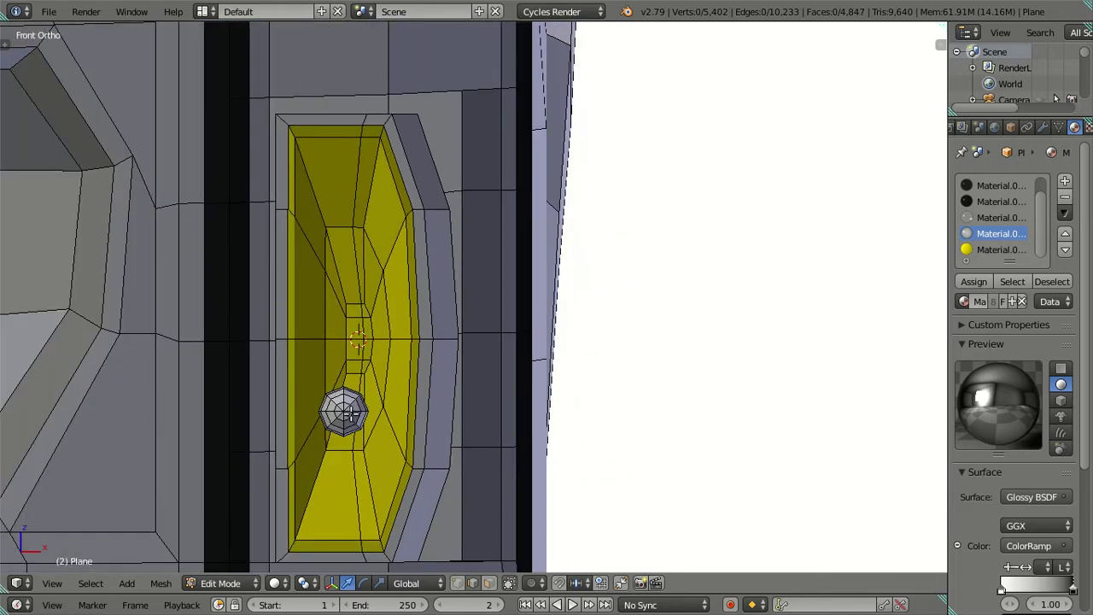
key("l")
key("shift+s")
left_click(512, 321)
scroll(522, 341, "down", 2)
middle_click_drag(522, 341, 447, 395)
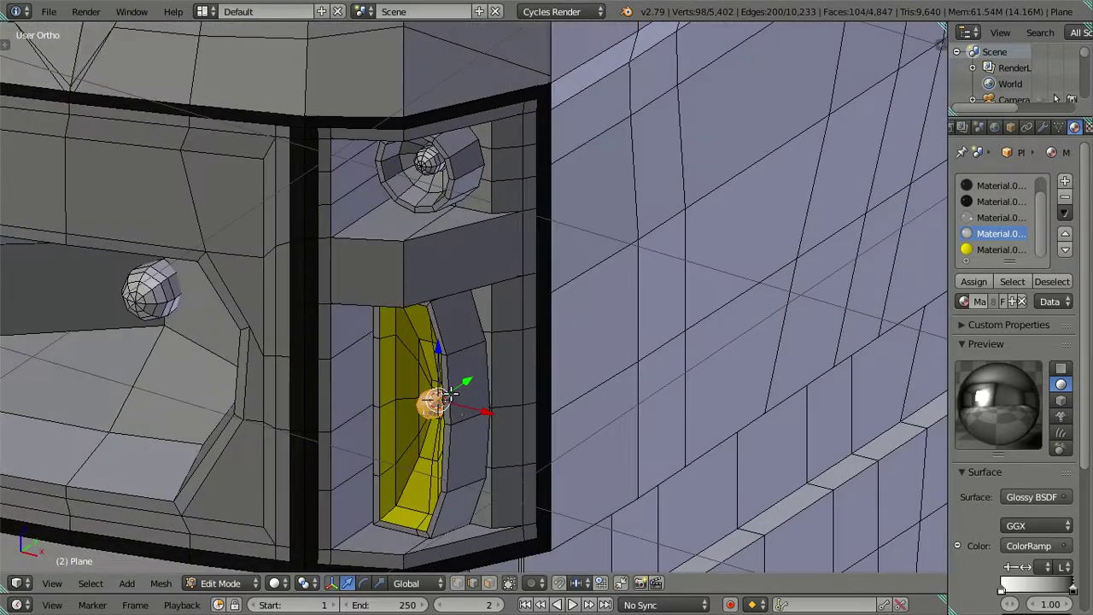
- Select the upper-lamp, turn-signal and both headlight bulbs, then push them back along Y
scroll(448, 401, "up", 4)
middle_click_drag(454, 432, 466, 458)
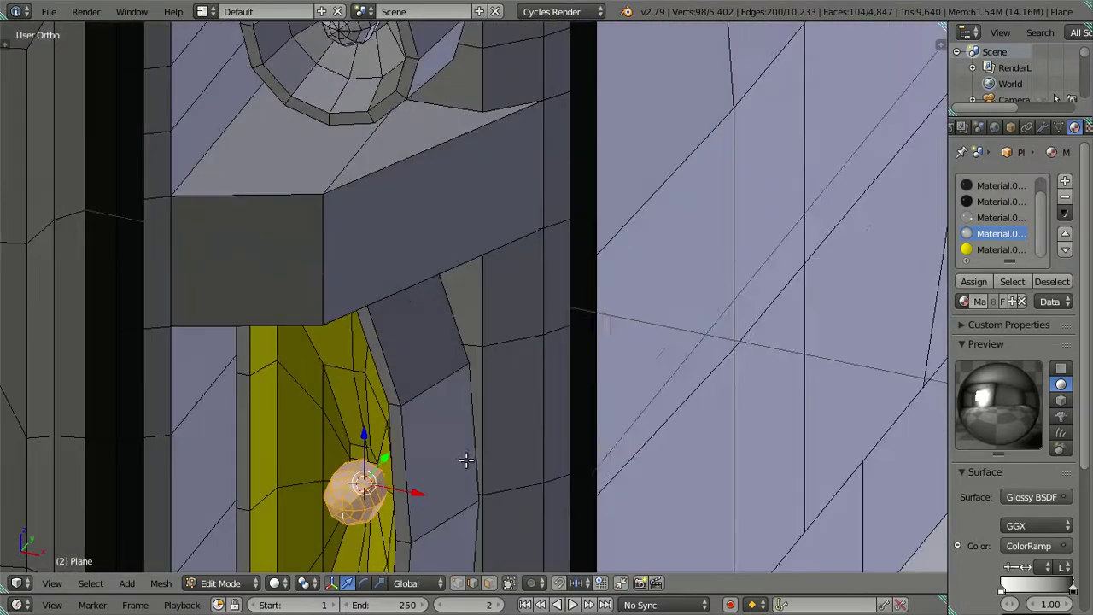
scroll(367, 98, "down", 3)
middle_click_drag(366, 99, 393, 192)
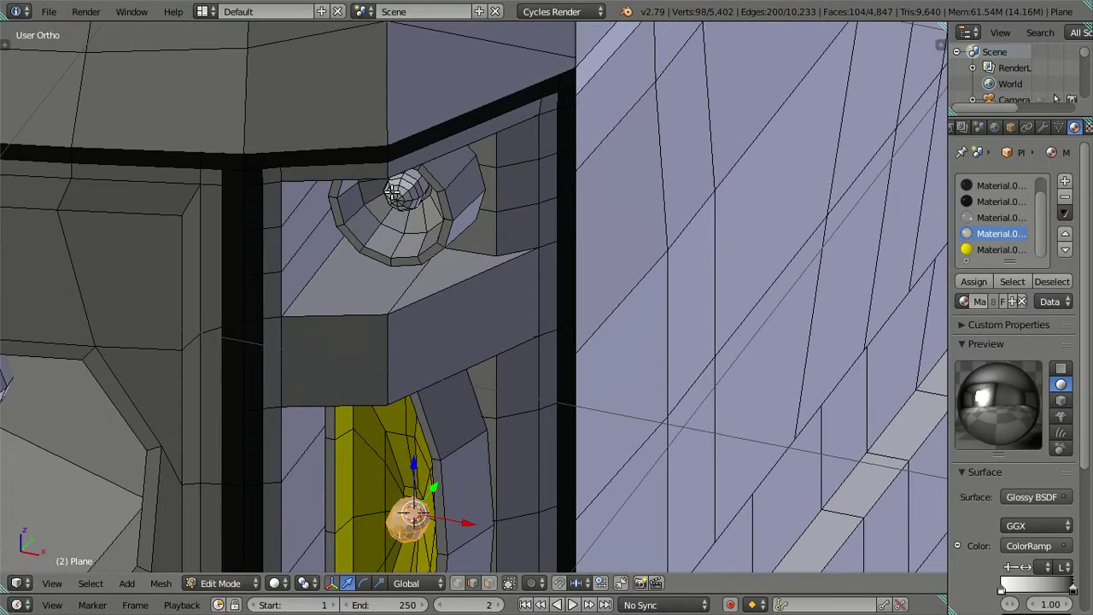
scroll(396, 191, "up", 3)
key("l")
scroll(362, 128, "down", 3)
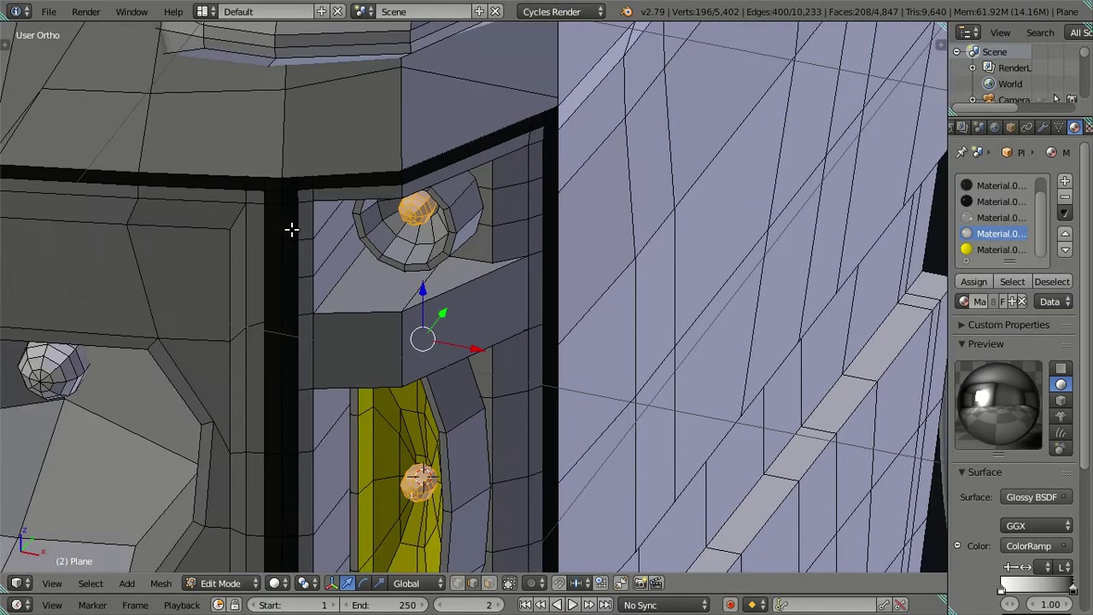
mouse_move(293, 227)
middle_mouse_down()
mouse_move(362, 333)
mouse_move(286, 345)
middle_mouse_up()
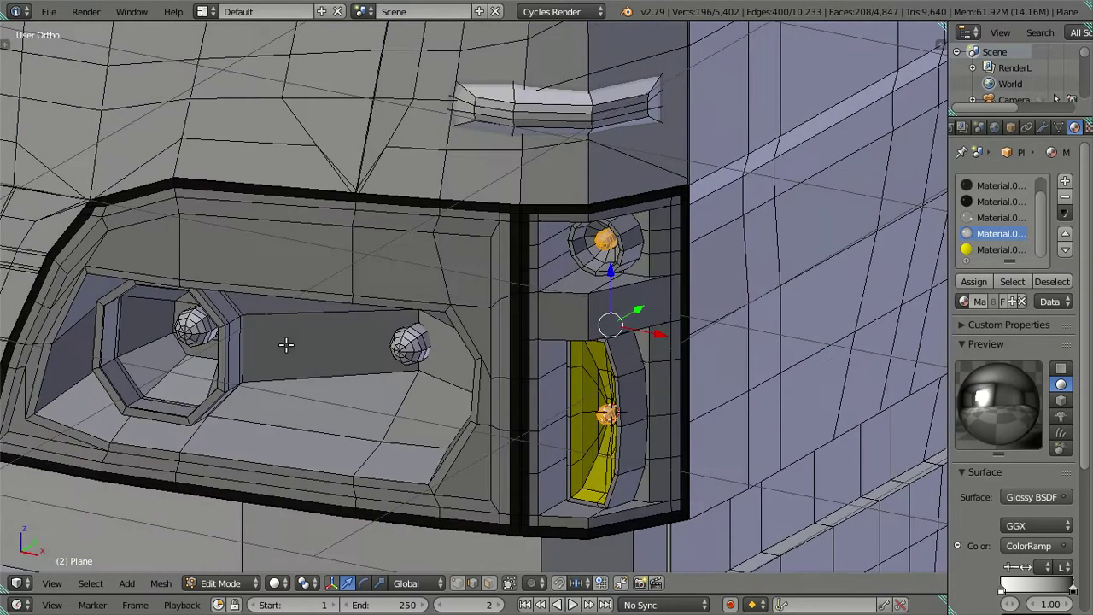
key("l")
key("l")
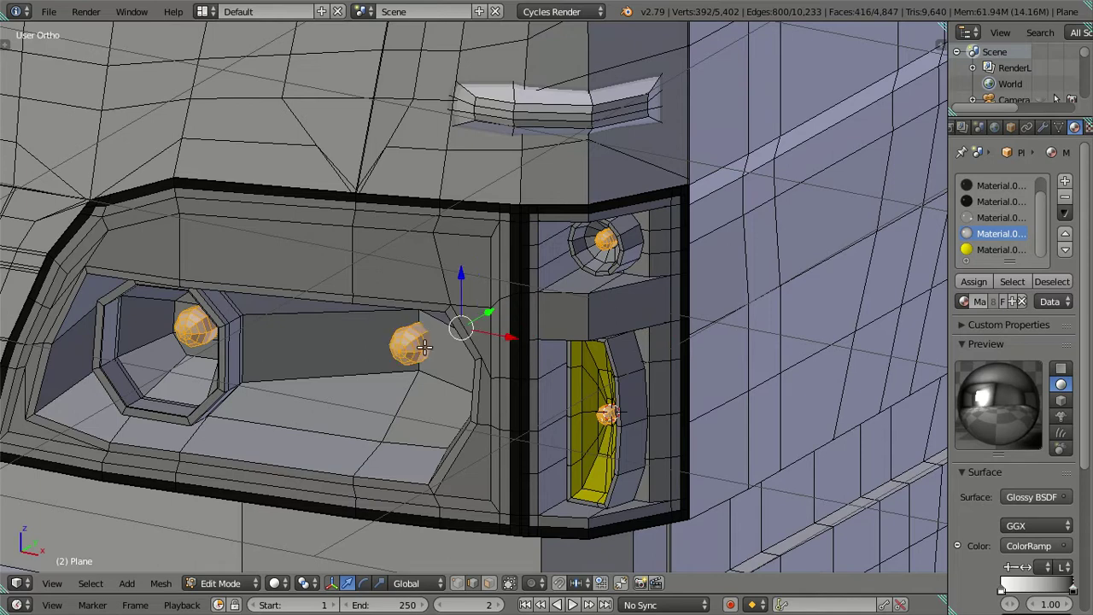
middle_click_drag(509, 336, 491, 340)
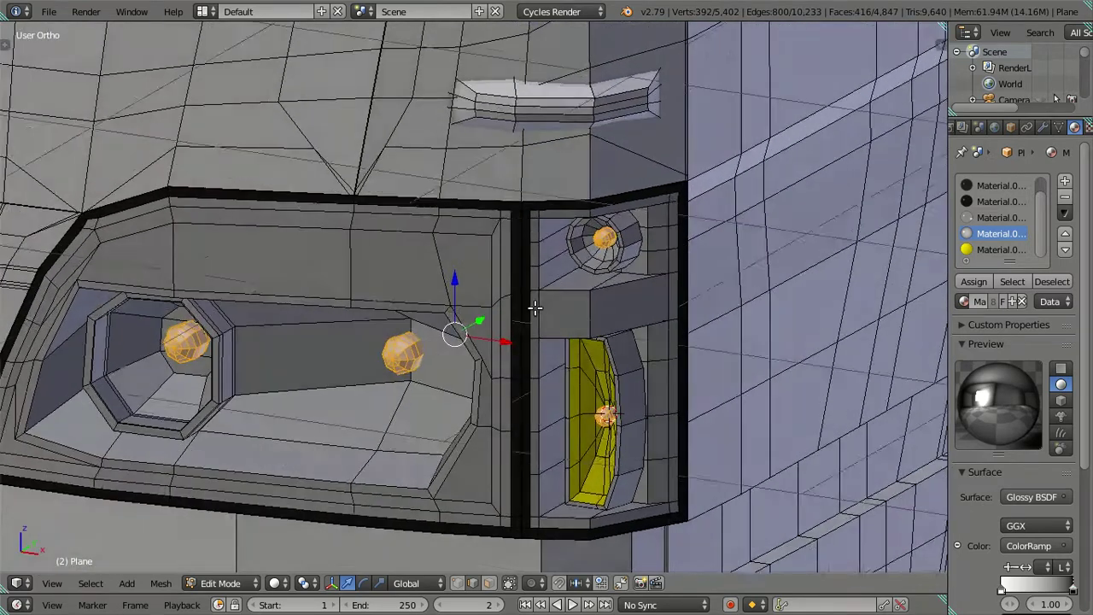
scroll(481, 340, "up", 2)
scroll(502, 340, "up", 2)
mouse_move(476, 363)
left_mouse_down()
mouse_move(464, 367)
mouse_move(478, 359)
left_mouse_up()
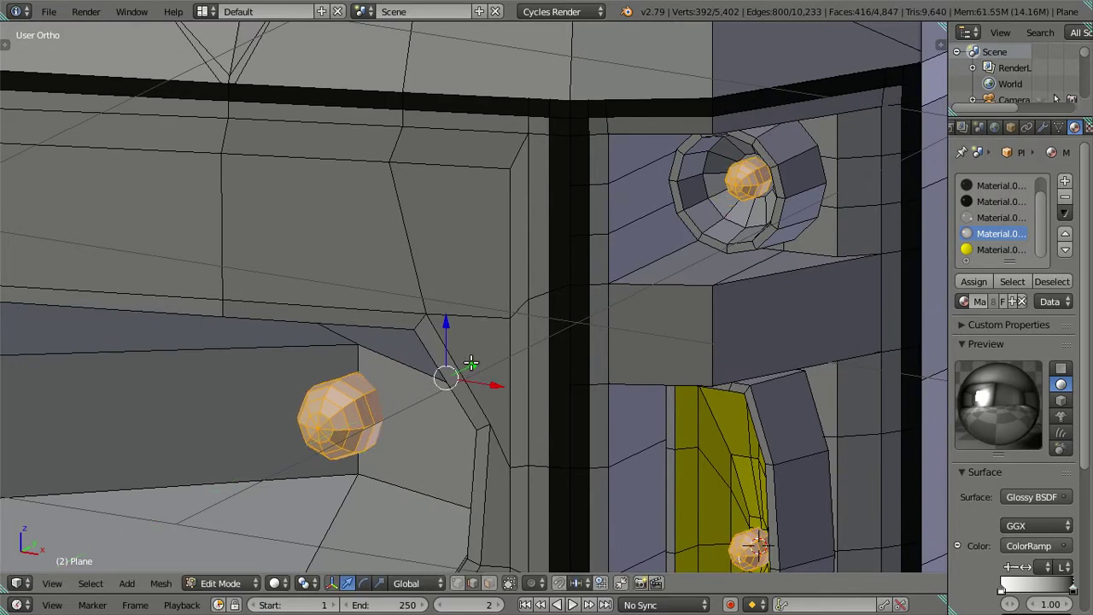
left_click_drag(462, 365, 441, 367)
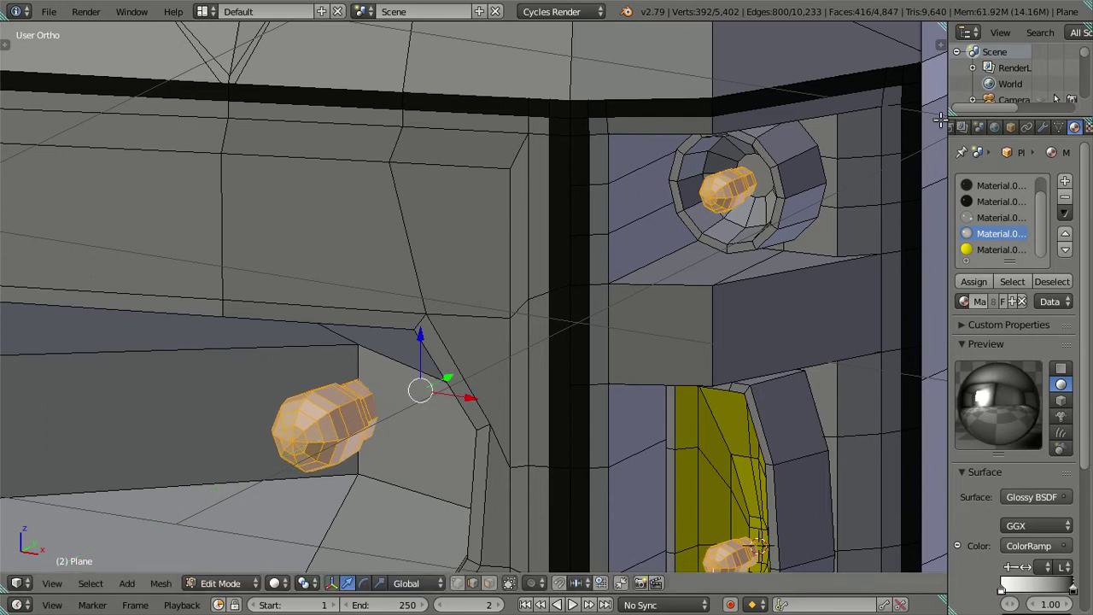
- Raise the Subsurf modifier's viewport subdivision level to 2
left_click(1042, 127)
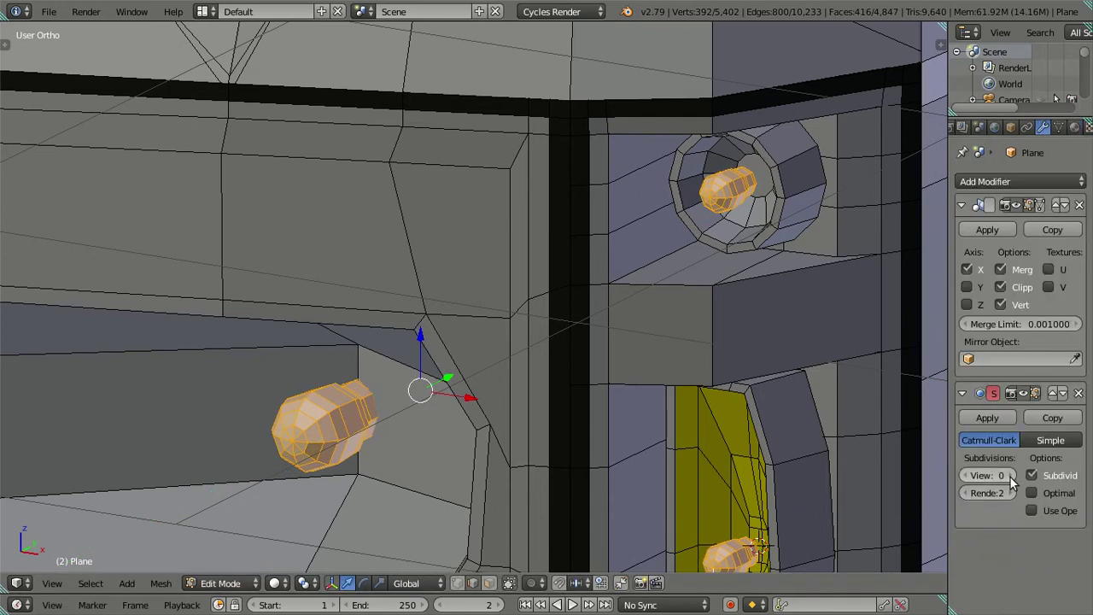
left_click(1010, 477)
key("ctrl+2")
- Slide the selected bulbs along Y, then move the headlight bulb along Y
left_click_drag(453, 374, 432, 378)
scroll(305, 349, "down", 3)
mouse_move(305, 349)
middle_mouse_down()
mouse_move(547, 381)
mouse_move(478, 386)
middle_mouse_up()
scroll(546, 381, "up", 2)
scroll(547, 380, "up", 2)
scroll(452, 388, "up", 2)
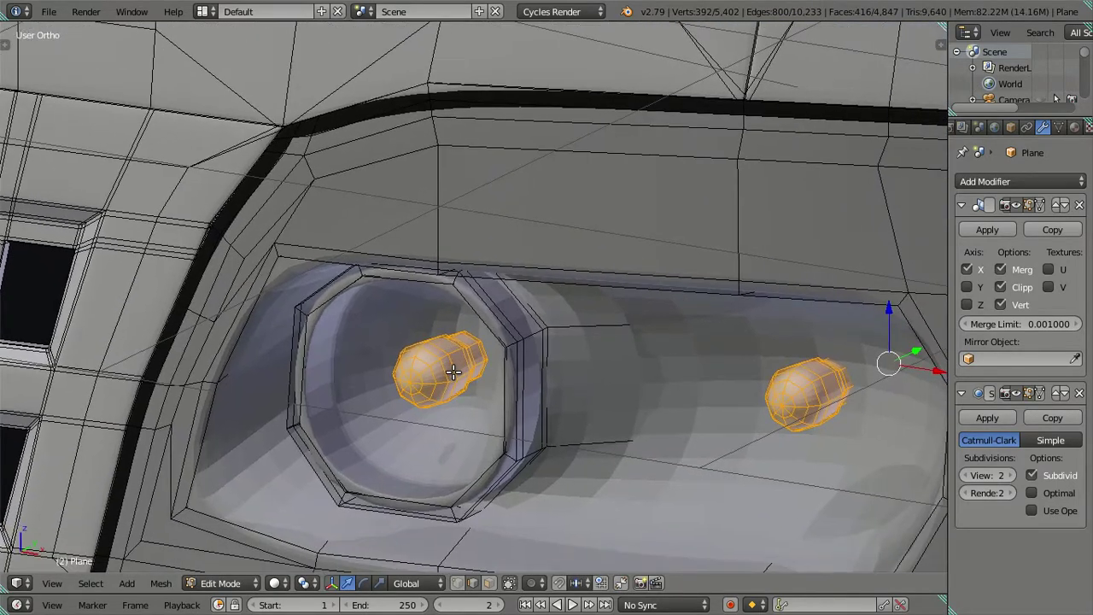
scroll(432, 392, "up", 3)
right_click(432, 392)
key("ctrl+l")
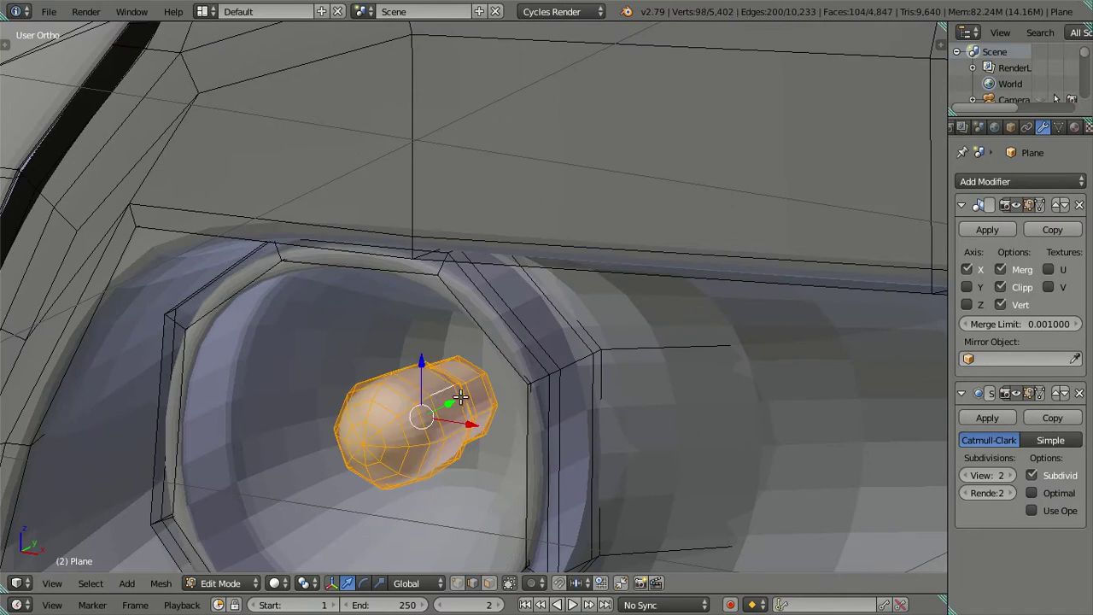
key("g")
key("y")
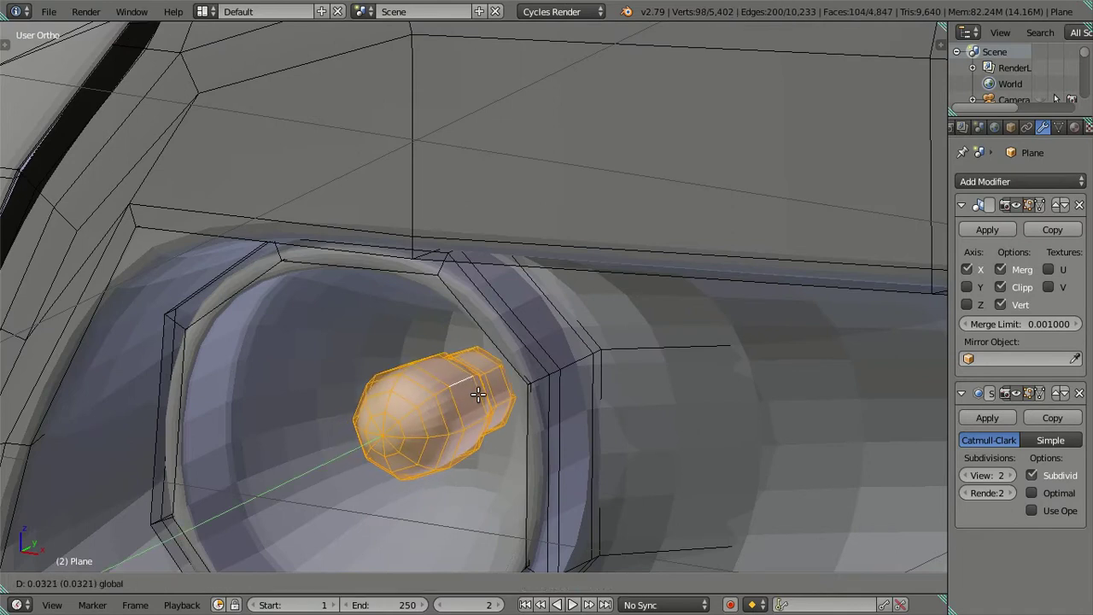
left_click(480, 393)
- Nudge the headlight bulb further along Y into its final position and deselect it
mouse_move(482, 393)
middle_mouse_down()
mouse_move(492, 391)
mouse_move(456, 427)
middle_mouse_up()
scroll(515, 384, "up", 3)
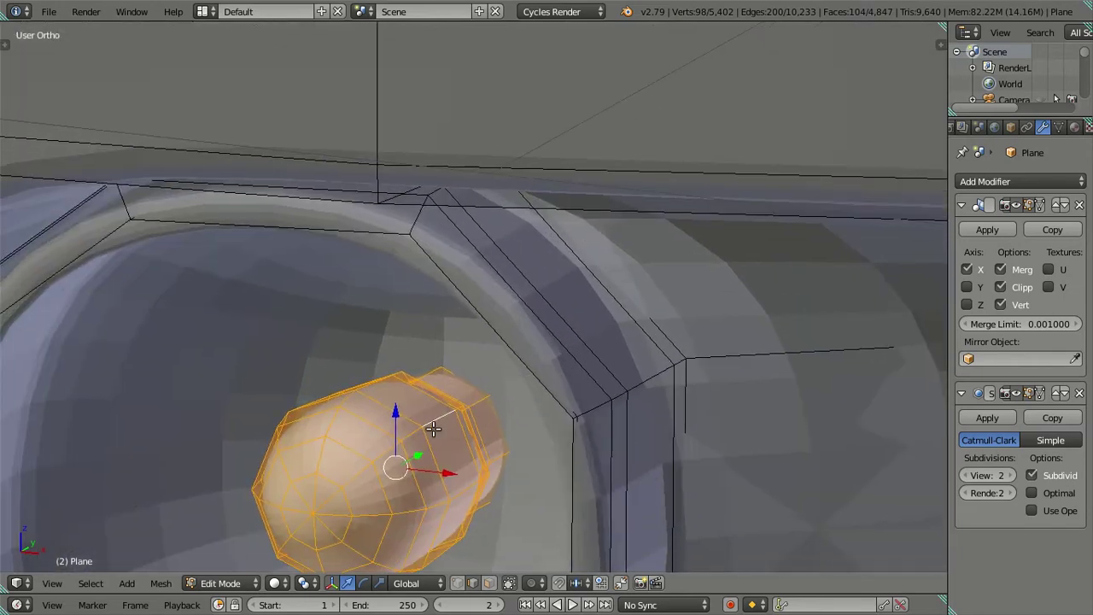
key("g")
key("y")
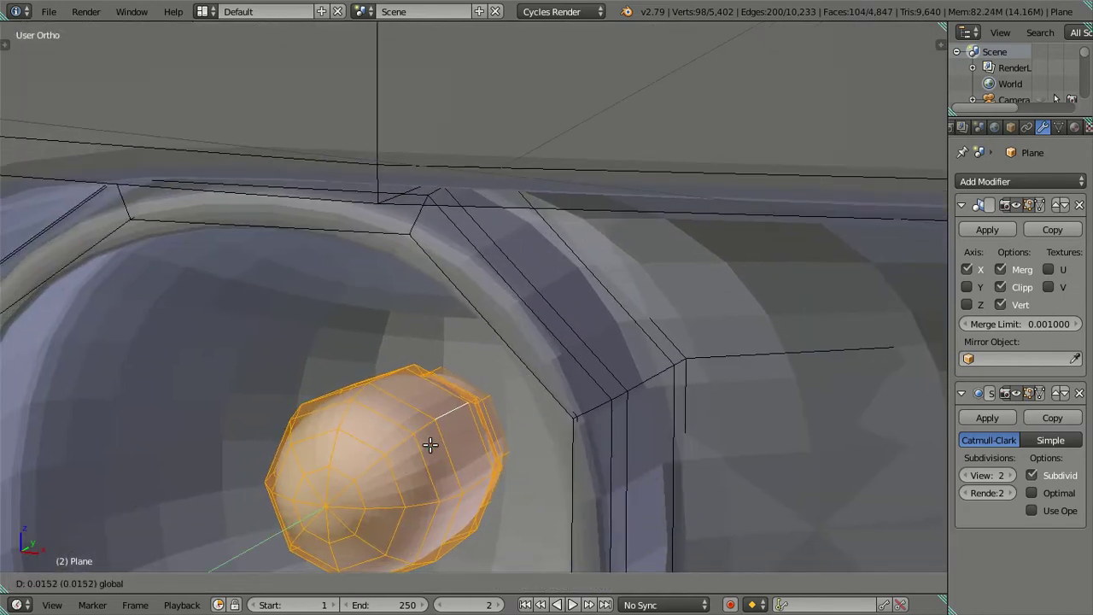
left_click(430, 431)
scroll(430, 431, "down", 5)
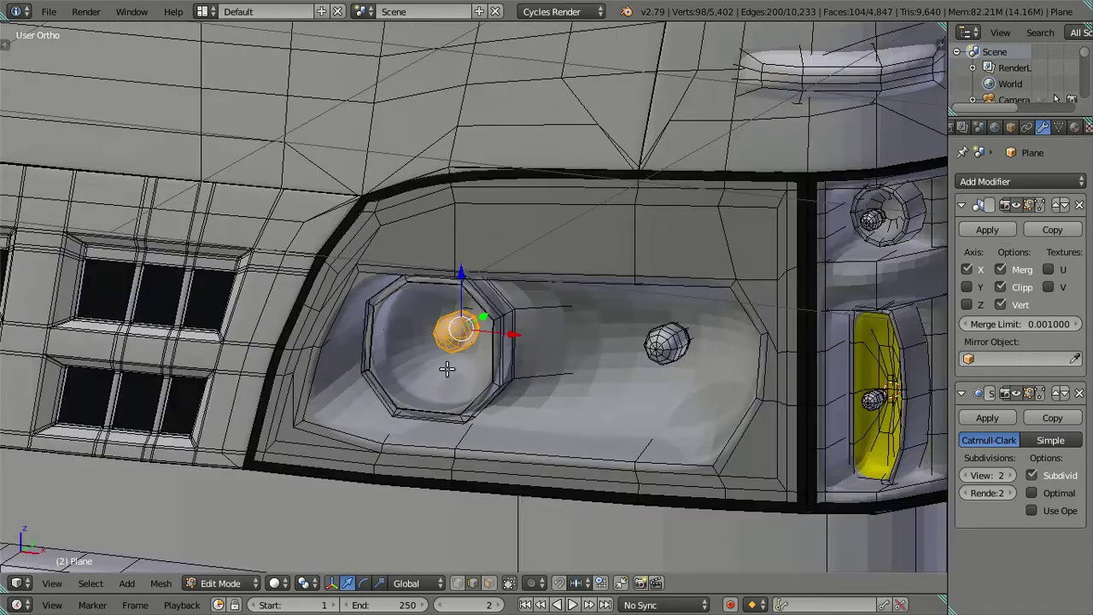
scroll(439, 331, "down", 3)
key("a")
- Move the upper round lamp's bulb along Y into its housing
middle_click_drag(439, 332, 359, 335)
scroll(376, 337, "up", 2)
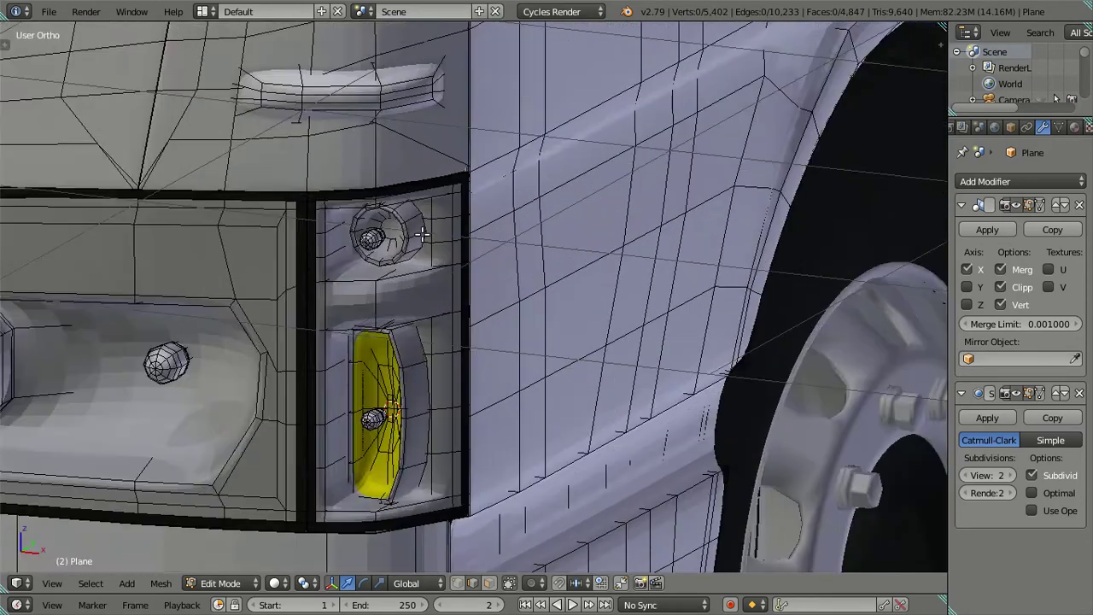
scroll(405, 337, "up", 2)
scroll(425, 414, "up", 2)
scroll(424, 414, "up", 2)
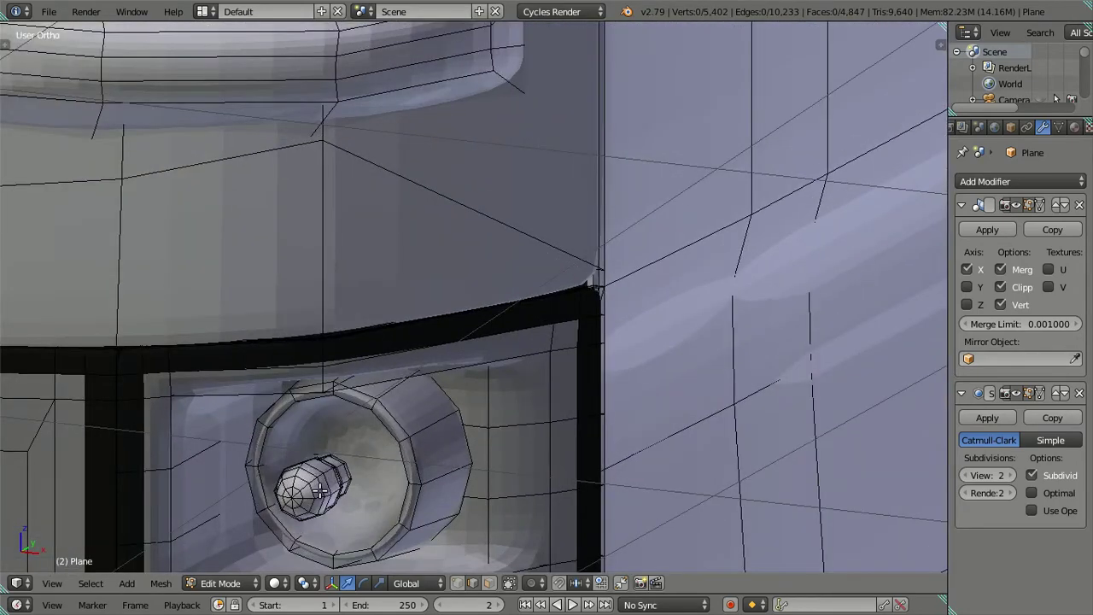
key("l")
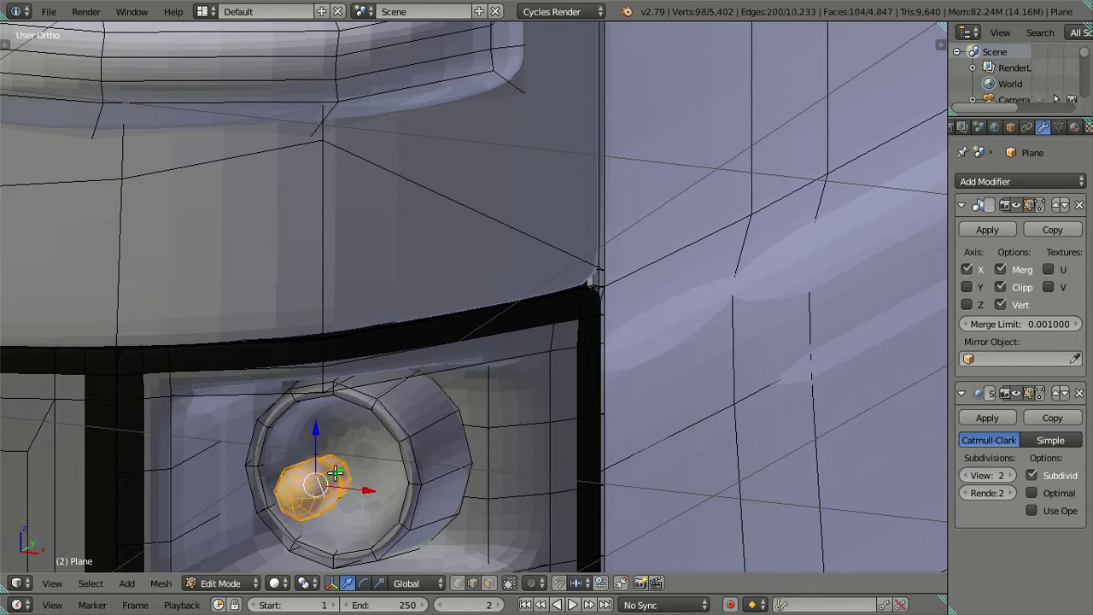
key("g")
key("y")
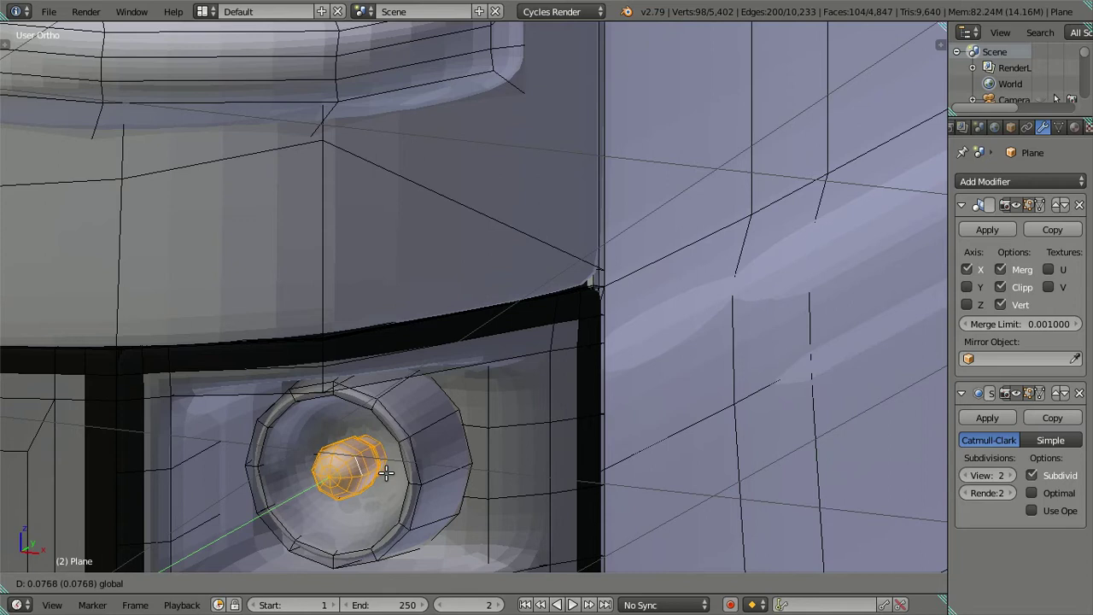
left_click(386, 473)
scroll(386, 473, "down", 2)
key("a")
- Move the bulb about 0.085 units along Y to sit centrally inside the yellow lamp
middle_click_drag(452, 330, 452, 154, "shift")
scroll(411, 348, "up", 2)
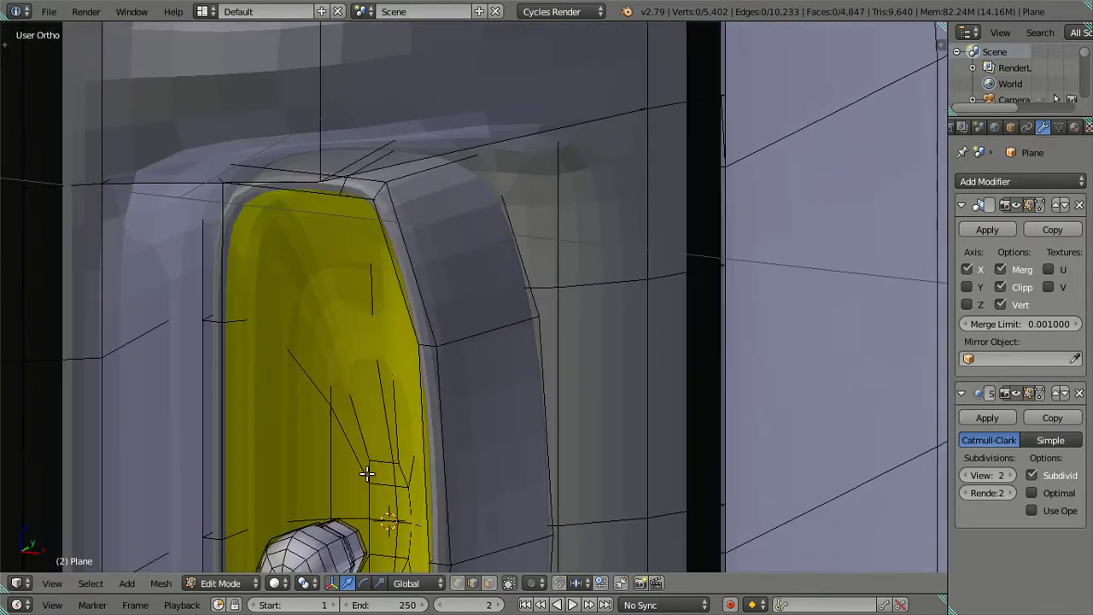
scroll(411, 348, "up", 2)
scroll(411, 349, "up", 1)
scroll(410, 349, "up", 2)
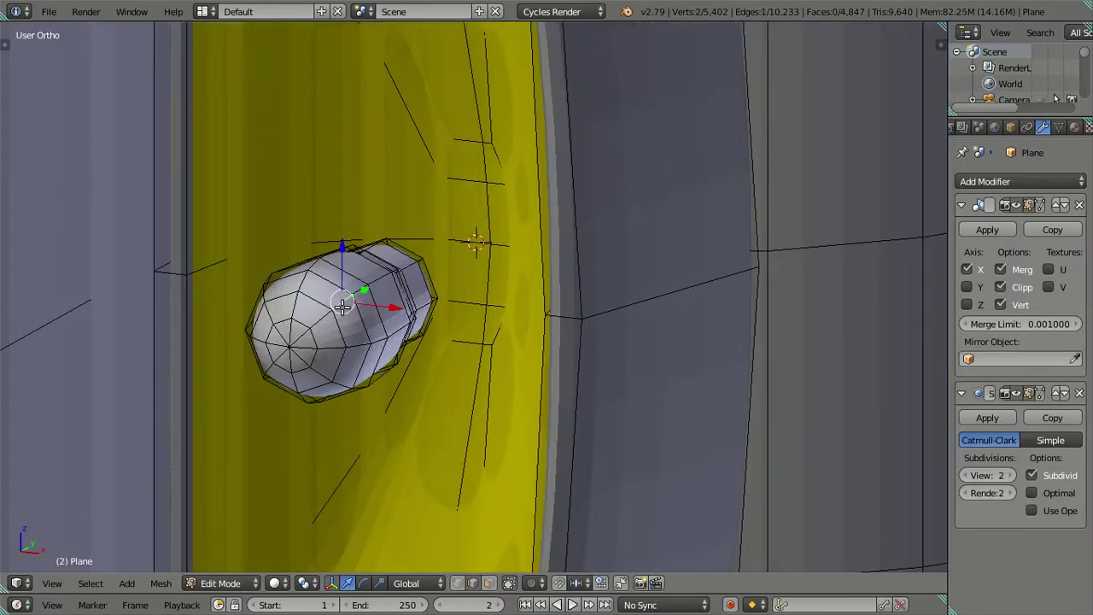
key("ctrl+l")
key("g")
key("y")
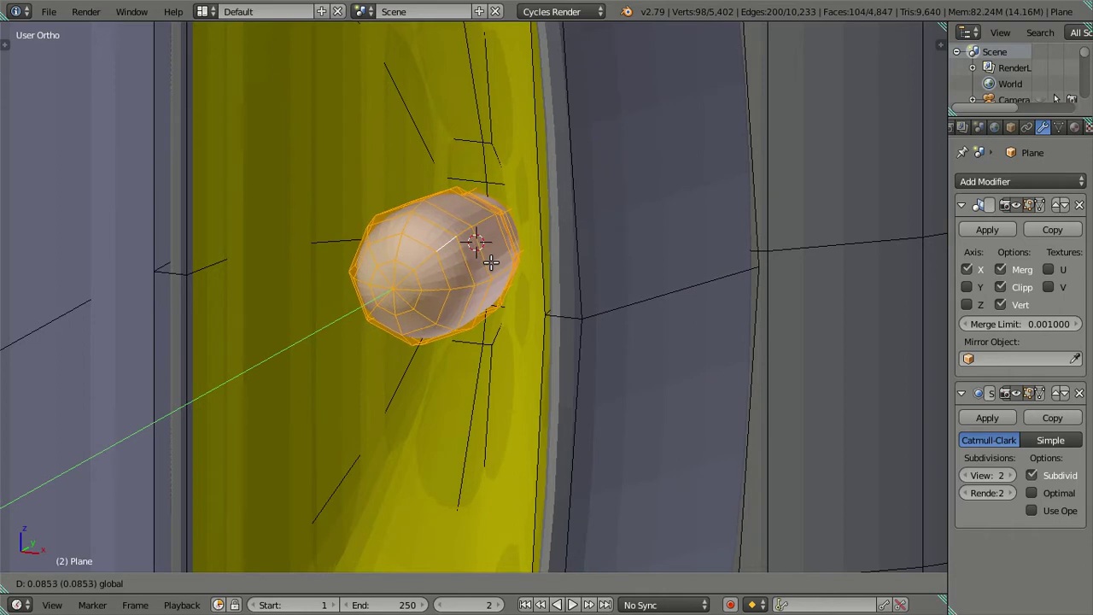
left_click(489, 263)
key("a")
scroll(457, 269, "down", 3)
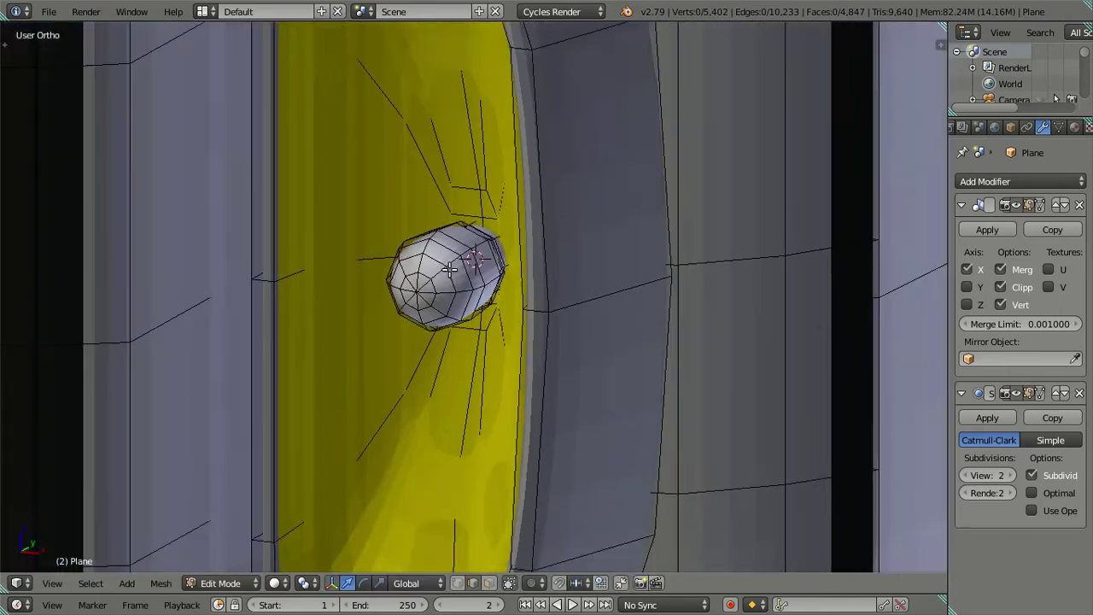
scroll(457, 269, "down", 3)
scroll(428, 266, "down", 2)
middle_click_drag(429, 266, 470, 311, "shift")
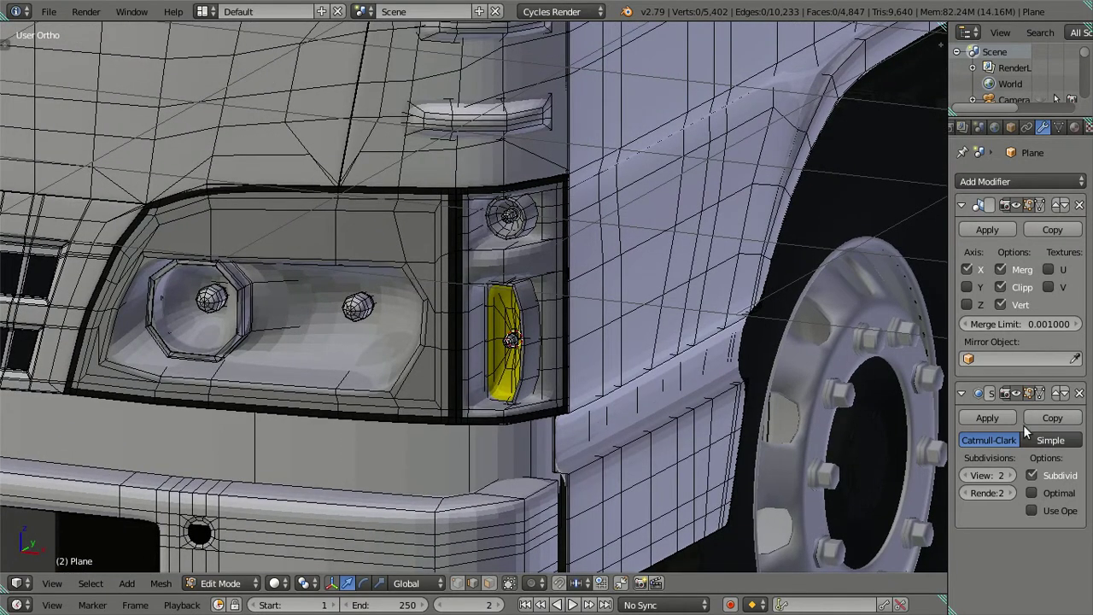
- Set Subsurf View to 0 and assign the white Material to the three lamp bulbs
left_click(970, 476)
left_click(969, 474)
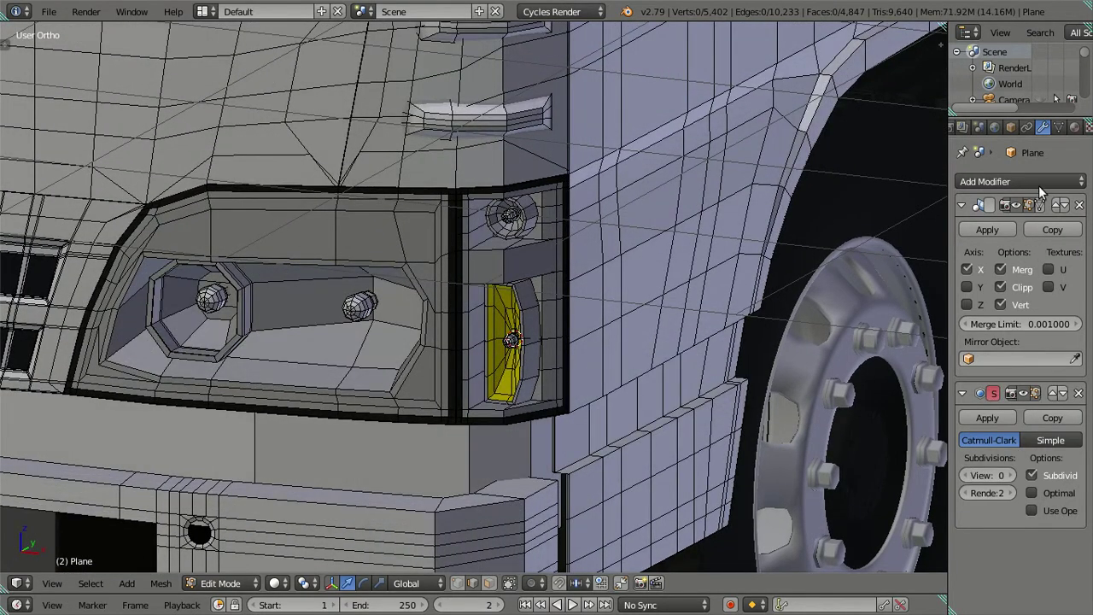
left_click(1074, 127)
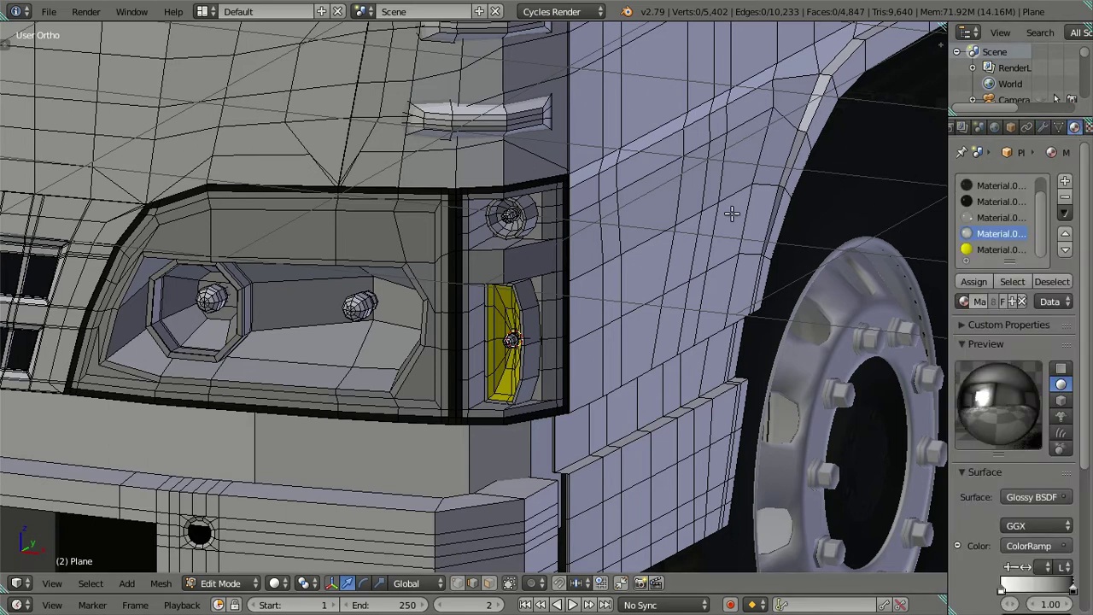
scroll(556, 213, "up", 3)
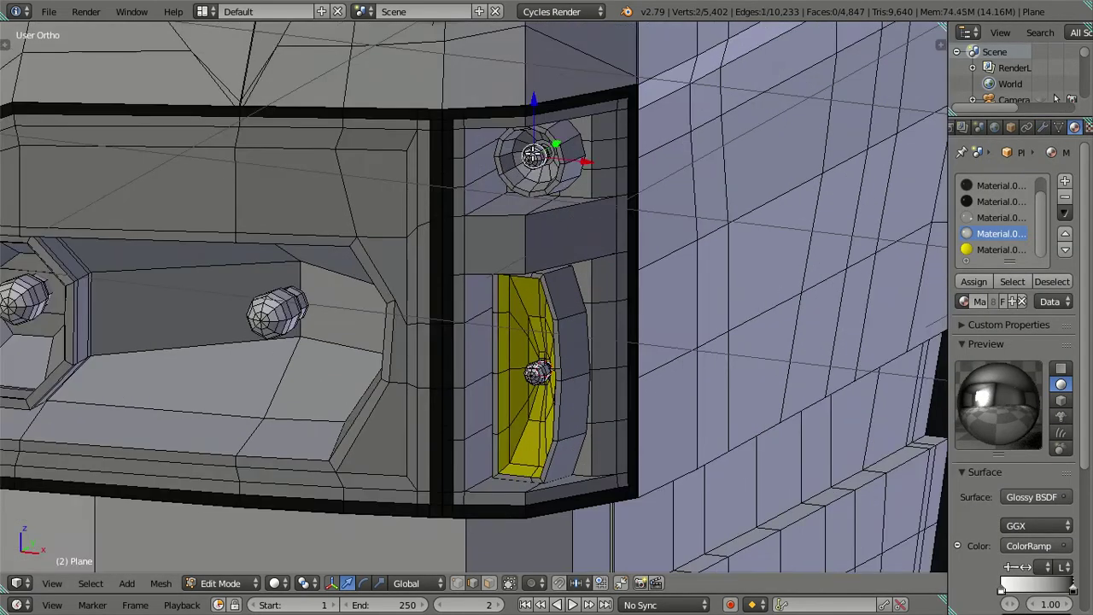
key("ctrl+l")
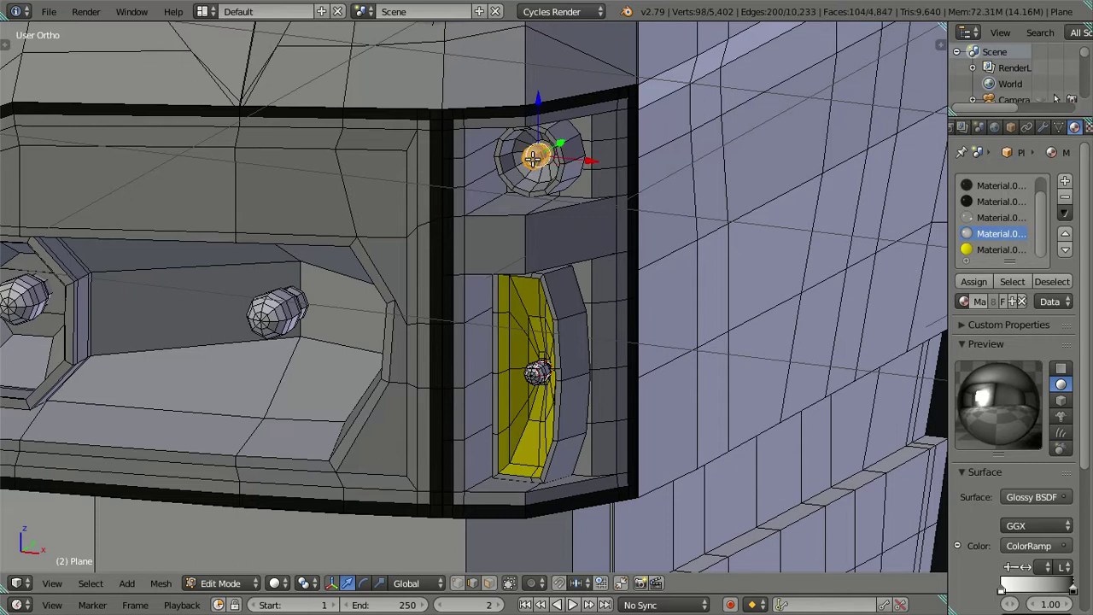
key("l")
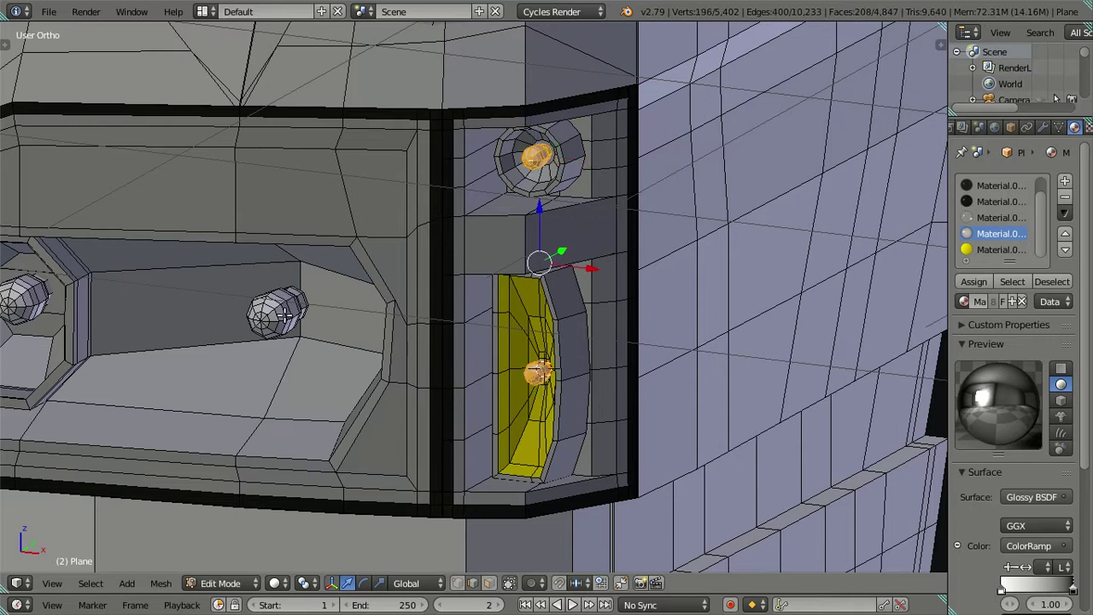
key("l")
key("l")
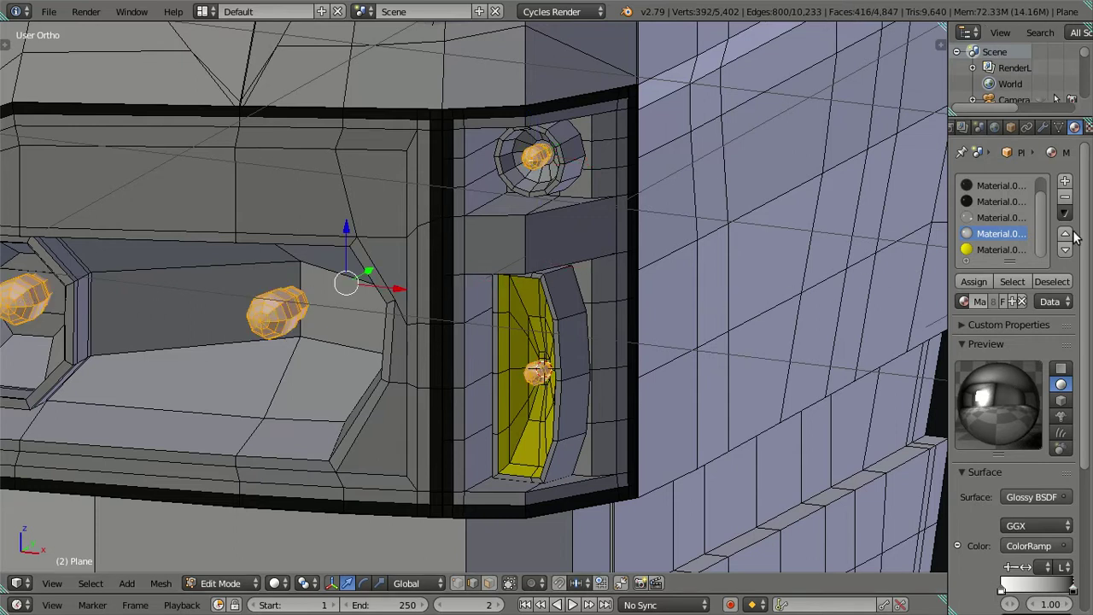
left_click(995, 186)
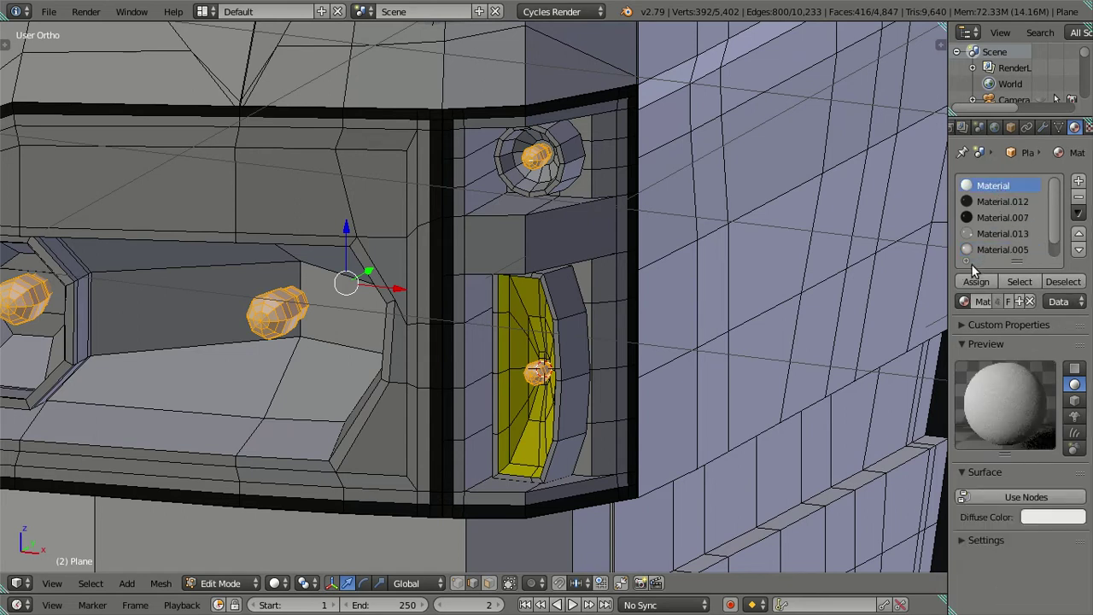
left_click(973, 282)
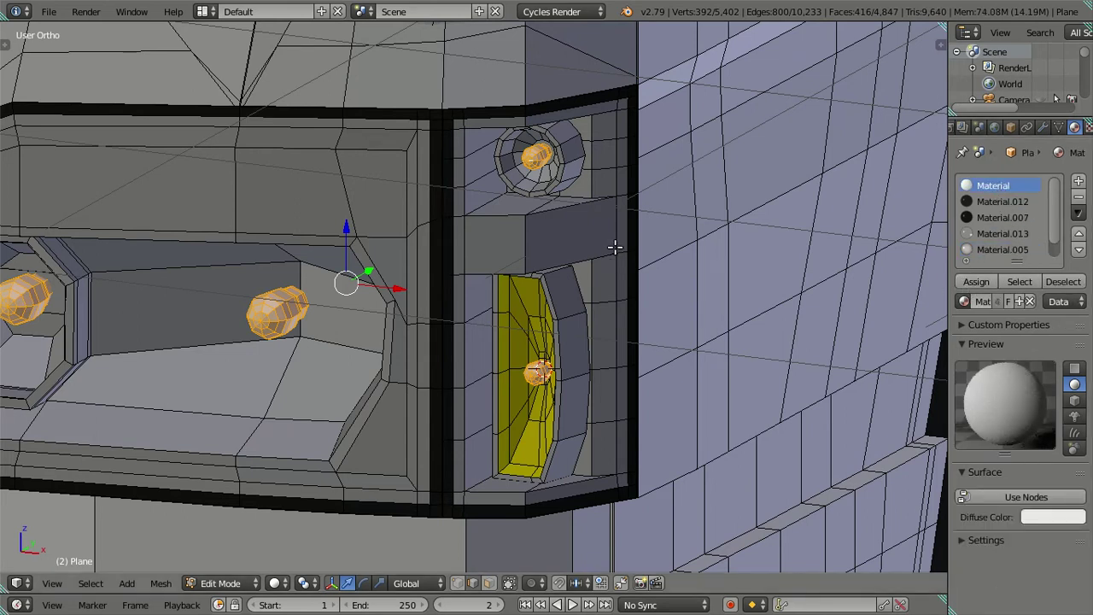
scroll(615, 248, "down", 4)
key("a")
- Select the headlight geometry and hide it
scroll(550, 403, "up", 2)
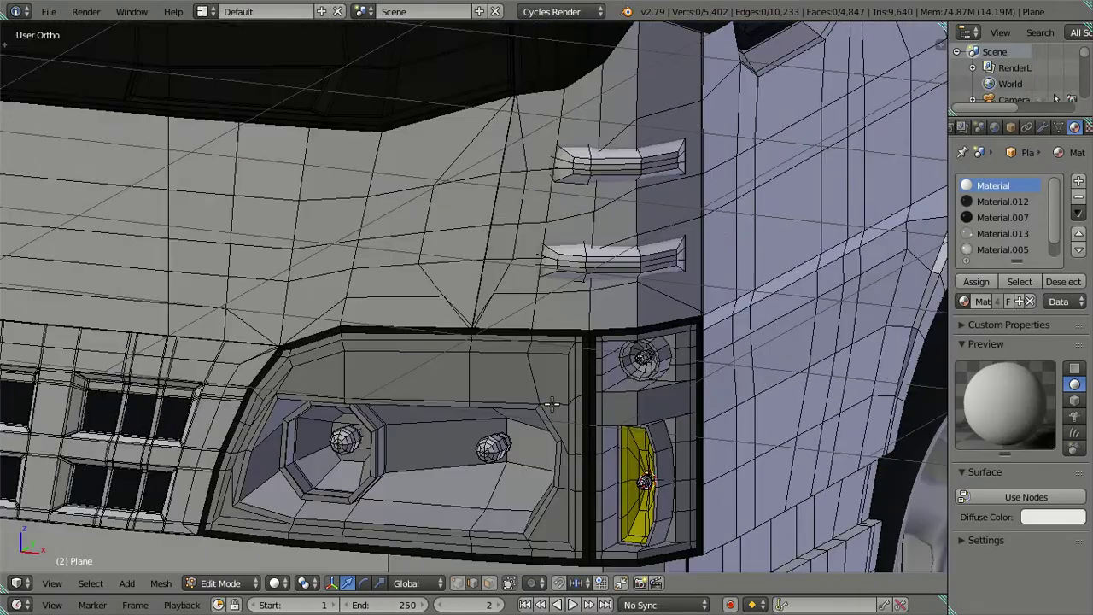
scroll(551, 404, "down", 2)
mouse_move(557, 393)
middle_mouse_down()
mouse_move(519, 393)
mouse_move(525, 372)
mouse_move(484, 365)
mouse_move(581, 397)
mouse_move(563, 392)
middle_mouse_up()
key("l")
key("h")
- Assign the dark Material.007 to the face strip above the bumper
scroll(580, 397, "down", 2)
scroll(547, 376, "up", 1)
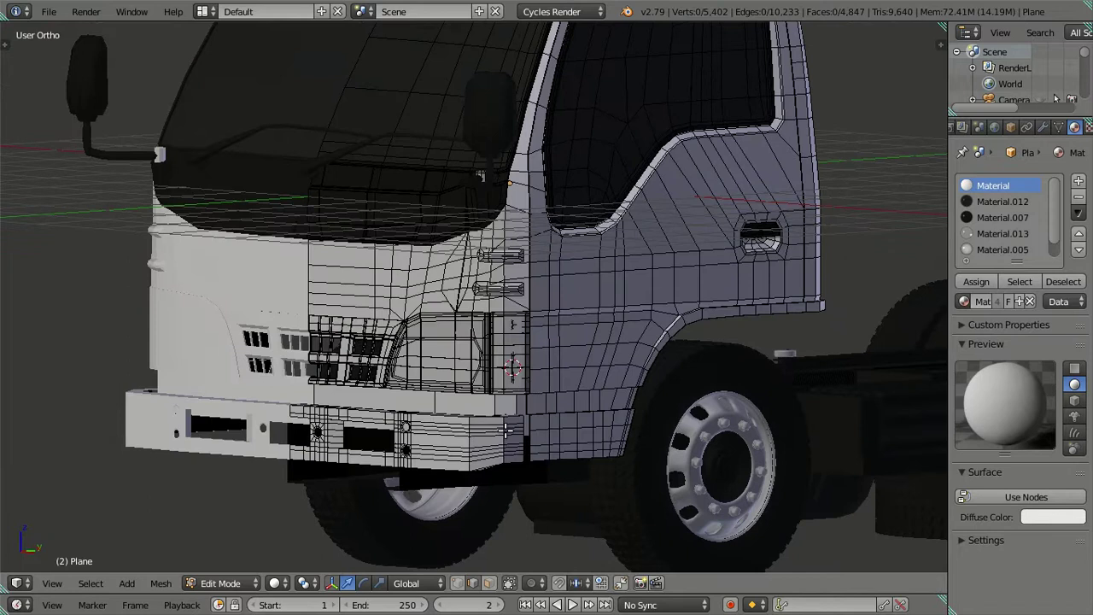
scroll(520, 358, "up", 1)
middle_click_drag(512, 355, 504, 349)
scroll(504, 349, "up", 4)
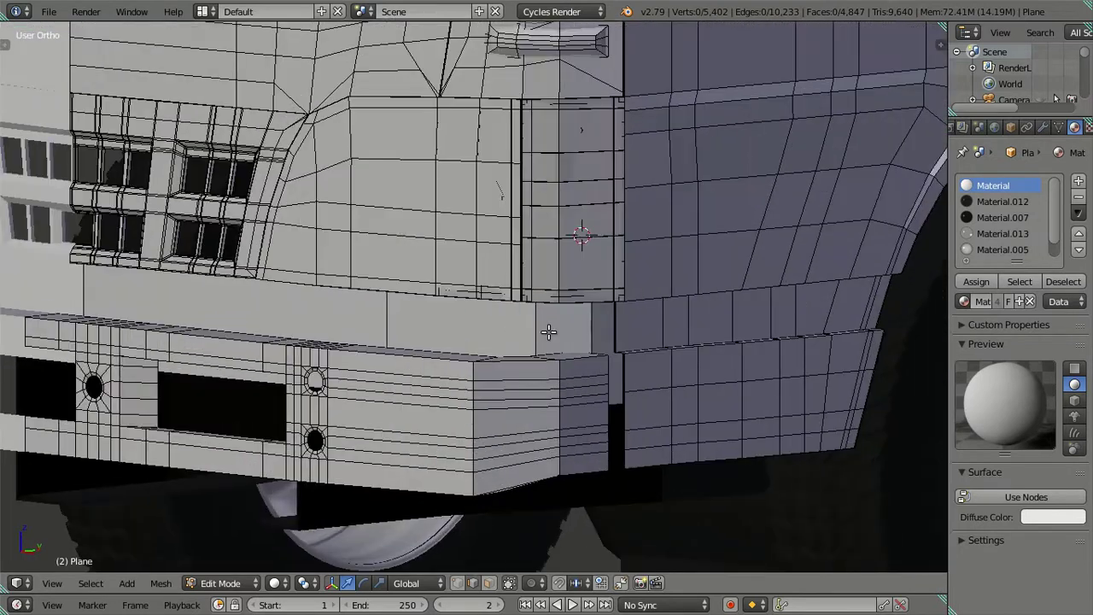
right_click(536, 329, "alt")
left_click(1022, 219)
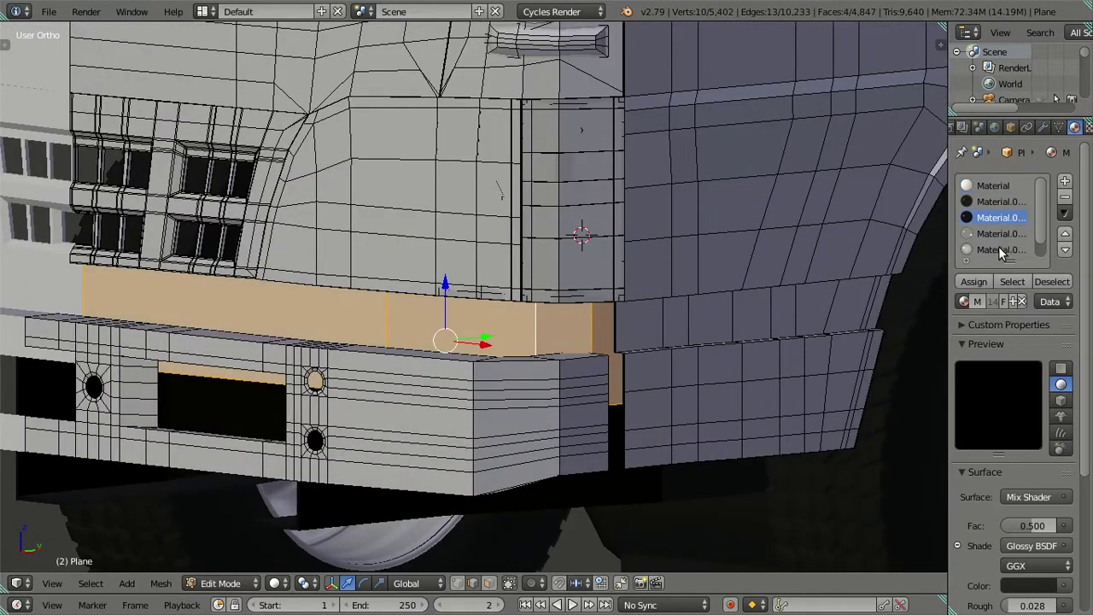
left_click(972, 282)
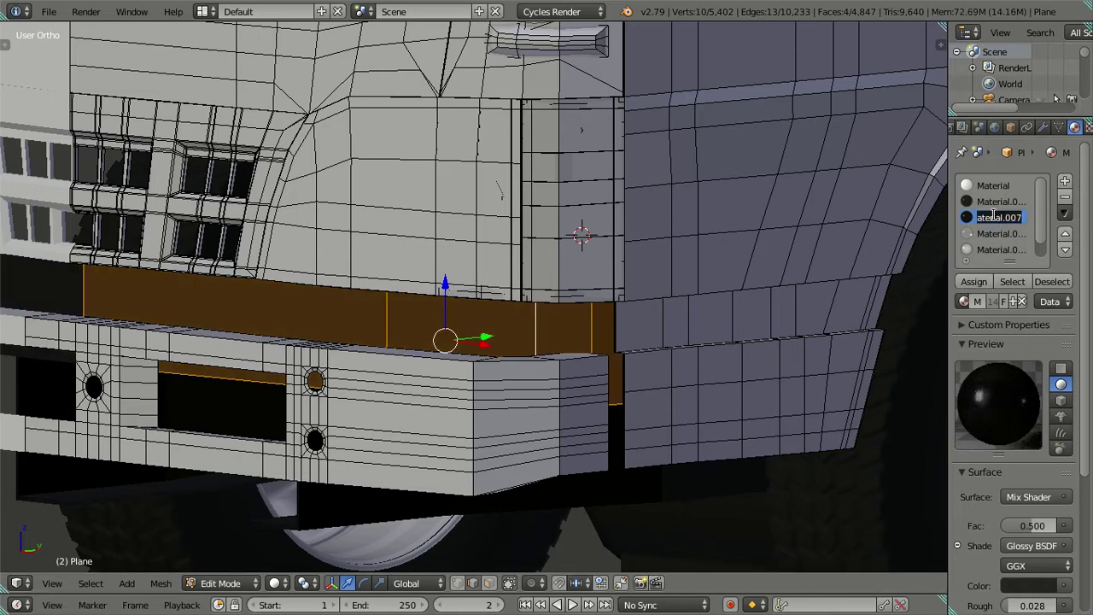
middle_click_drag(872, 323, 594, 287)
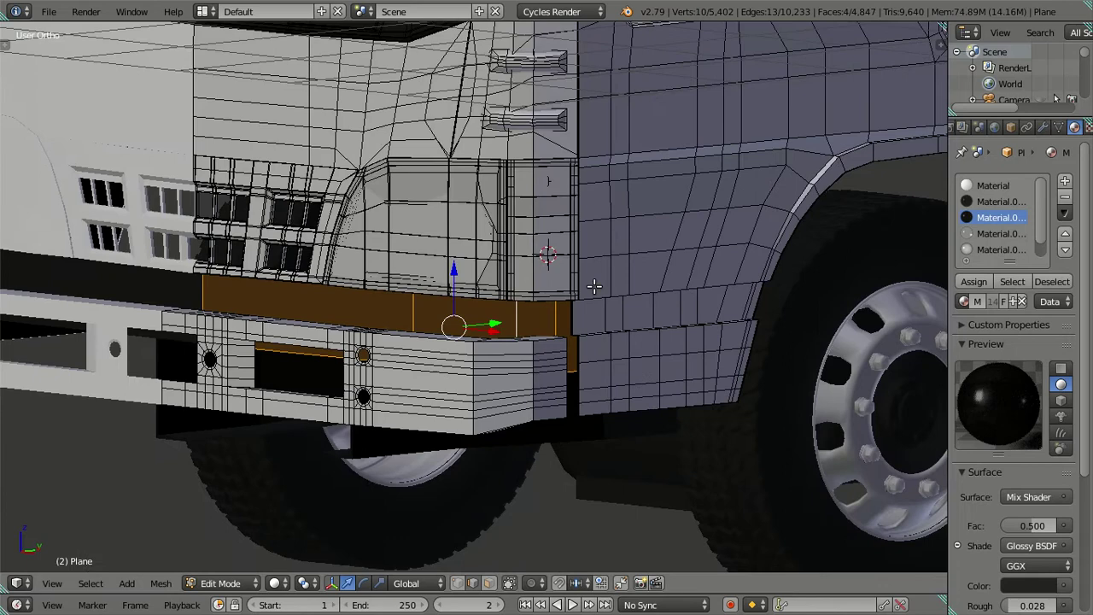
key("a")
scroll(594, 286, "down", 3)
scroll(602, 301, "up", 2)
mouse_move(602, 300)
middle_mouse_down()
mouse_move(549, 268)
mouse_move(515, 289)
mouse_move(623, 343)
middle_mouse_up()
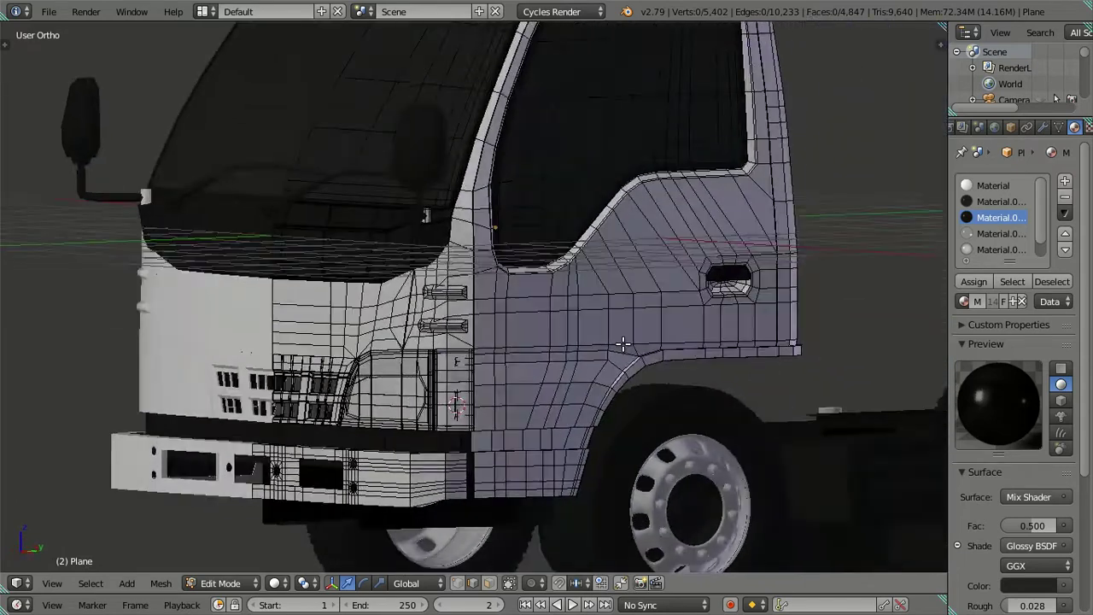
- Assign the dark material to the mirror's cylinder mount
scroll(624, 343, "down", 2)
scroll(446, 257, "up", 3)
scroll(398, 261, "up", 3)
scroll(509, 347, "up", 2)
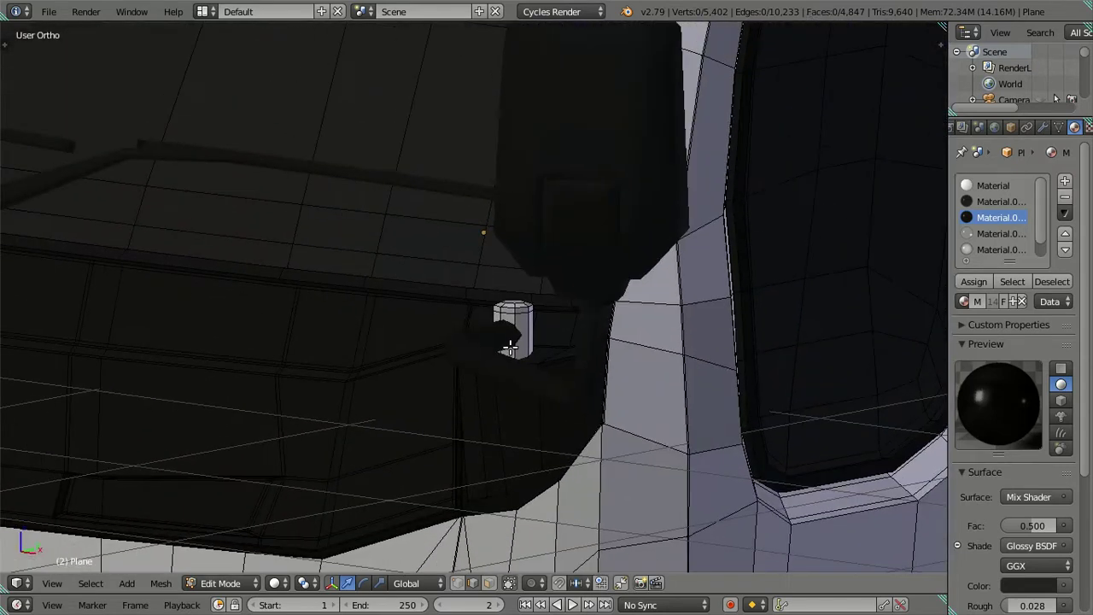
key("l")
mouse_move(523, 317)
middle_mouse_down()
mouse_move(212, 388)
mouse_move(756, 436)
middle_mouse_up()
scroll(599, 409, "up", 3)
scroll(457, 424, "down", 2)
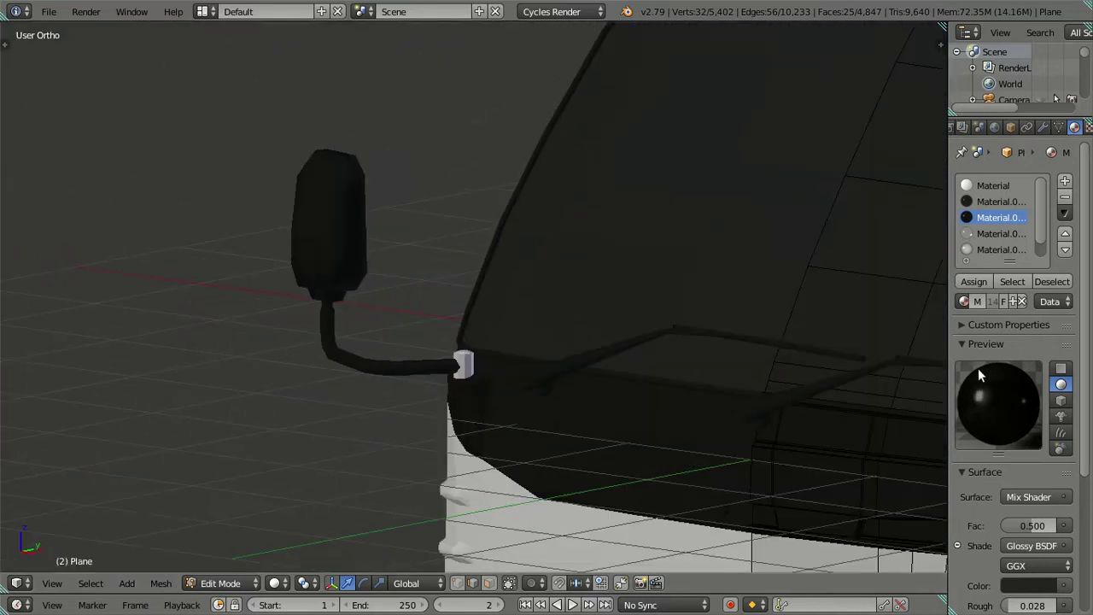
left_click(972, 281)
scroll(629, 310, "down", 3)
key("a")
- Return to Object Mode and select the truck cab
mouse_move(708, 319)
middle_mouse_down()
mouse_move(547, 339)
mouse_move(496, 333)
mouse_move(447, 347)
mouse_move(454, 371)
mouse_move(549, 350)
mouse_move(549, 275)
middle_mouse_up()
scroll(547, 339, "down", 3)
key("Tab")
scroll(549, 350, "up", 4)
key("a")
right_click(608, 117)
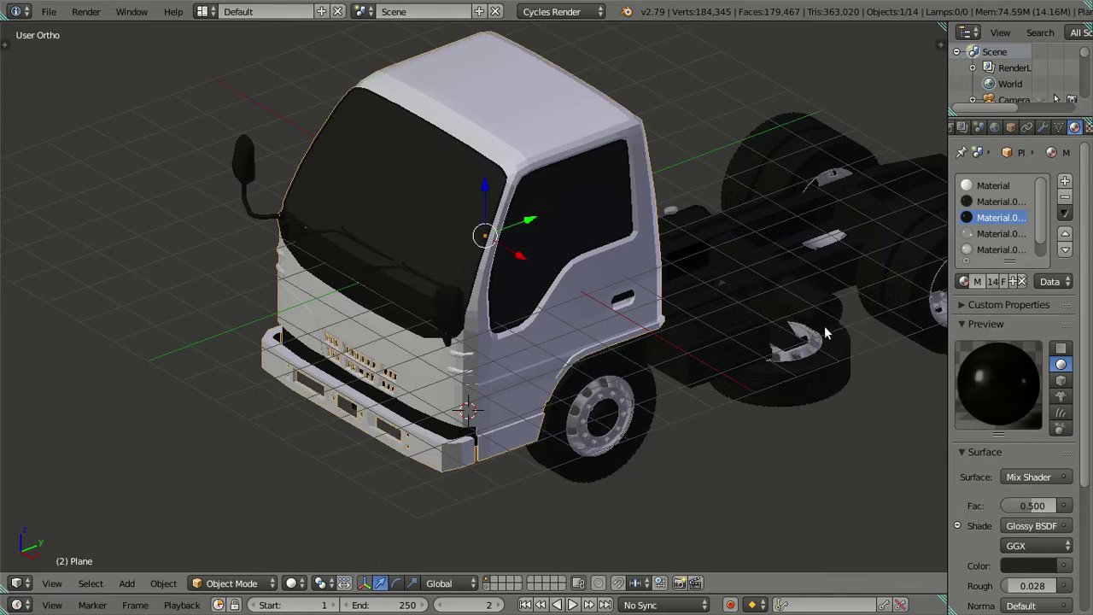
- Raise the cab's Subsurf viewport level to 2 and view the truck from near the front
left_click(1043, 126)
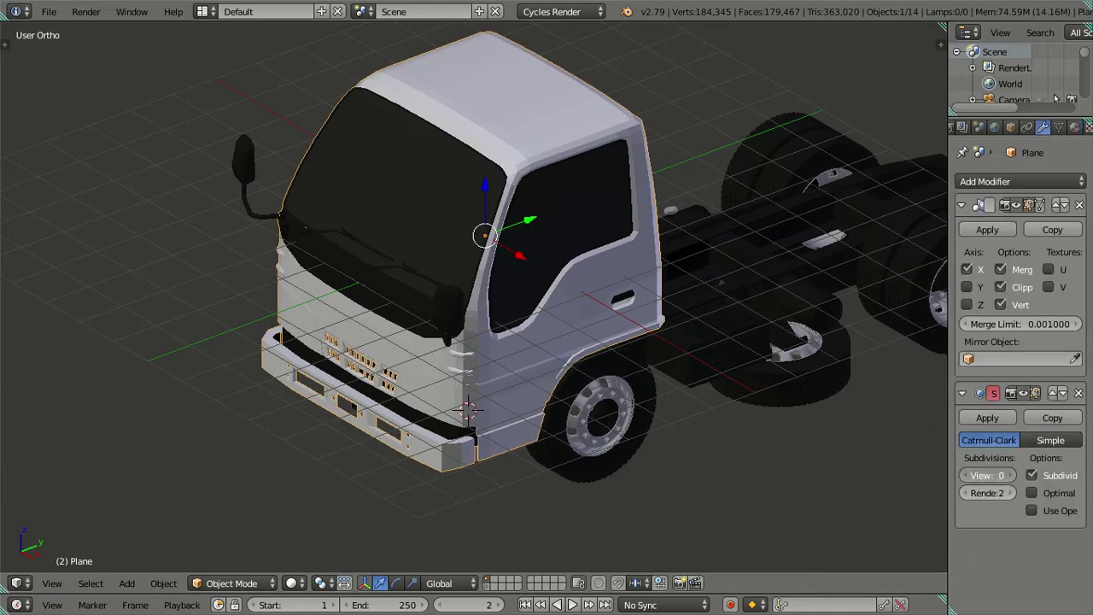
left_click(1011, 475)
key("ctrl+2")
key("a")
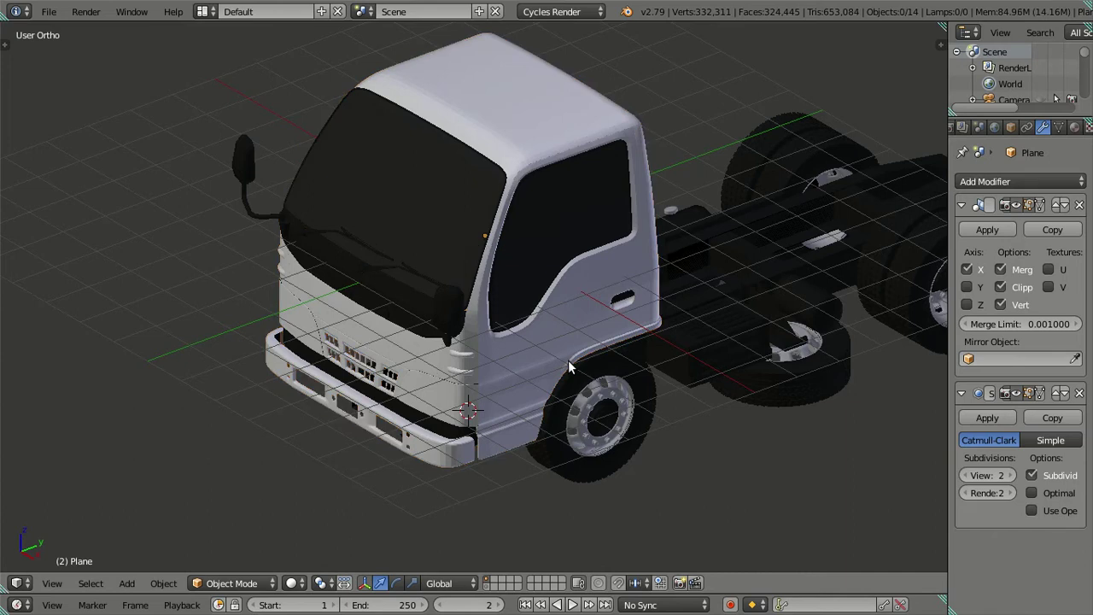
mouse_move(434, 291)
middle_mouse_down()
mouse_move(459, 252)
mouse_move(496, 245)
mouse_move(522, 254)
mouse_move(500, 333)
mouse_move(475, 269)
mouse_move(387, 242)
mouse_move(386, 257)
mouse_move(408, 268)
mouse_move(519, 294)
middle_mouse_up()
scroll(428, 282, "up", 4)
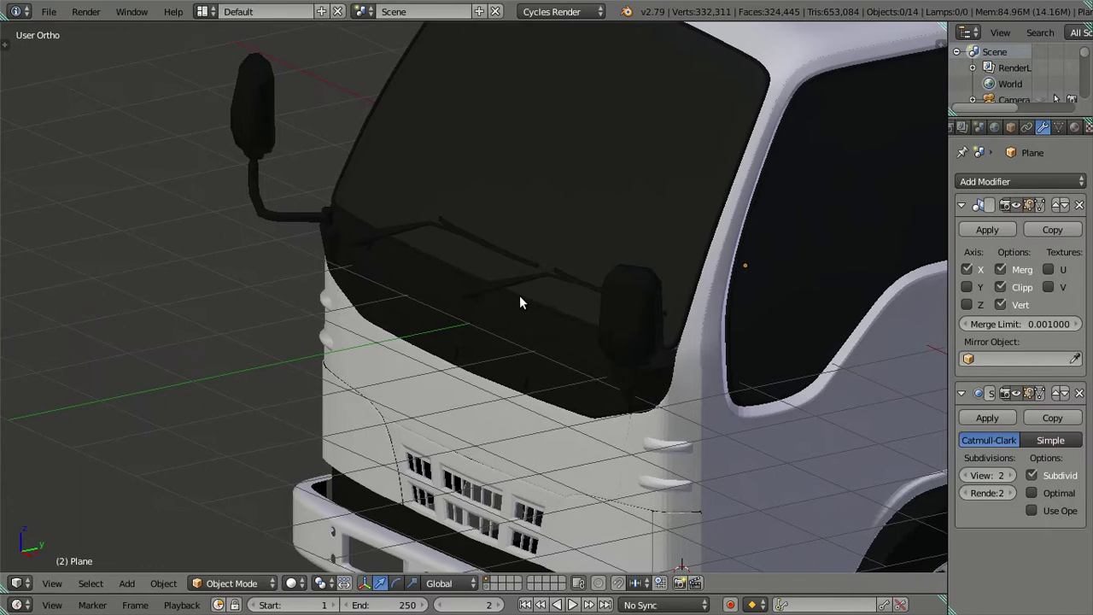
scroll(512, 298, "up", 3)
- Switch to wireframe display and lower the cab's subdivision preview level
key("z")
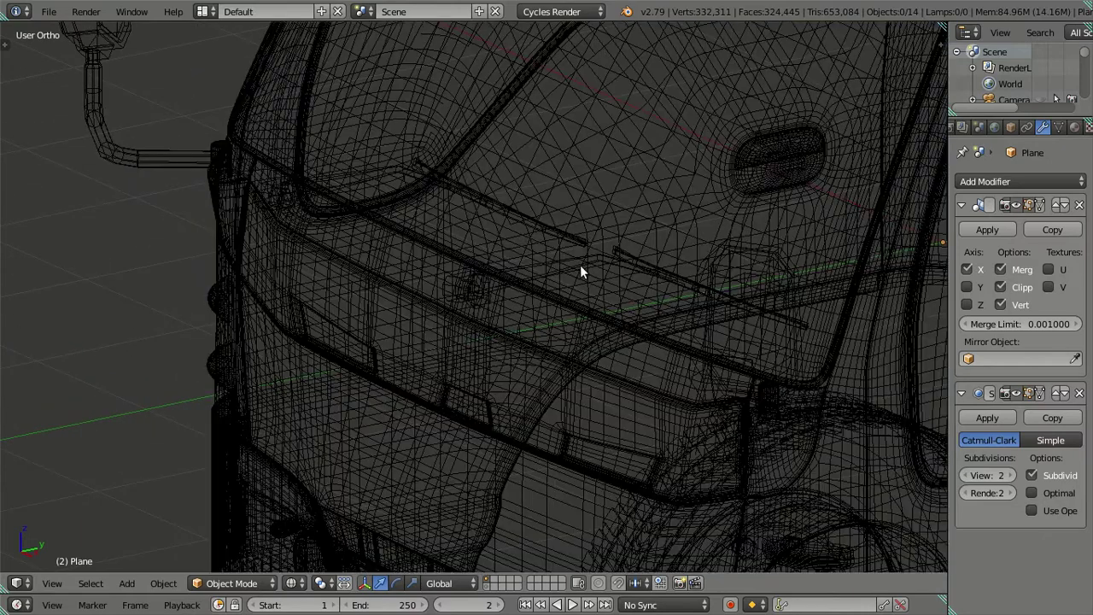
scroll(580, 272, "up", 5)
left_click(963, 475)
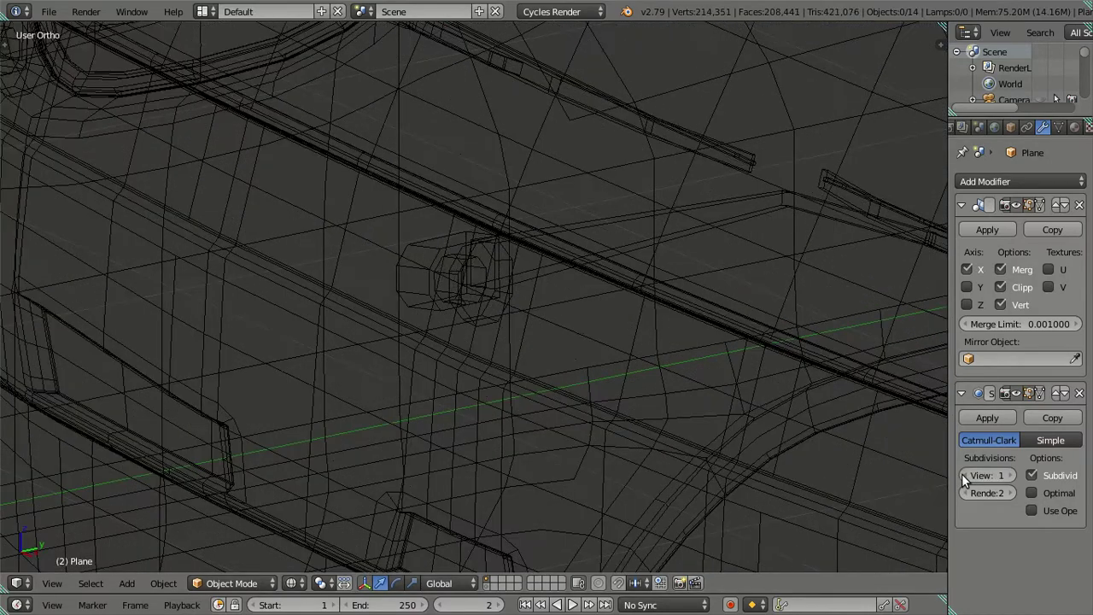
left_click(962, 476)
- Snap the 3D cursor to the windscreen wiper and bring up the Add menu
right_click(655, 209)
middle_click_drag(635, 290, 523, 271)
key("KP_Decimal")
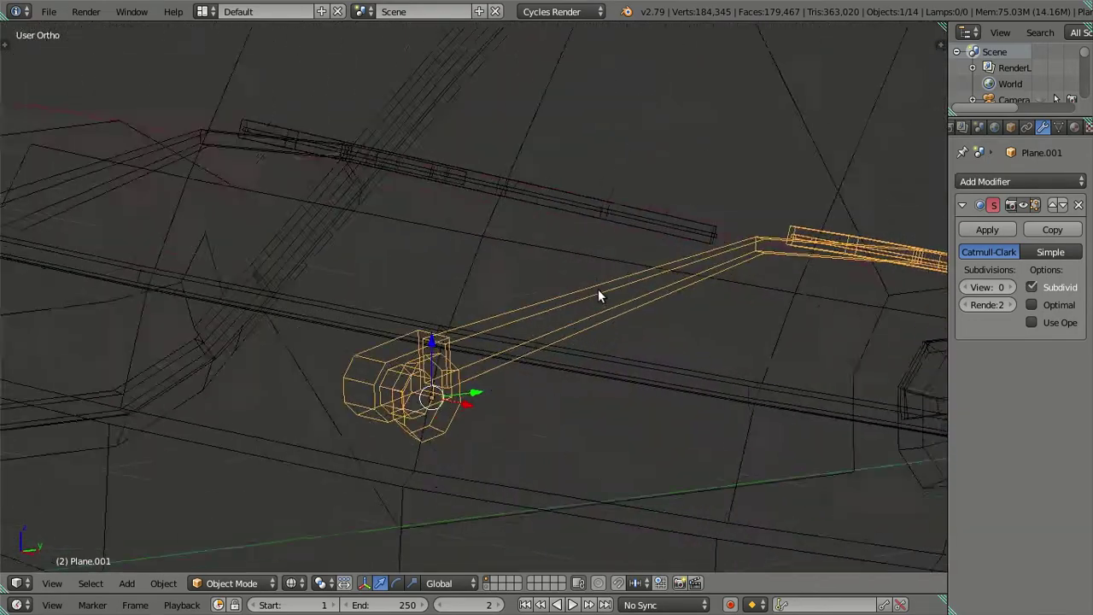
key("shift+s")
left_click(577, 327)
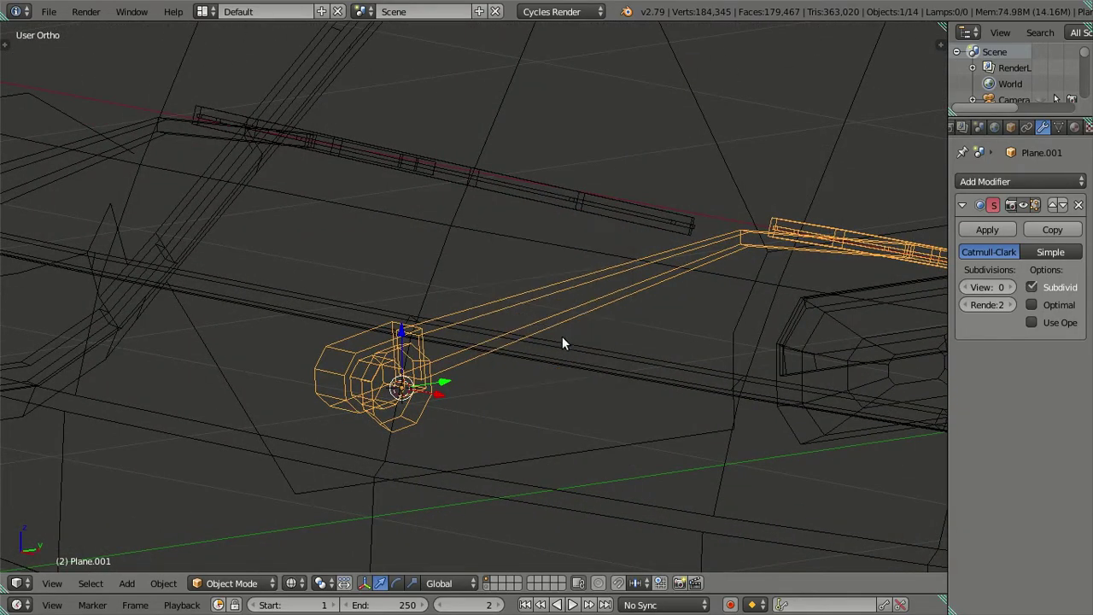
scroll(555, 340, "down", 3)
scroll(553, 341, "down", 2)
key("shift+a")
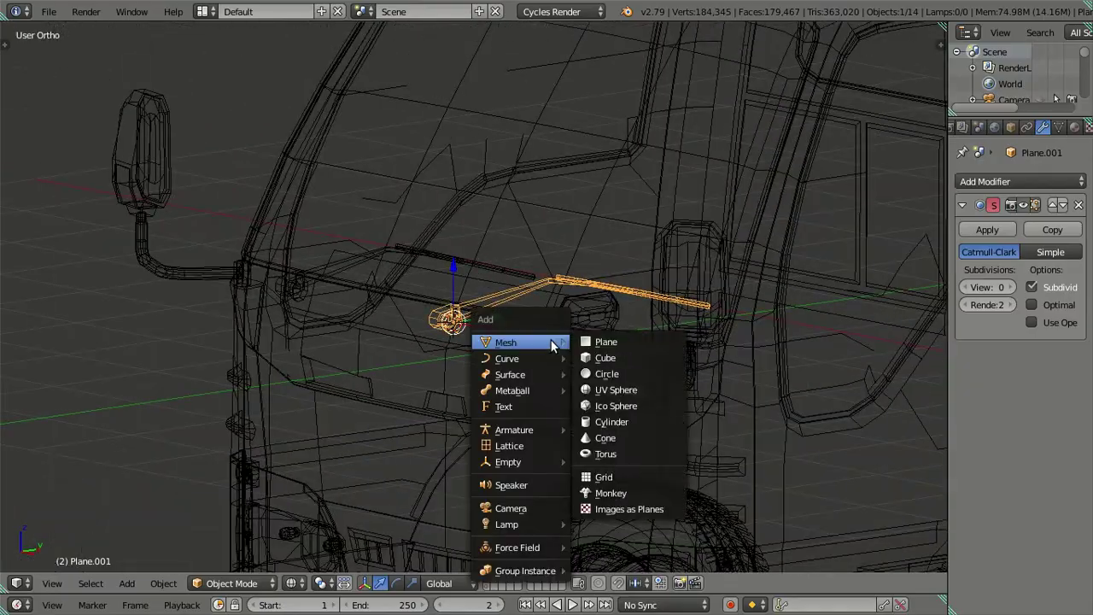
- Add a Text object at the cursor and rotate it 90° about X to stand upright
left_click(535, 406)
mouse_move(498, 368)
middle_mouse_down()
mouse_move(514, 405)
mouse_move(543, 422)
mouse_move(509, 374)
mouse_move(495, 395)
middle_mouse_up()
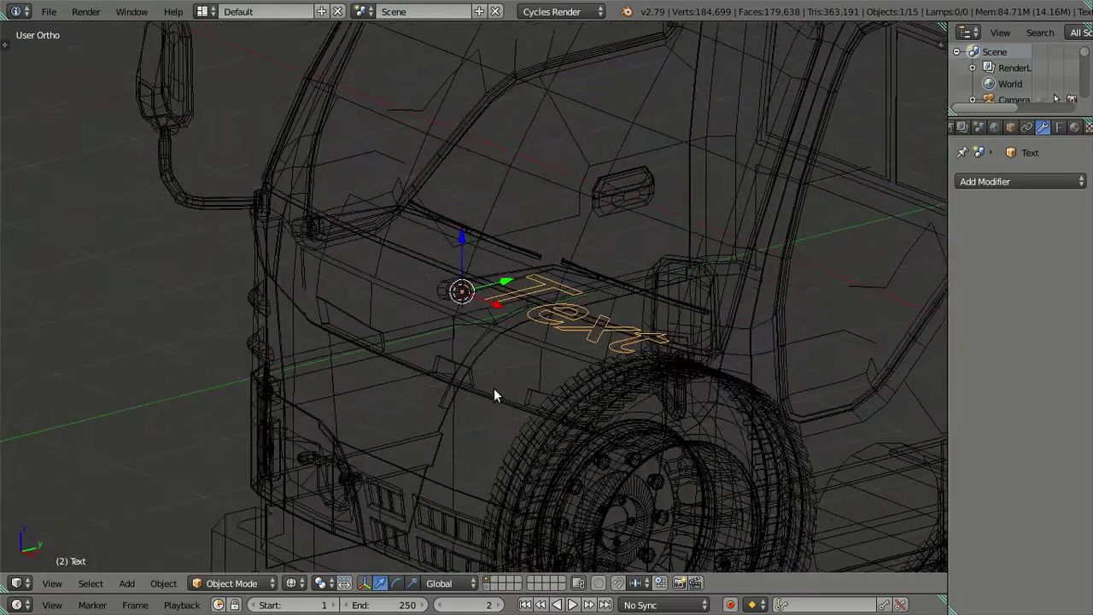
type("rx9")
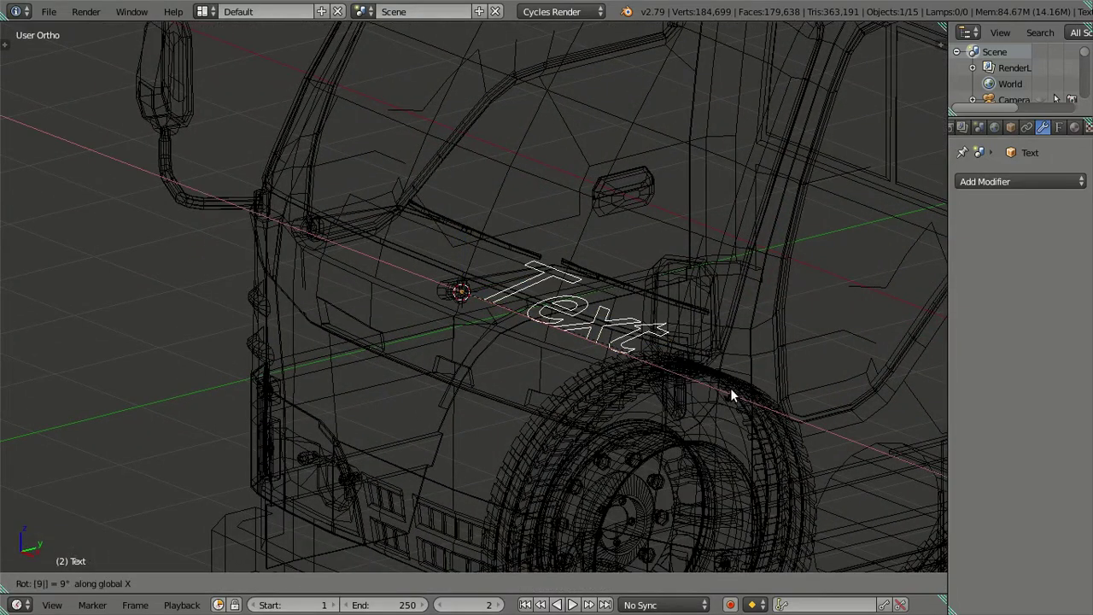
type("0")
key("Return")
- Set the truck body's Subsurf viewport level to 2 and switch to solid shading
mouse_move(730, 387)
middle_mouse_down()
mouse_move(488, 320)
mouse_move(601, 244)
middle_mouse_up()
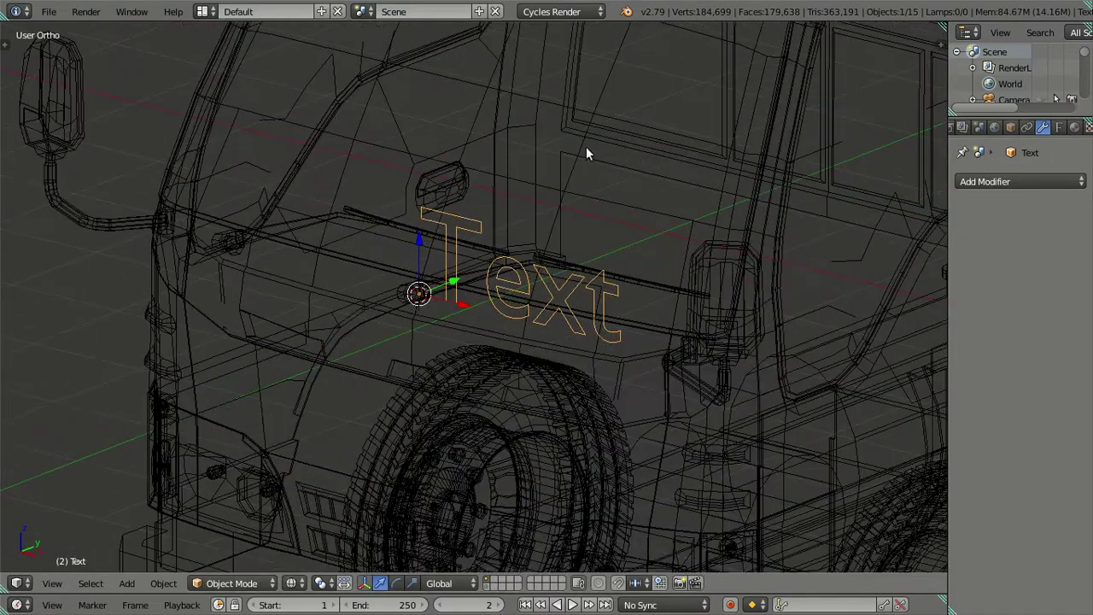
right_click(586, 154)
left_click(1013, 474)
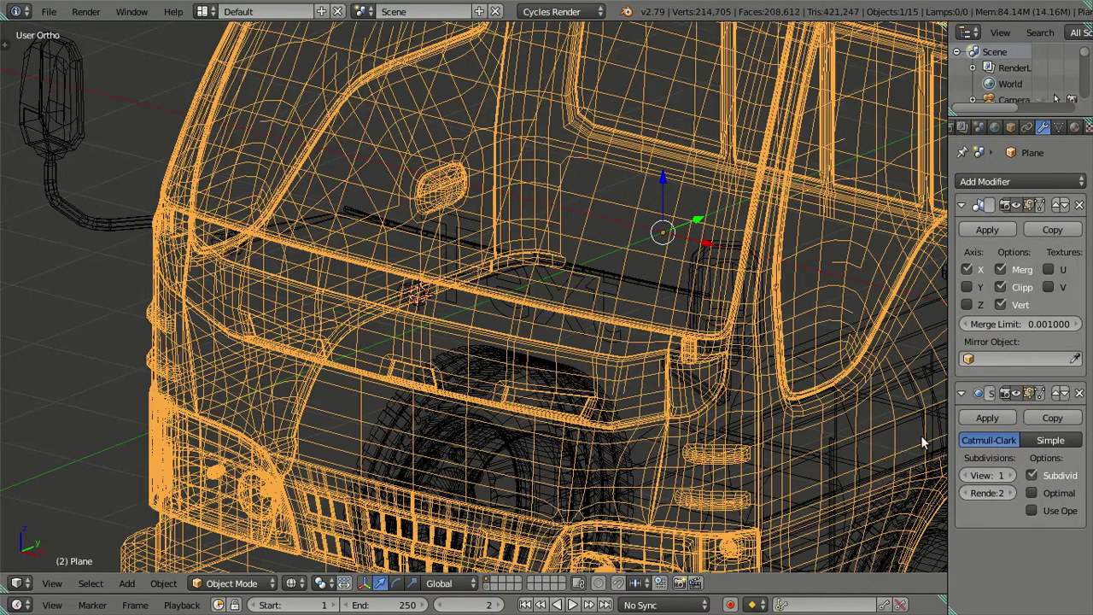
key("ctrl+2")
key("z")
scroll(602, 282, "up", 3)
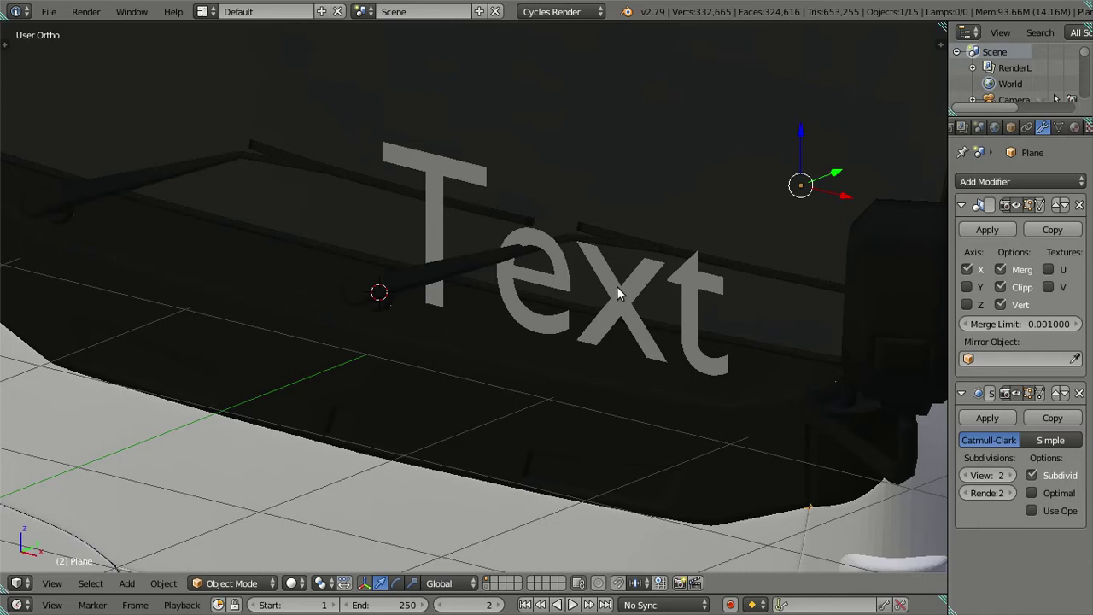
- Select the text object, view the truck from the front, and enter Edit Mode
right_click(515, 293)
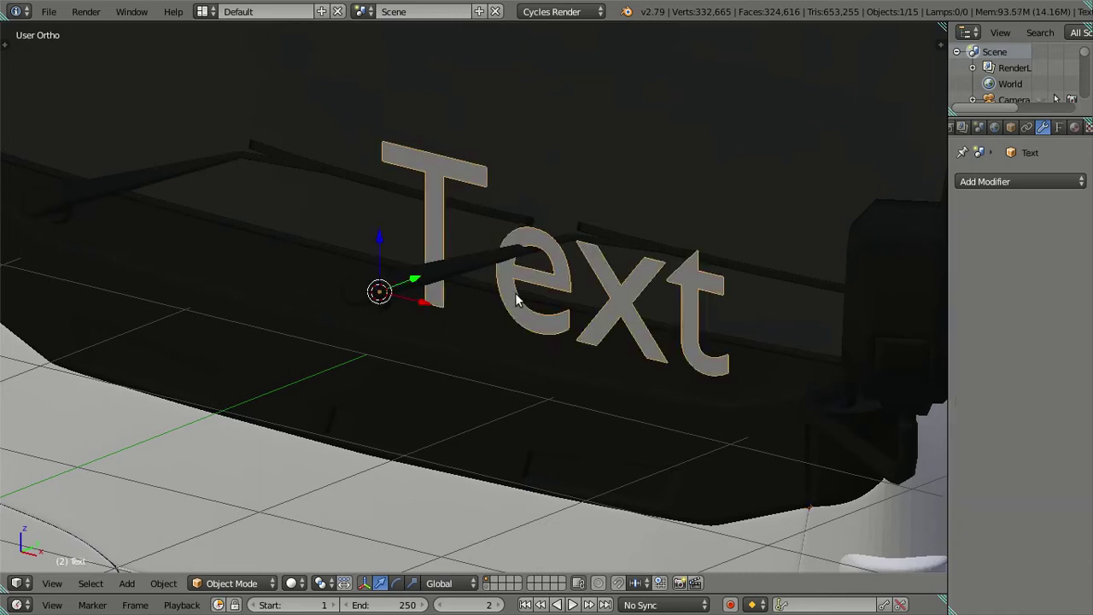
scroll(795, 286, "down", 5)
middle_click_drag(684, 287, 688, 292)
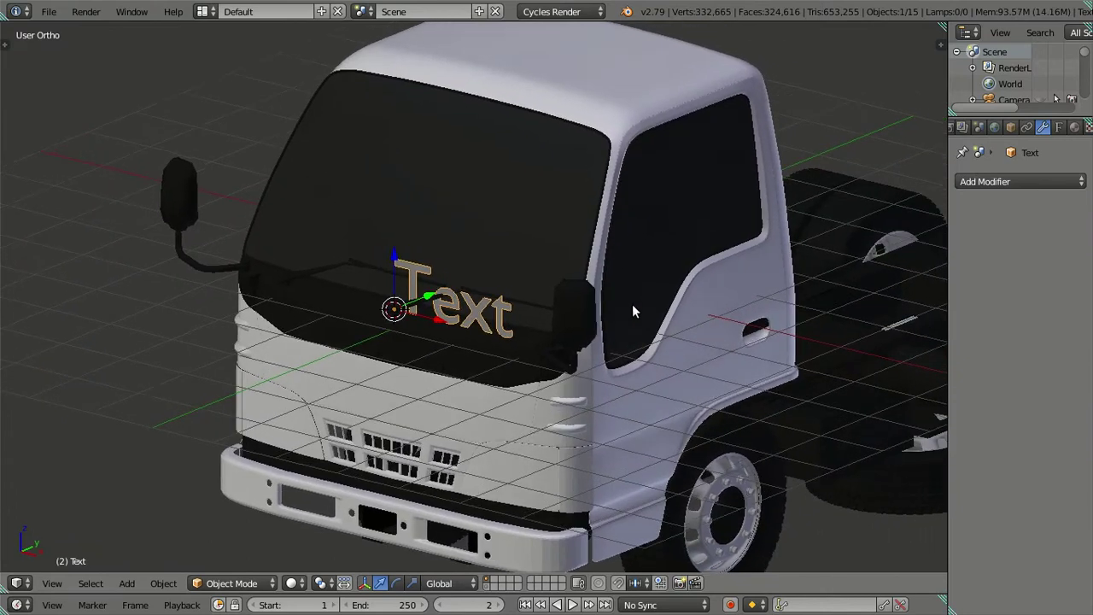
key("Tab")
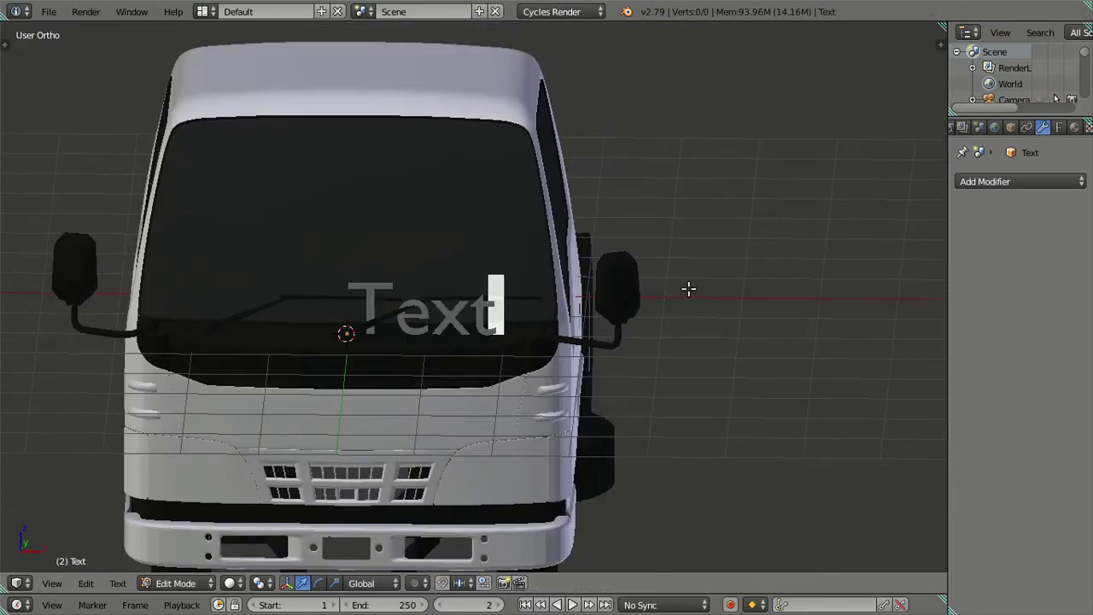
- Replace the default 'Text' with 'ISUZU' and exit Edit Mode
key("BackSpace")
key("BackSpace")
key("BackSpace")
key("BackSpace")
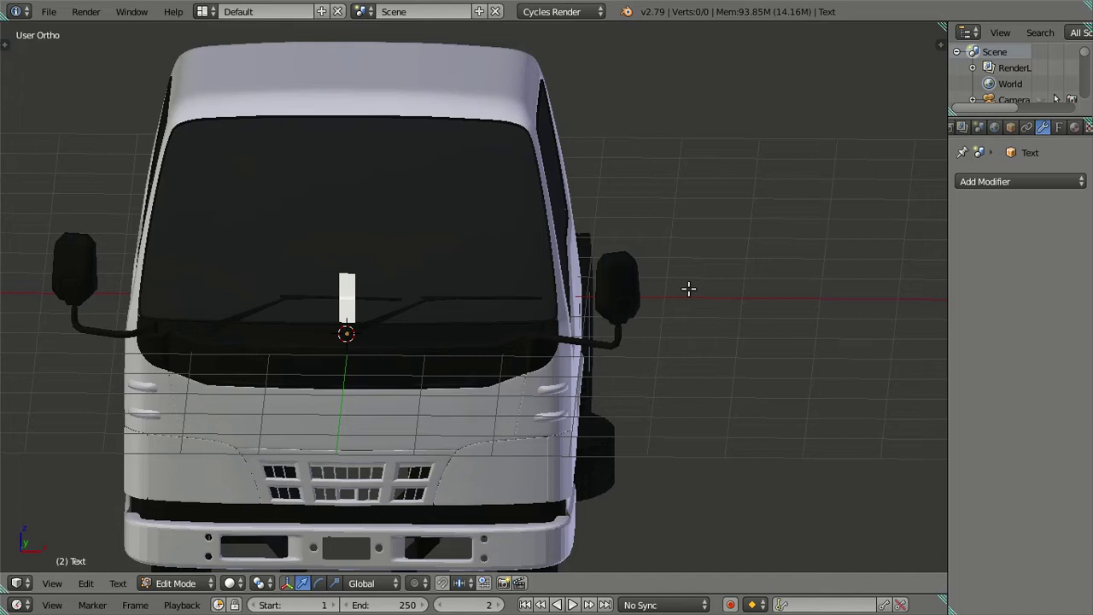
type("isuzu")
key("BackSpace")
key("BackSpace")
key("BackSpace")
key("BackSpace")
key("BackSpace")
type("ISU")
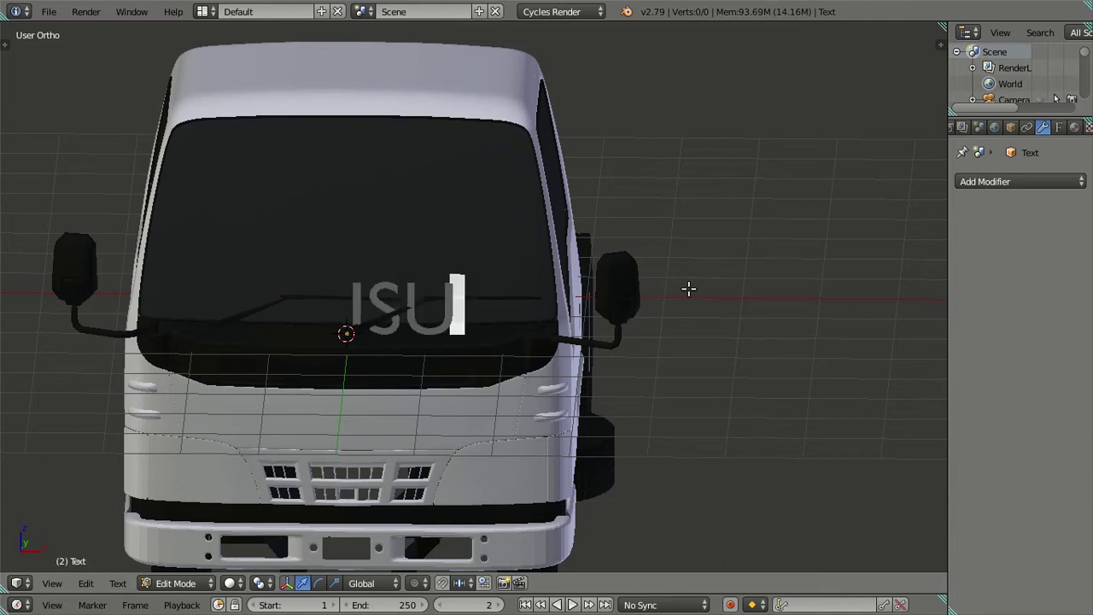
type("ZU")
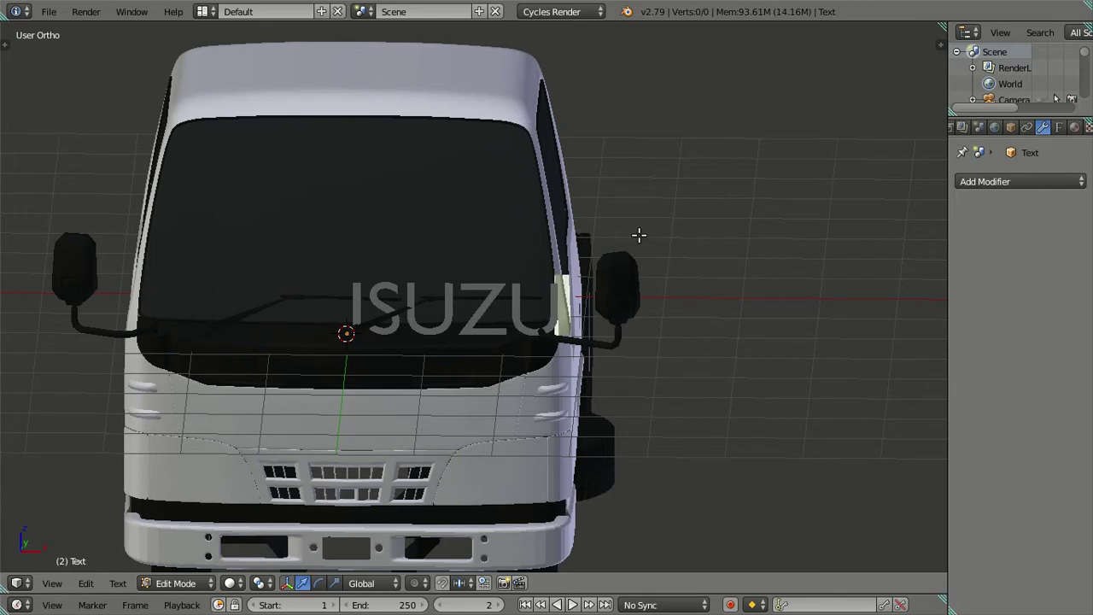
key("Tab")
- Load the usuziv2.ttf font as the ISUZU text's regular font
left_click(1059, 126)
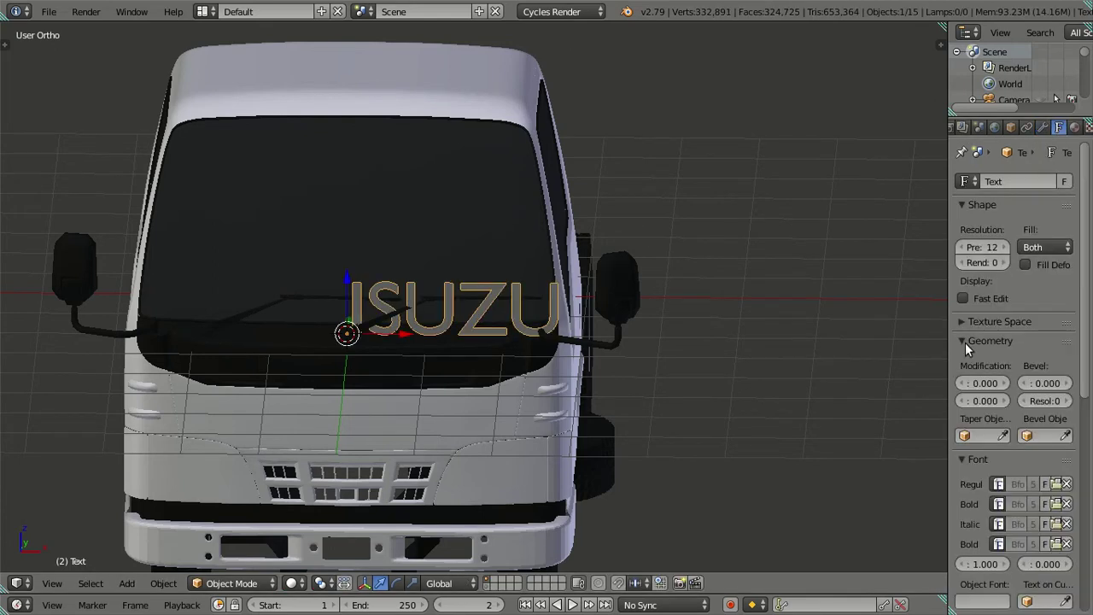
left_click(1056, 483)
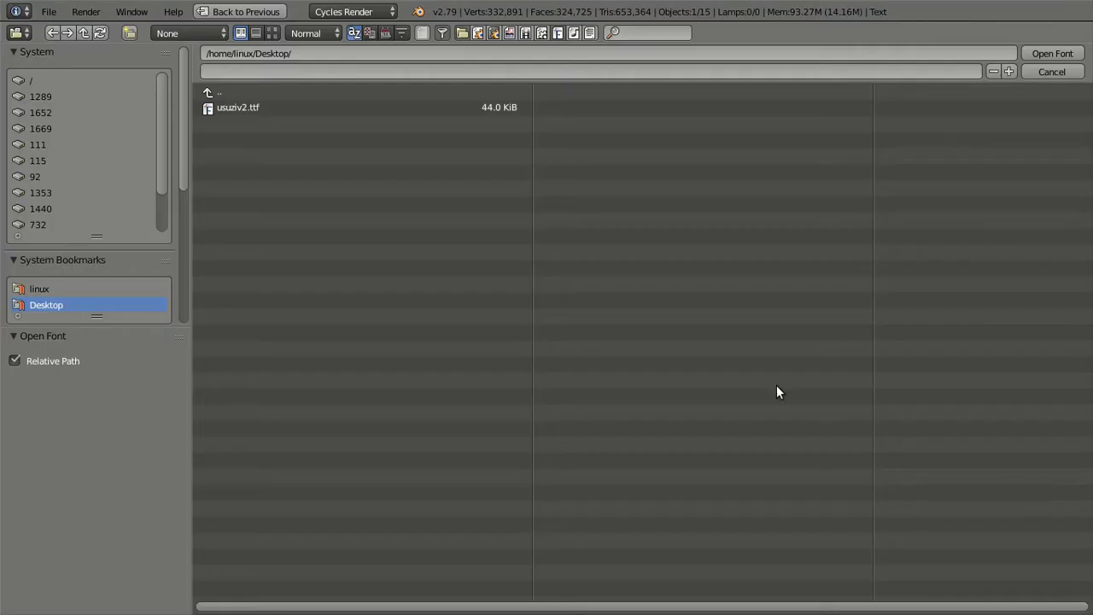
left_click(207, 106)
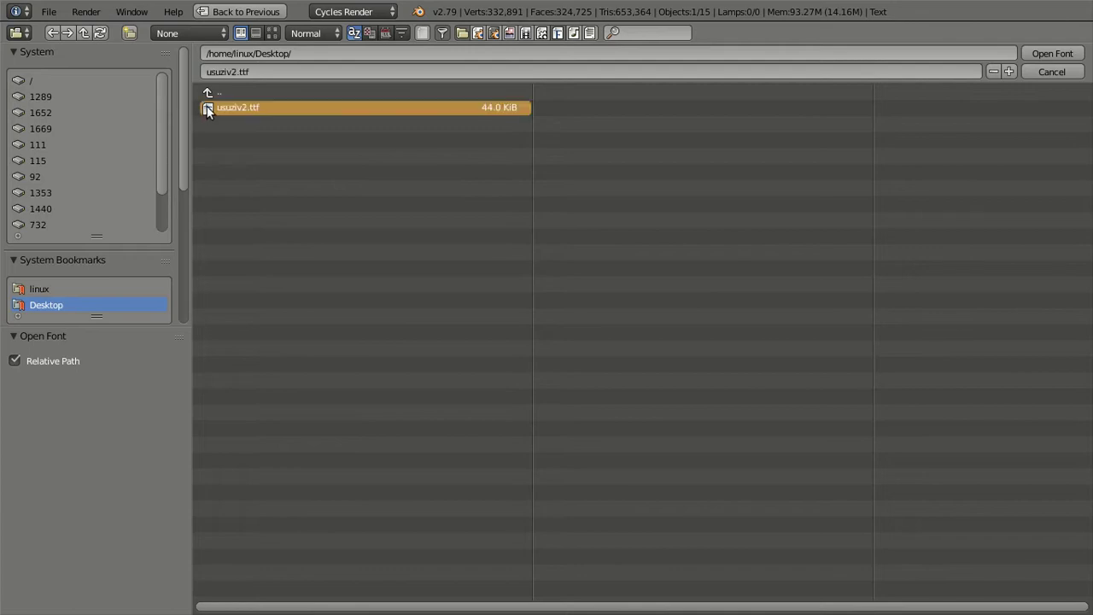
left_click(1053, 53)
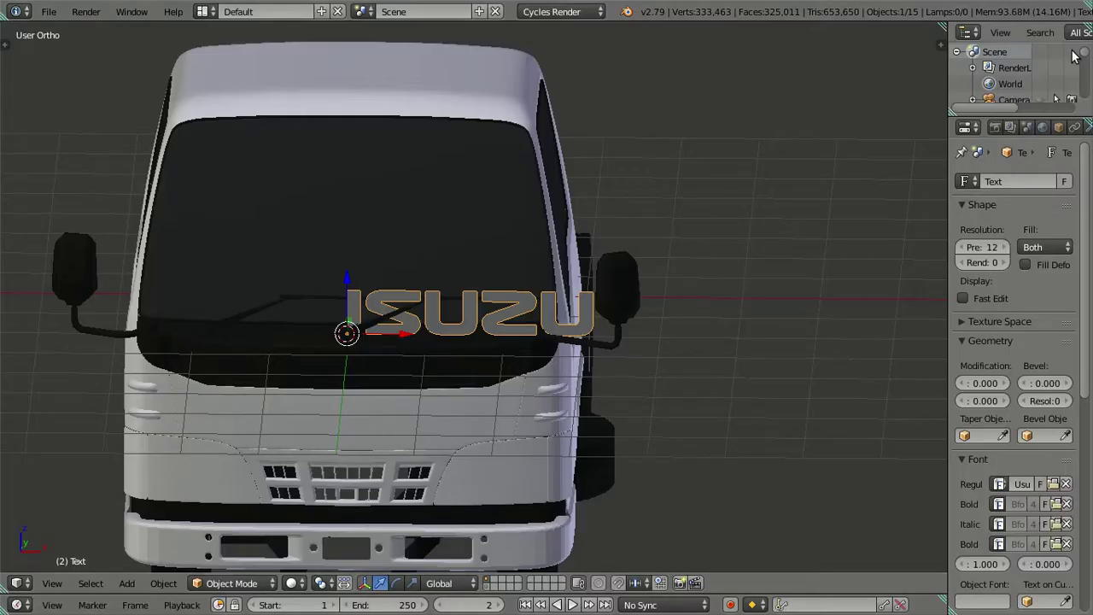
- Zoom in on the grille logo from the front view in wireframe
key("KP_1")
mouse_move(512, 378)
middle_mouse_down("shift")
mouse_move(619, 299)
mouse_move(614, 318)
middle_mouse_up("shift")
scroll(619, 299, "up", 3)
key("z")
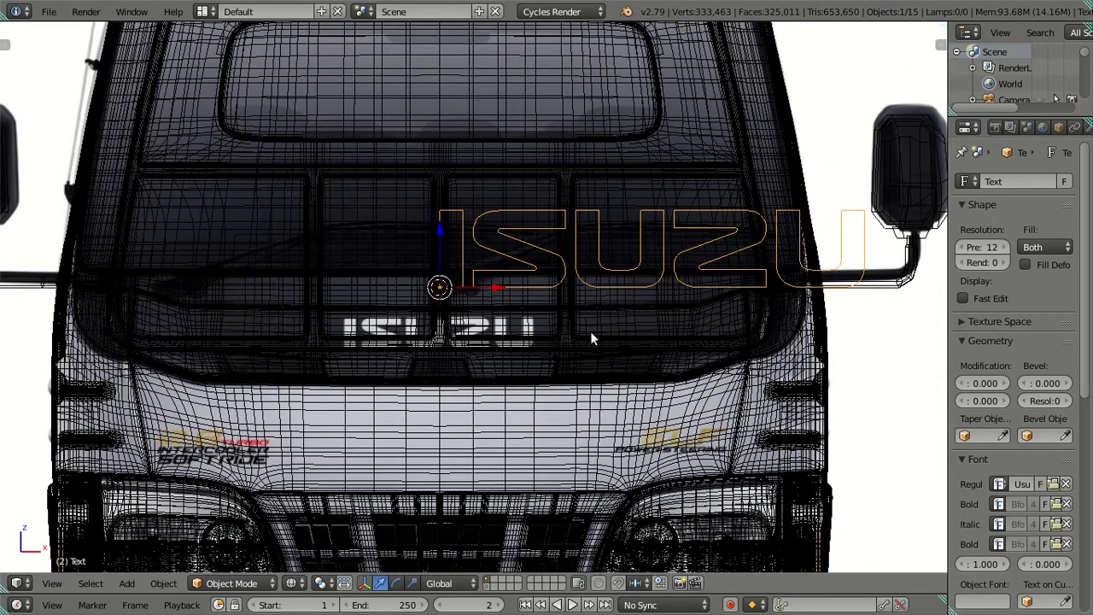
scroll(592, 339, "up", 2)
- Move the ISUZU text over the reference logo and scale it down
key("g")
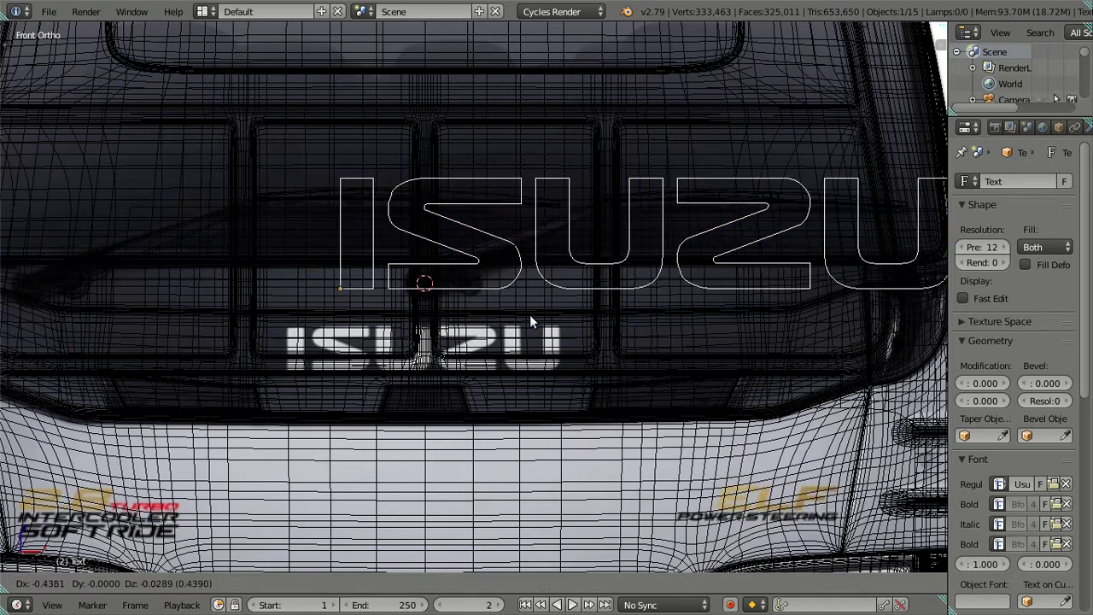
left_click(529, 380)
key("s")
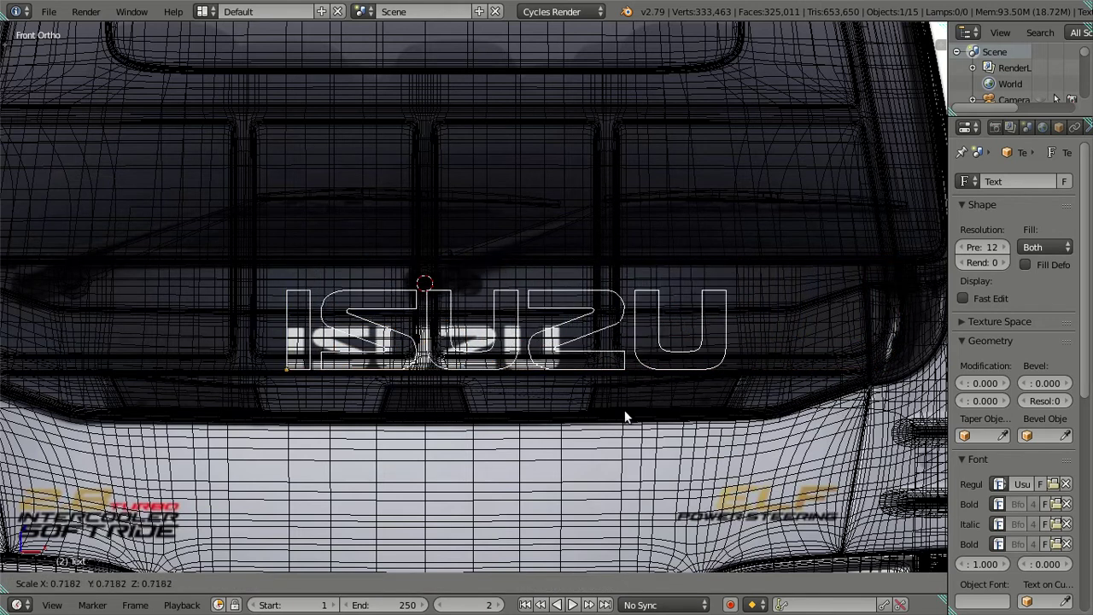
left_click(537, 412)
scroll(513, 359, "up", 3)
scroll(508, 324, "up", 1)
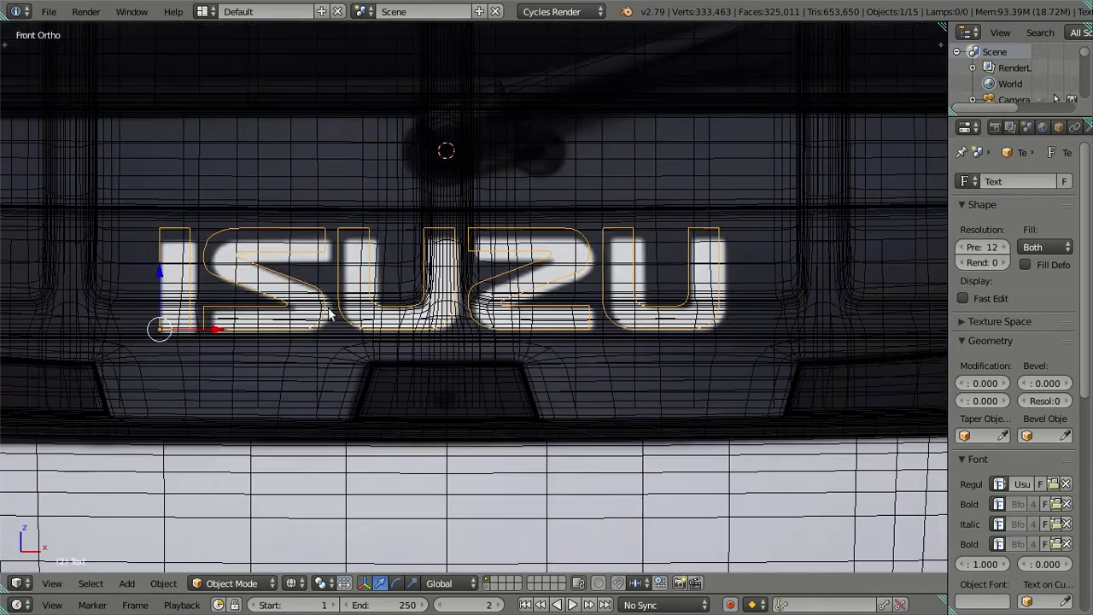
scroll(148, 274, "up", 1)
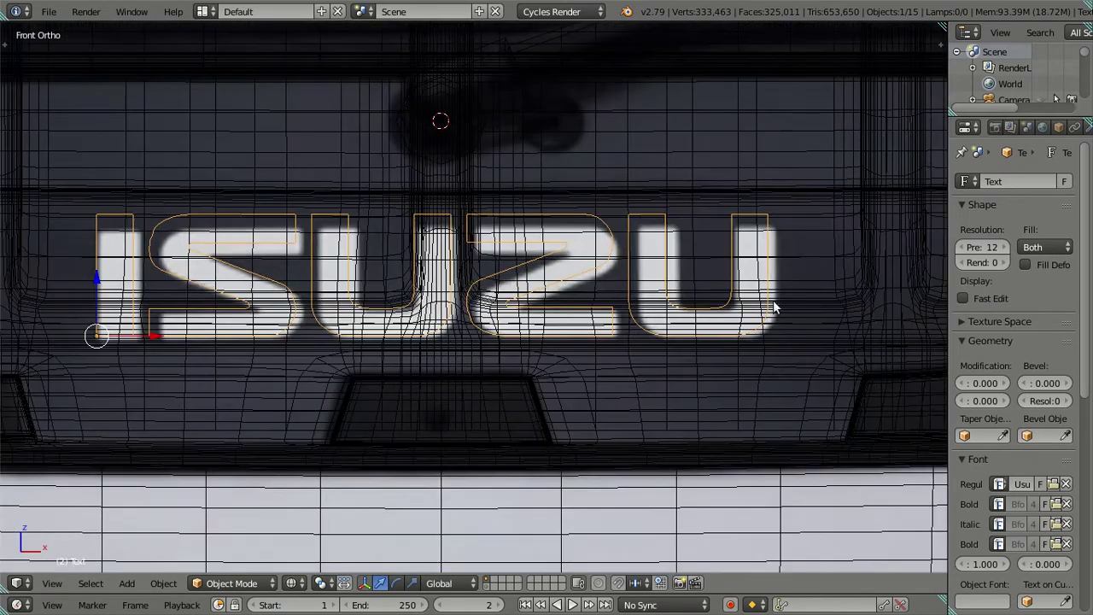
- Set the truck body's Subdivision Surface viewport level to 0
right_click(694, 416)
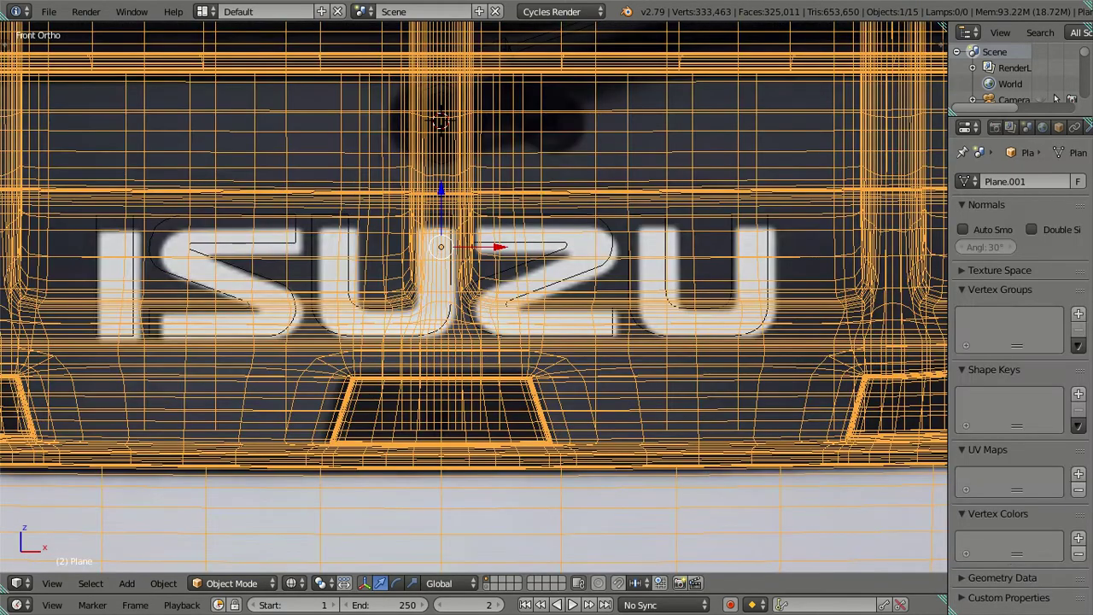
left_click(1084, 128)
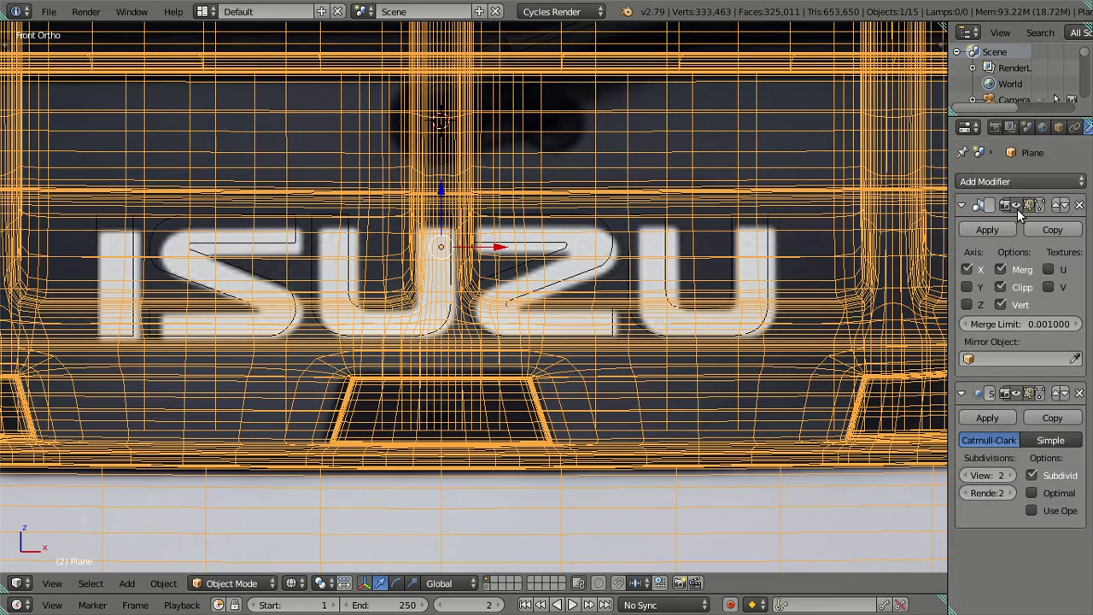
left_click(980, 476)
type("0")
key("Return")
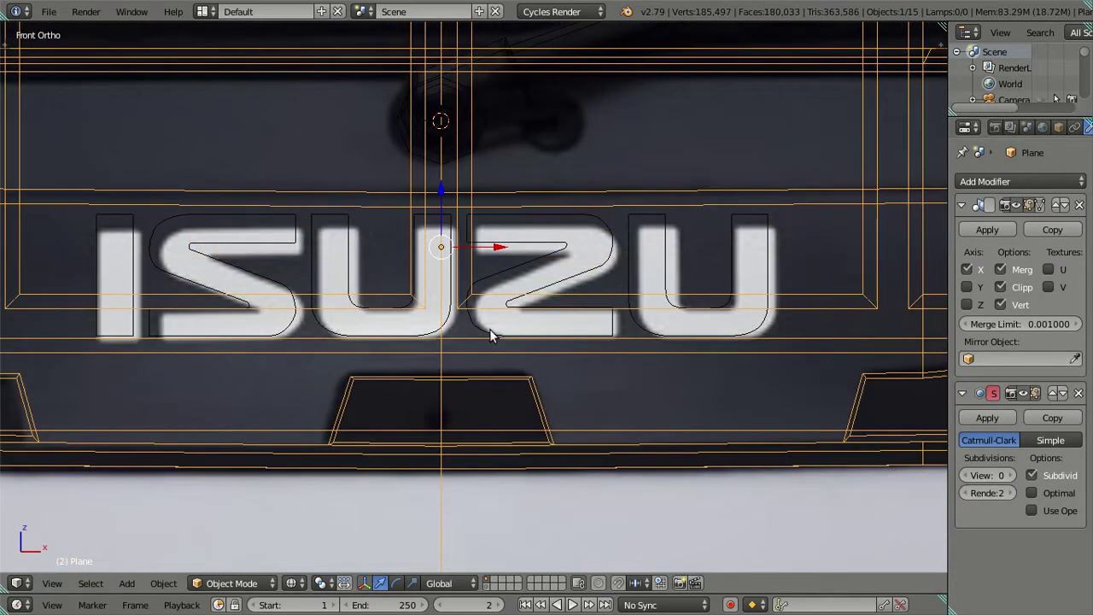
- Nudge the ISUZU text vertically along Z to the reference lettering
right_click(503, 331)
scroll(422, 298, "up", 3, "ctrl")
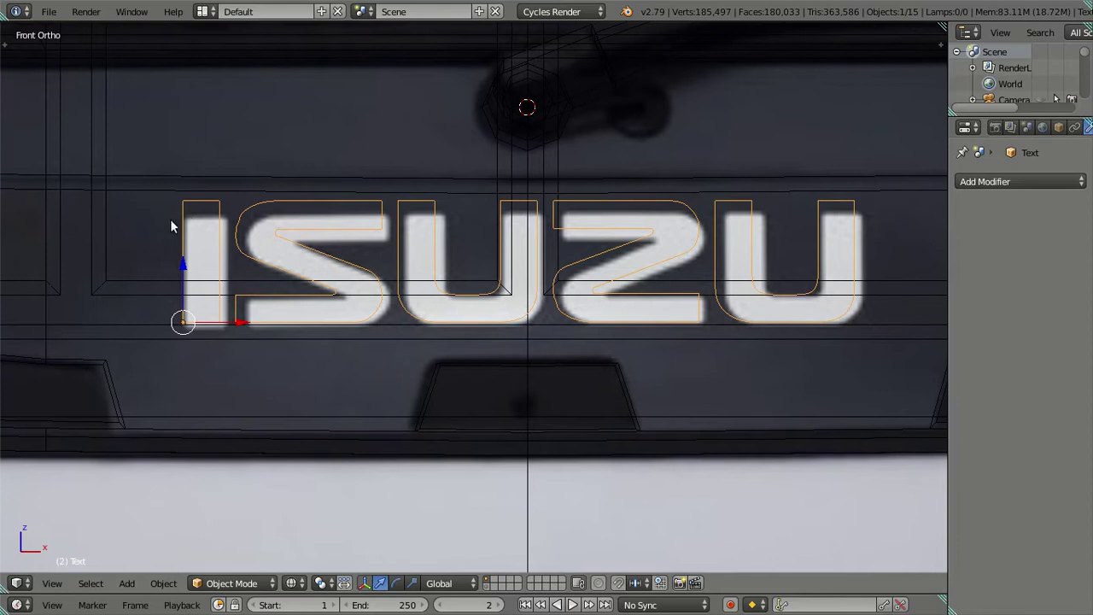
key("g")
key("z")
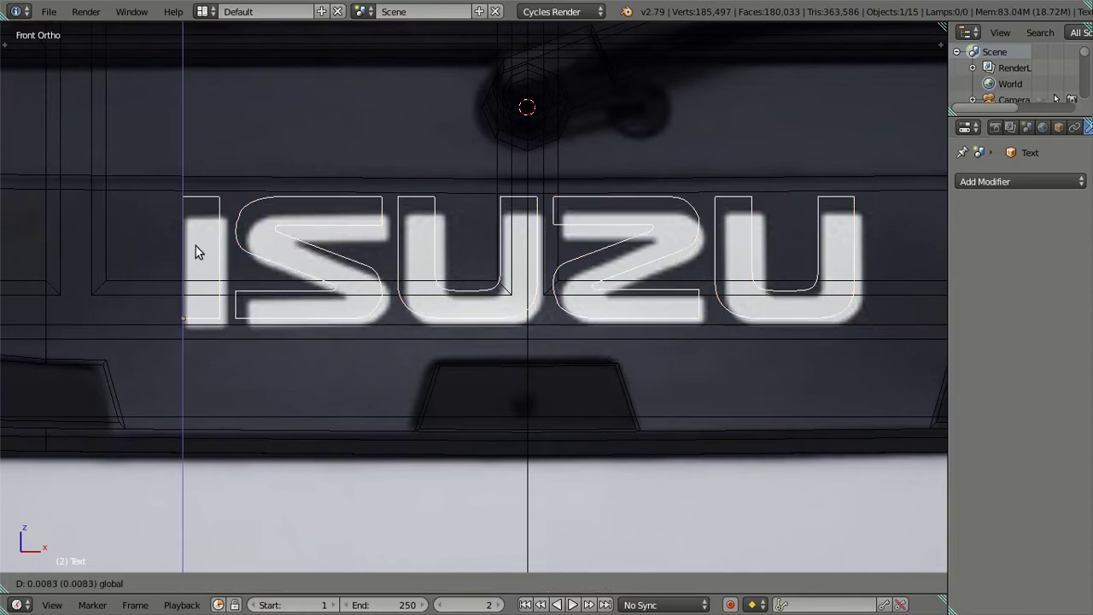
left_click(209, 263)
scroll(649, 388, "down", 3, "ctrl")
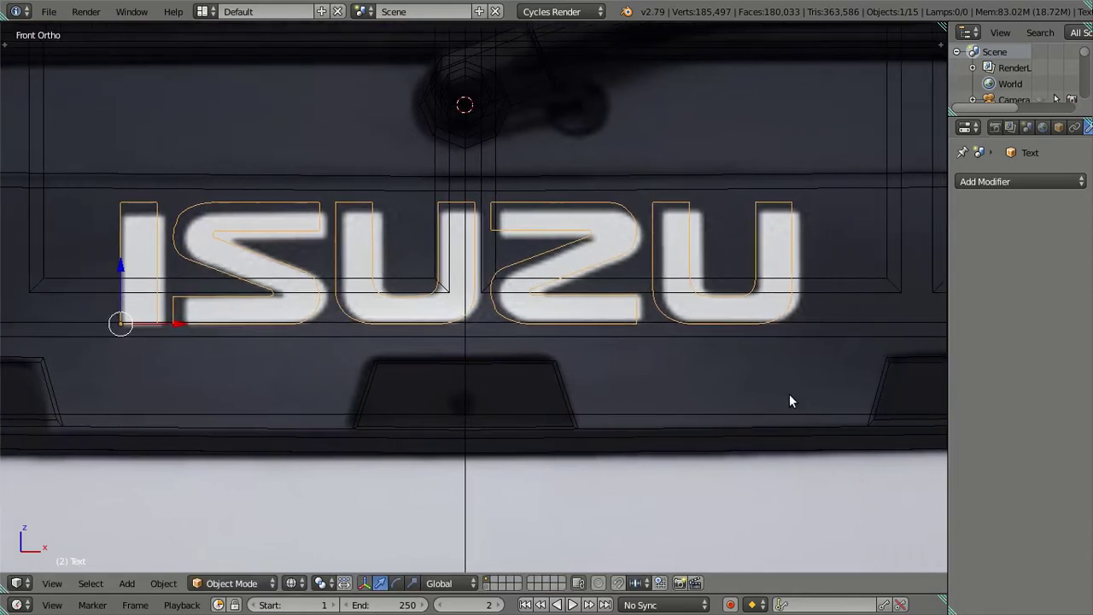
- Stretch the text along X to match the reference logo's width
key("s")
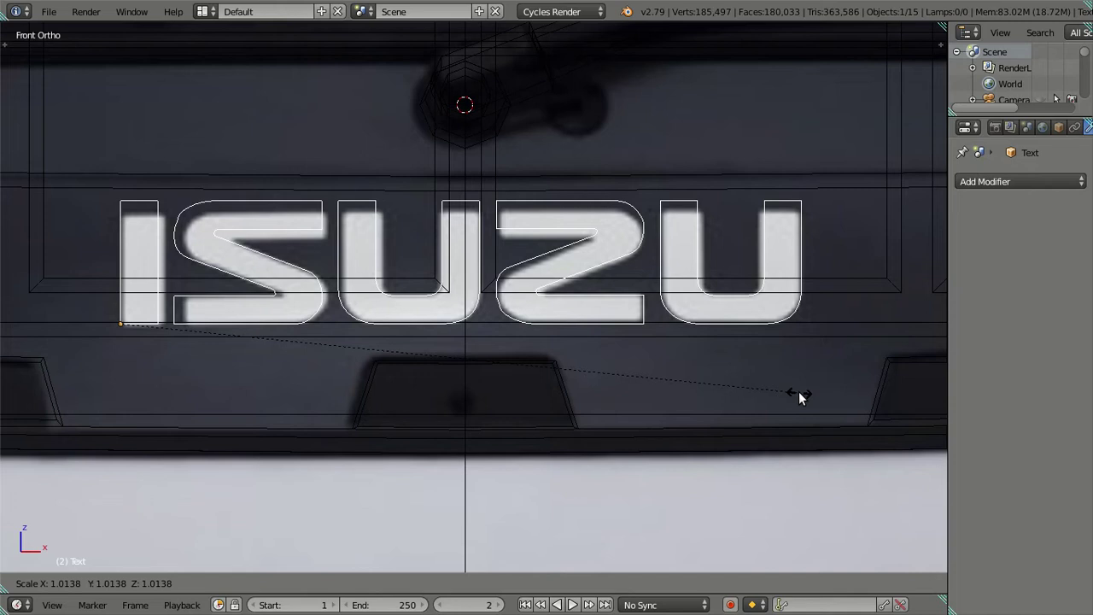
key("Escape")
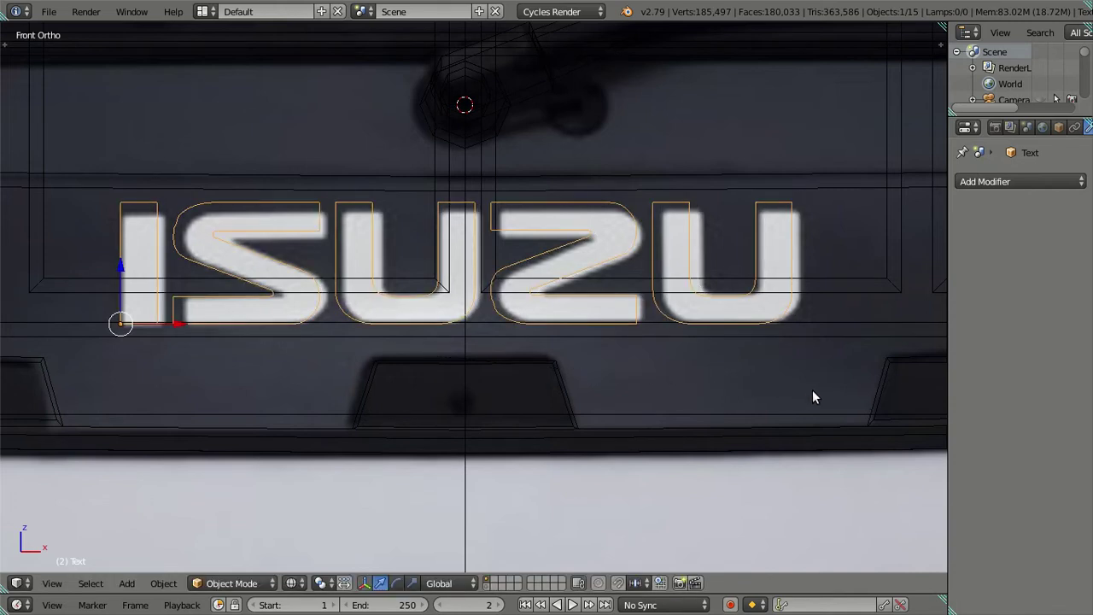
key("s")
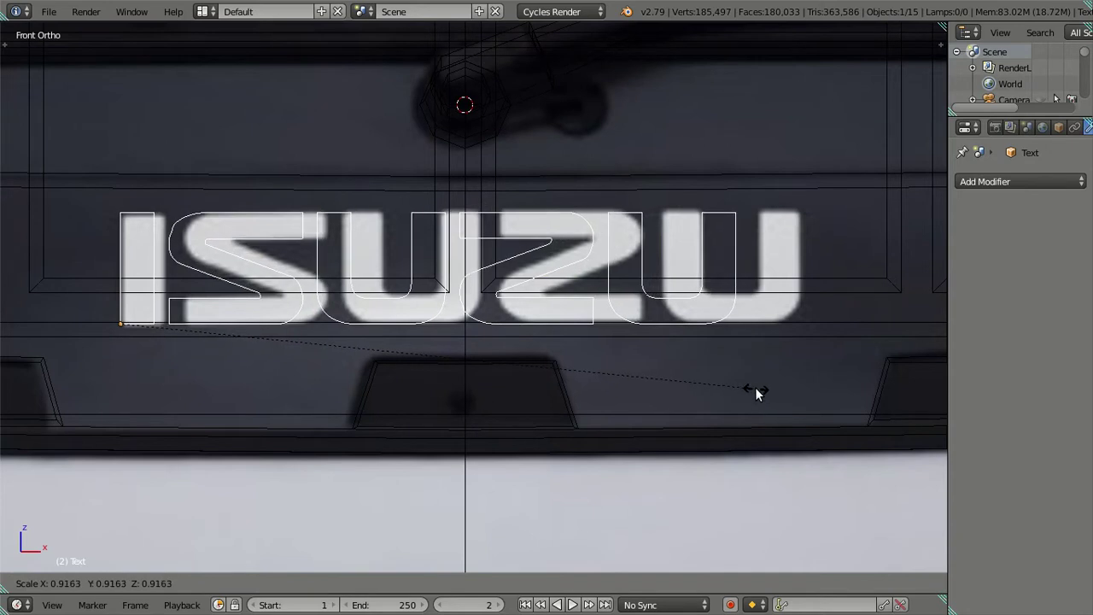
key("Escape")
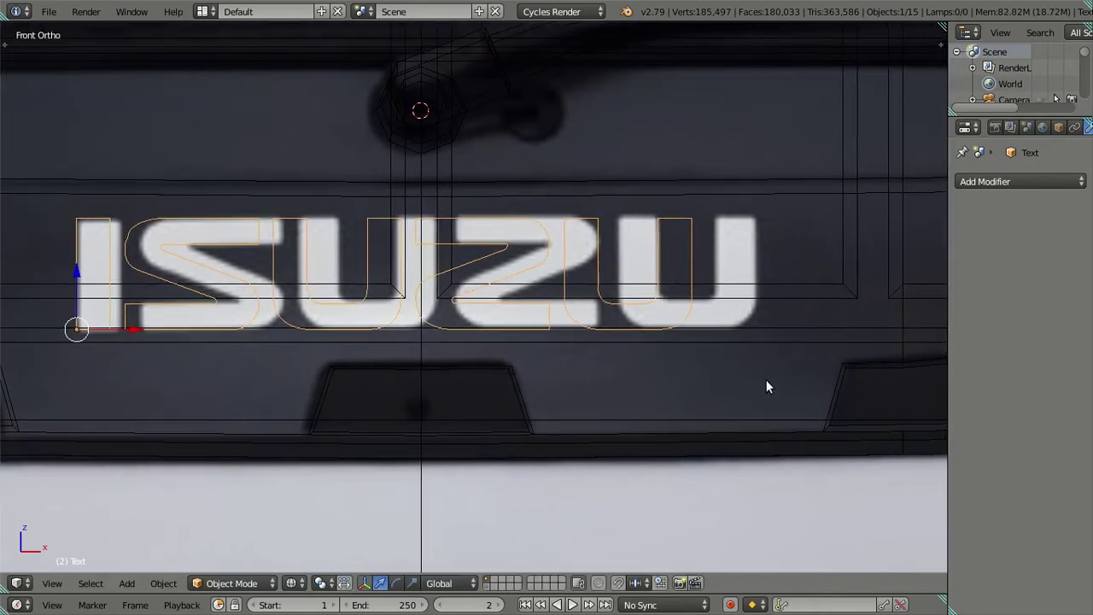
key("s")
key("x")
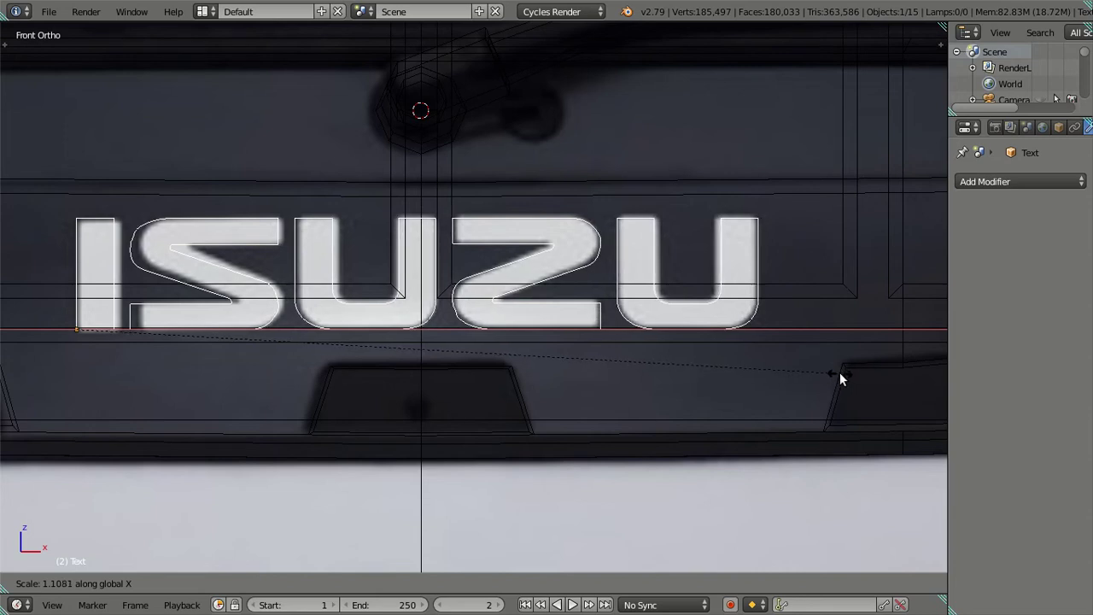
left_click(839, 372)
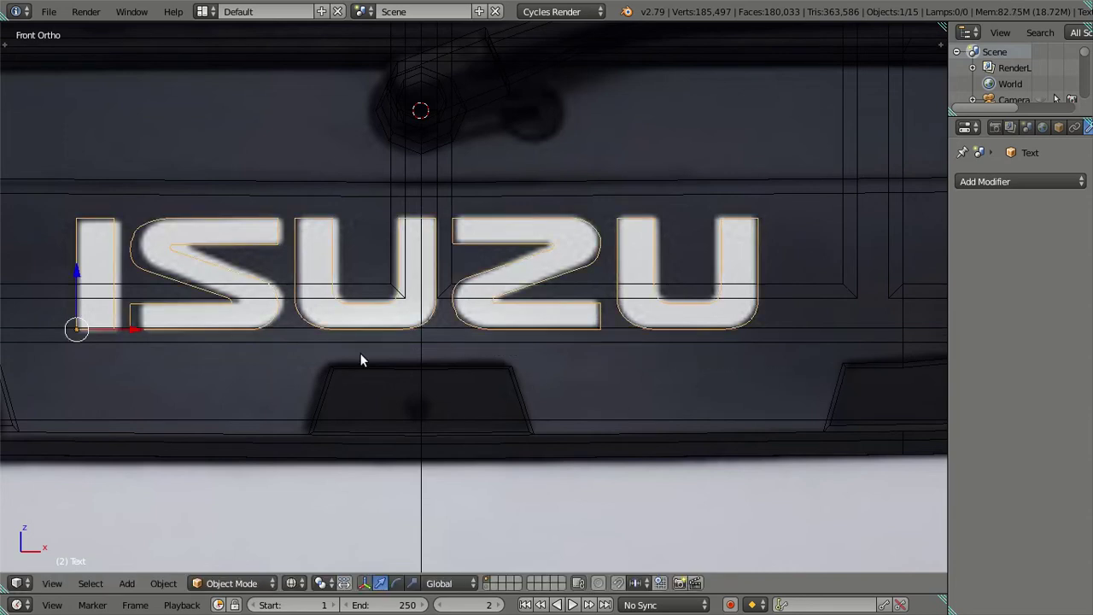
- Slide the text along X and narrow it along X
key("g")
key("x")
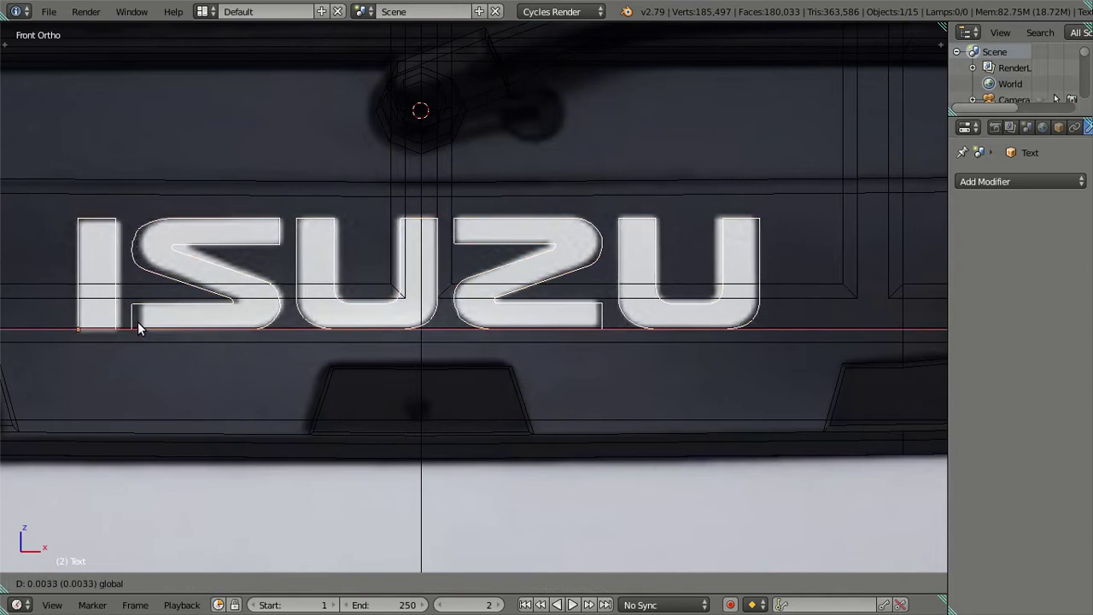
left_click(139, 329)
key("s")
key("x")
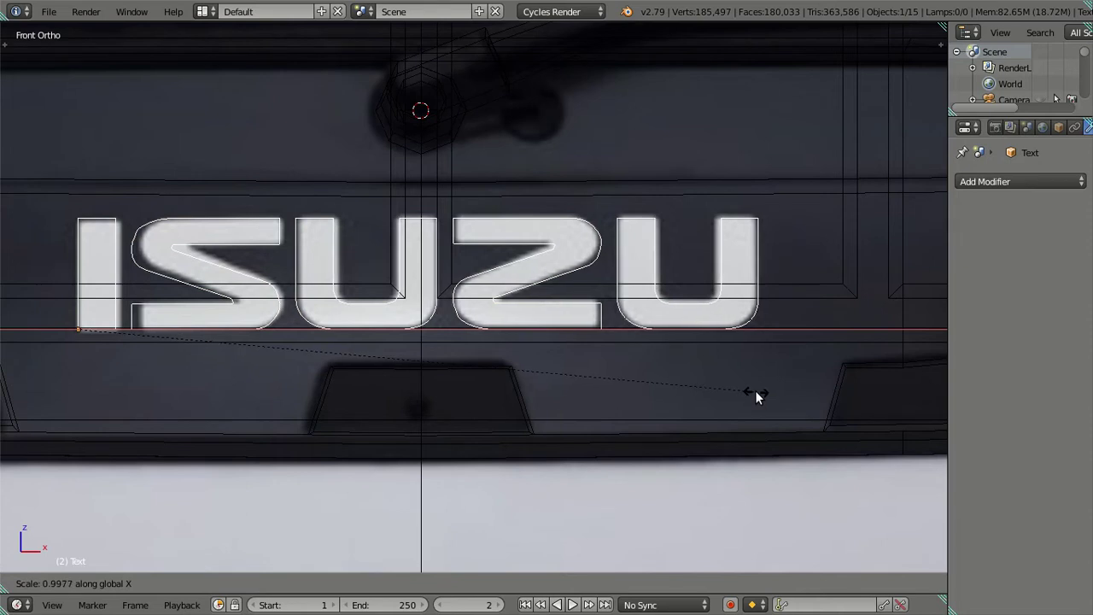
left_click(756, 396)
- Undo the last width change on the ISUZU text
key("g")
key("Escape")
key("ctrl+z")
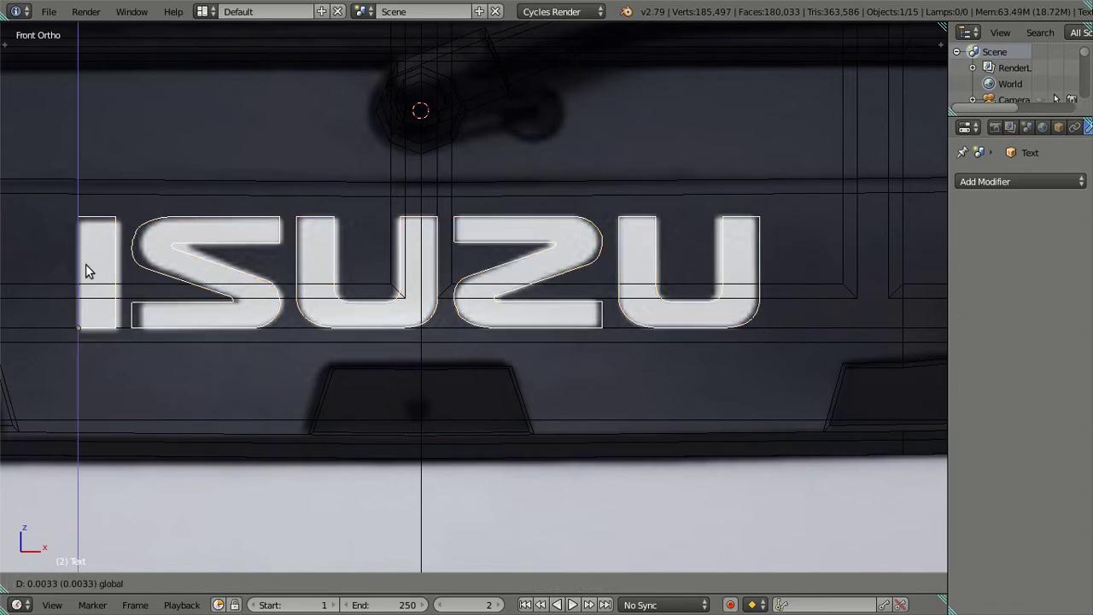
scroll(444, 304, "down", 3)
- In the right side view, slide the ISUZU text along Y to the cab front
middle_click_drag(560, 323, 393, 324)
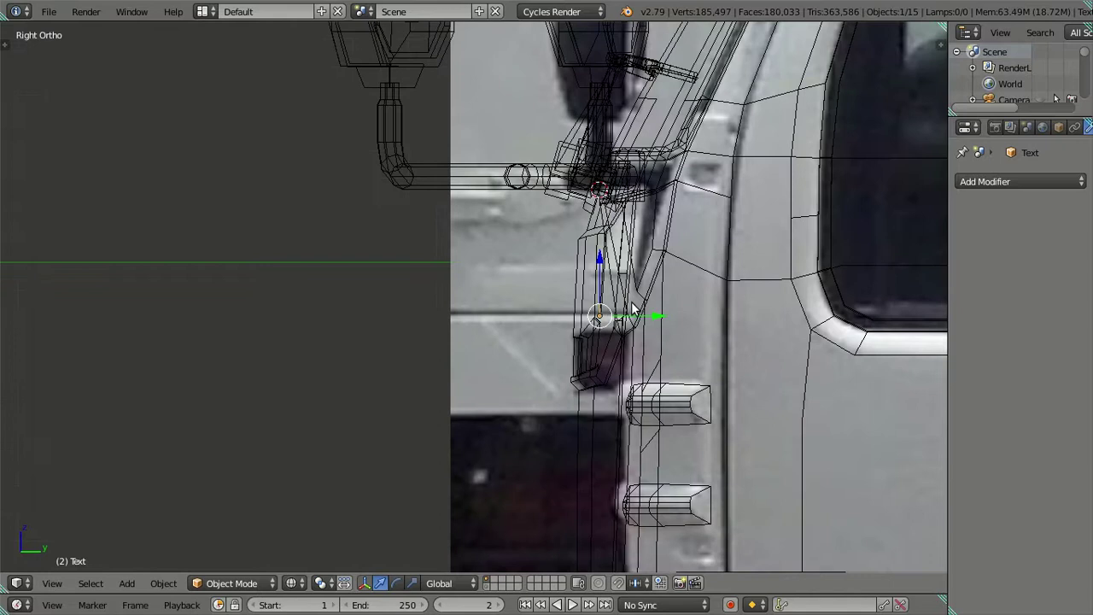
key("KP_3")
left_click_drag(709, 324, 666, 323)
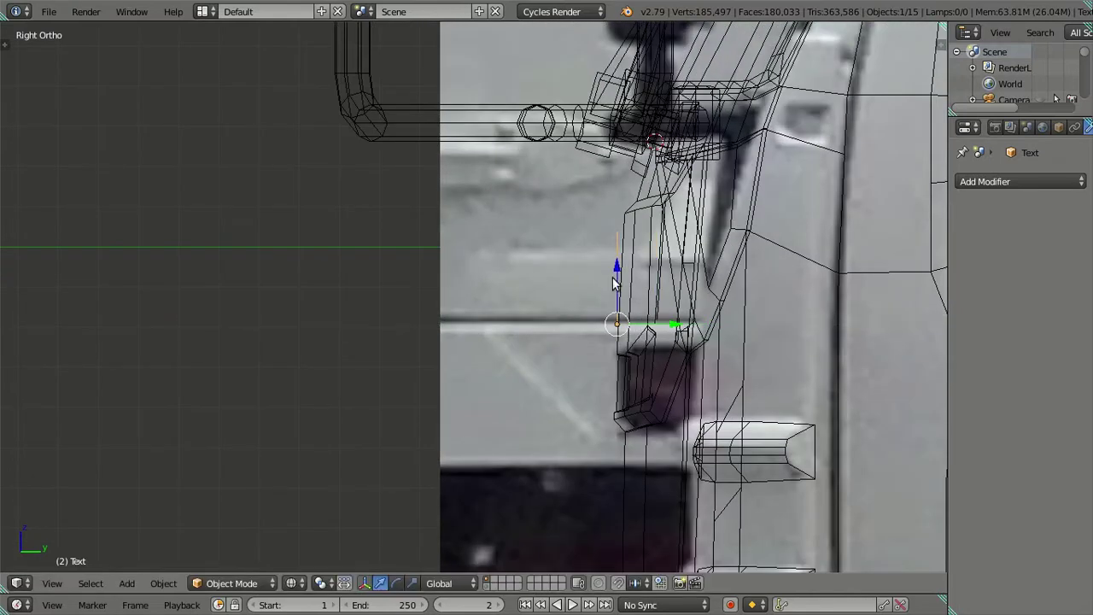
key("z")
mouse_move(572, 276)
middle_mouse_down()
mouse_move(618, 287)
mouse_move(613, 260)
mouse_move(615, 269)
middle_mouse_up()
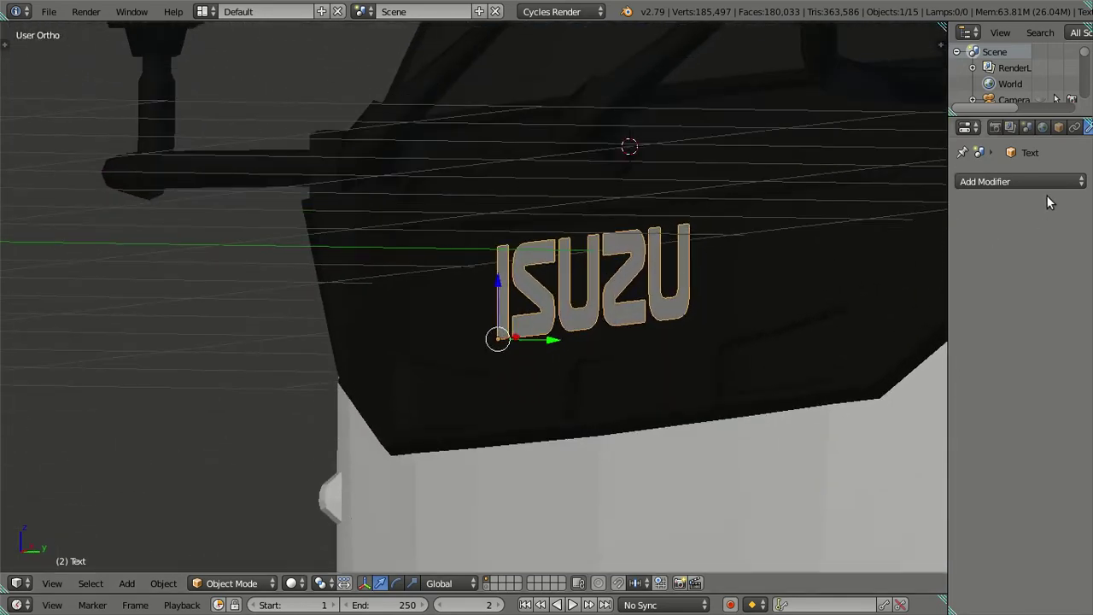
- Give the ISUZU lettering an extrude depth of 0.020
left_click(1059, 127)
middle_click_drag(598, 333, 624, 339)
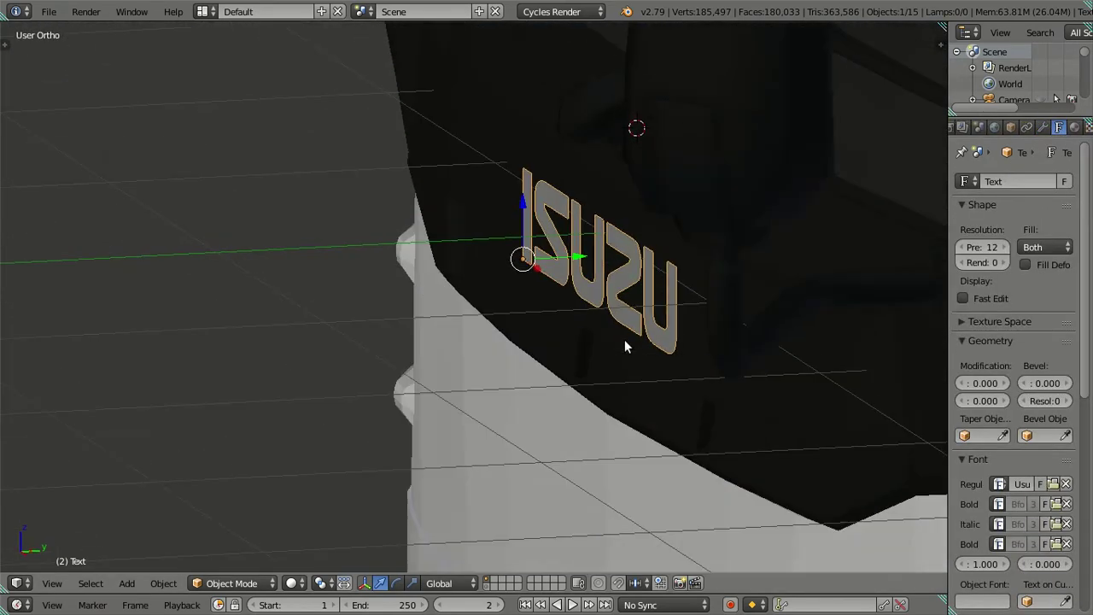
scroll(995, 512, "down", 1)
scroll(1001, 522, "down", 2)
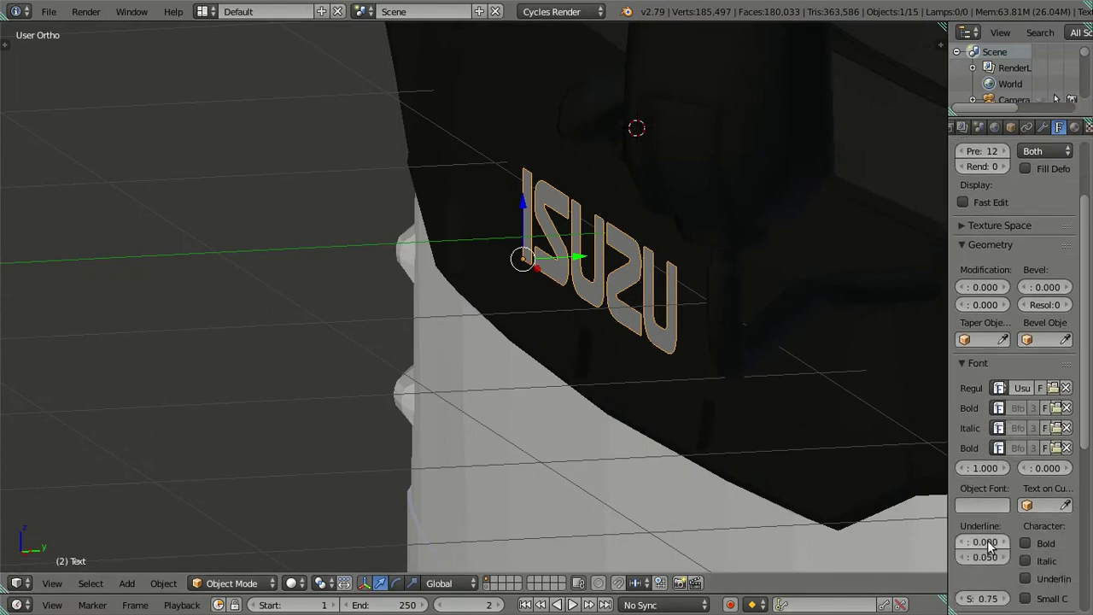
scroll(1003, 341, "up", 2)
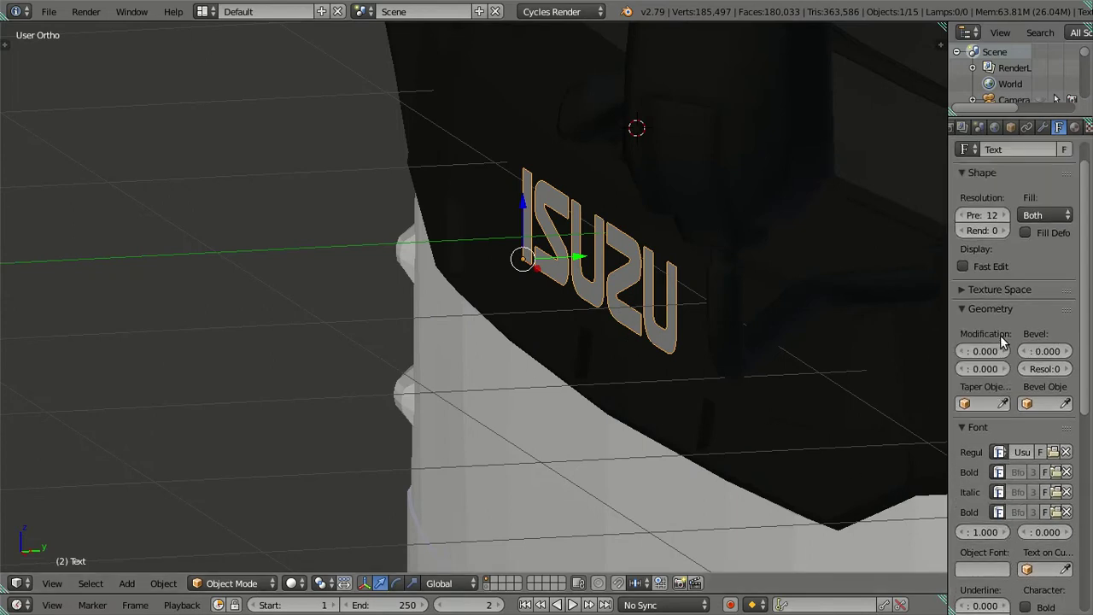
mouse_move(1005, 367)
left_mouse_down()
mouse_move(1018, 367)
mouse_move(973, 369)
left_mouse_up()
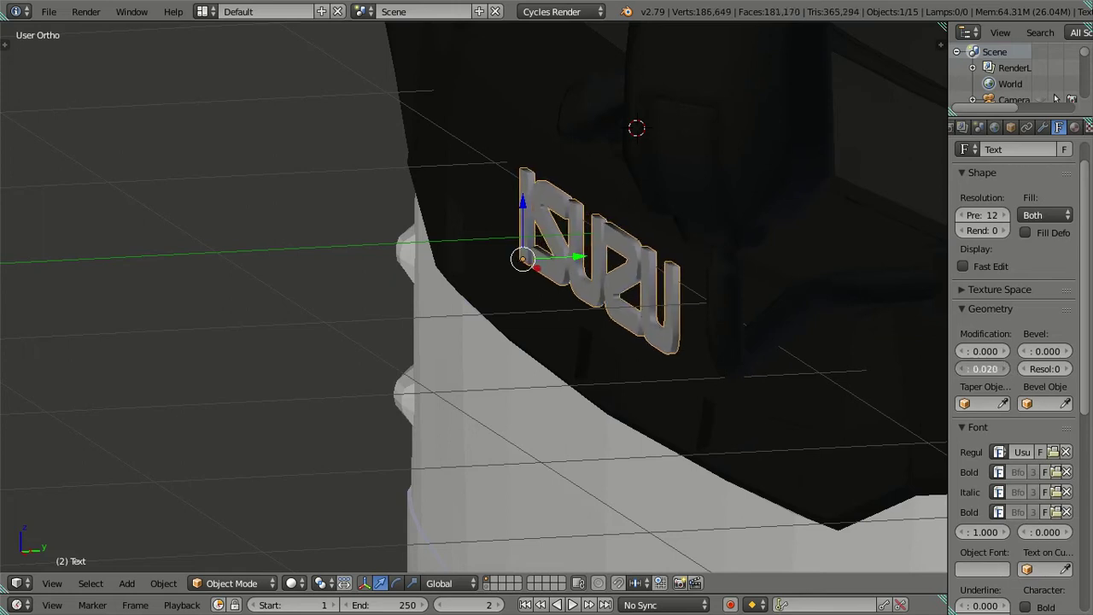
- Return to the right side view in wireframe, zoomed on the text
mouse_move(597, 281)
middle_mouse_down()
mouse_move(664, 272)
mouse_move(446, 278)
middle_mouse_up()
key("KP_3")
key("z")
scroll(629, 324, "up", 2)
scroll(629, 324, "up", 2)
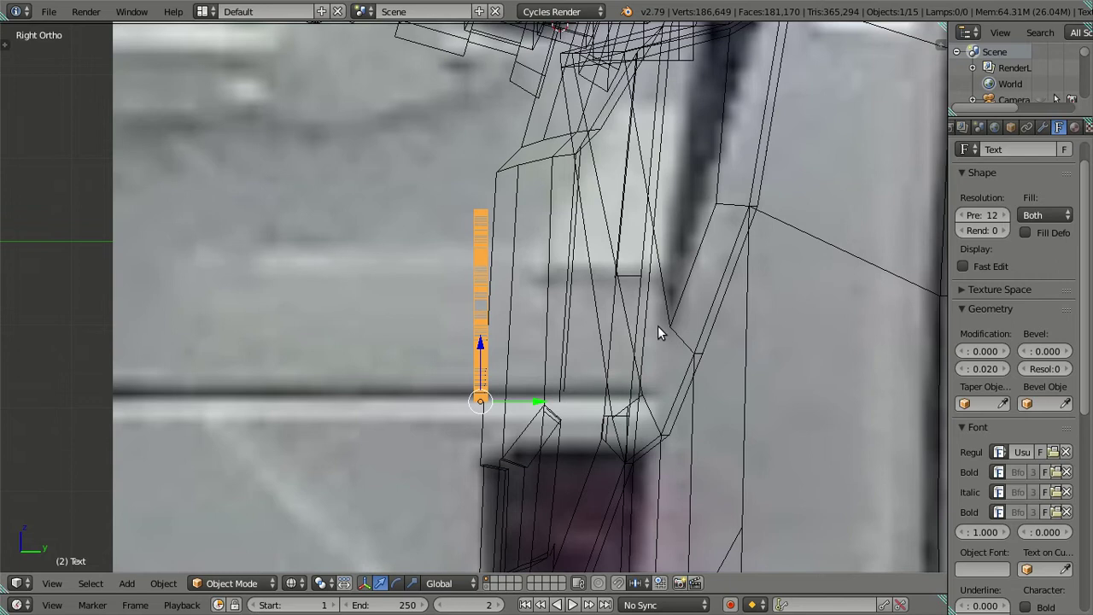
- Set the cab body plane's Subdivision Surface view level to 2
scroll(657, 325, "down", 1)
scroll(653, 320, "down", 2)
right_click(613, 288)
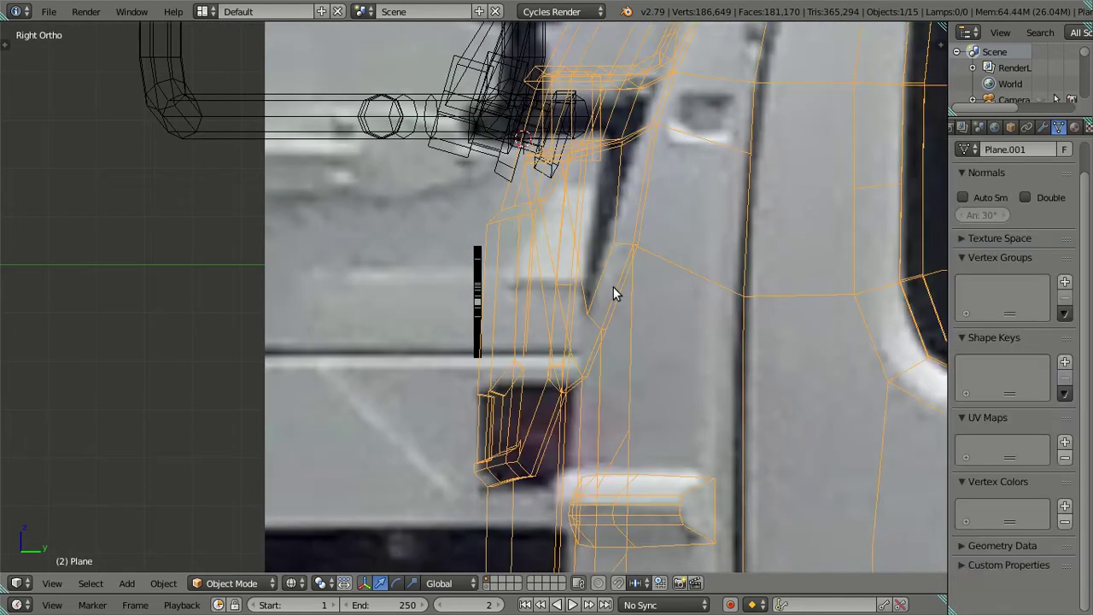
scroll(613, 290, "up", 3)
left_click(1042, 126)
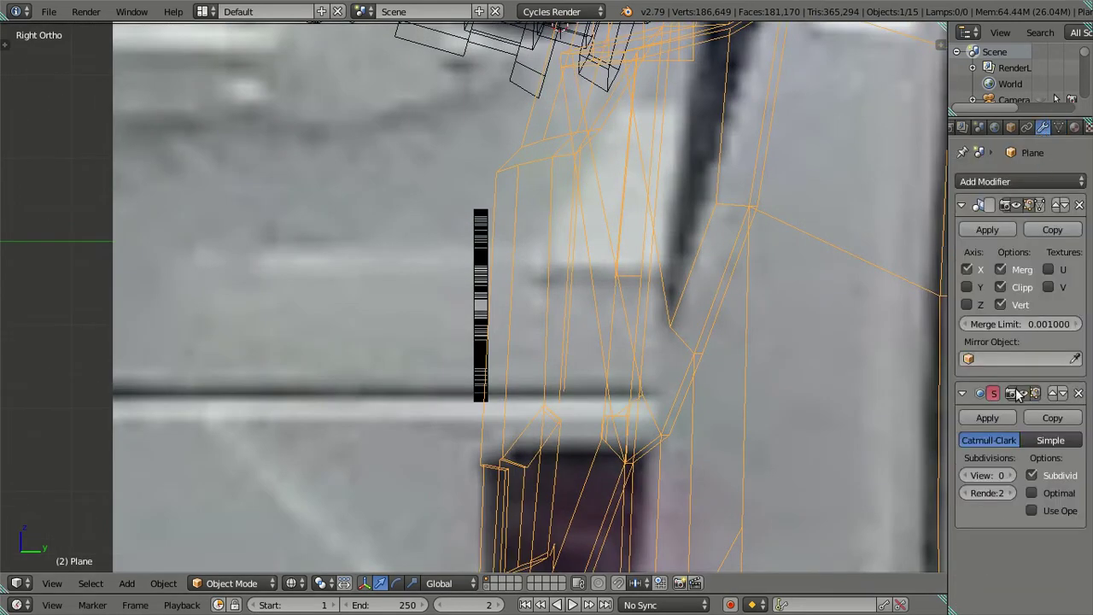
left_click(1011, 475)
left_click(1011, 475)
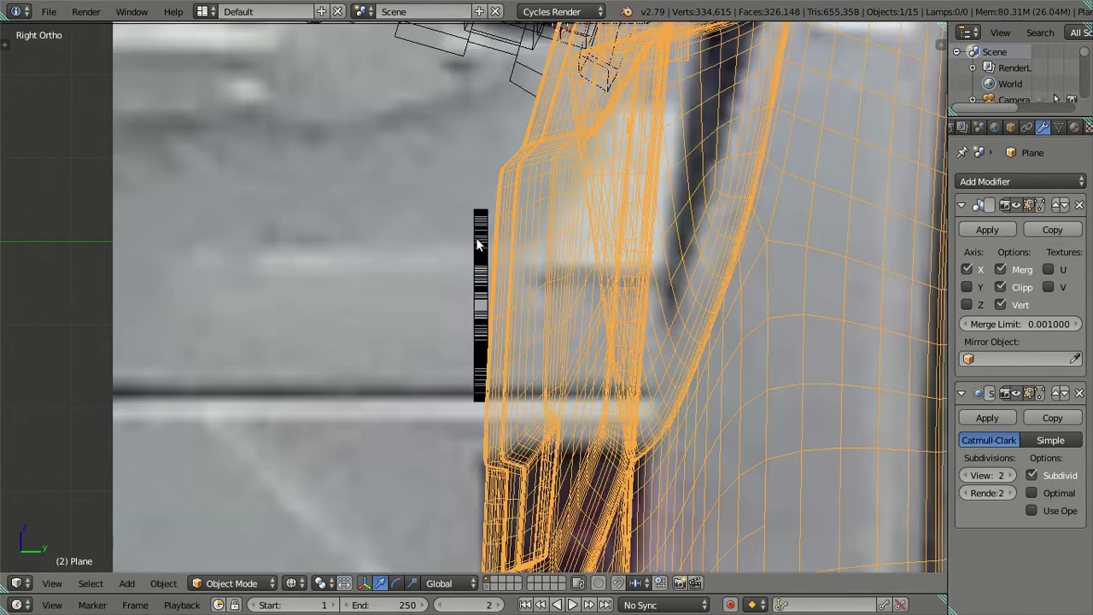
- Push the ISUZU text along Y flush against the smoothed grille and check it edge-on
right_click(478, 246)
scroll(528, 383, "up", 2)
left_click_drag(540, 447, 541, 445)
mouse_move(542, 446)
middle_mouse_down()
mouse_move(547, 385)
mouse_move(562, 361)
mouse_move(551, 353)
middle_mouse_up()
scroll(521, 413, "down", 2)
key("z")
key("z")
scroll(513, 249, "up", 1)
middle_click_drag(512, 254, 395, 502)
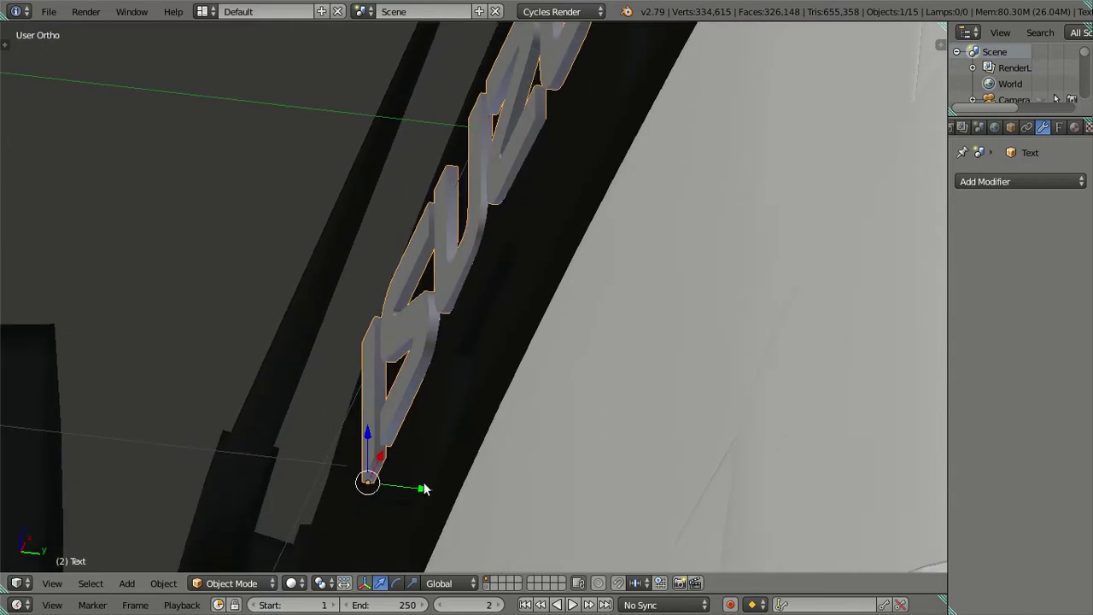
key("g")
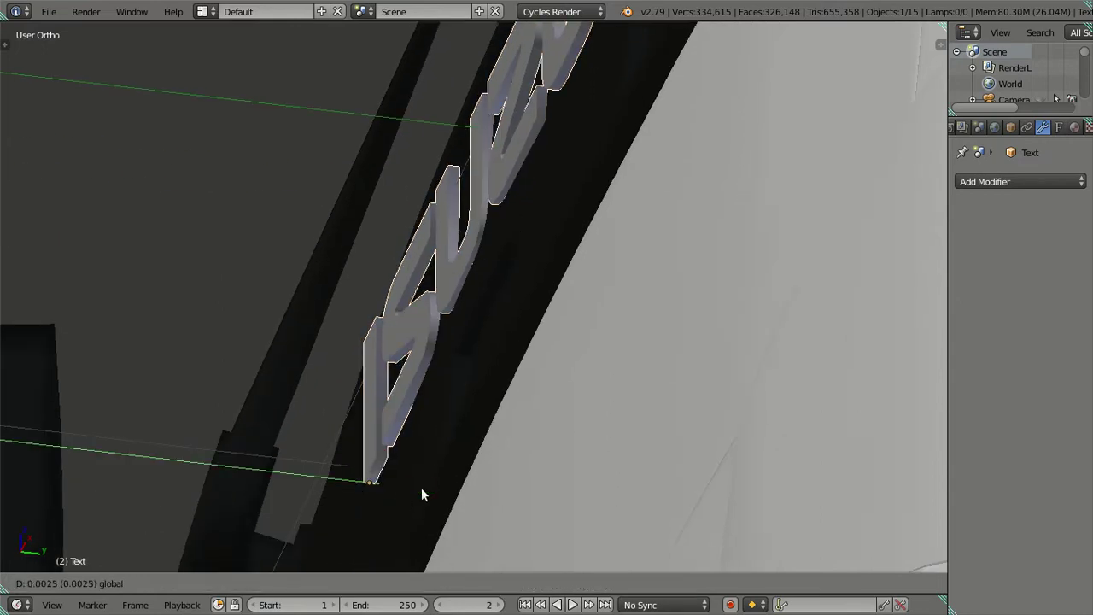
key("Escape")
mouse_move(421, 488)
middle_mouse_down()
mouse_move(638, 312)
mouse_move(673, 422)
mouse_move(656, 357)
middle_mouse_up()
- Centre the ISUZU text in the right side view with wireframe display
key("KP_3")
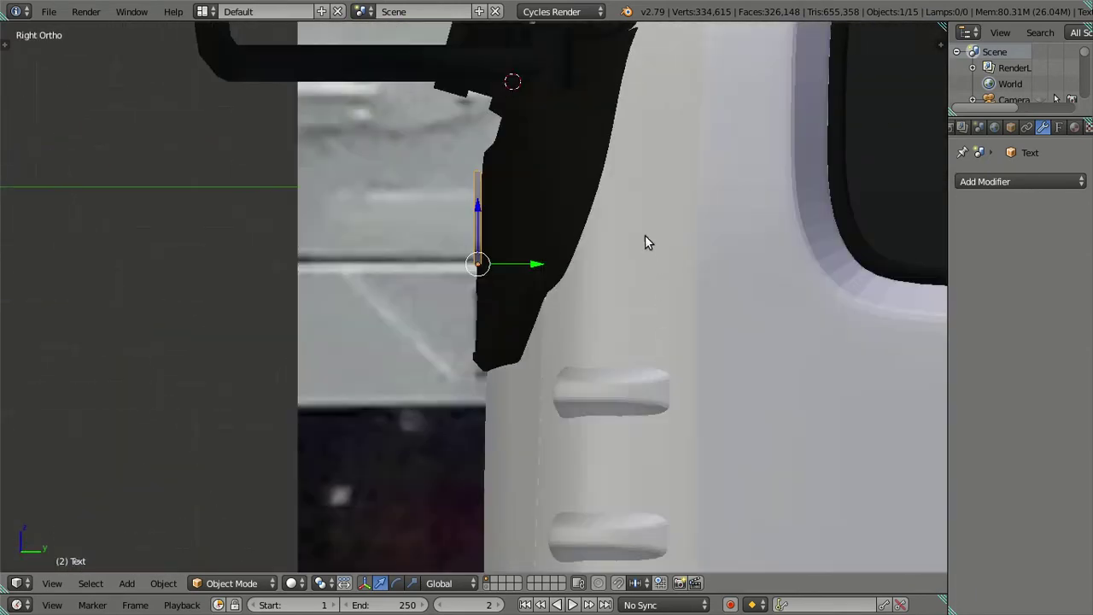
middle_click_drag(645, 235, 562, 314, "shift")
scroll(561, 314, "up", 2)
key("z")
scroll(681, 314, "up", 2)
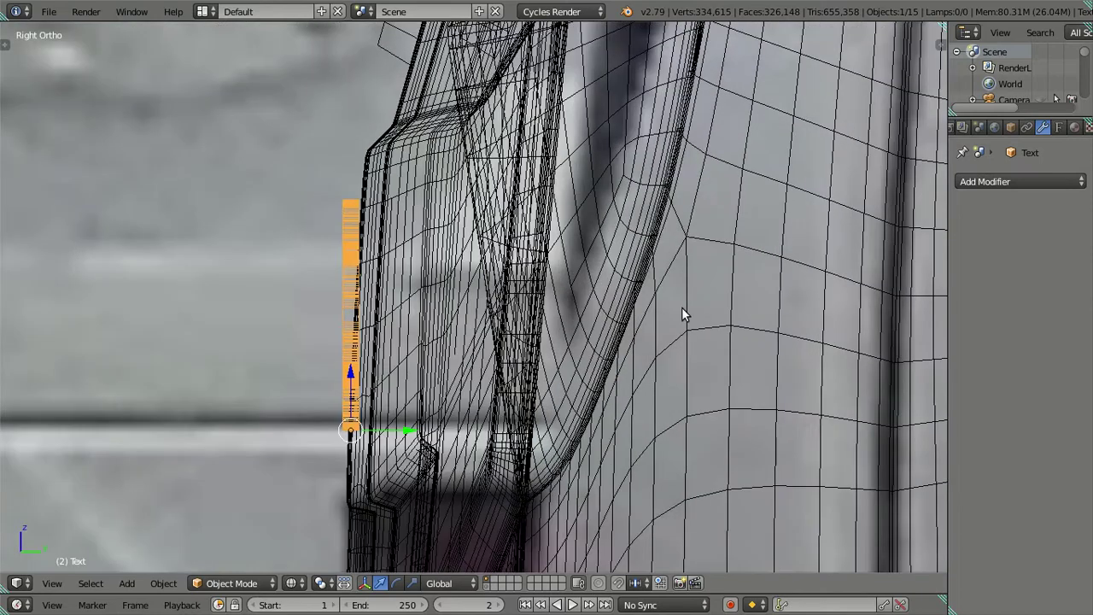
- Tilt the ISUZU text about -3° around X to follow the grille slope
key("r")
key("x")
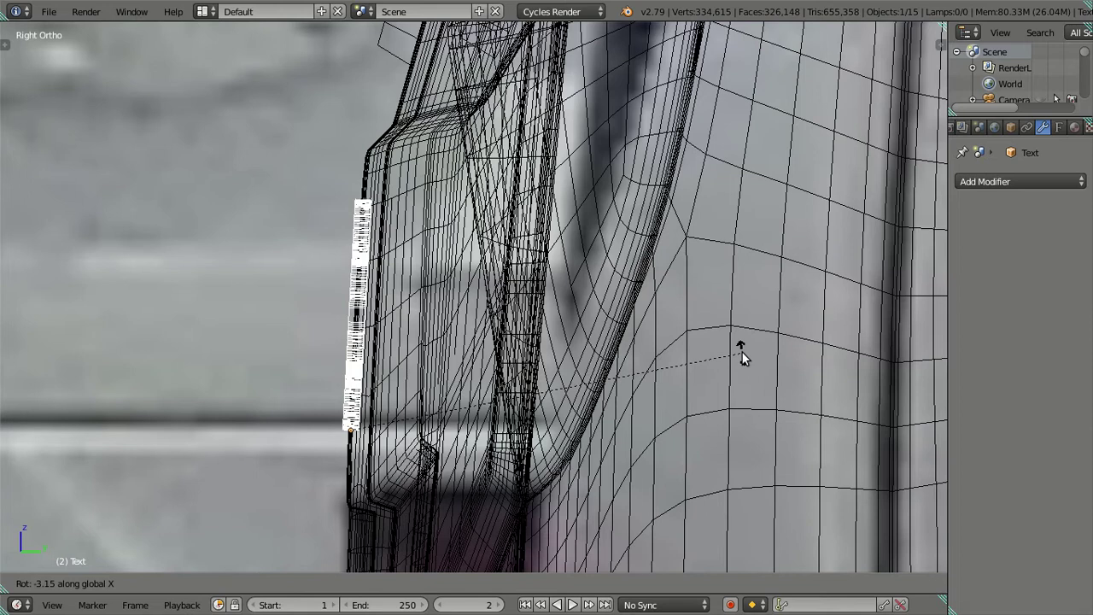
type("-3")
type("5")
key("Escape")
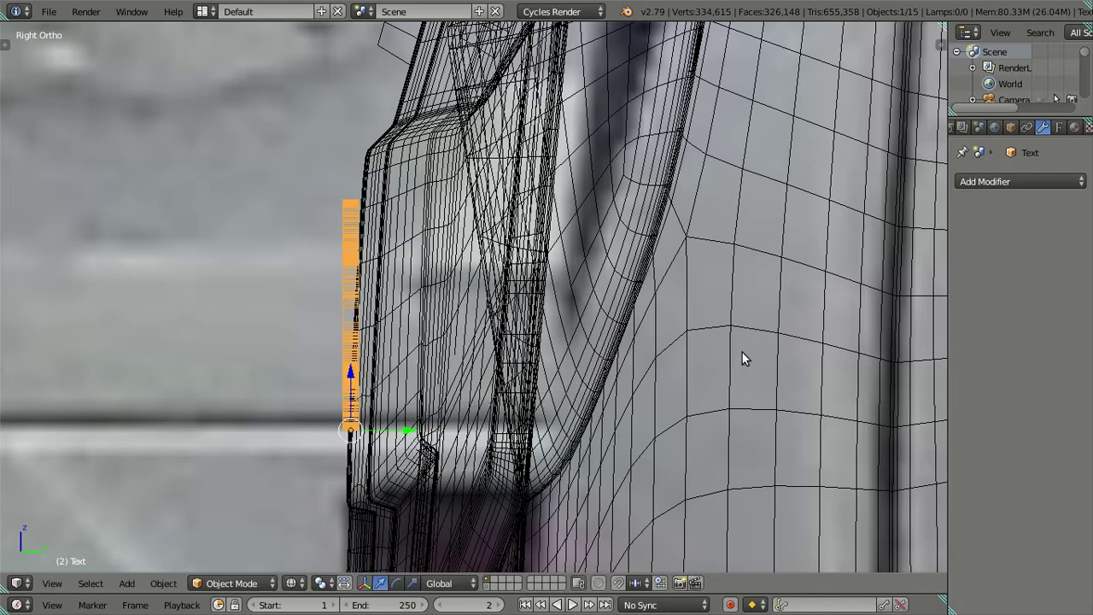
key("r")
key("x")
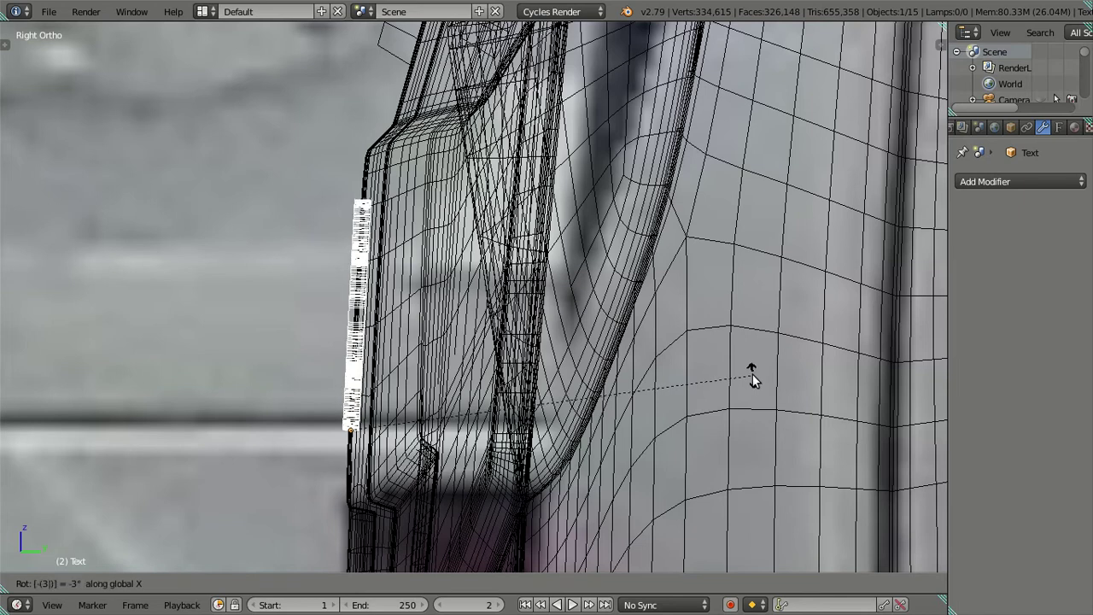
key("Return")
- Deselect everything and check the tilted lettering from the front in solid shading
scroll(481, 315, "down", 4)
key("z")
mouse_move(481, 321)
middle_mouse_down()
mouse_move(632, 358)
mouse_move(698, 344)
mouse_move(510, 307)
mouse_move(567, 271)
mouse_move(556, 220)
mouse_move(547, 195)
mouse_move(530, 190)
mouse_move(501, 208)
mouse_move(501, 167)
mouse_move(470, 179)
middle_mouse_up()
key("a")
mouse_move(470, 178)
middle_mouse_down()
mouse_move(430, 176)
mouse_move(365, 420)
mouse_move(322, 425)
mouse_move(313, 313)
mouse_move(330, 210)
mouse_move(363, 248)
mouse_move(471, 270)
middle_mouse_up()
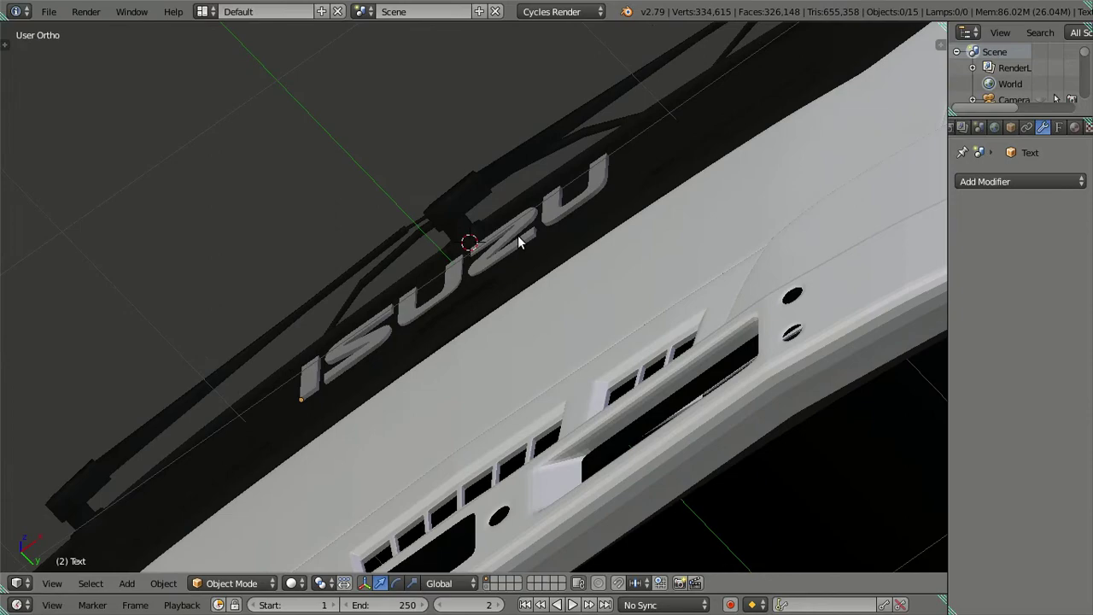
- Select the ISUZU text object and return to solid shading
key("z")
right_click(562, 211)
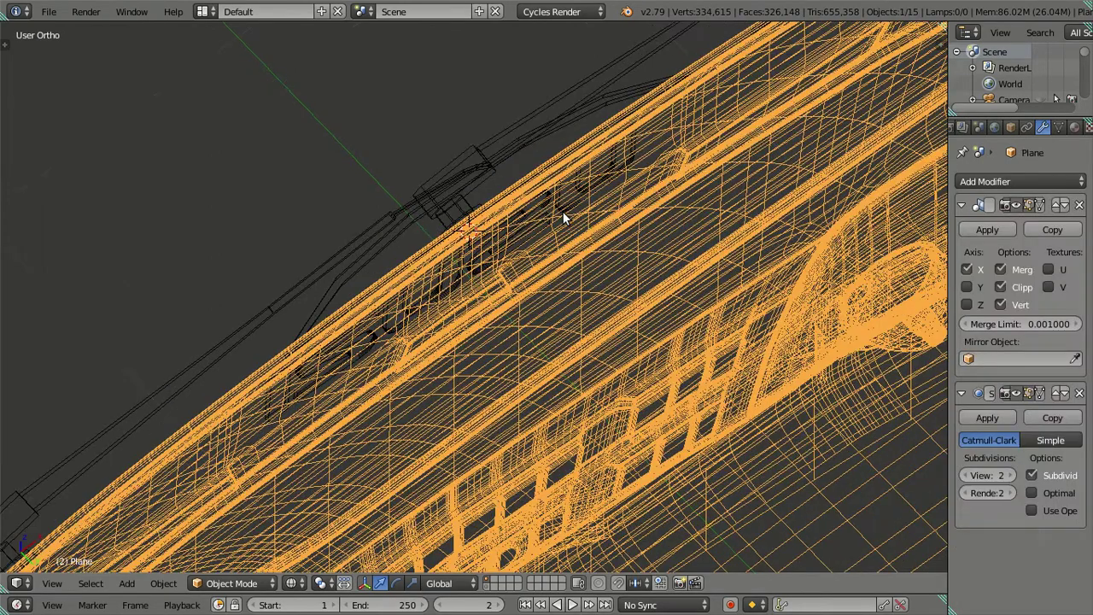
scroll(565, 209, "up", 3)
scroll(573, 188, "up", 2)
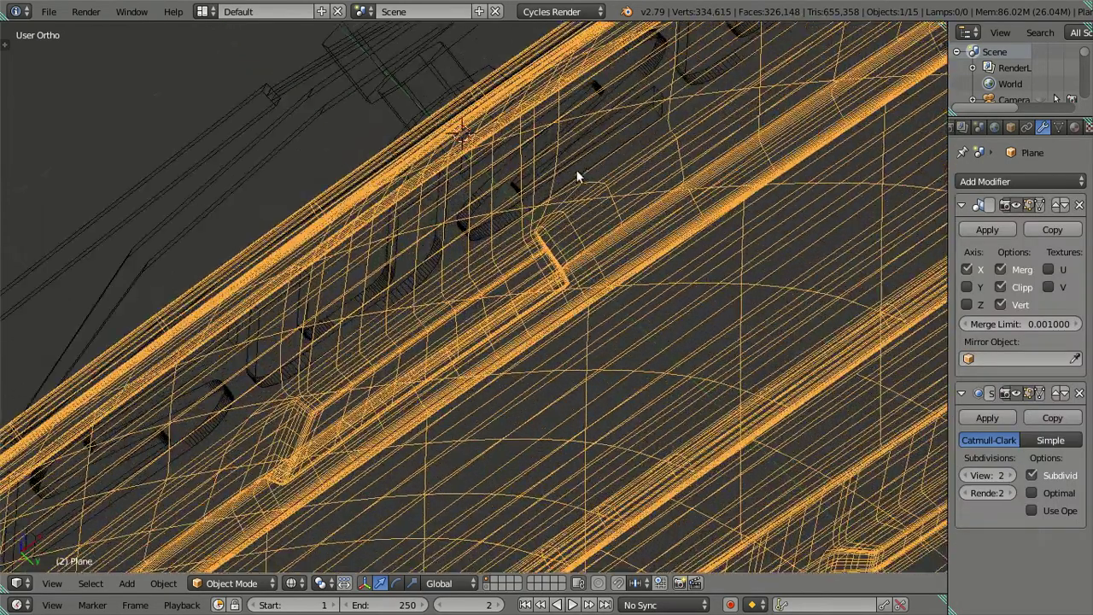
right_click(652, 111)
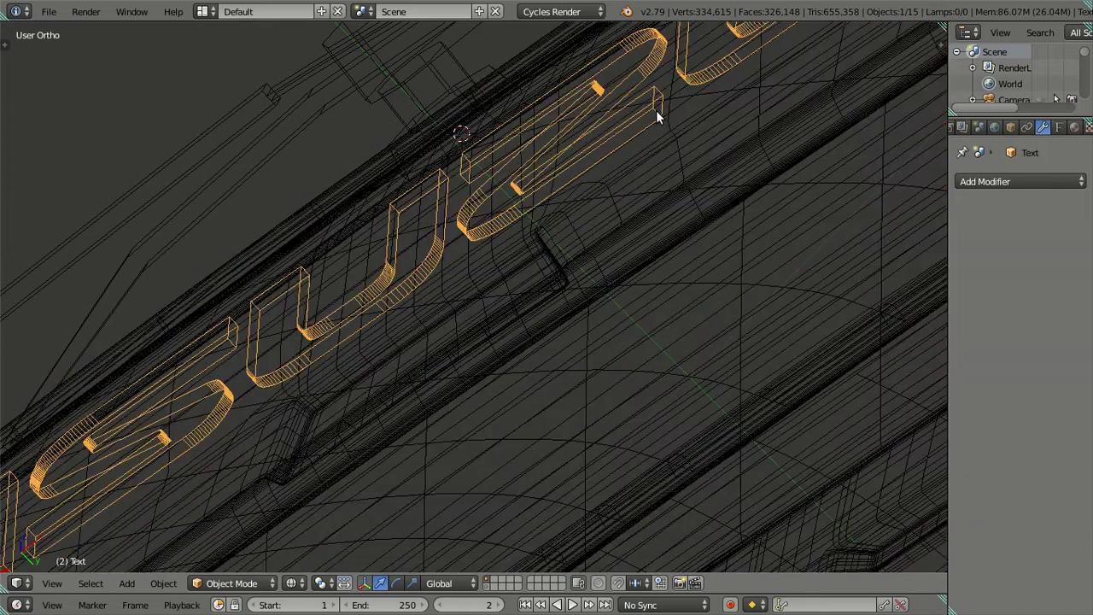
middle_click_drag(656, 110, 538, 246)
key("z")
- Orbit to a level view, shift the text along Y, and duplicate it as Text.001
middle_click_drag(485, 293, 517, 287)
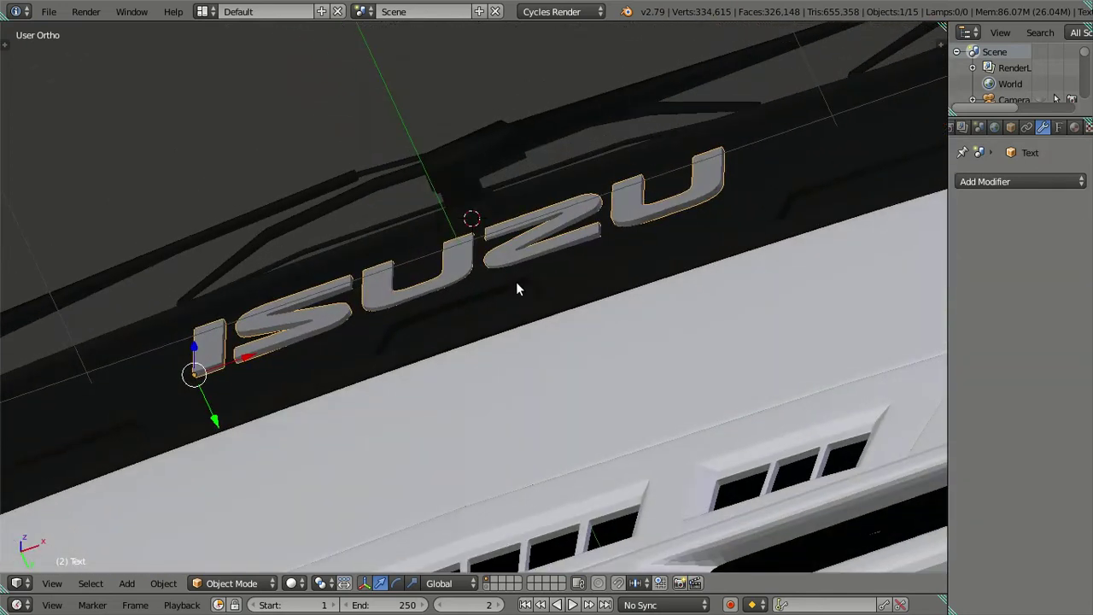
middle_click_drag(497, 327, 432, 301)
scroll(501, 320, "down", 3)
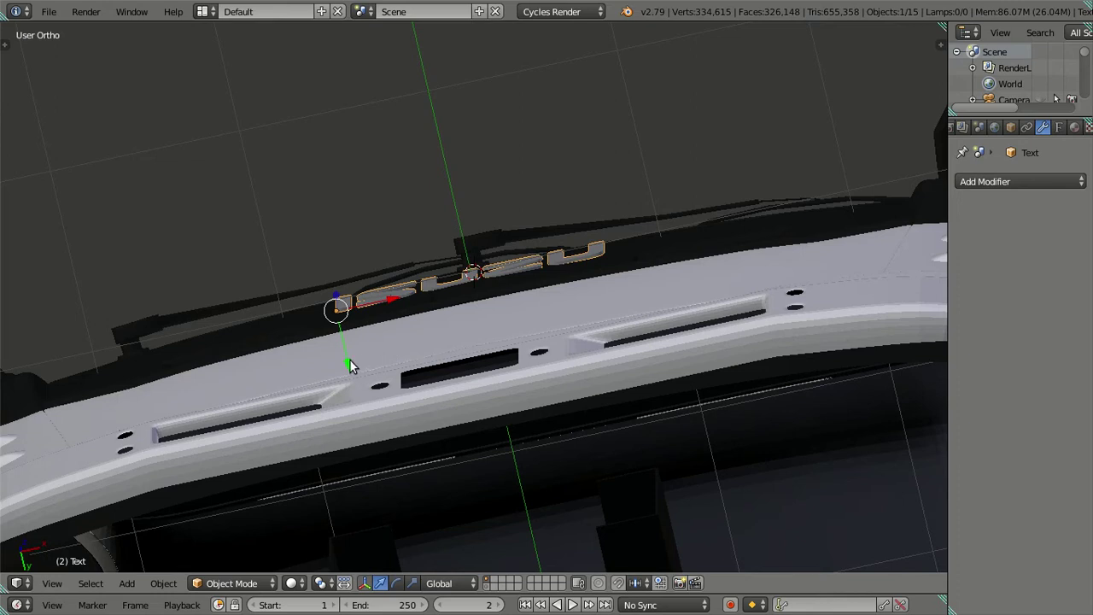
left_click_drag(347, 363, 348, 274)
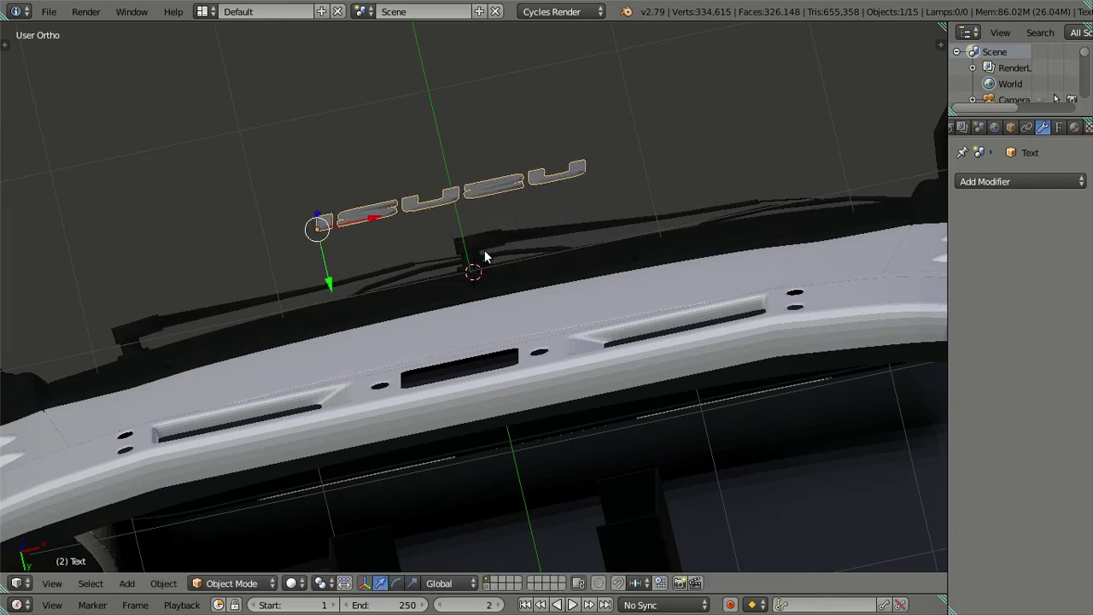
middle_click_drag(485, 253, 528, 284)
key("shift+d")
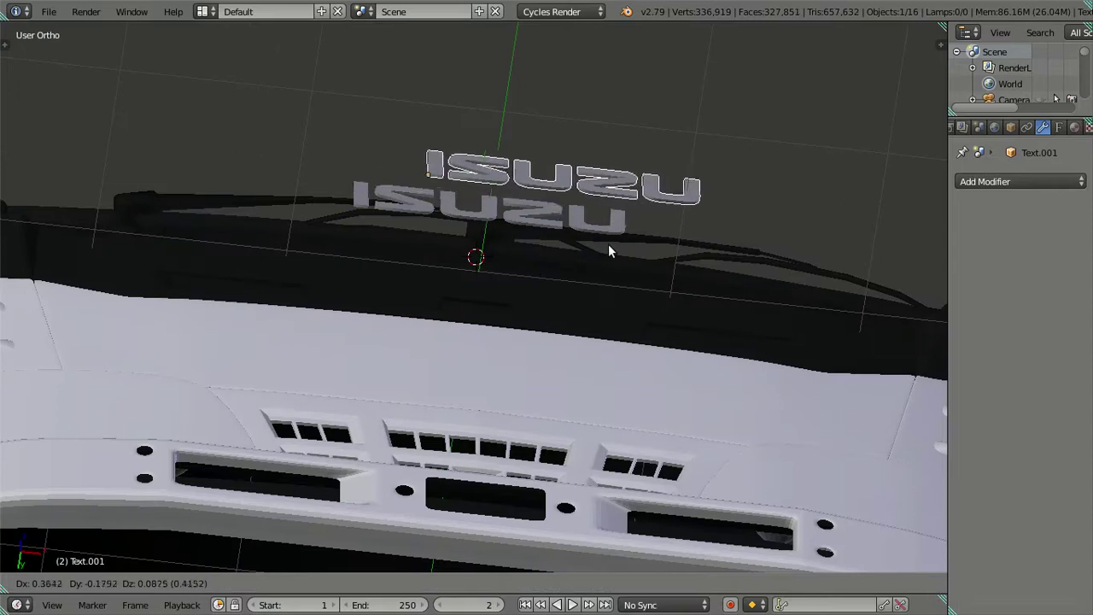
- Move a copy of the ISUZU text above the original and reduce it to the single letter S
right_click(601, 242)
left_click_drag(346, 252, 358, 185)
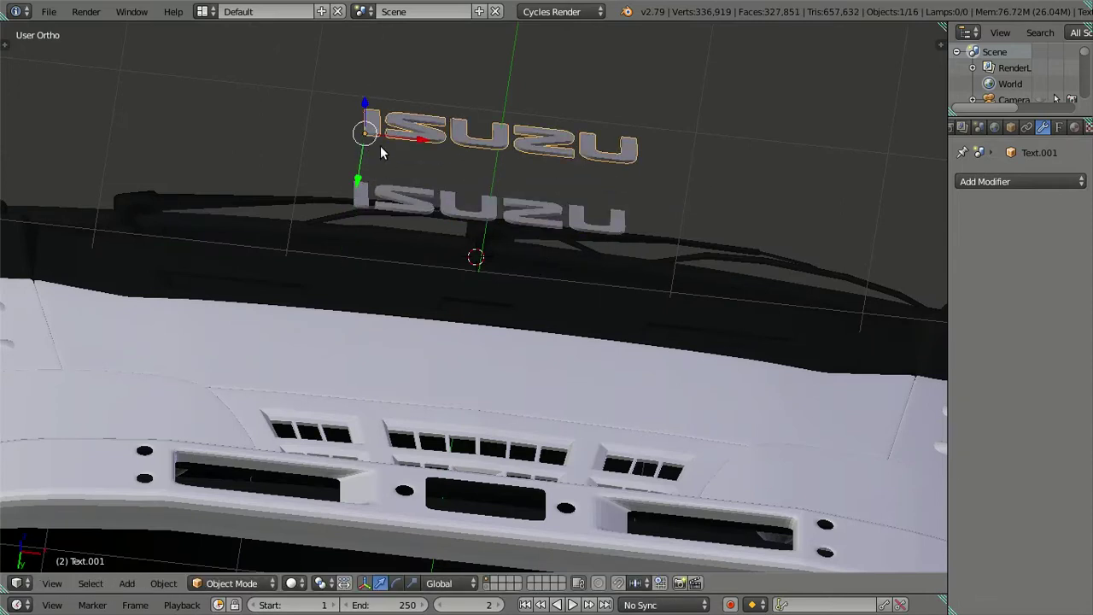
key("Tab")
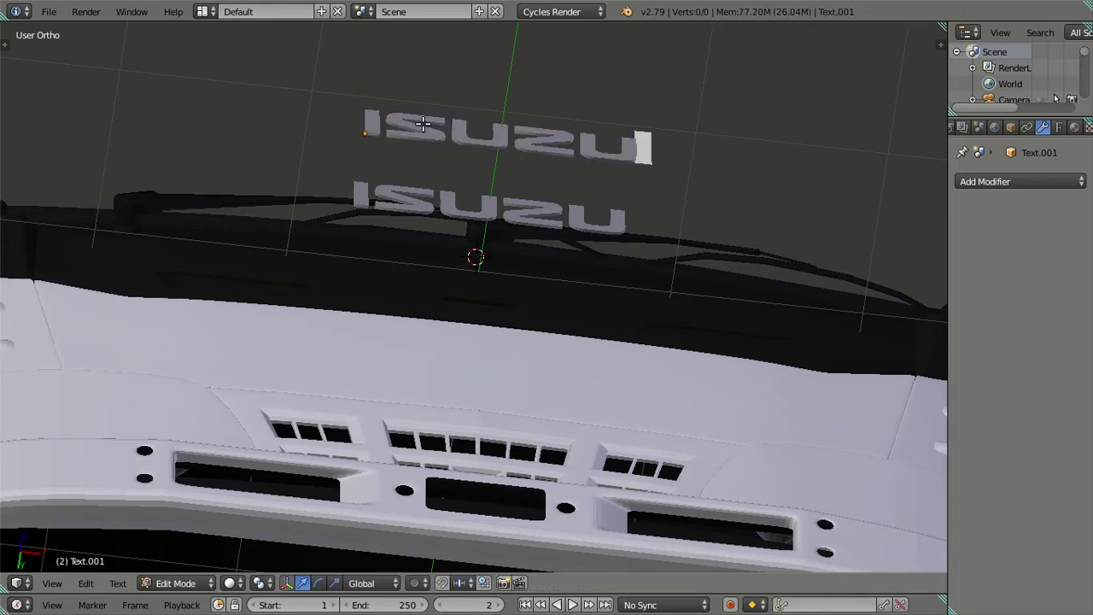
key("BackSpace")
key("BackSpace")
key("BackSpace")
key("BackSpace")
key("BackSpace")
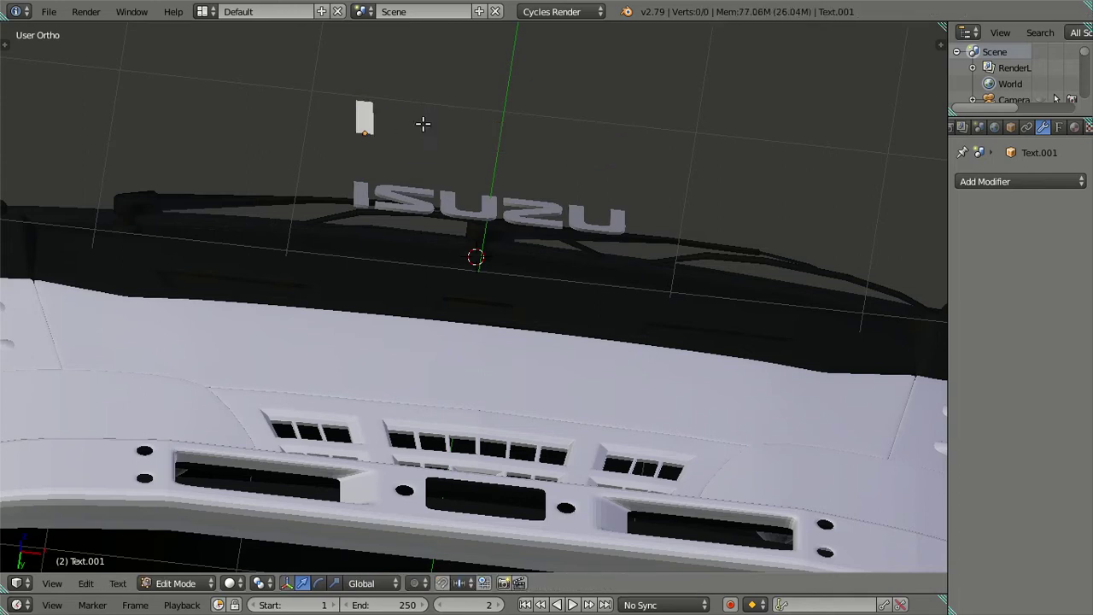
type("S")
key("Tab")
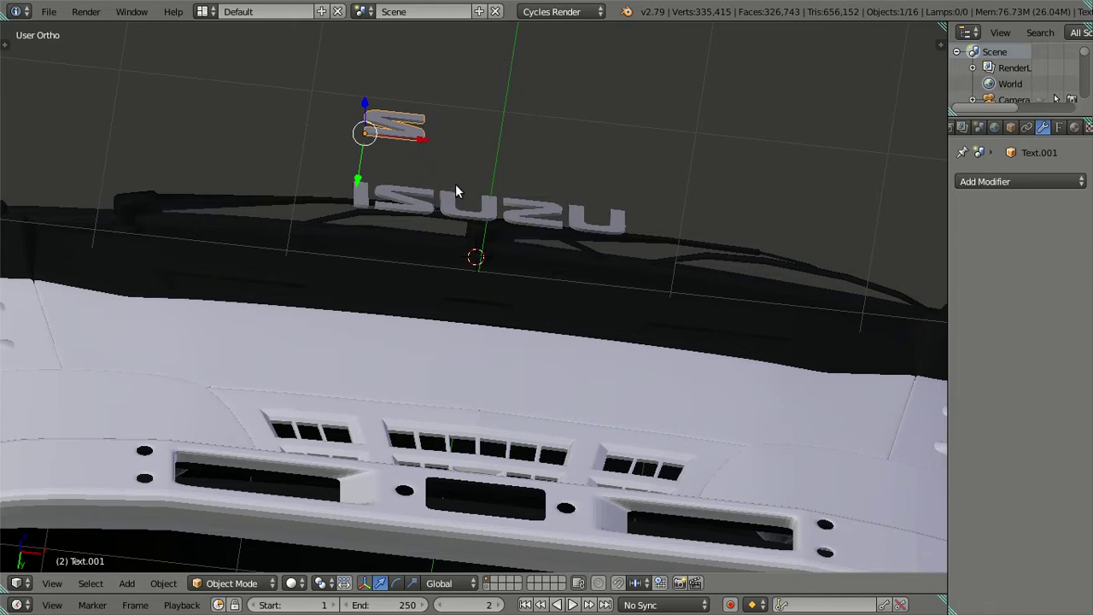
- In wireframe view, duplicate the ISUZU text above the logo and reduce the copy to a single U
right_click(458, 175)
scroll(458, 175, "down", 3)
scroll(457, 175, "up", 3)
key("z")
key("shift+d")
right_click(505, 130)
left_click_drag(352, 175, 352, 138)
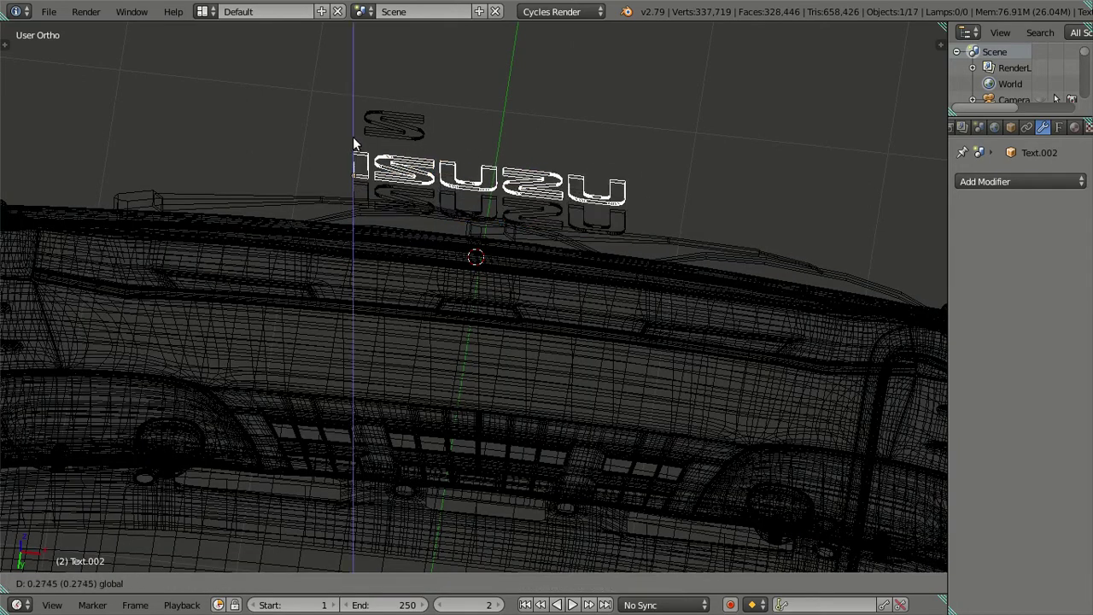
key("Tab")
key("BackSpace")
key("BackSpace")
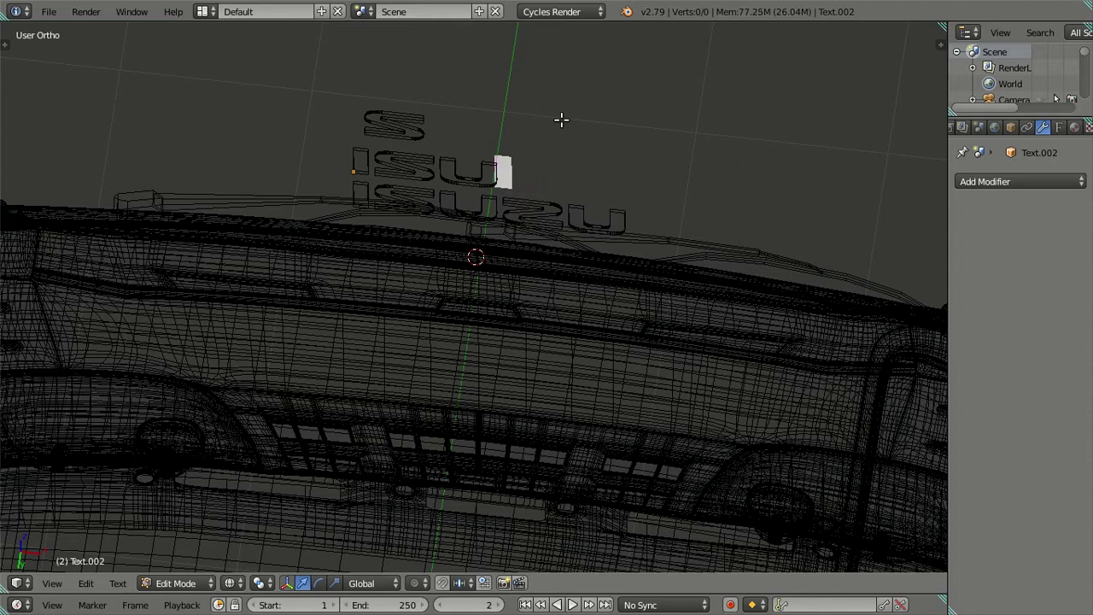
key("BackSpace")
key("BackSpace")
key("BackSpace")
type("U")
key("Tab")
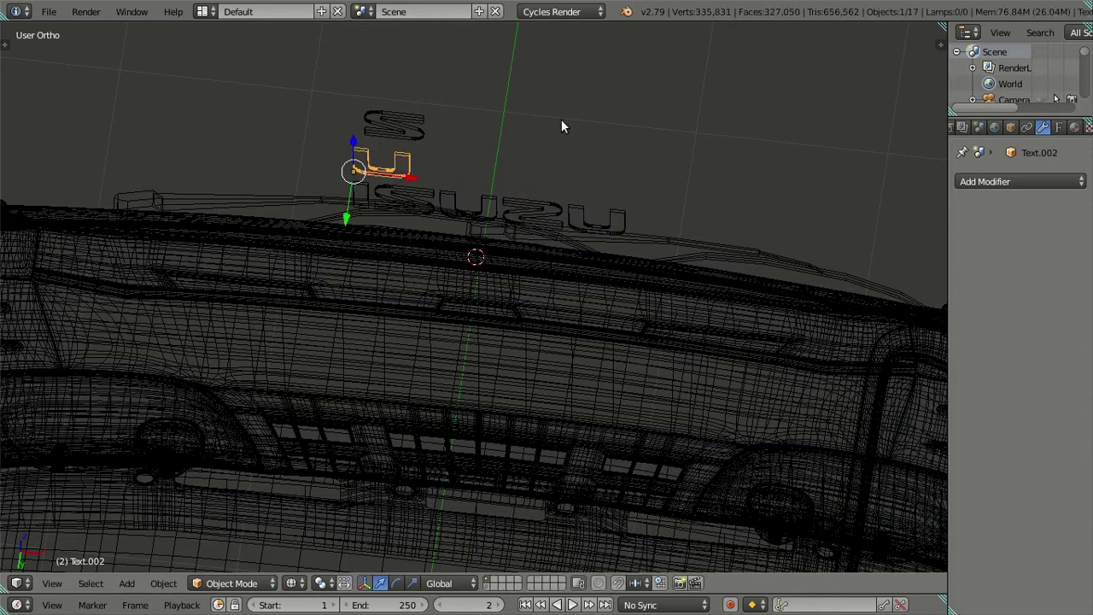
- Duplicate the ISUZU text in place and slide the U letter right along X
right_click(490, 201)
key("shift+d")
key("Escape")
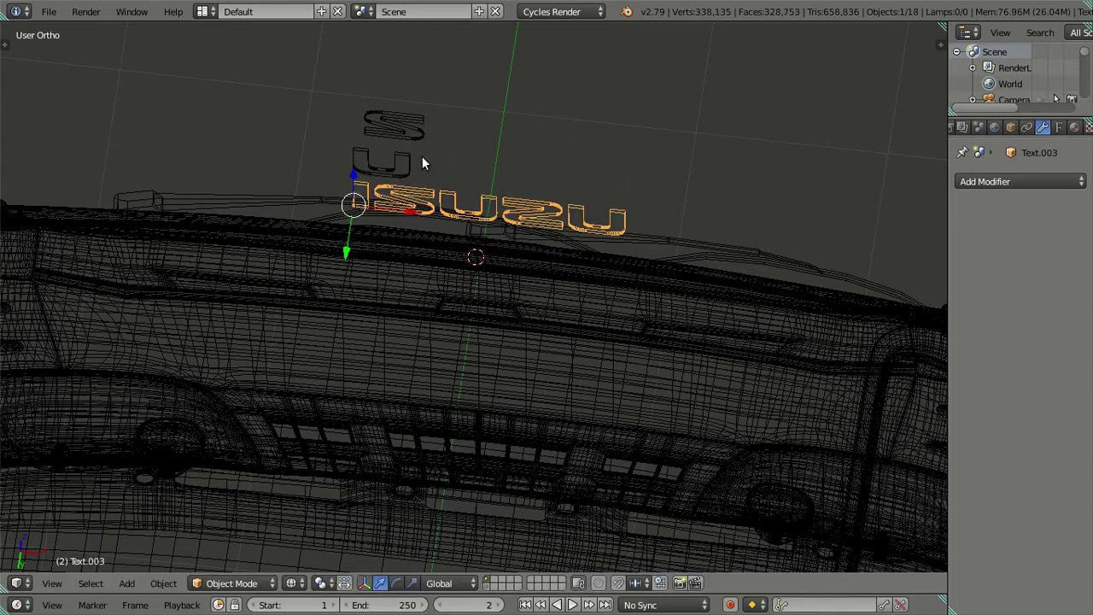
right_click(408, 171)
key("g")
key("x")
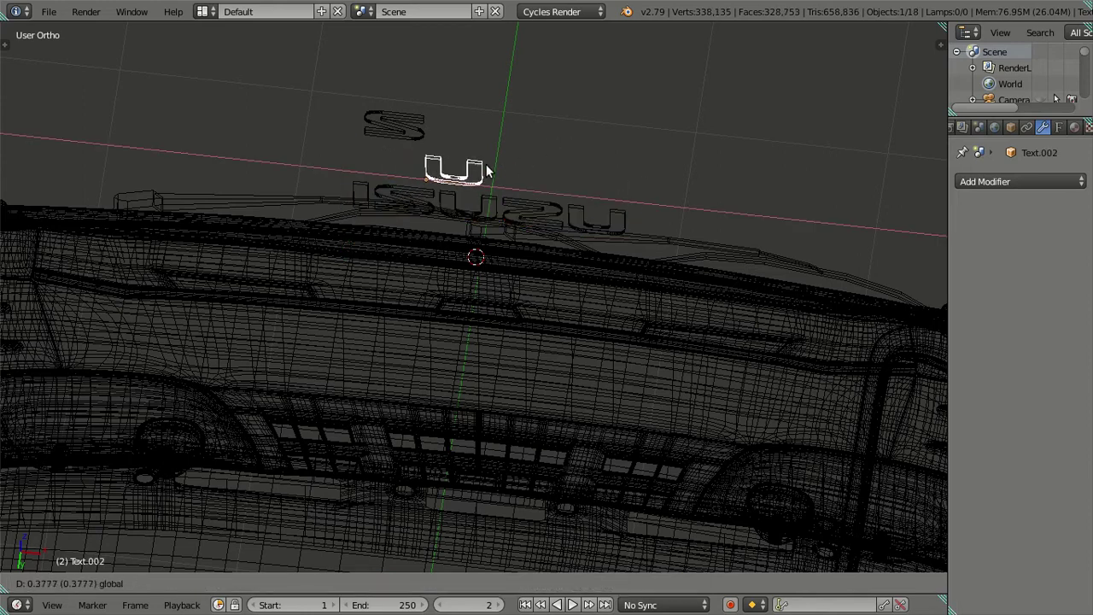
left_click(503, 175)
- Make a single Z from another ISUZU copy and slide it right along X
right_click(504, 210)
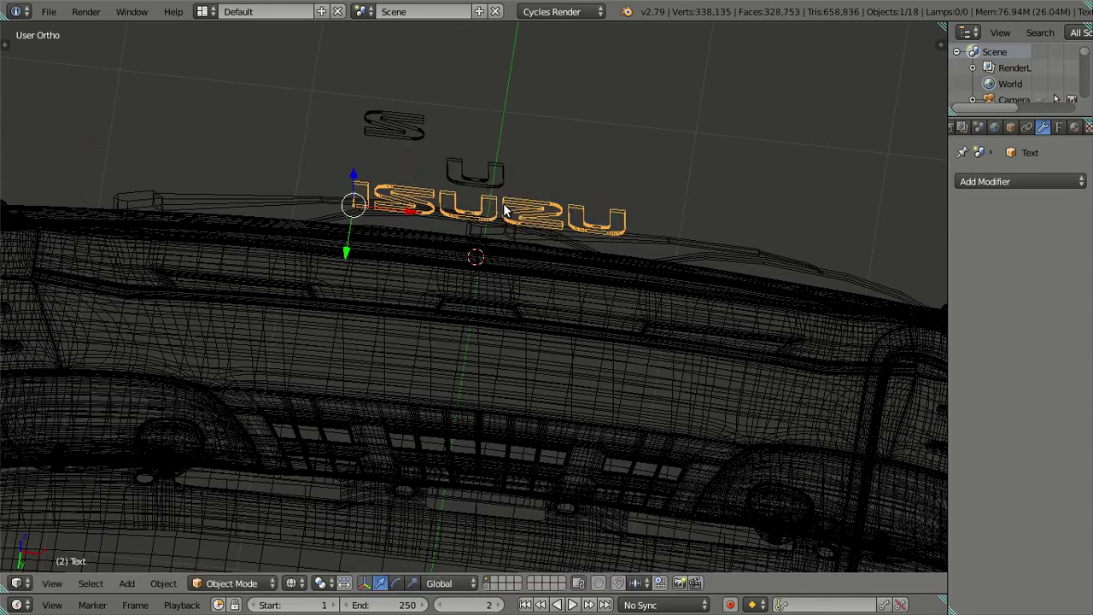
left_click_drag(352, 179, 353, 179)
key("shift+d")
left_click(363, 141)
key("Tab")
key("BackSpace")
key("BackSpace")
key("BackSpace")
key("BackSpace")
key("BackSpace")
type("Z")
key("Tab")
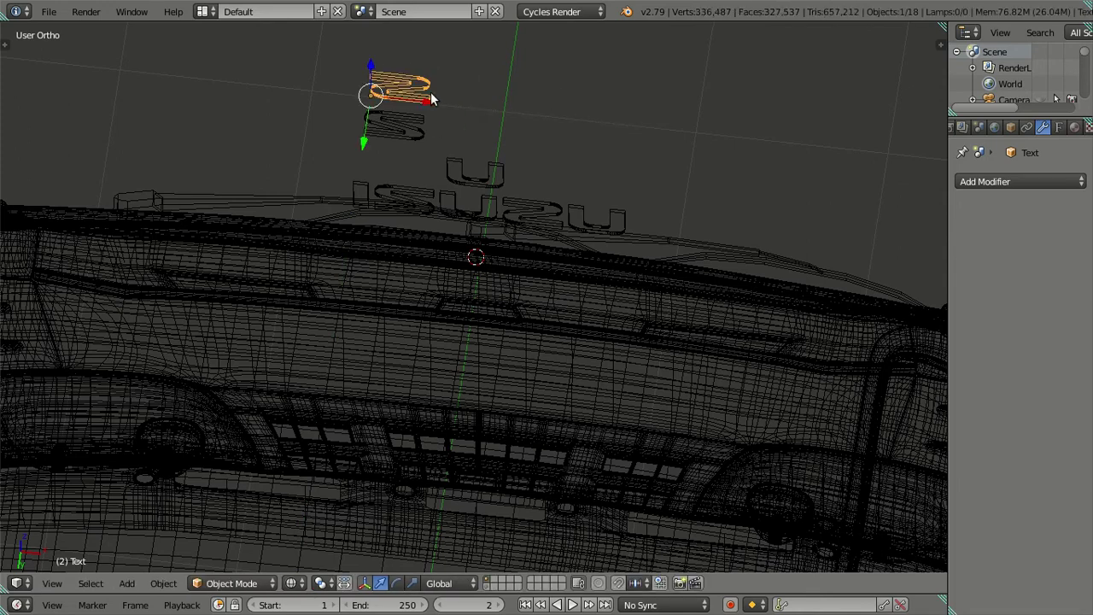
key("g")
key("x")
left_click(580, 134)
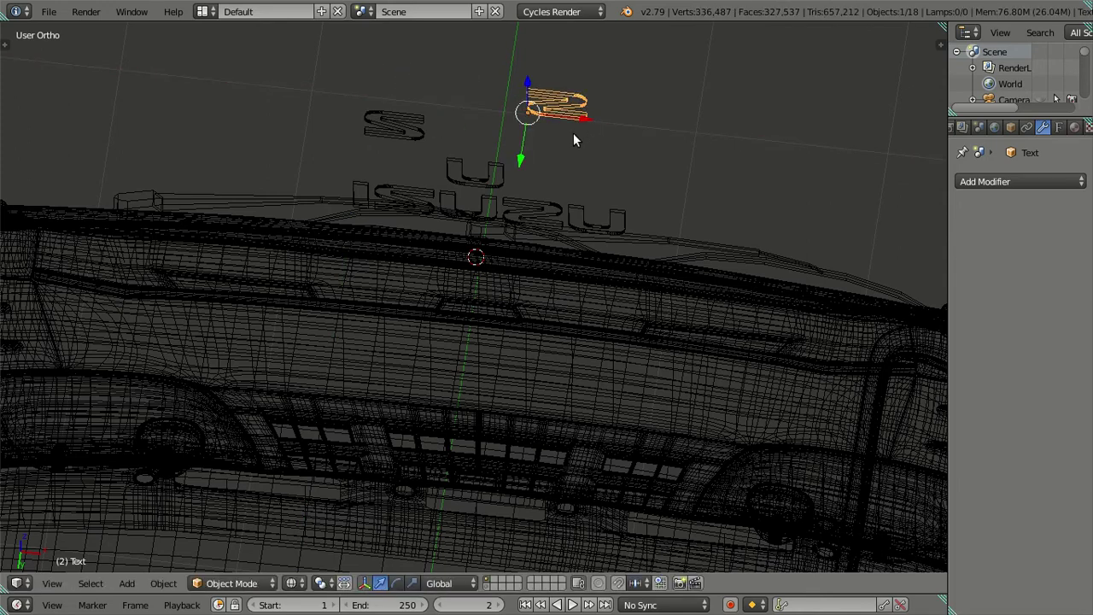
- Duplicate the U into a second U placed further right along X
right_click(516, 181)
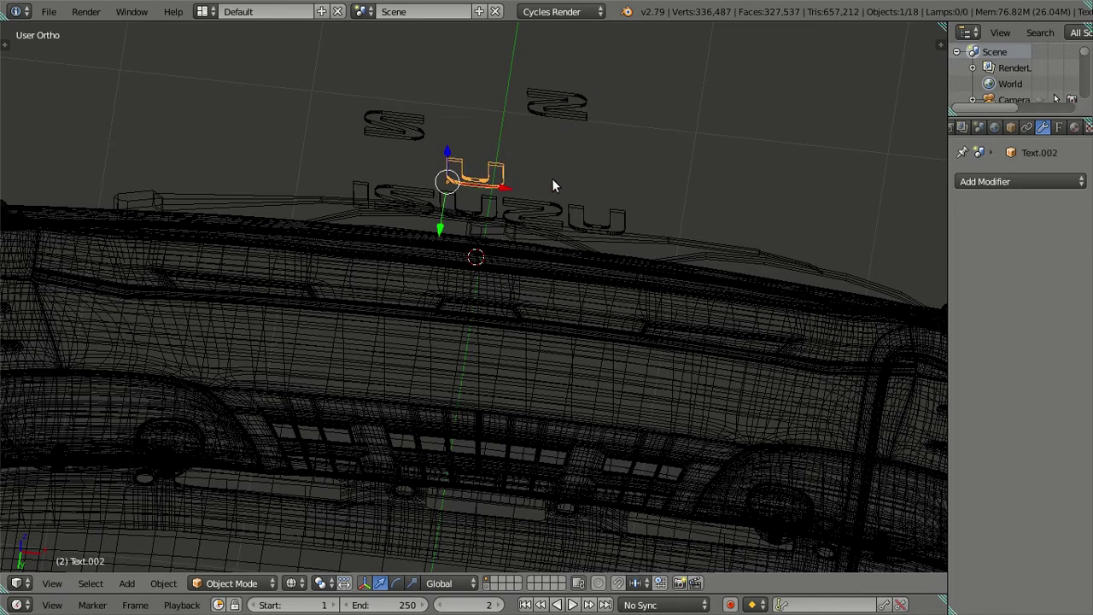
key("shift+d")
key("Escape")
key("g")
key("x")
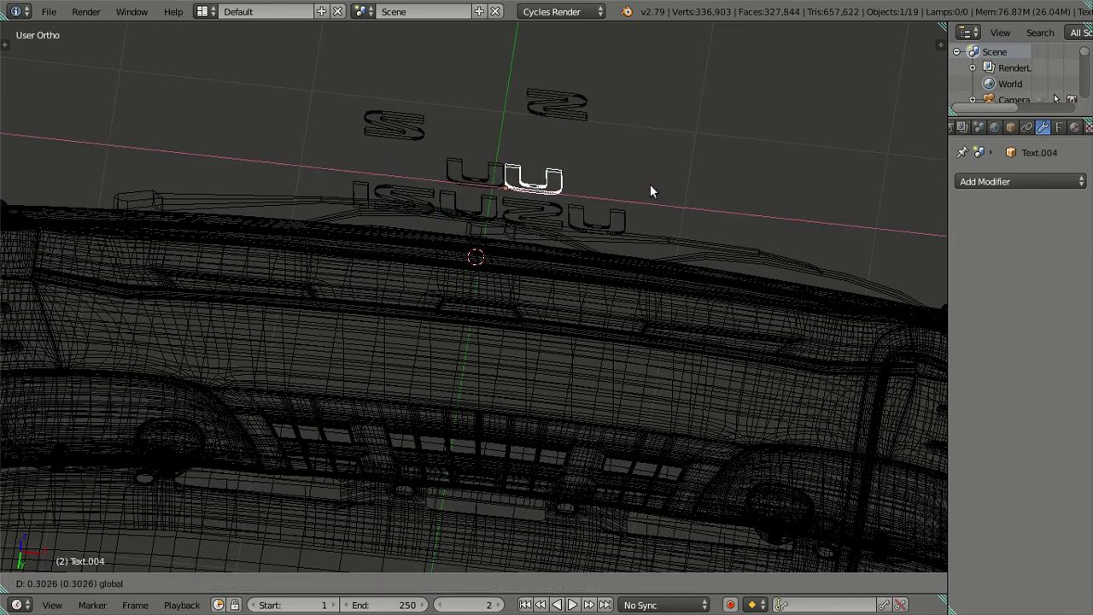
left_click(664, 188)
- Reduce the remaining ISUZU copy to the single letter I
right_click(577, 214)
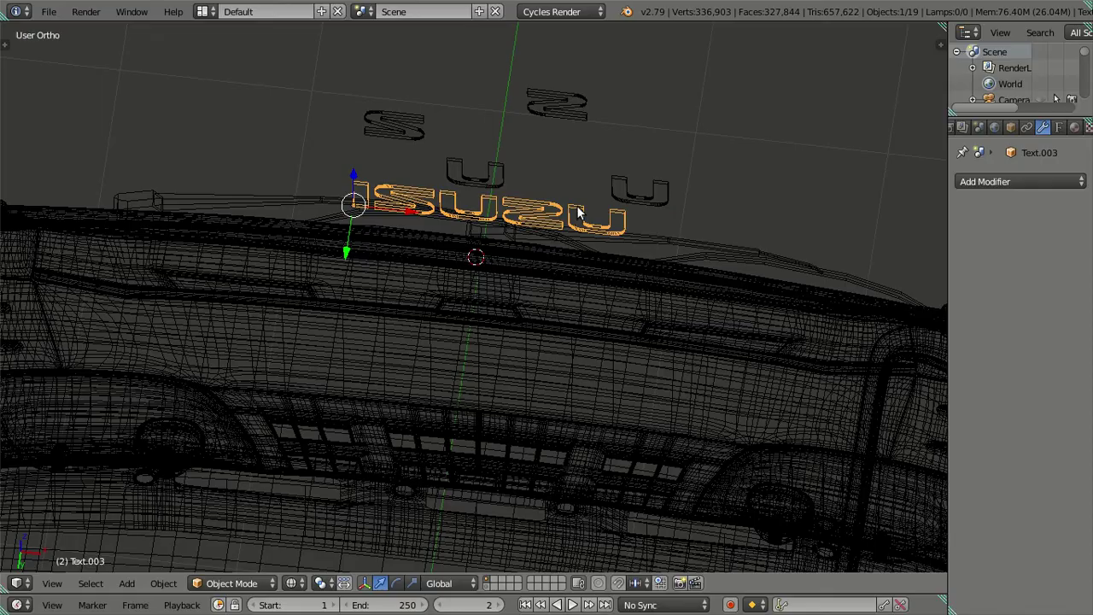
key("Tab")
key("BackSpace")
key("BackSpace")
key("BackSpace")
key("BackSpace")
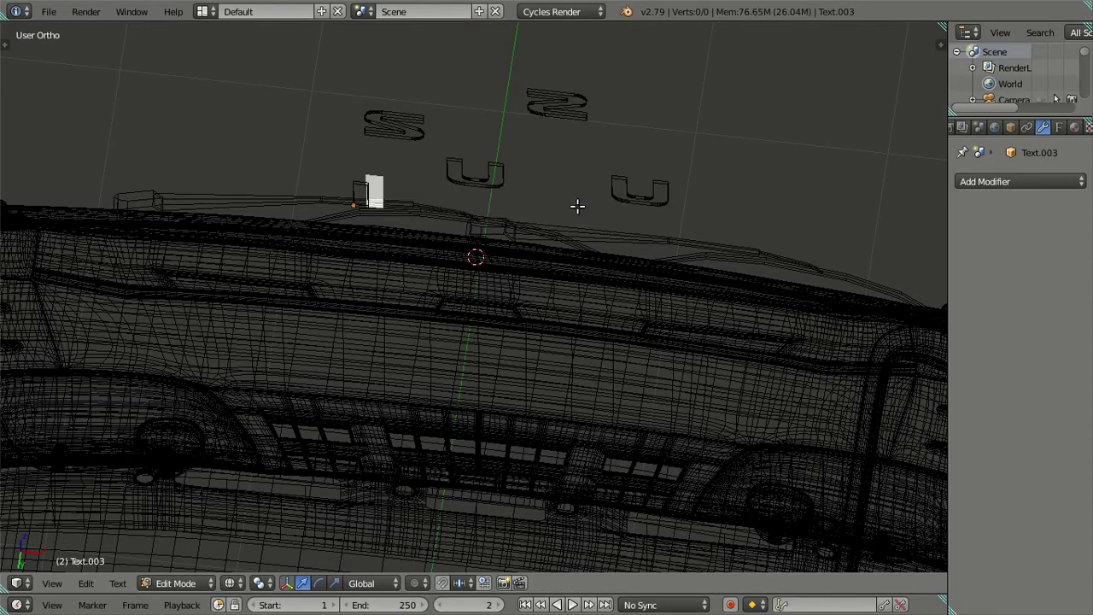
key("Tab")
- Snap the 3D cursor to the I letter's origin
mouse_move(512, 114)
middle_mouse_down()
mouse_move(478, 143)
mouse_move(485, 121)
mouse_move(405, 134)
middle_mouse_up()
right_click(370, 151)
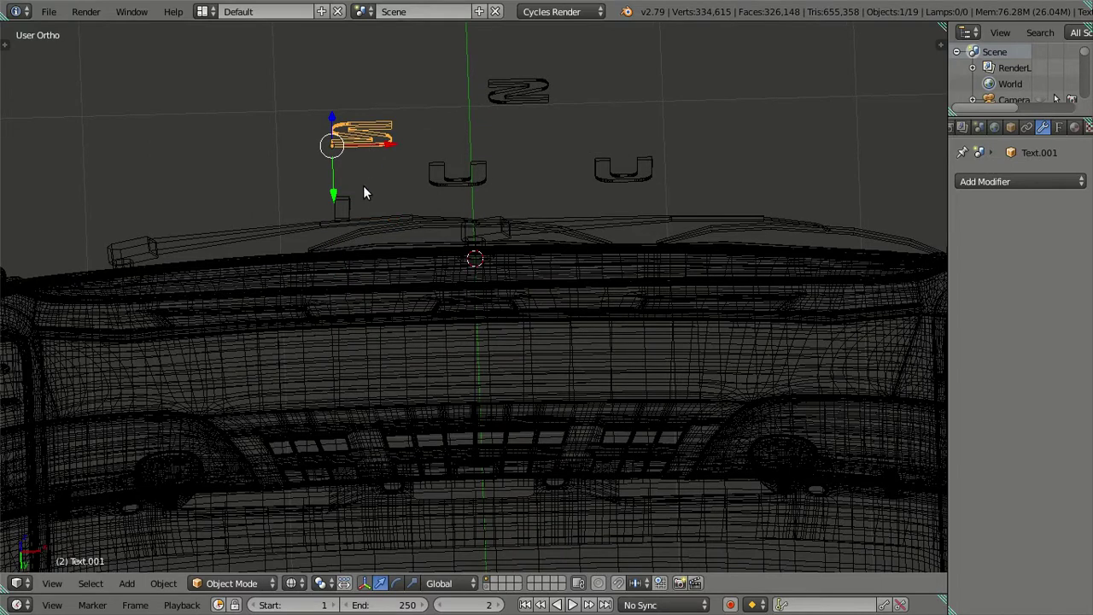
right_click(348, 205)
key("shift+s")
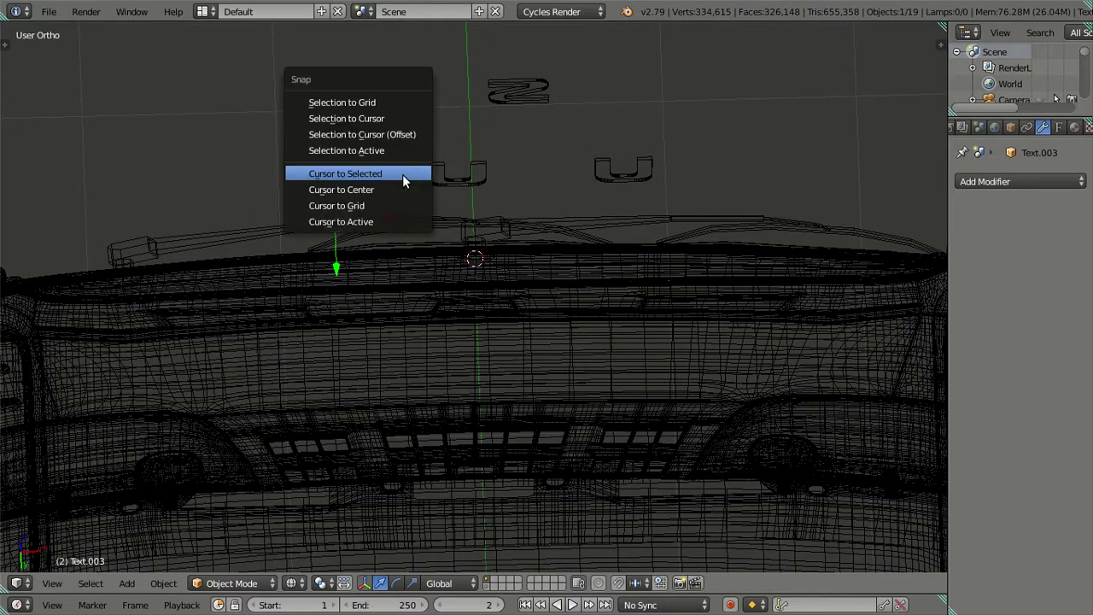
left_click(401, 170)
key("shift+s")
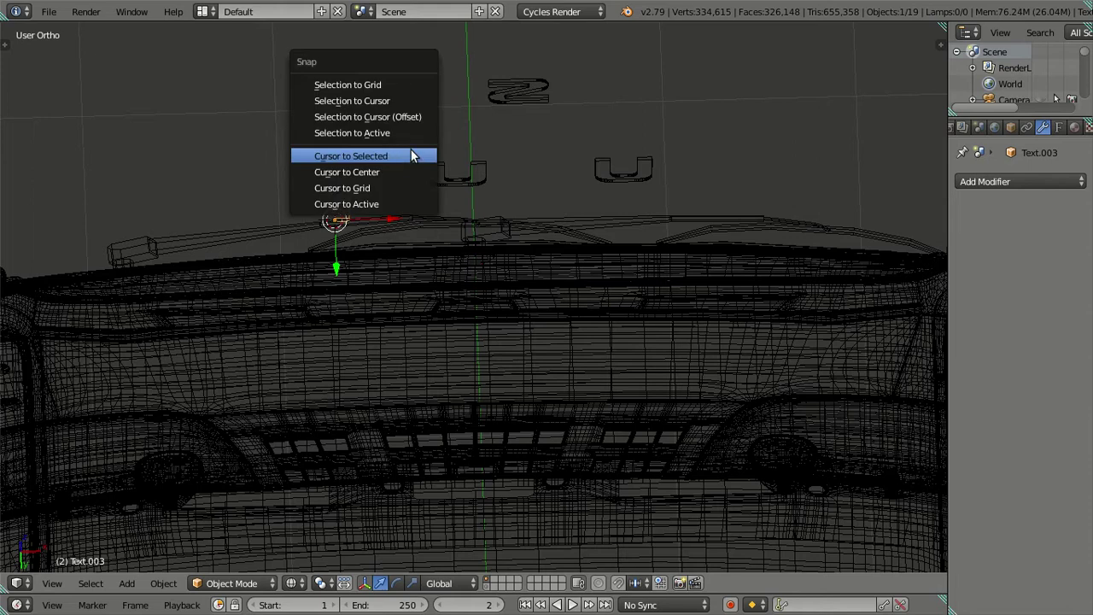
left_click(414, 104)
- Snap the S onto the 3D cursor at the I and slide it right along X
right_click(386, 144)
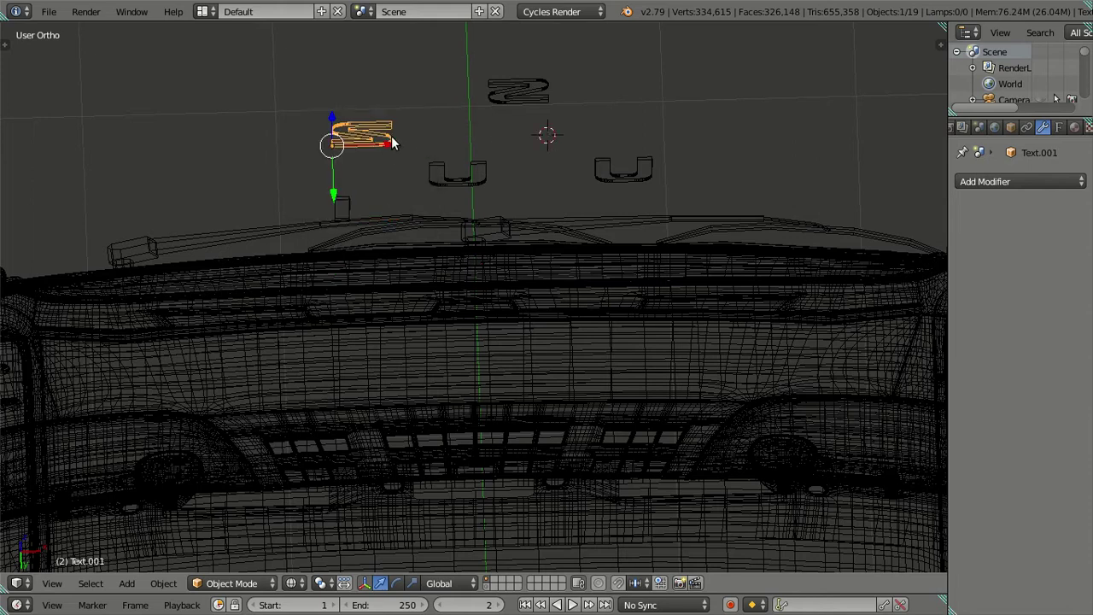
right_click(346, 209)
key("shift+s")
left_click(389, 181)
right_click(369, 151)
key("shift+s")
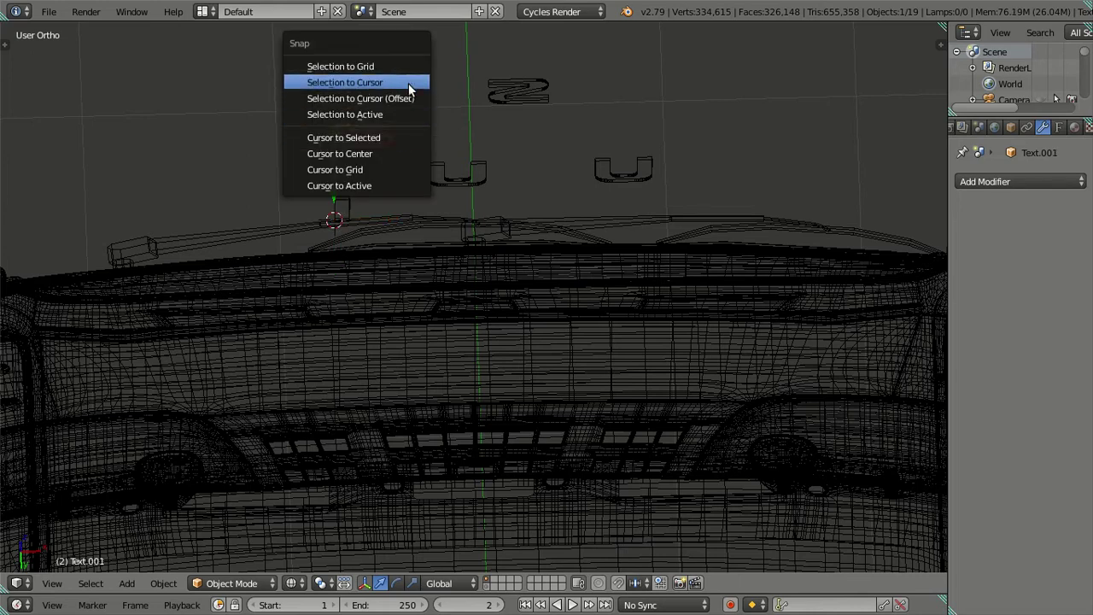
left_click(408, 88)
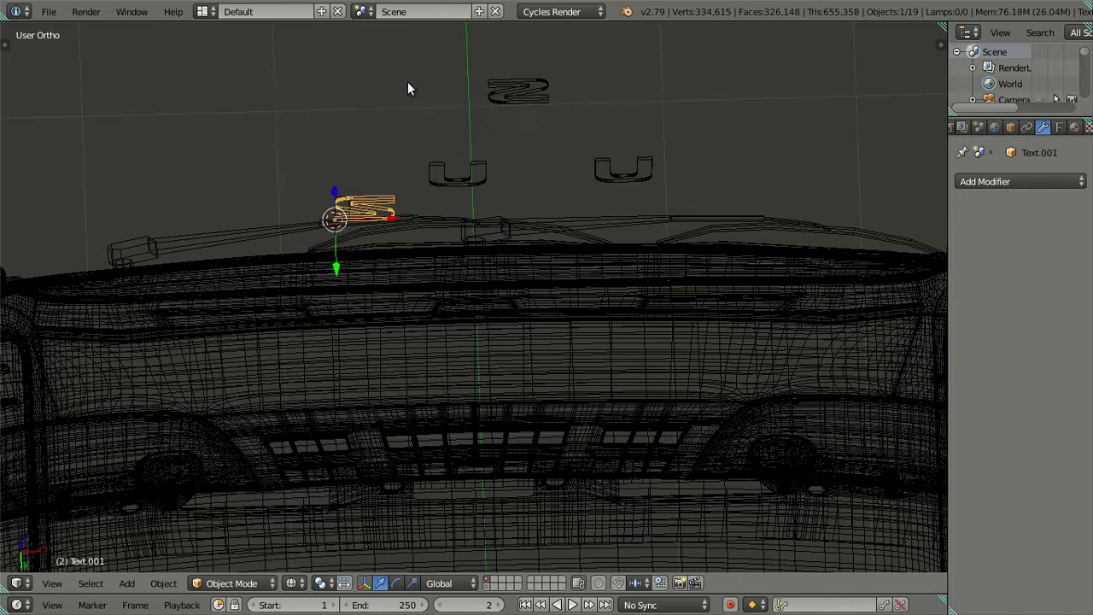
key("g")
key("x")
left_click(454, 183)
- Snap the first U to the cursor and slide it along X past the S
key("shift+d")
left_click(458, 180)
key("shift+s")
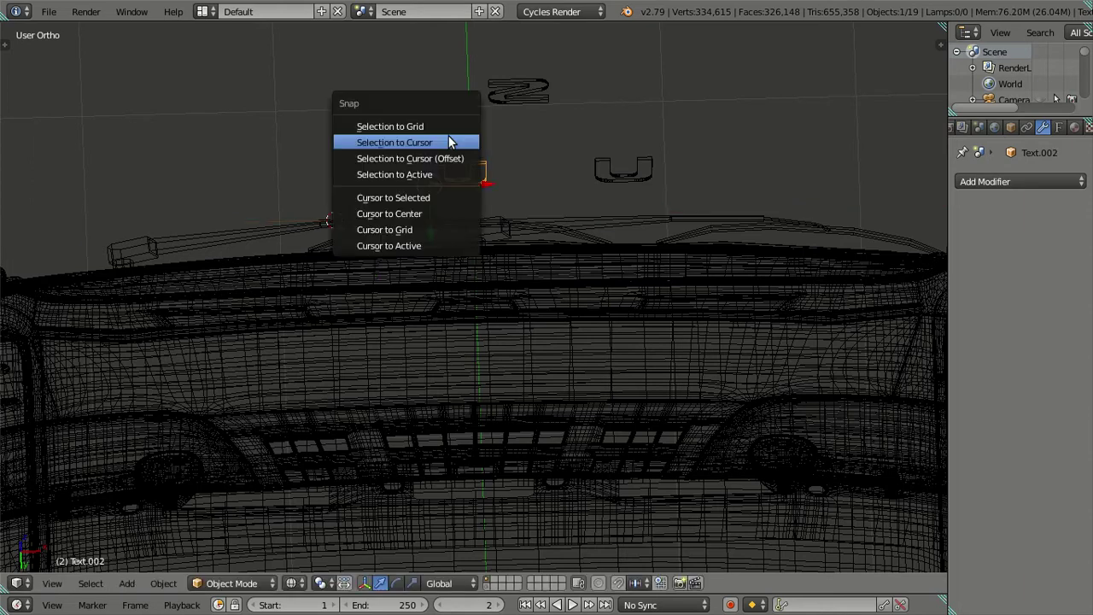
left_click(447, 136)
key("g")
key("x")
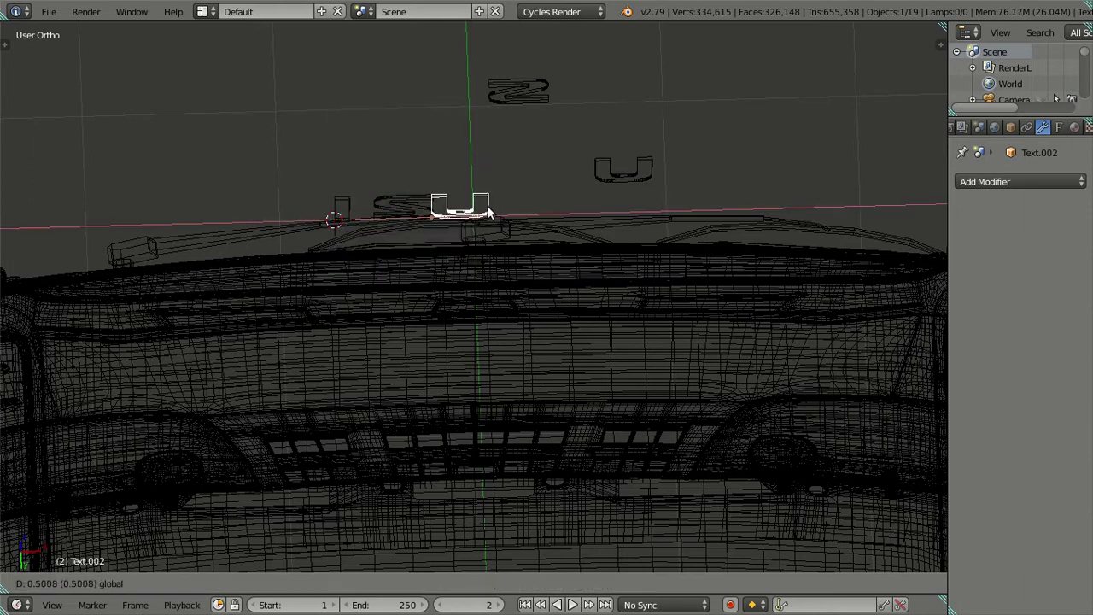
left_click(504, 213)
- Snap the Z to the cursor and slide it along X past the U
right_click(506, 86)
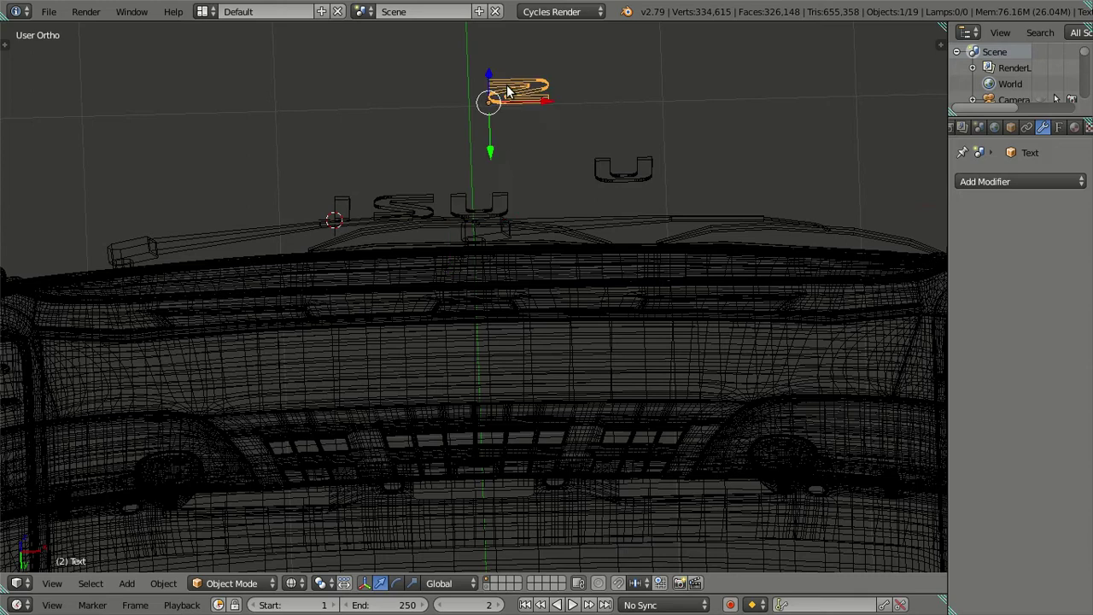
key("shift+s")
left_click(526, 121)
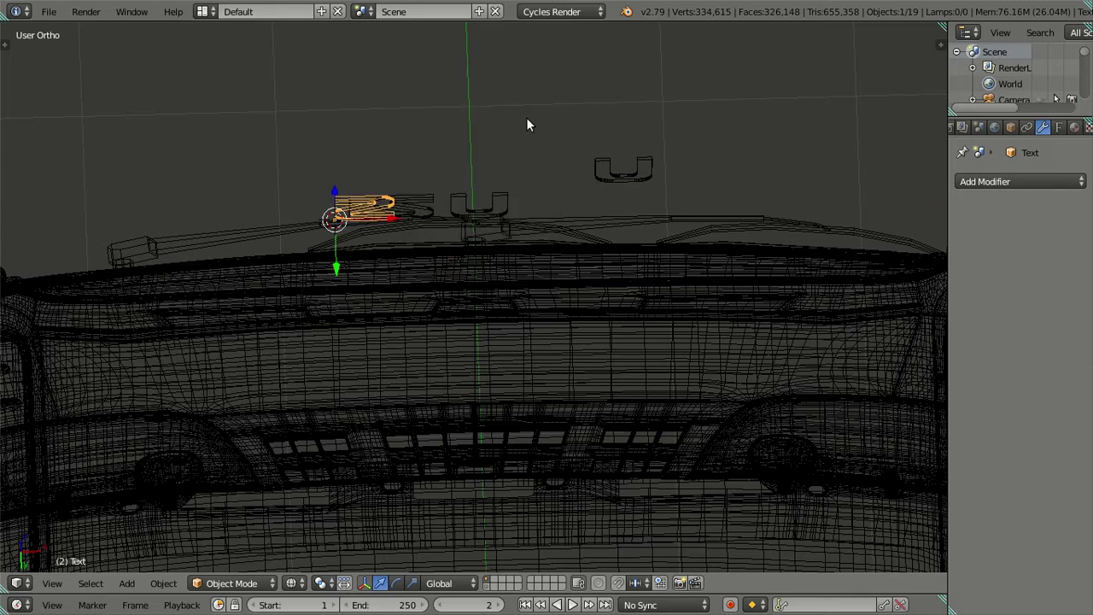
key("g")
key("x")
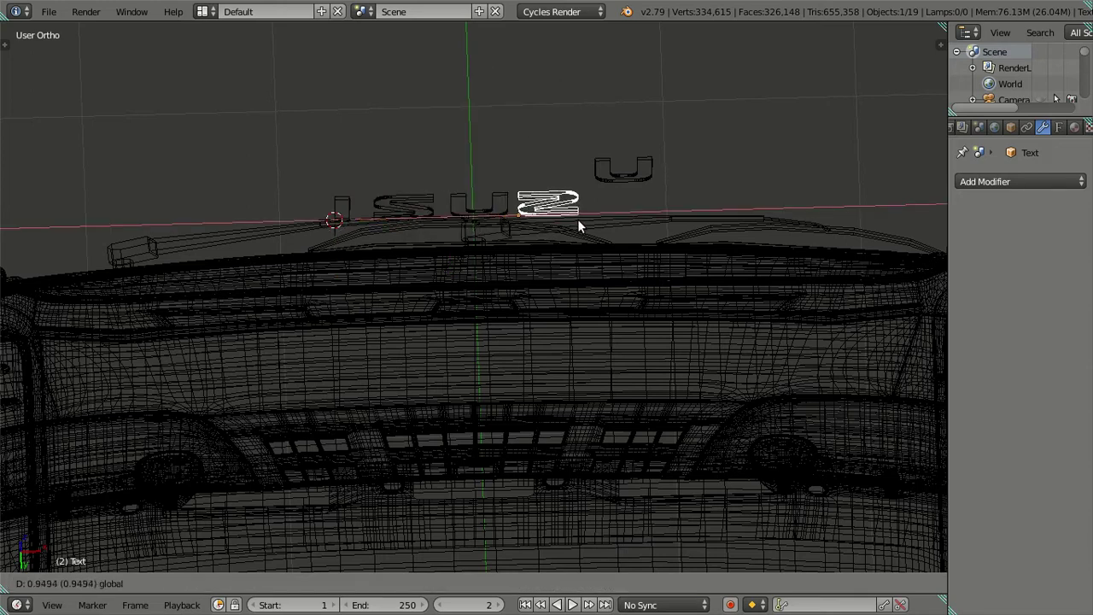
left_click(577, 219)
- Snap the second U to the cursor, place it at the row's end, and view Front Ortho
right_click(609, 169)
key("shift+s")
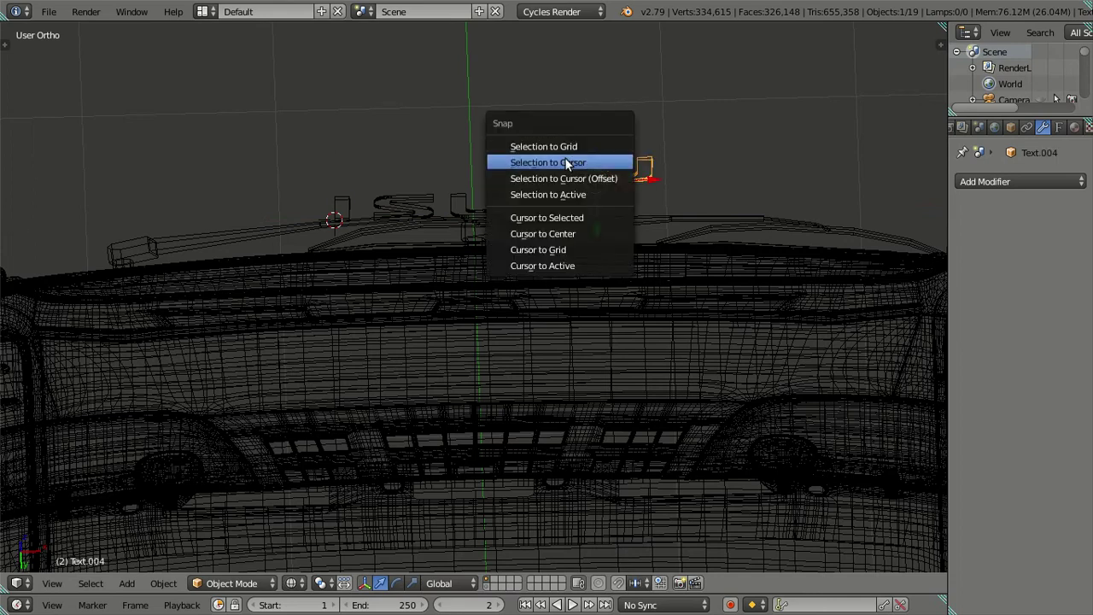
left_click(564, 160)
key("g")
key("x")
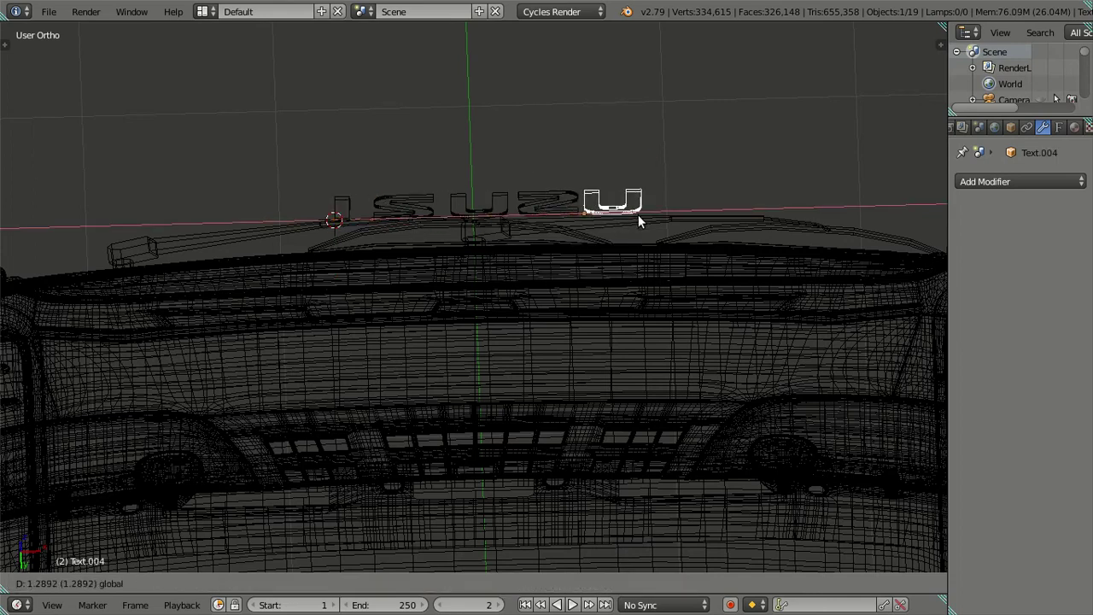
left_click(646, 216)
key("KP_1")
- Slide the I and S letters along X onto their reference letters
scroll(537, 325, "up", 2)
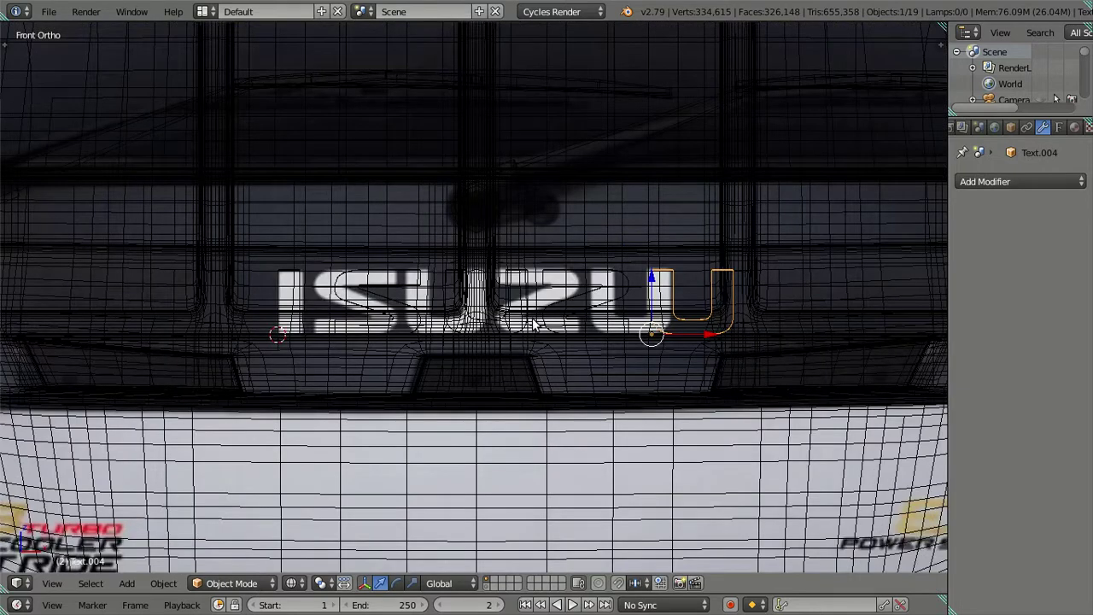
scroll(512, 351, "up", 2)
scroll(512, 351, "up", 1)
scroll(382, 345, "up", 1)
scroll(338, 312, "up", 1)
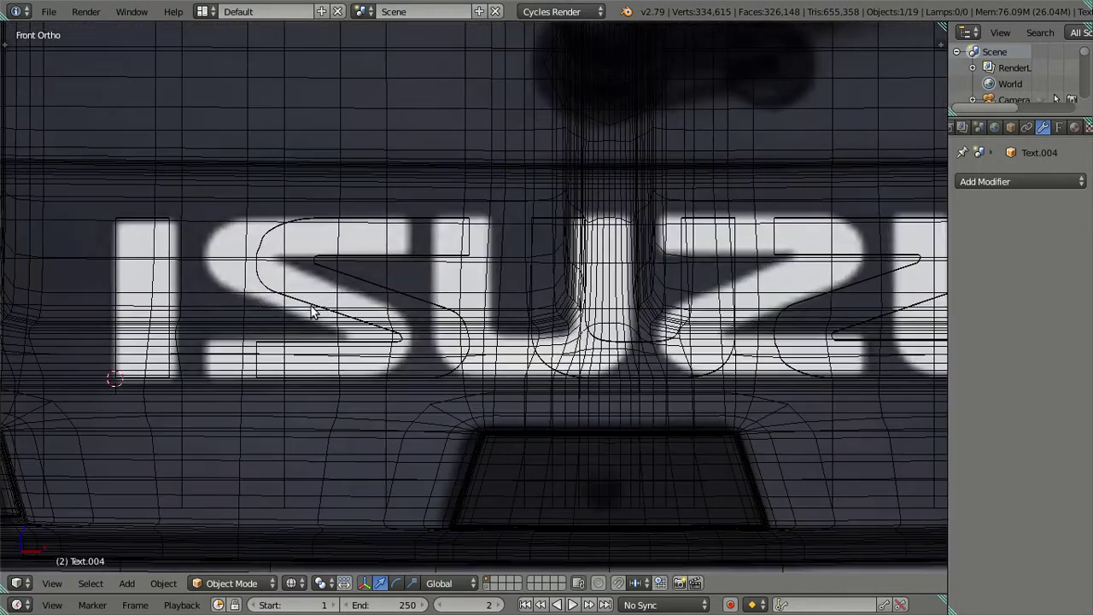
scroll(462, 299, "up", 1)
scroll(376, 298, "up", 1)
right_click(329, 268)
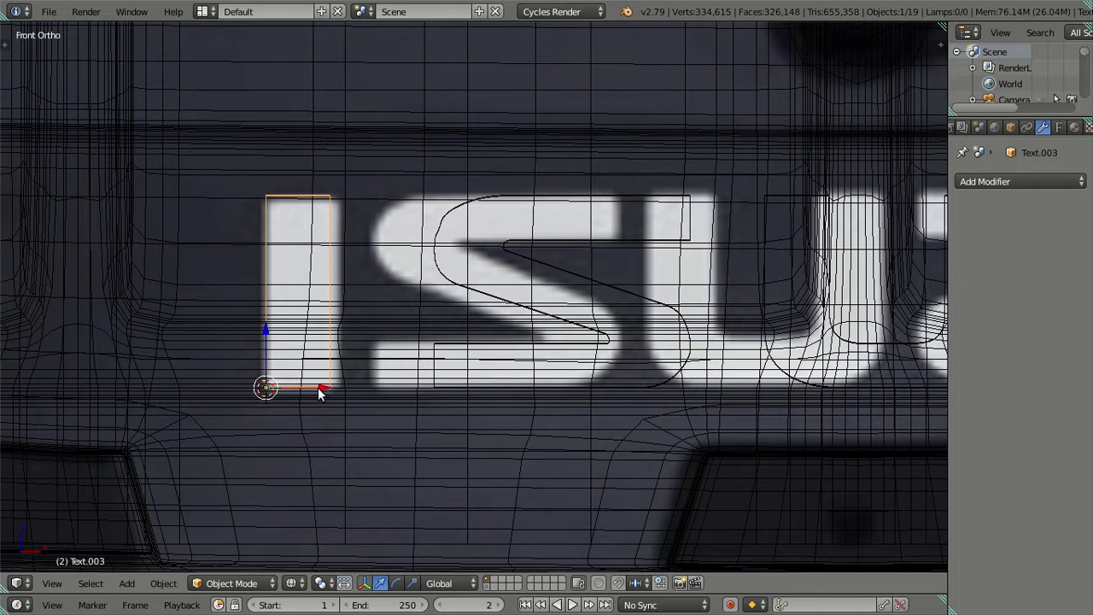
key("g")
key("x")
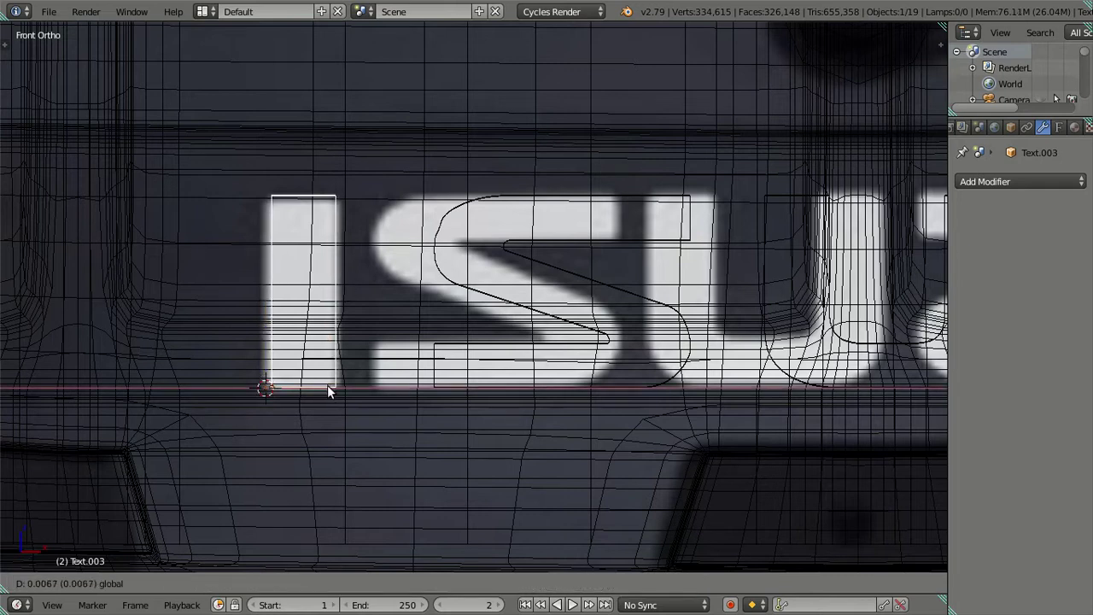
left_click(328, 390)
right_click(442, 266)
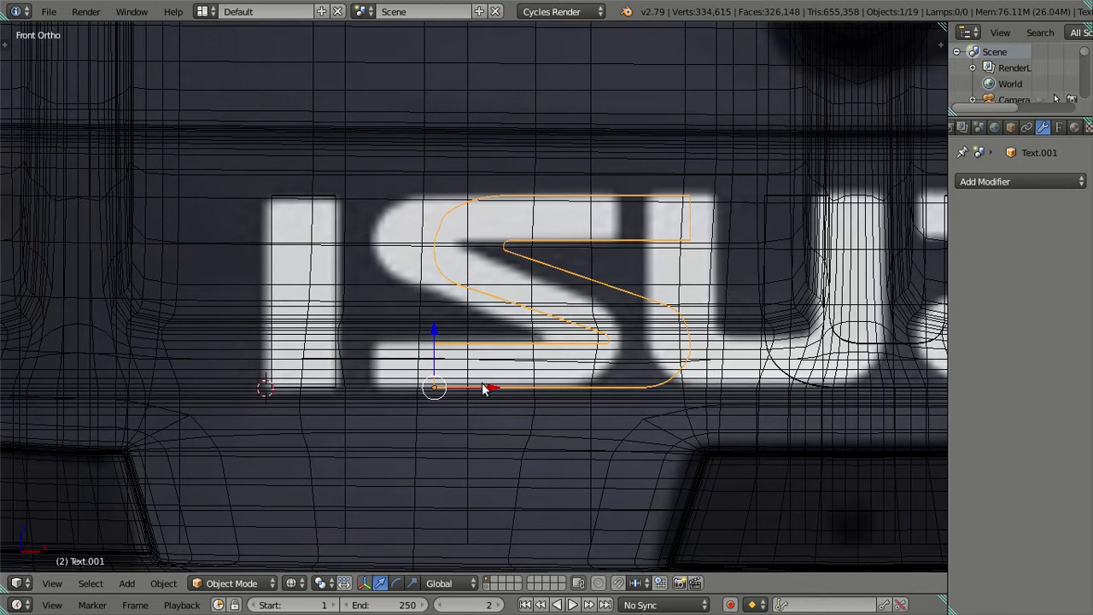
key("g")
key("x")
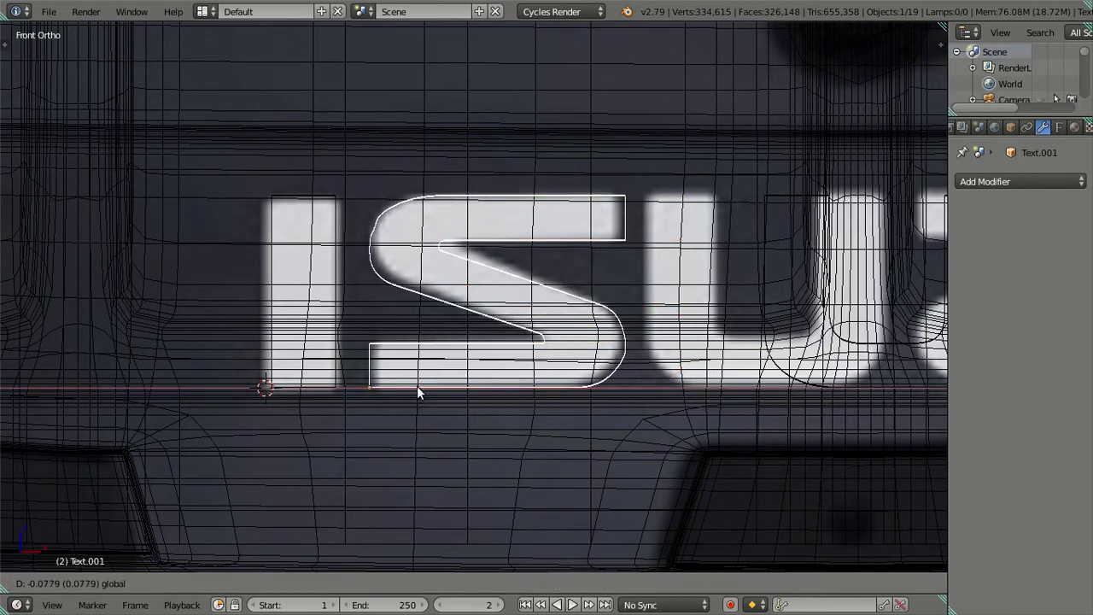
left_click(417, 385)
- Slide the first U and the Z along X onto the reference logo
middle_click_drag(639, 333, 366, 312, "shift")
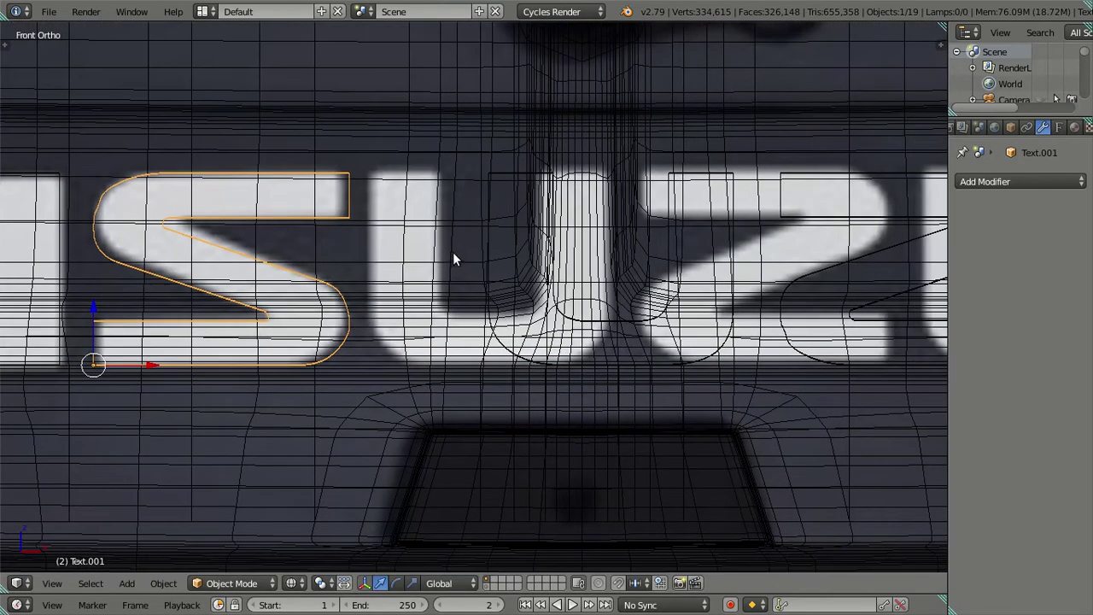
right_click(732, 203)
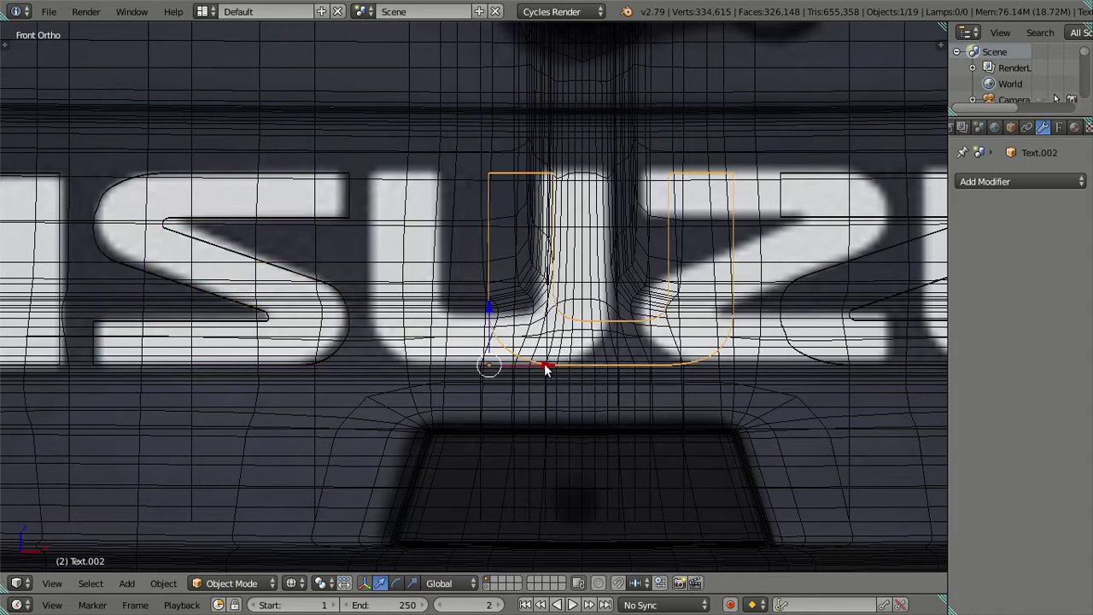
key("g")
key("x")
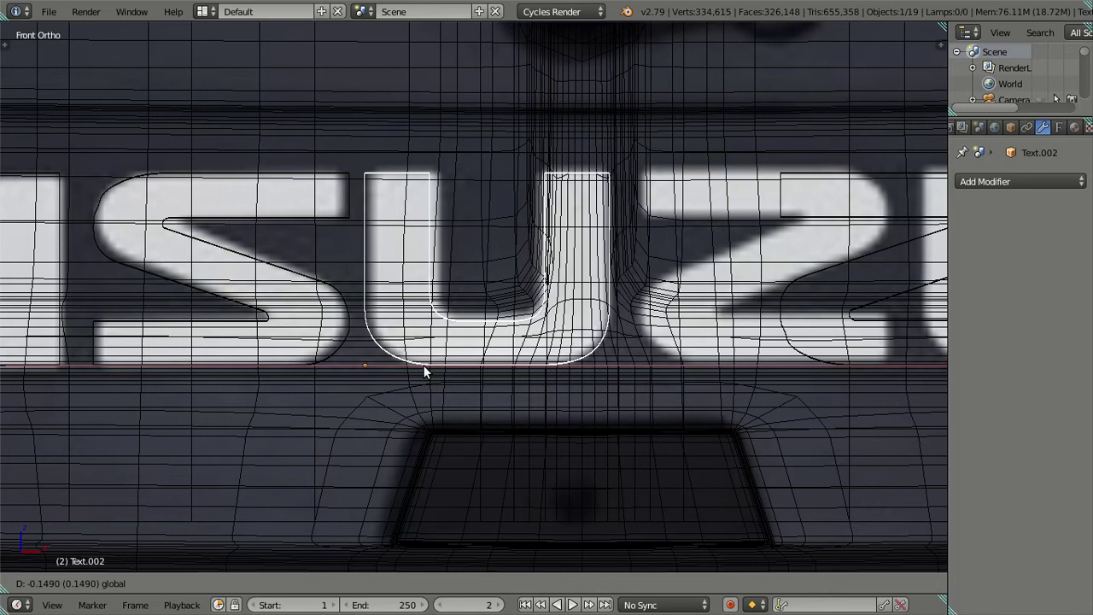
left_click(425, 364)
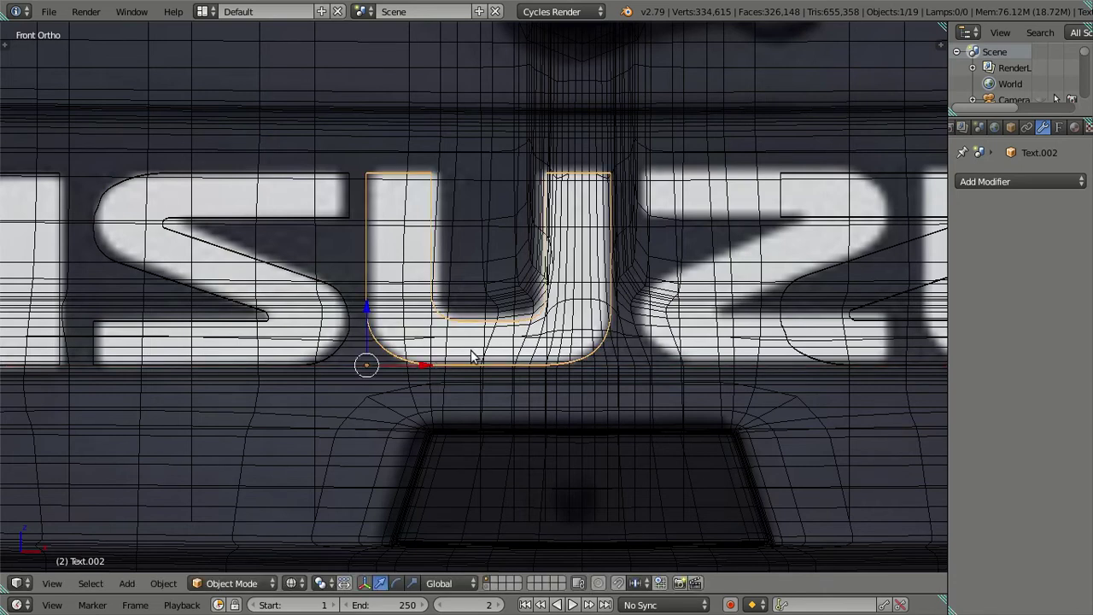
middle_click_drag(728, 288, 493, 259, "shift")
right_click(622, 219)
key("g")
key("x")
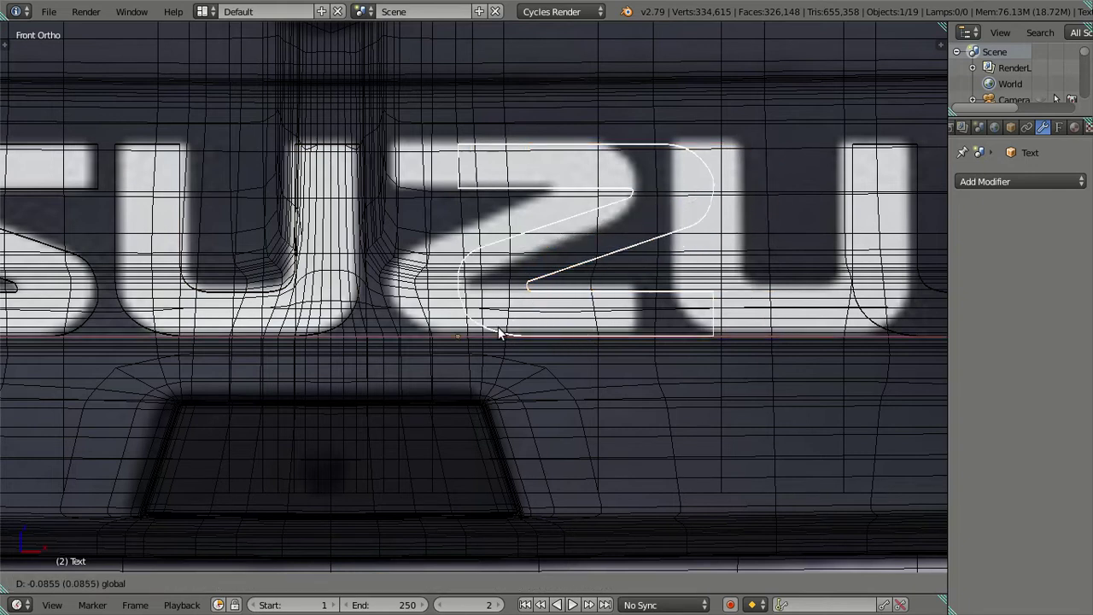
left_click(446, 322)
- Shift the last U -0.2230 along X to overlay the reference U
middle_click_drag(812, 248, 542, 232, "shift")
right_click(657, 271)
key("g")
key("x")
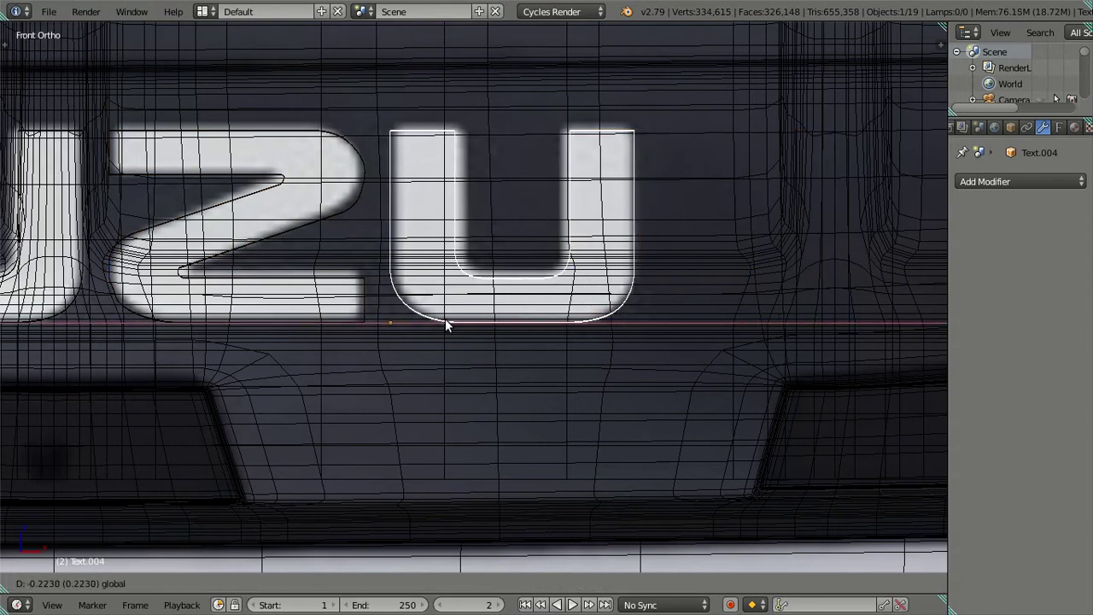
left_click(451, 323)
mouse_move(451, 302)
middle_mouse_down()
mouse_move(378, 196)
mouse_move(373, 163)
mouse_move(350, 214)
mouse_move(472, 203)
mouse_move(392, 222)
mouse_move(455, 205)
mouse_move(506, 253)
mouse_move(527, 303)
mouse_move(549, 321)
mouse_move(610, 317)
mouse_move(637, 291)
mouse_move(651, 319)
mouse_move(628, 317)
middle_mouse_up()
- Select all five letters in wireframe and switch to the Right Ortho side view
key("z")
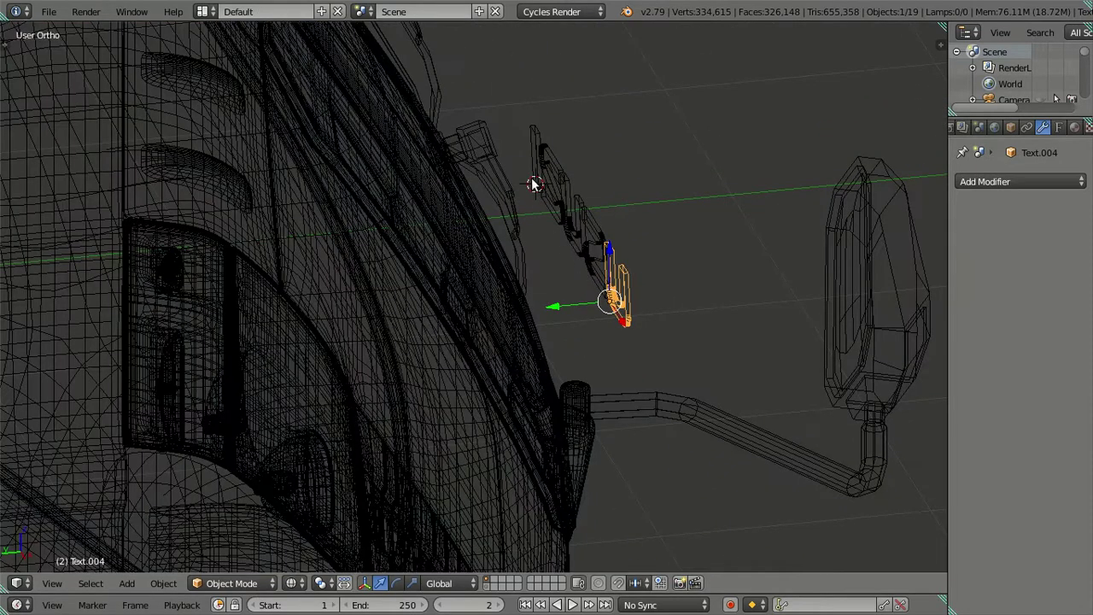
left_click(551, 206, "shift")
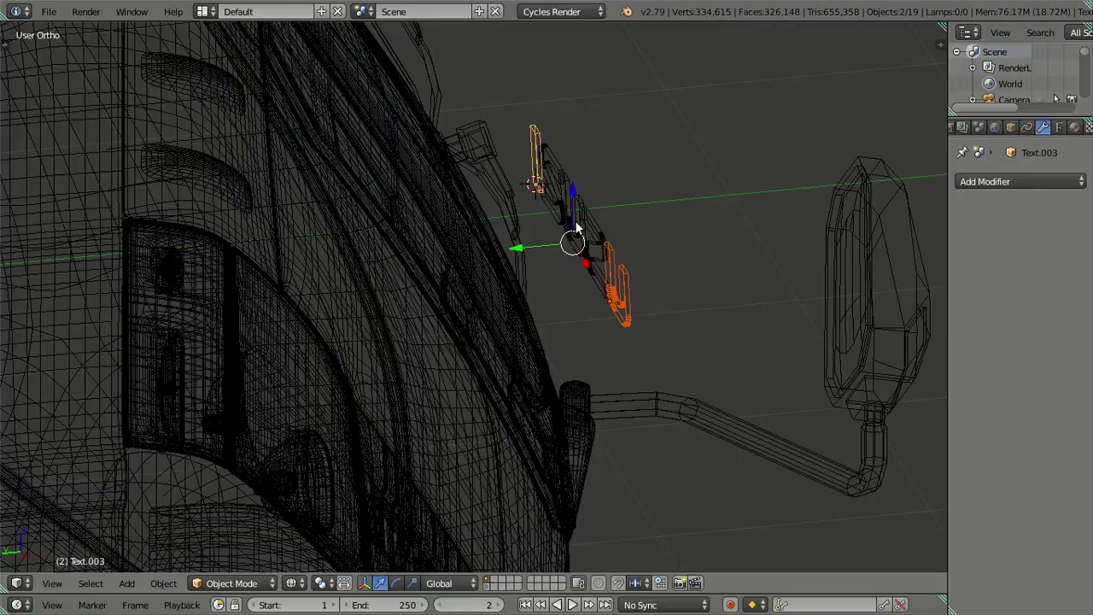
left_click(580, 228, "shift")
left_click(593, 245, "shift")
left_click(624, 261, "shift")
middle_click_drag(633, 266, 573, 288)
scroll(574, 288, "up", 5)
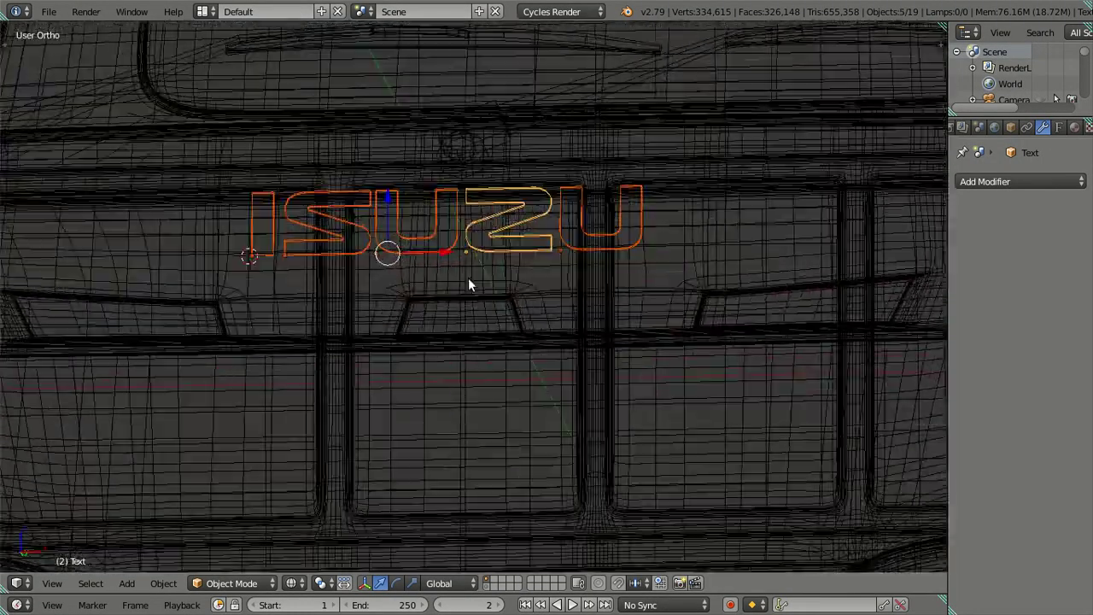
key("KP_3")
- Push the letters along Y until they sit against the front grille
left_click_drag(336, 258, 504, 252)
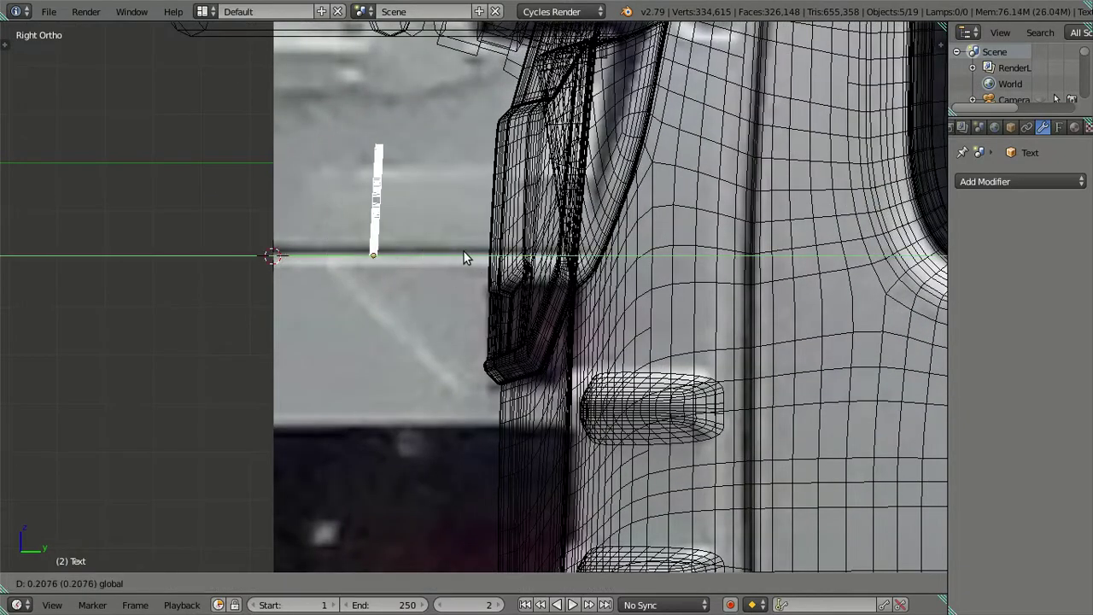
scroll(504, 250, "up", 3)
middle_click_drag(486, 327, 458, 341, "shift")
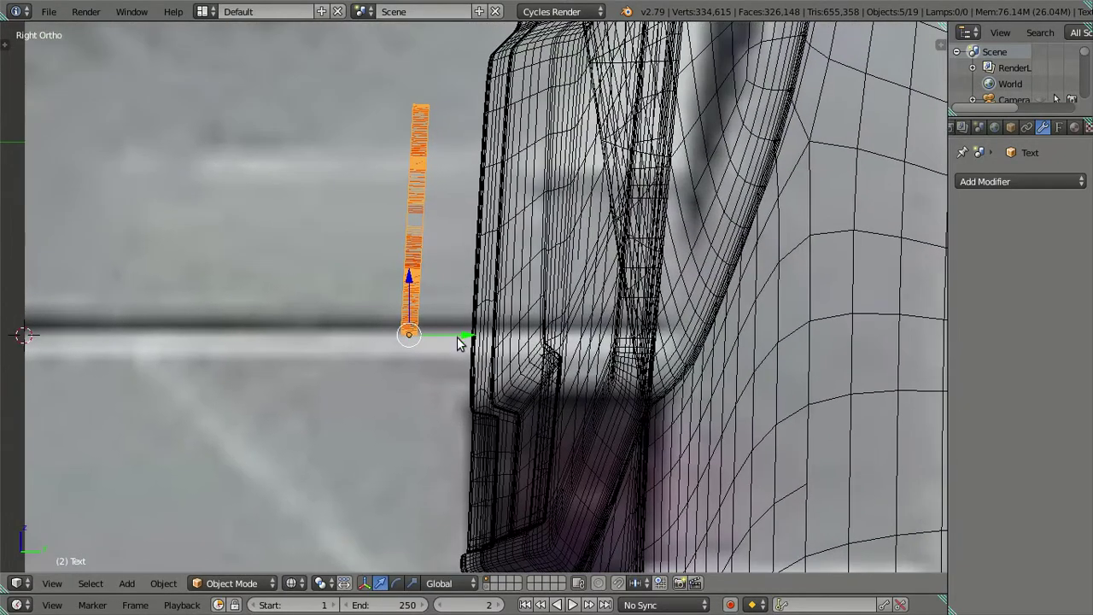
left_click_drag(468, 336, 530, 339)
mouse_move(529, 339)
middle_mouse_down()
mouse_move(460, 346)
mouse_move(517, 281)
mouse_move(471, 327)
mouse_move(520, 301)
mouse_move(422, 296)
mouse_move(446, 321)
mouse_move(233, 290)
middle_mouse_up()
key("z")
key("z")
- Review the ISUZU lettering on the cab front in solid and wireframe shading
mouse_move(370, 295)
middle_mouse_down()
mouse_move(463, 285)
mouse_move(433, 317)
mouse_move(442, 300)
middle_mouse_up()
scroll(442, 299, "up", 4)
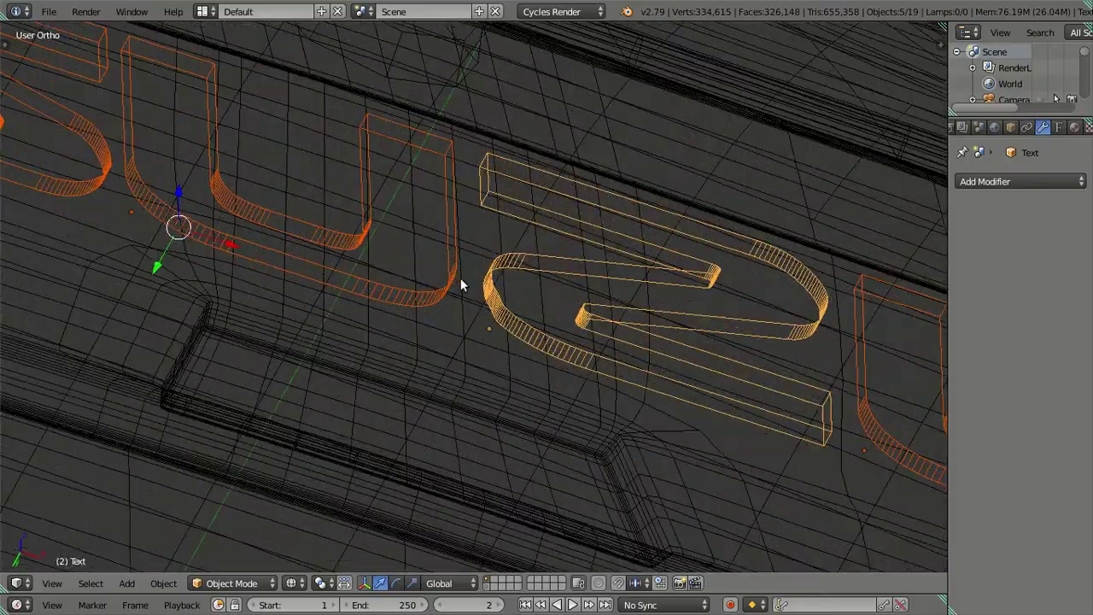
right_click(445, 265, "shift")
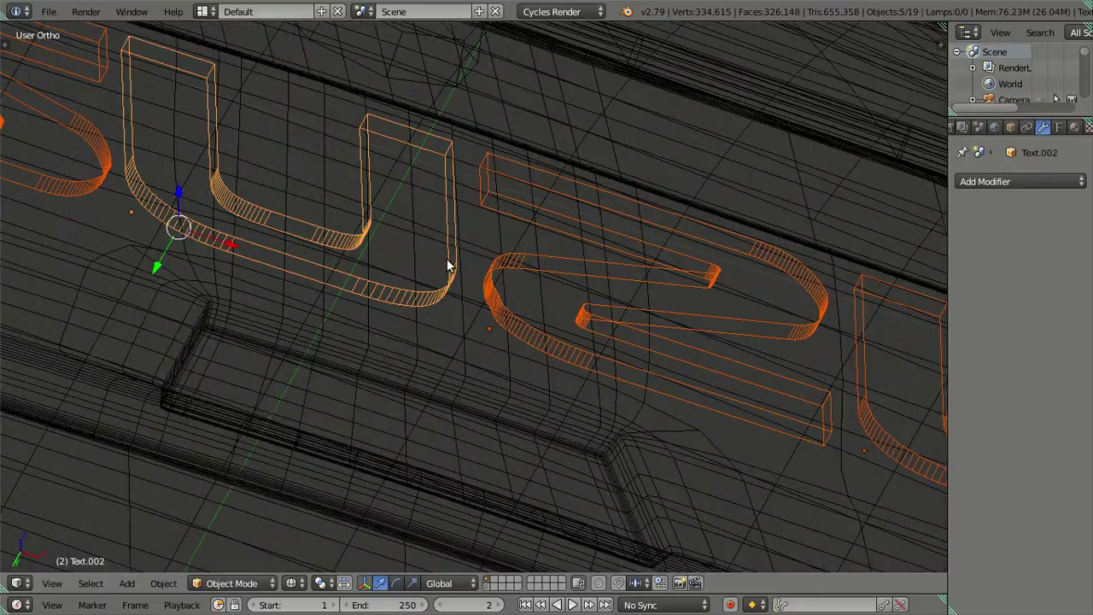
right_click(447, 265, "shift")
scroll(448, 265, "down", 2)
mouse_move(519, 310)
middle_mouse_down()
mouse_move(480, 290)
mouse_move(465, 266)
middle_mouse_up()
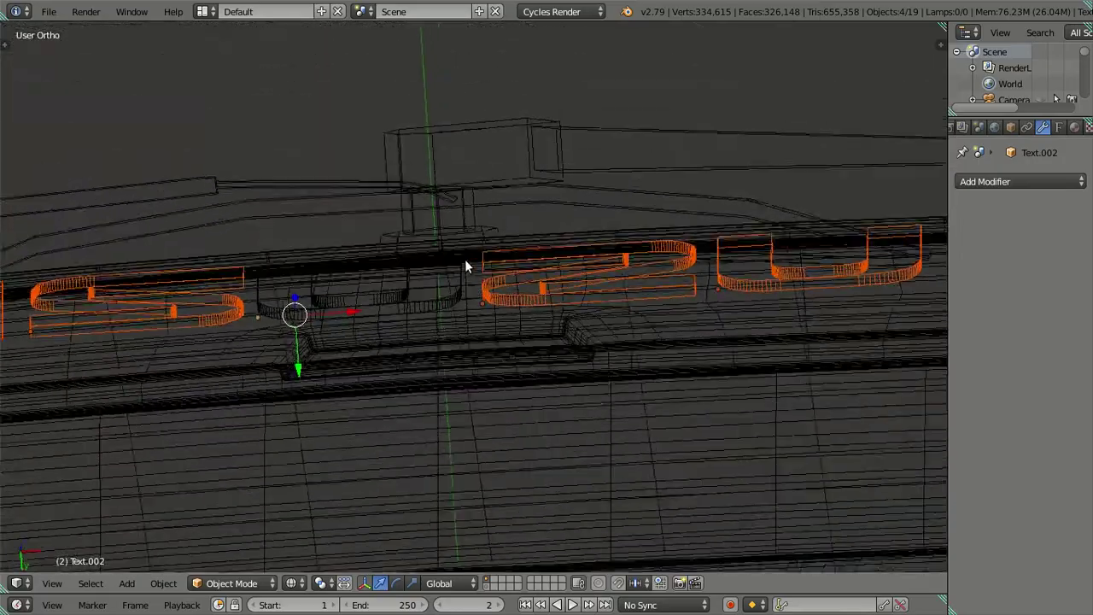
key("z")
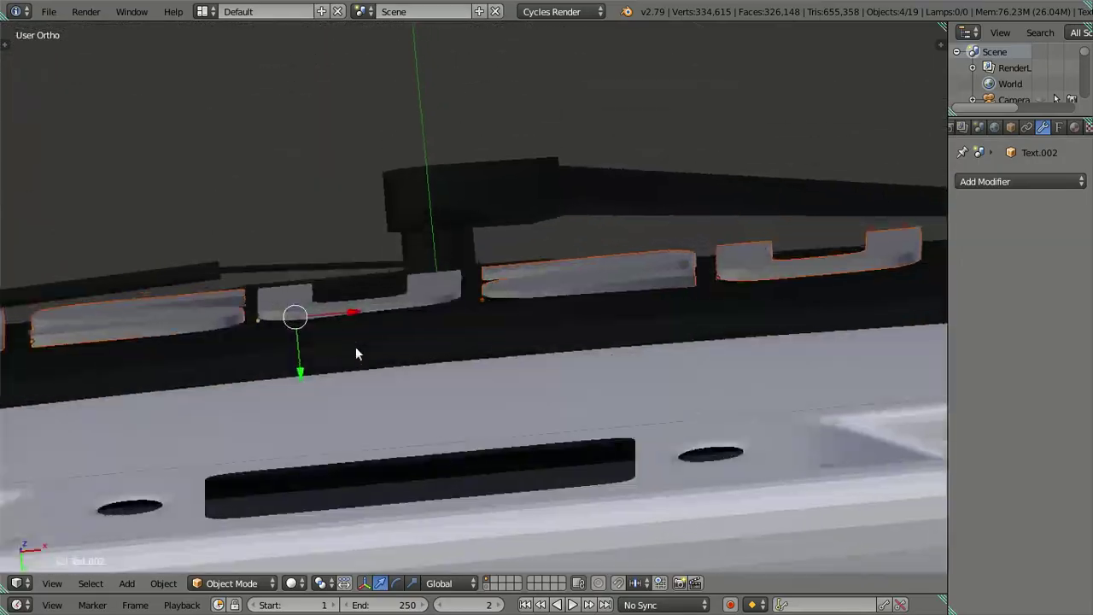
key("z")
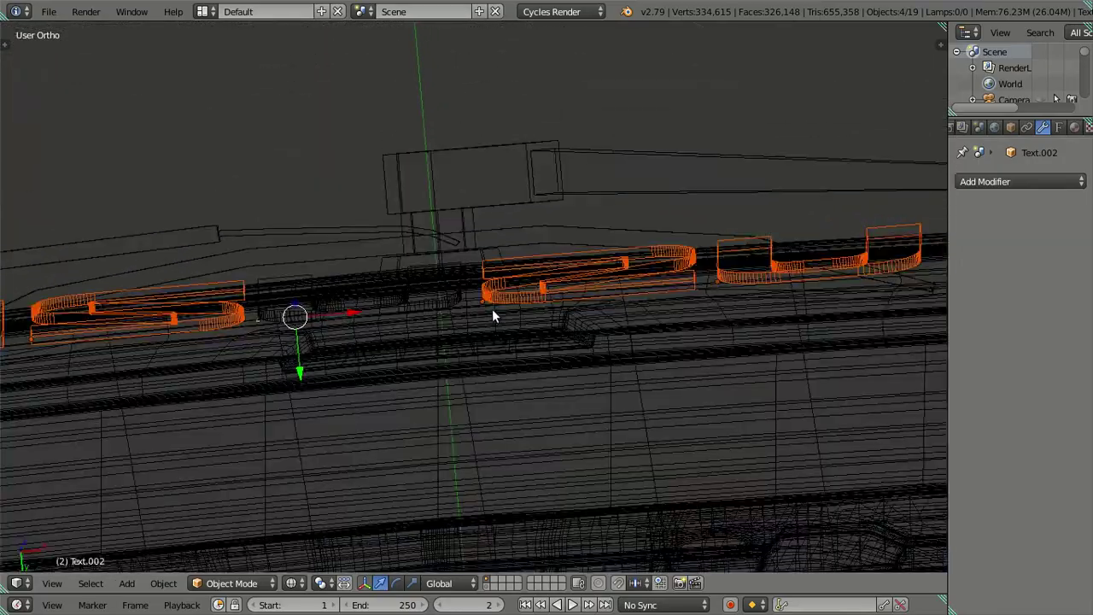
middle_click_drag(493, 316, 496, 351)
key("z")
scroll(202, 301, "down", 3)
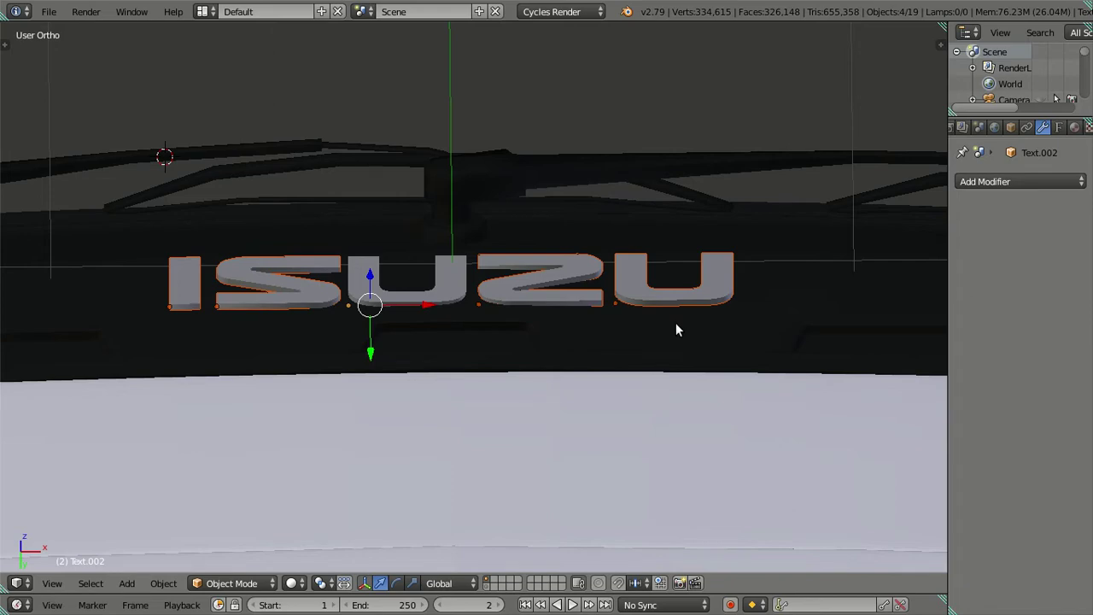
- Select the I and the last U together and nudge them slightly along Y
left_click(415, 311)
key("z")
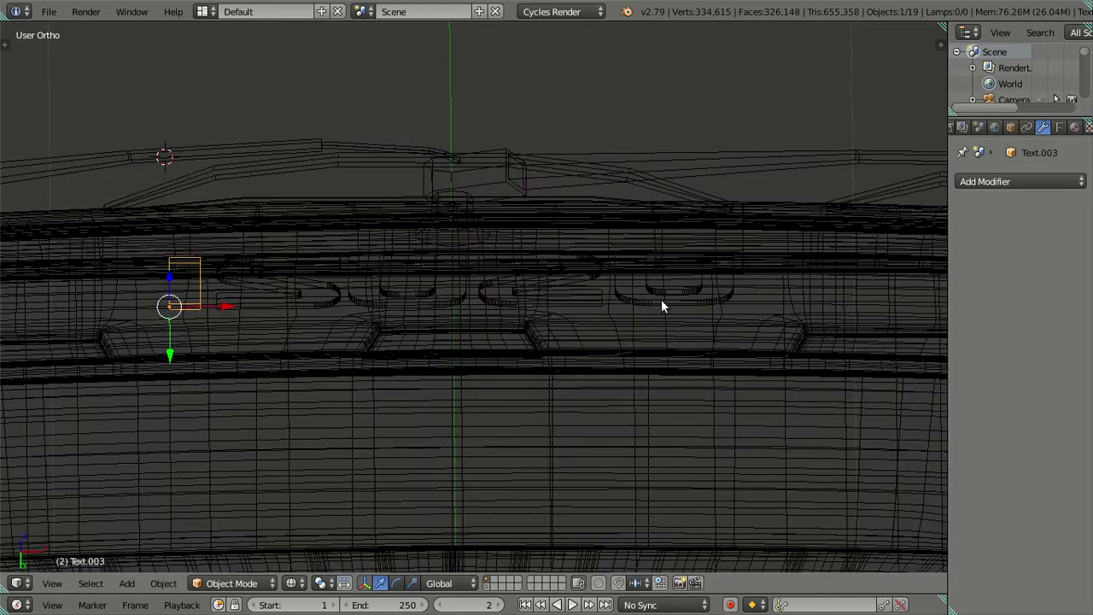
middle_click_drag(661, 298, 638, 371)
scroll(675, 278, "up", 3)
left_click(761, 293, "shift")
mouse_move(706, 283)
middle_mouse_down()
mouse_move(429, 312)
mouse_move(414, 275)
mouse_move(425, 301)
middle_mouse_up()
key("z")
mouse_move(351, 390)
middle_mouse_down()
mouse_move(354, 370)
mouse_move(393, 376)
mouse_move(515, 350)
mouse_move(520, 359)
mouse_move(536, 346)
middle_mouse_up()
left_click_drag(535, 346, 553, 351)
mouse_move(553, 351)
middle_mouse_down()
mouse_move(566, 353)
mouse_move(356, 381)
mouse_move(401, 495)
mouse_move(413, 324)
middle_mouse_up()
- Inspect the lettering from top and angled wireframe views, then deselect everything
scroll(373, 383, "up", 3)
key("KP_7")
scroll(459, 319, "up", 2)
middle_click_drag(472, 286, 478, 310, "shift")
scroll(479, 310, "down", 2)
mouse_move(396, 339)
middle_mouse_down()
mouse_move(327, 225)
mouse_move(314, 145)
middle_mouse_up()
key("z")
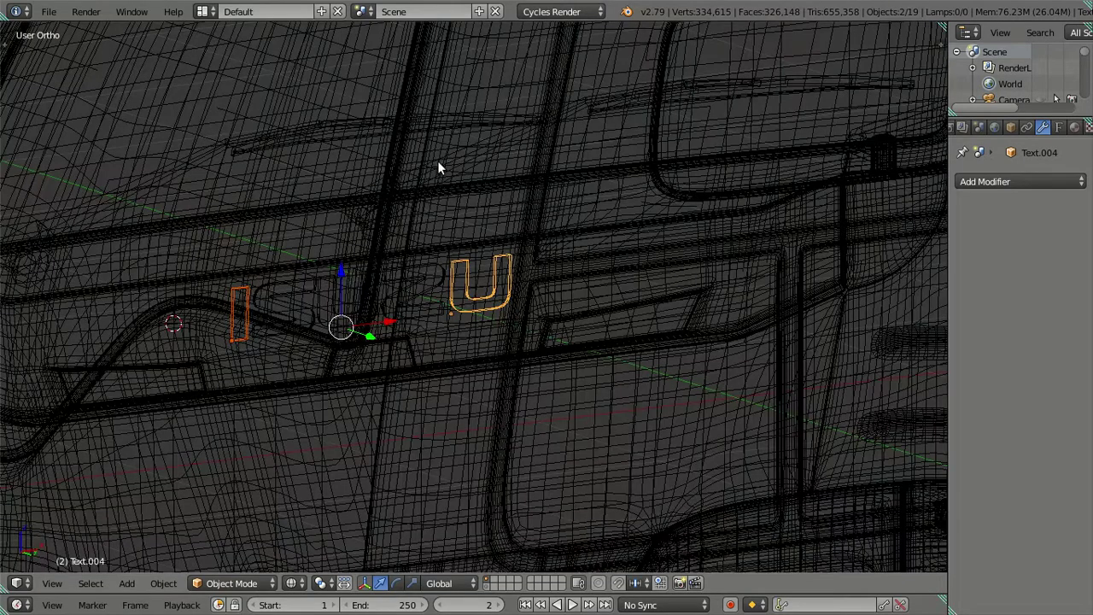
mouse_move(472, 147)
middle_mouse_down()
mouse_move(456, 288)
mouse_move(448, 269)
middle_mouse_up()
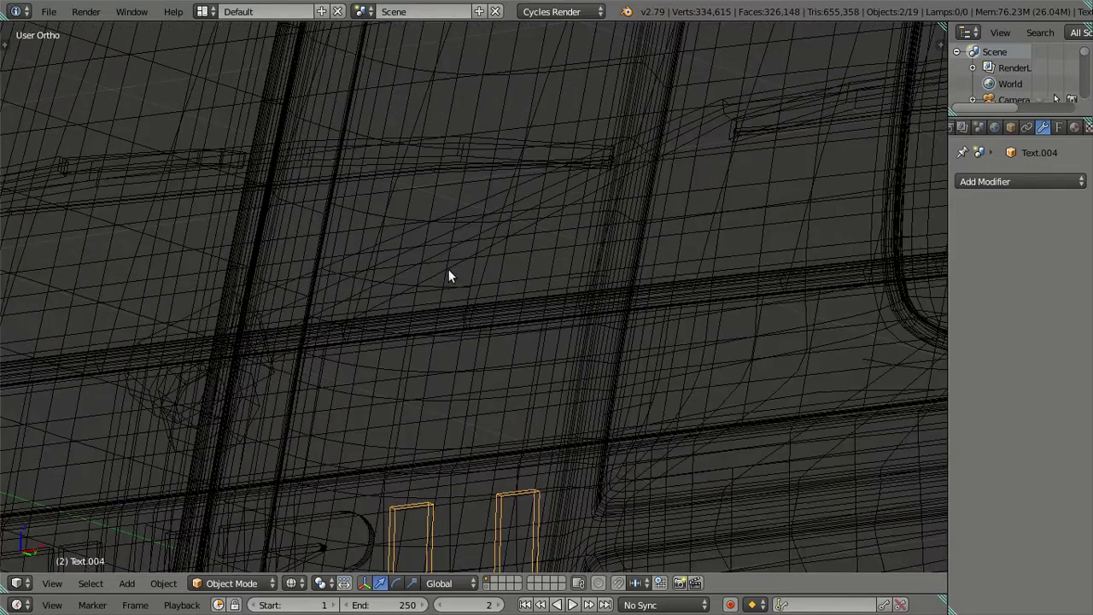
right_click(432, 273)
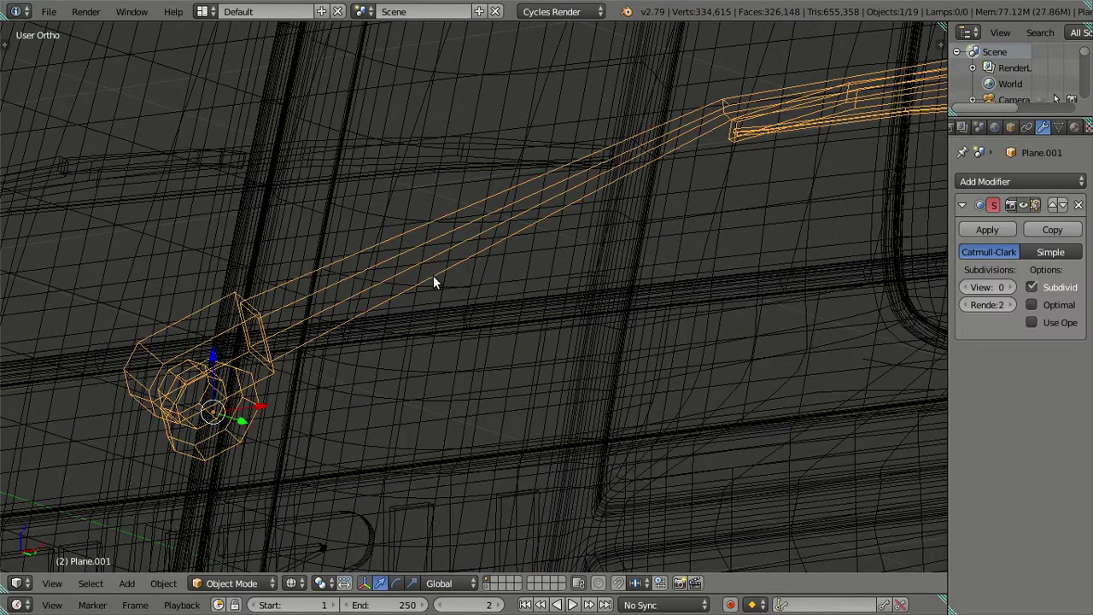
key("a")
- Select the last U and frame it in Top Ortho view with solid shading
mouse_move(134, 196)
middle_mouse_down()
mouse_move(233, 216)
mouse_move(386, 309)
mouse_move(409, 428)
mouse_move(504, 384)
mouse_move(508, 439)
middle_mouse_up()
key("z")
scroll(387, 313, "down", 3)
scroll(409, 428, "up", 5)
scroll(463, 410, "up", 3)
key("z")
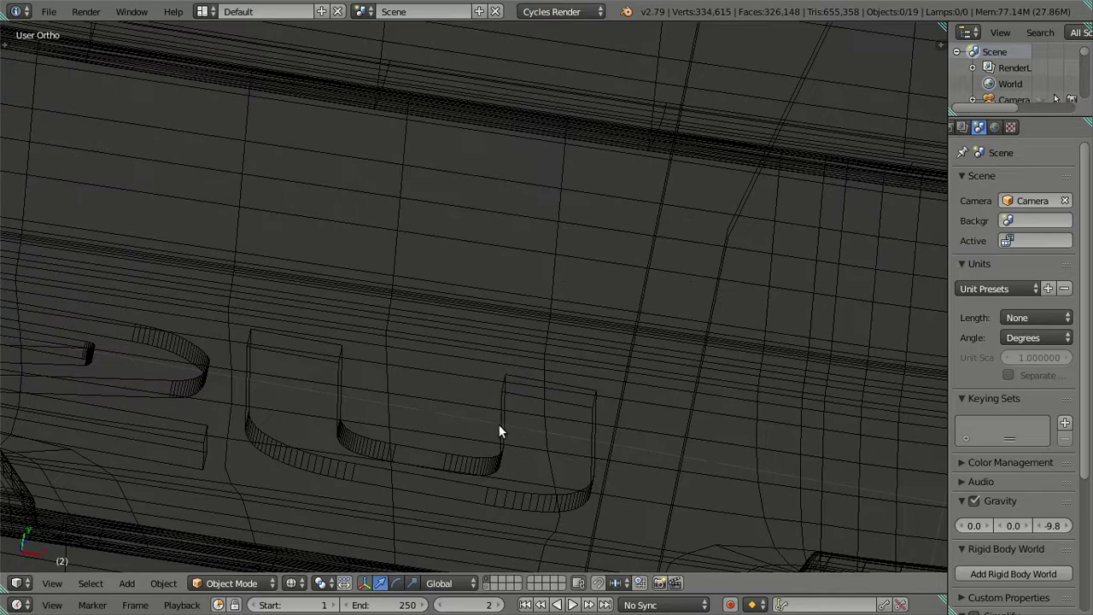
right_click(498, 424)
key("KP_7")
middle_click_drag(529, 224, 597, 282, "shift")
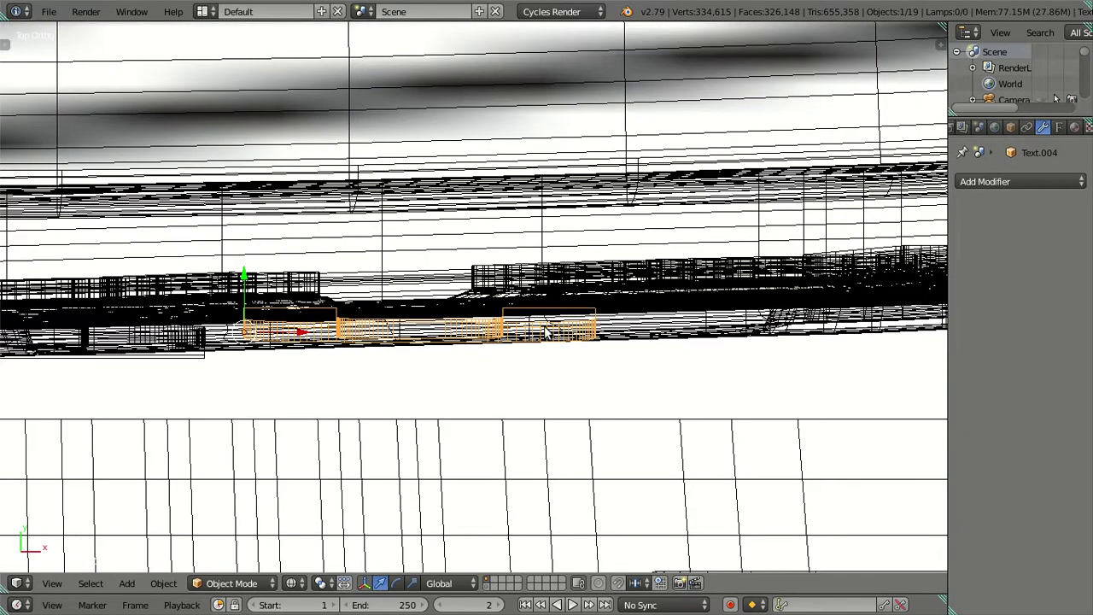
scroll(630, 289, "up", 2)
key("z")
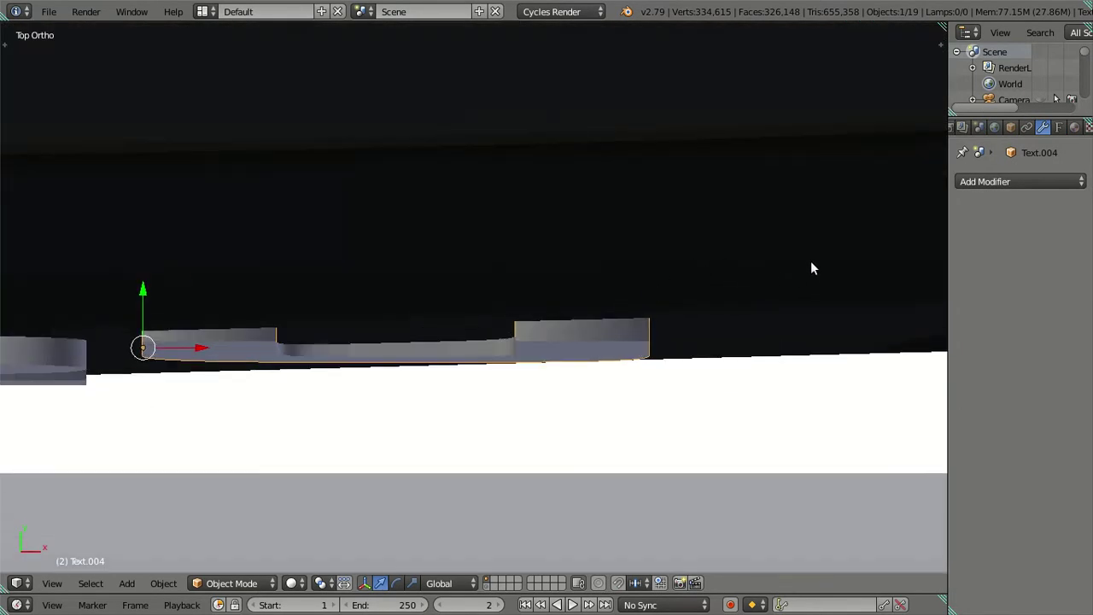
- Rotate the last U about the Z axis to follow the grille's curve, around 0.33
key("r")
key("z")
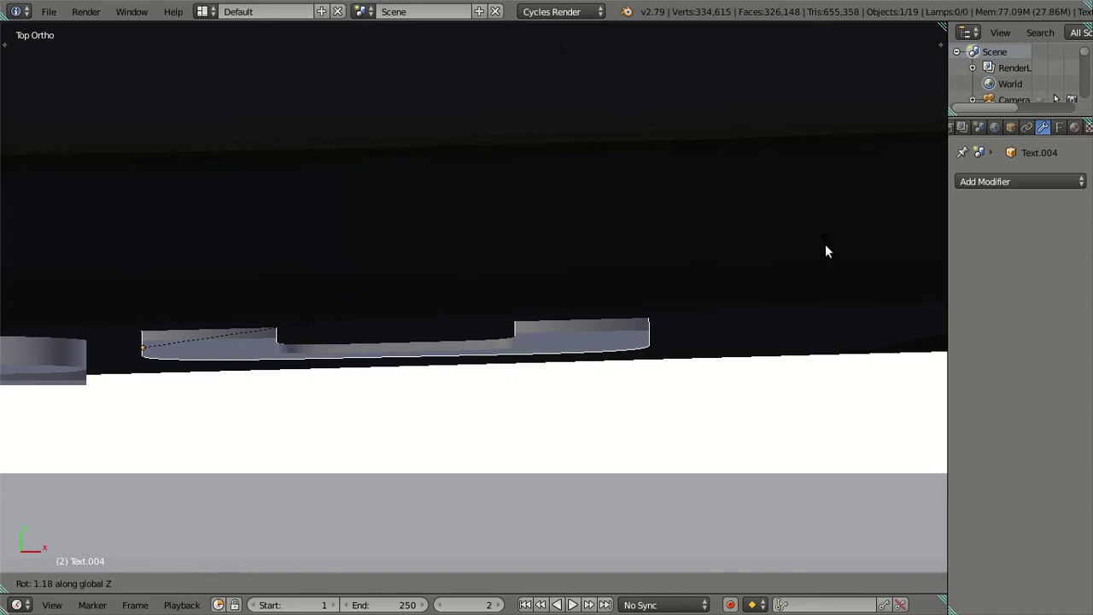
left_click(826, 250)
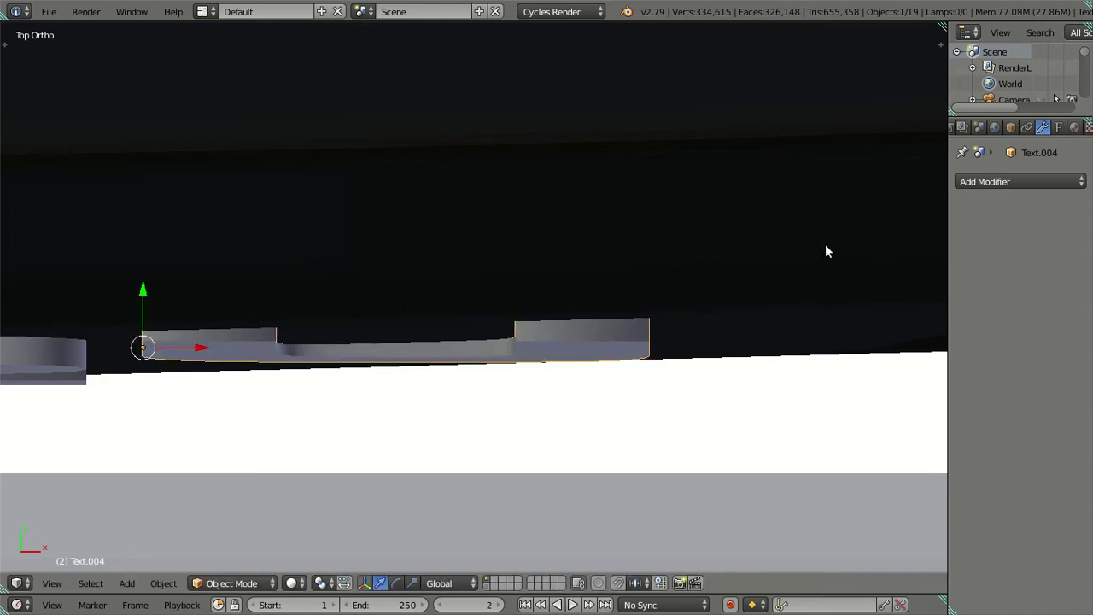
key("r")
key("z")
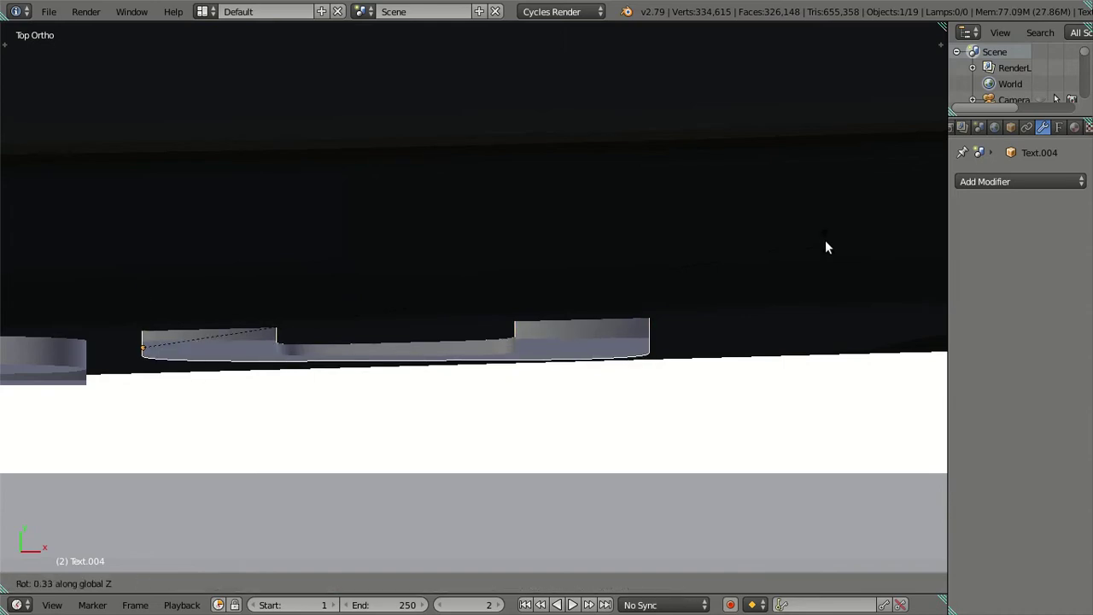
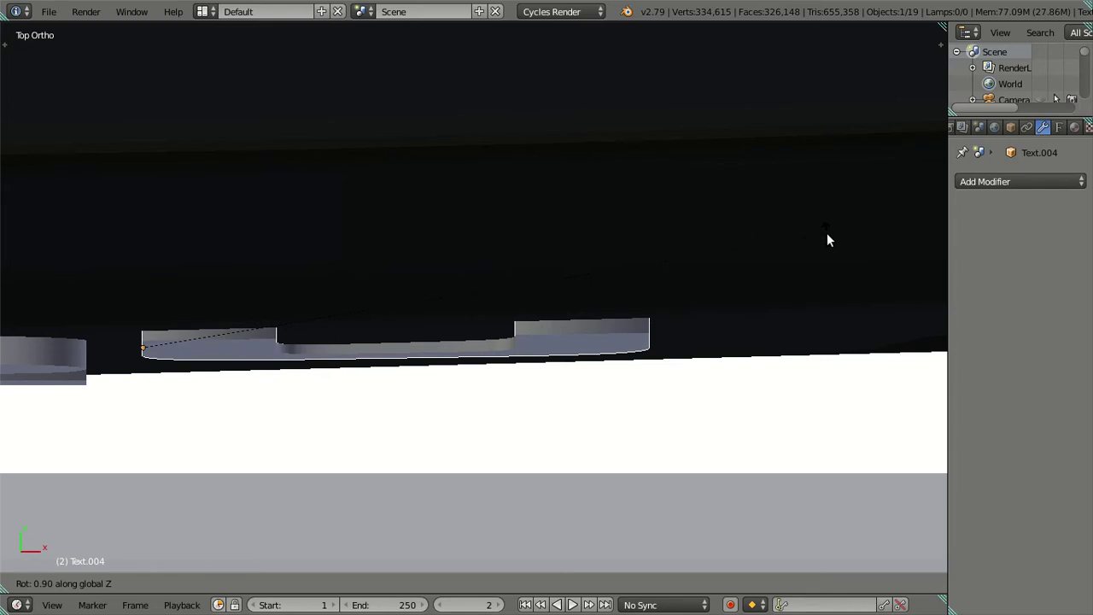
- Rotate Text.004 a further 0.1° about the global Z axis
type(".1")
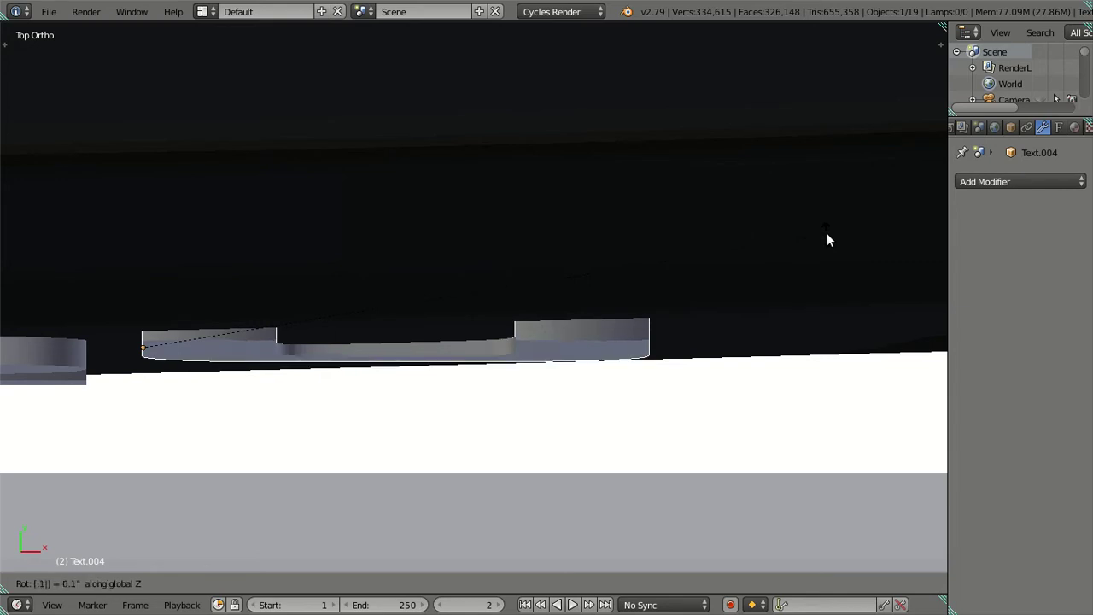
key("Return")
key("r")
key("z")
key("Escape")
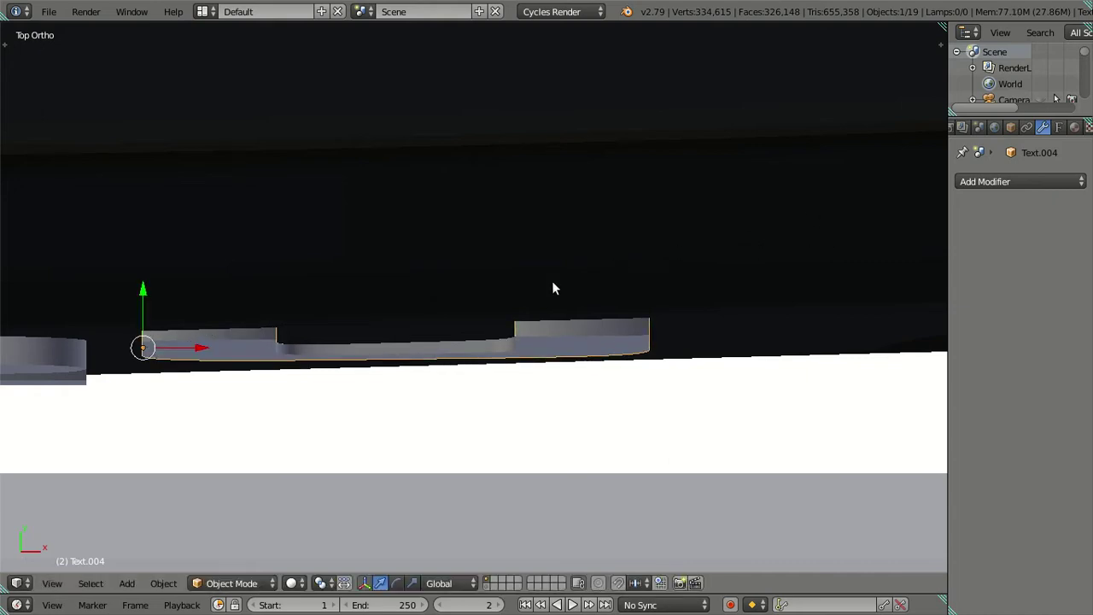
scroll(553, 288, "left", 3)
scroll(373, 342, "left", 8)
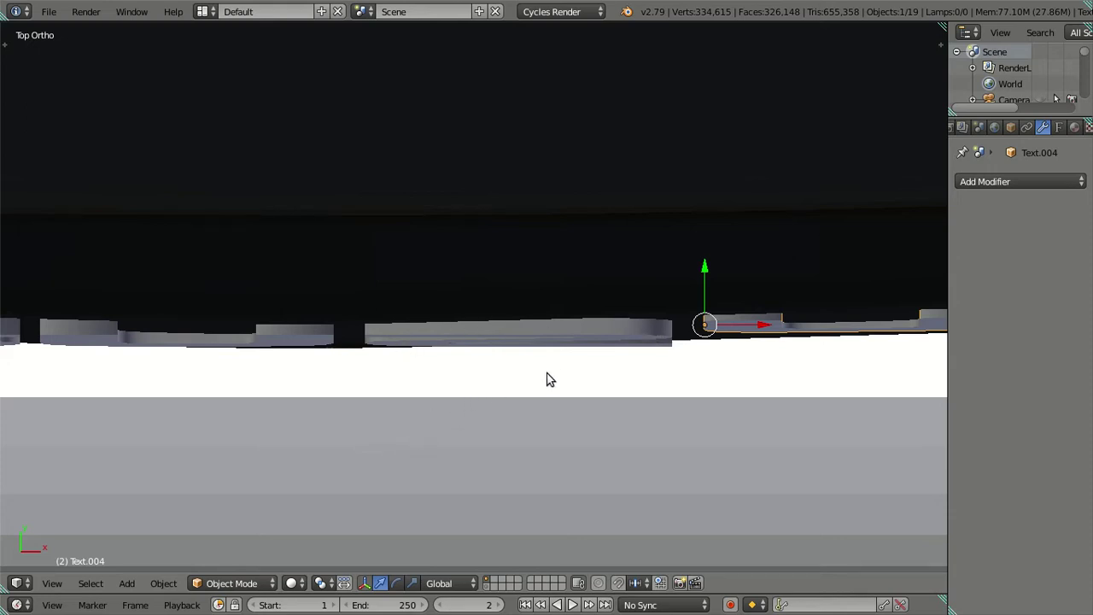
- Rotate the Text letter (second Z) slightly about global Z to follow the grille
right_click(450, 396)
key("KP_Decimal")
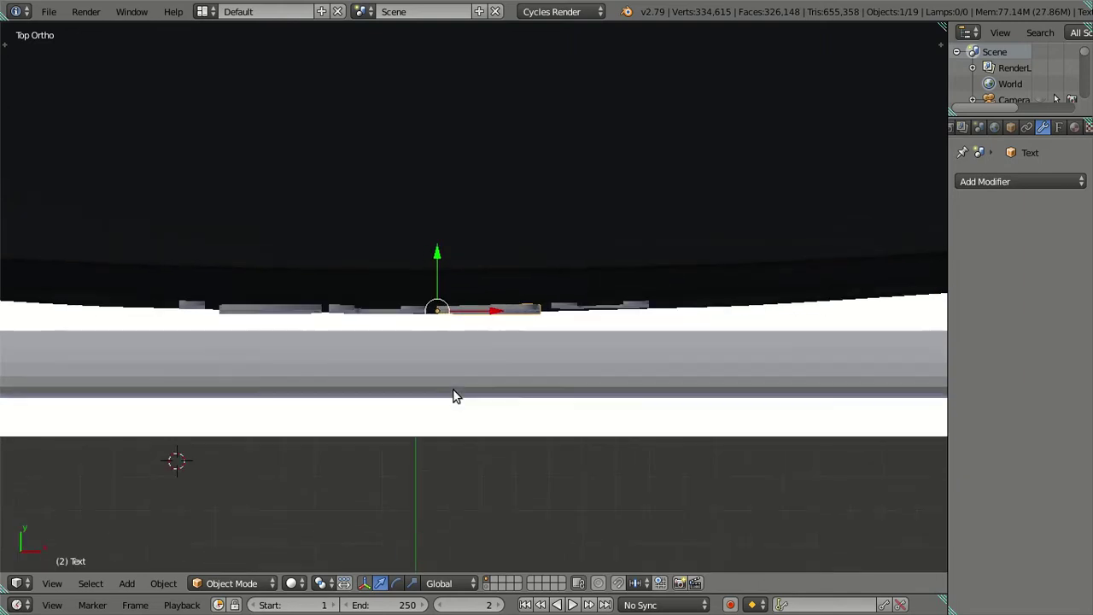
scroll(437, 393, "up", 4)
scroll(532, 373, "up", 3)
scroll(383, 435, "up", 1)
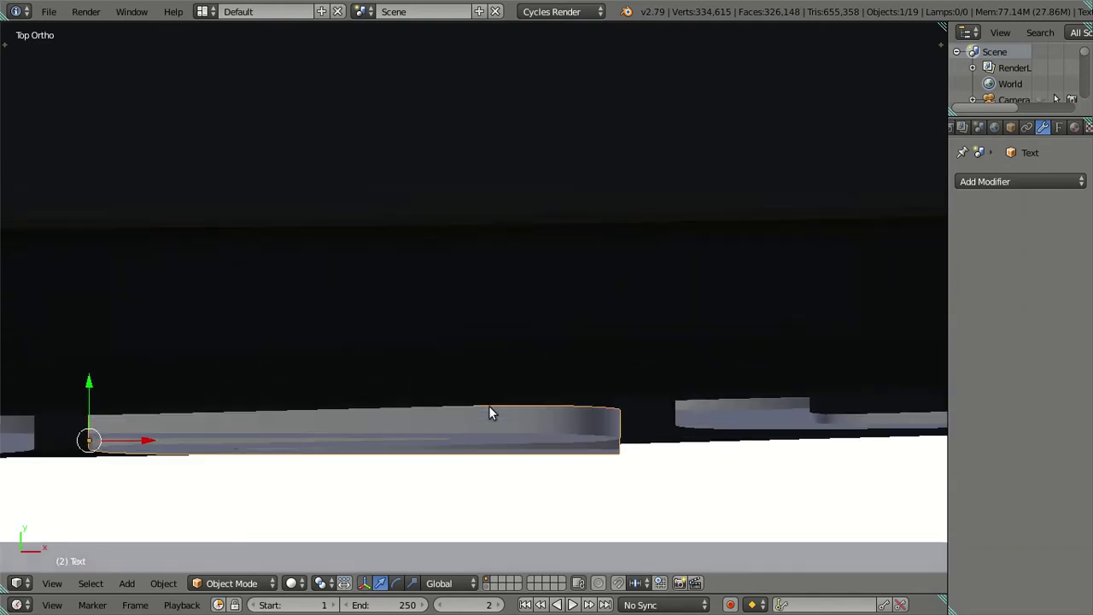
key("r")
key("z")
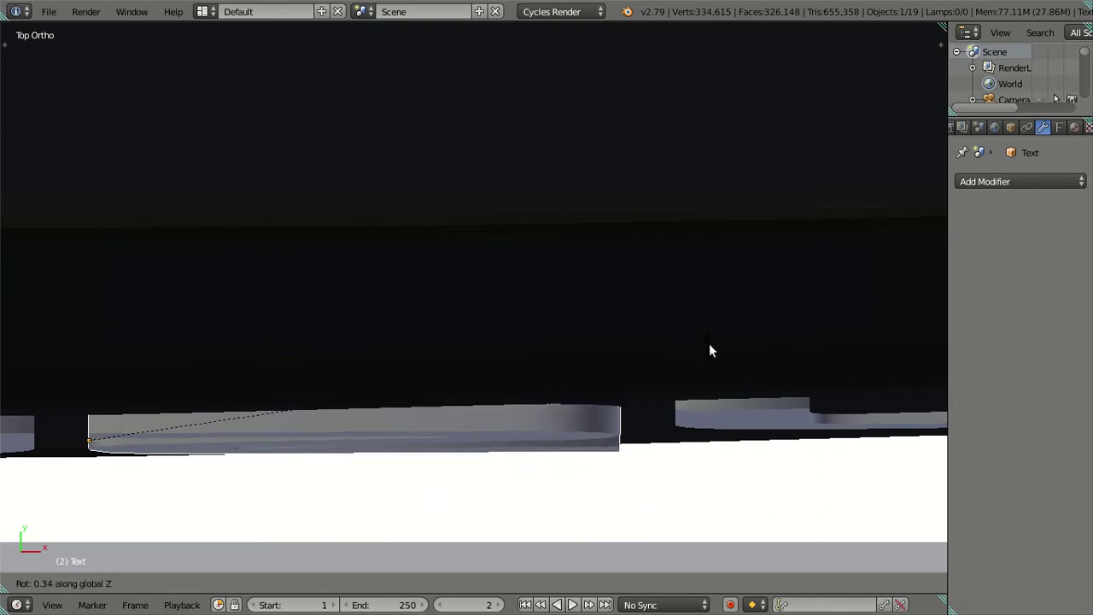
left_click(709, 341)
- Orbit in wireframe until the ISUZU letters face the view, then select the S letter
scroll(381, 404, "down", 4)
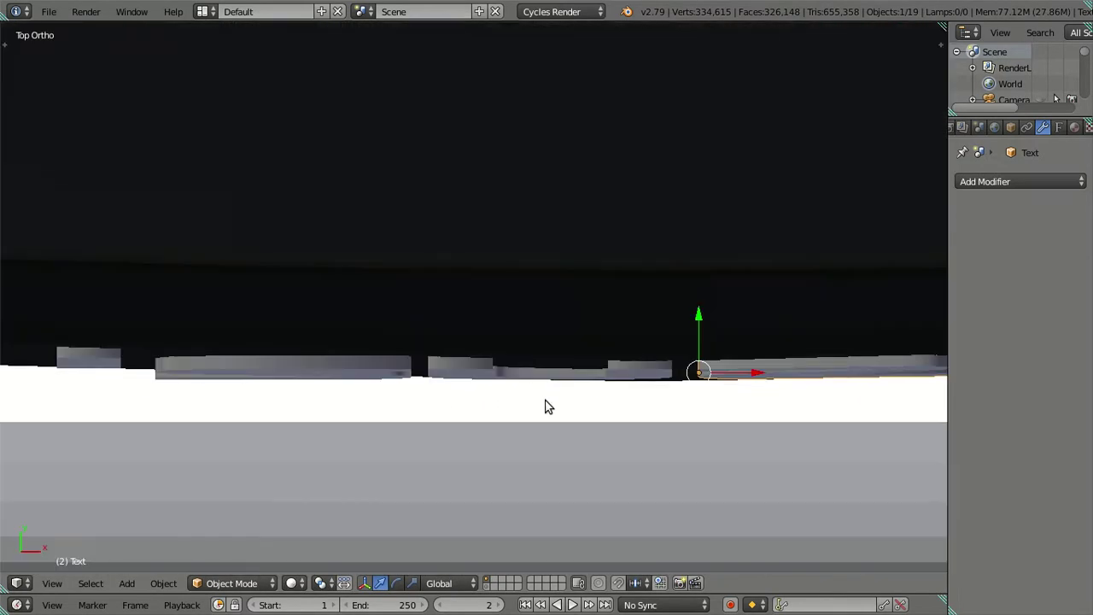
mouse_move(382, 404)
middle_mouse_down()
mouse_move(526, 287)
mouse_move(502, 408)
middle_mouse_up()
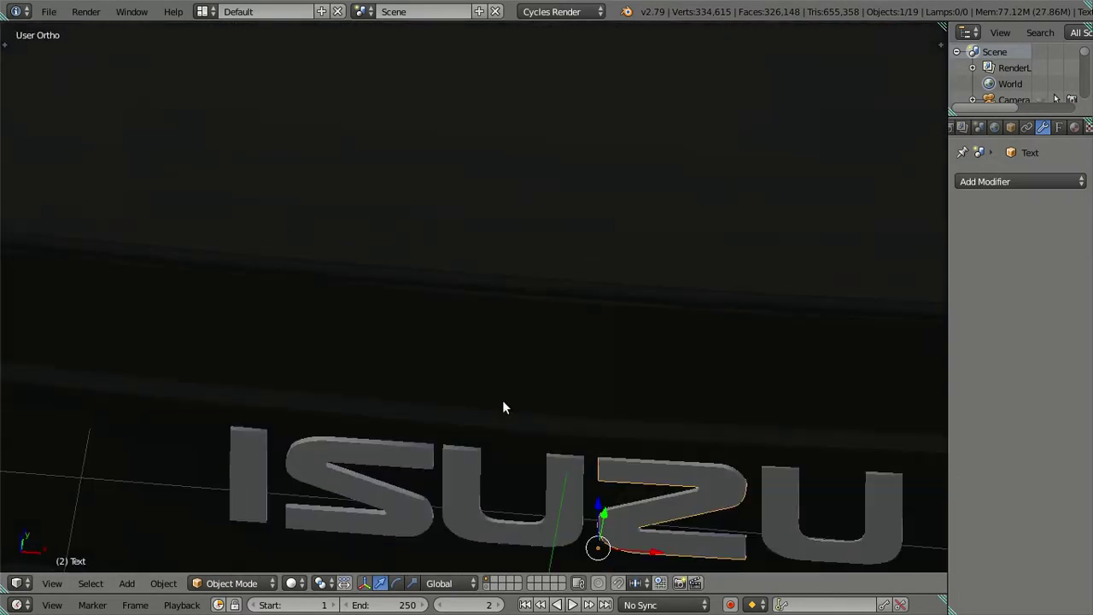
key("z")
mouse_move(502, 481)
middle_mouse_down()
mouse_move(483, 324)
mouse_move(451, 380)
middle_mouse_up()
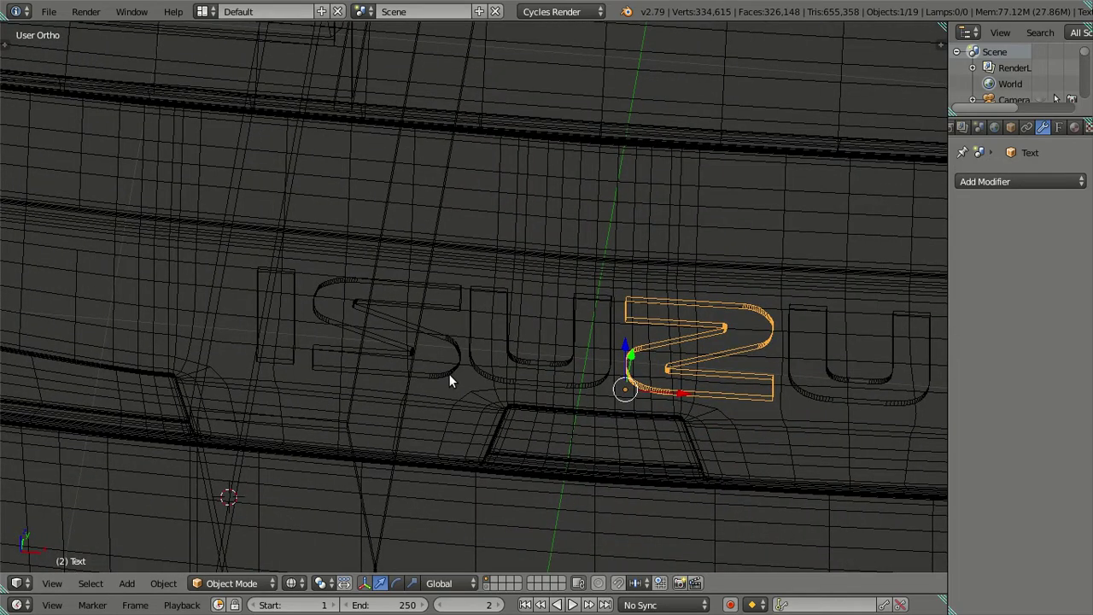
right_click(449, 376)
- Switch to top view and briefly preview the lettering in rendered shading
key("KP_7")
key("z")
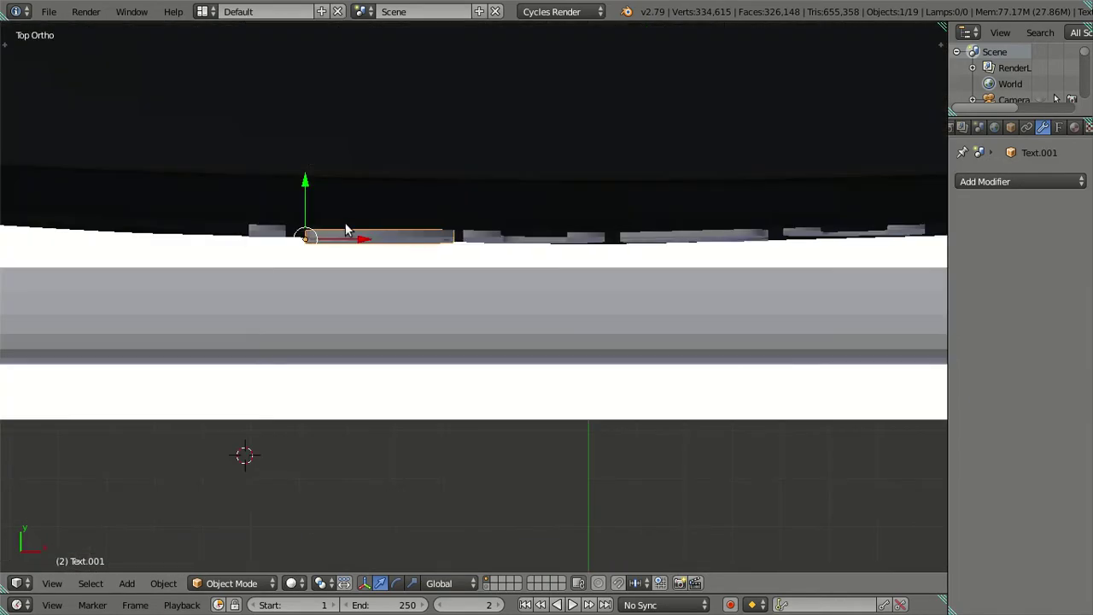
scroll(498, 391, "up", 2, "shift")
scroll(497, 391, "up", 3, "shift")
scroll(417, 222, "down", 1, "shift")
scroll(410, 243, "down", 5, "shift")
scroll(410, 243, "up", 2)
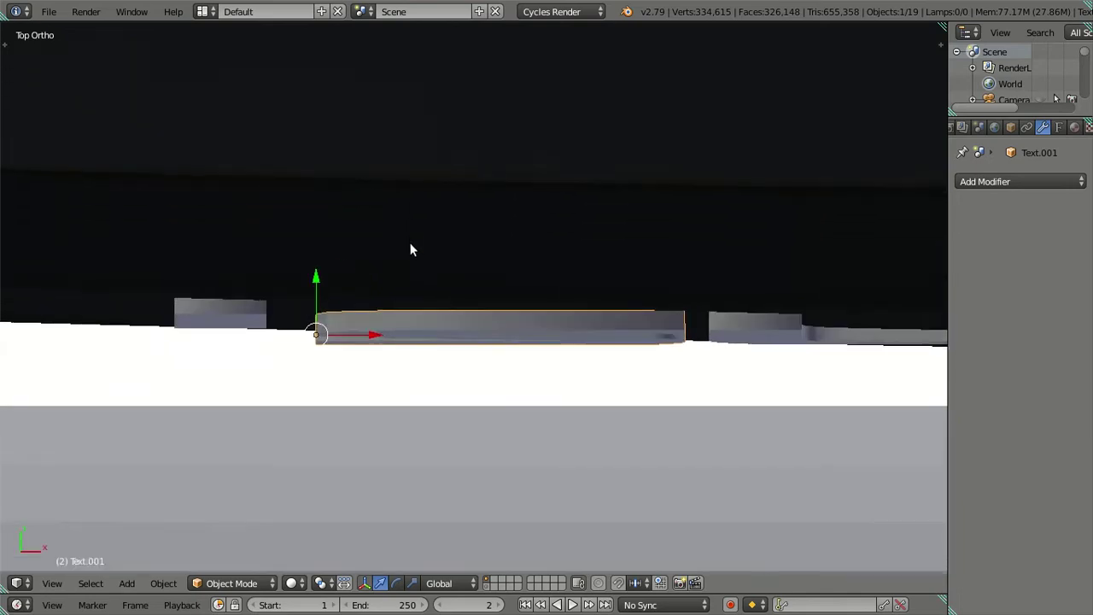
scroll(406, 241, "up", 2)
key("shift+z")
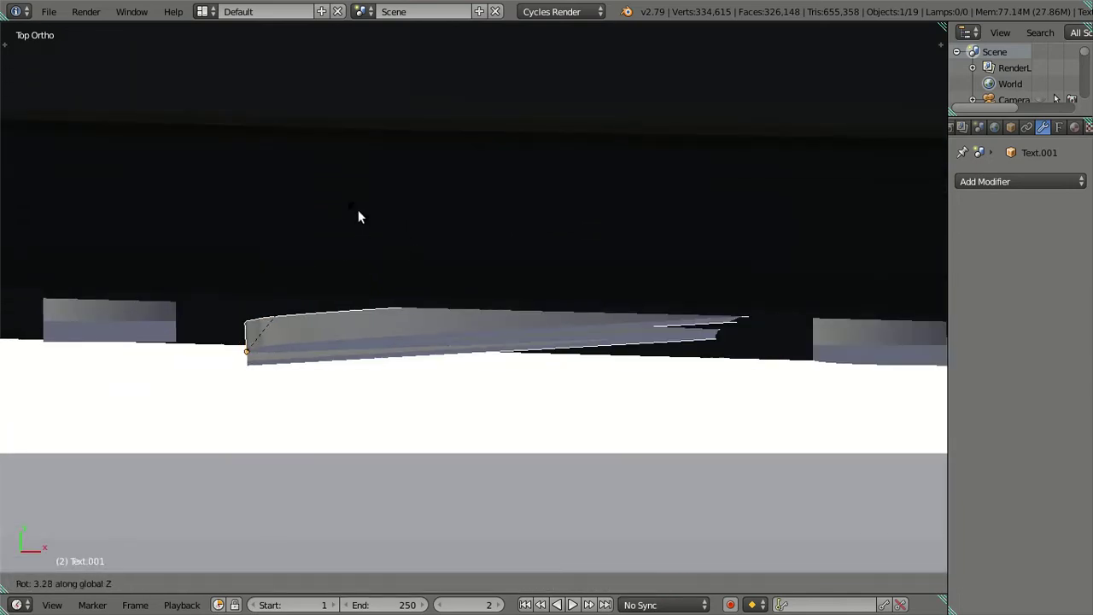
key("shift+z")
- Nudge the S letter Text.001 along Y and tilt it about -1.5° around global Z
key("g")
key("y")
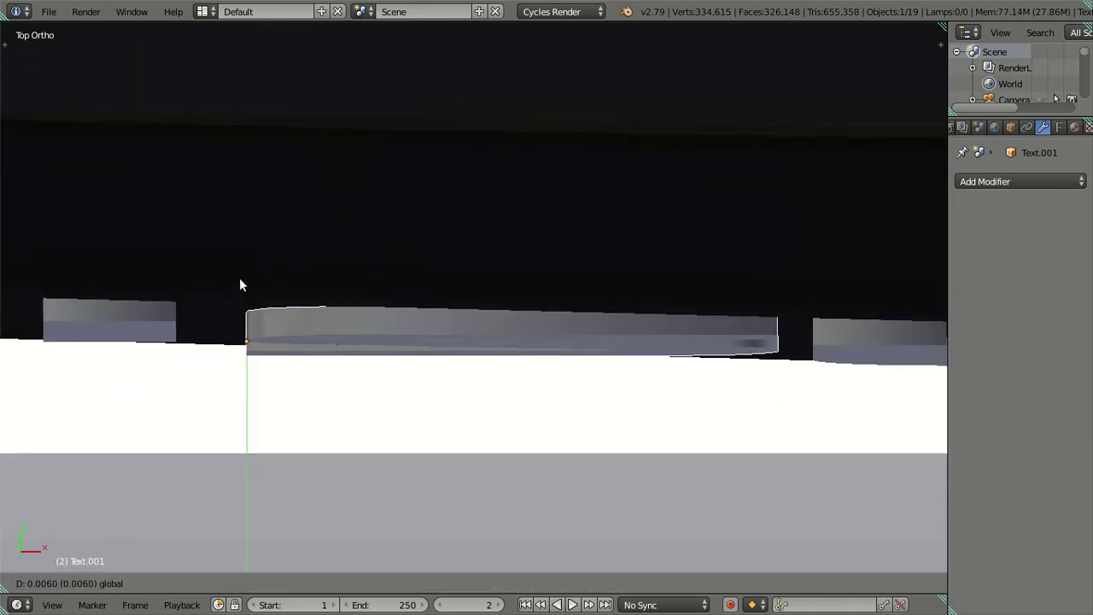
left_click(241, 272)
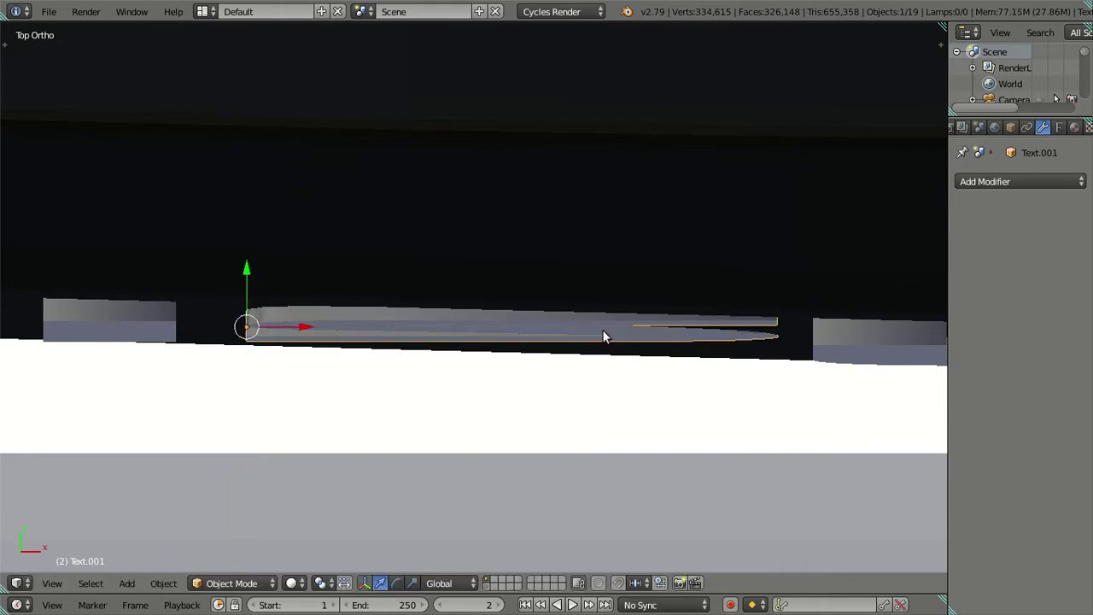
key("r")
key("z")
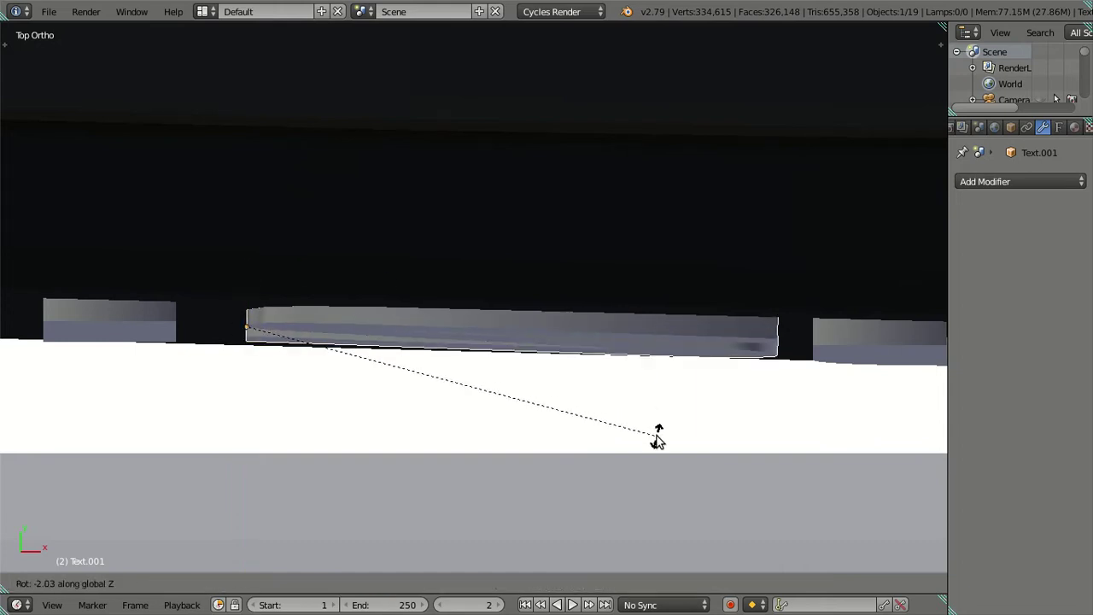
key("Escape")
key("g")
key("y")
key("Escape")
key("r")
key("z")
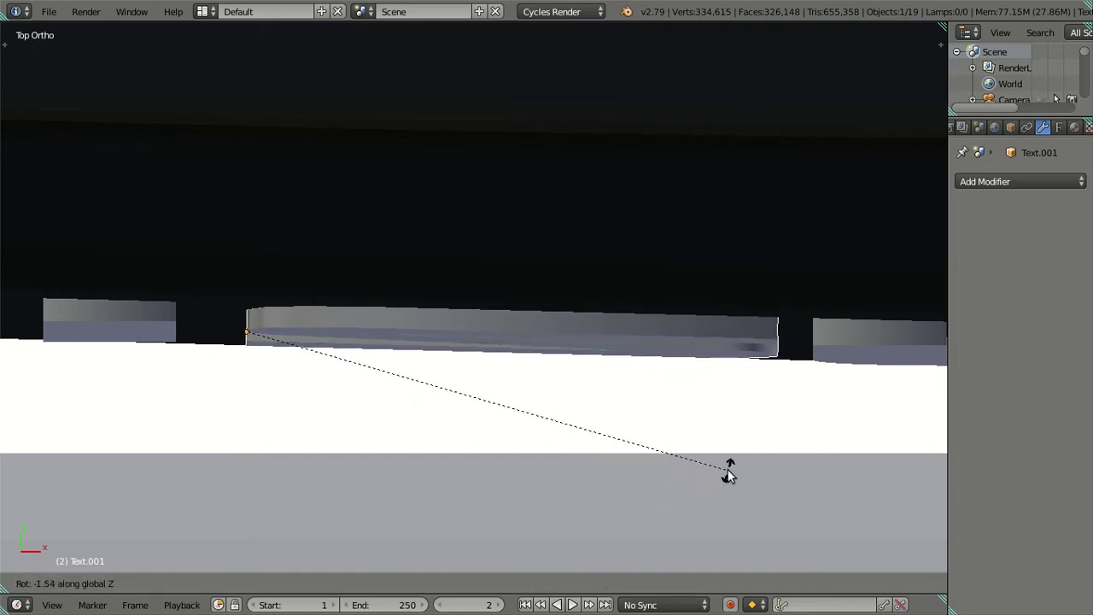
left_click(729, 474)
- Pan toward the next letter in wireframe and select the Plane body mesh
middle_click_drag(348, 365, 691, 410, "shift")
key("z")
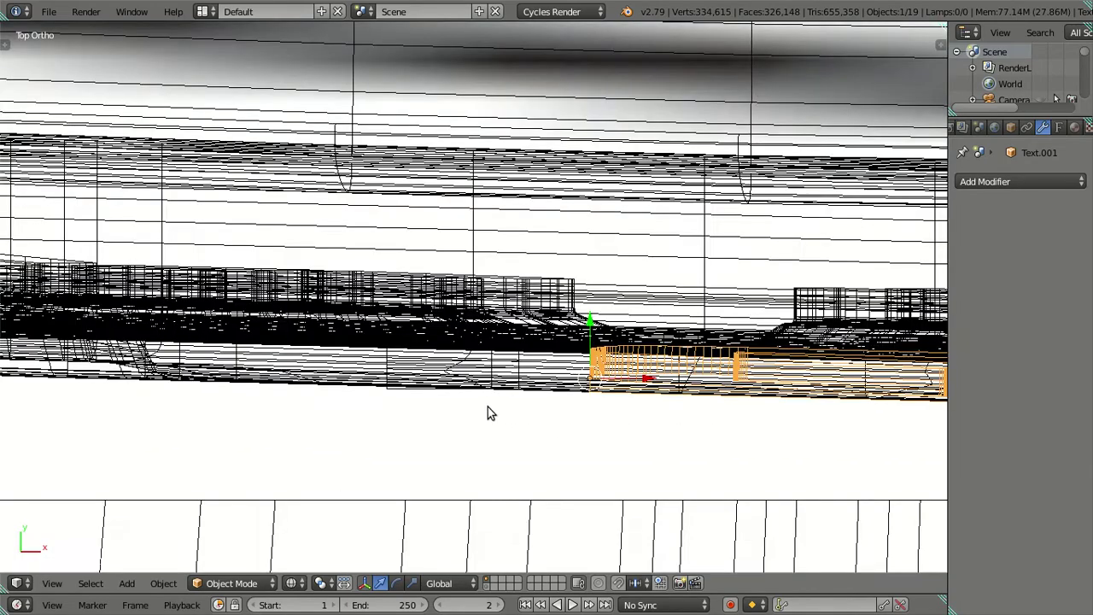
scroll(509, 386, "up", 2)
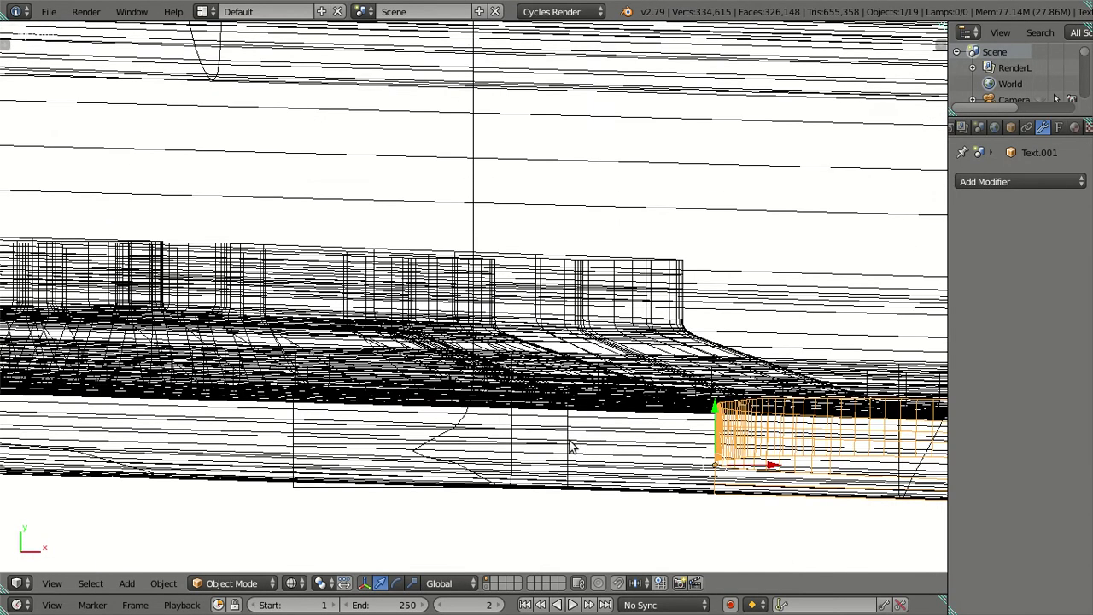
right_click(570, 442)
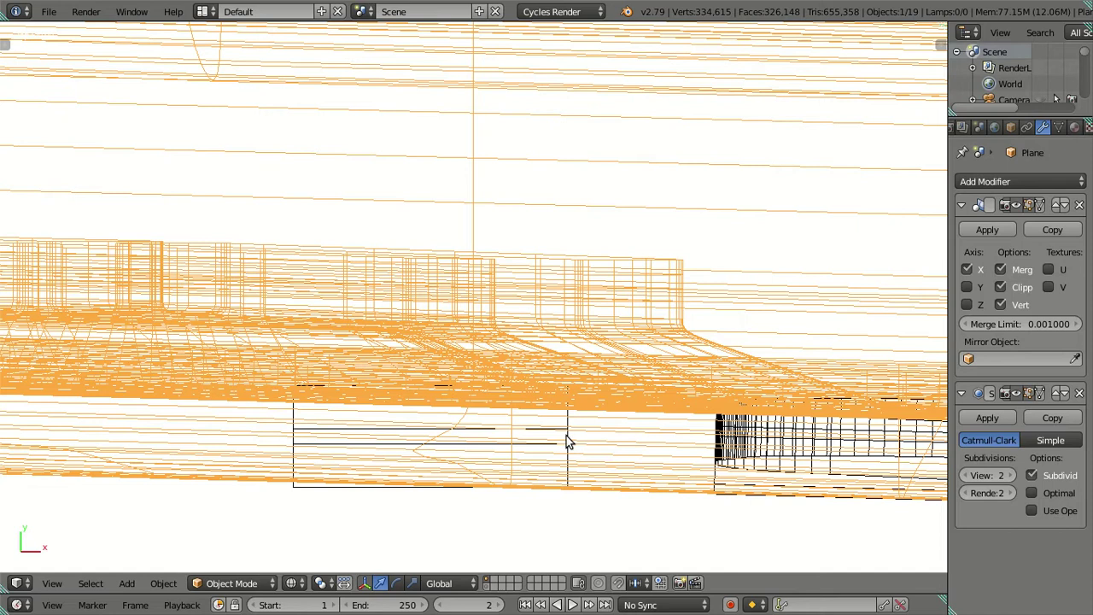
- Raise the I letter Text.003 slightly along Y and rotate it about -2.4° around global Z
right_click(570, 442)
key("z")
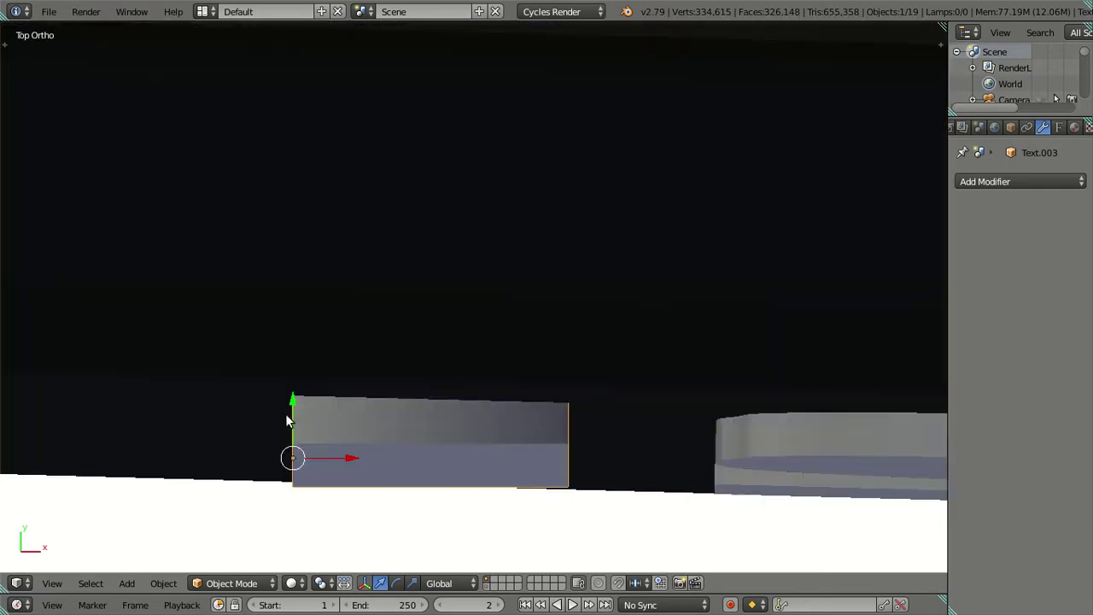
left_click_drag(287, 420, 292, 390)
key("r")
key("z")
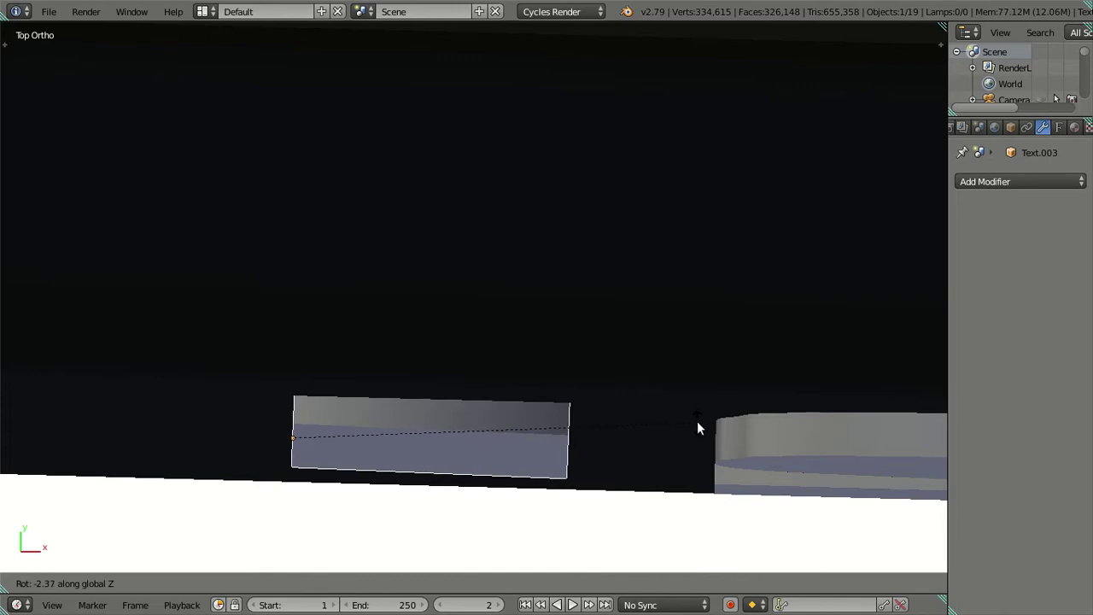
left_click(700, 417)
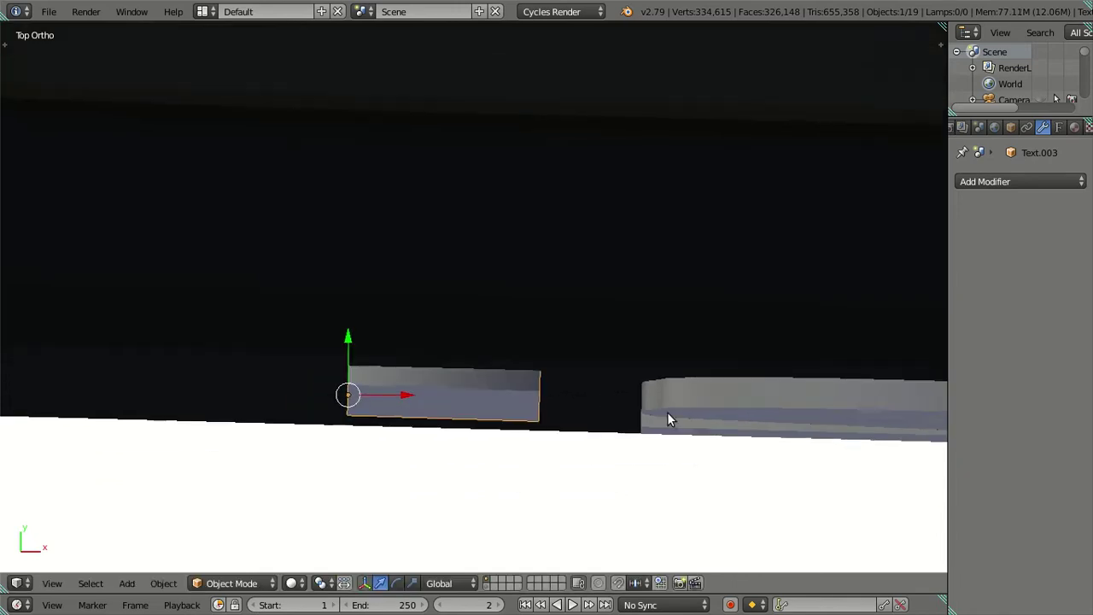
scroll(657, 406, "down", 3, "shift")
scroll(458, 398, "down", 4, "ctrl")
scroll(622, 397, "up", 1, "shift")
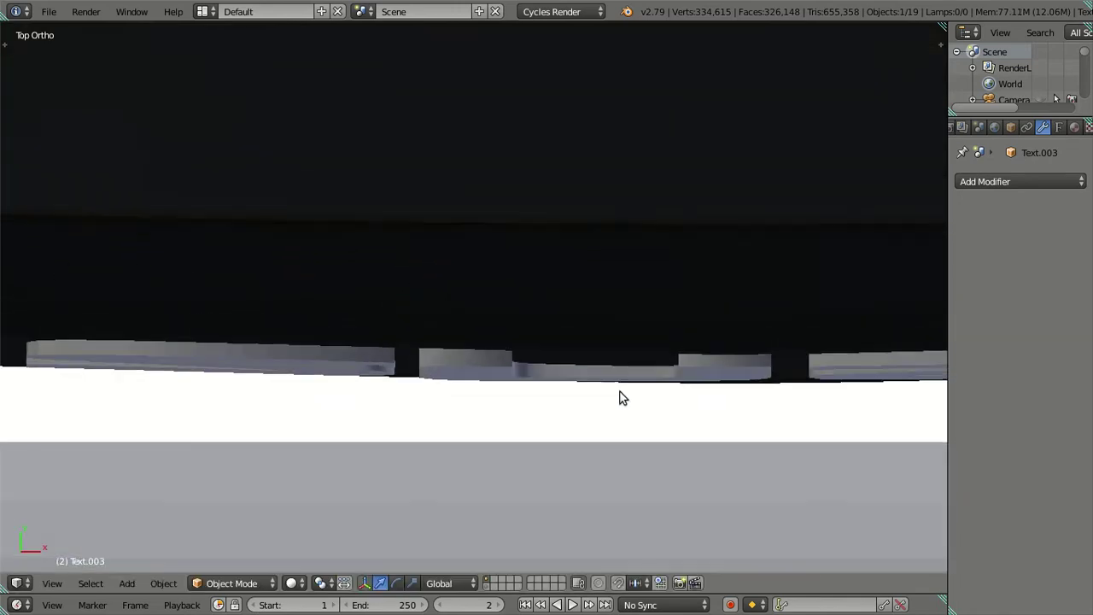
key("z")
mouse_move(620, 395)
middle_mouse_down()
mouse_move(575, 371)
mouse_move(571, 288)
mouse_move(576, 421)
middle_mouse_up()
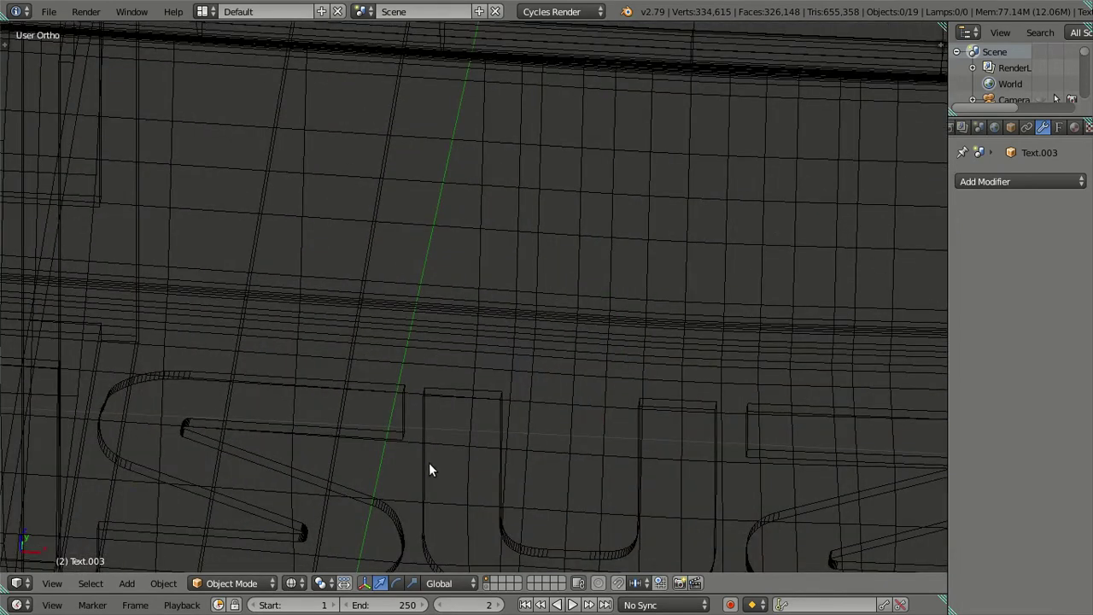
- Rotate the U letter Text.002 slightly about global Z and nudge it along Y
right_click(427, 473)
key("KP_7")
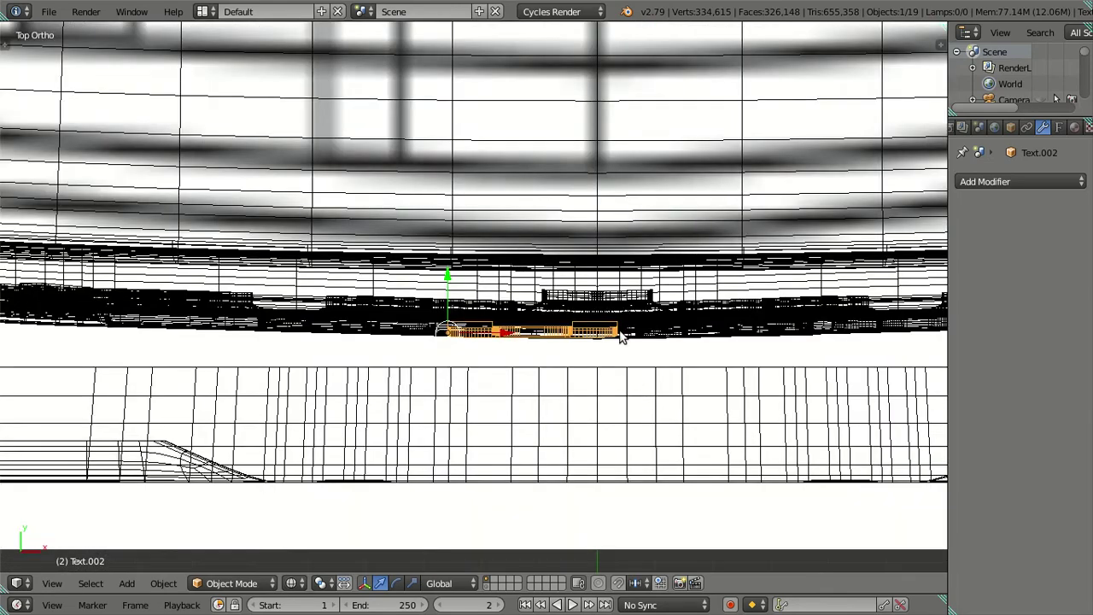
scroll(598, 393, "down", 2, "ctrl")
scroll(555, 384, "up", 1, "shift")
key("z")
scroll(494, 373, "up", 3)
scroll(634, 424, "up", 1)
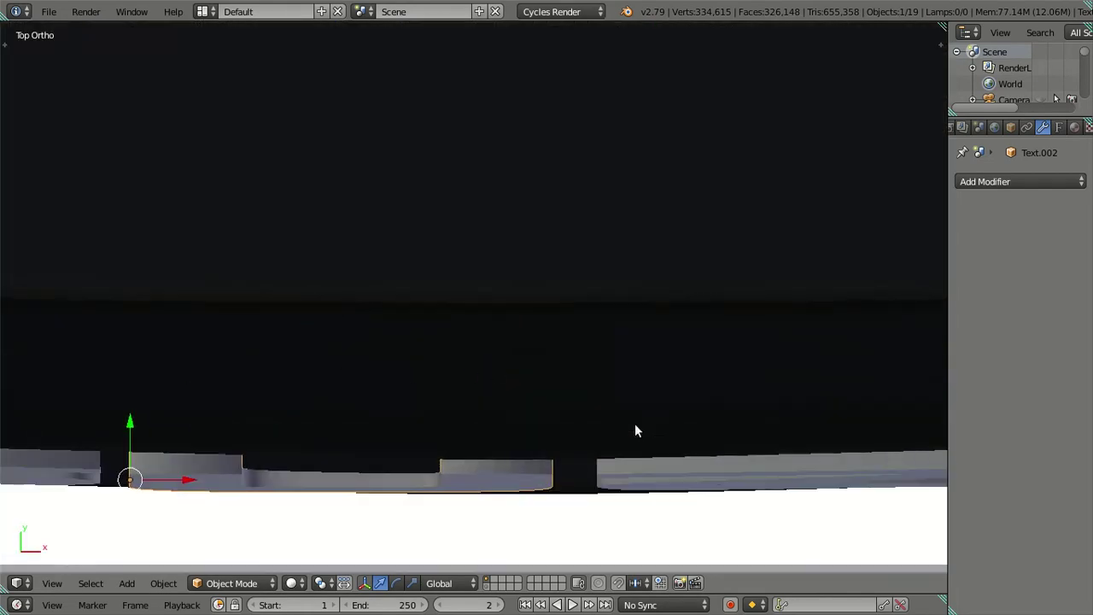
middle_click_drag(634, 423, 728, 281, "shift")
scroll(739, 298, "up", 1)
key("r")
key("z")
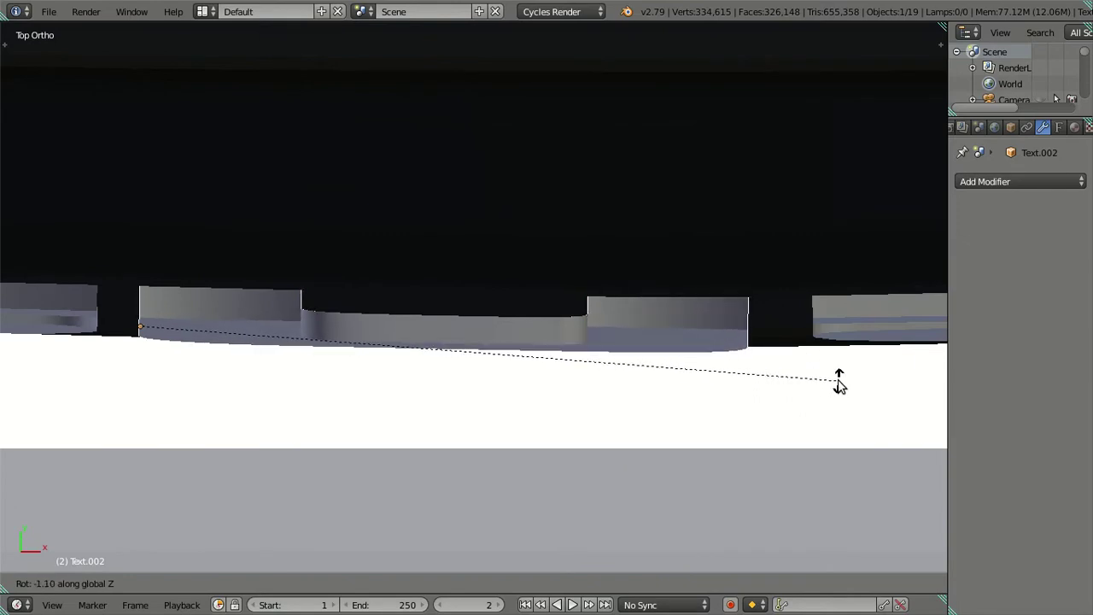
left_click(839, 384)
left_click_drag(136, 271, 137, 270)
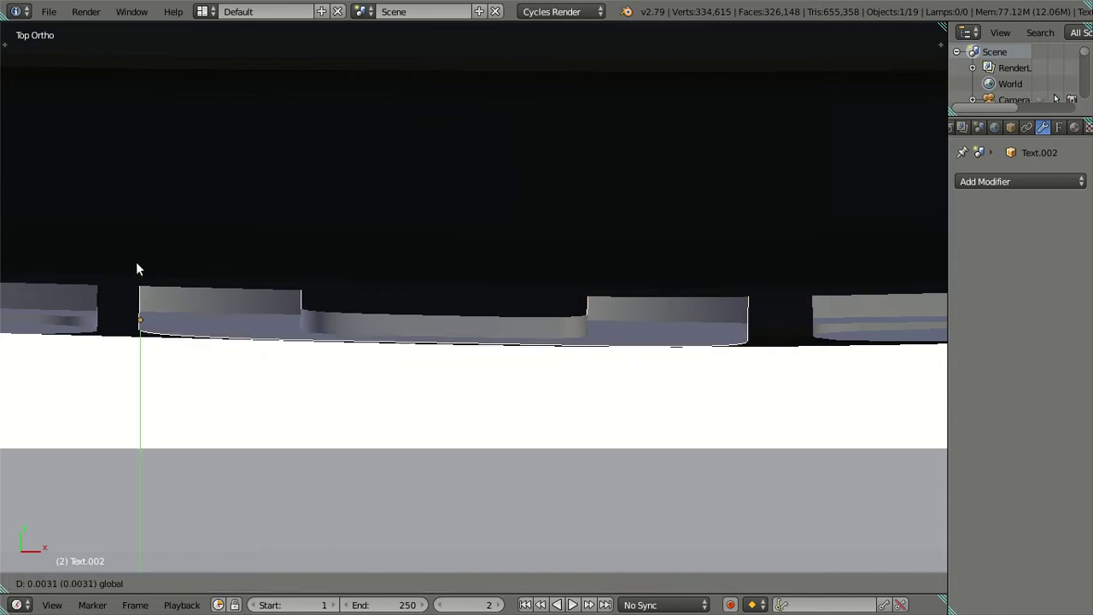
left_click(137, 270)
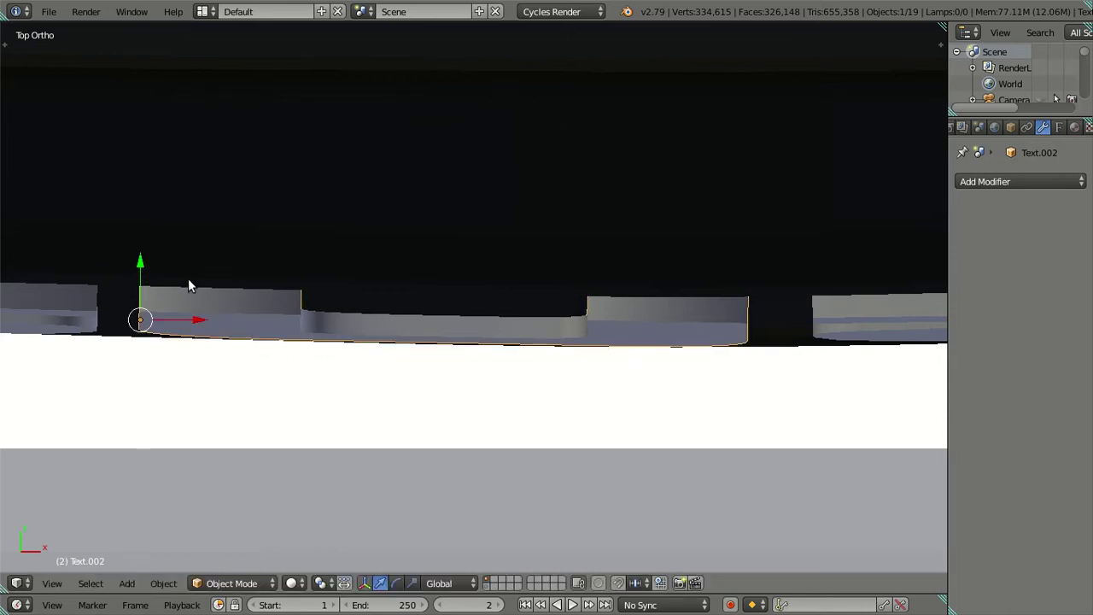
- Deselect everything and orbit around the grille in wireframe shading
scroll(519, 342, "down", 4)
scroll(383, 358, "down", 1, "ctrl")
scroll(382, 359, "down", 3, "ctrl")
key("a")
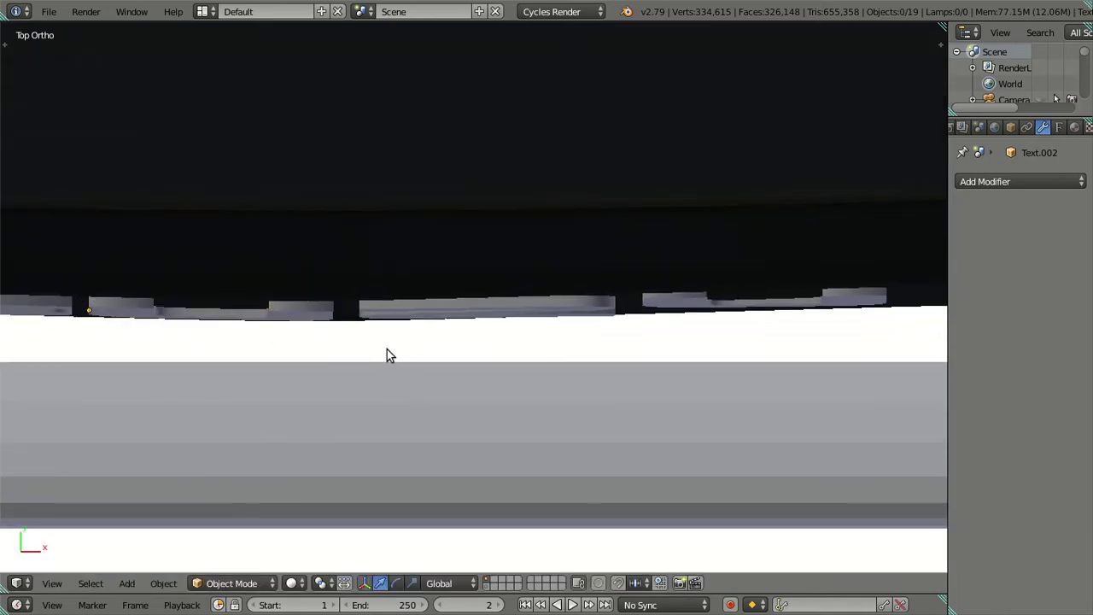
scroll(394, 364, "up", 3)
scroll(223, 387, "up", 2)
key("z")
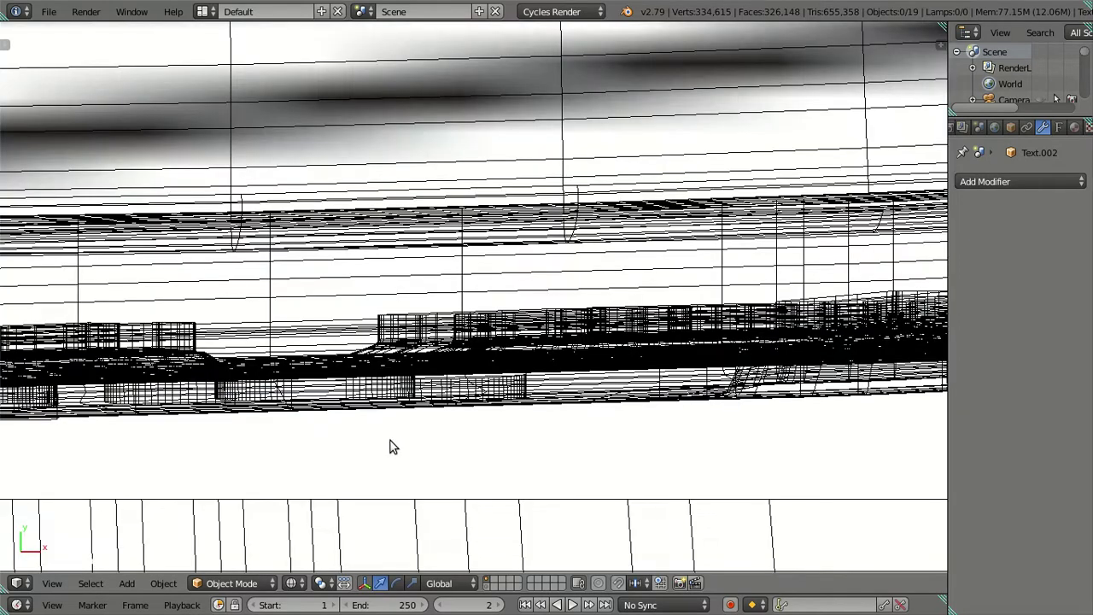
middle_click_drag(391, 446, 378, 345)
- Move Text.004 by -0.0023 along Y and rotate it 0.74 about global Z in top view
left_click(408, 486)
key("KP_Decimal")
mouse_move(411, 466)
middle_mouse_down()
mouse_move(395, 410)
mouse_move(565, 359)
middle_mouse_up()
key("z")
key("KP_7")
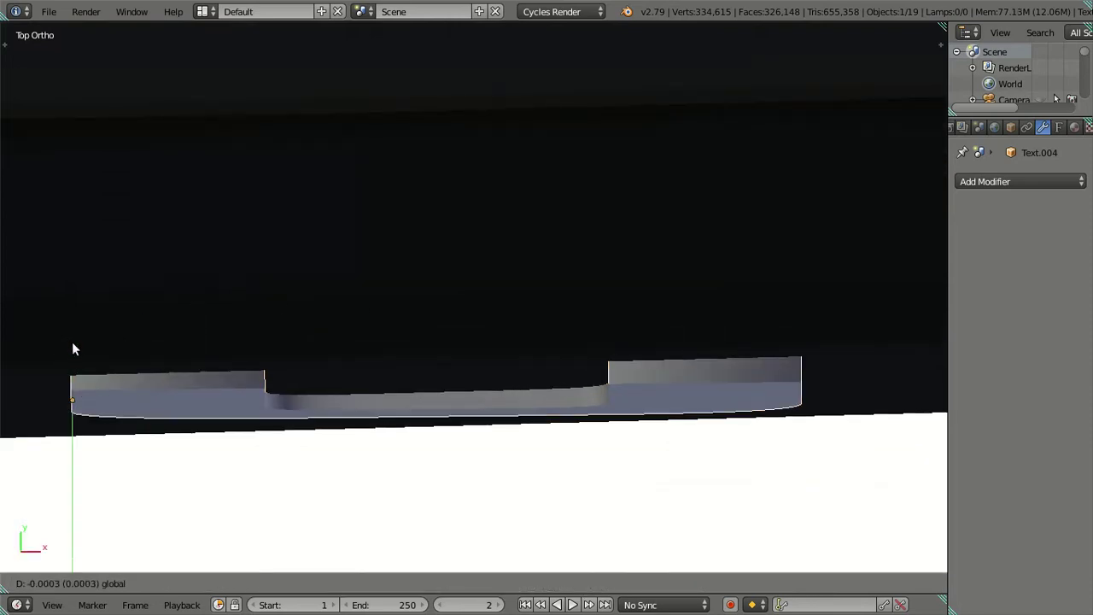
middle_click_drag(72, 342, 73, 348, "shift")
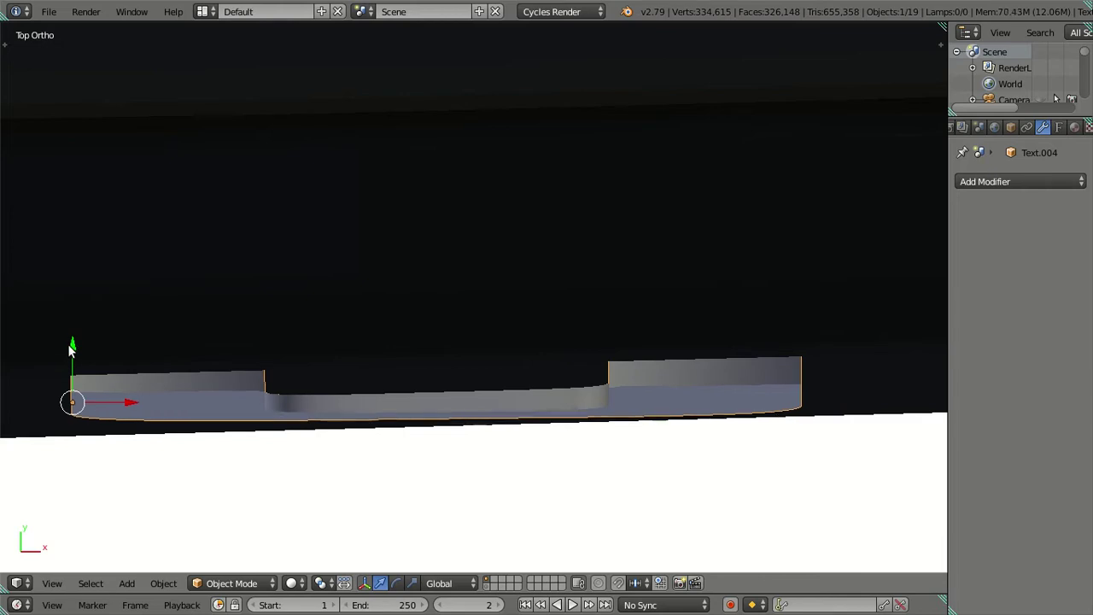
left_click_drag(72, 347, 411, 355)
key("r")
key("z")
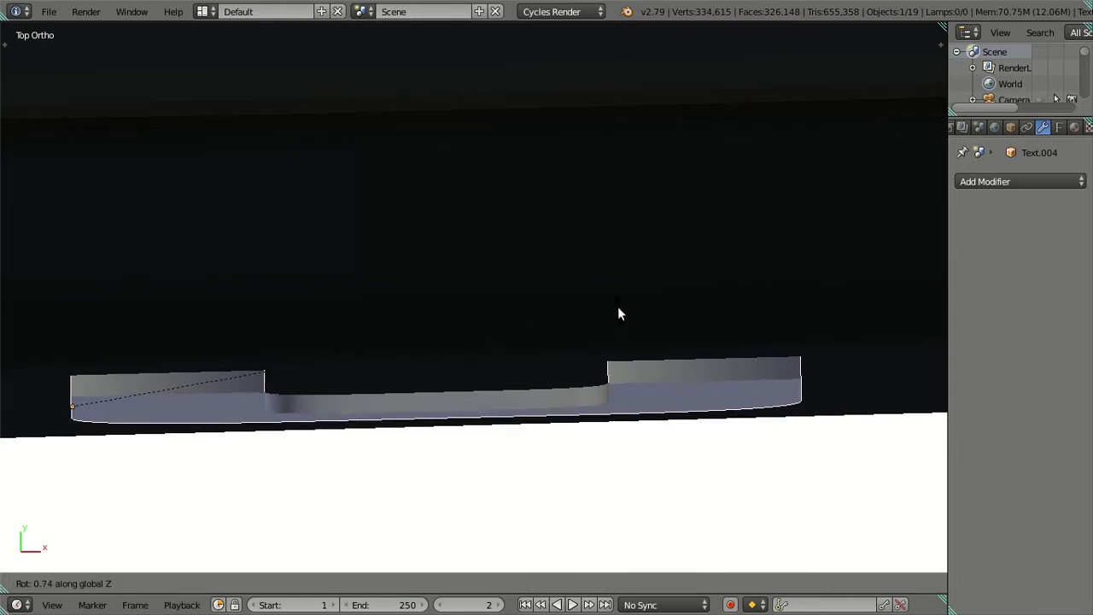
left_click(618, 314)
scroll(565, 332, "down", 2)
scroll(557, 333, "down", 2)
- Inspect the ISUZU letters up close from an angle, then deselect everything
mouse_move(556, 326)
middle_mouse_down()
mouse_move(458, 282)
mouse_move(401, 327)
mouse_move(361, 308)
mouse_move(395, 372)
mouse_move(488, 253)
middle_mouse_up()
scroll(482, 264, "up", 4)
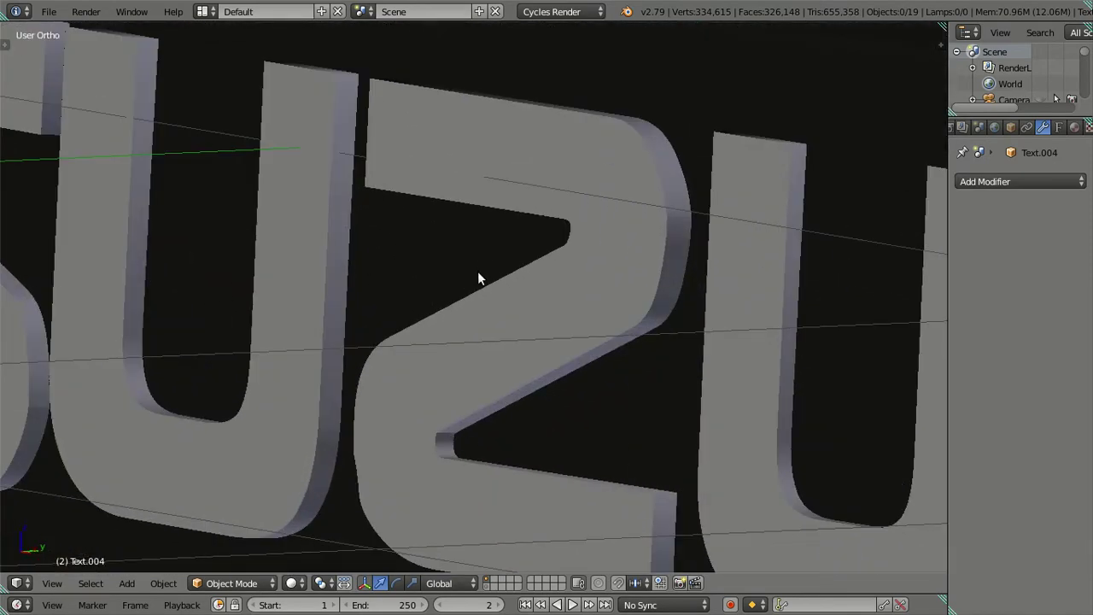
scroll(477, 270, "down", 2)
scroll(478, 271, "down", 3)
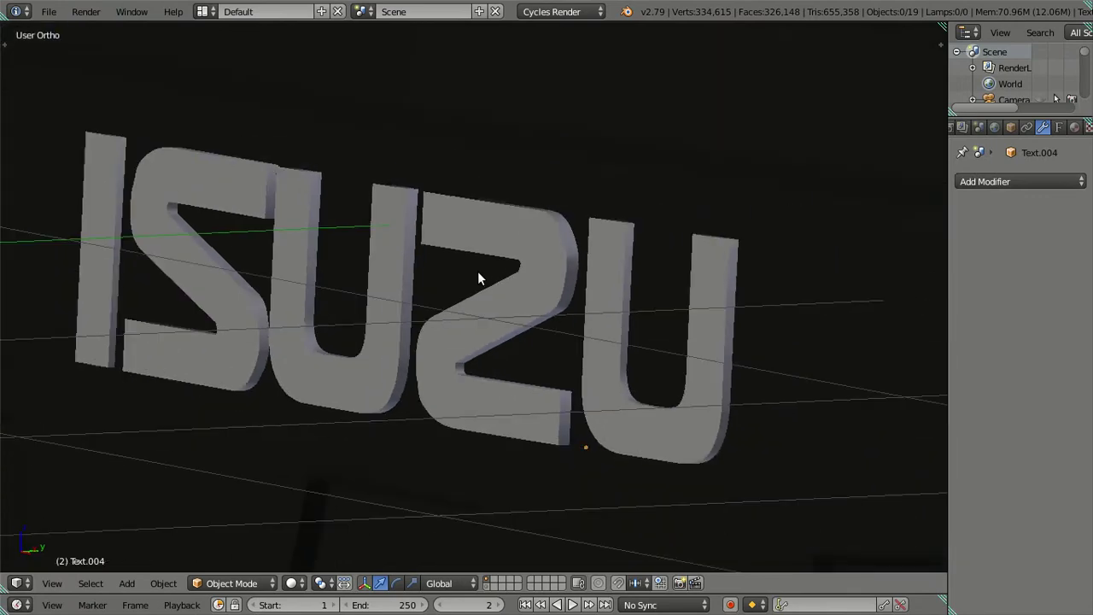
key("z")
right_click(530, 329)
key("z")
scroll(400, 316, "up", 2)
scroll(401, 312, "up", 2)
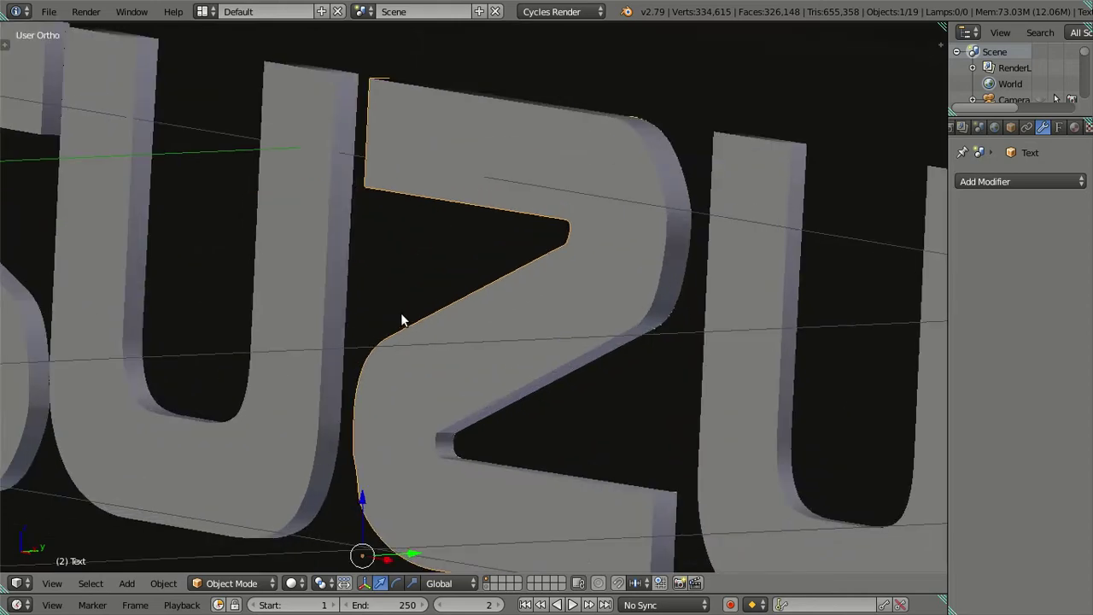
key("t")
scroll(389, 307, "down", 2)
scroll(337, 313, "up", 3)
scroll(316, 328, "up", 2)
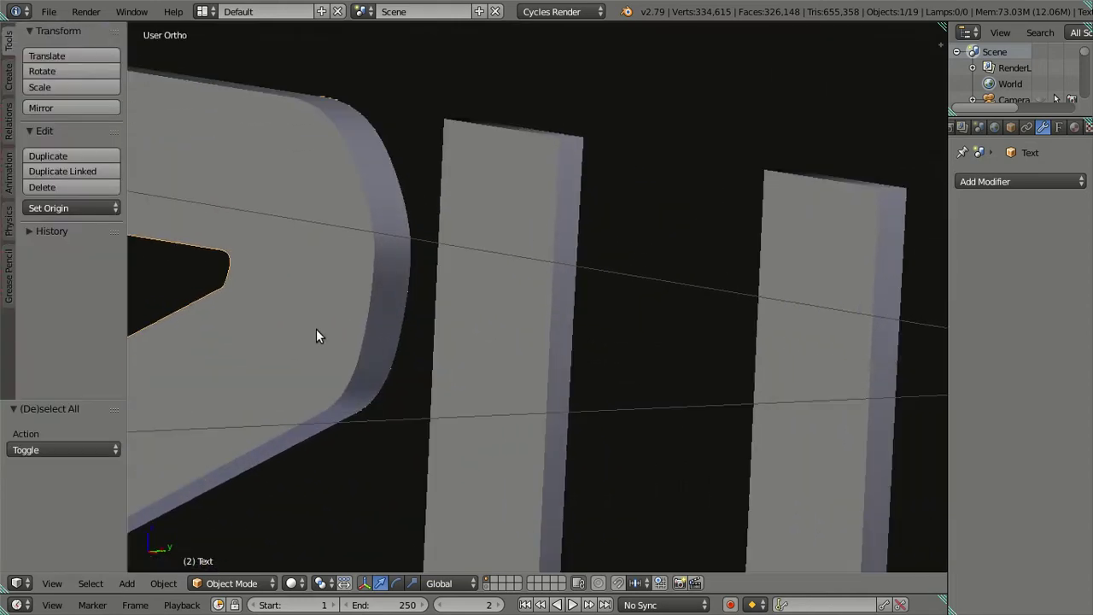
scroll(336, 324, "down", 3)
scroll(354, 314, "down", 3)
key("a")
scroll(427, 300, "down", 2)
scroll(461, 308, "down", 1)
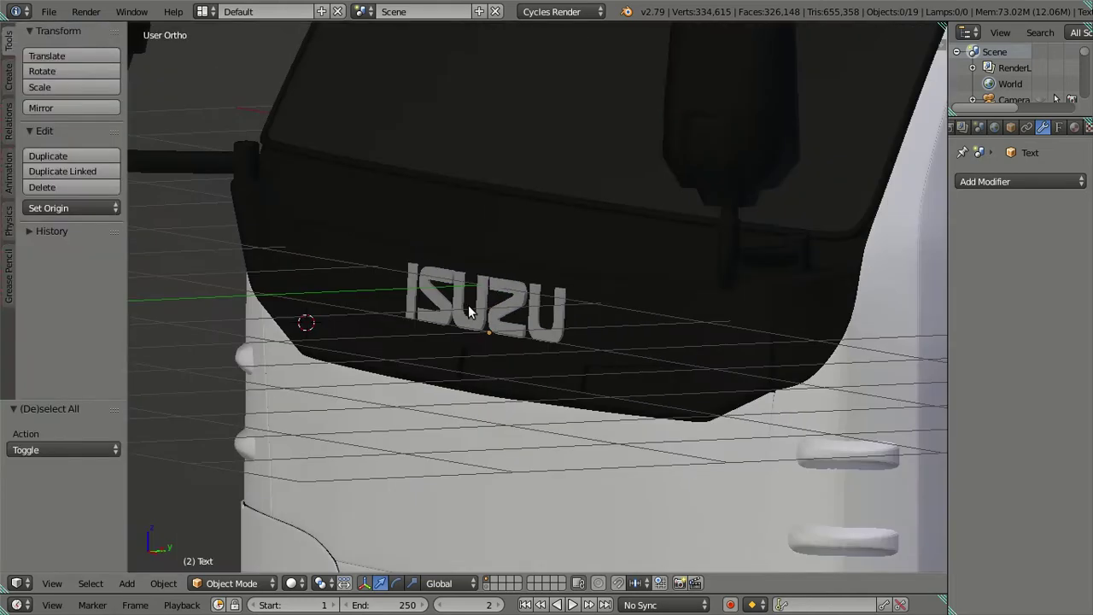
key("t")
- Lower the cab Plane's Subdivision Surface viewport level from 2 to 0
mouse_move(487, 312)
middle_mouse_down()
mouse_move(634, 307)
mouse_move(608, 299)
mouse_move(561, 319)
middle_mouse_up()
scroll(609, 298, "down", 3)
scroll(582, 278, "down", 3)
scroll(546, 307, "up", 3)
key("z")
scroll(366, 344, "up", 2)
scroll(372, 344, "up", 2)
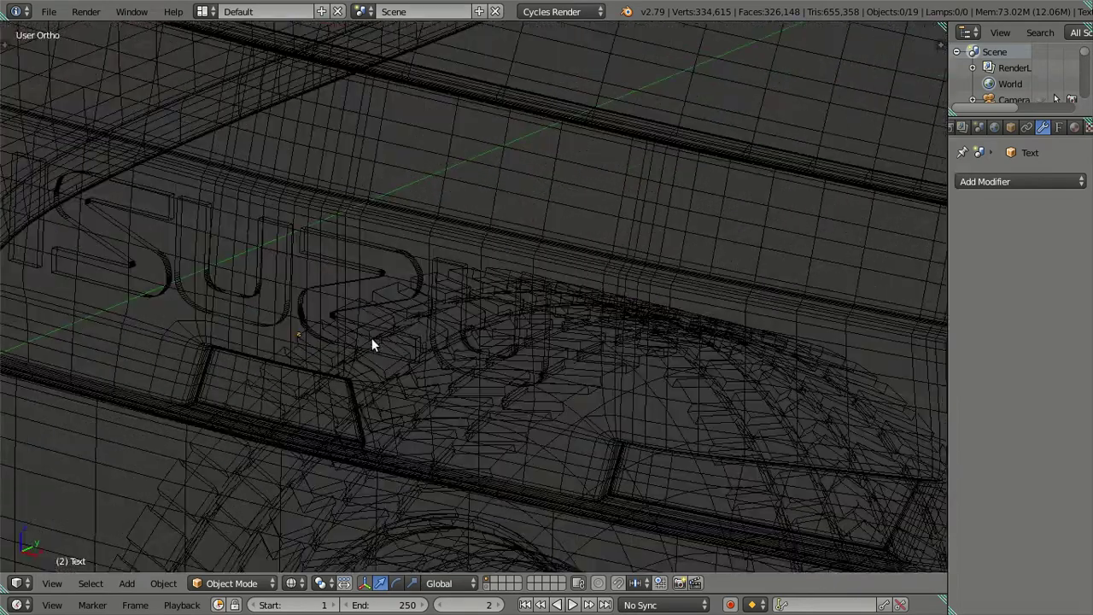
right_click(698, 286)
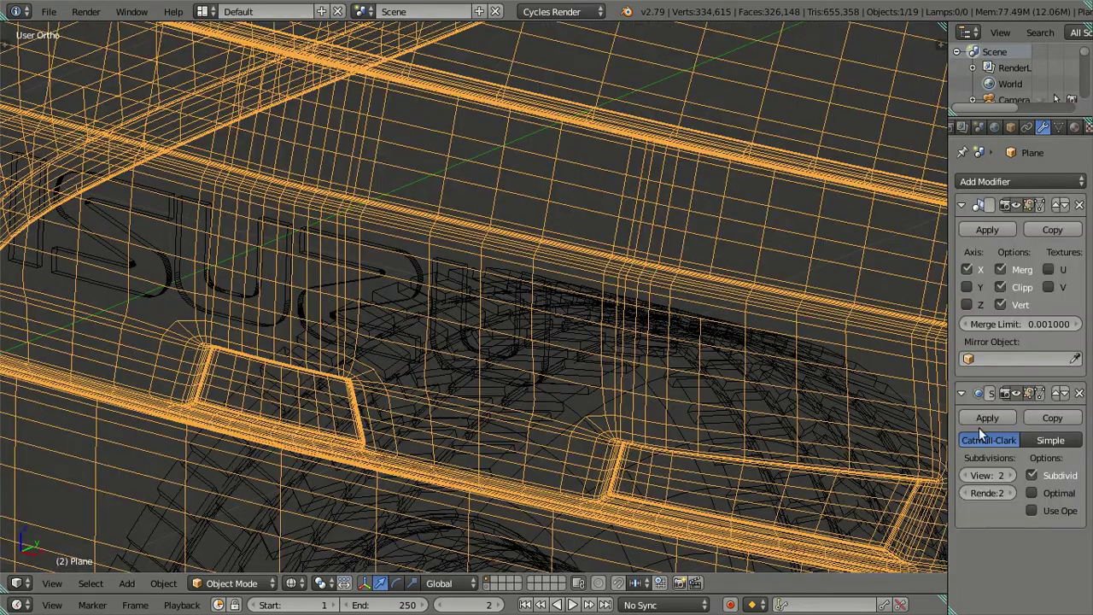
double_click(965, 476)
key("z")
mouse_move(385, 342)
middle_mouse_down()
mouse_move(392, 281)
mouse_move(398, 331)
mouse_move(430, 331)
middle_mouse_up()
- Assign the white 'Material' to the last U and the Z letters
key("z")
key("z")
key("z")
right_click(443, 317)
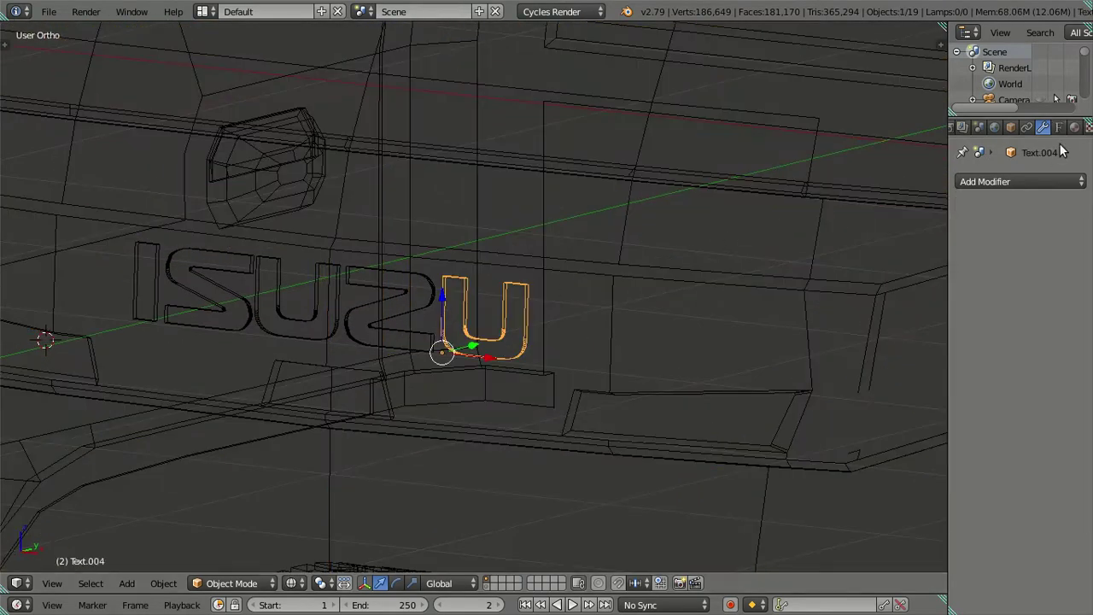
left_click(1074, 127)
left_click(965, 233)
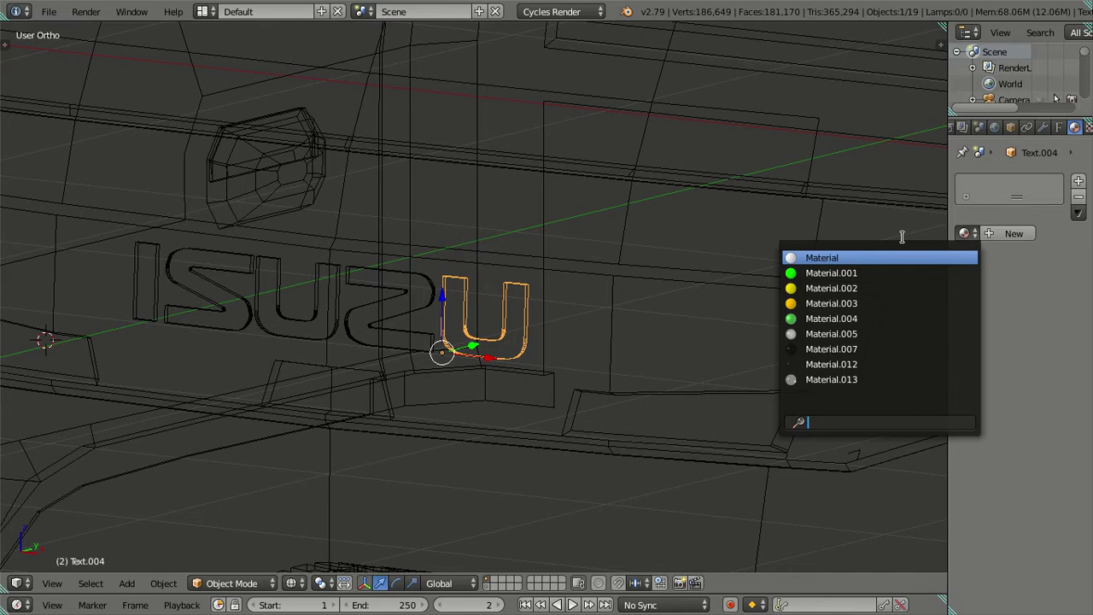
left_click(884, 257)
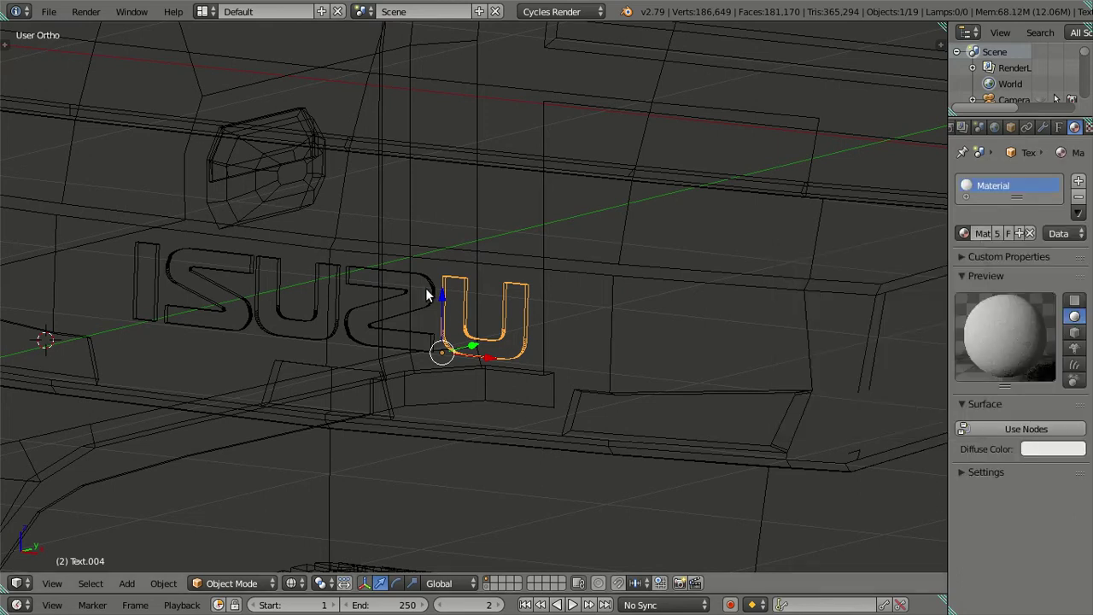
right_click(427, 295)
left_click(965, 233)
left_click(881, 257)
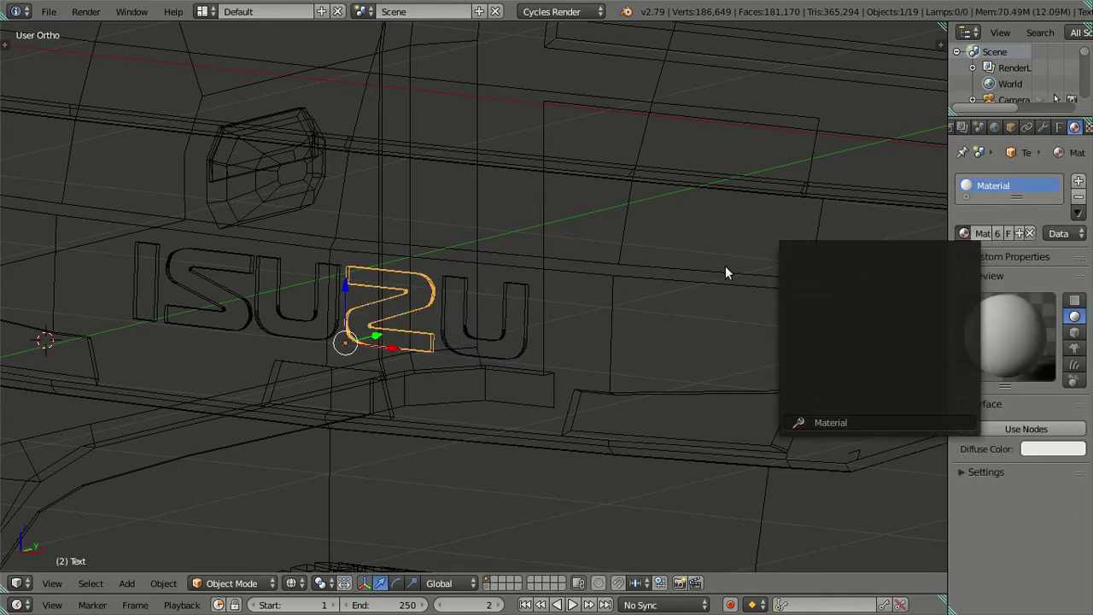
- Assign the same 'Material' to the first U, the S and the I letters
right_click(309, 323)
left_click(965, 233)
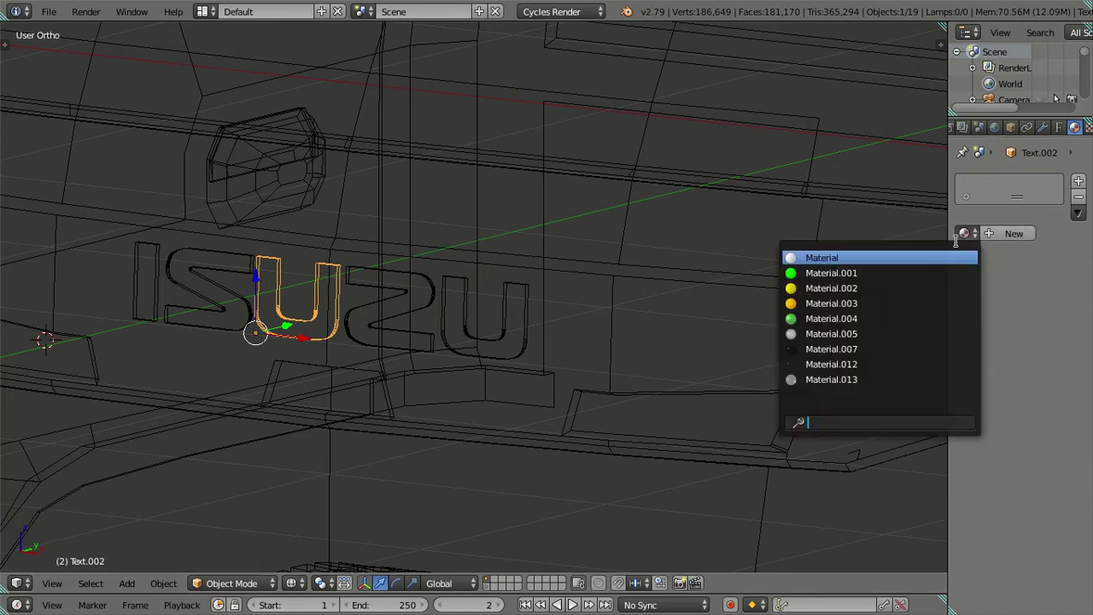
left_click(919, 257)
right_click(199, 266)
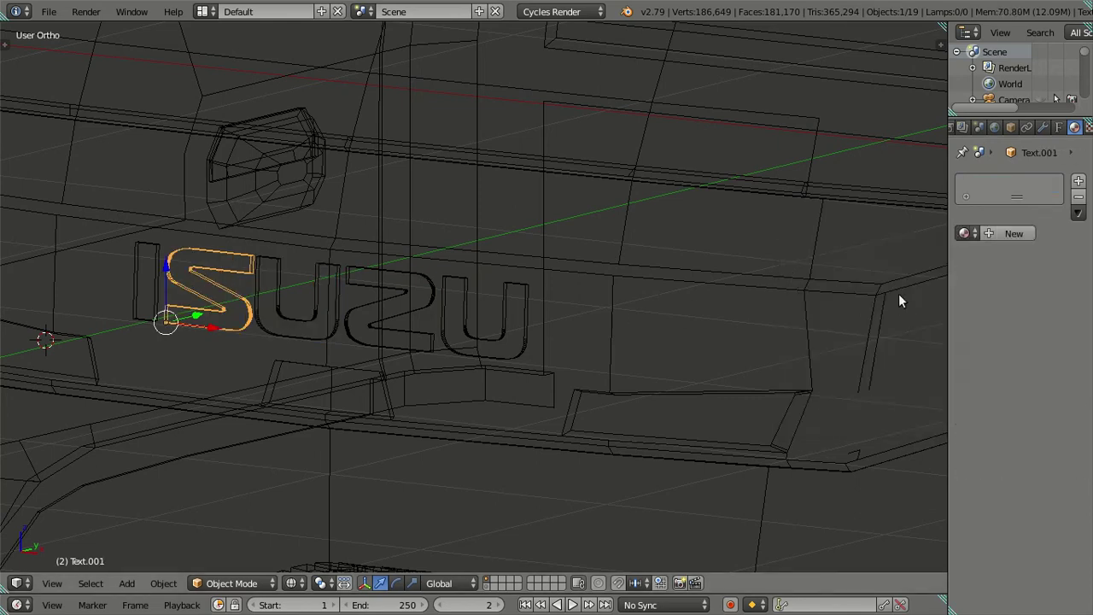
left_click(964, 234)
left_click(911, 257)
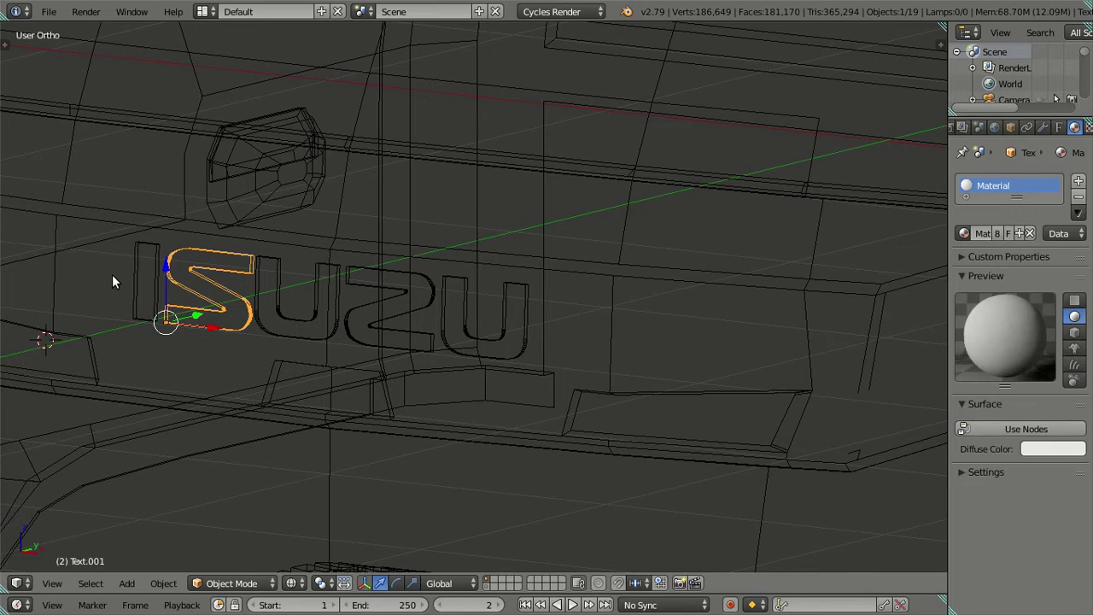
right_click(152, 271)
left_click(964, 233)
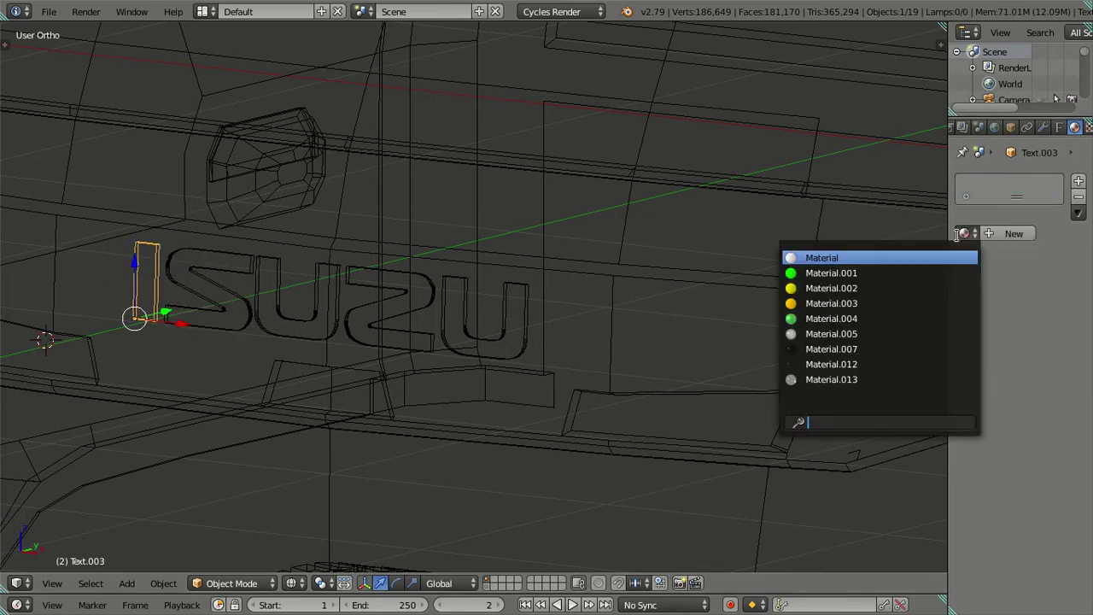
left_click(888, 255)
- Select the cab body and assign green Material.001 to its white material slot
key("a")
scroll(478, 252, "down", 2)
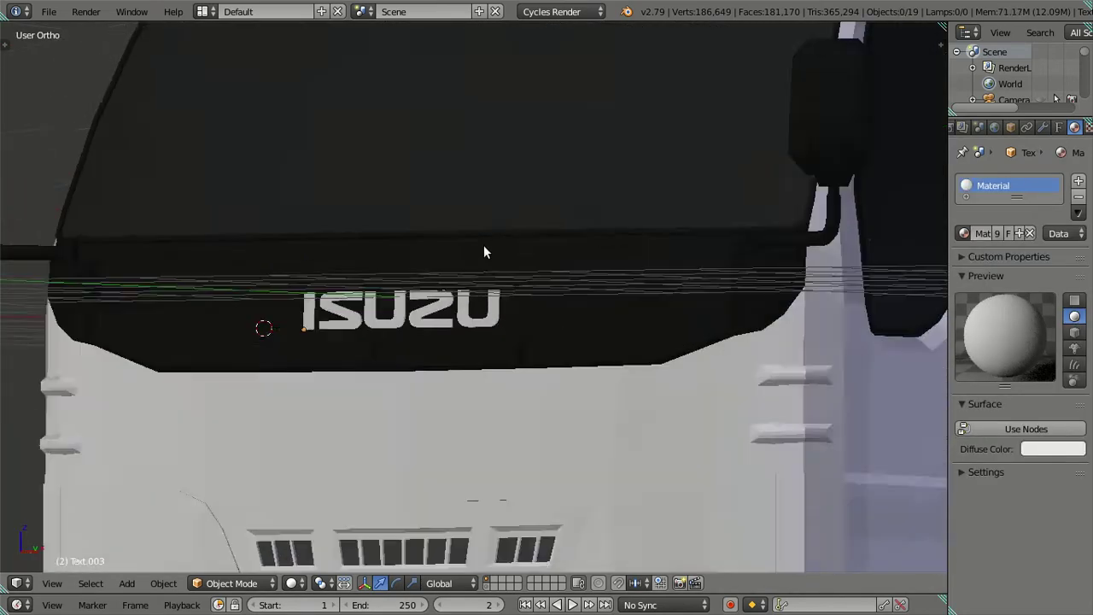
scroll(555, 227, "down", 2)
scroll(598, 239, "down", 3)
middle_click_drag(643, 256, 467, 335)
scroll(467, 335, "down", 2)
mouse_move(561, 293)
middle_mouse_down()
mouse_move(432, 350)
mouse_move(438, 325)
middle_mouse_up()
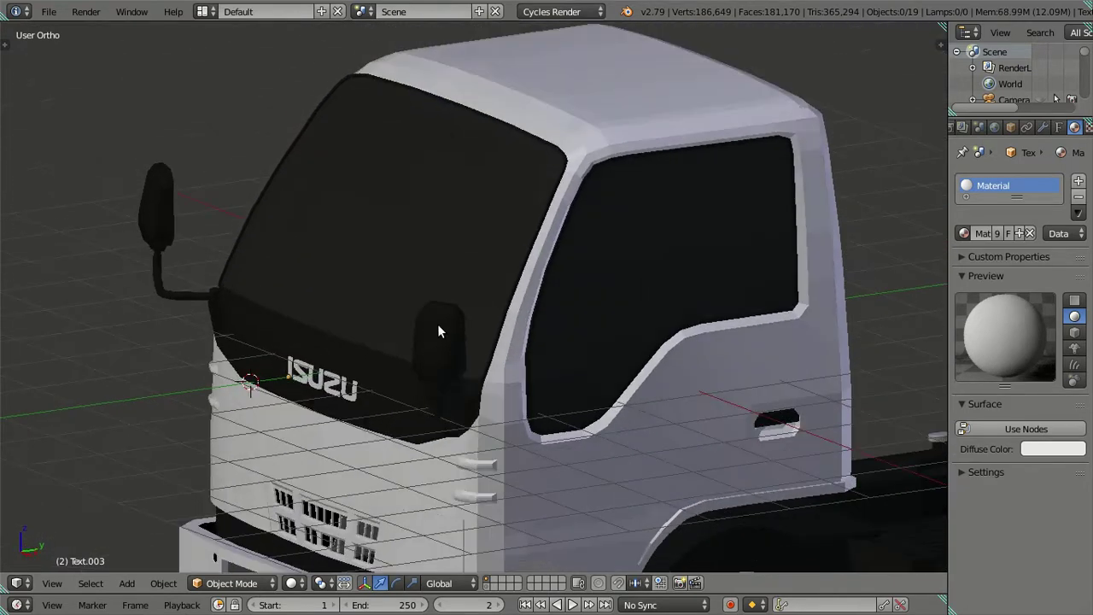
right_click(796, 114)
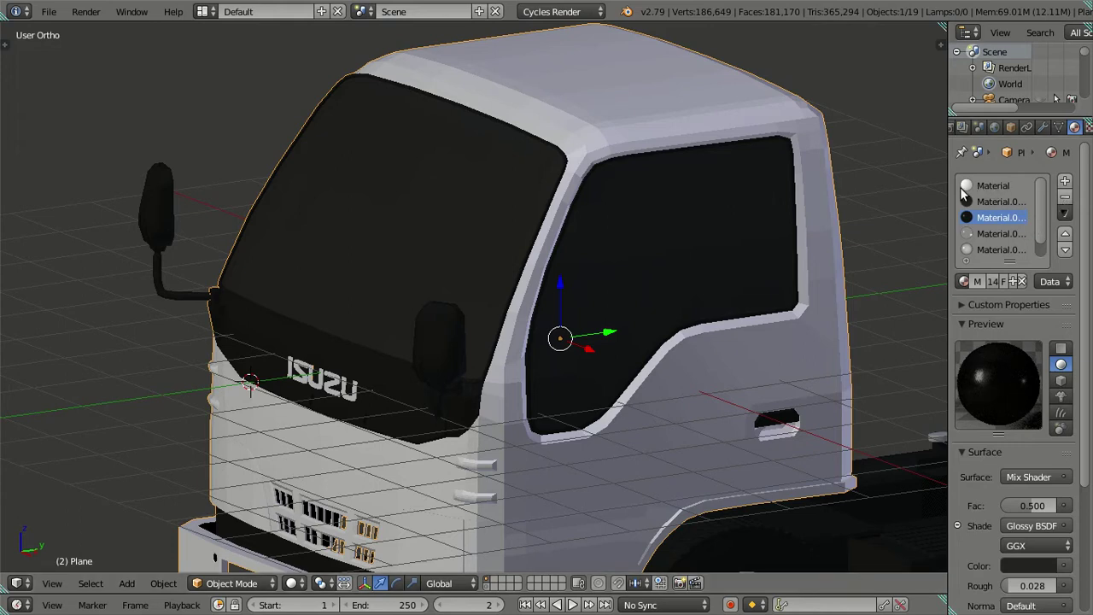
left_click(990, 185)
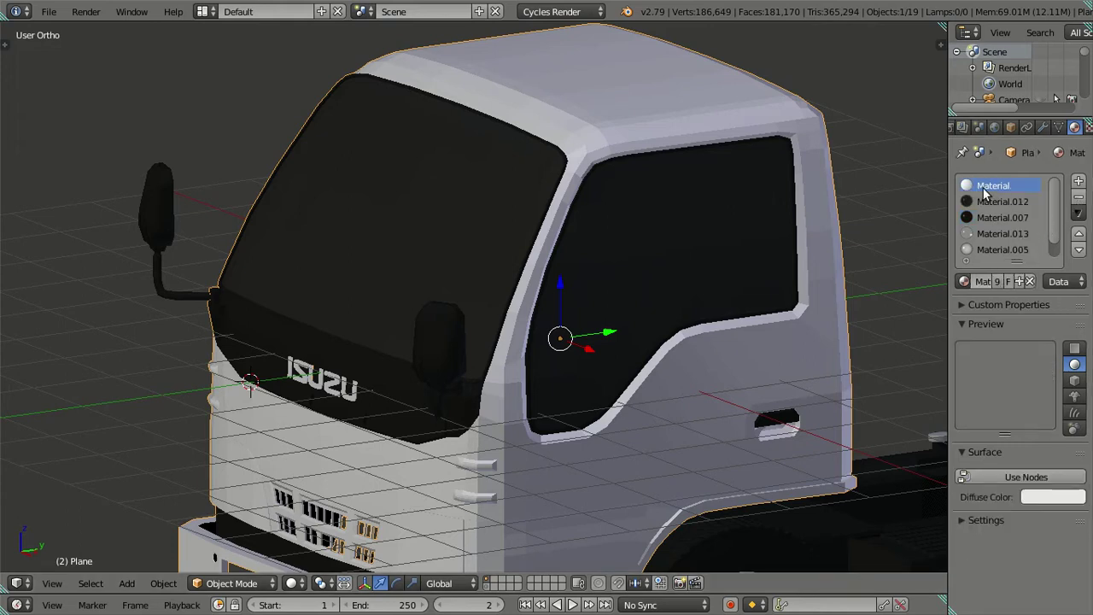
left_click(963, 281)
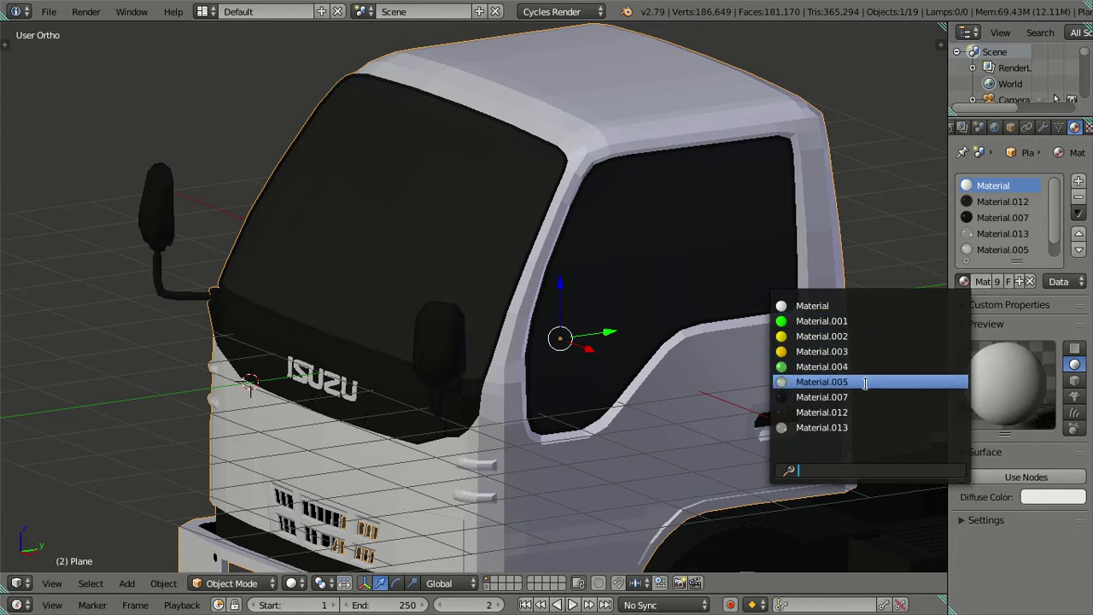
left_click(876, 324)
- Switch the cab body's material slot to the glossy Material.004
left_click(961, 324)
left_click(960, 325)
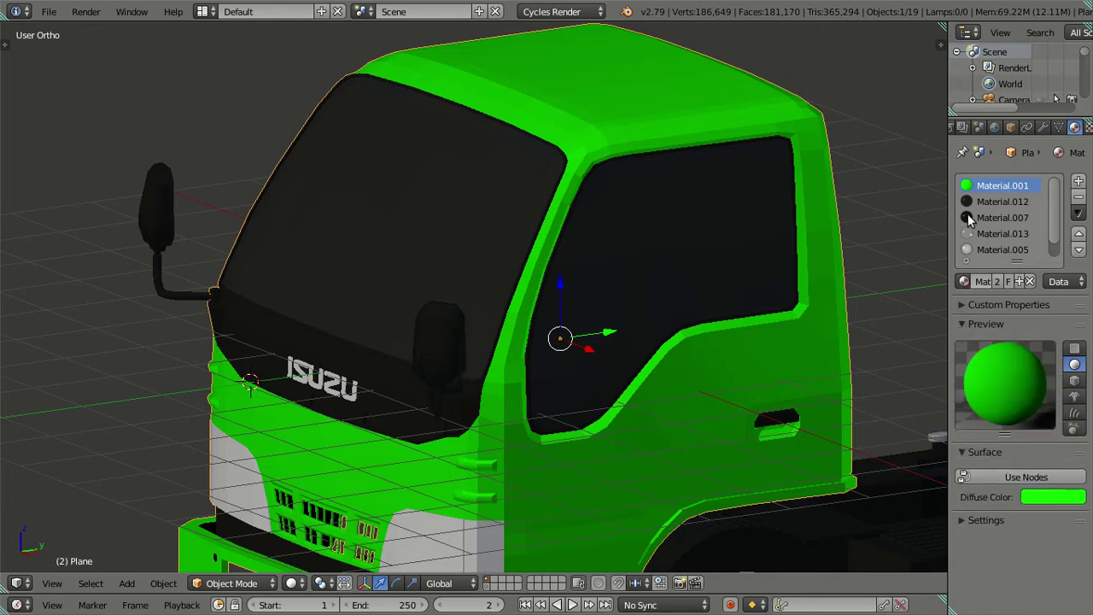
left_click(964, 281)
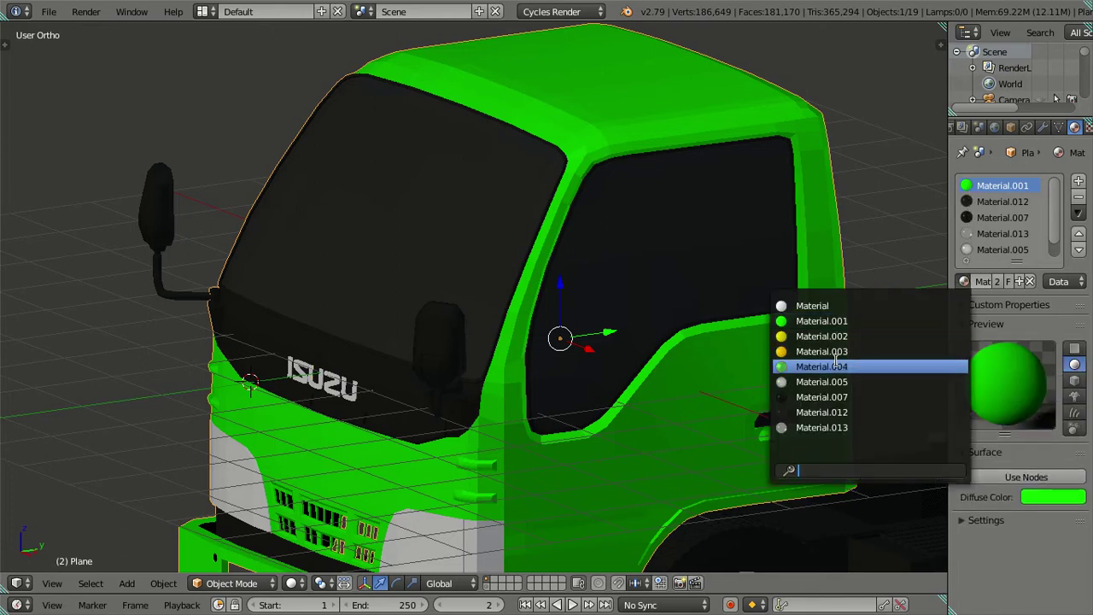
left_click(836, 363)
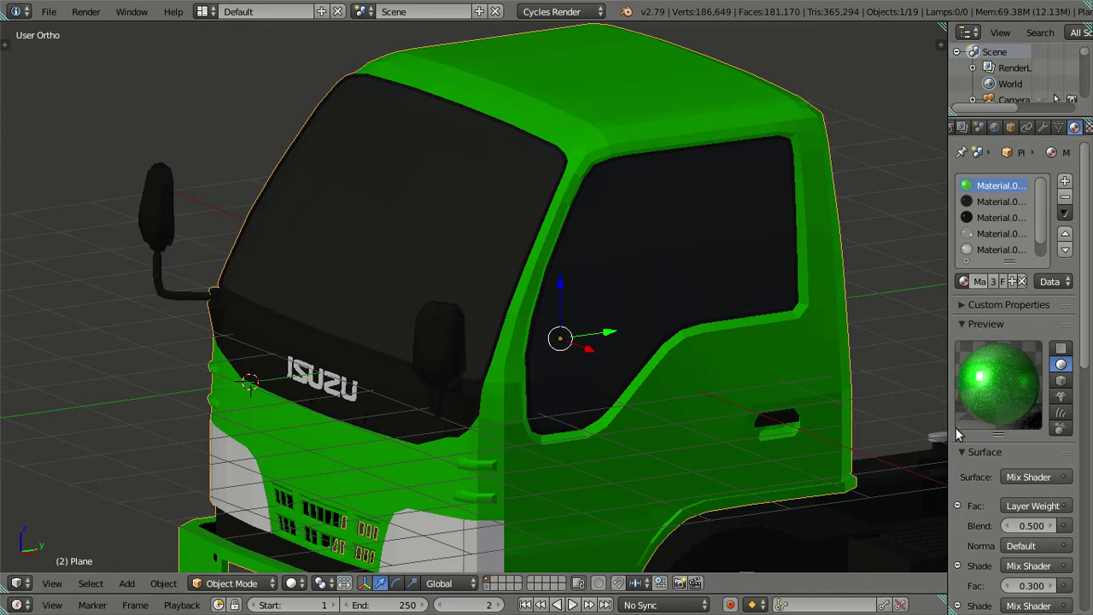
- Set the first glossy shader layer's colour to near-white
scroll(961, 435, "down", 1)
scroll(968, 449, "down", 4)
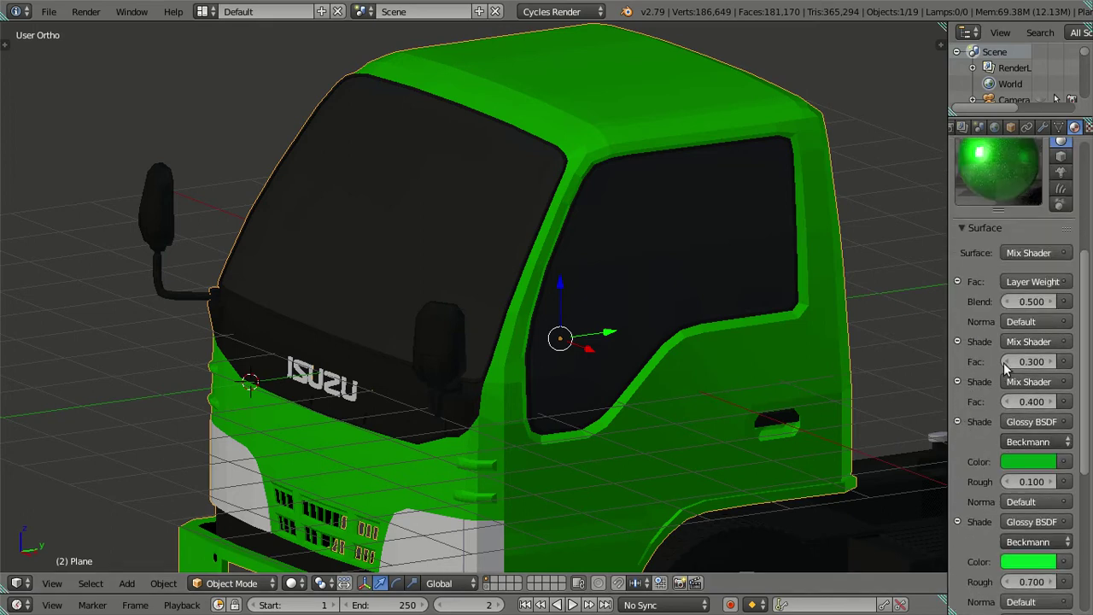
scroll(1003, 357, "down", 1)
scroll(1003, 357, "down", 3)
scroll(1006, 362, "down", 1)
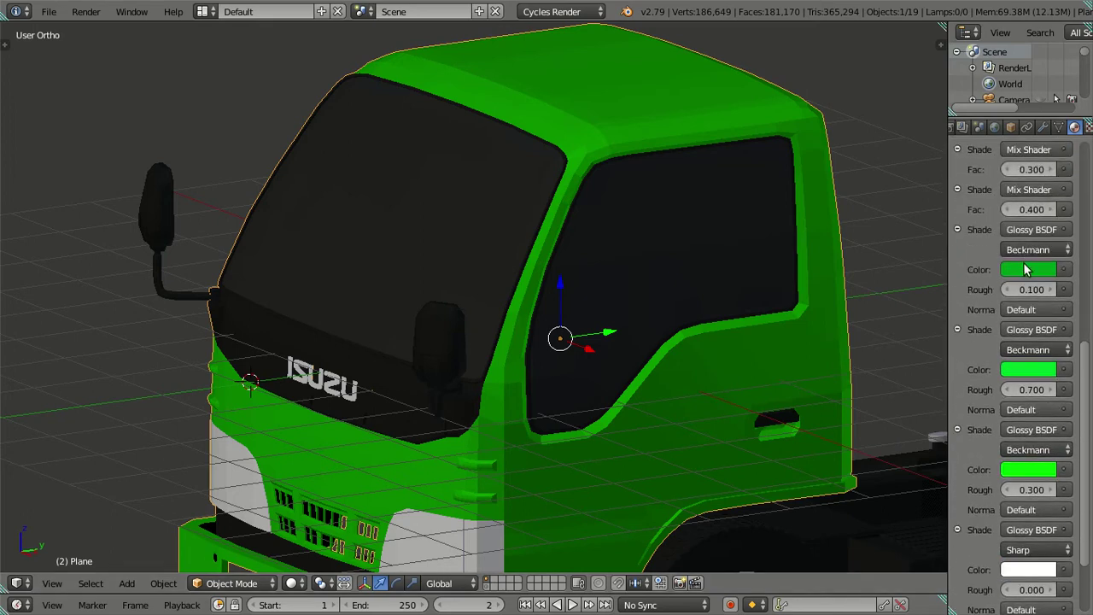
left_click(1026, 270)
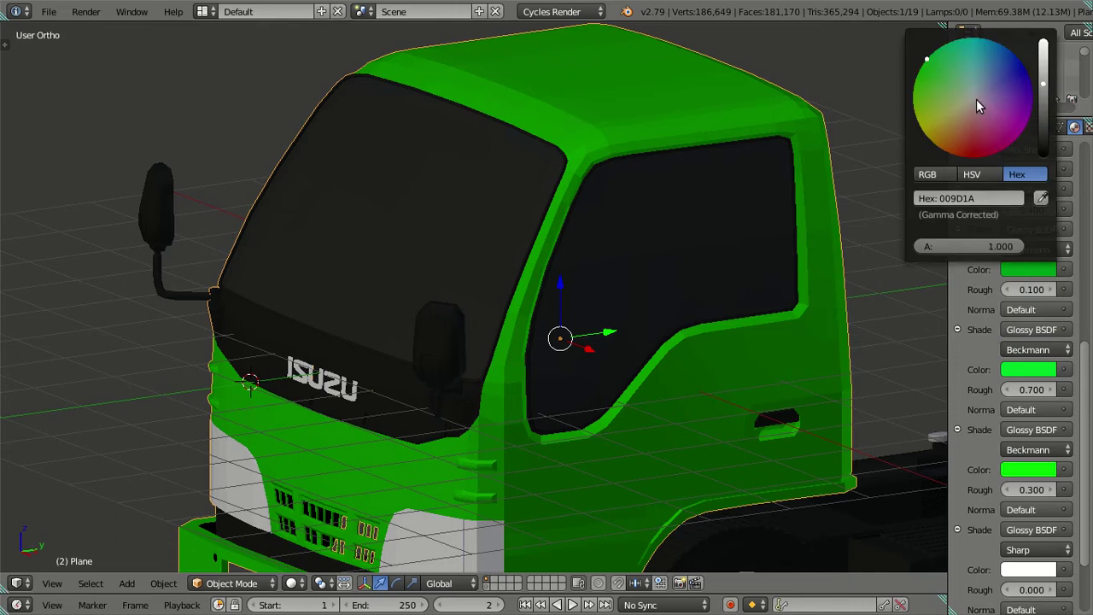
scroll(980, 94, "up", 2)
scroll(982, 92, "up", 2)
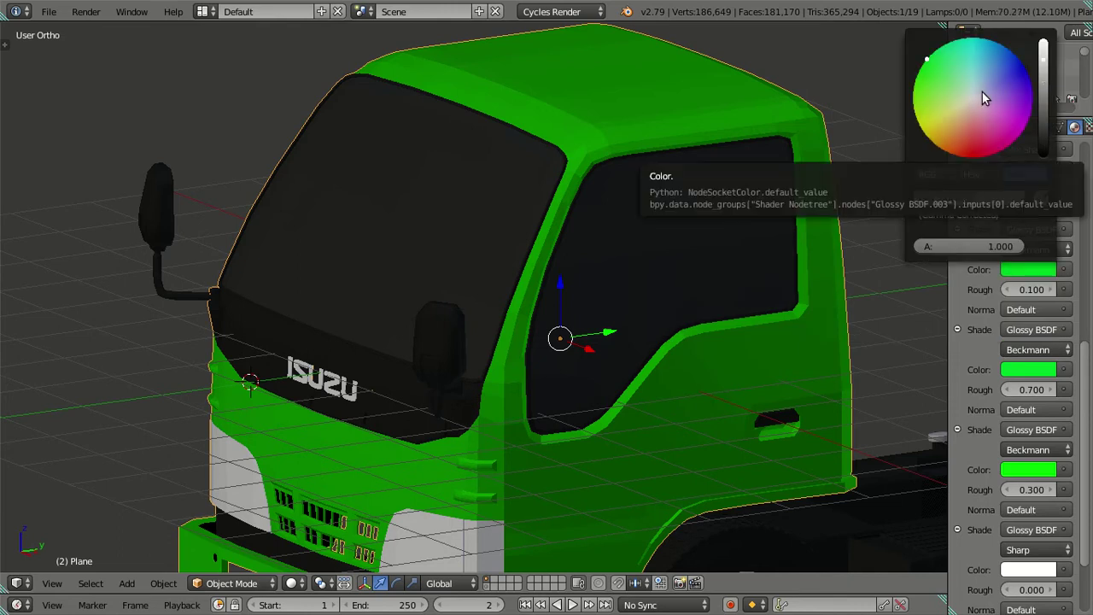
left_click(973, 95)
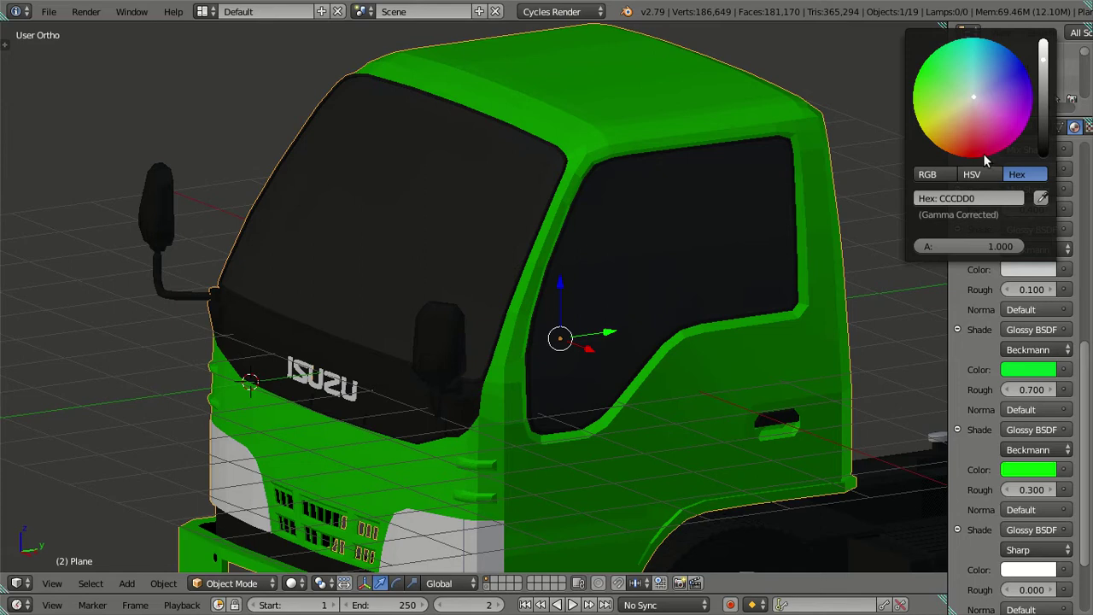
left_click(930, 178)
left_click_drag(942, 199, 1016, 199)
mouse_move(942, 214)
left_mouse_down()
mouse_move(1016, 215)
mouse_move(1016, 230)
left_mouse_up()
left_click(1016, 269)
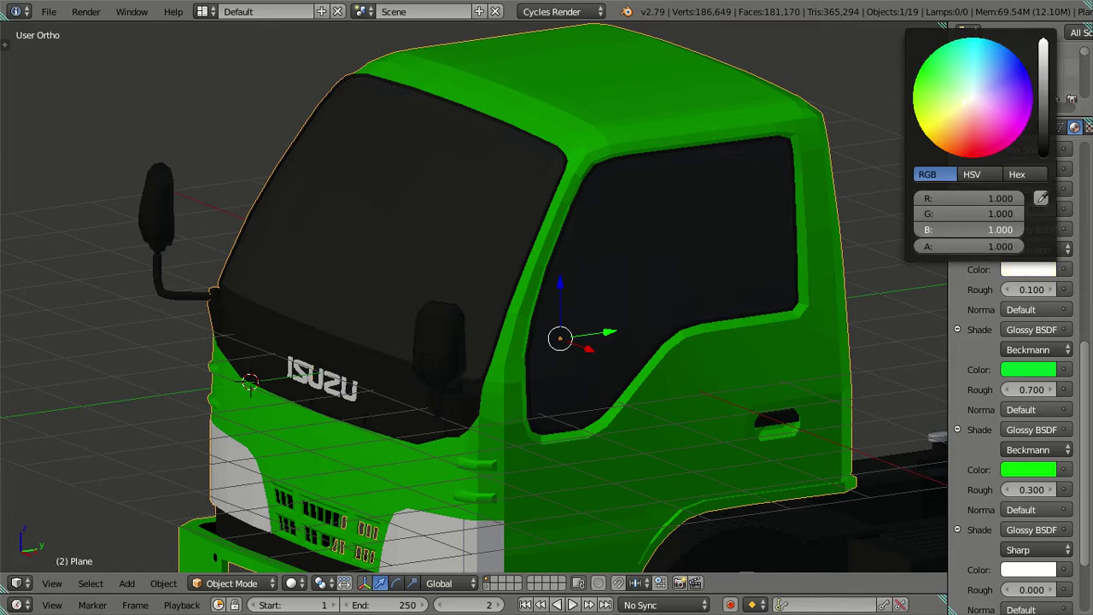
- Turn the next green glossy colour light grey by raising its red and blue values
left_click(1019, 271)
scroll(1003, 128, "down", 5)
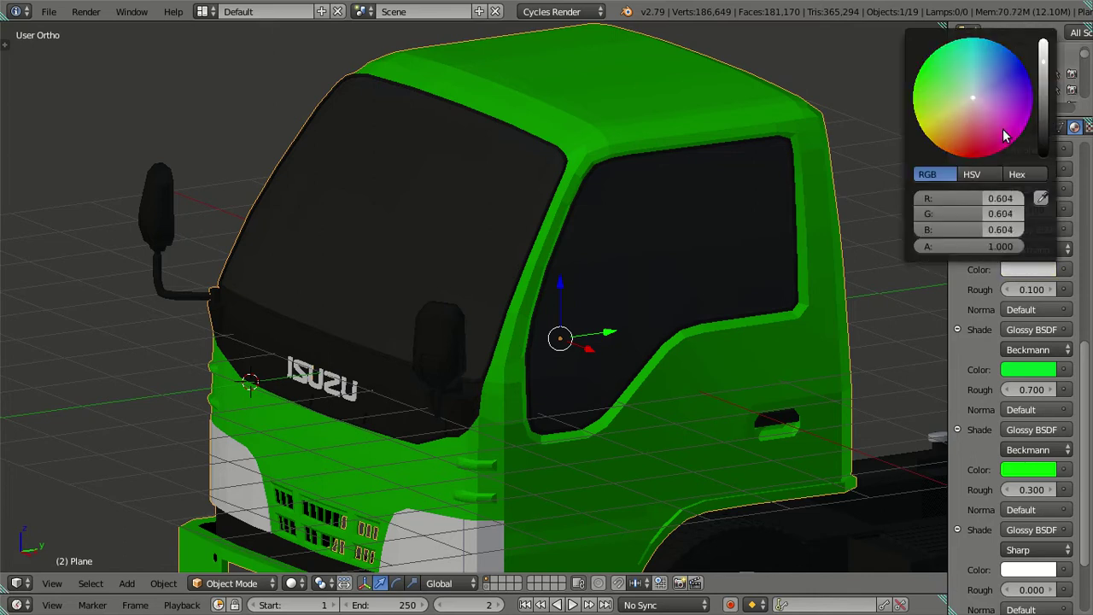
left_click(1015, 373)
mouse_move(960, 298)
left_mouse_down()
mouse_move(1020, 298)
mouse_move(1020, 314)
left_mouse_up()
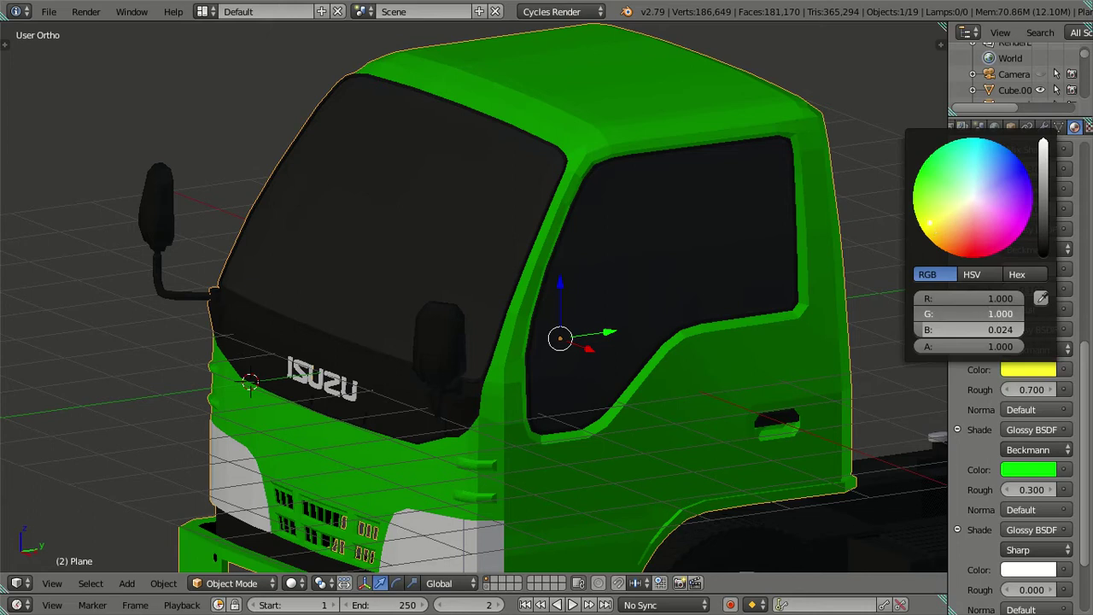
left_click_drag(926, 329, 1020, 329)
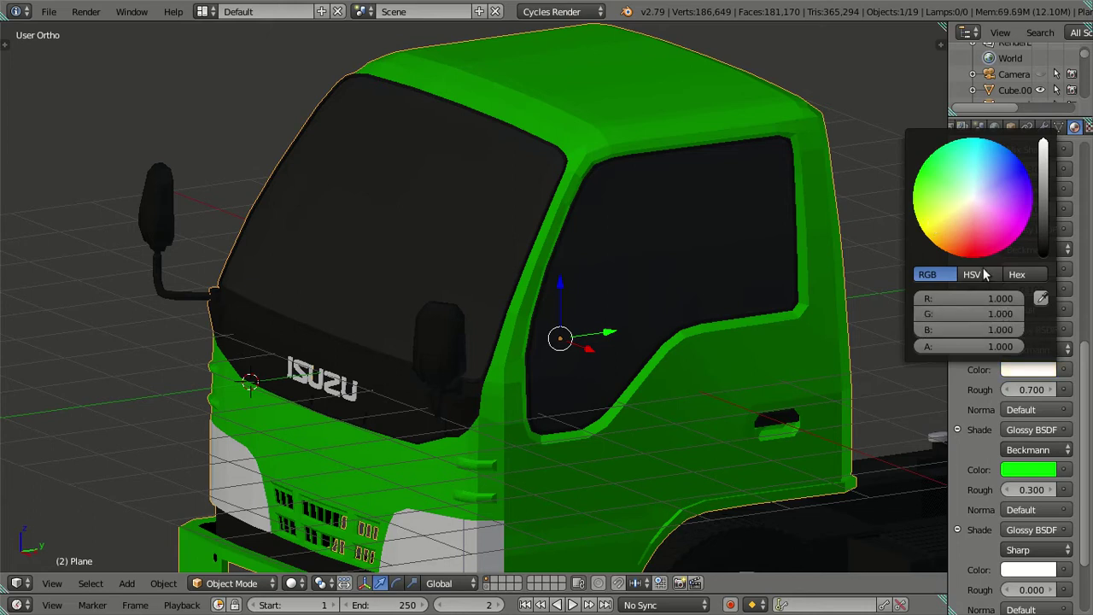
left_click_drag(950, 209, 935, 213)
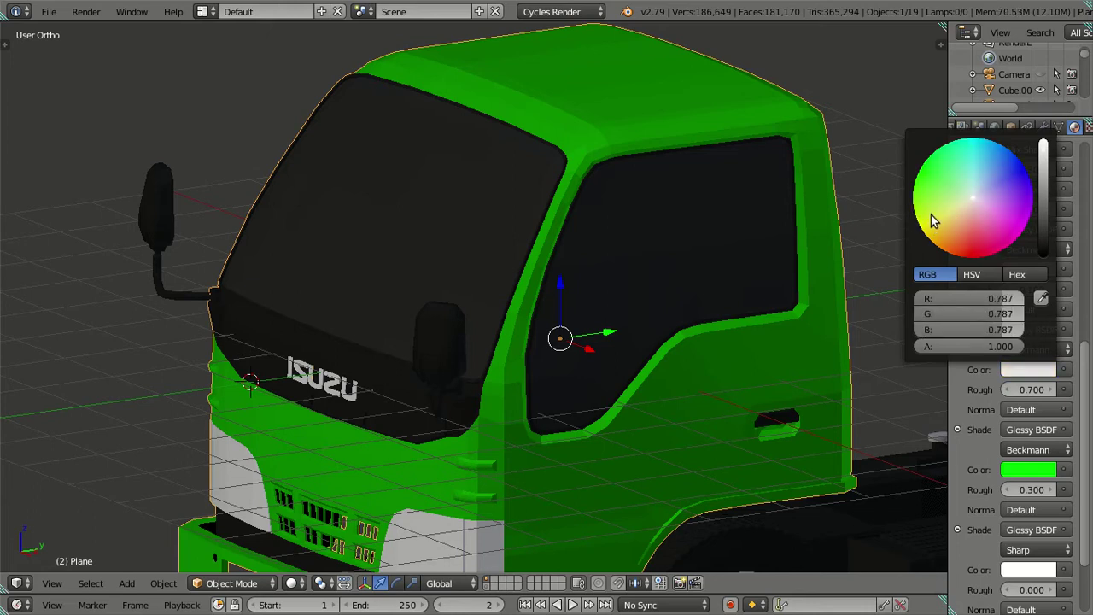
- Raise the last green glossy colour's red and blue values to near-white
left_click(1019, 471)
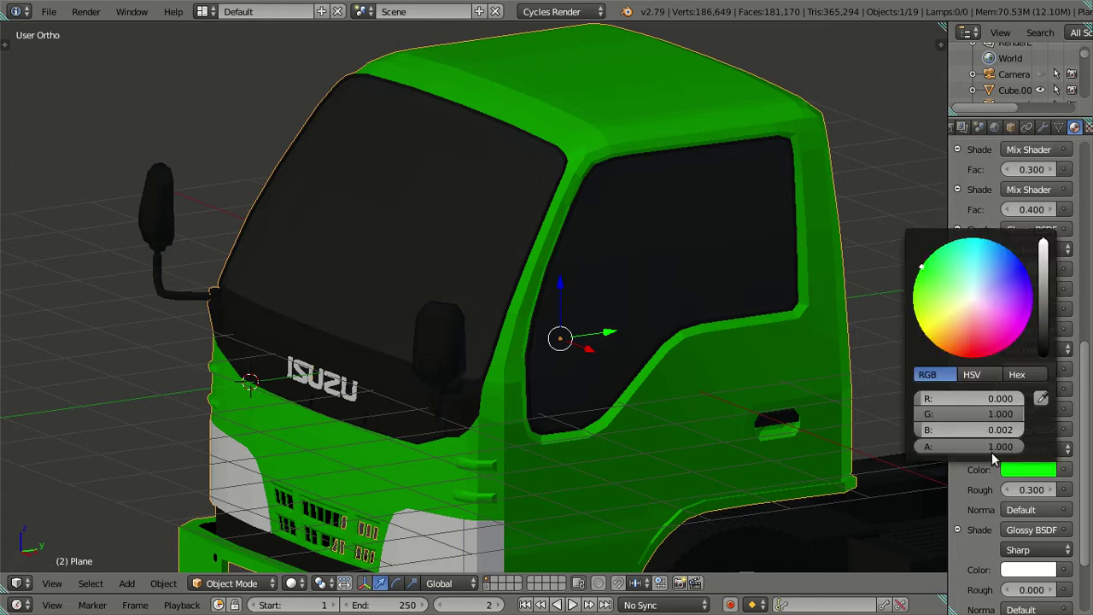
left_click_drag(939, 398, 1020, 398)
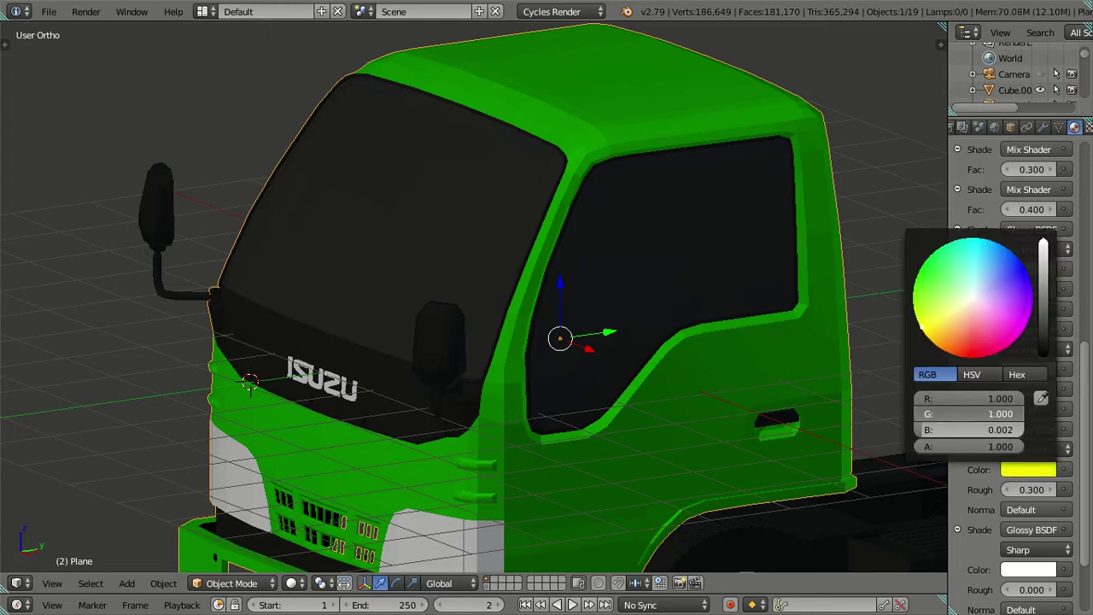
left_click_drag(926, 430, 1016, 430)
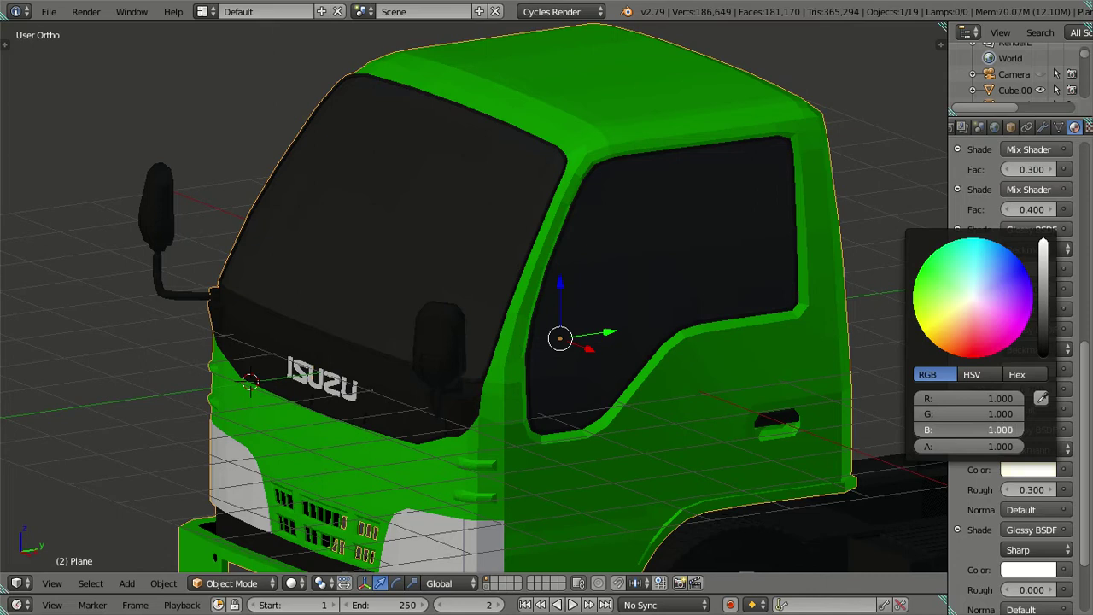
scroll(1016, 460, "down", 3)
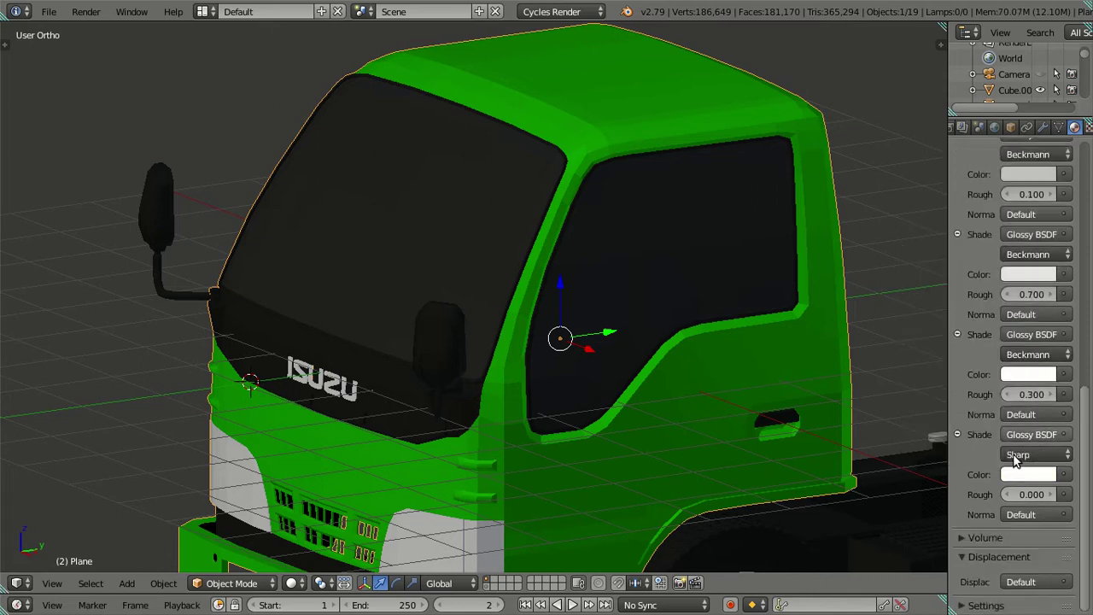
- Set the material's viewport display colour to white, with green and blue at 1.000
left_click(963, 605)
scroll(982, 555, "down", 5)
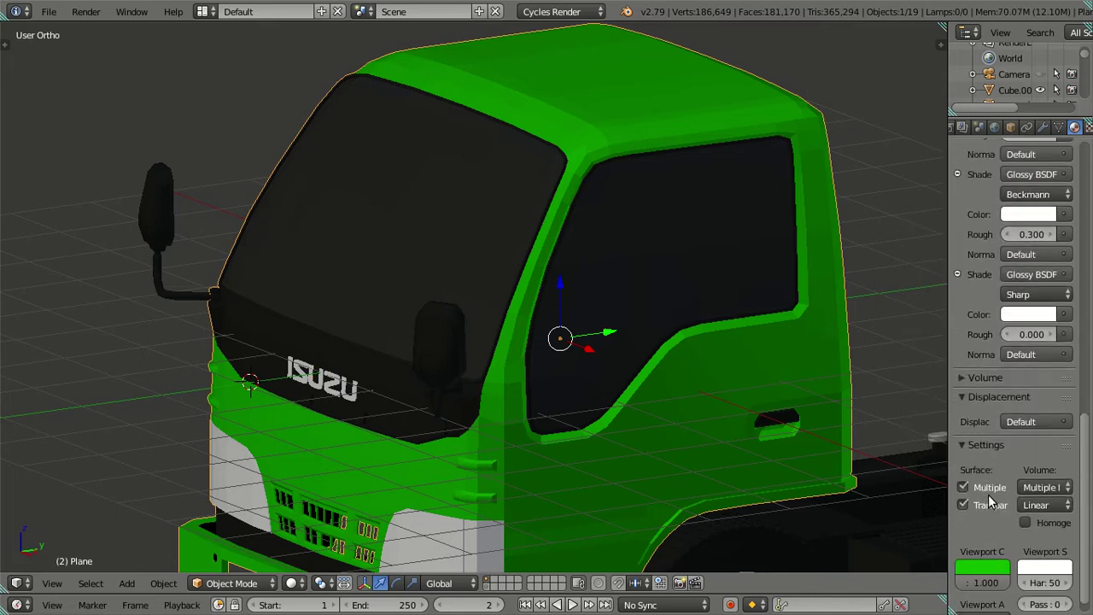
scroll(986, 544, "down", 1)
left_click(983, 546)
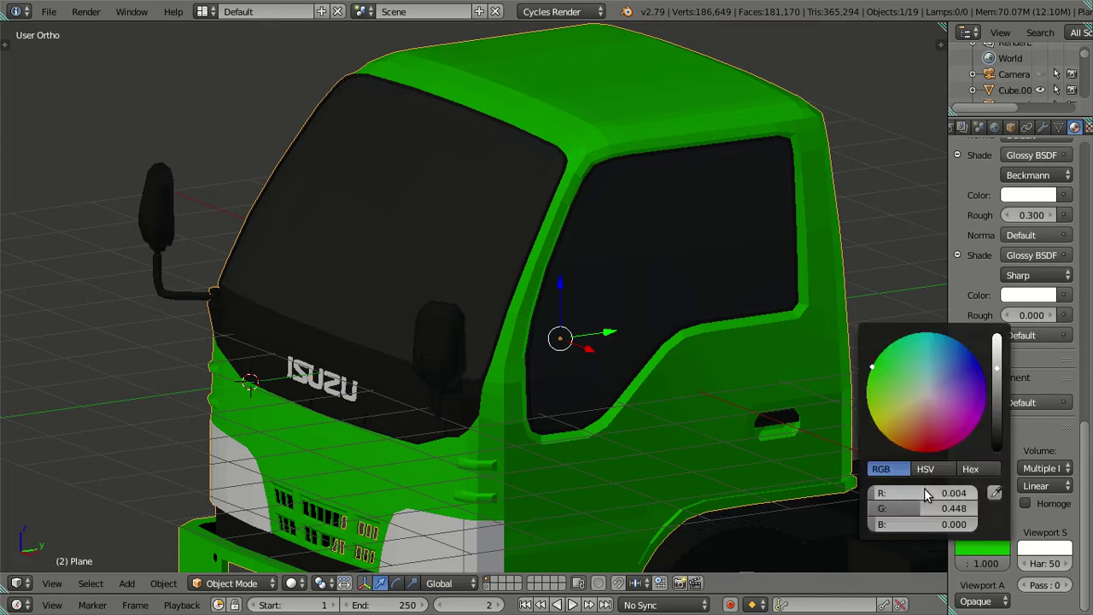
left_click(886, 437)
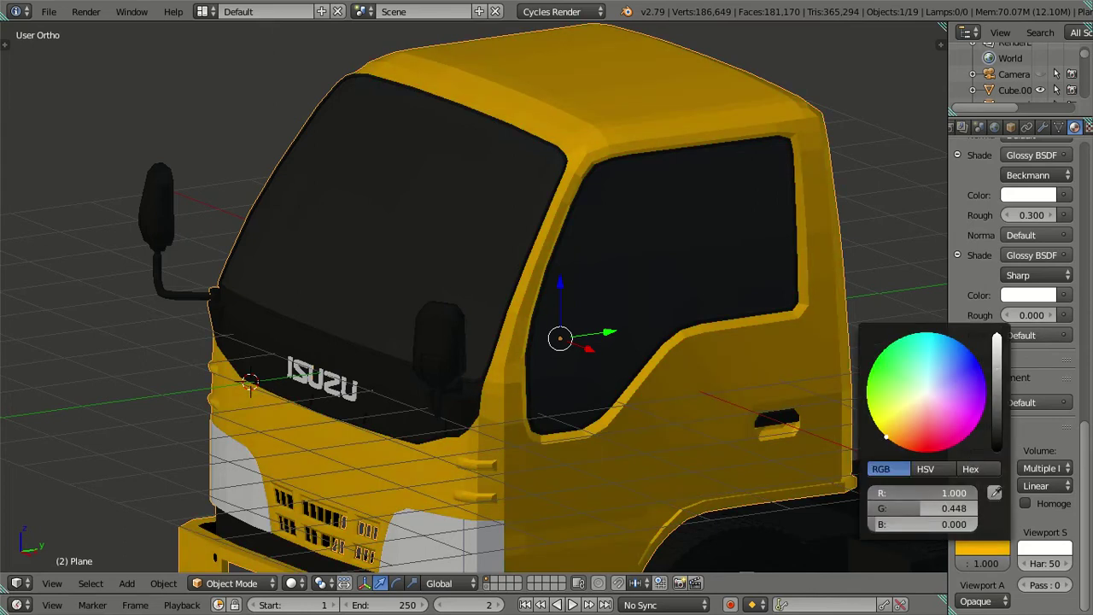
left_click(967, 553)
left_click(956, 508)
type("1")
key("Return")
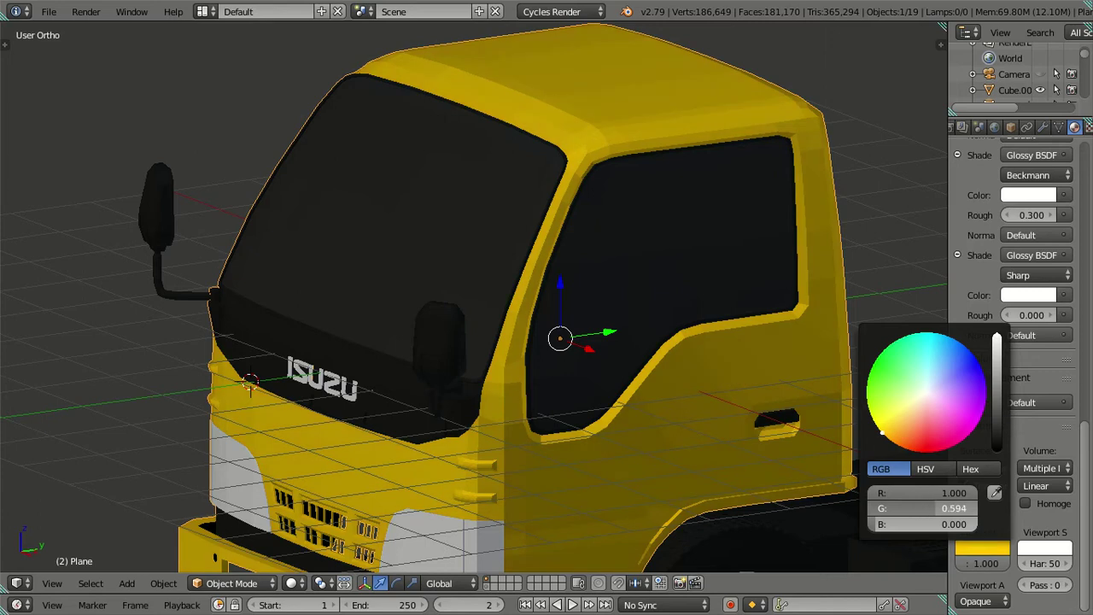
left_click(922, 524)
type("1")
key("Return")
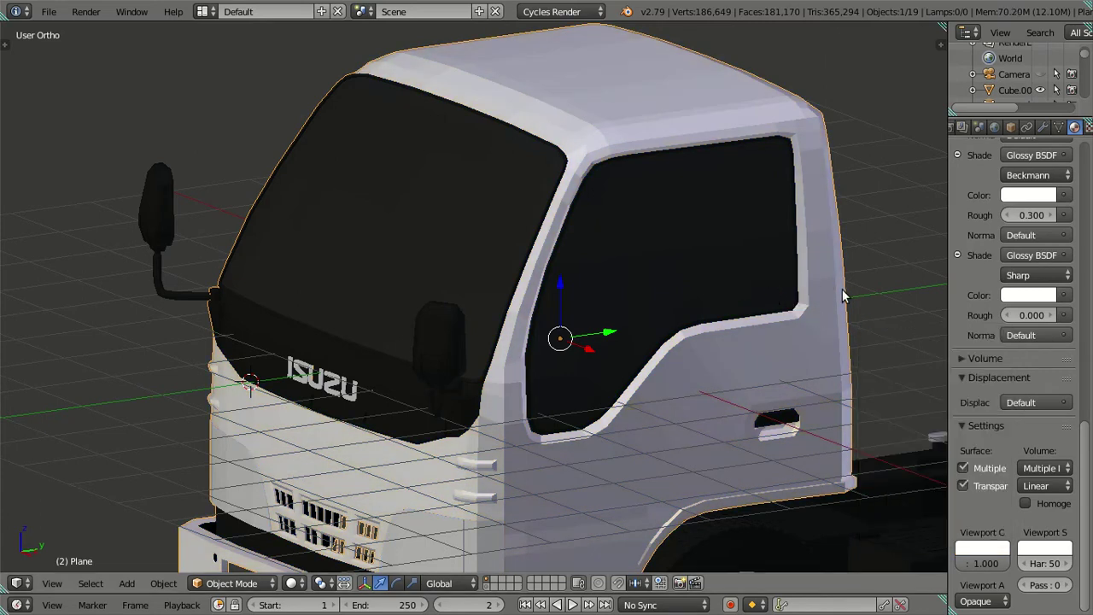
- Deselect everything and orbit to view the truck from the front and above
scroll(1012, 387, "up", 5)
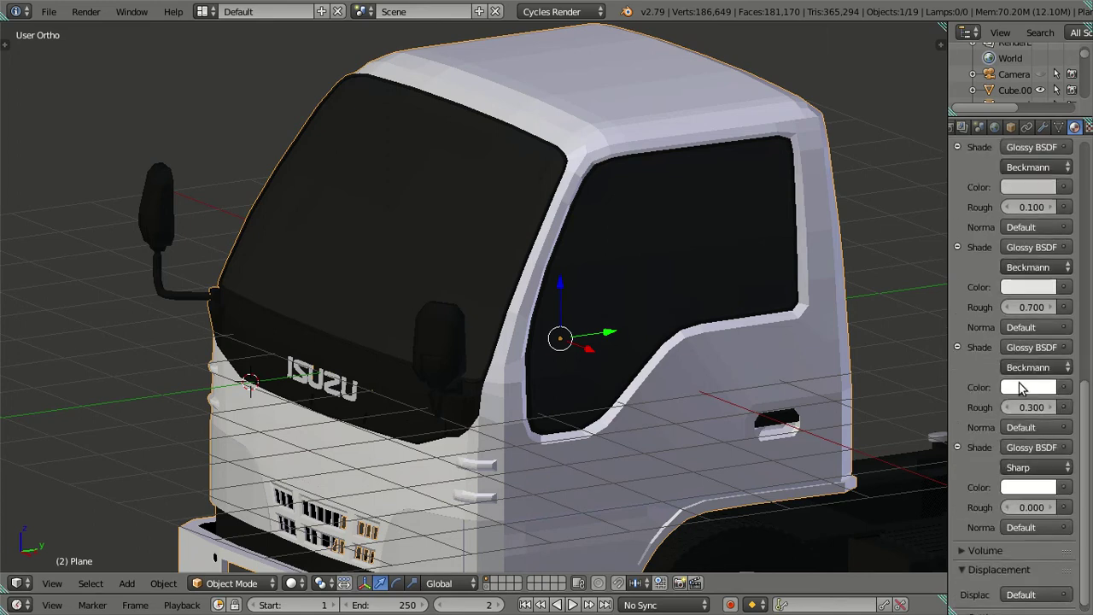
scroll(1016, 388, "up", 5)
scroll(1021, 388, "up", 5)
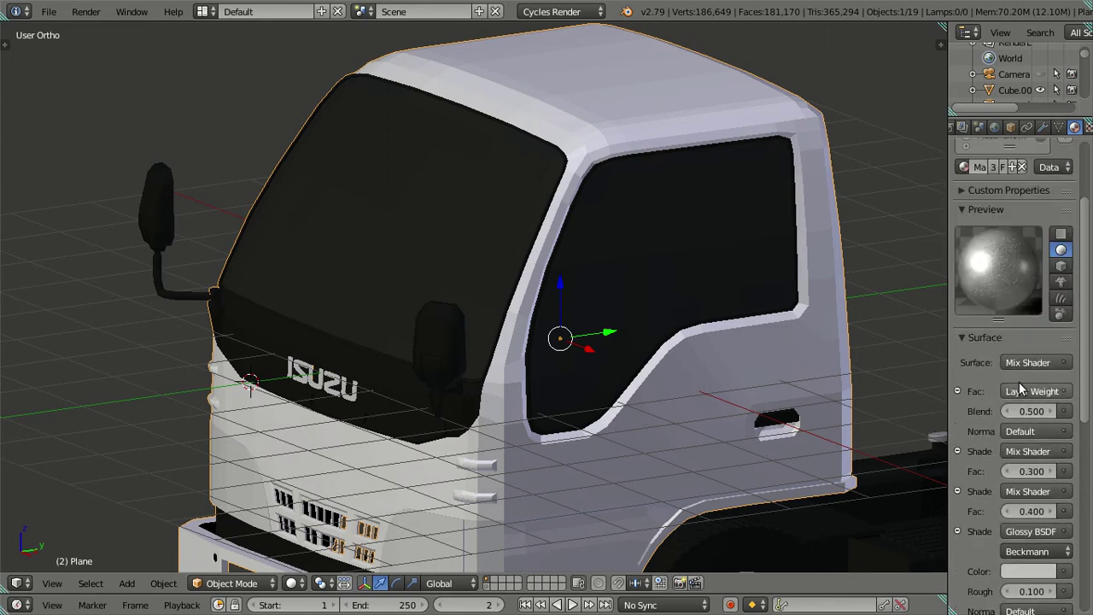
scroll(555, 252, "down", 2)
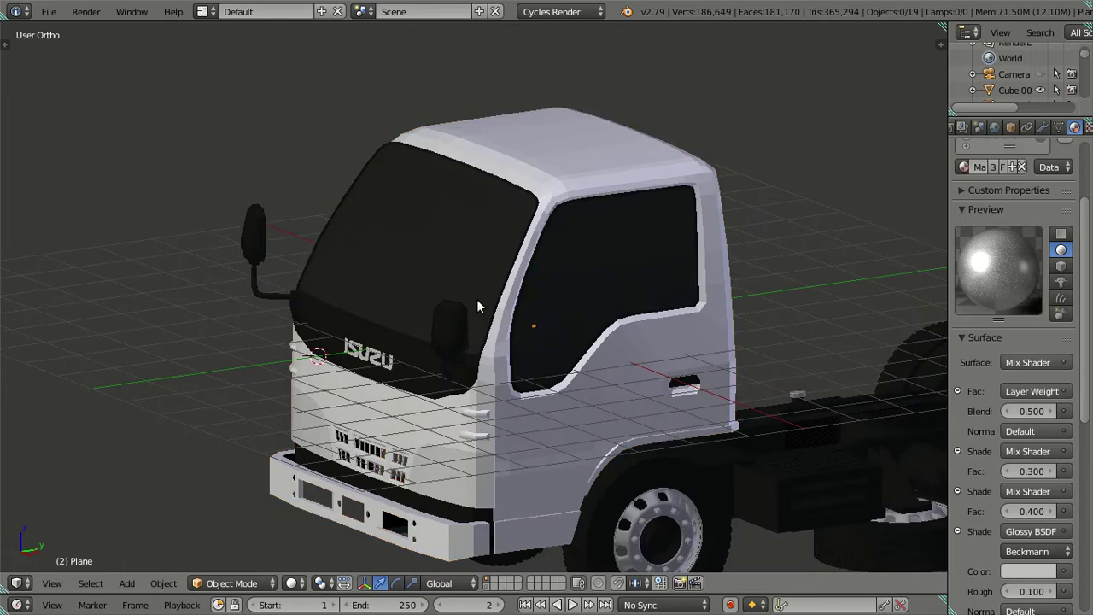
key("a")
mouse_move(492, 318)
middle_mouse_down()
mouse_move(567, 345)
mouse_move(552, 323)
mouse_move(507, 308)
mouse_move(490, 281)
mouse_move(495, 298)
mouse_move(518, 290)
mouse_move(516, 337)
mouse_move(584, 282)
mouse_move(543, 277)
mouse_move(540, 388)
middle_mouse_up()
- In top view, slide the spare wheel about 0.63 units along X under the chassis
scroll(551, 320, "down", 3)
key("KP_7")
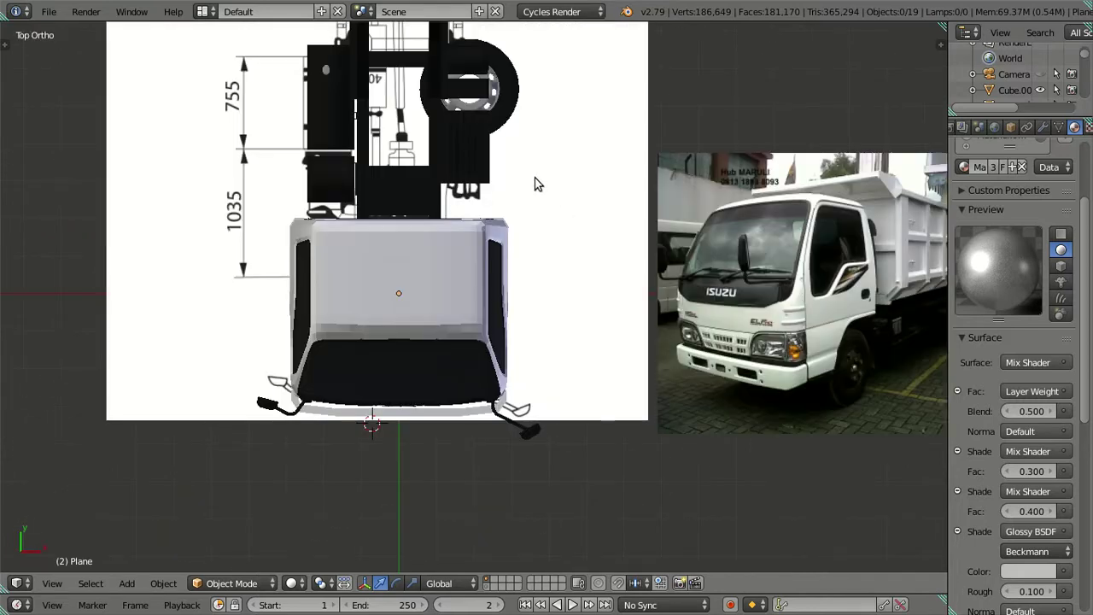
middle_click_drag(534, 178, 556, 373, "shift")
scroll(546, 341, "up", 3)
scroll(575, 288, "up", 1)
right_click(574, 277)
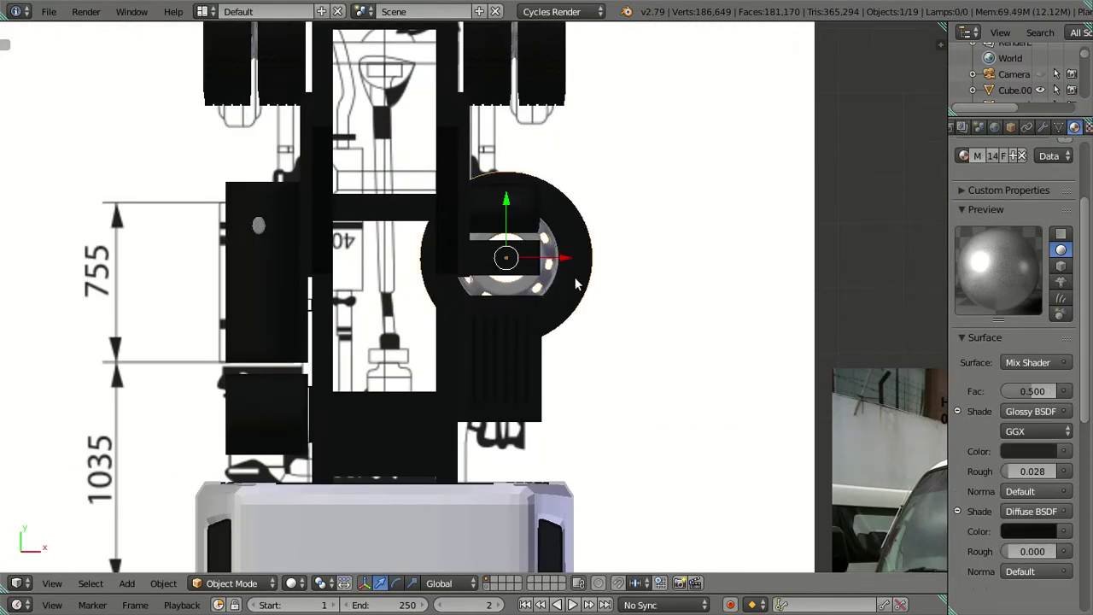
scroll(575, 278, "up", 3)
key("g")
key("x")
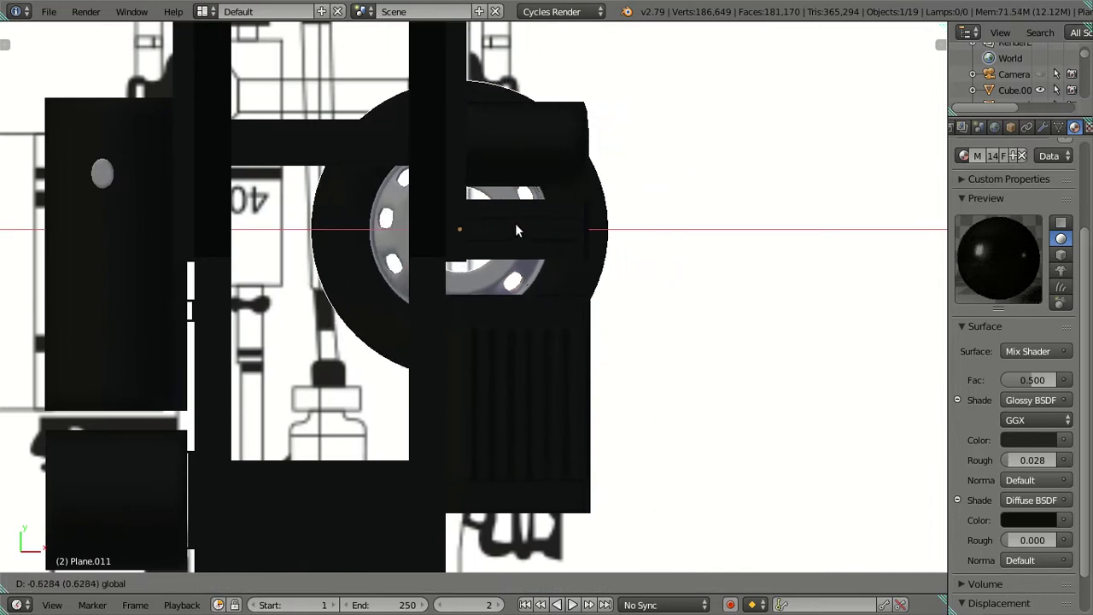
left_click(515, 226)
- Switch to wireframe shading and orbit to a 3D view of the truck
scroll(515, 226, "down", 3)
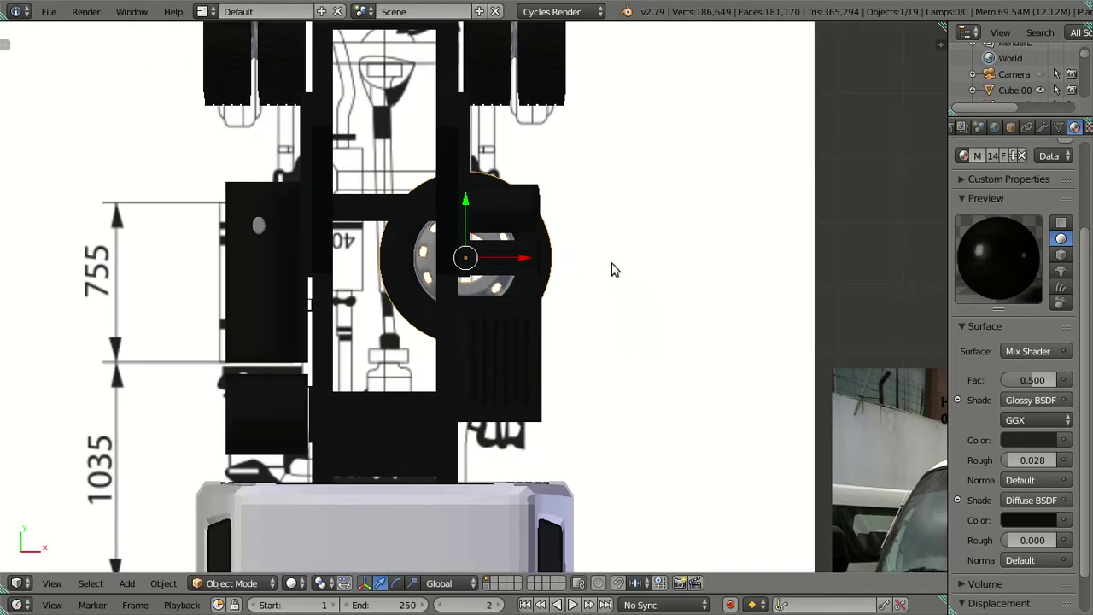
key("z")
mouse_move(690, 371)
middle_mouse_down()
mouse_move(552, 230)
mouse_move(559, 430)
mouse_move(594, 397)
middle_mouse_up()
- Look through the scene camera in solid shading and enable Lock Camera to View
scroll(592, 393, "down", 3)
scroll(574, 403, "down", 2)
key("KP_0")
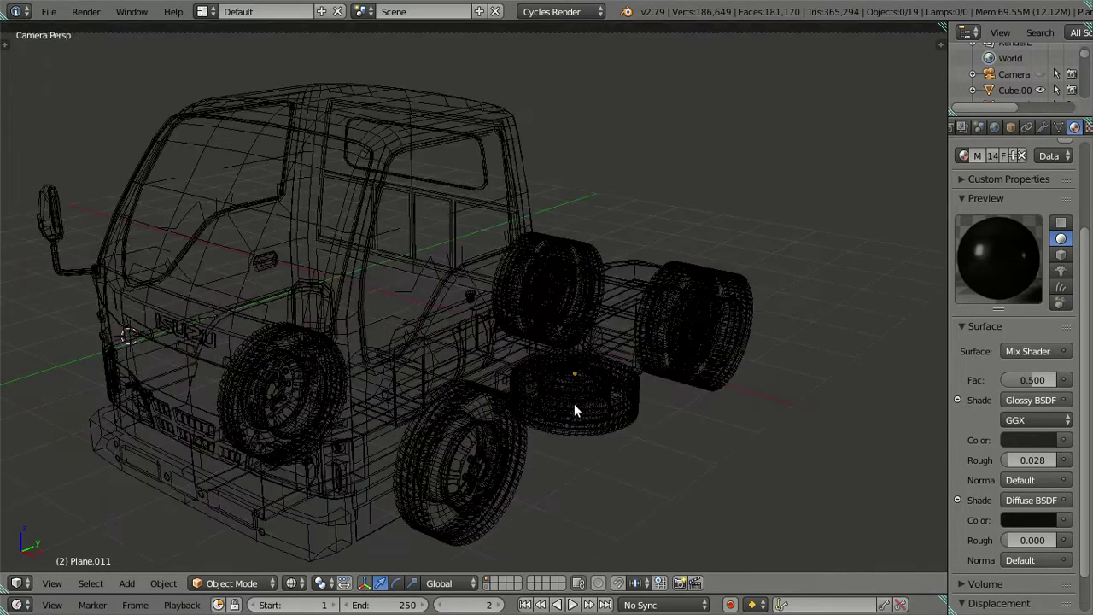
key("z")
scroll(594, 385, "down", 1)
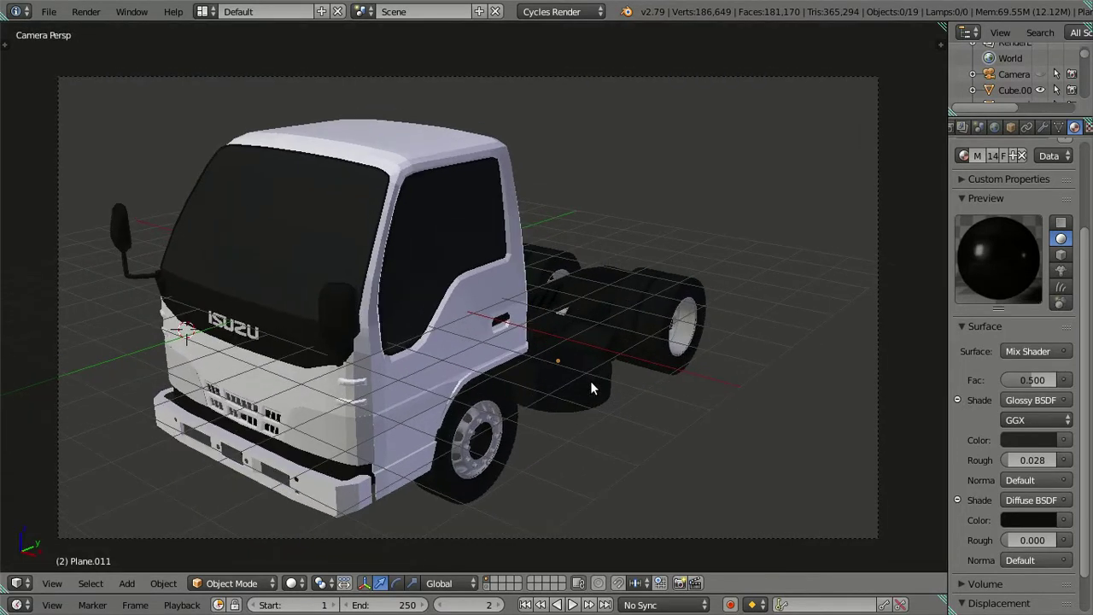
key("n")
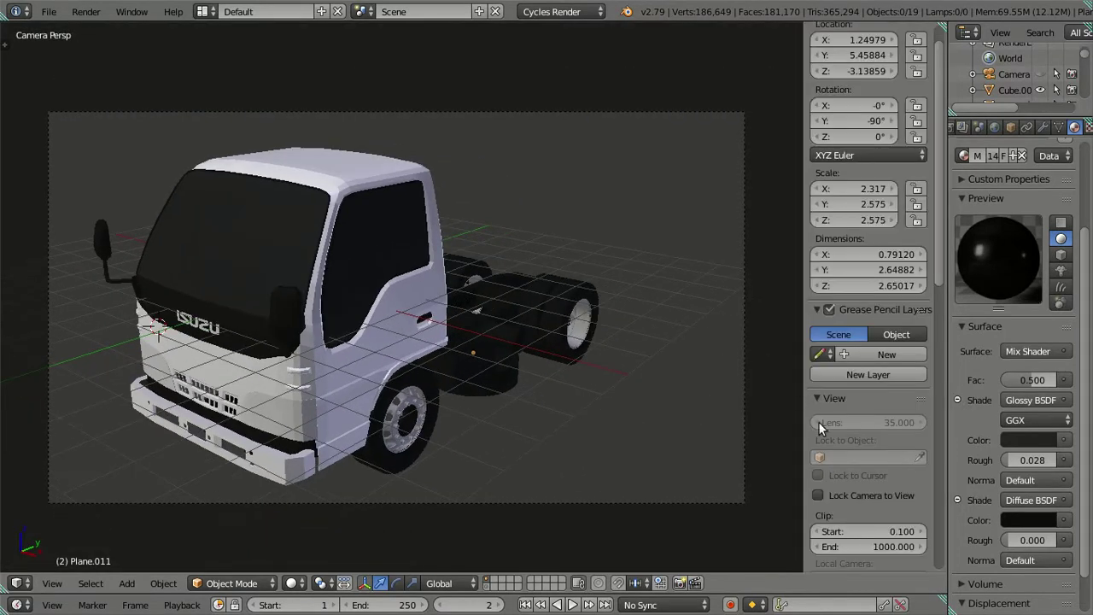
left_click(818, 495)
key("n")
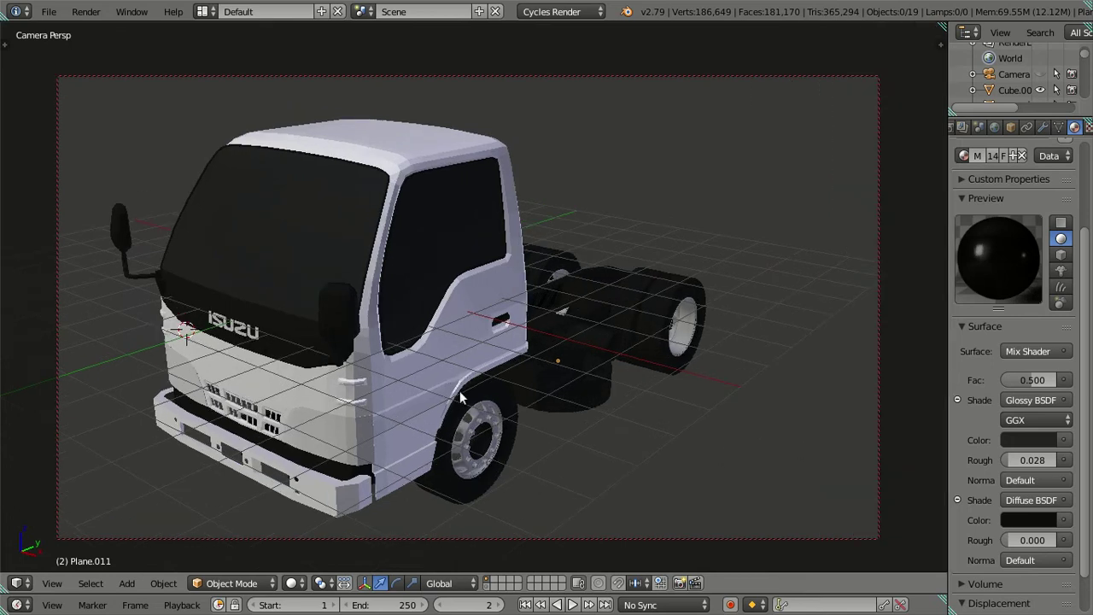
- Orbit, pan and tilt the camera to a front three-quarter shot of the truck
middle_click_drag(461, 395, 482, 395)
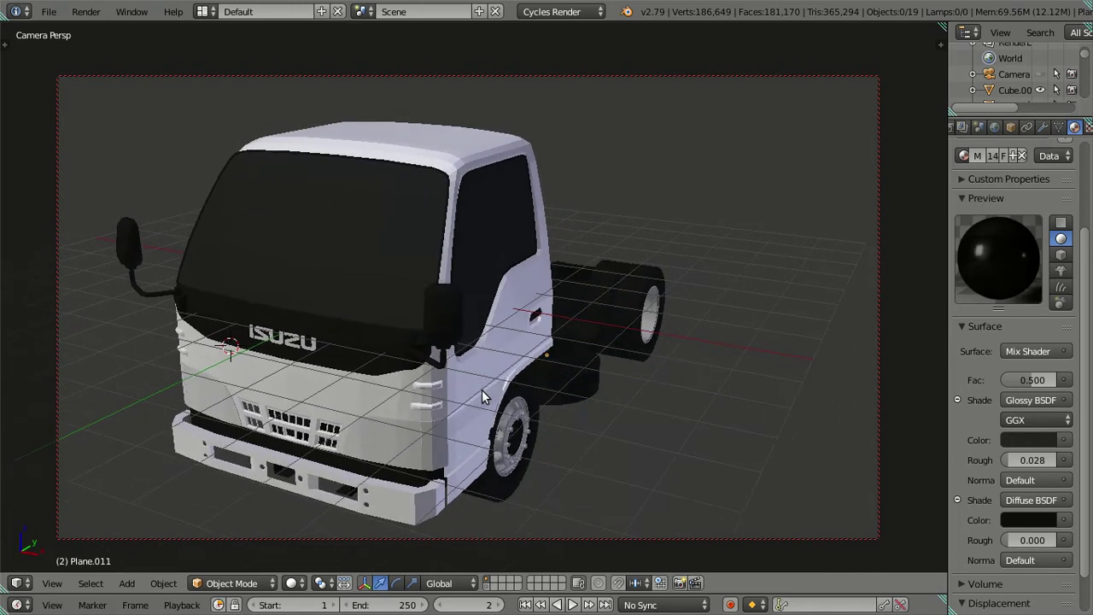
mouse_move(482, 389)
middle_mouse_down("shift")
mouse_move(587, 376)
mouse_move(518, 368)
middle_mouse_up("shift")
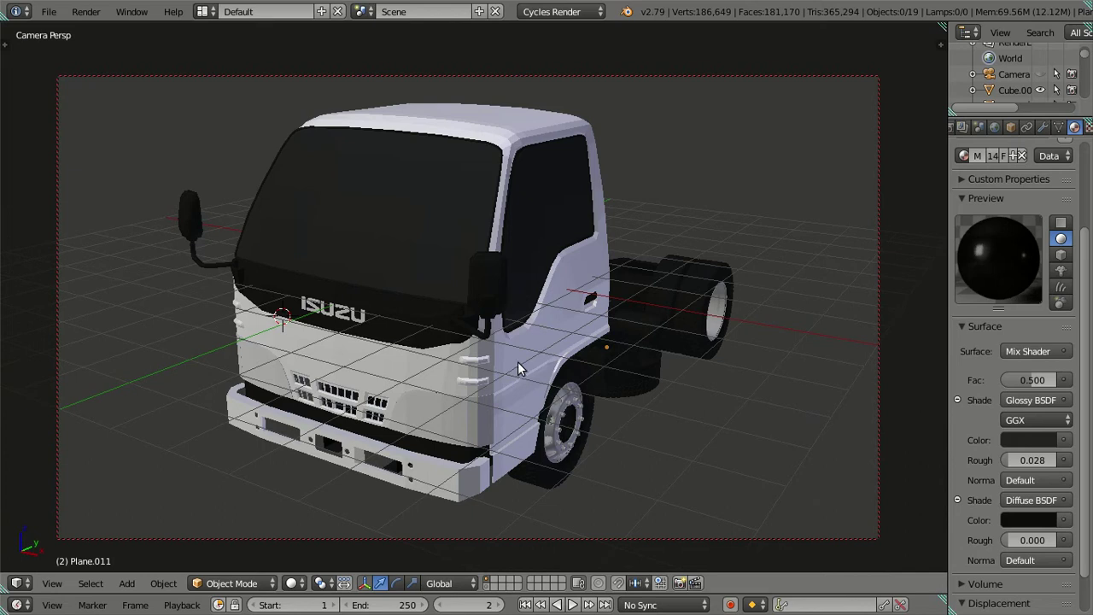
middle_click_drag(517, 361, 523, 369)
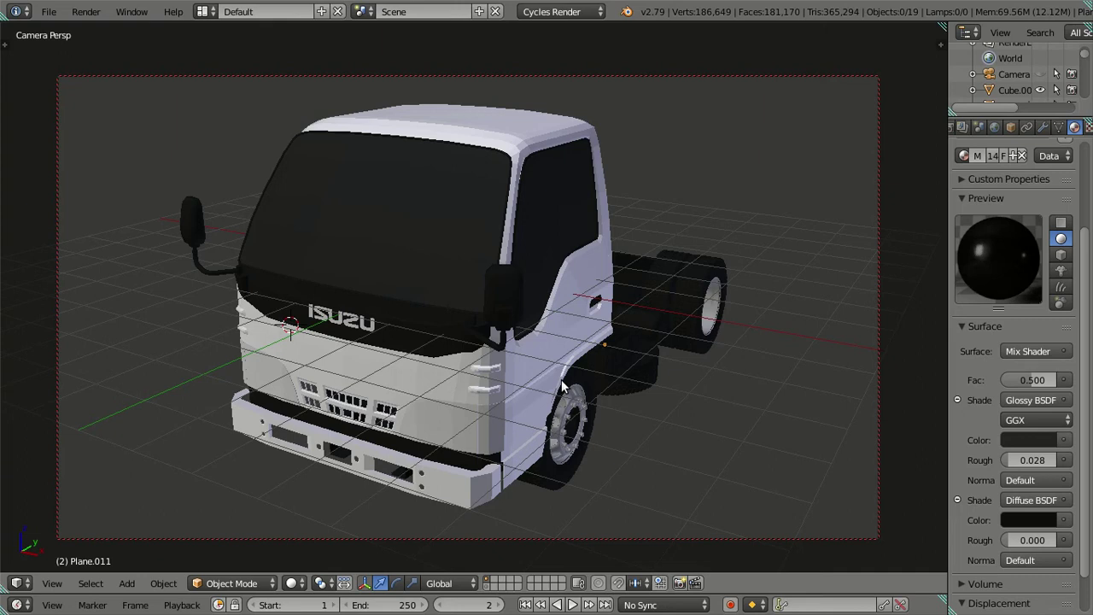
- Disable Lock Camera to View, then orbit below the truck in Edit Mode
key("n")
left_click(830, 494)
key("n")
key("KP_3")
mouse_move(550, 359)
middle_mouse_down()
mouse_move(411, 253)
mouse_move(551, 317)
mouse_move(429, 287)
middle_mouse_up()
key("Tab")
- Select the cab body and zoom in on it
key("Tab")
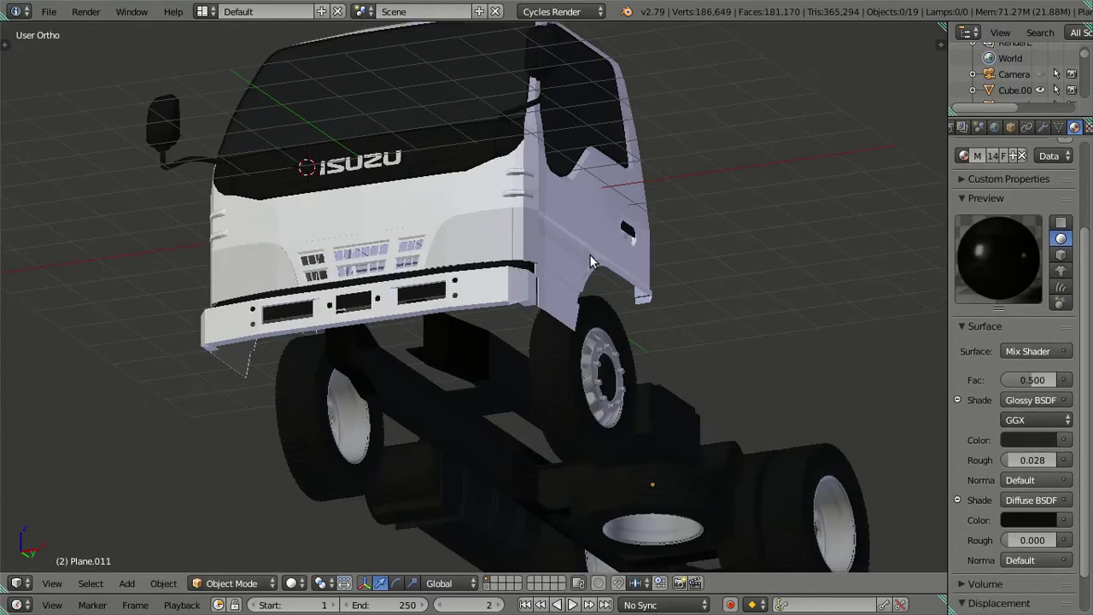
right_click(594, 257)
key("Tab")
scroll(422, 303, "up", 3)
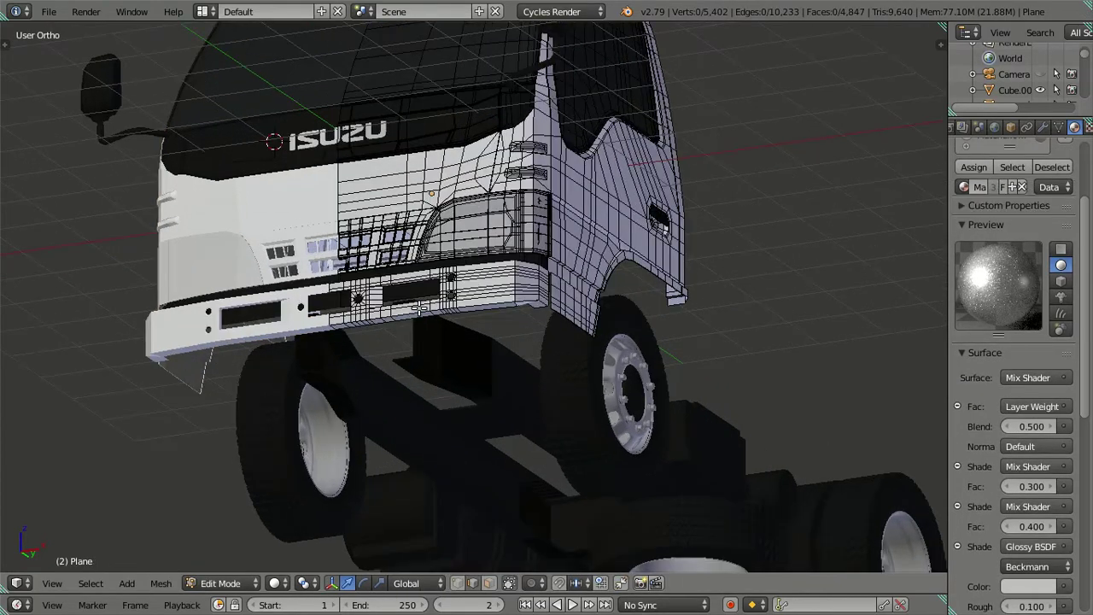
scroll(432, 325, "up", 2)
scroll(440, 350, "up", 1)
scroll(450, 373, "up", 1)
scroll(450, 376, "up", 2)
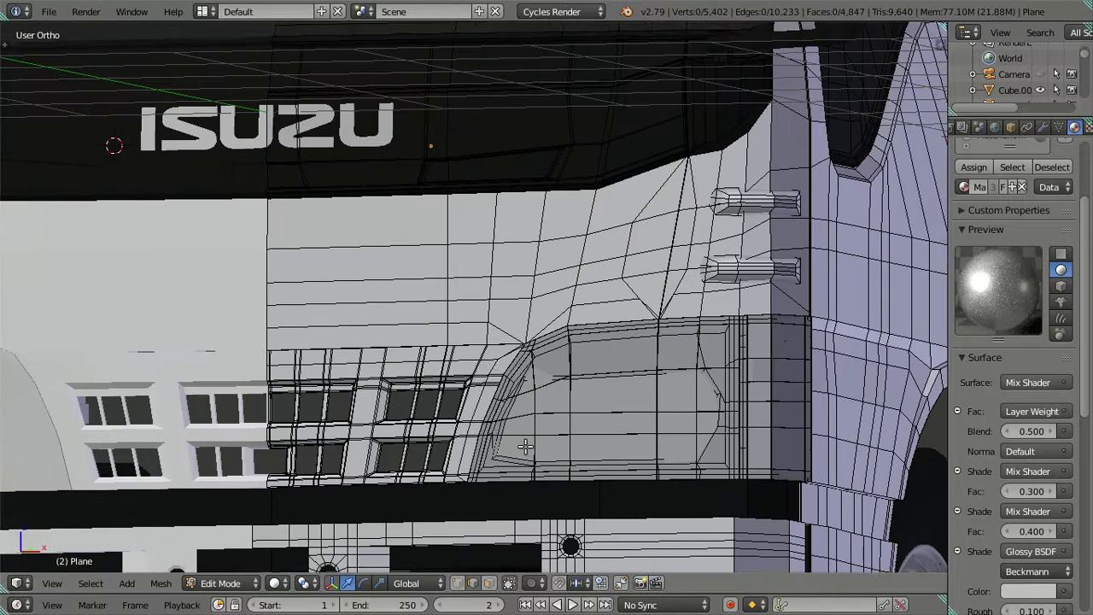
scroll(446, 388, "up", 1)
scroll(440, 405, "up", 2)
scroll(431, 423, "up", 1)
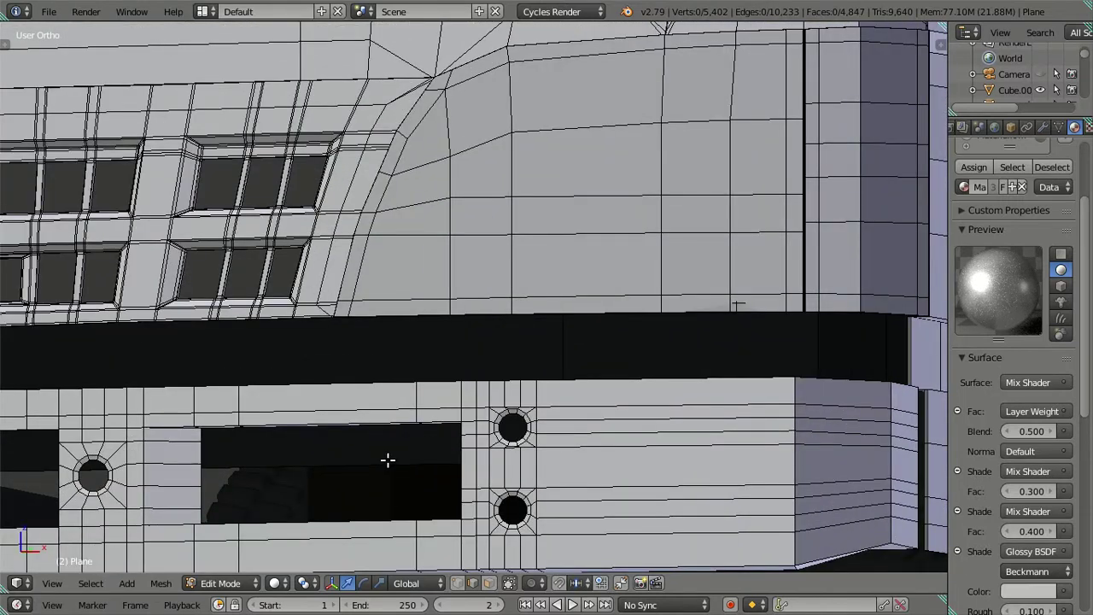
- Duplicate the edge at the fender's bottom corner near the front wheel in place
right_click(387, 459)
middle_click_drag(385, 458, 430, 439)
scroll(319, 152, "up", 3)
mouse_move(319, 151)
middle_mouse_down()
mouse_move(492, 301)
mouse_move(493, 316)
mouse_move(541, 231)
mouse_move(456, 416)
mouse_move(712, 259)
middle_mouse_up()
scroll(492, 302, "down", 3)
scroll(532, 371, "up", 1)
scroll(527, 327, "up", 1)
scroll(495, 307, "down", 1)
scroll(538, 307, "up", 1)
scroll(524, 310, "up", 2)
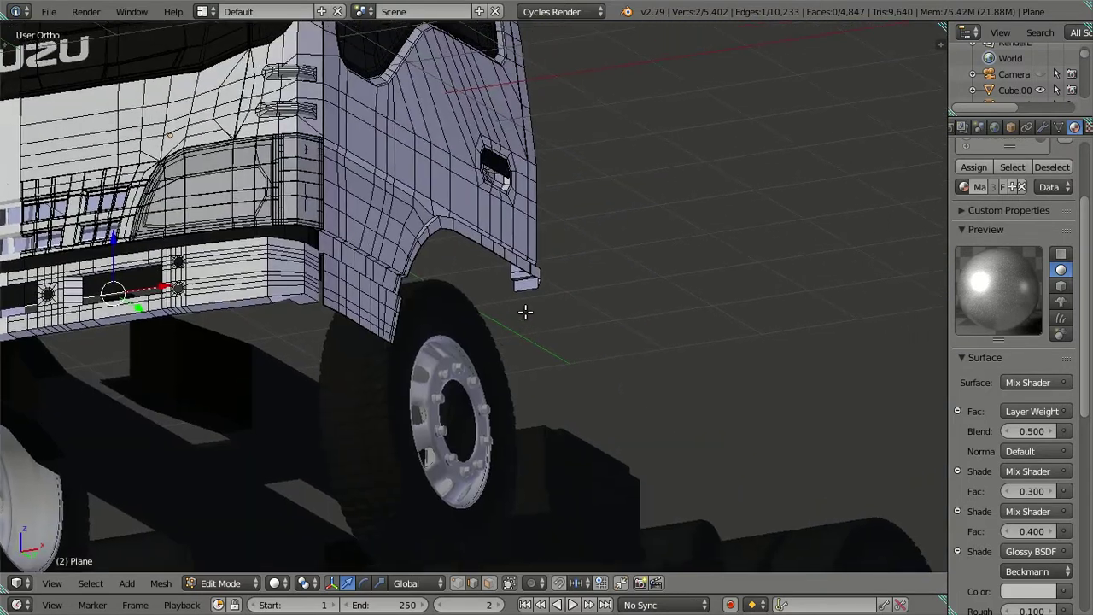
middle_click_drag(525, 310, 540, 275)
scroll(564, 299, "up", 4)
scroll(632, 273, "up", 2)
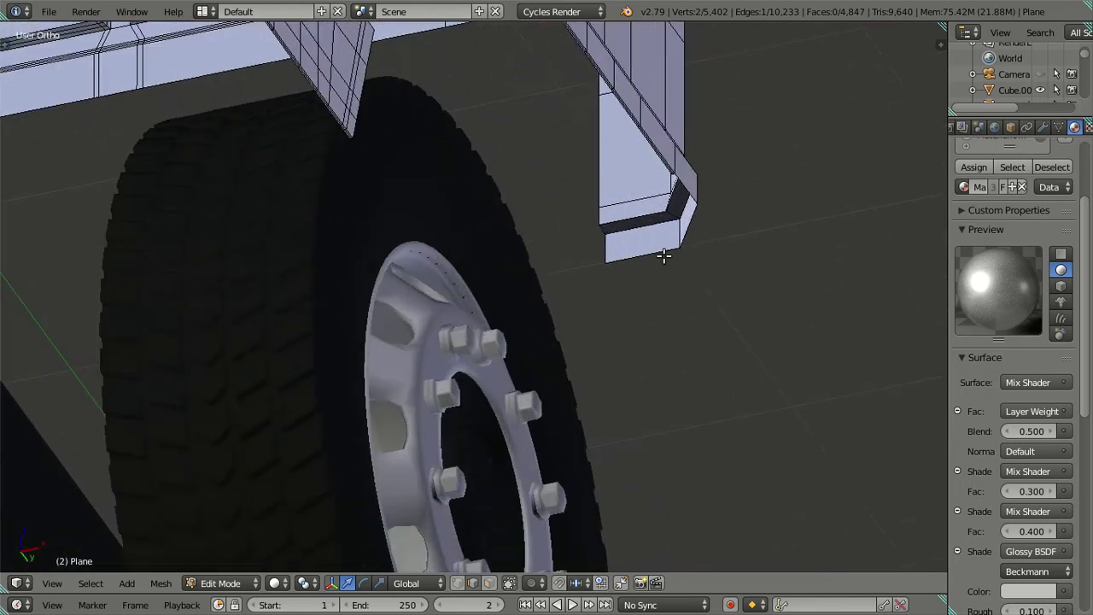
right_click(655, 255)
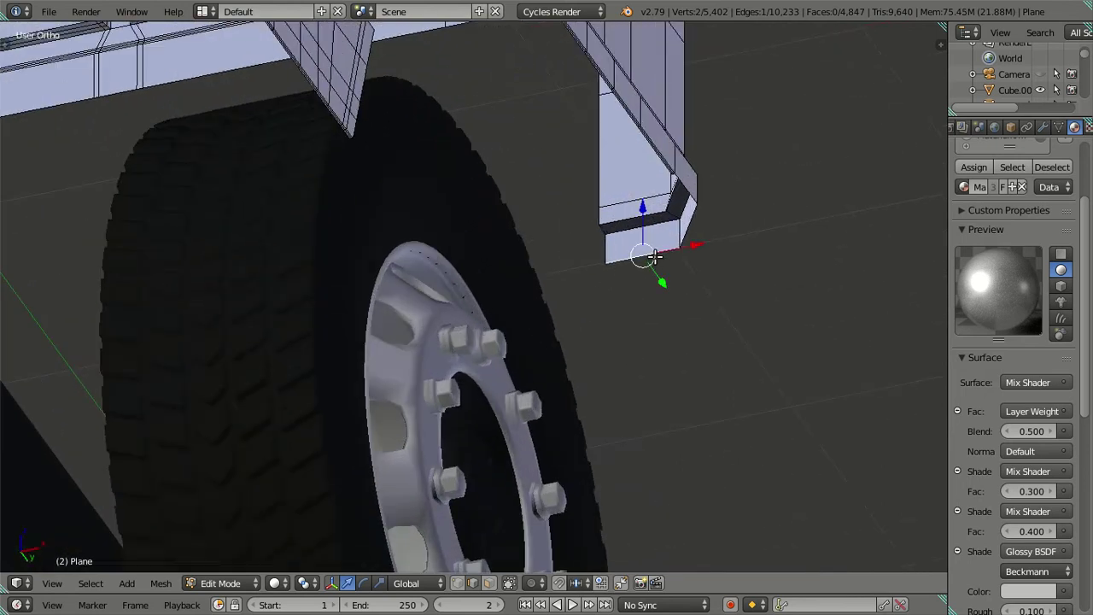
scroll(651, 264, "down", 3)
key("shift+d")
right_click(600, 328)
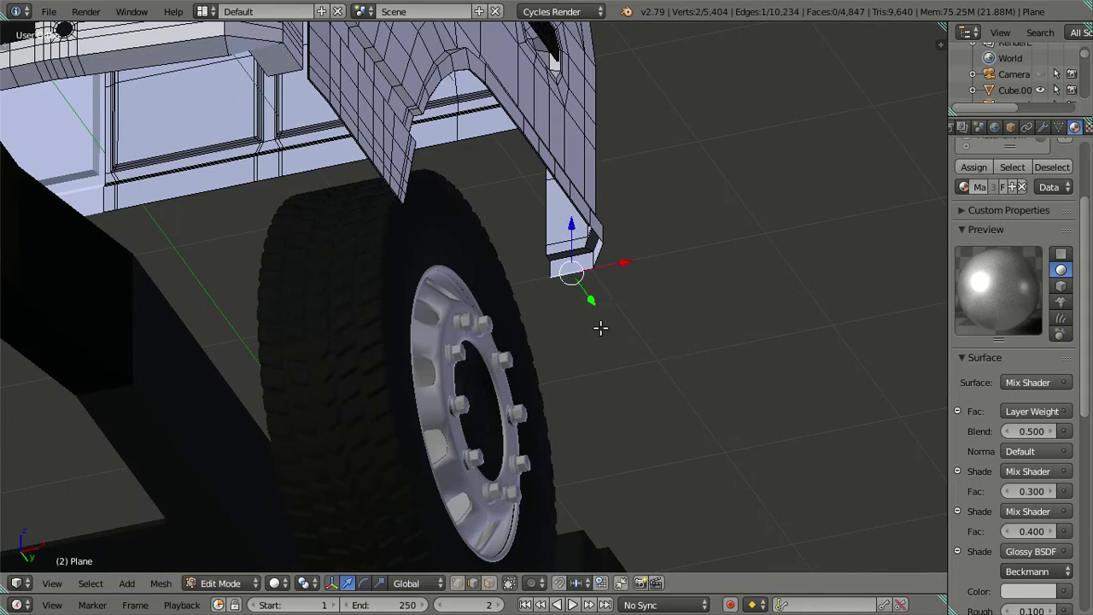
- In right view, move the duplicated edge along Y to the arch's rear and extrude it down into a flap
key("KP_3")
scroll(502, 332, "down", 2)
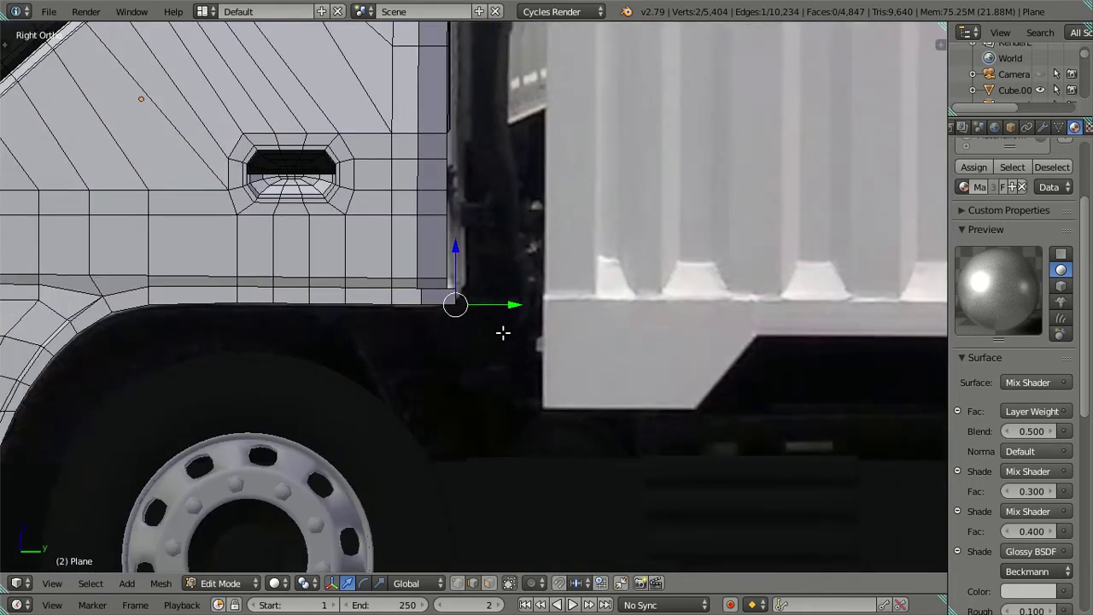
scroll(502, 332, "down", 1)
middle_click_drag(528, 325, 610, 280, "shift")
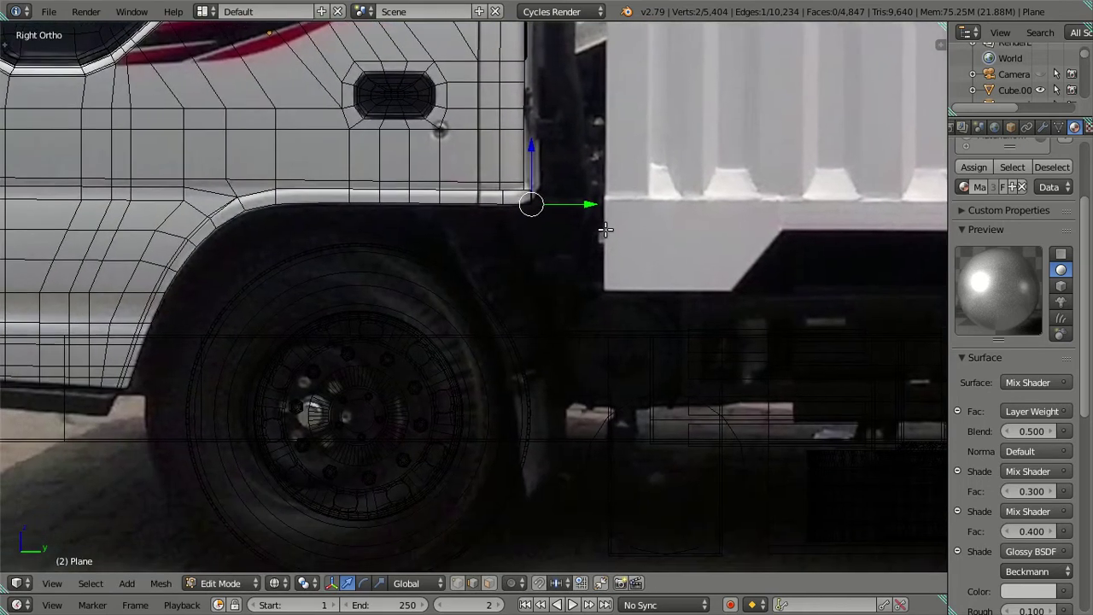
key("g")
key("y")
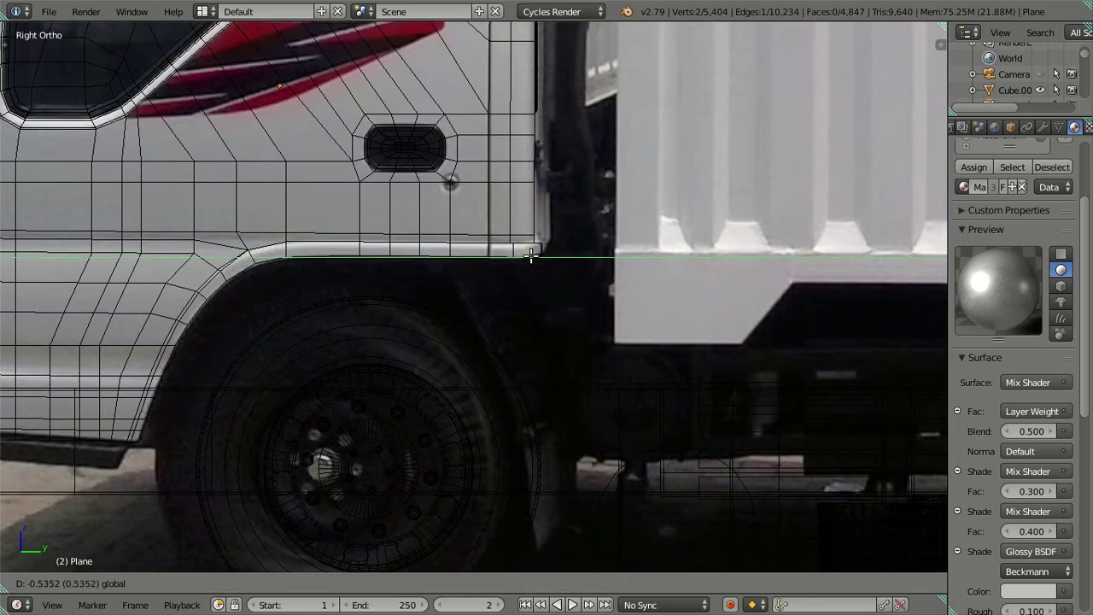
left_click(535, 256)
key("e")
left_click(578, 441)
- Shift the new mudflap sideways along X, viewed in solid shading
mouse_move(579, 442)
middle_mouse_down()
mouse_move(565, 403)
mouse_move(532, 405)
middle_mouse_up()
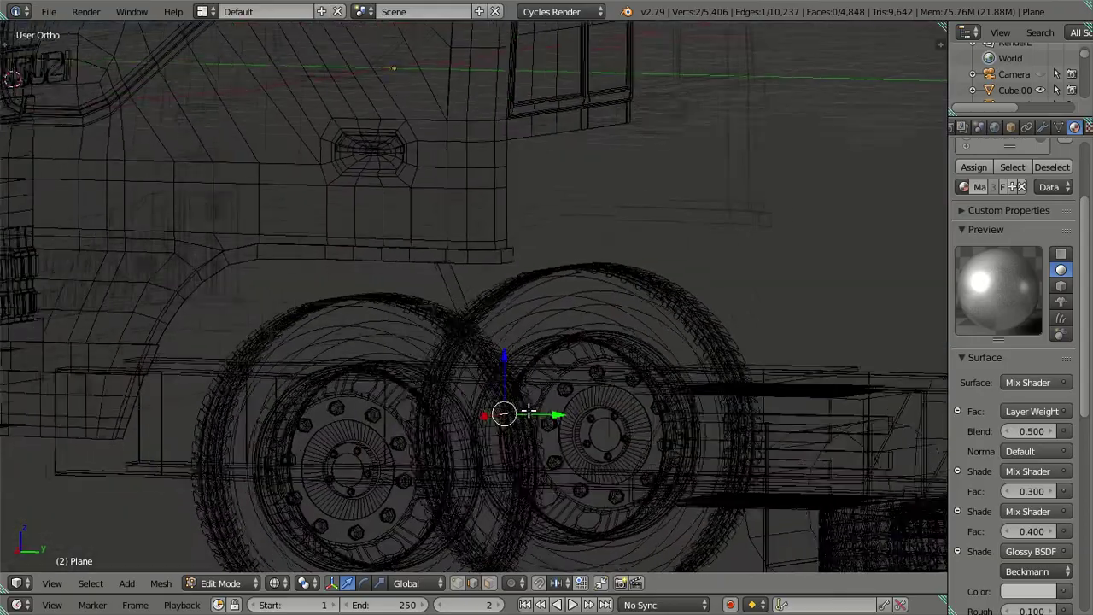
key("KP_3")
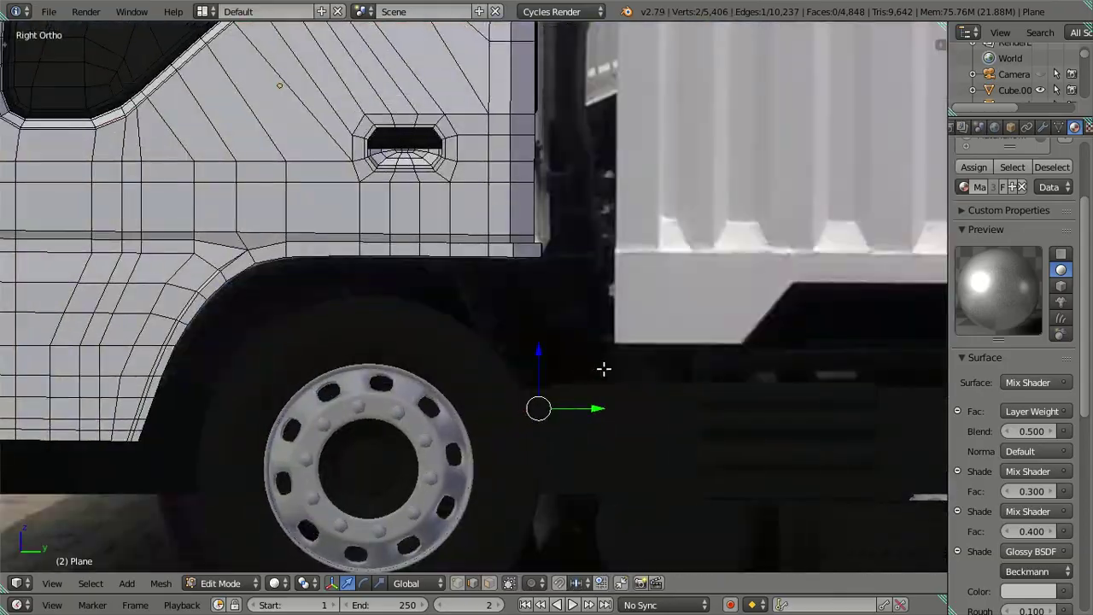
scroll(602, 368, "down", 2)
mouse_move(592, 385)
middle_mouse_down()
mouse_move(476, 370)
mouse_move(486, 366)
mouse_move(461, 345)
mouse_move(415, 378)
middle_mouse_up()
key("z")
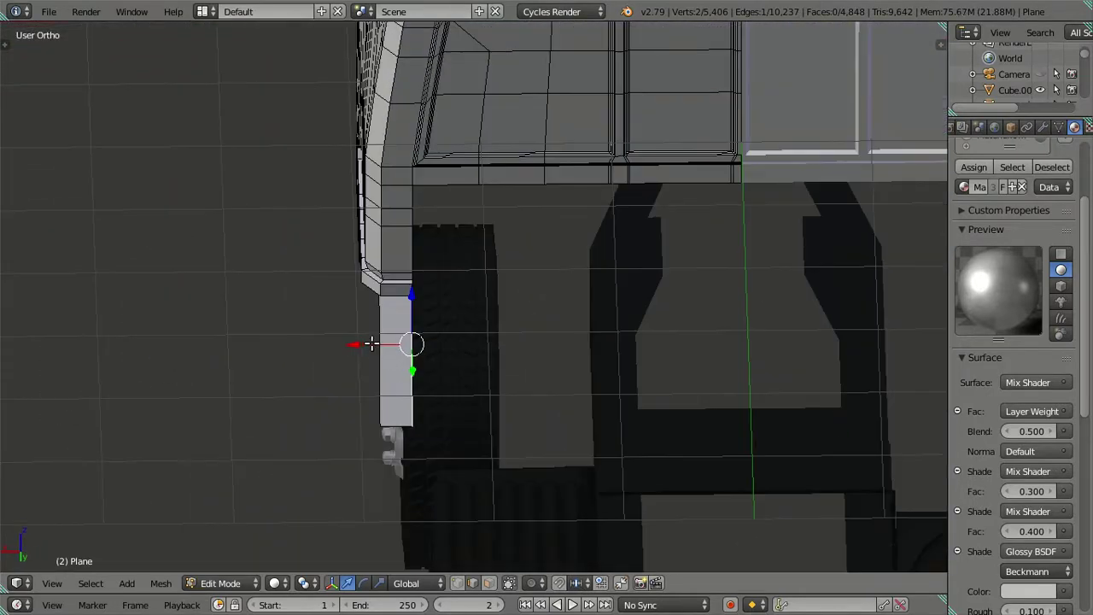
key("g")
key("x")
left_click(483, 342)
- Reshape the mudflap by moving its bottom corner and another vertex in right view
mouse_move(484, 342)
middle_mouse_down()
mouse_move(623, 310)
mouse_move(649, 296)
mouse_move(630, 273)
mouse_move(526, 386)
middle_mouse_up()
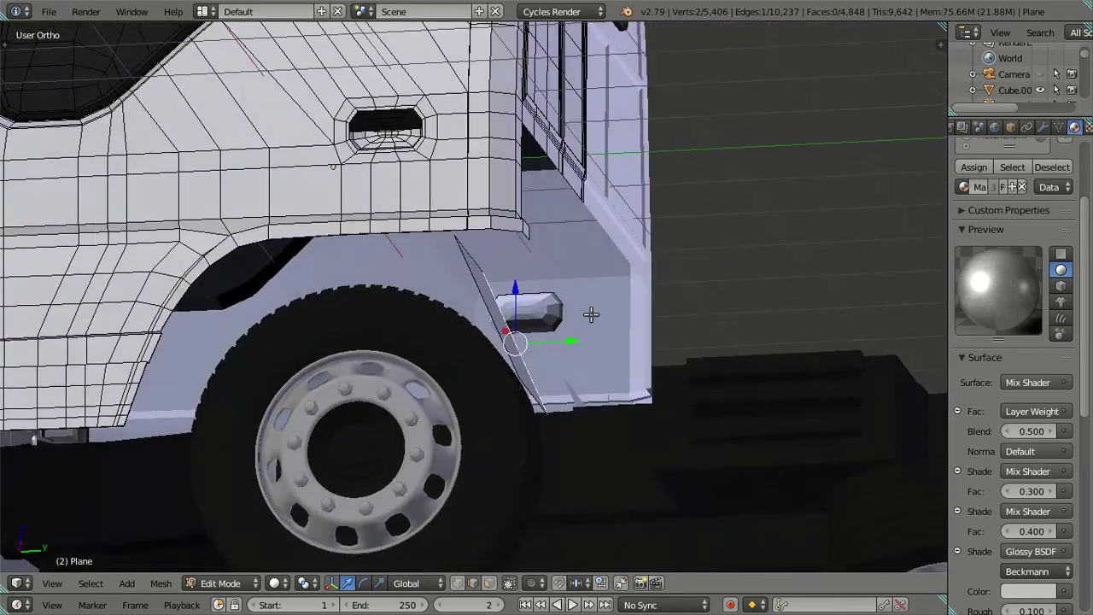
right_click(527, 387)
key("KP_3")
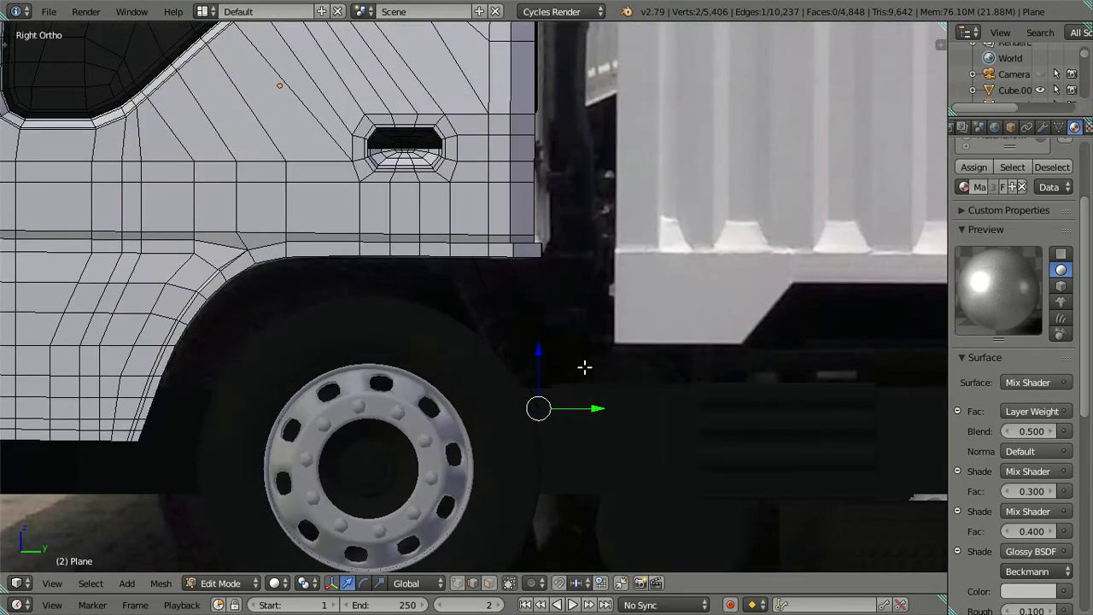
left_click_drag(583, 404, 601, 400)
middle_click_drag(557, 363, 549, 305)
right_click(467, 252)
left_click_drag(526, 250, 529, 338)
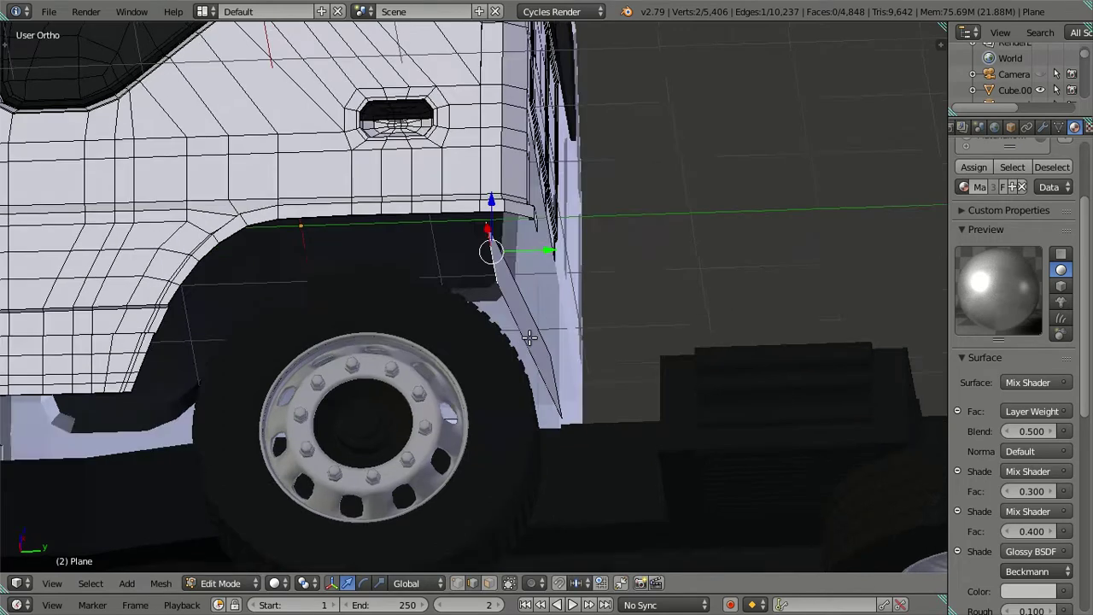
middle_click_drag(529, 337, 551, 295)
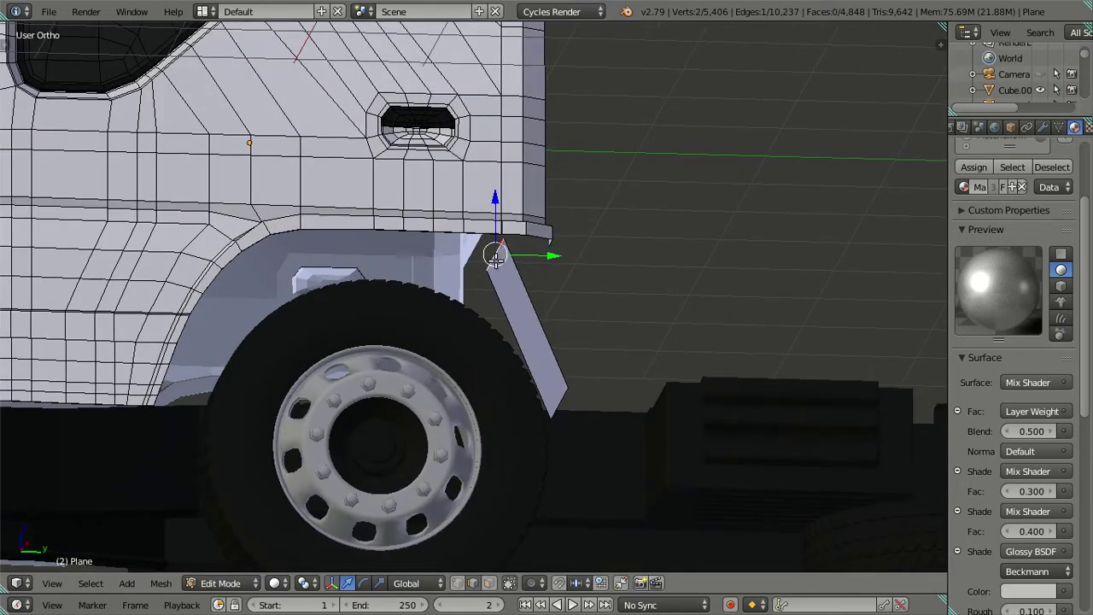
mouse_move(495, 258)
middle_mouse_down()
mouse_move(391, 362)
mouse_move(602, 366)
mouse_move(619, 376)
mouse_move(595, 363)
mouse_move(580, 325)
middle_mouse_up()
- Try extruding the mudflap's bottom edge downward, then cancel and undo the extra strip
key("Tab")
key("Tab")
scroll(555, 353, "up", 4)
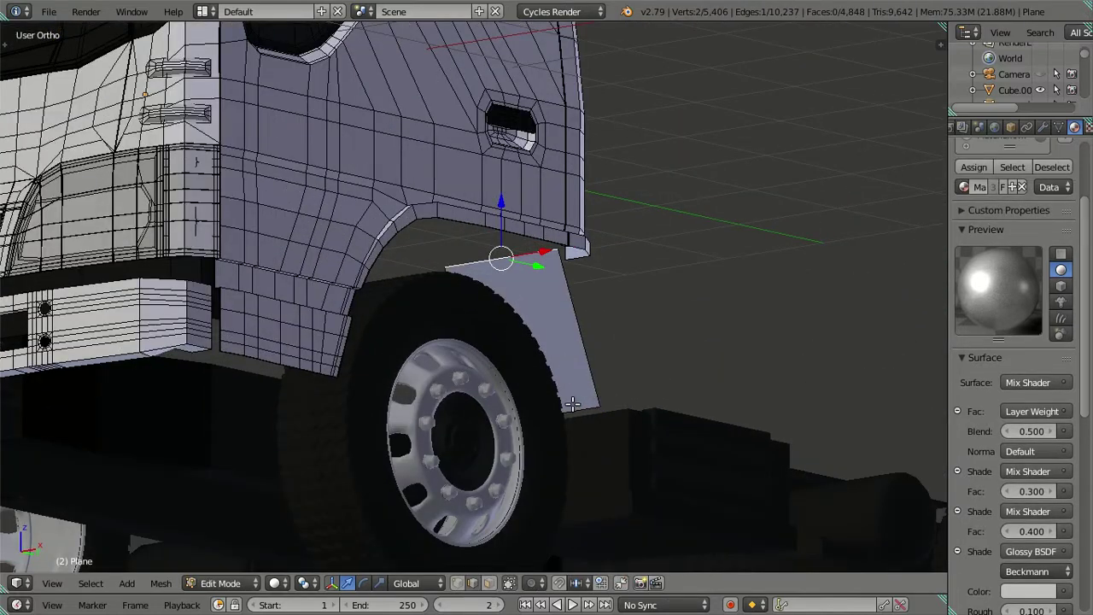
key("e")
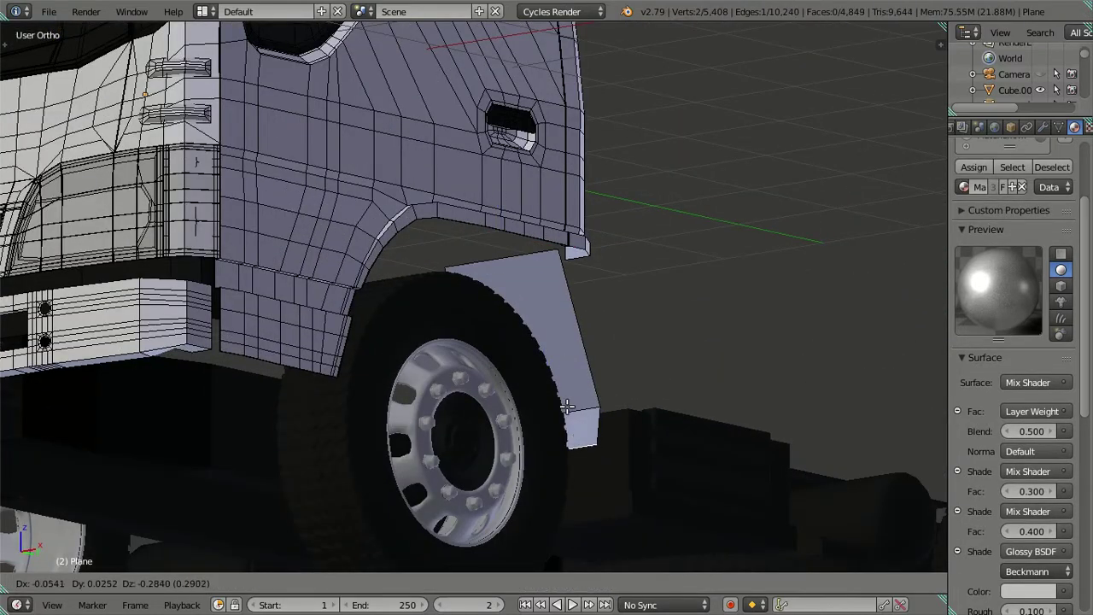
key("g")
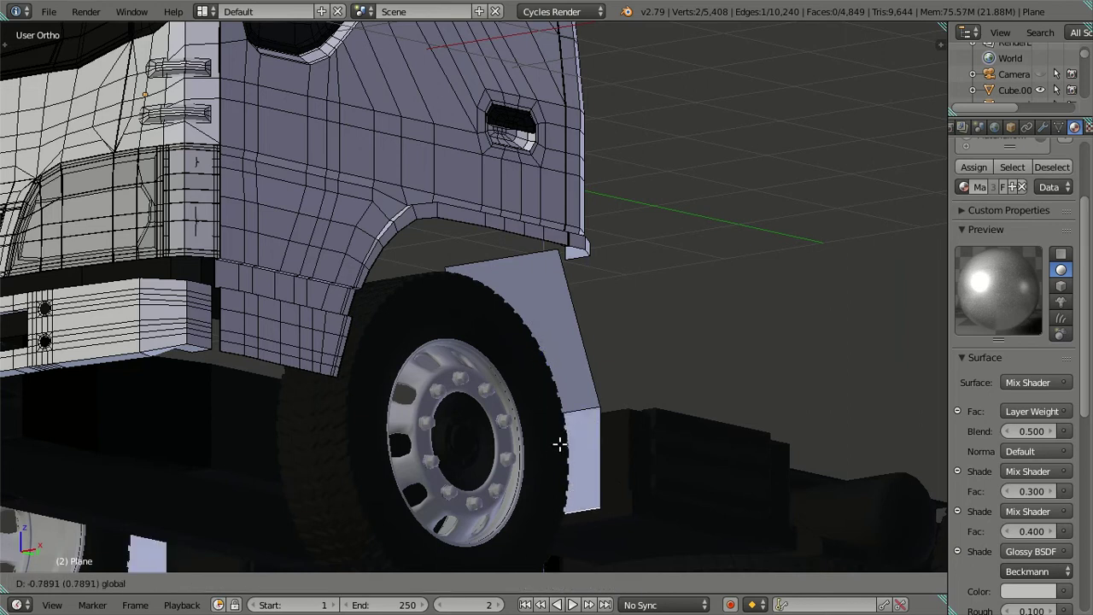
right_click(561, 440)
key("ctrl+z")
- Select the mudflap's top edge and extrude it slightly along Y
mouse_move(619, 370)
middle_mouse_down()
mouse_move(556, 353)
mouse_move(513, 365)
mouse_move(480, 358)
mouse_move(457, 320)
middle_mouse_up()
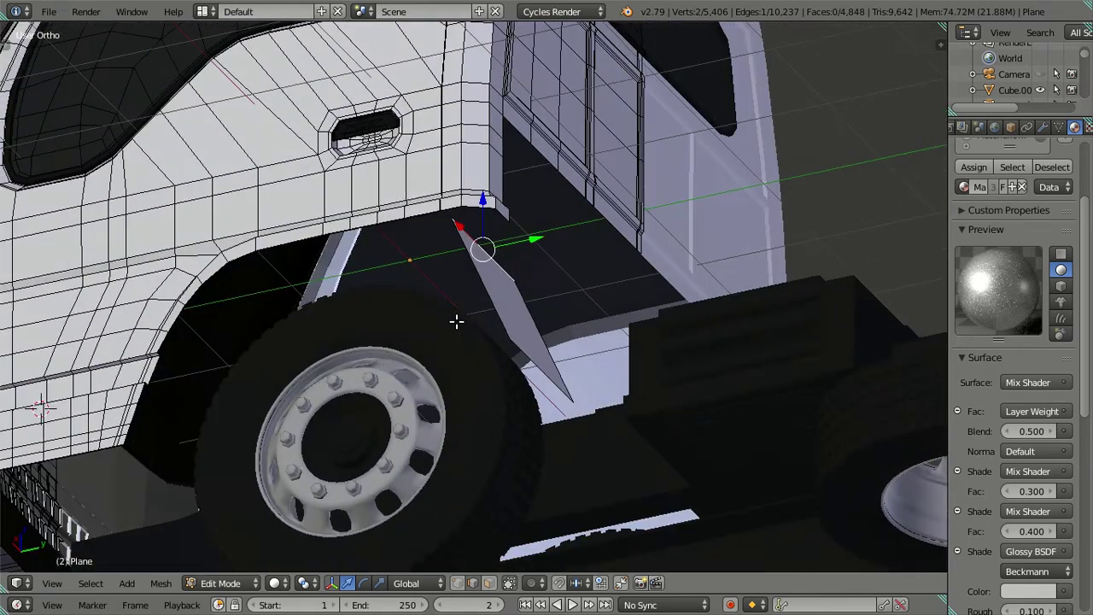
key("a")
mouse_move(308, 273)
middle_mouse_down()
mouse_move(449, 305)
mouse_move(490, 272)
mouse_move(516, 275)
mouse_move(538, 287)
mouse_move(569, 358)
mouse_move(560, 365)
middle_mouse_up()
right_click(544, 286)
key("e")
right_click(577, 295)
left_click_drag(599, 282, 594, 282)
- In right-side wireframe view, extrude the edge along the arch top to the arch's front
key("KP_3")
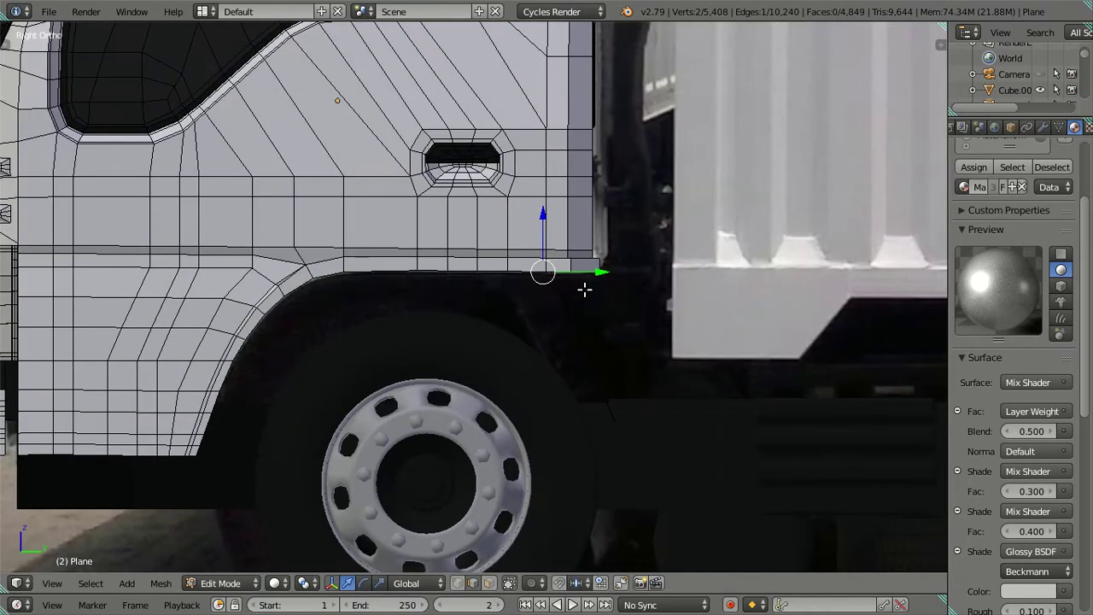
key("z")
key("e")
right_click(515, 288)
left_click_drag(596, 272, 555, 271)
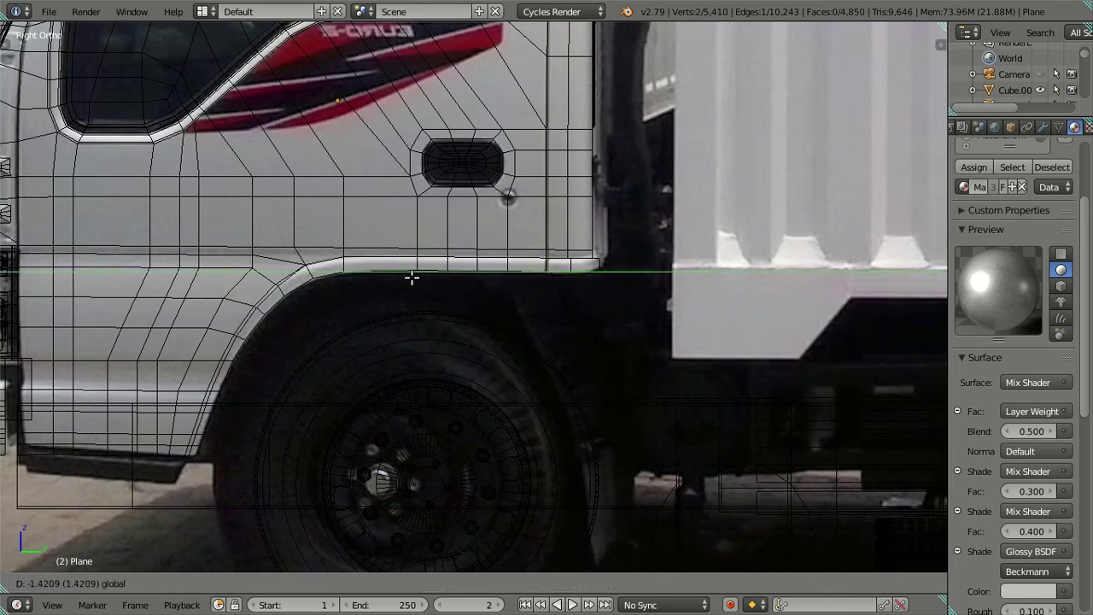
left_click_drag(412, 278, 399, 288)
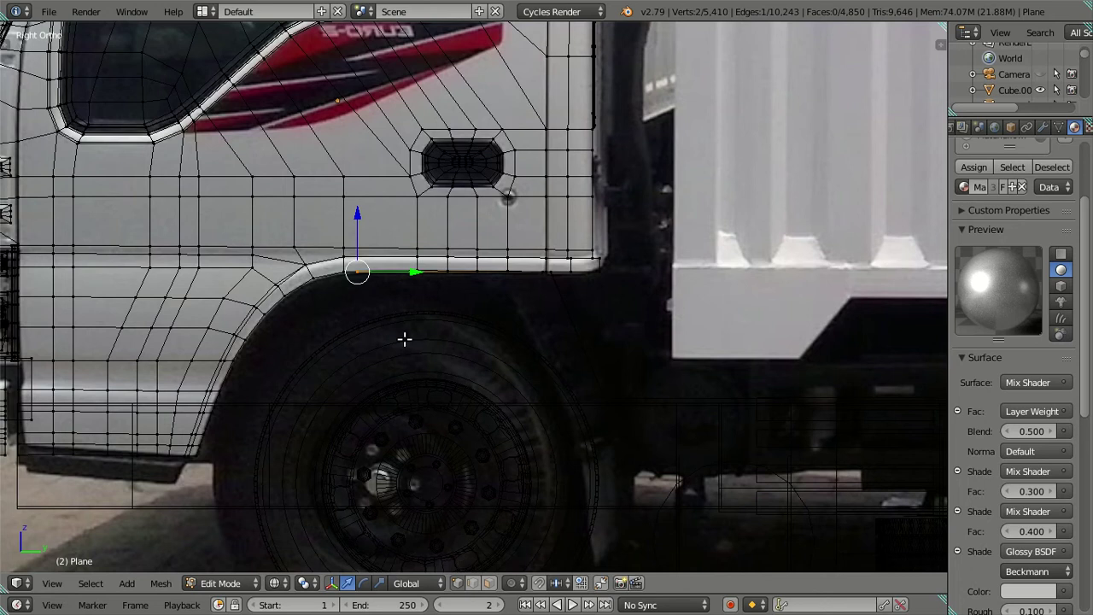
scroll(537, 327, "up", 3)
middle_click_drag(485, 342, 693, 363, "shift")
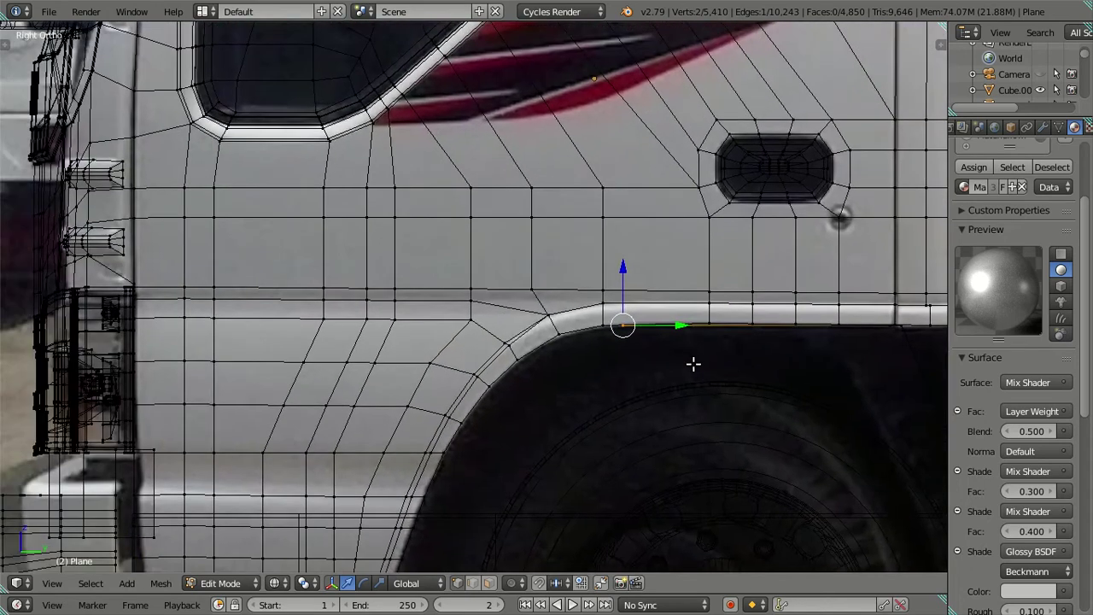
left_click_drag(683, 330, 654, 338)
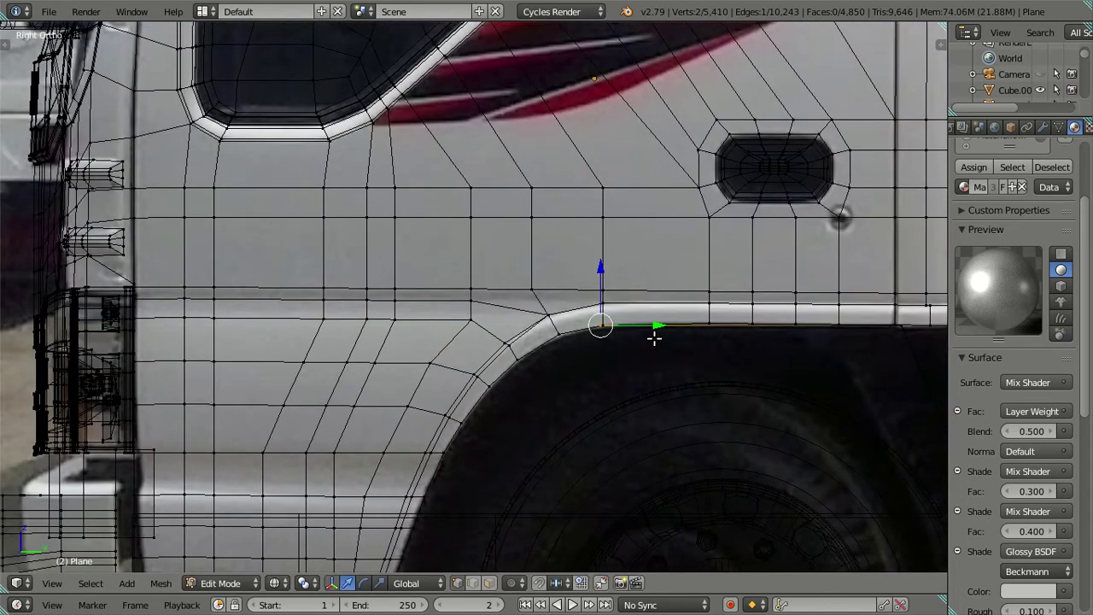
- Extrude four points following the curve of the front wheel arch
key("e")
left_click(552, 356)
key("e")
left_click(505, 384)
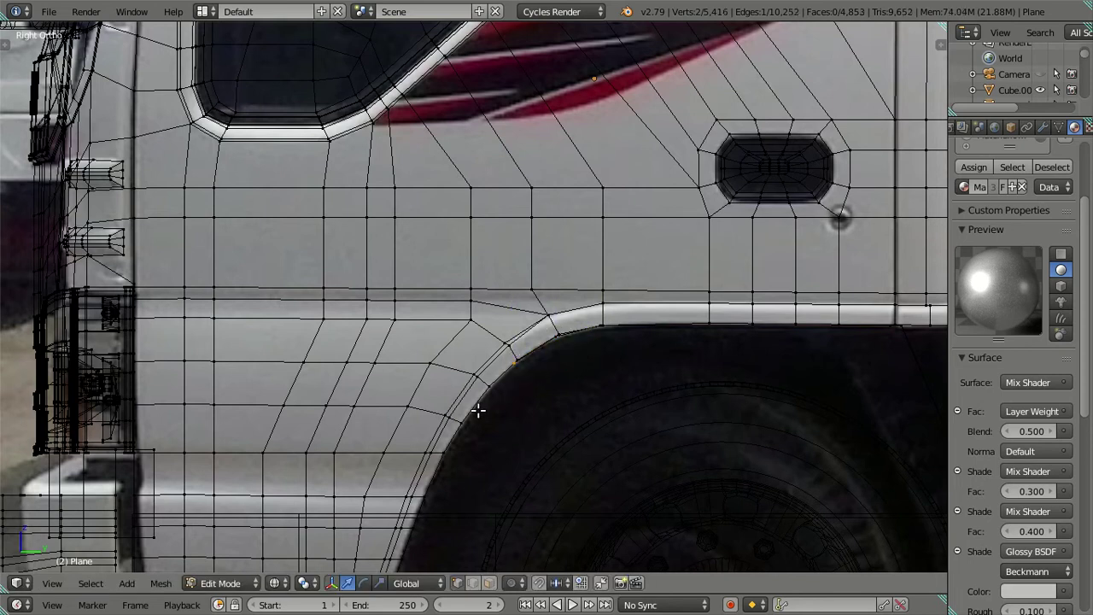
key("e")
left_click(459, 427)
key("e")
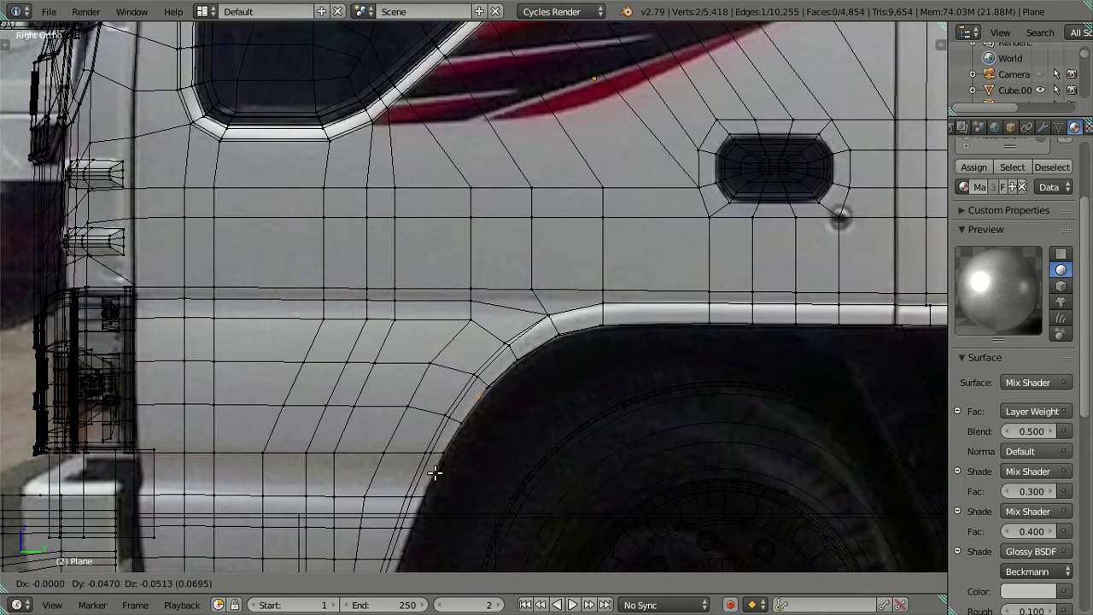
left_click(419, 492)
- Continue extruding three more points down to the bottom of the wheel arch
middle_click_drag(444, 478, 509, 332, "shift")
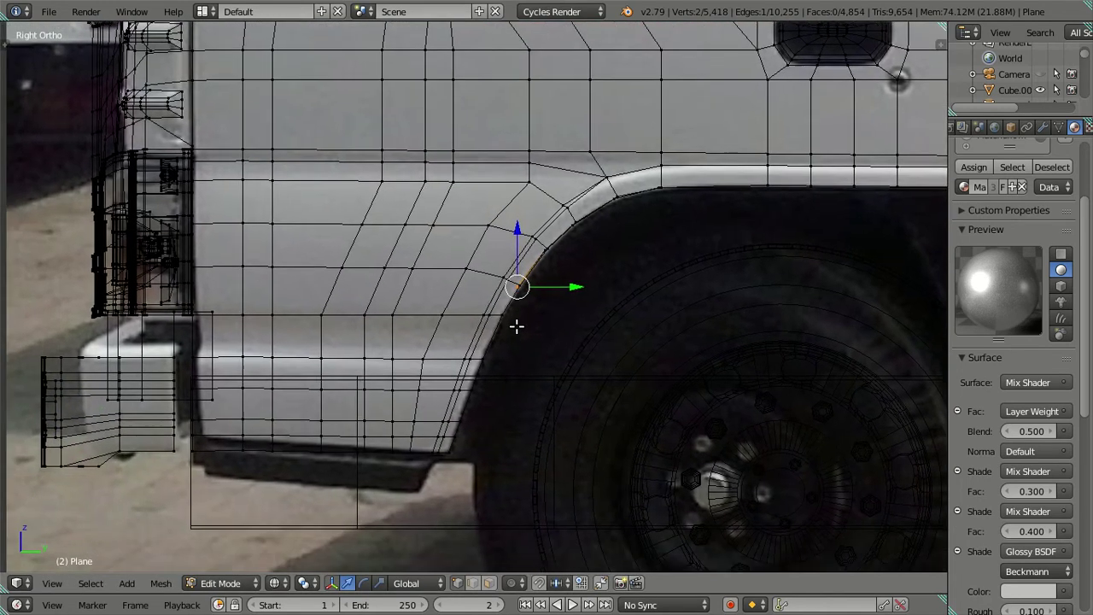
key("e")
left_click(515, 369)
key("e")
left_click(485, 431)
key("e")
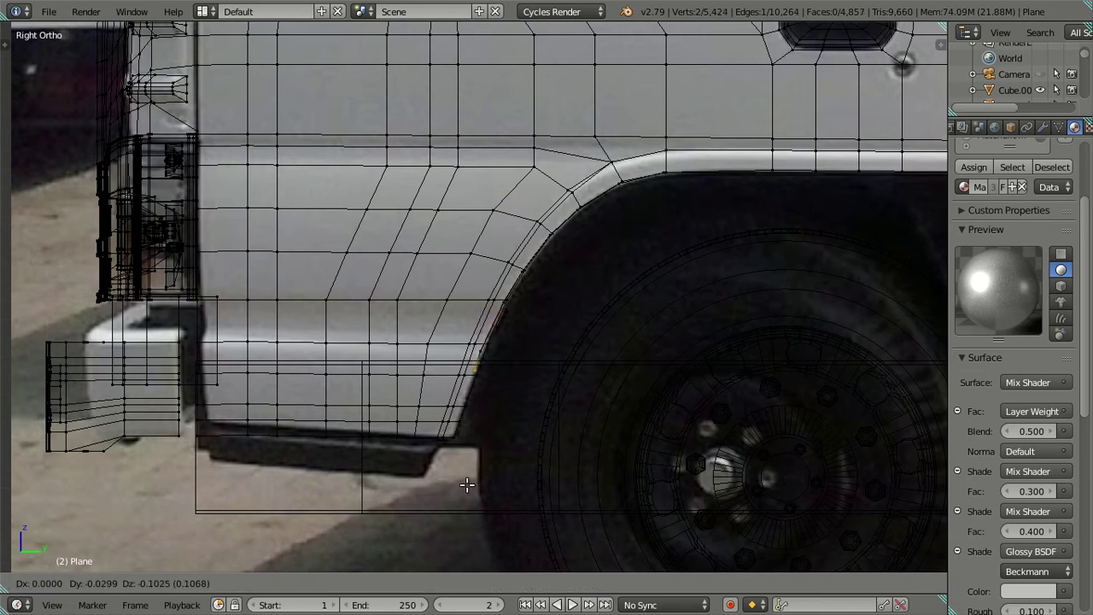
left_click(459, 502)
- Trace points along the lower cab step to its front corner, removing the stray extra vertex
key("e")
left_click(473, 456)
key("e")
left_click(400, 461)
key("e")
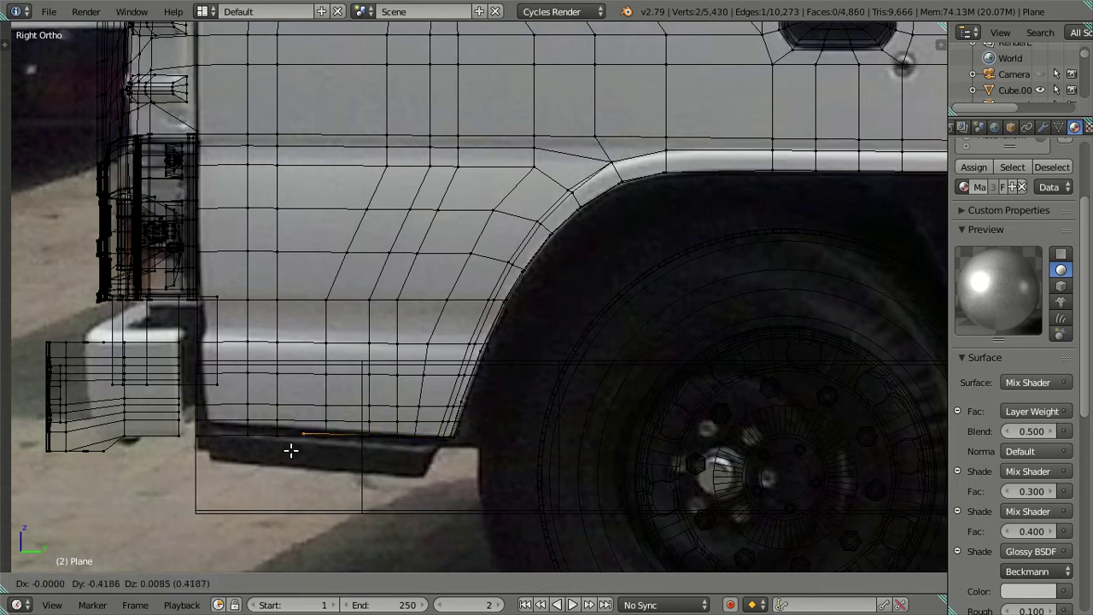
left_click(273, 451)
key("e")
left_click(178, 452)
key("e")
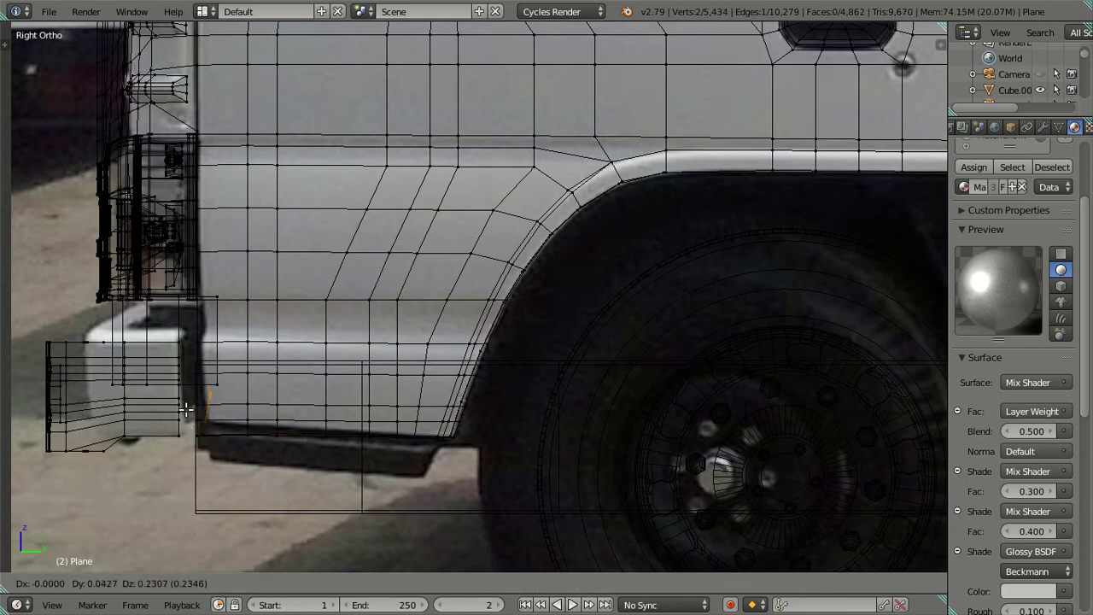
key("Escape")
key("ctrl+z")
mouse_move(476, 487)
middle_mouse_down()
mouse_move(476, 424)
mouse_move(433, 351)
middle_mouse_up()
- Add an edge loop on the mud flap near its side edge
key("z")
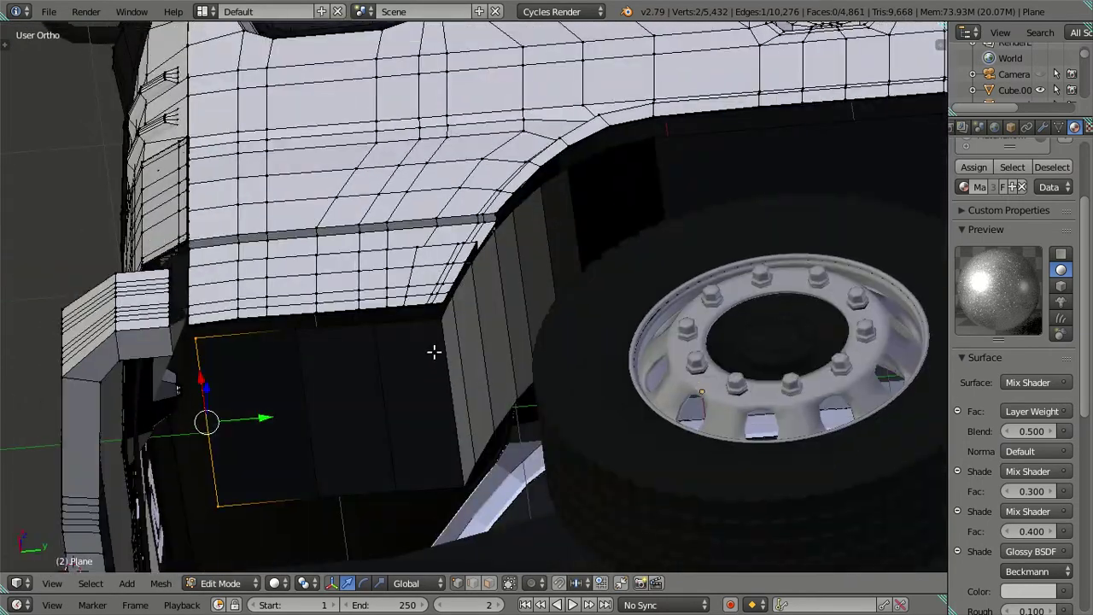
key("ctrl+r")
left_click(448, 485)
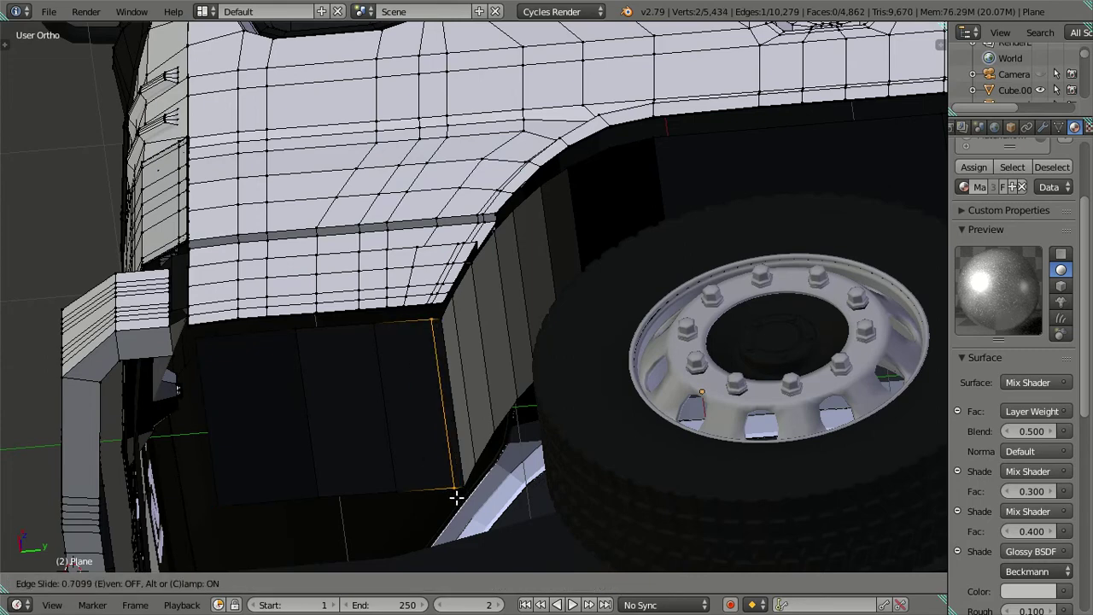
left_click(456, 497)
mouse_move(501, 409)
middle_mouse_down()
mouse_move(476, 424)
mouse_move(443, 413)
mouse_move(646, 334)
middle_mouse_up()
scroll(476, 424, "down", 3)
scroll(500, 390, "up", 2)
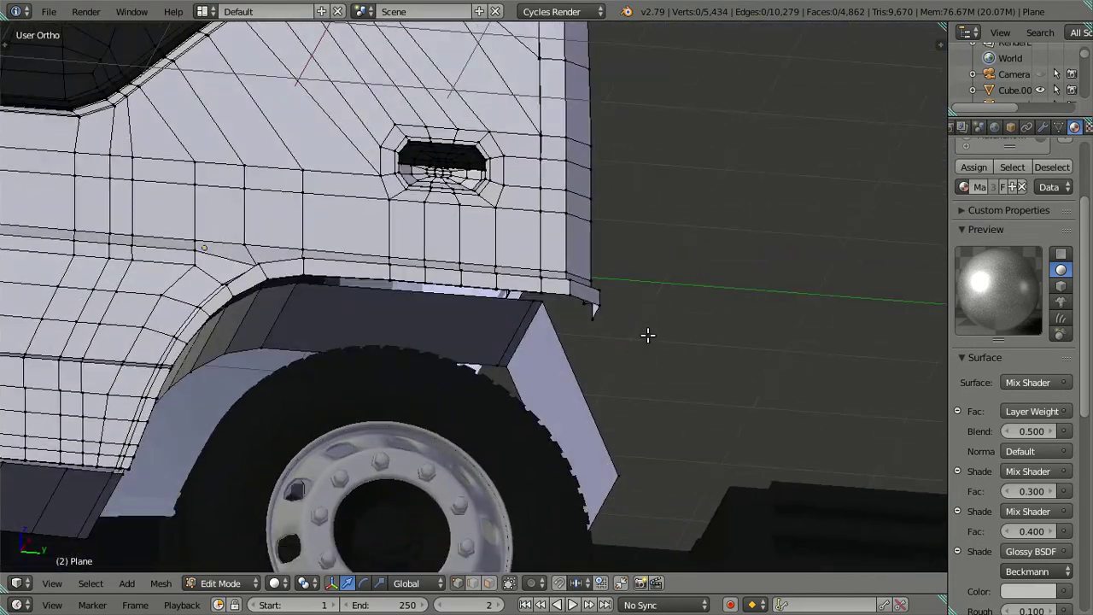
scroll(504, 308, "up", 2)
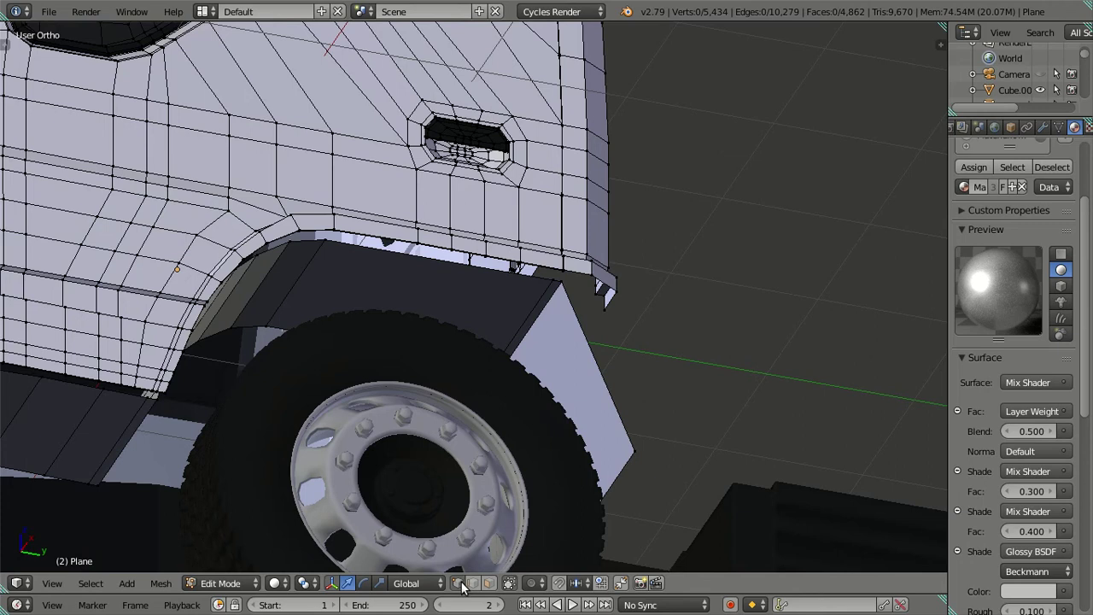
- Add another loop cut slid to the mud flap's bottom edge
middle_click_drag(531, 505, 490, 526)
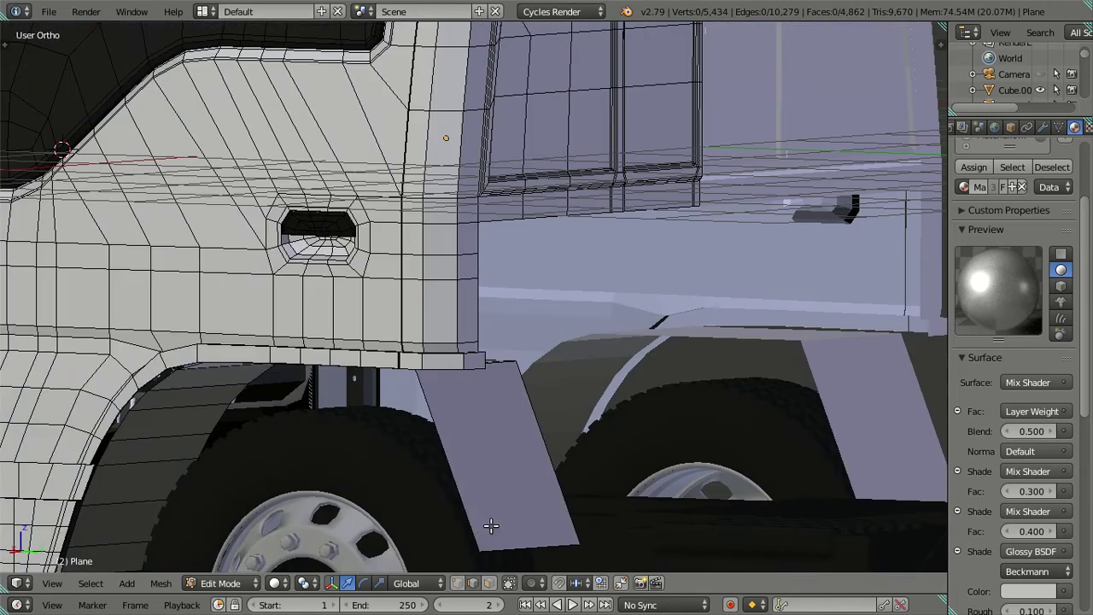
key("ctrl+r")
left_click(543, 488)
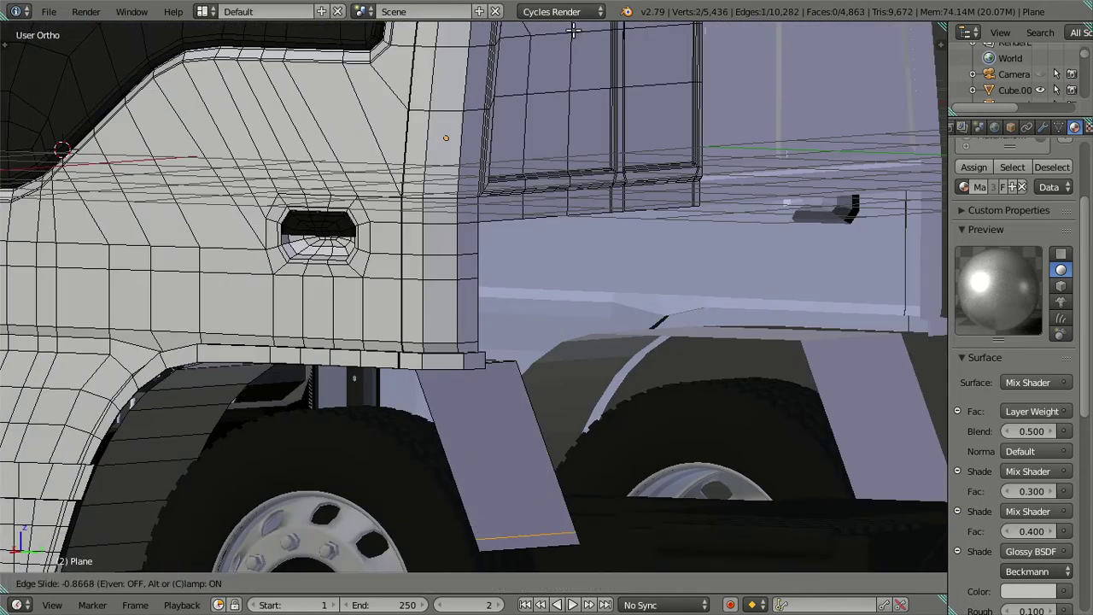
left_click(491, 119)
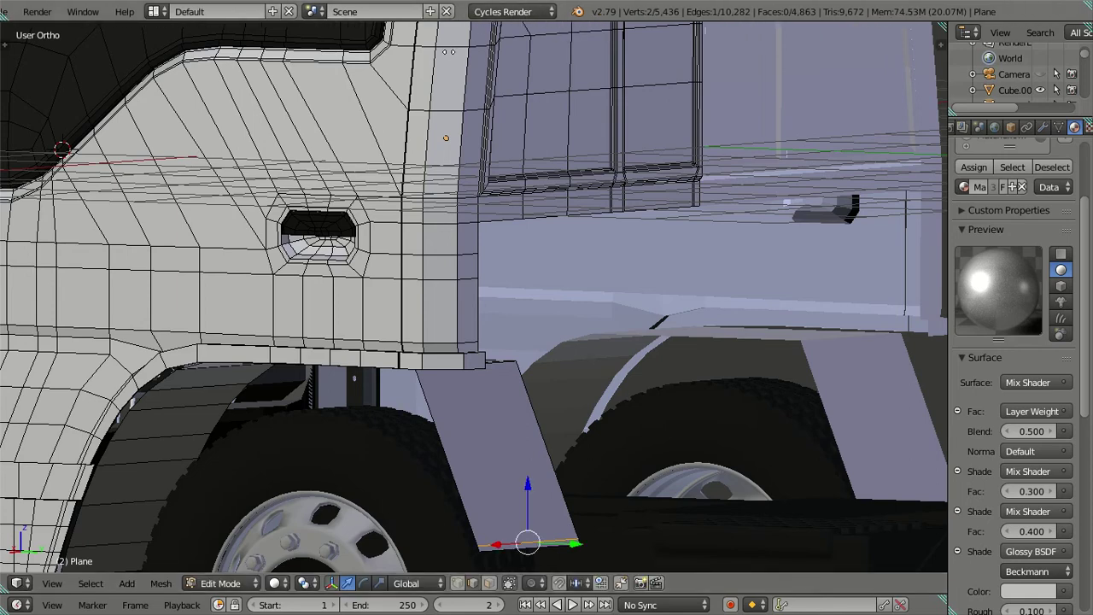
mouse_move(491, 64)
middle_mouse_down()
mouse_move(453, 311)
mouse_move(453, 289)
middle_mouse_up()
- Add several vertical loop cuts across the flap, then delete them
key("ctrl+r")
scroll(459, 281, "up", 4)
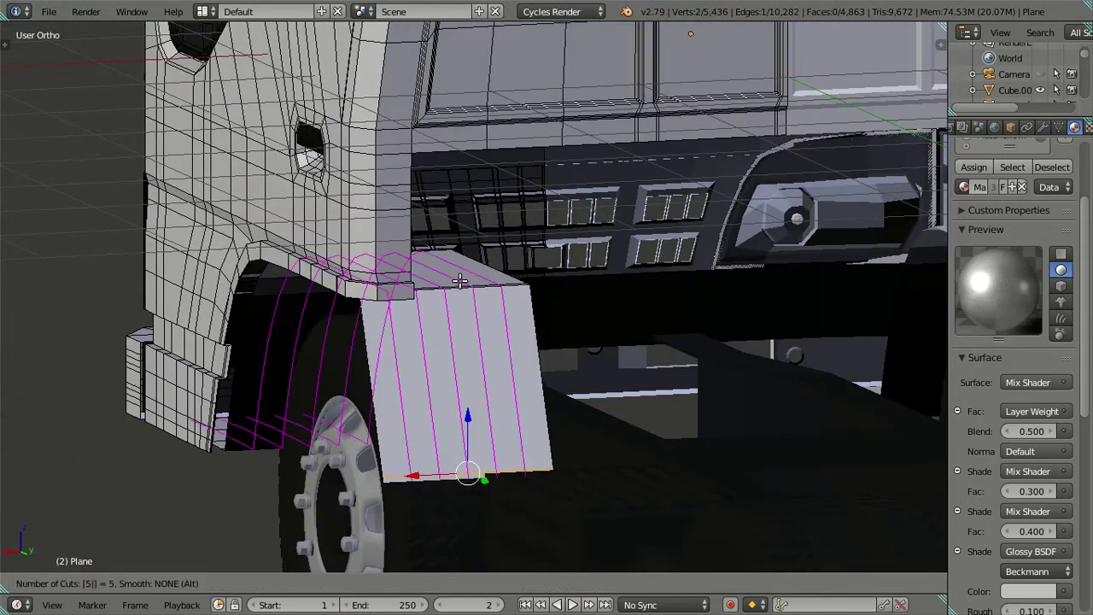
left_click(459, 281)
right_click(460, 281)
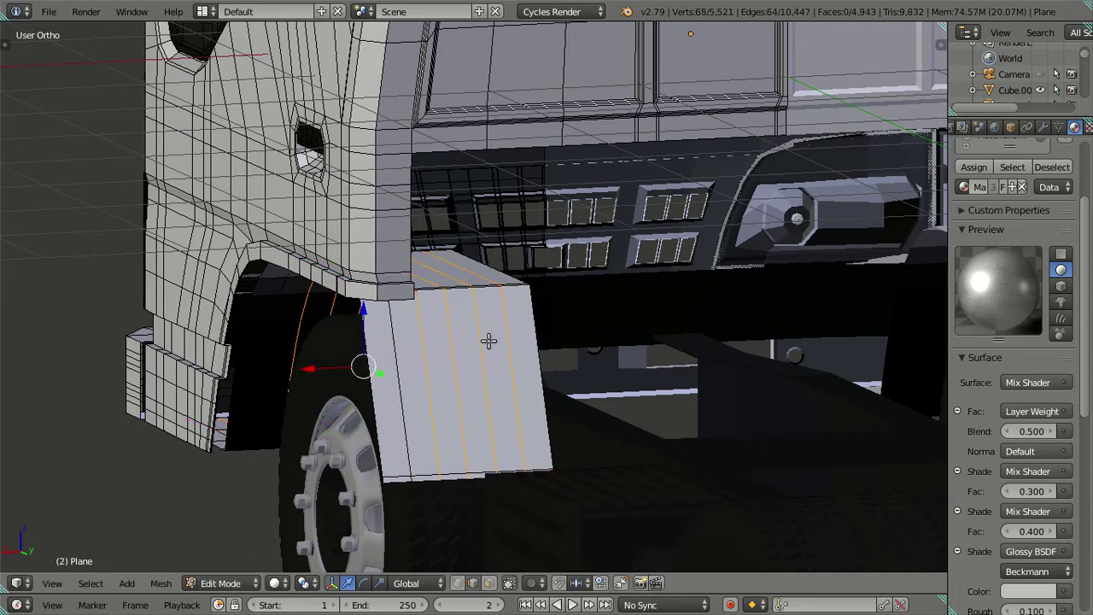
key("x")
left_click(606, 349)
mouse_move(453, 350)
middle_mouse_down()
mouse_move(529, 254)
mouse_move(572, 268)
mouse_move(908, 227)
middle_mouse_up()
- Preview the cab with Subdivision level 2, then set the viewport level to 0
left_click(1043, 128)
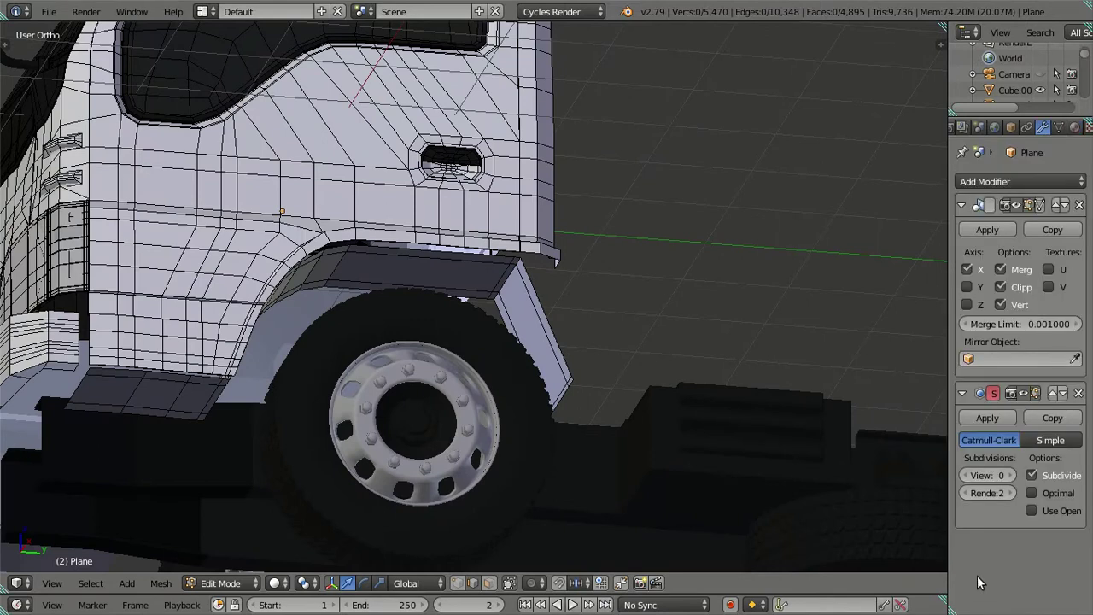
key("ctrl+2")
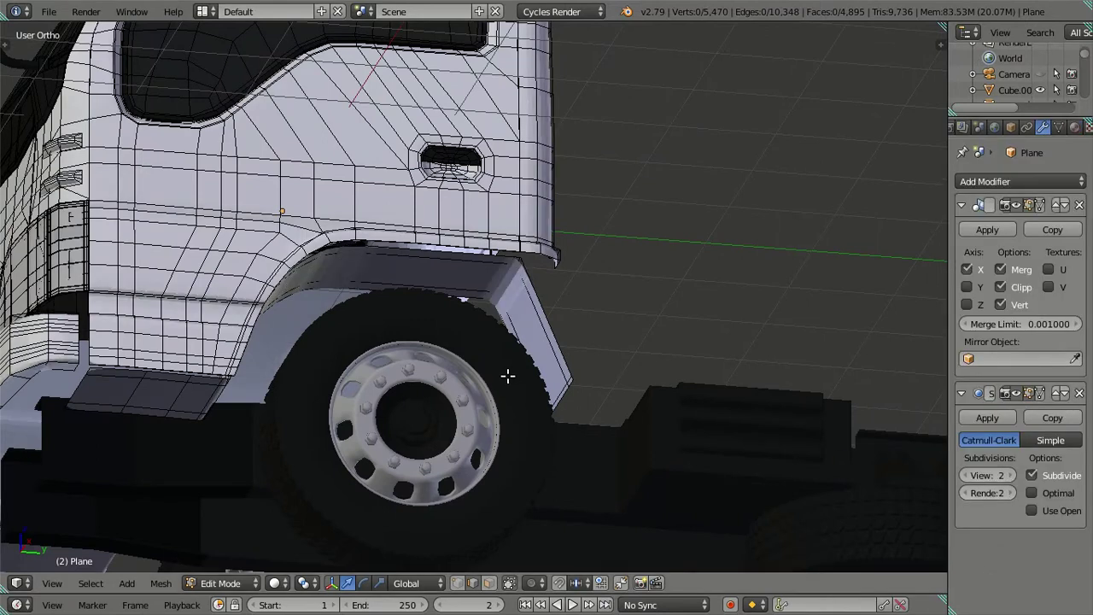
key("KP_8")
key("Tab")
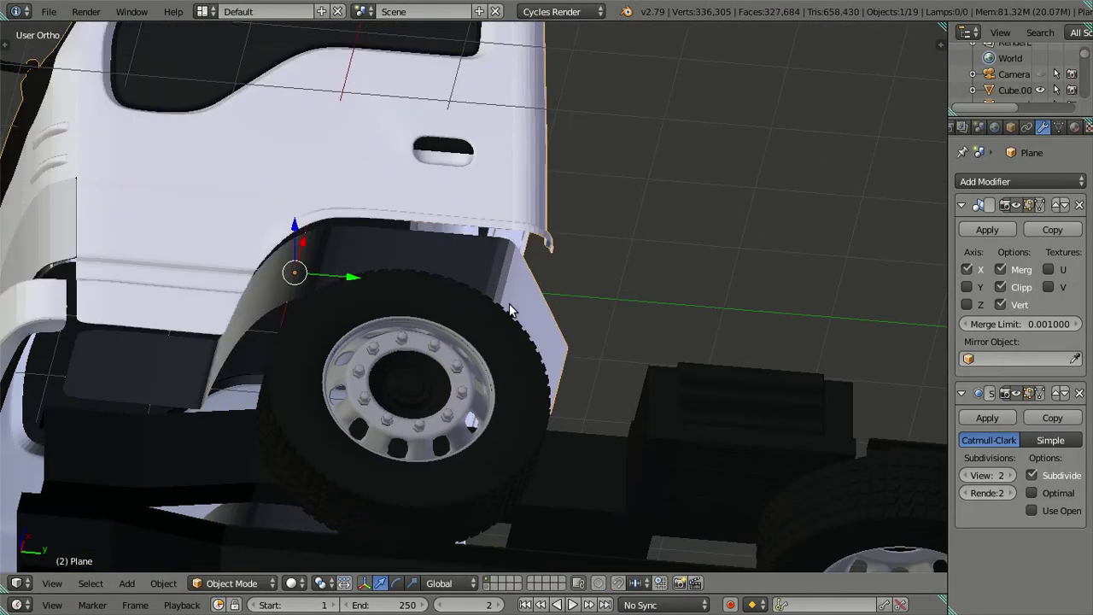
mouse_move(533, 278)
middle_mouse_down()
mouse_move(412, 387)
mouse_move(452, 399)
middle_mouse_up()
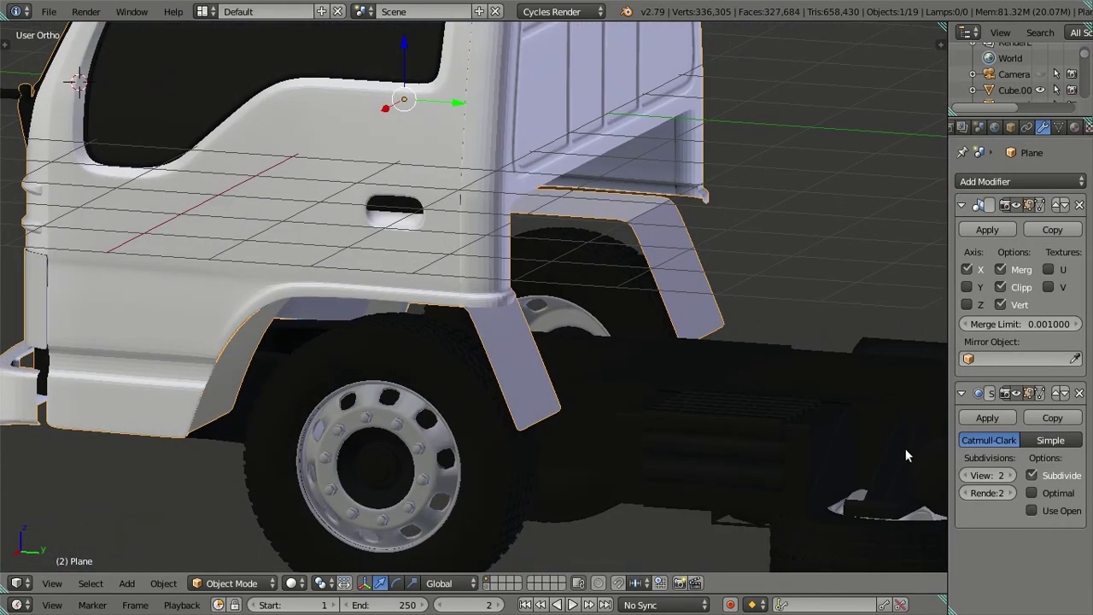
left_click(987, 475)
type("0")
key("Return")
- Select the connected fender strip and assign it the third, dark glossy material slot
key("Tab")
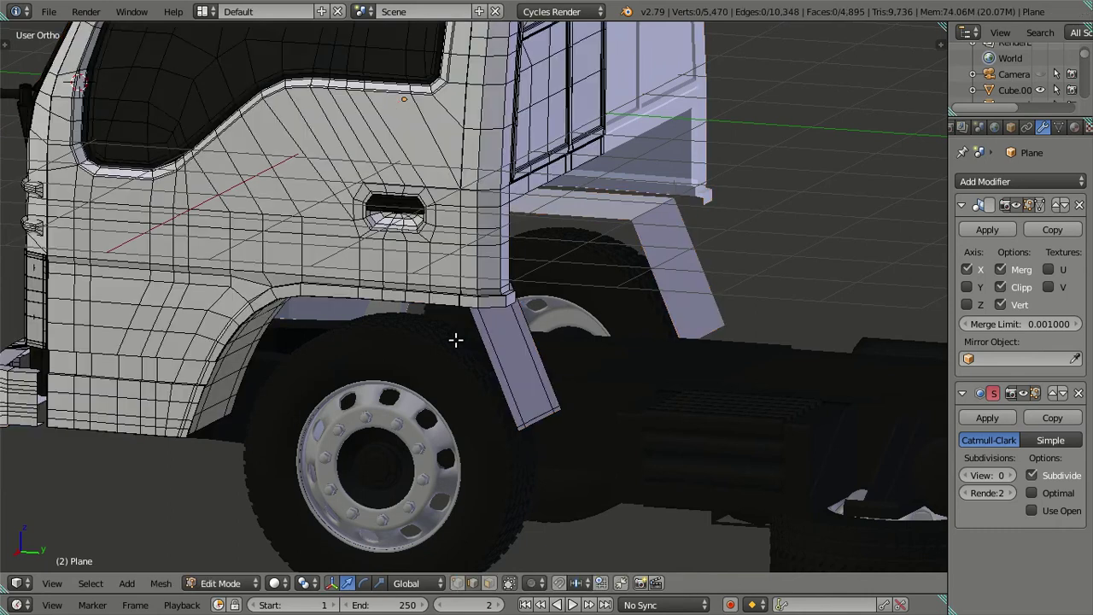
middle_click_drag(455, 340, 484, 268)
right_click(485, 272)
key("ctrl+l")
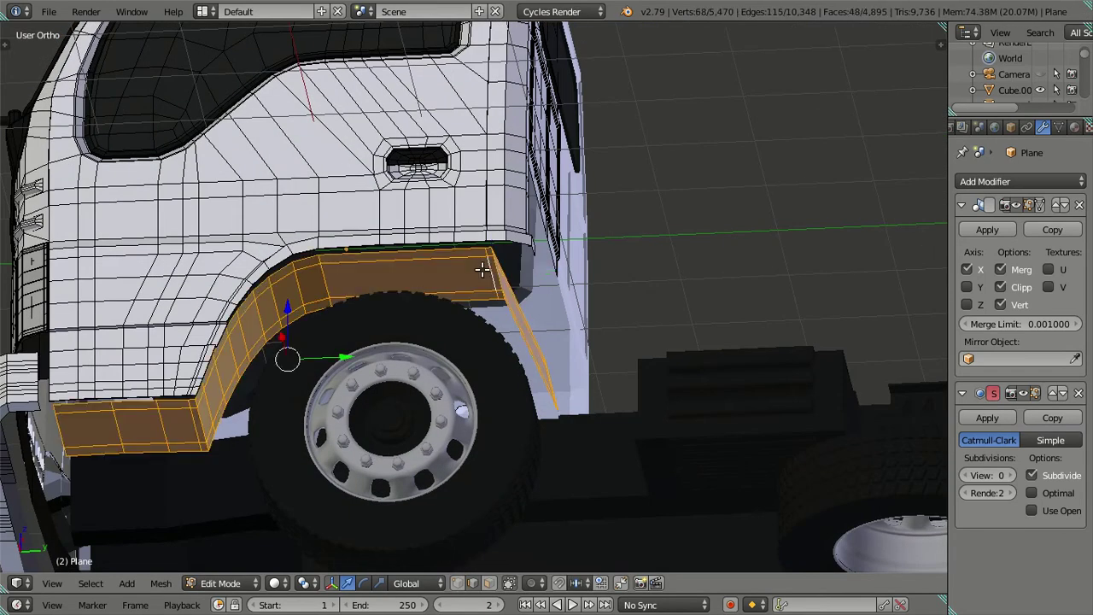
left_click(1074, 127)
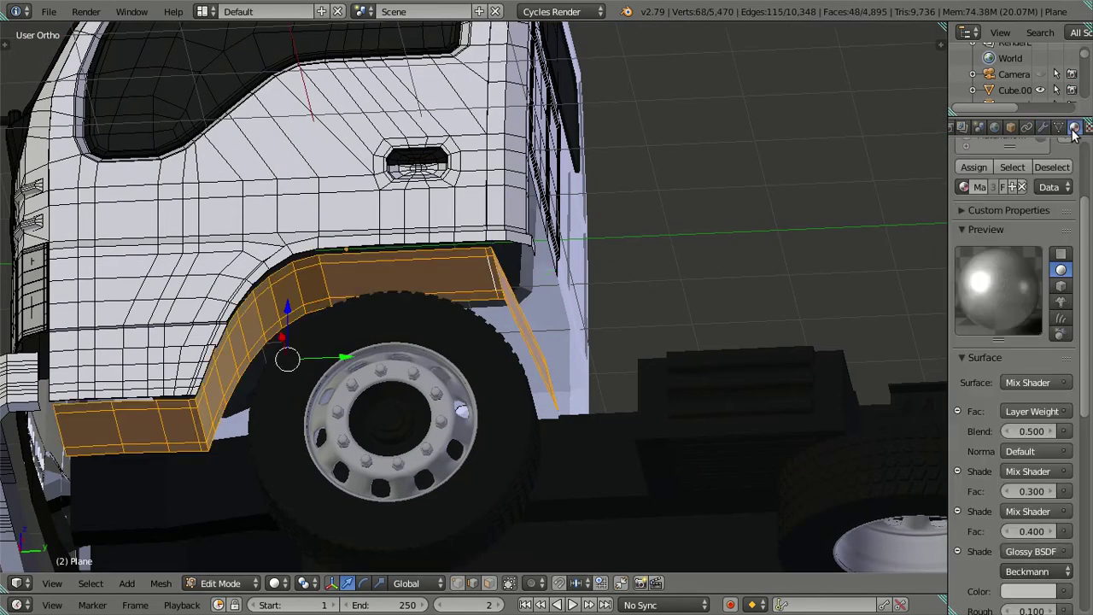
scroll(1012, 193, "up", 3)
left_click(1003, 188)
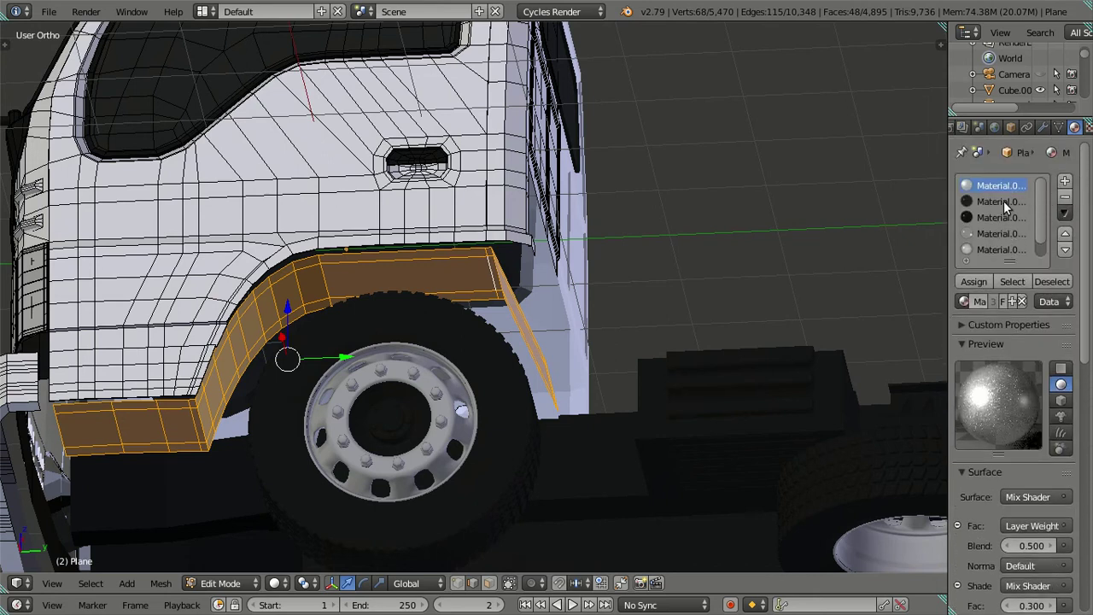
left_click(992, 215)
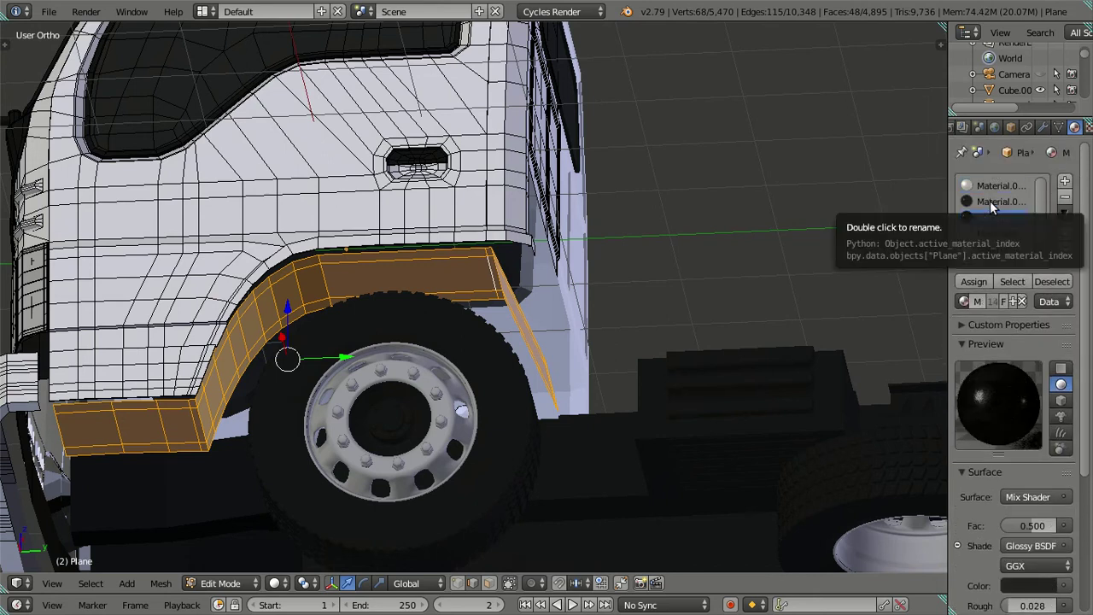
left_click(989, 201)
left_click(995, 215)
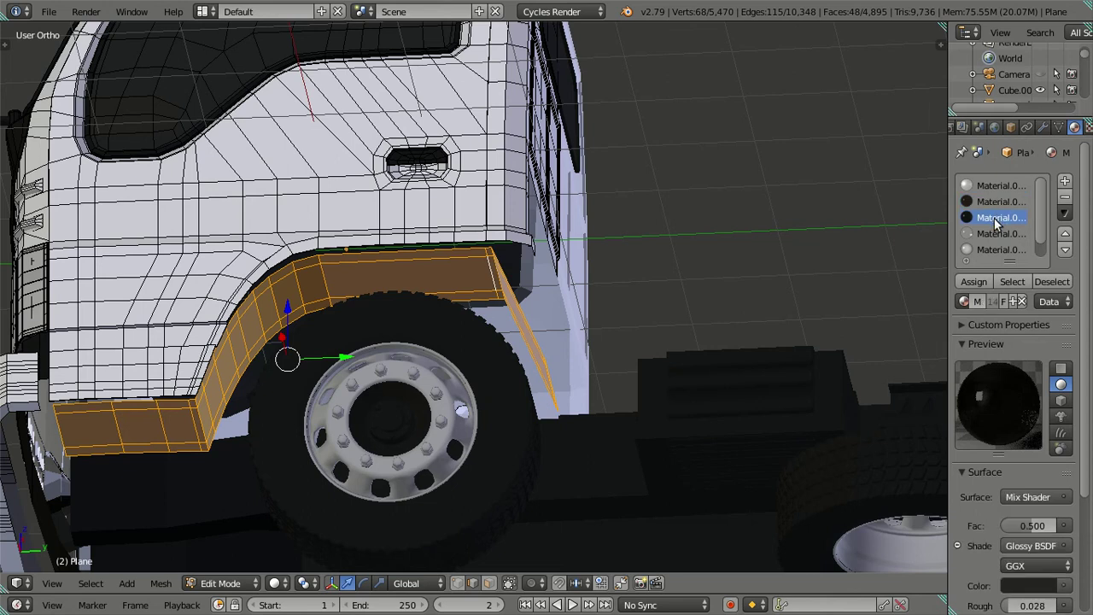
left_click(972, 282)
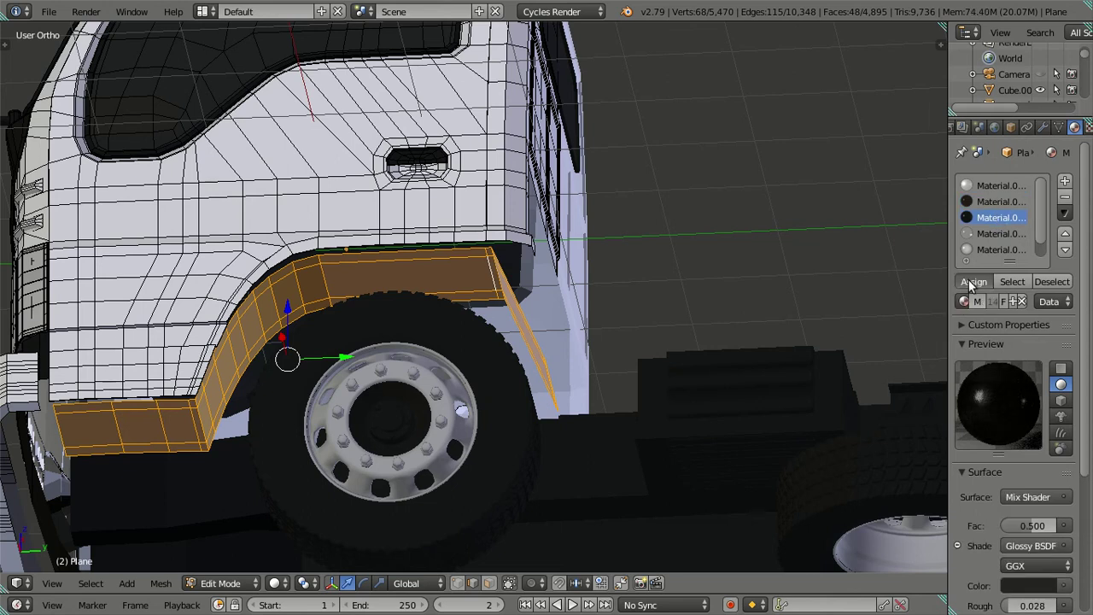
key("a")
mouse_move(442, 275)
middle_mouse_down()
mouse_move(430, 299)
mouse_move(556, 353)
mouse_move(541, 350)
middle_mouse_up()
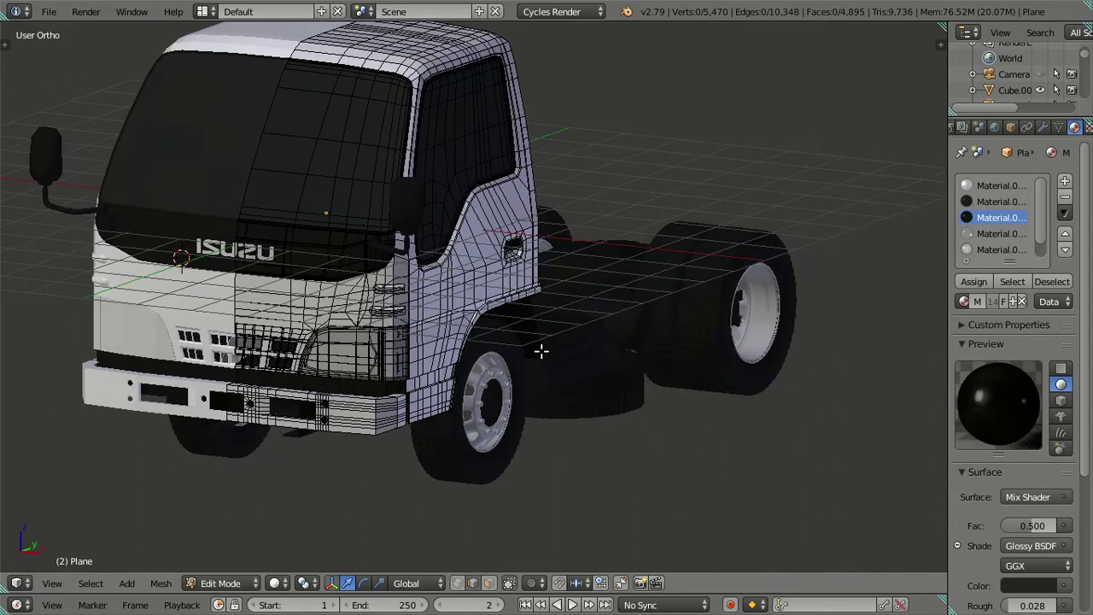
- Return to Object Mode, view through the camera, and save the blend file
key("Tab")
mouse_move(525, 306)
middle_mouse_down()
mouse_move(469, 284)
mouse_move(461, 308)
mouse_move(519, 300)
middle_mouse_up()
key("KP_0")
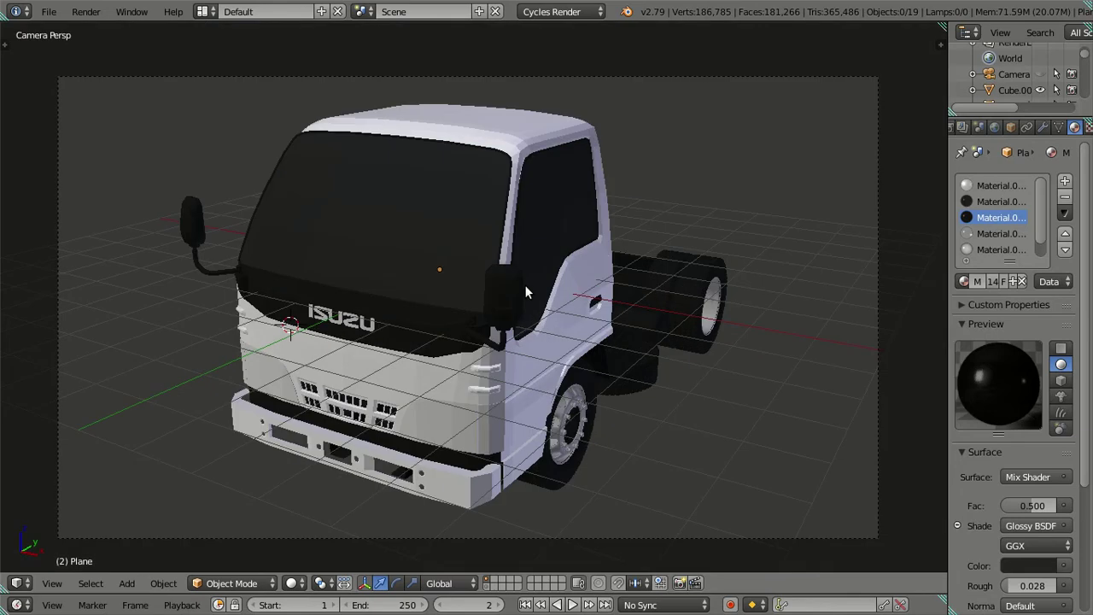
key("ctrl+s")
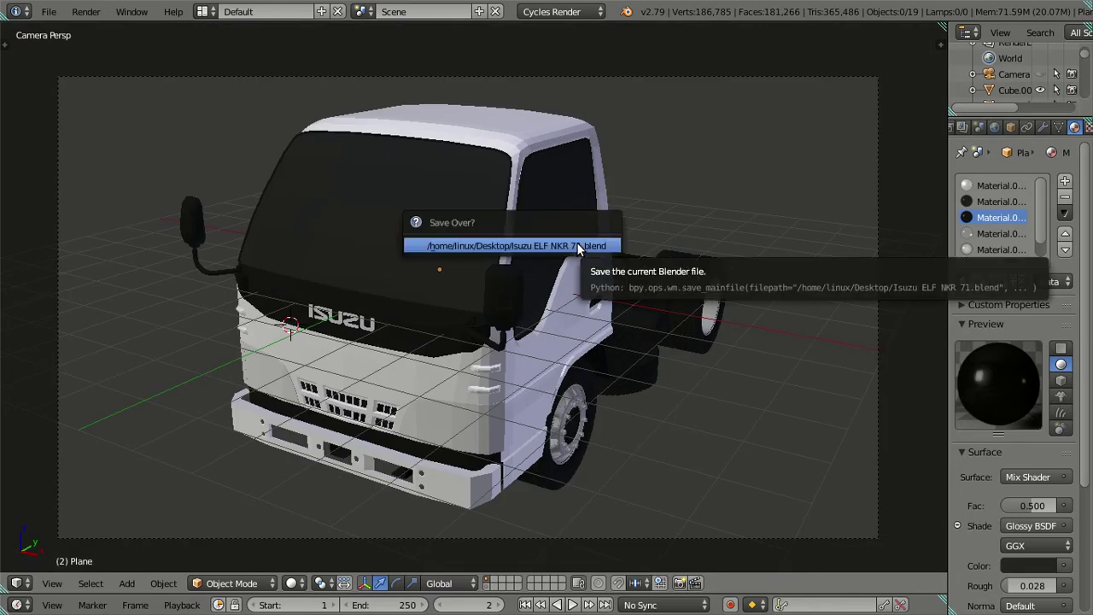
left_click(579, 249)
- Raise the Cycles render samples to 512 in the Sampling settings
left_click(995, 127)
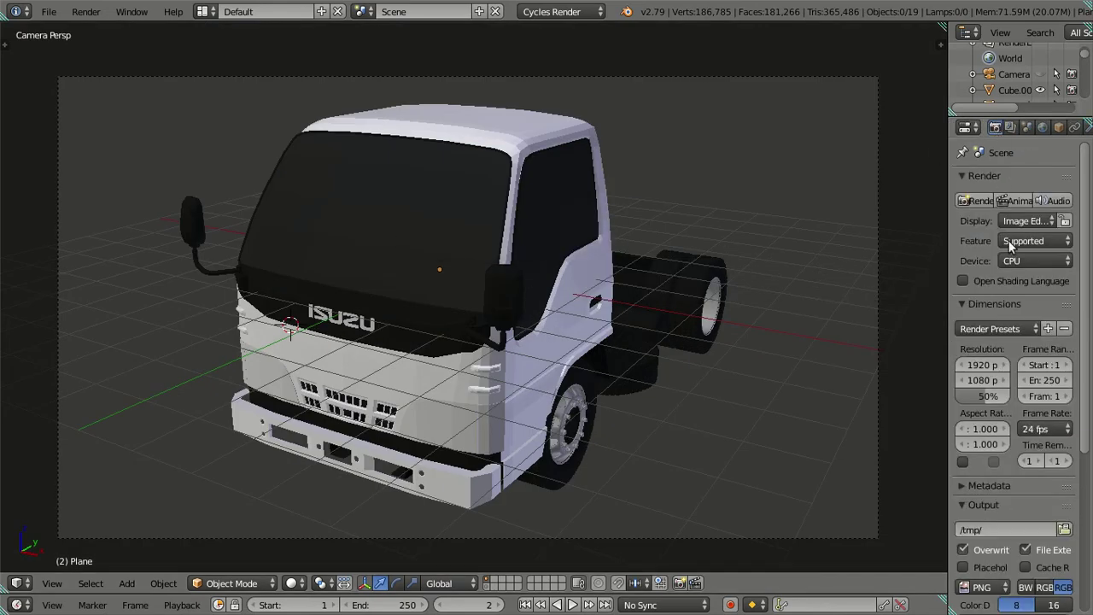
scroll(1009, 396, "down", 3)
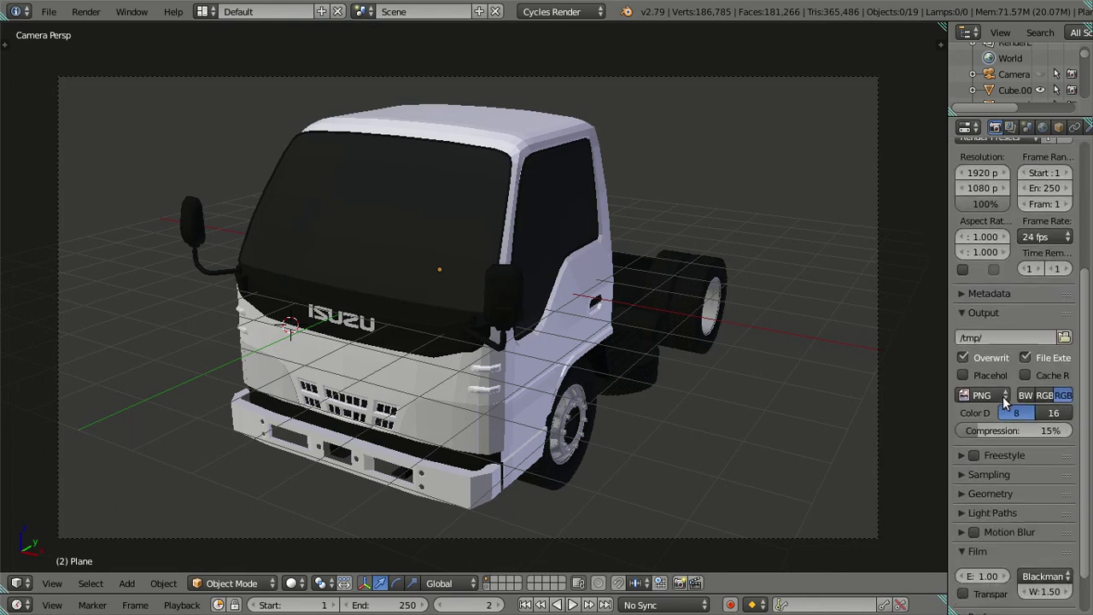
scroll(1003, 396, "down", 4)
left_click(960, 424)
left_click(1047, 505)
type("512")
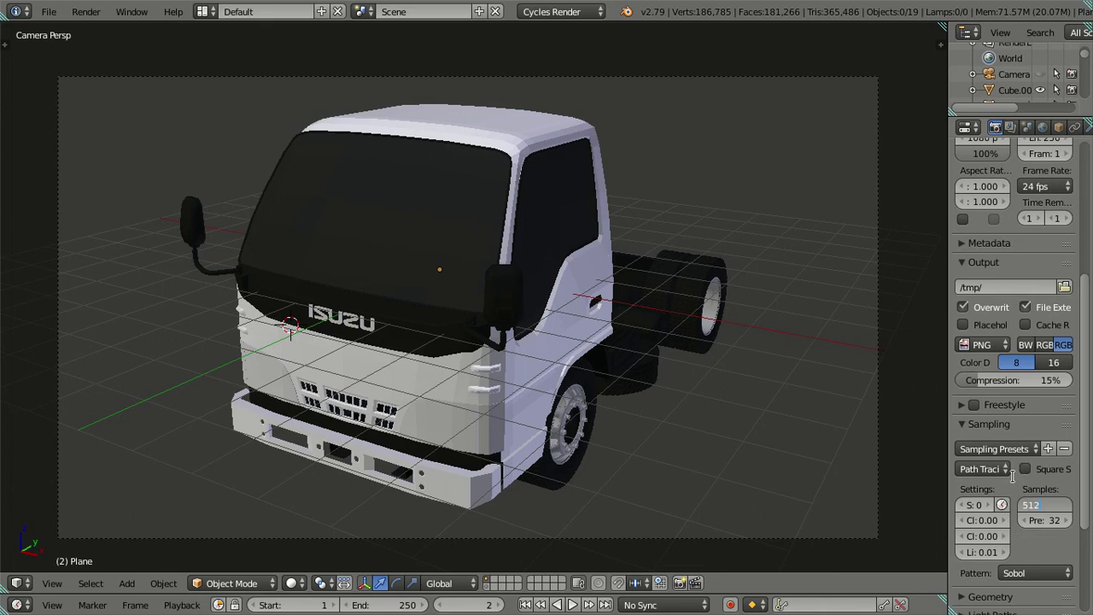
key("Return")
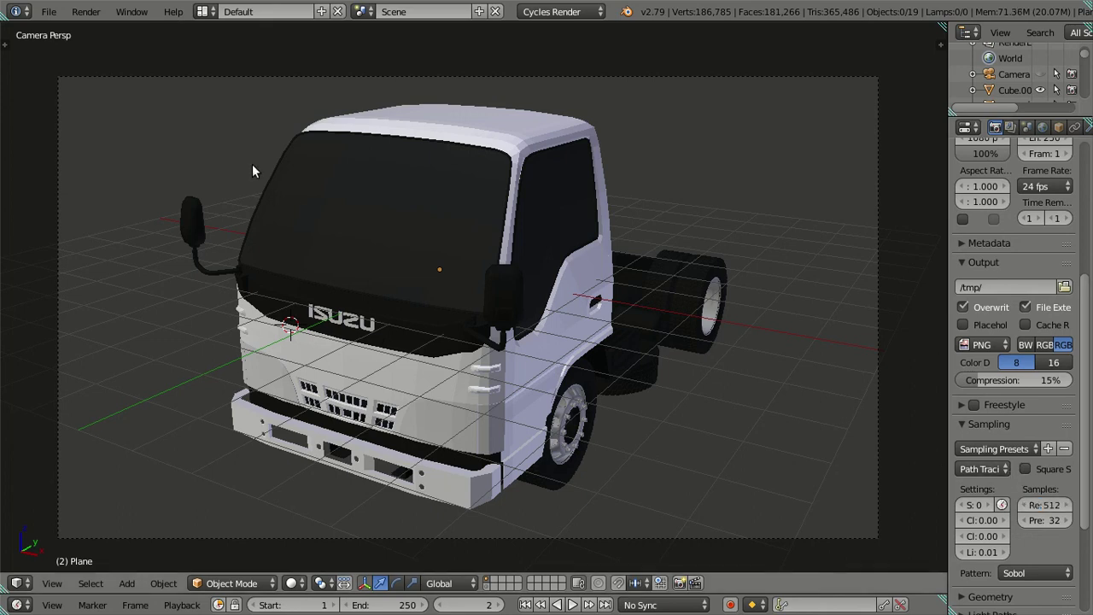
- Save the file again and exit window fullscreen
key("ctrl+s")
left_click(434, 246)
left_click(131, 11)
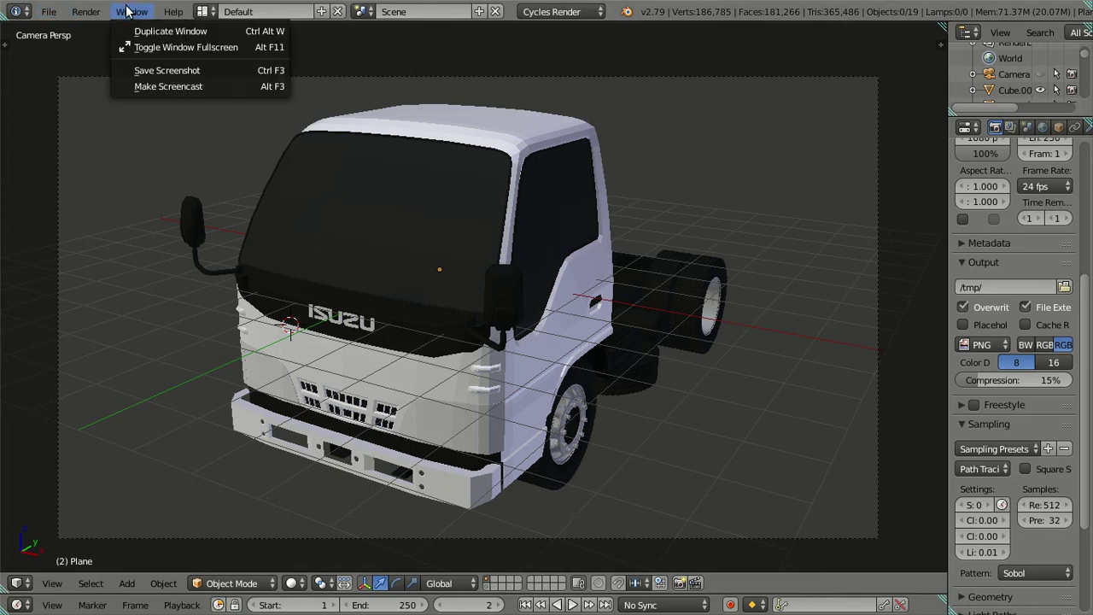
left_click(158, 48)
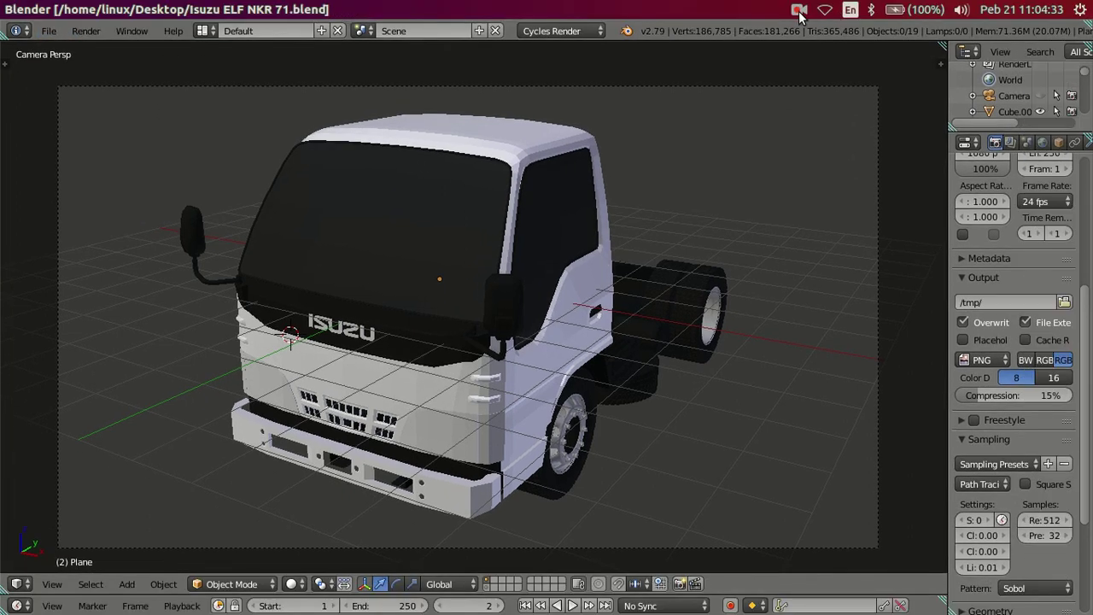